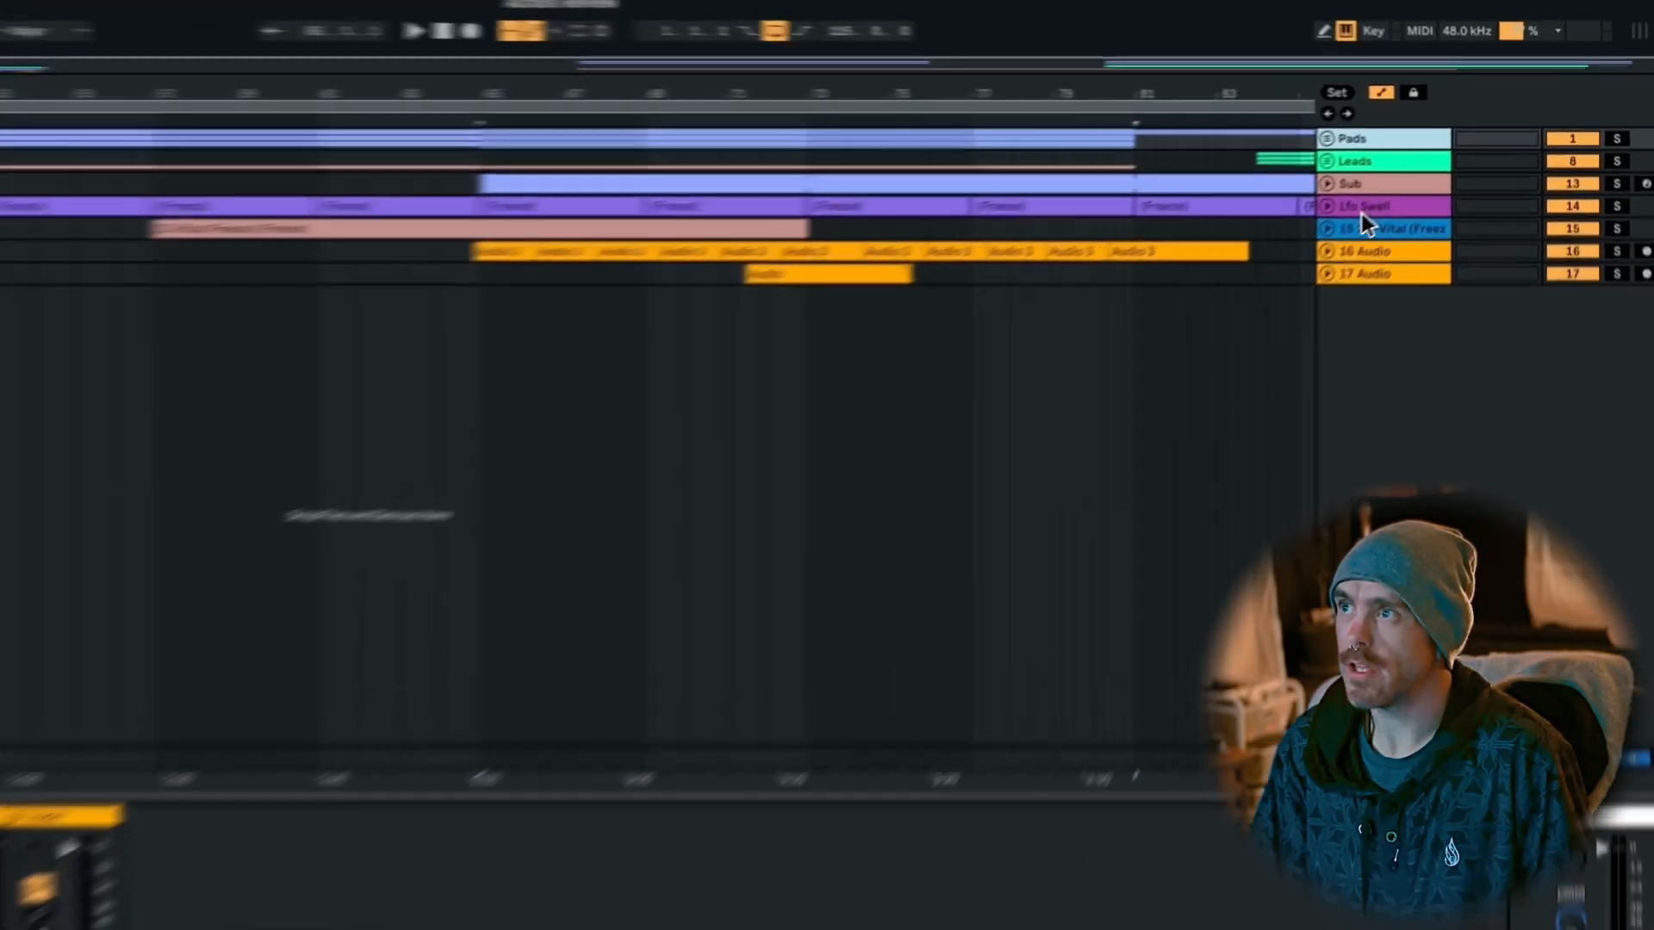
Unfold the Lfo Swell and 15 2 2-Vital (Freeze) tracks together and enlarge their lanes to show the frozen clips' waveforms.
left_click(1415, 173)
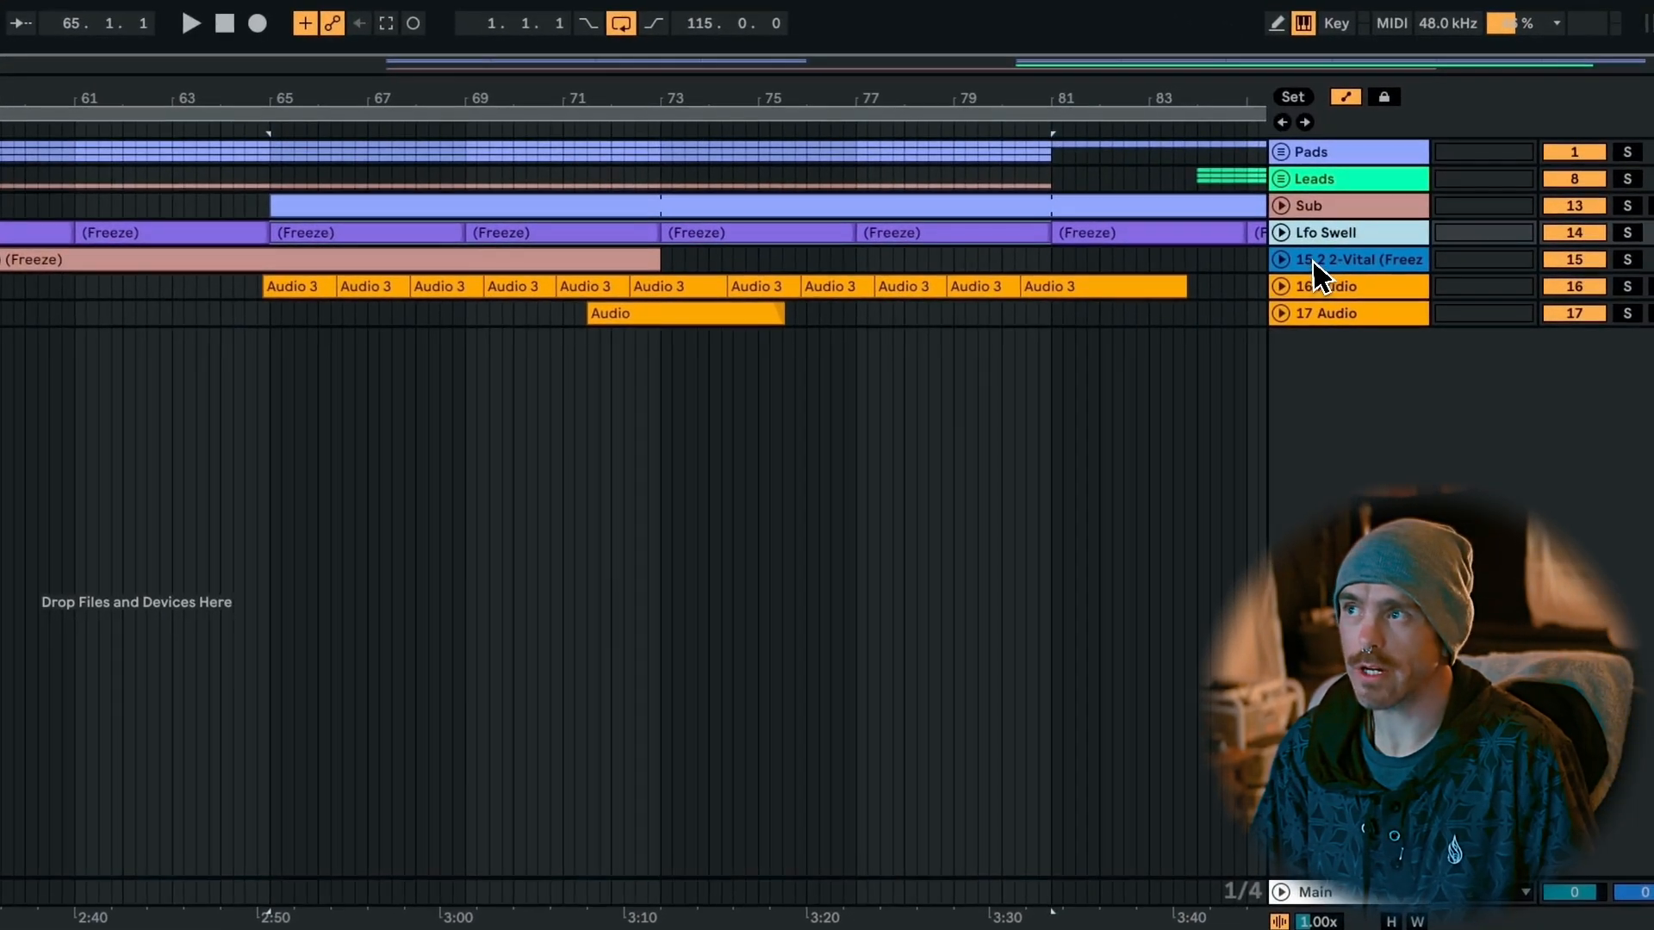
left_click(1313, 256, "shift")
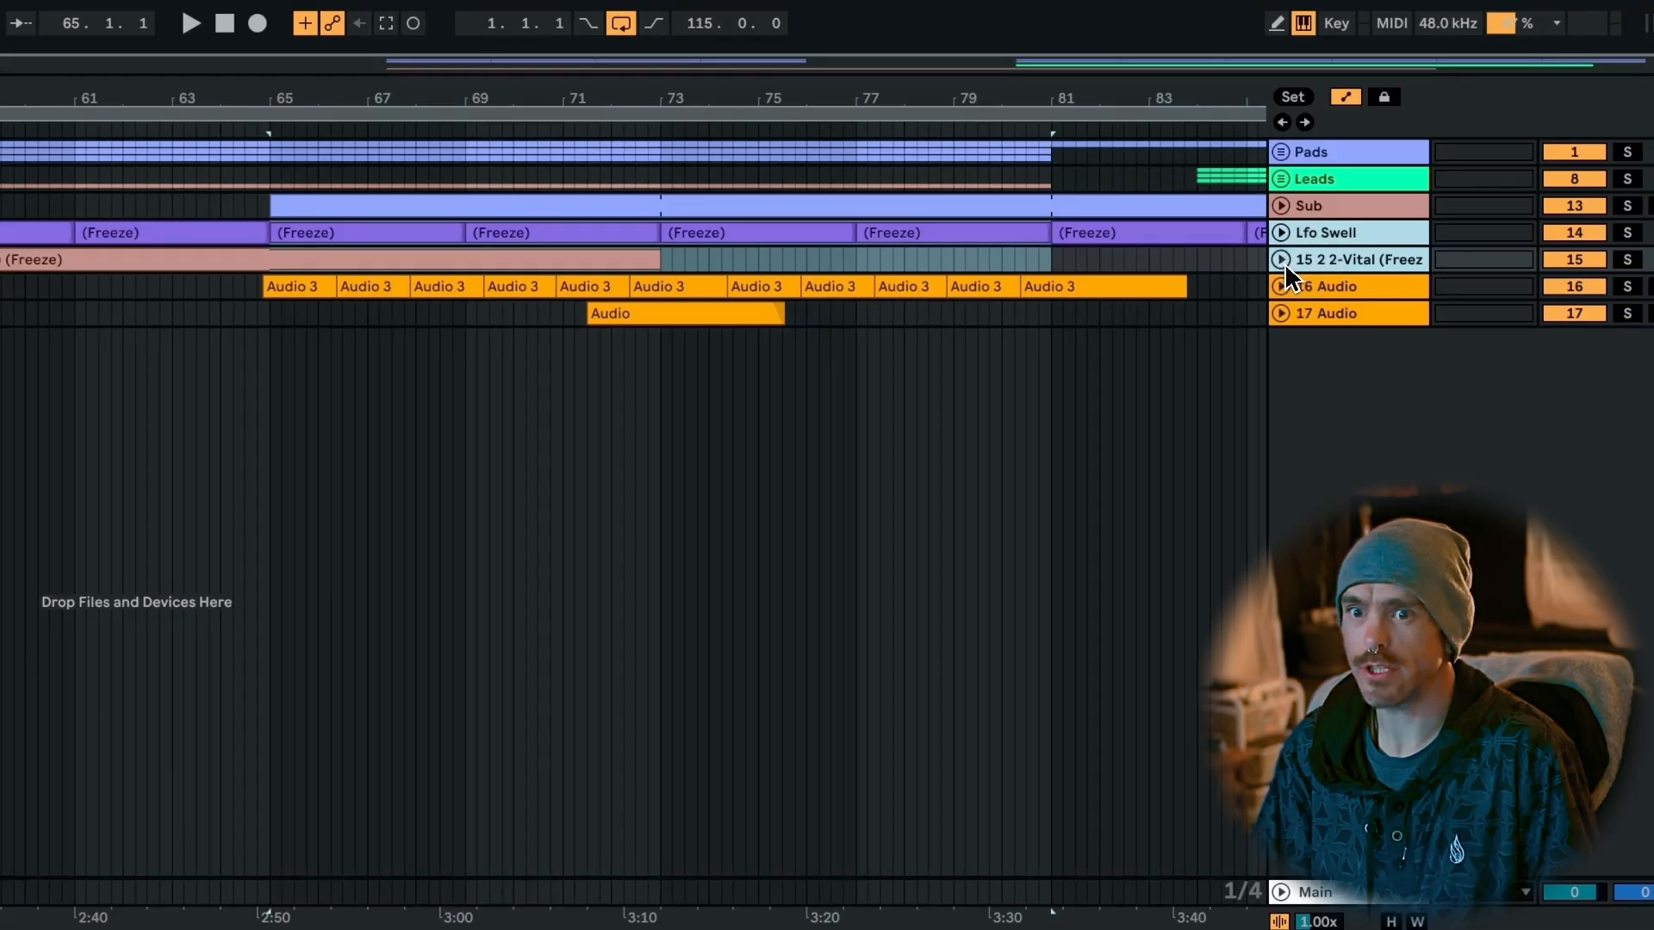
left_click(1282, 260)
left_click_drag(1330, 323, 1355, 499)
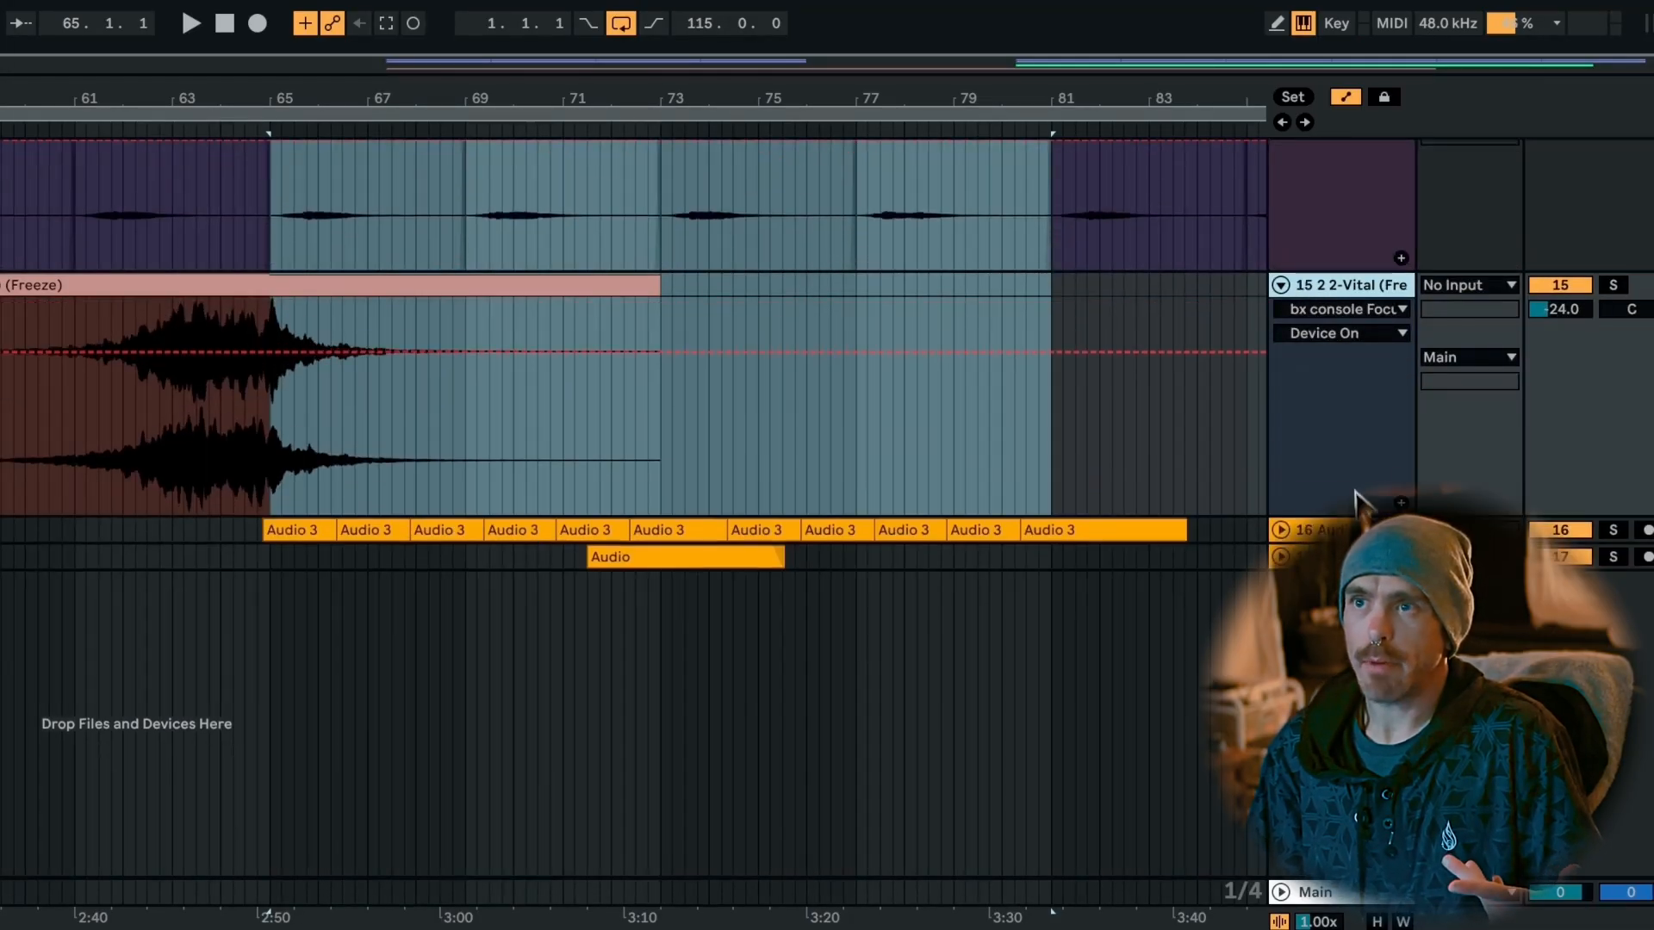
scroll(960, 524, "up", 3)
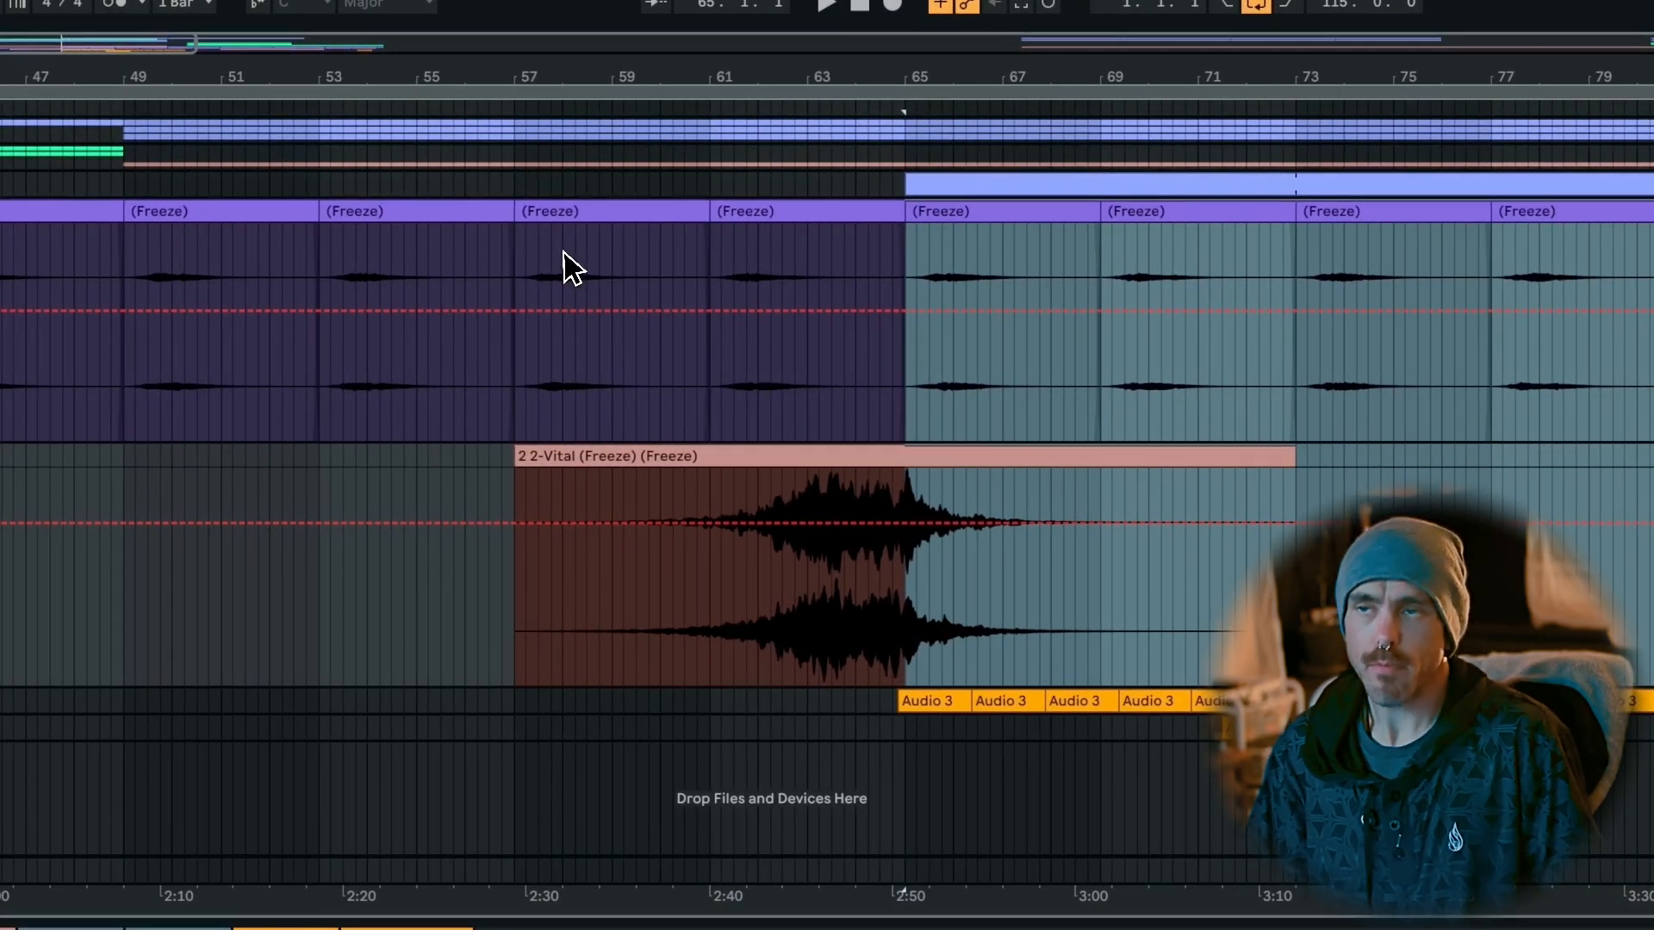
Solo the Lfo Swell and 15 2 2-Vital (Freeze) tracks together and play them from bar 57.
left_click(579, 215)
left_click(552, 269)
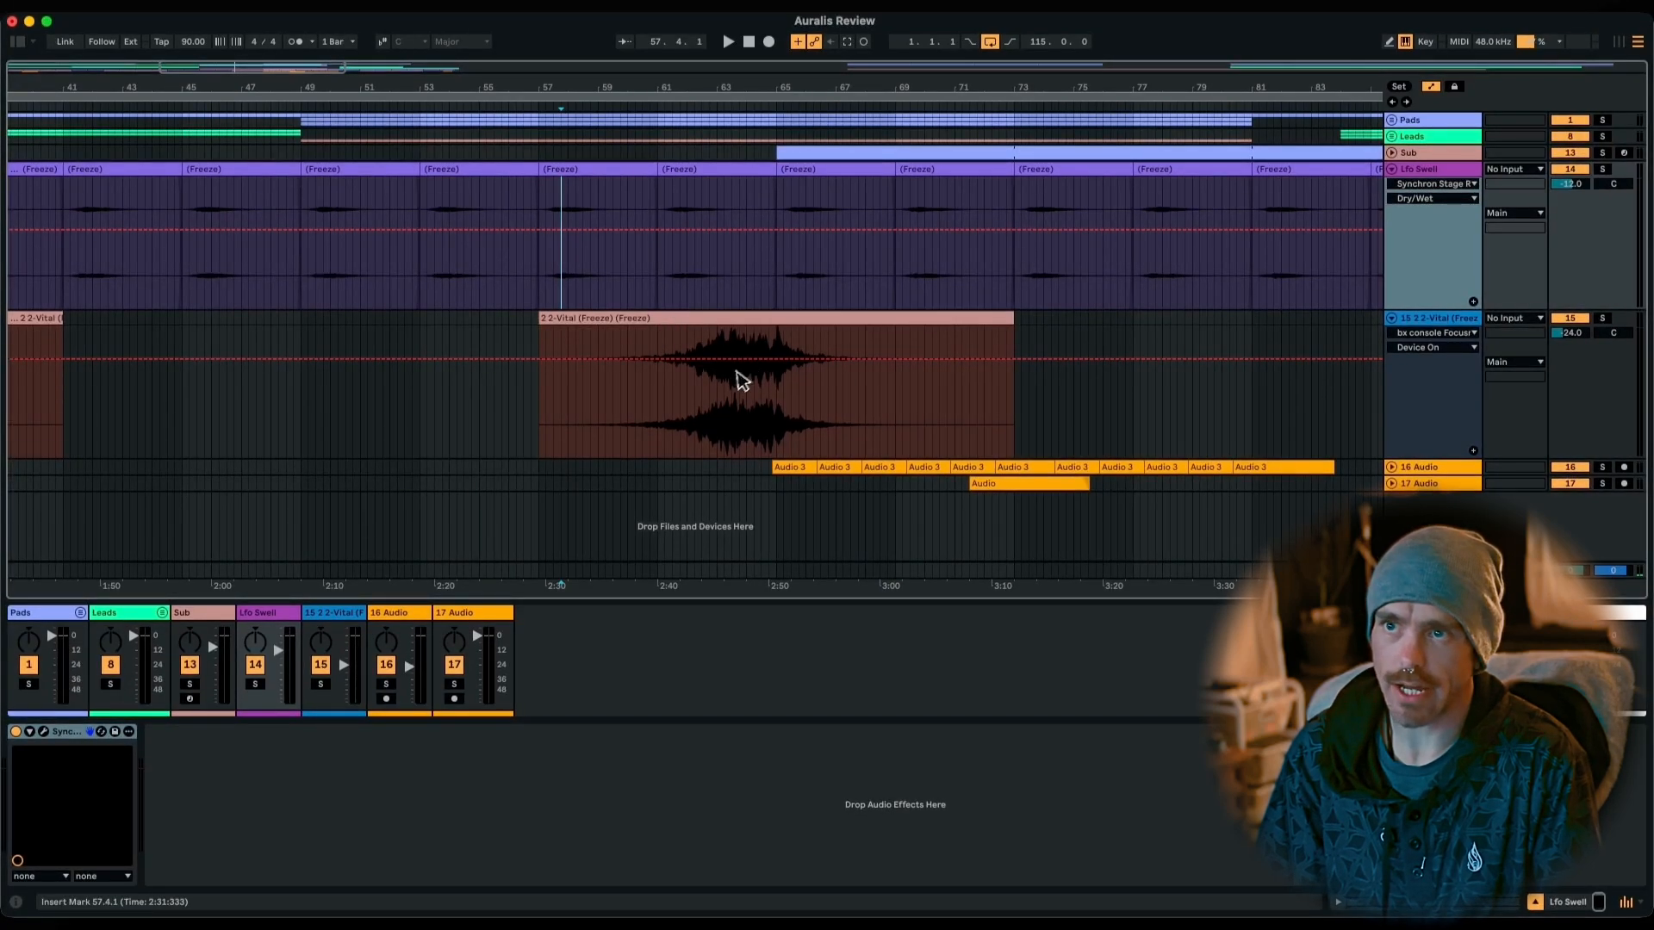
left_click(732, 429)
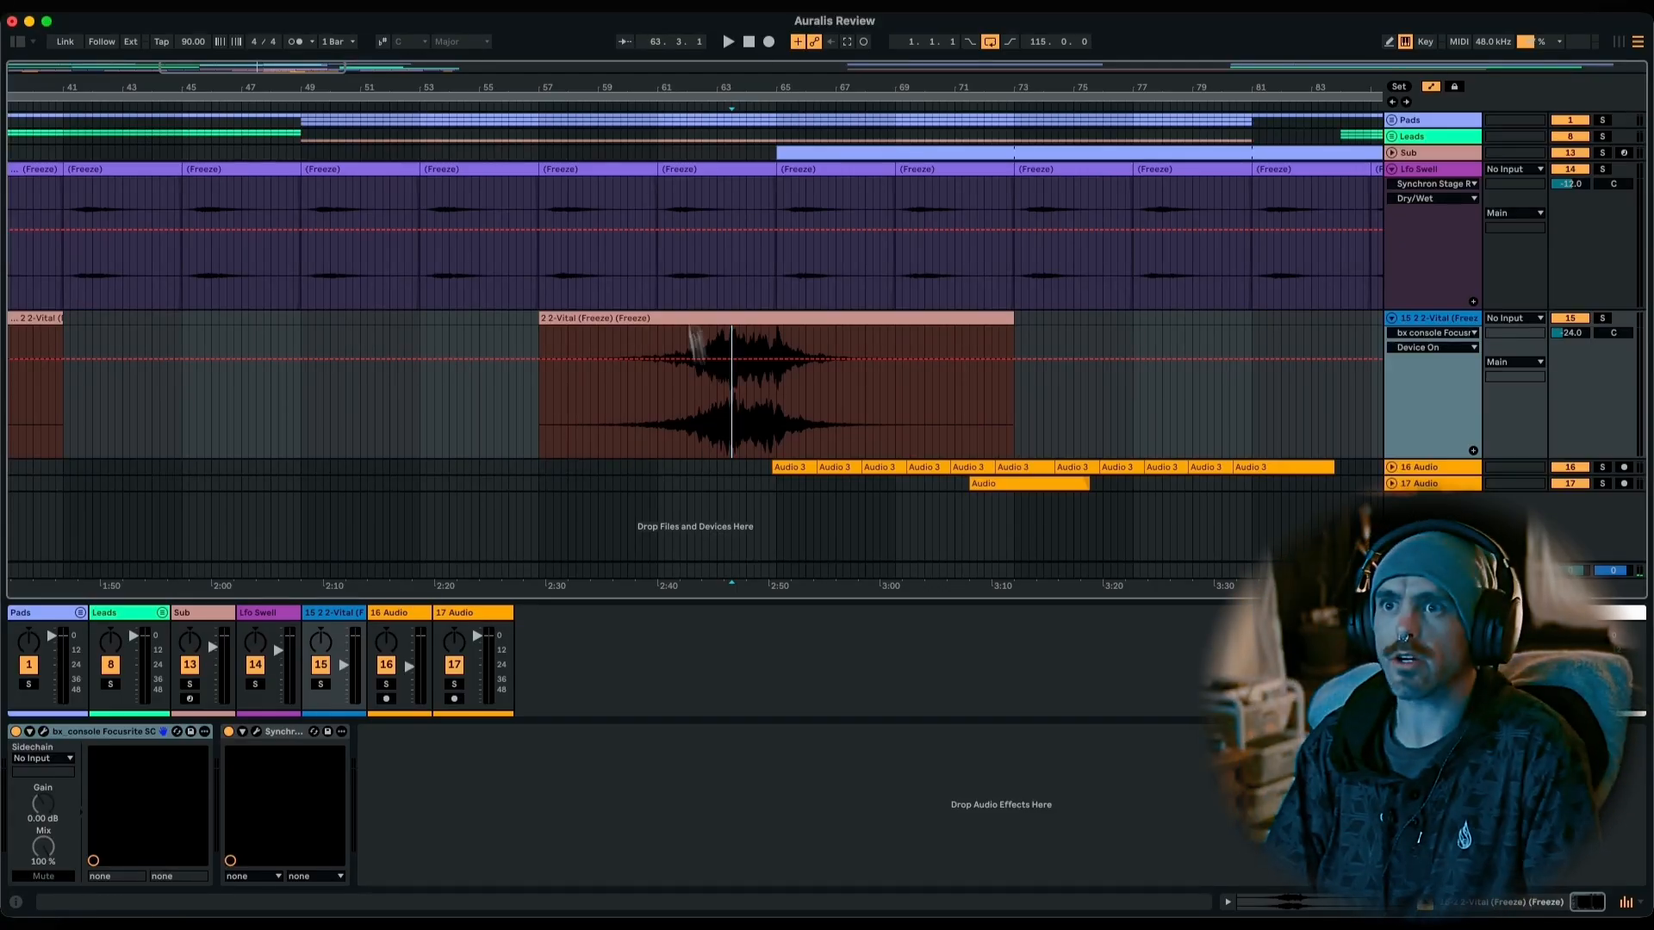
left_click(540, 277)
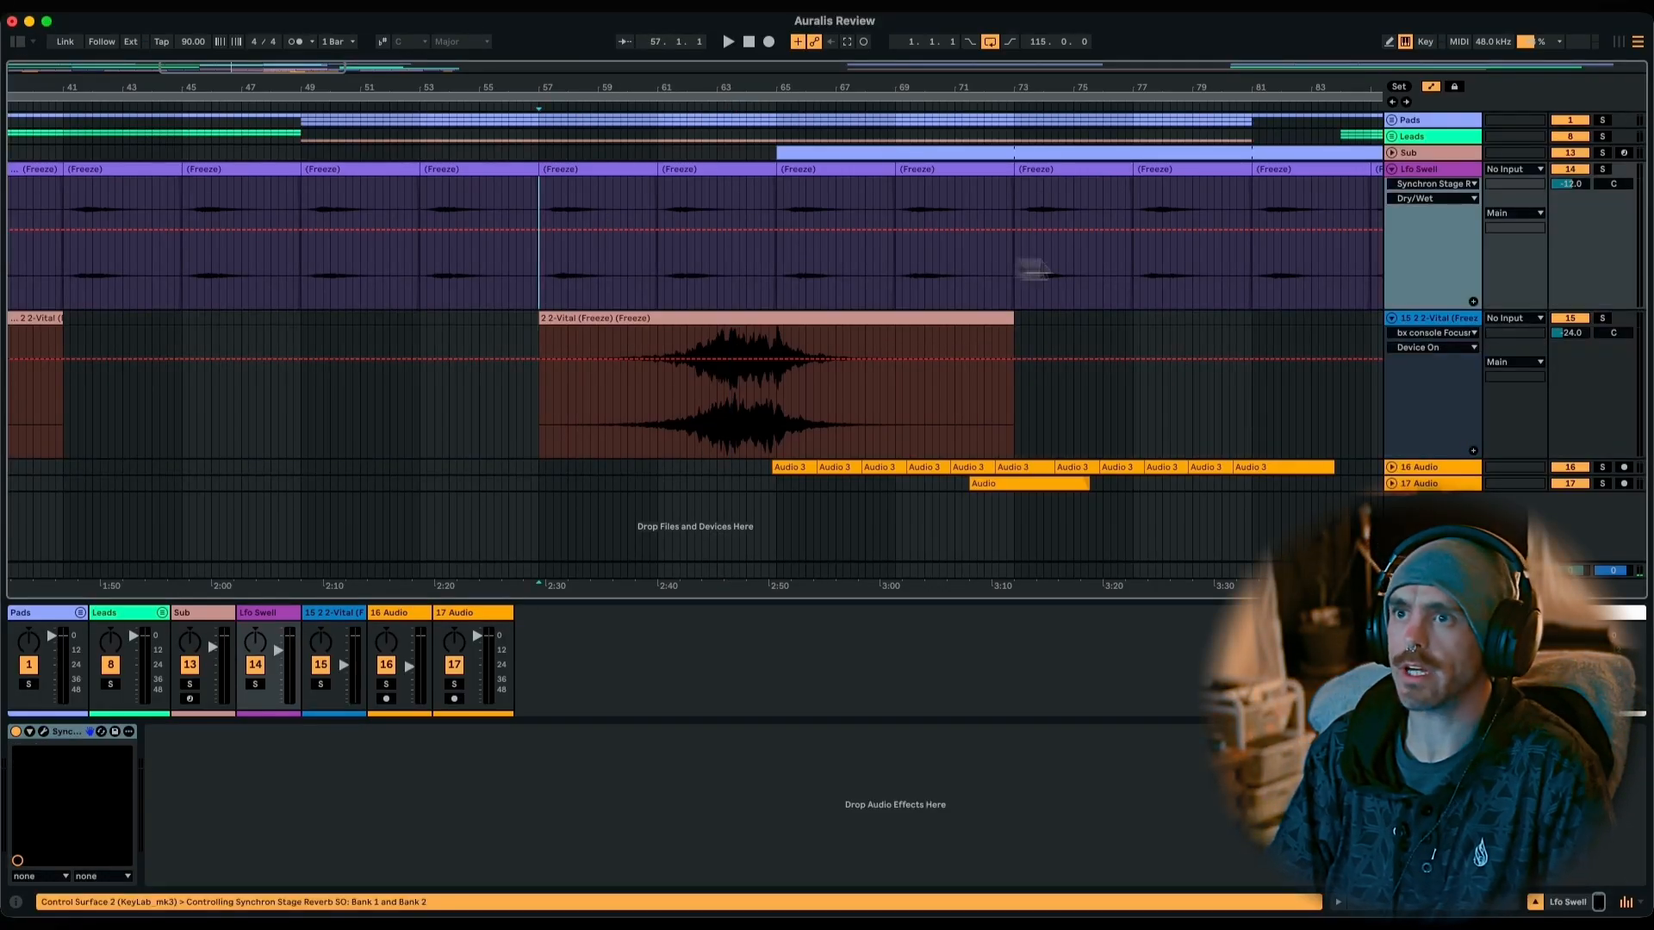
left_click(1603, 169)
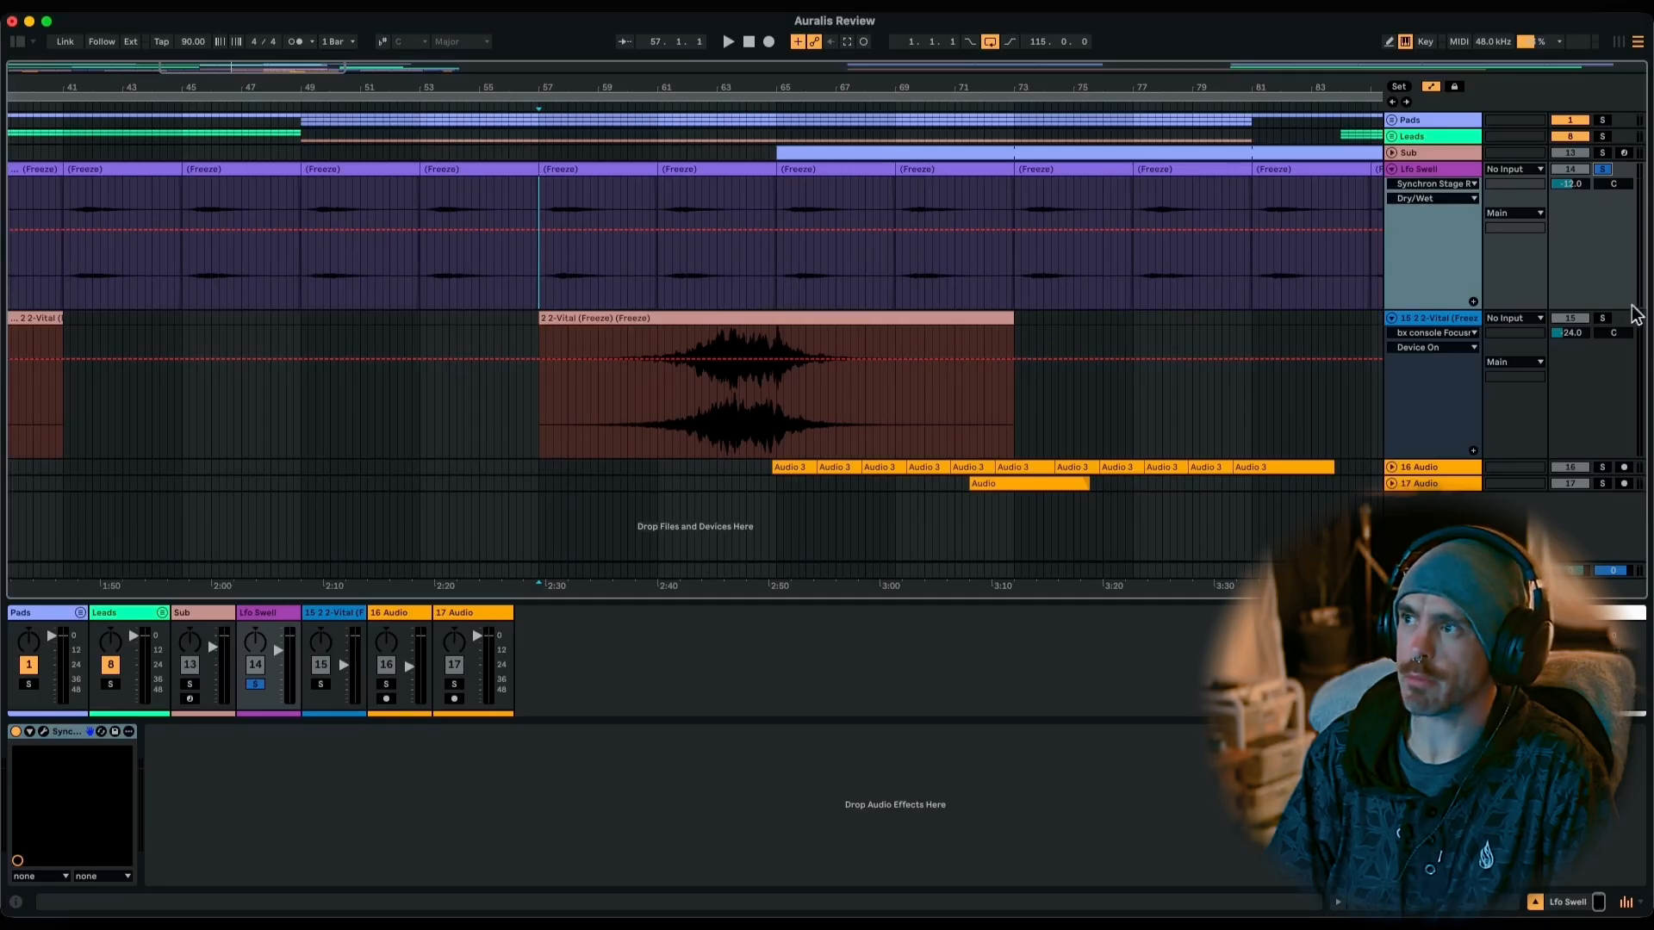
left_click(1604, 319)
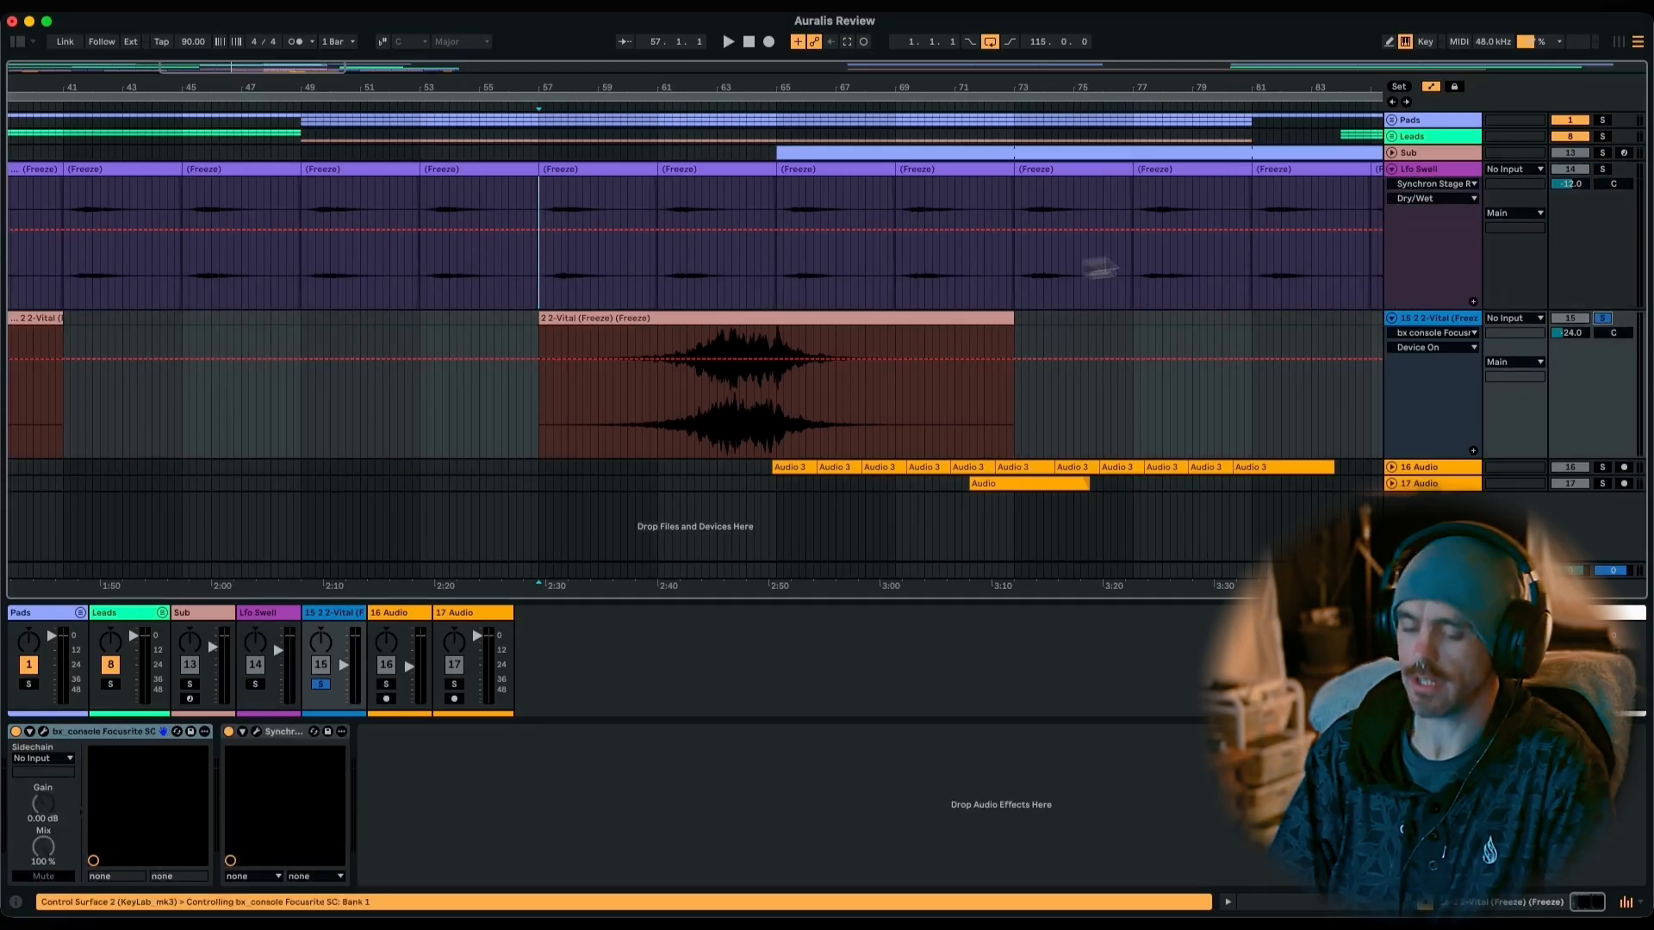
left_click(1603, 170)
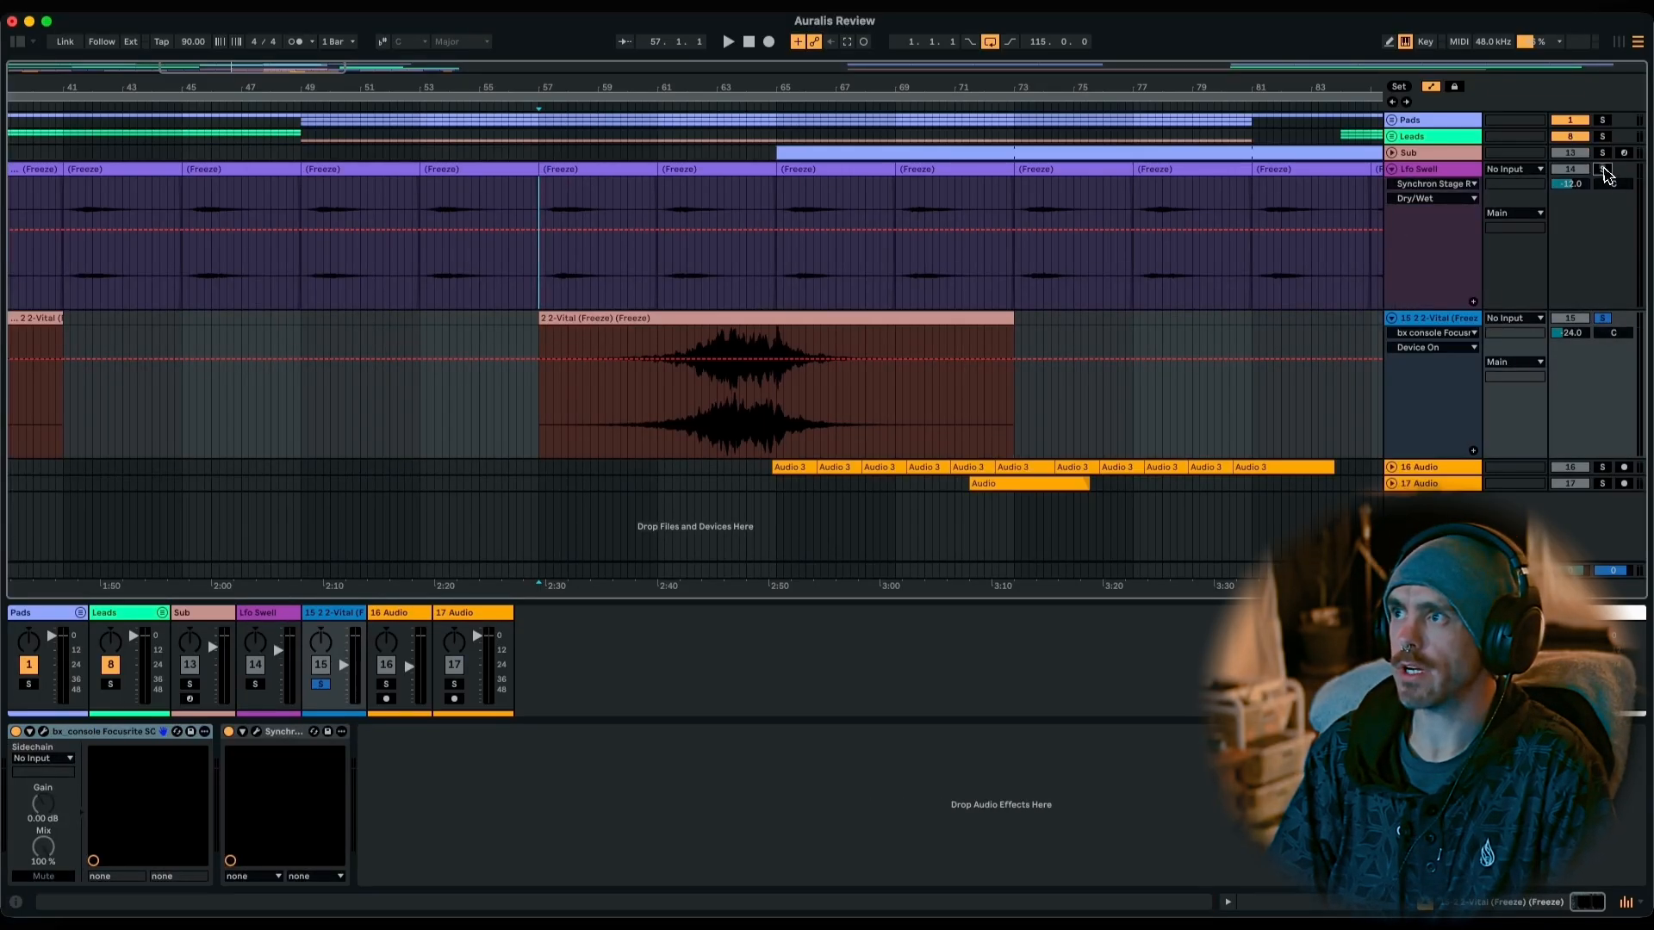
left_click(1604, 319, "super")
key("space")
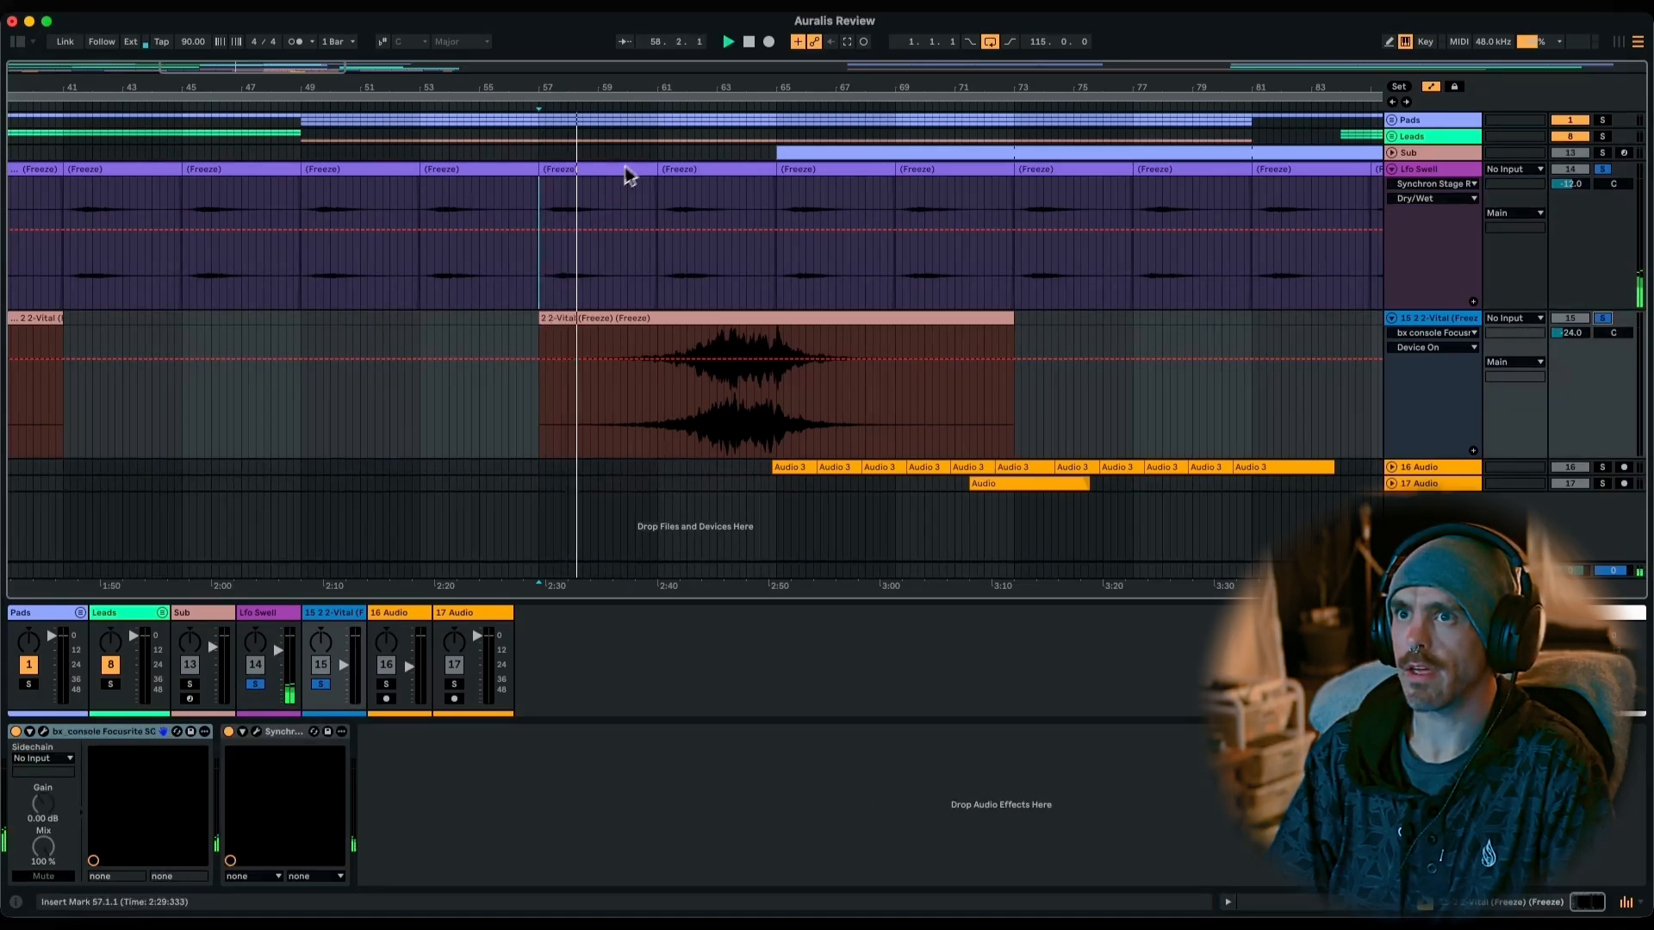
left_click(664, 115)
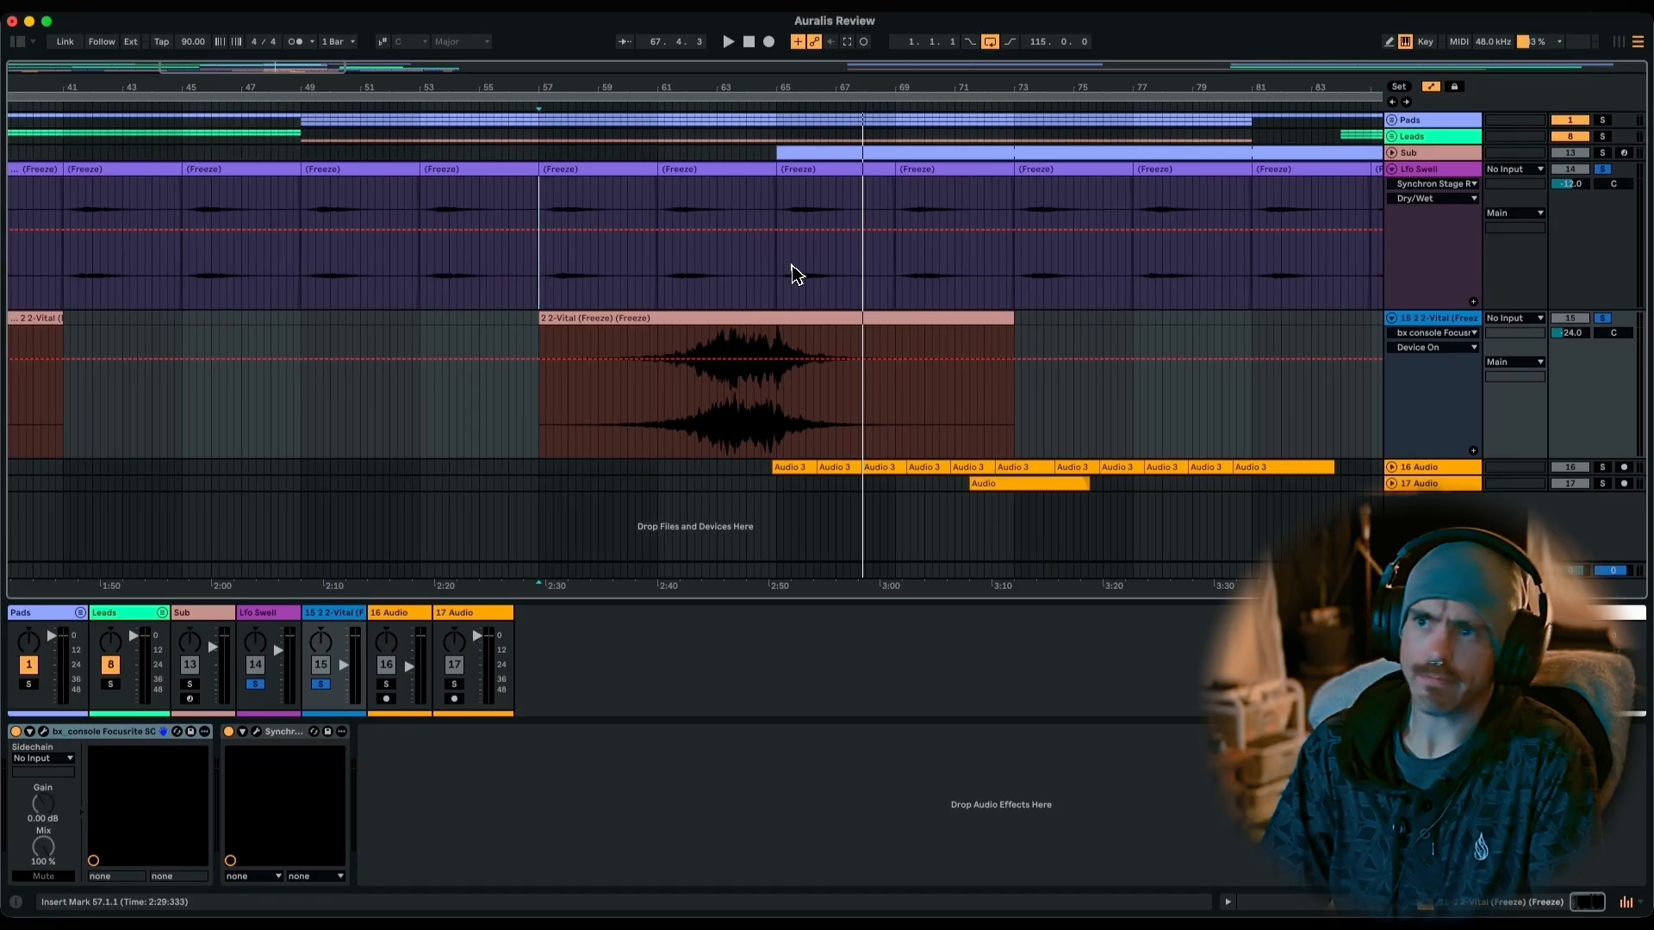
Rename the 15 2 2-Vital (Freeze) track as Tunnel Pad.
left_click(718, 435)
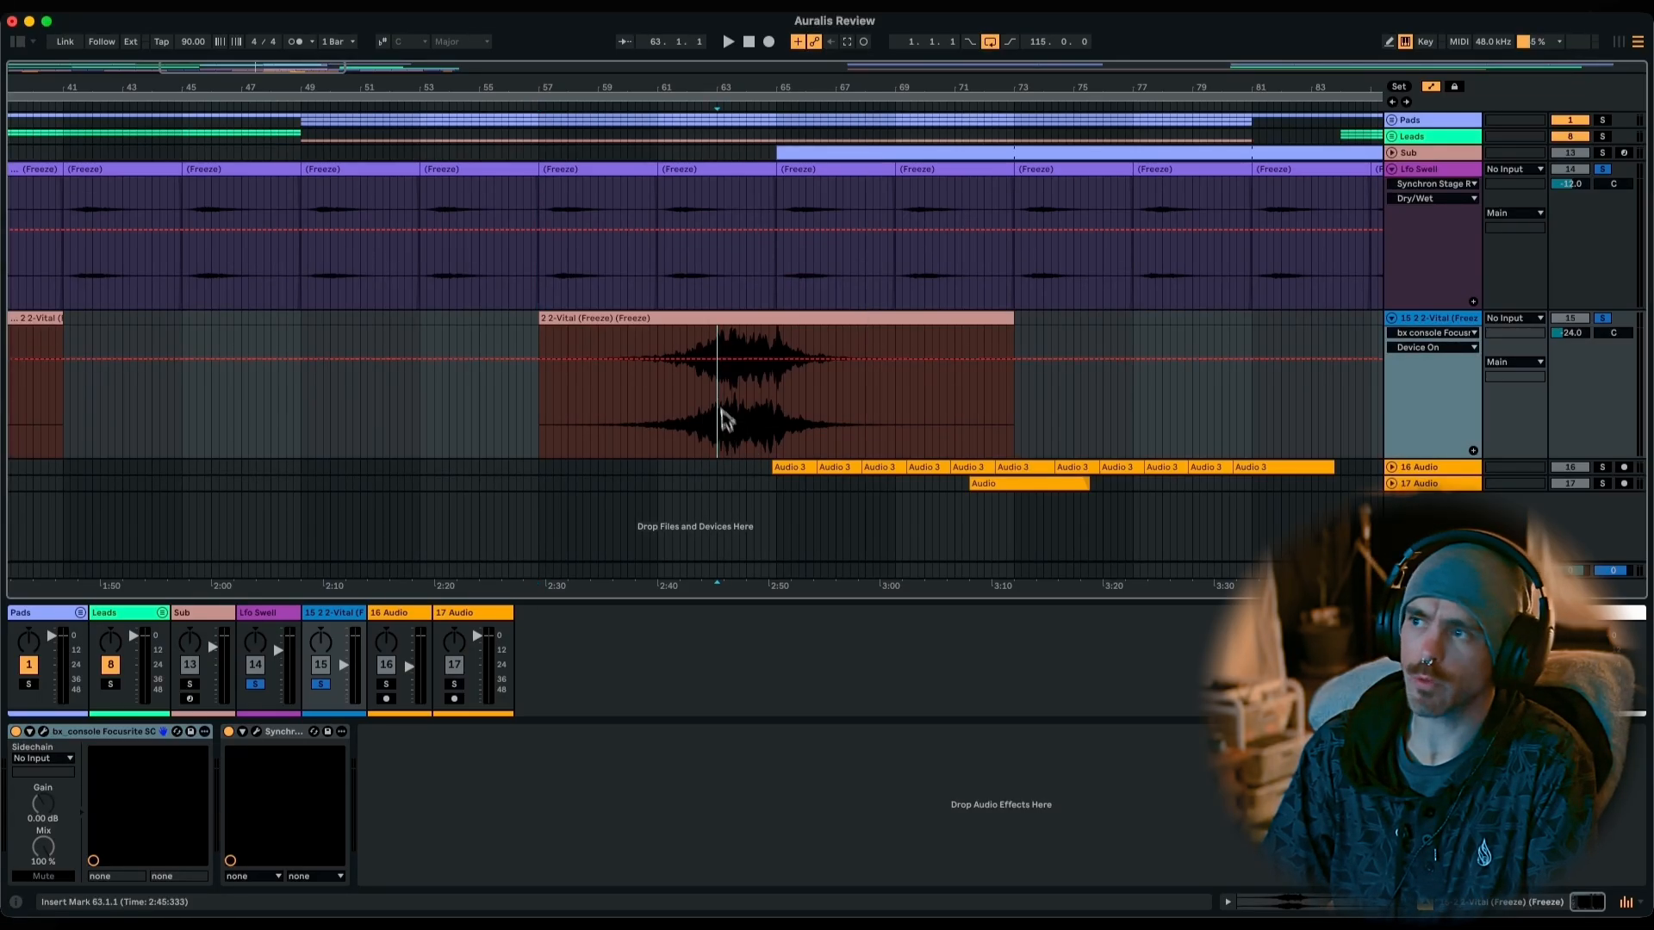
double_click(1439, 319)
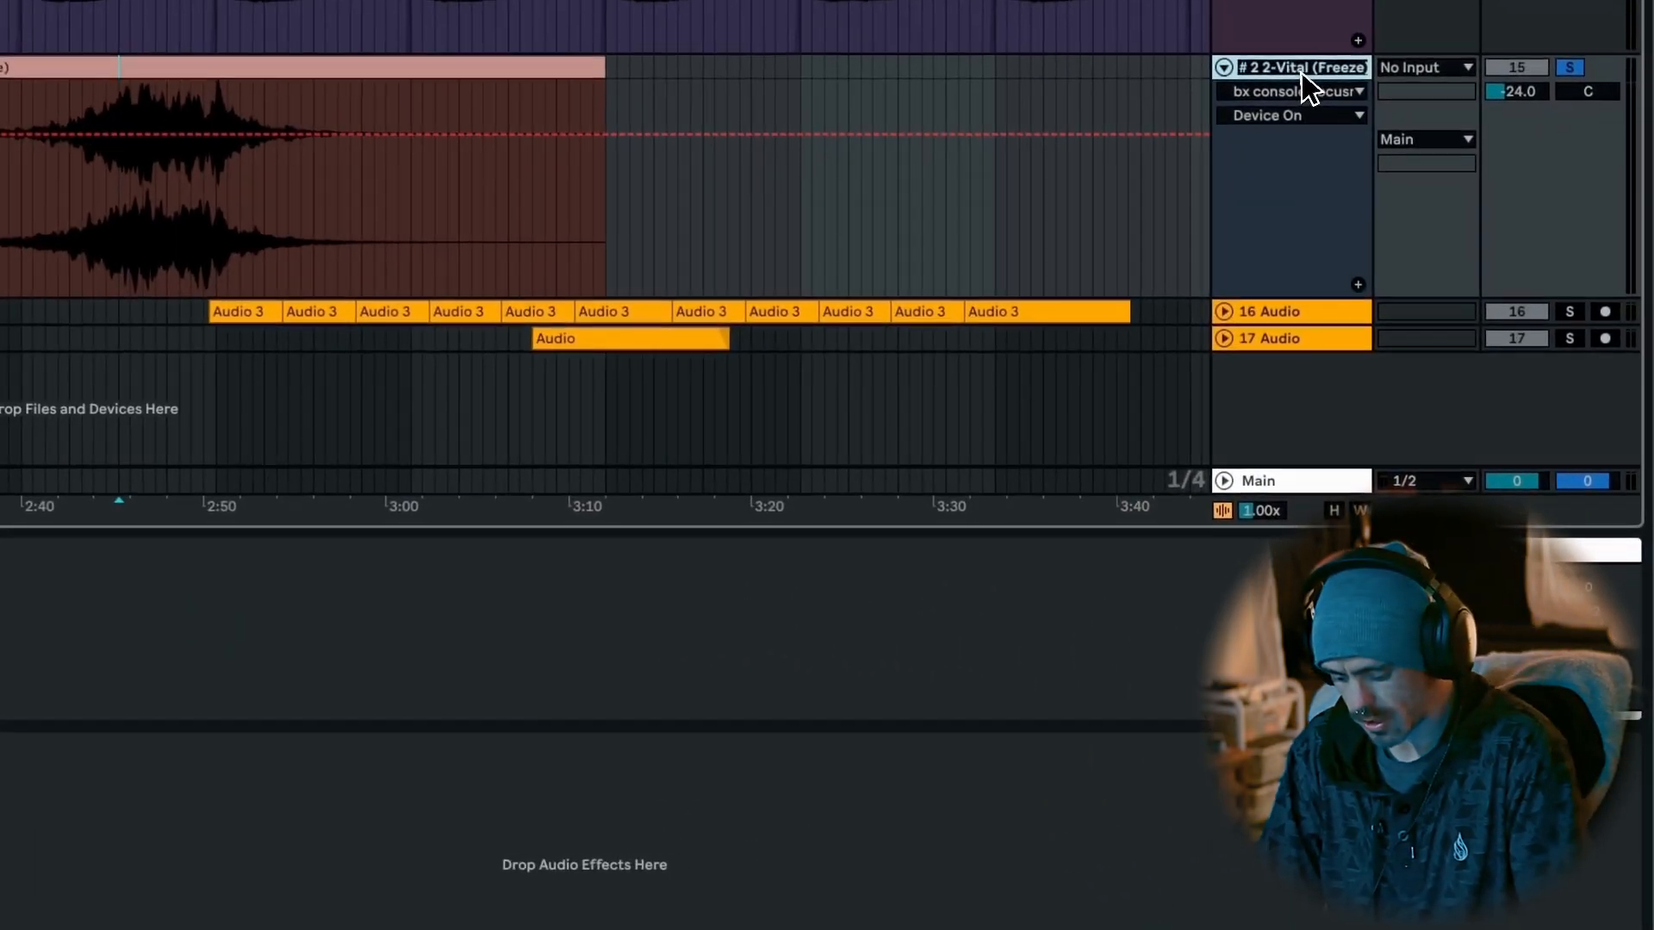
type("Tunnel Pa")
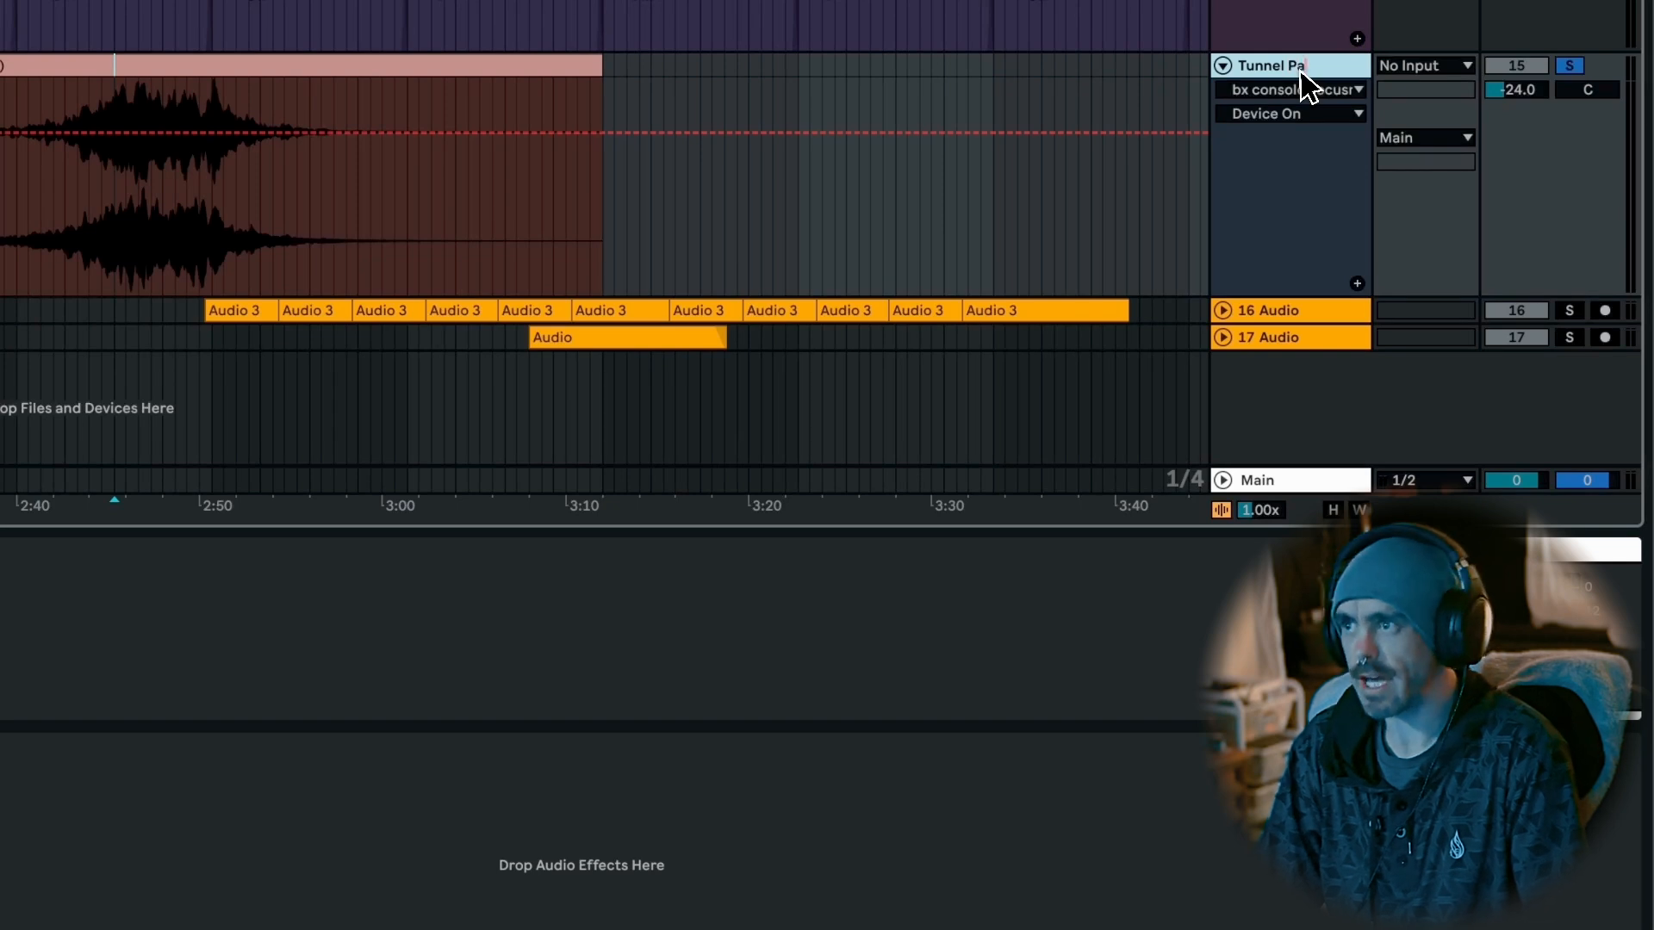
type("d")
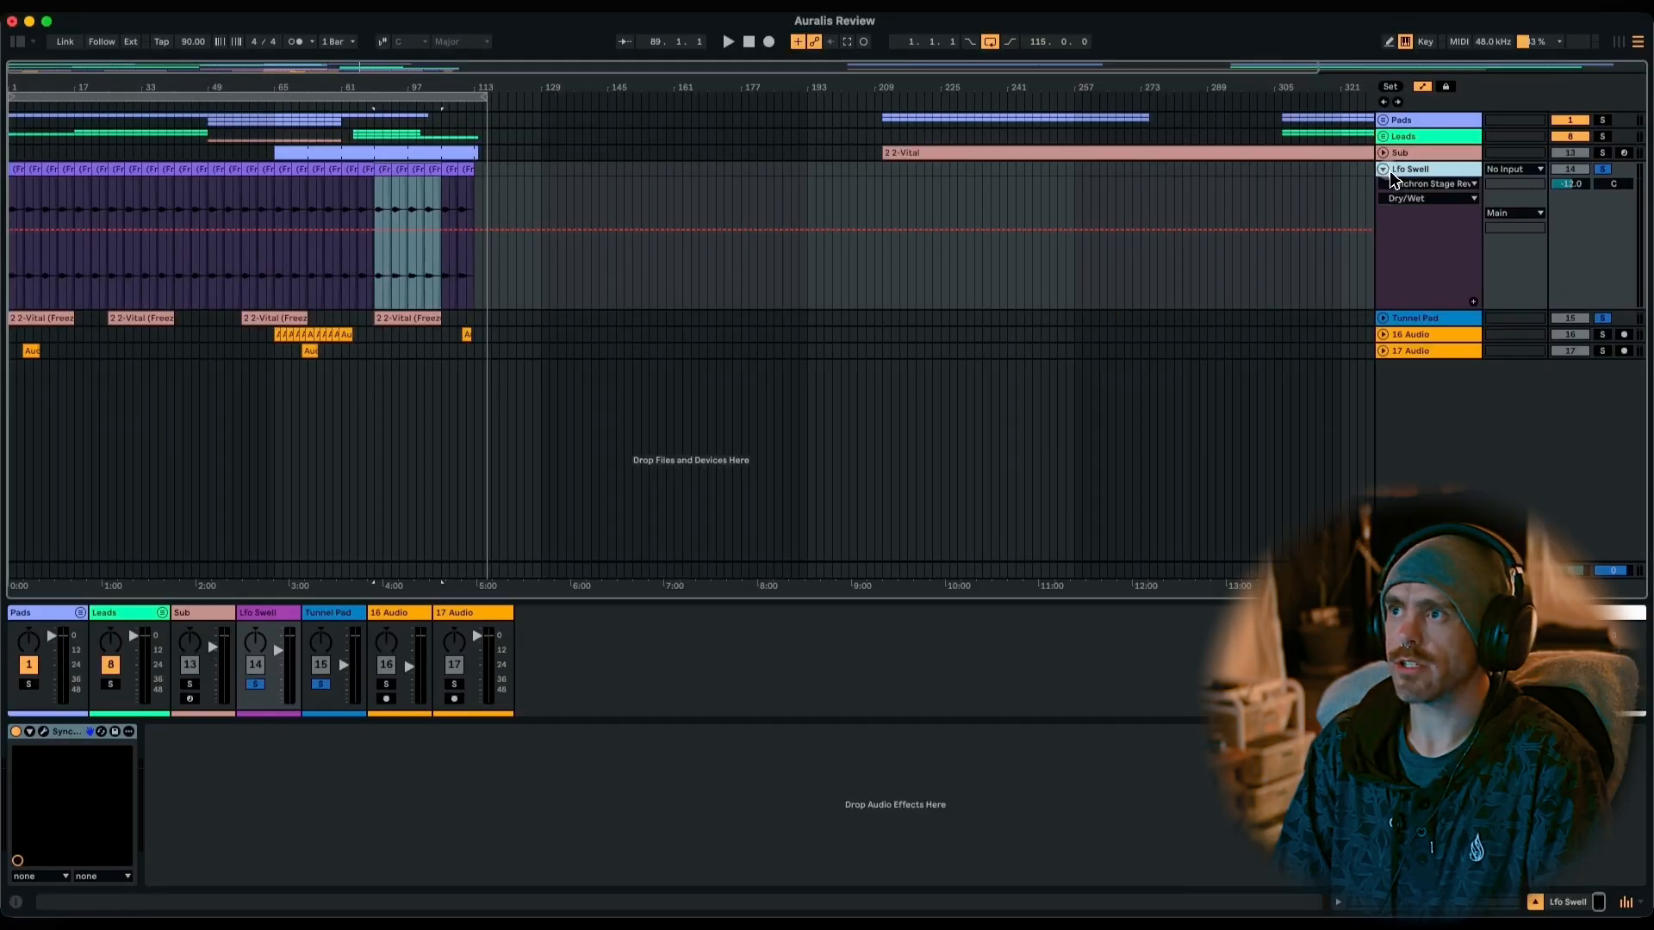
Fold the Lfo Swell track and briefly unfold the Sub track to check its contents.
left_click(1384, 169)
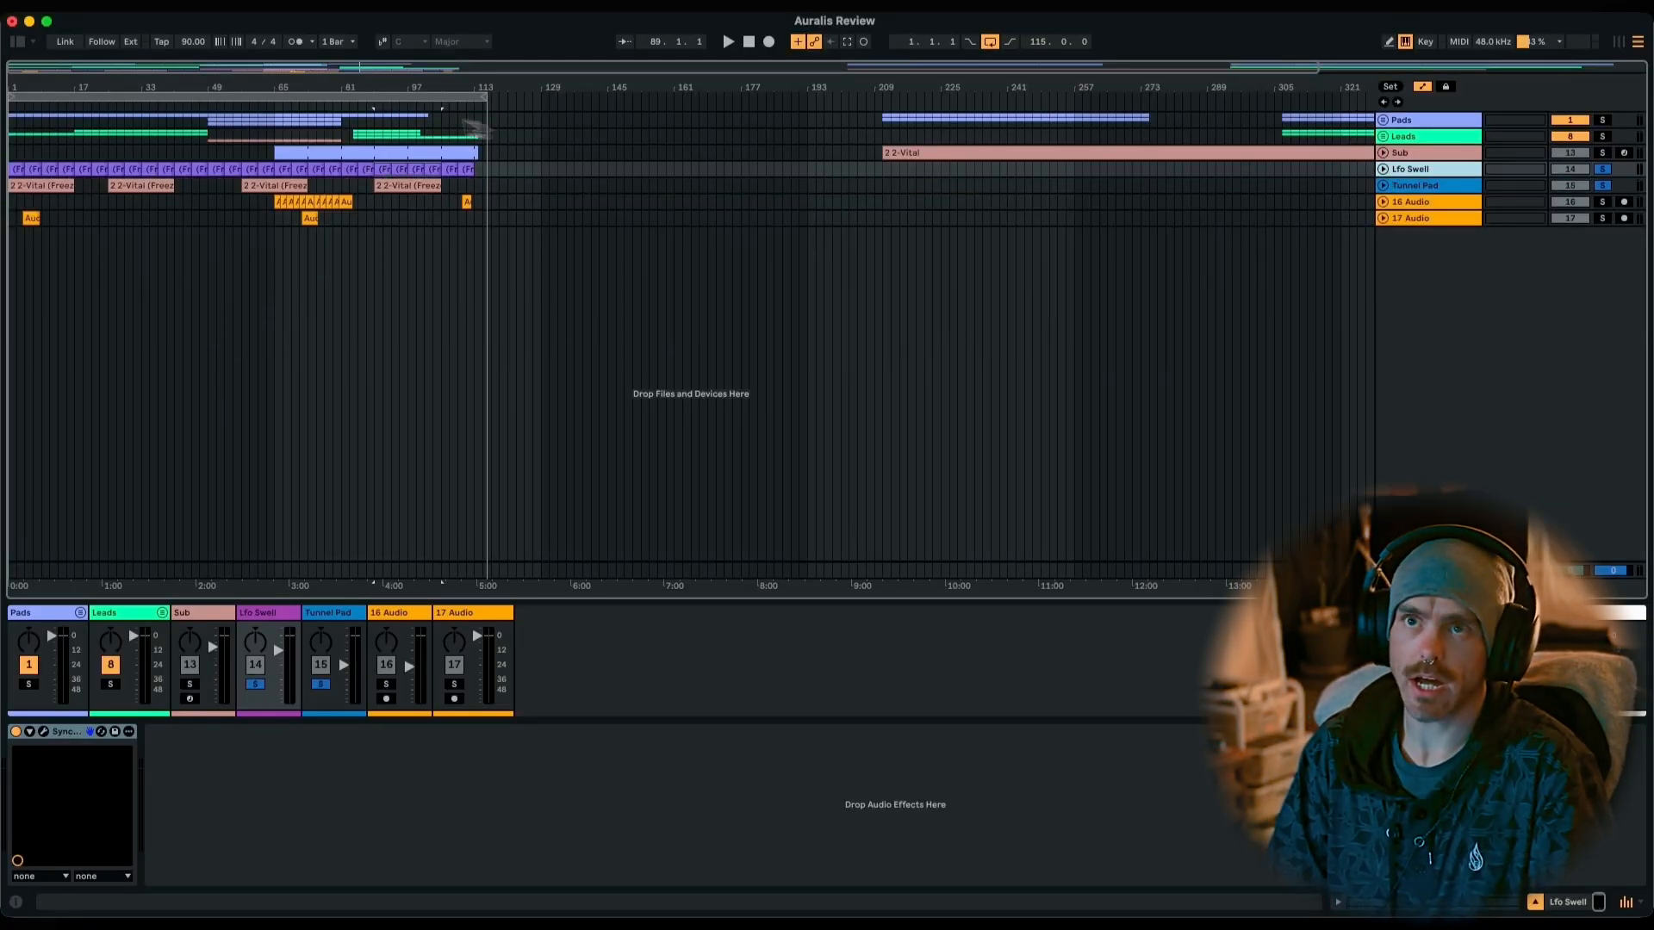
left_click_drag(226, 95, 239, 121)
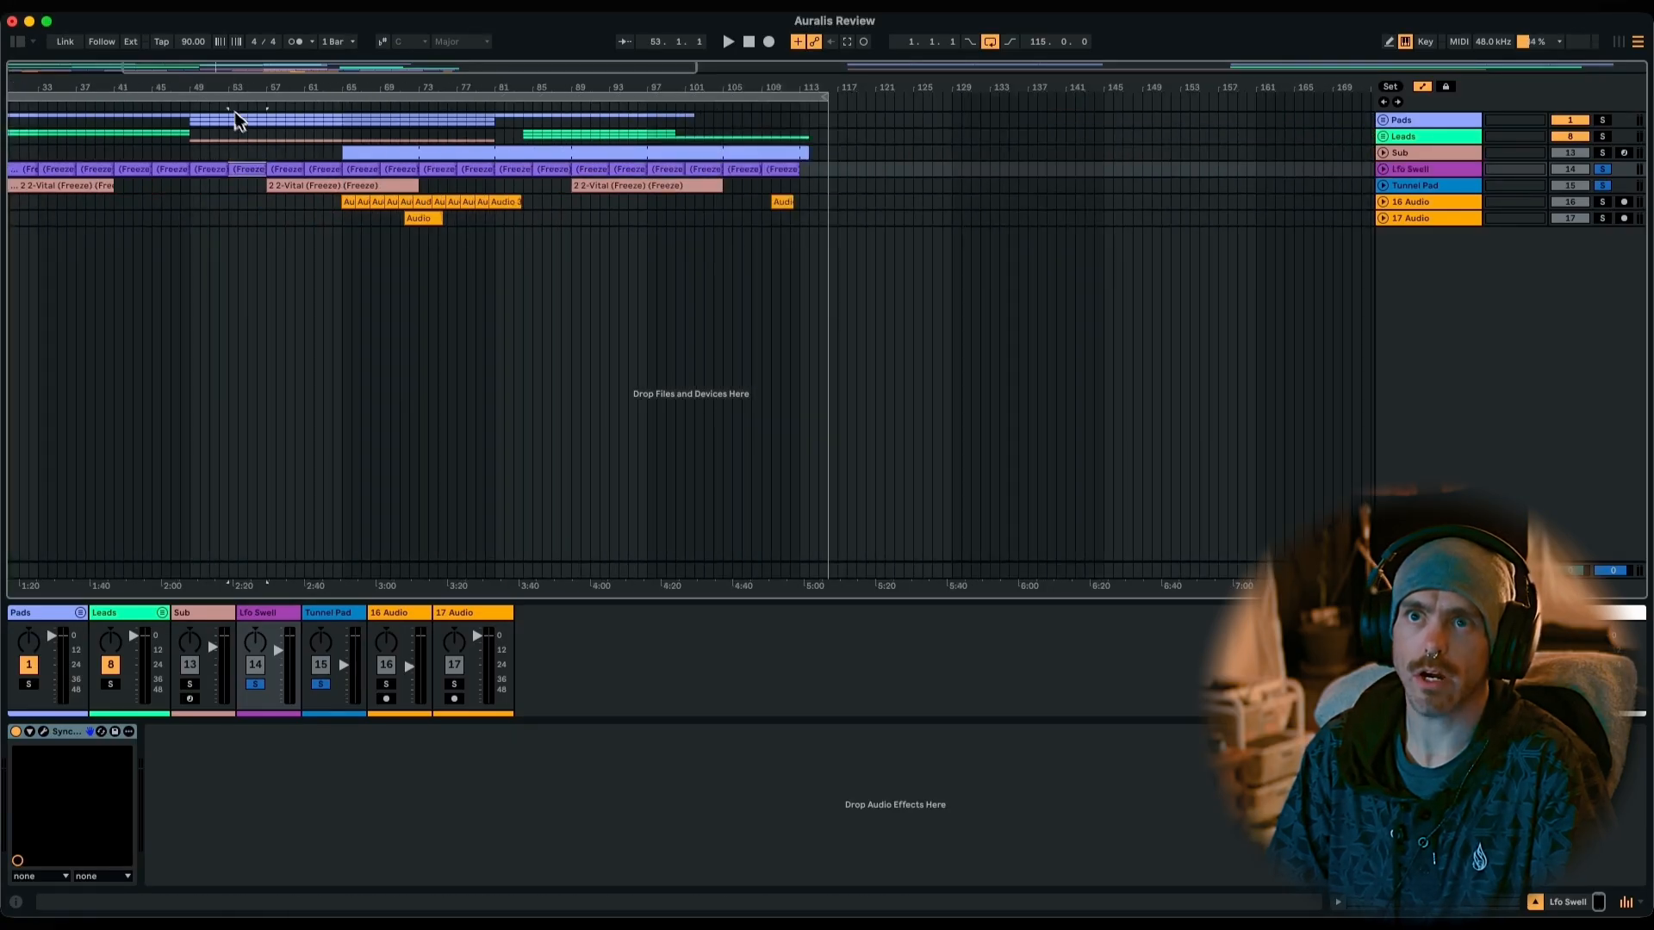
scroll(209, 89, "left", 10)
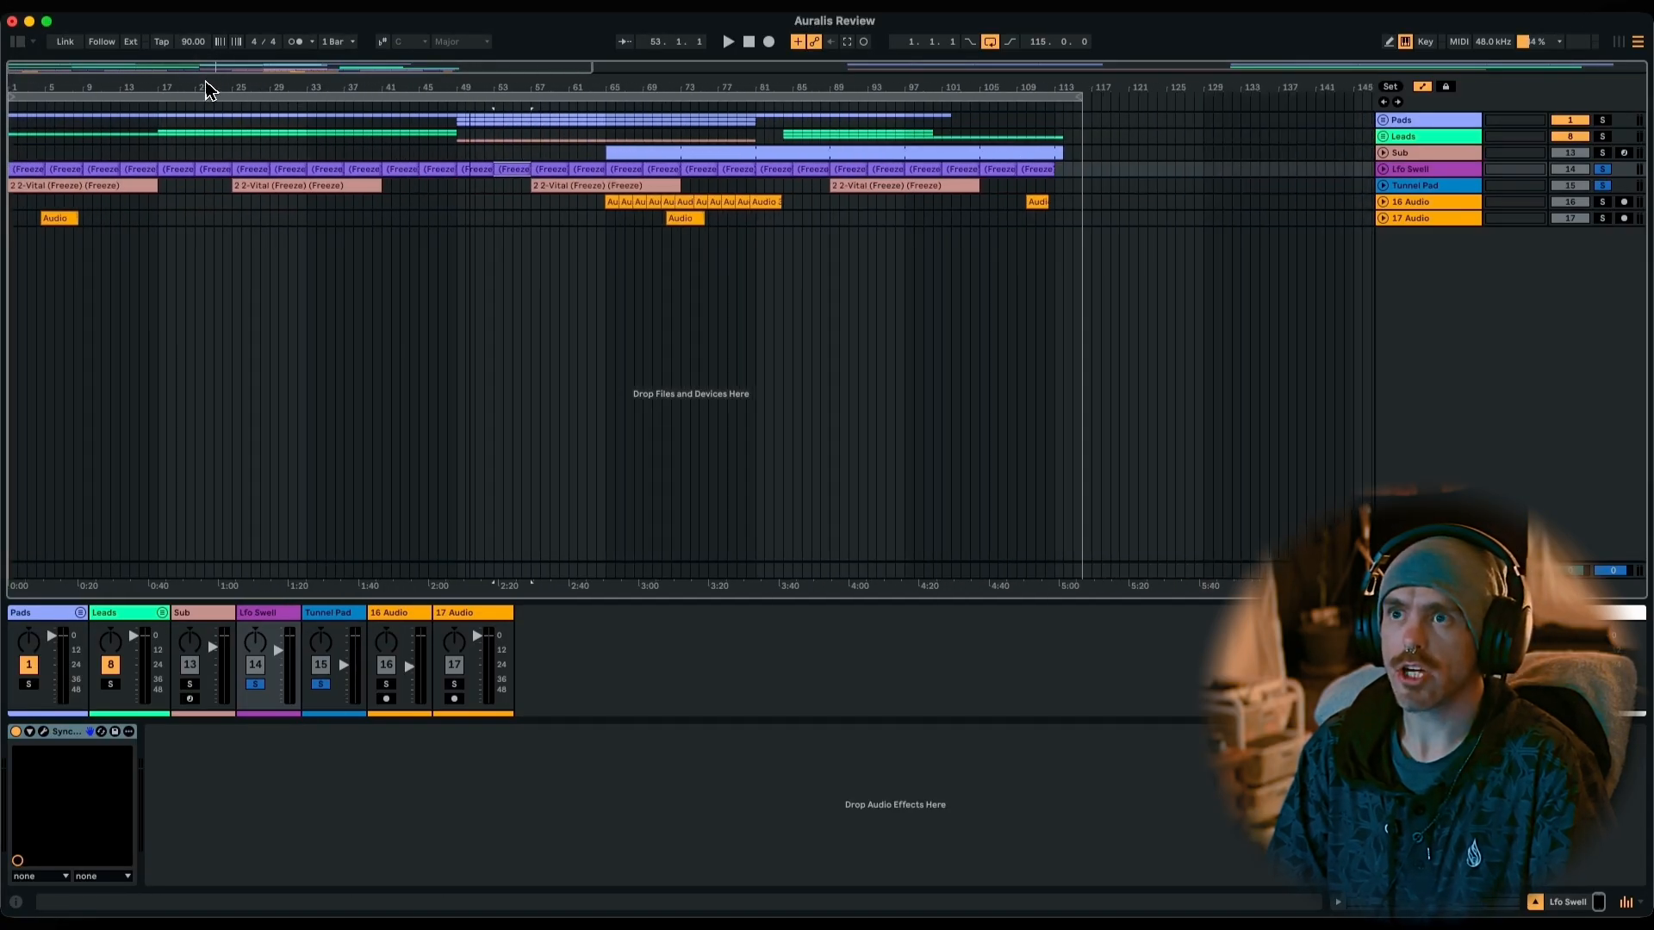
left_click(1382, 153)
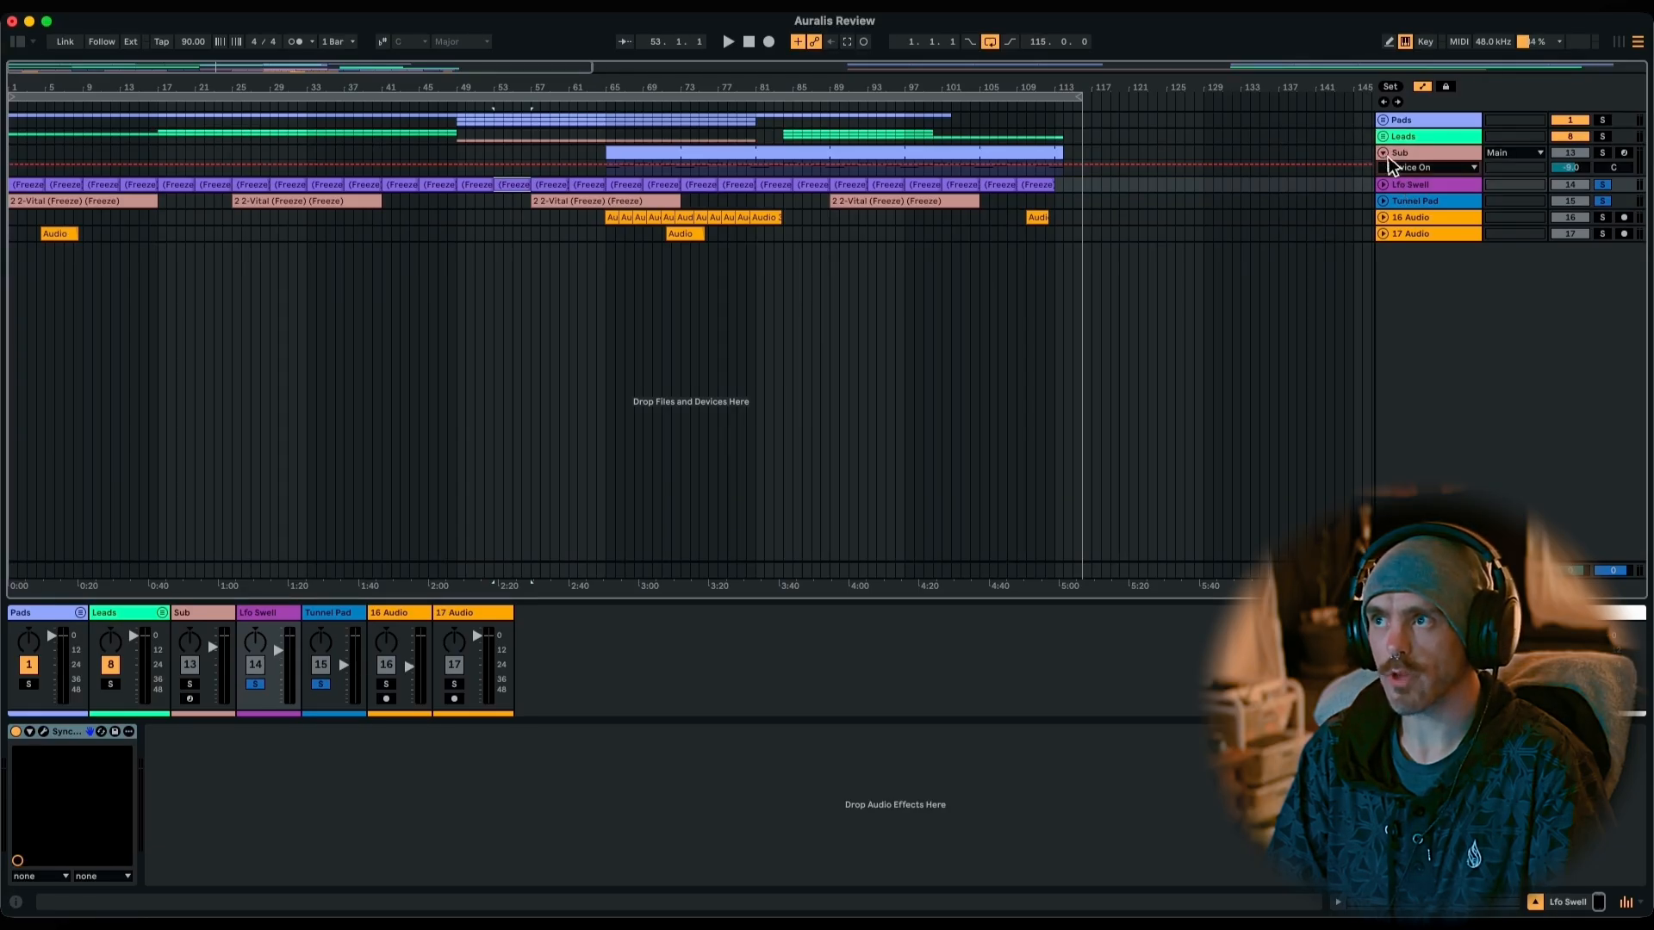
left_click(1383, 153)
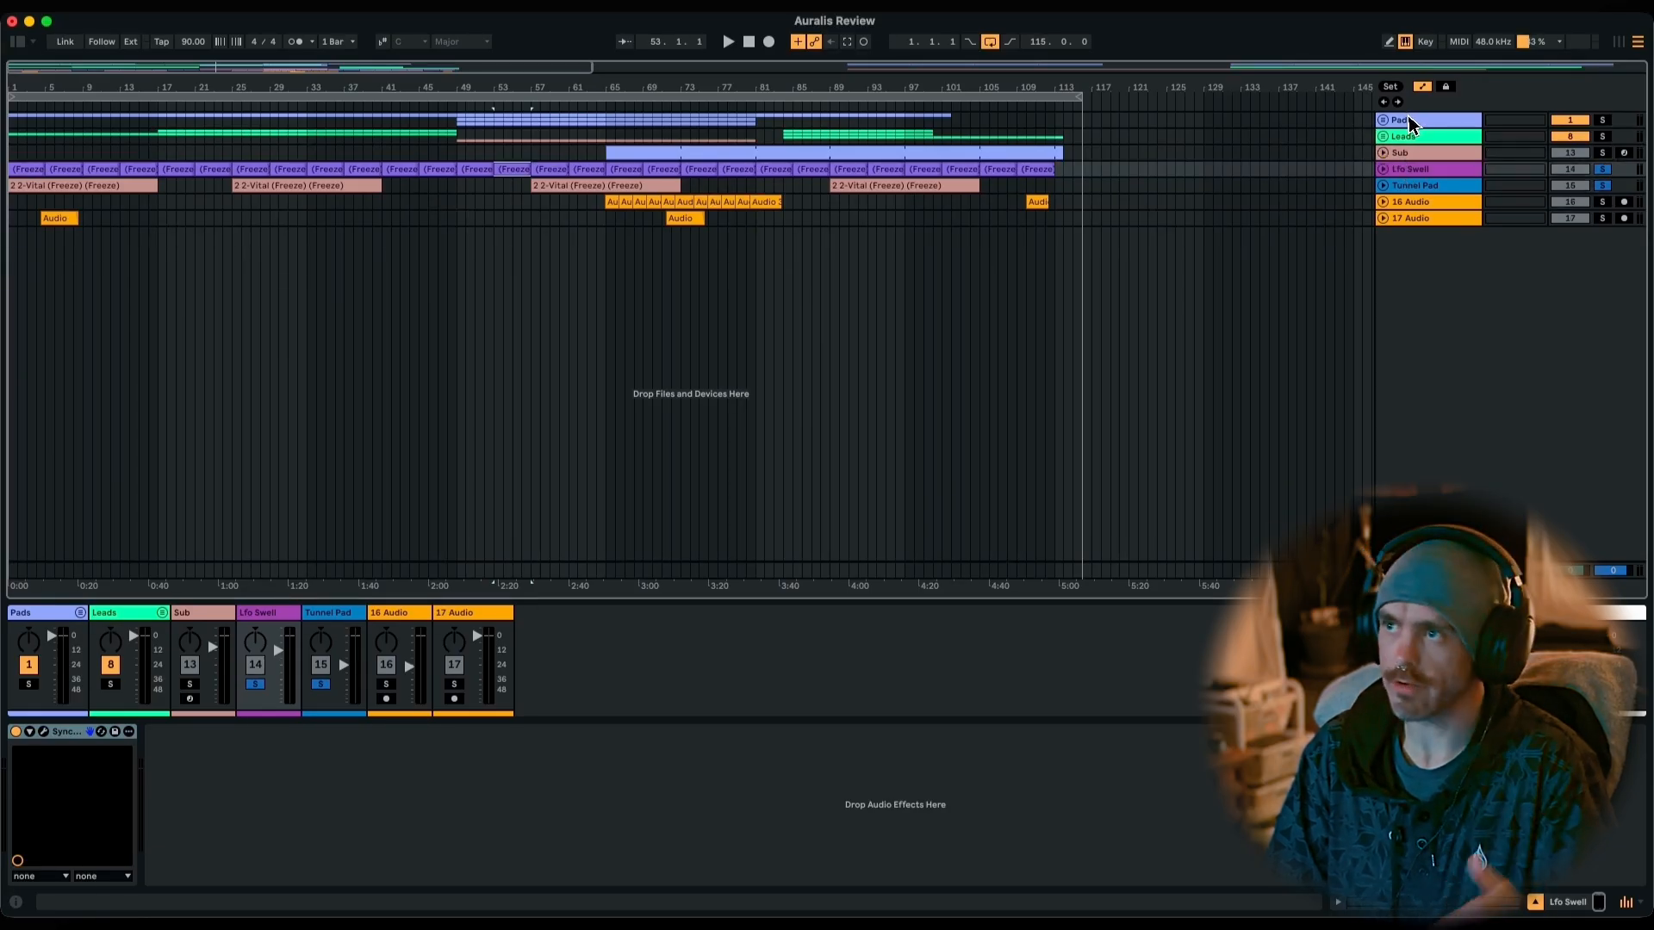
Unfold the Leads and Pads groups, along with the 6 WAVESTATION and 7 Analog Lab V tracks inside Pads.
left_click(1382, 136)
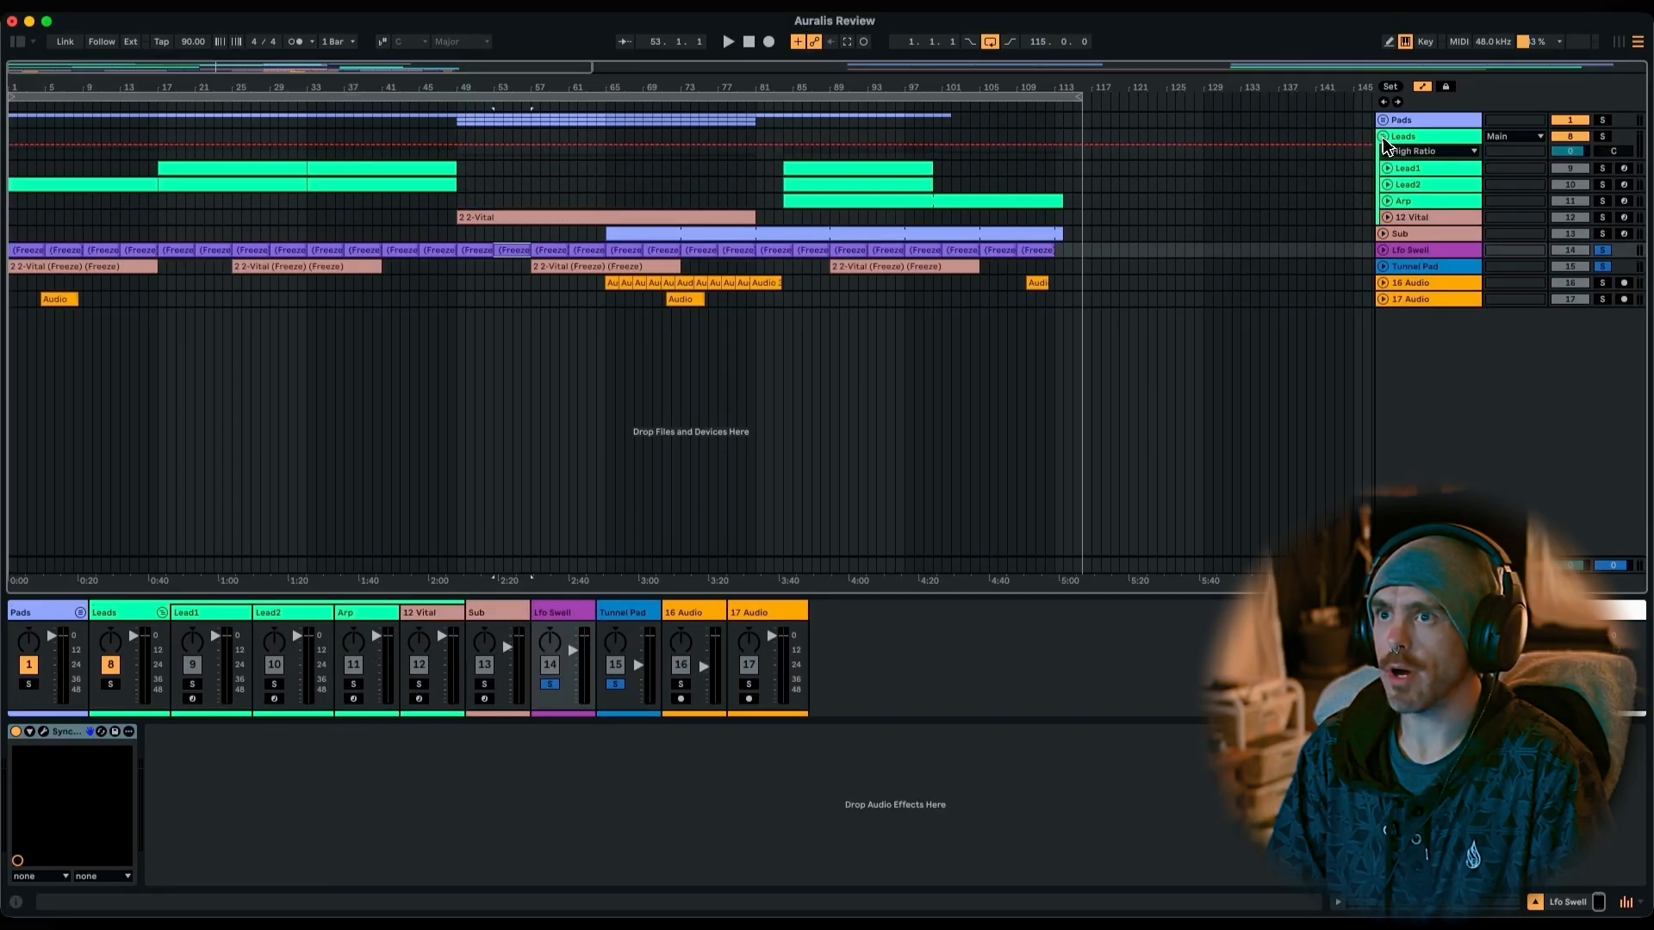
left_click(1382, 120)
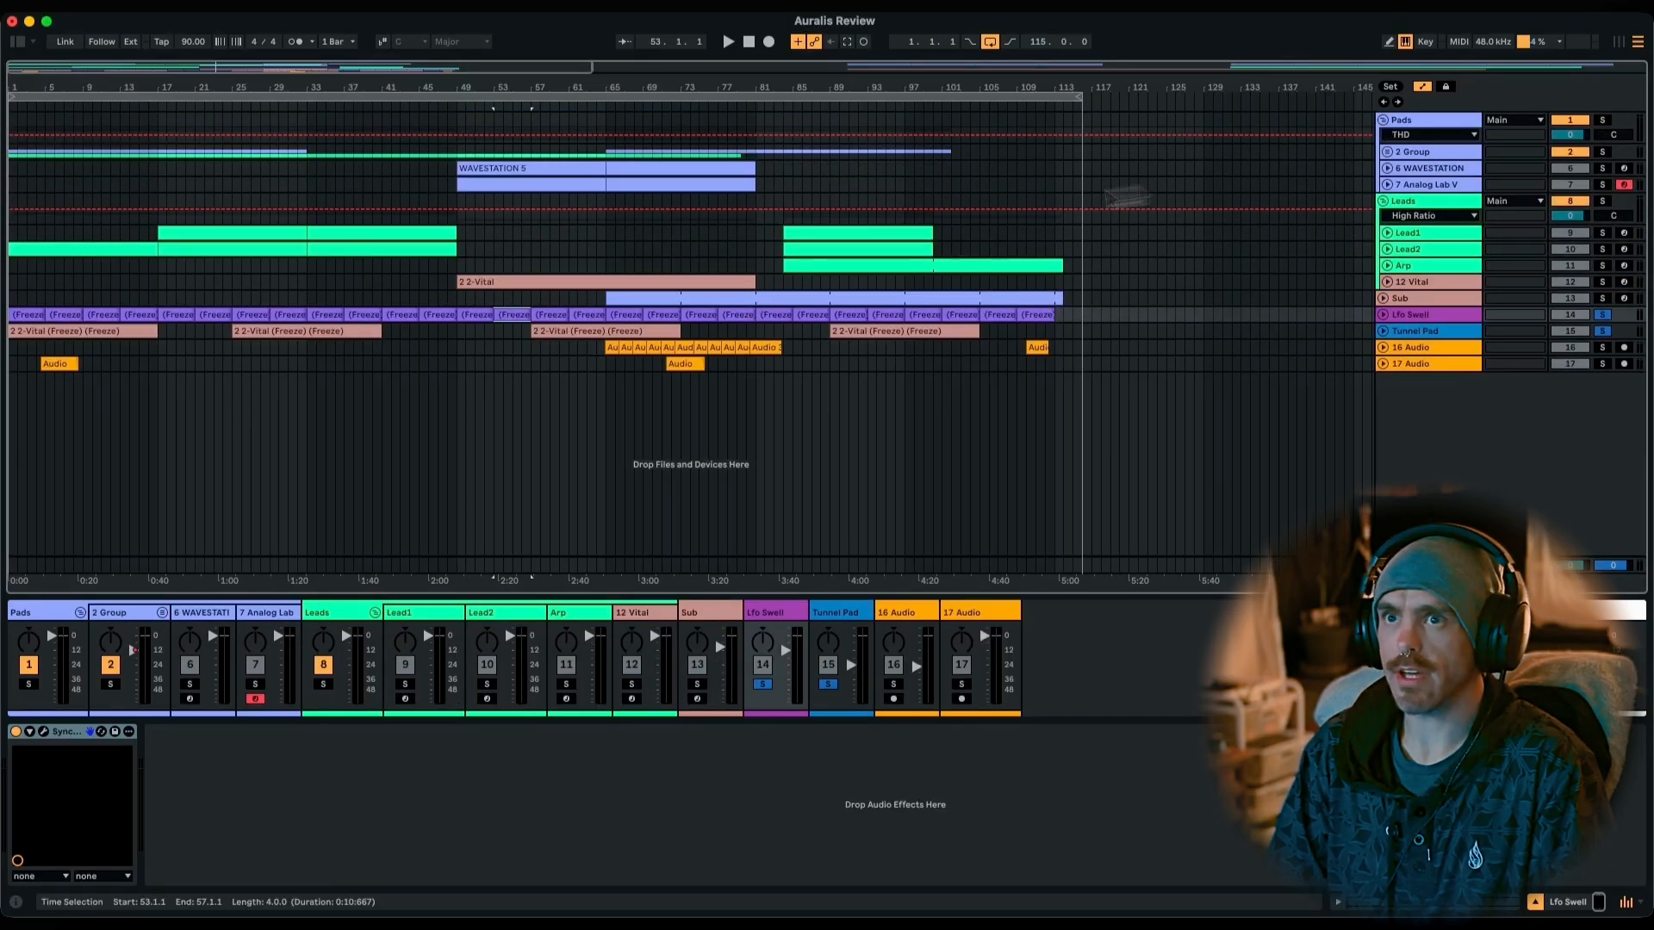
left_click(1388, 169)
left_click(1388, 216)
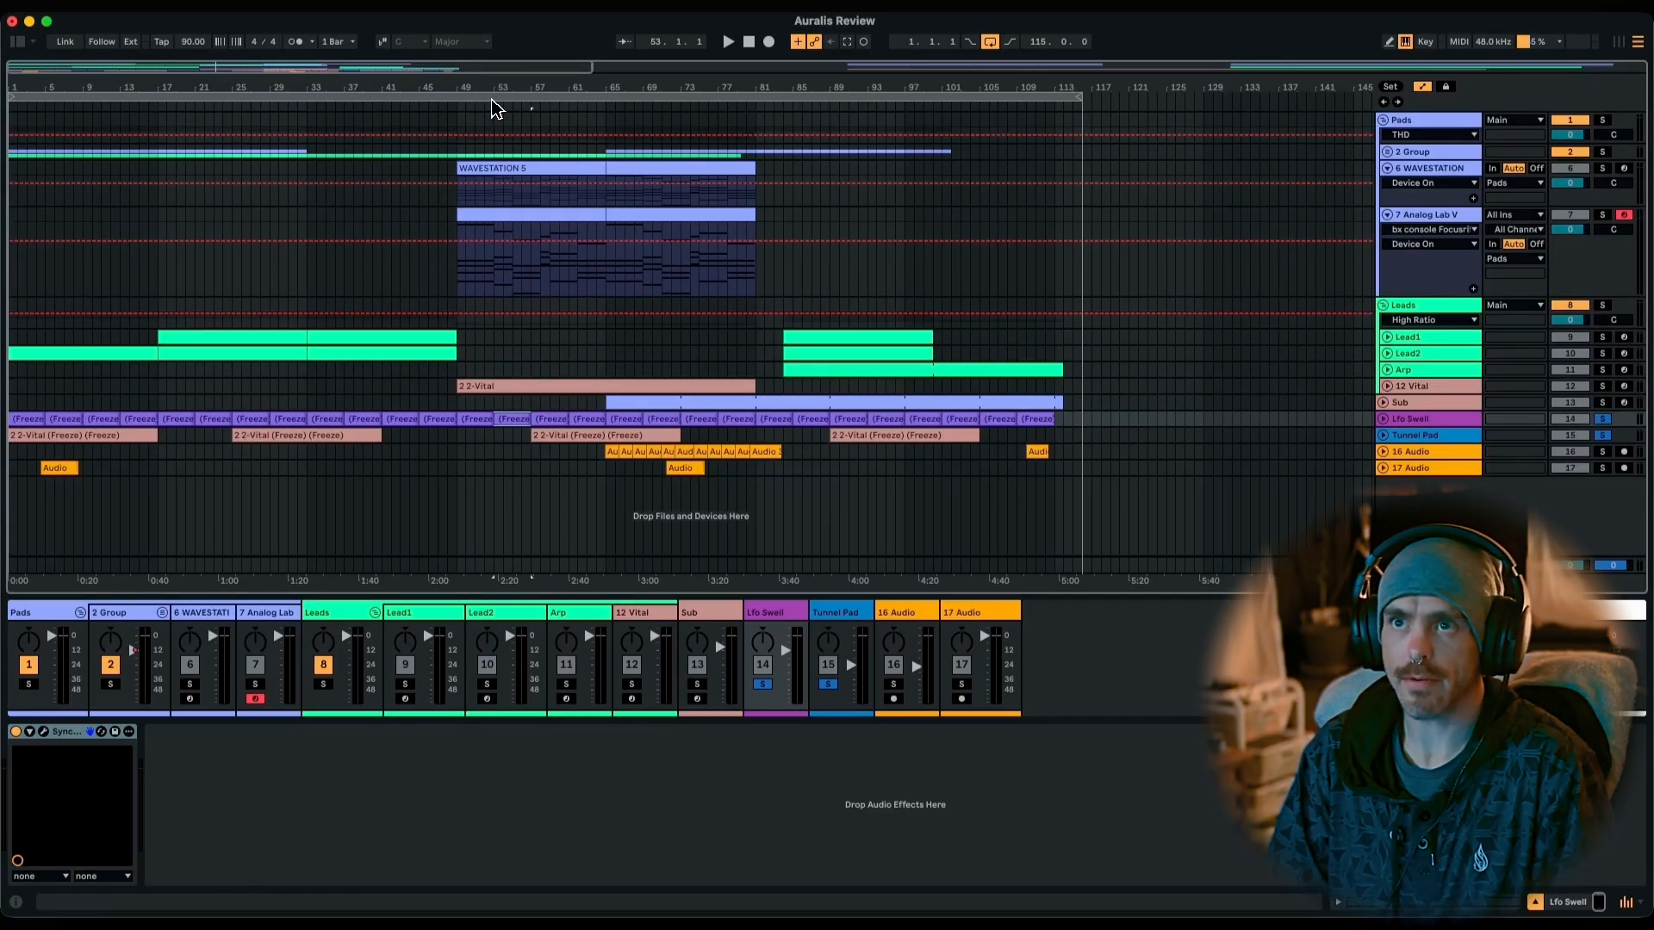
Unfold the 2 Group inside Pads and its Universe II track to show the MIDI clips.
scroll(463, 91, "up", 5)
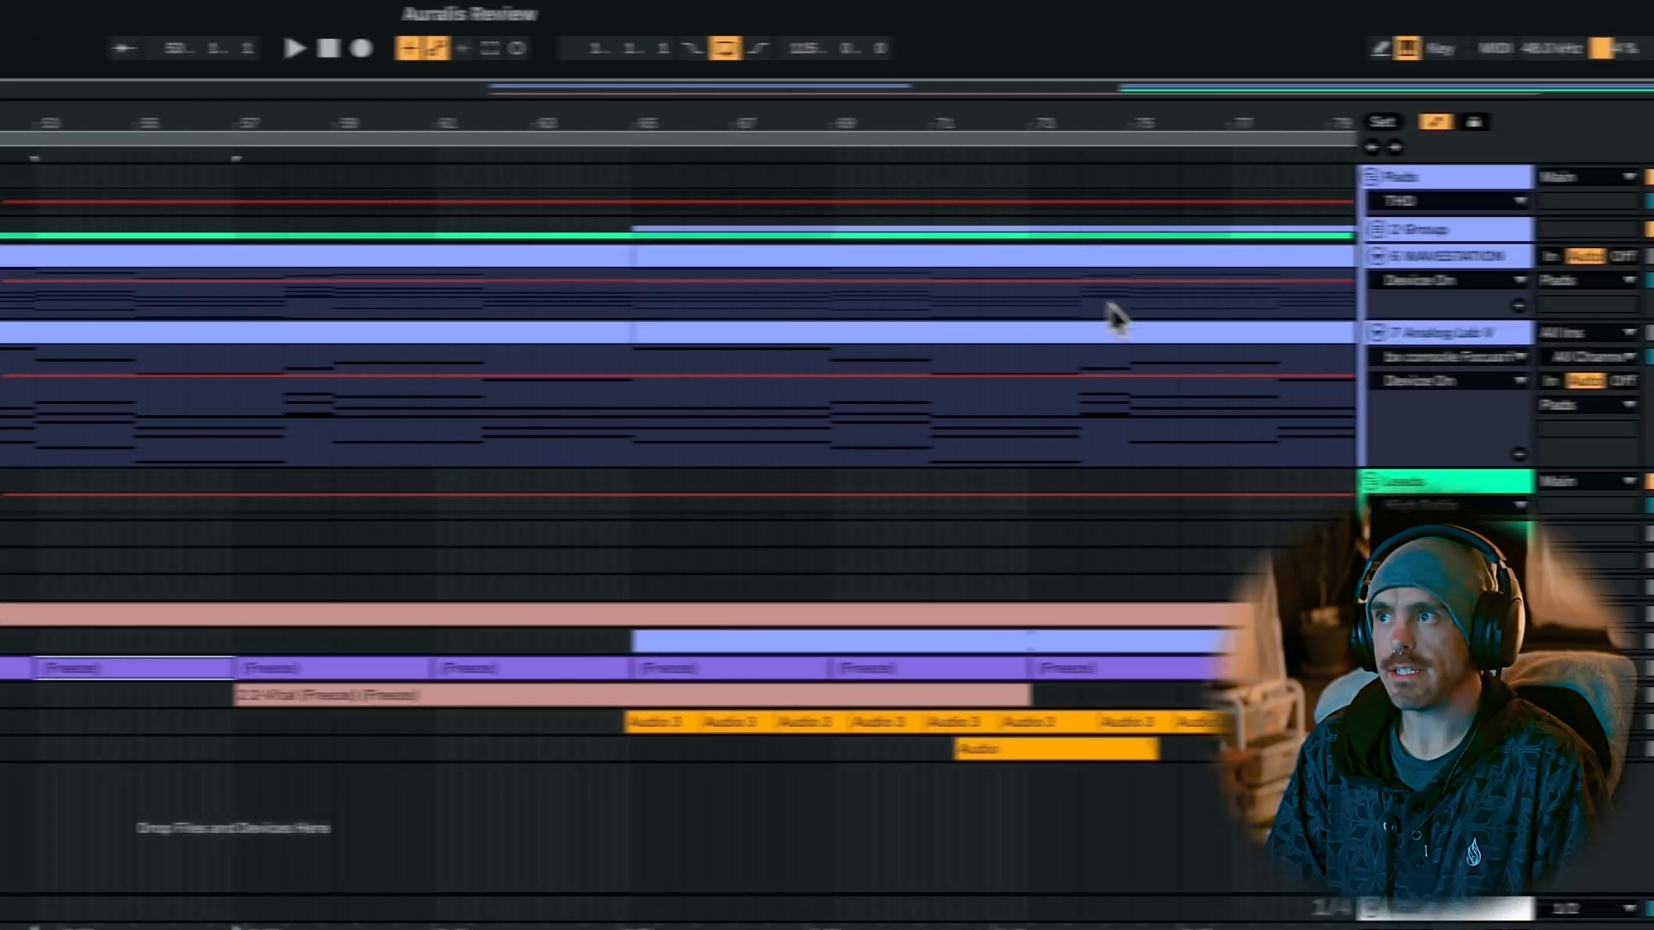
left_click(1287, 229)
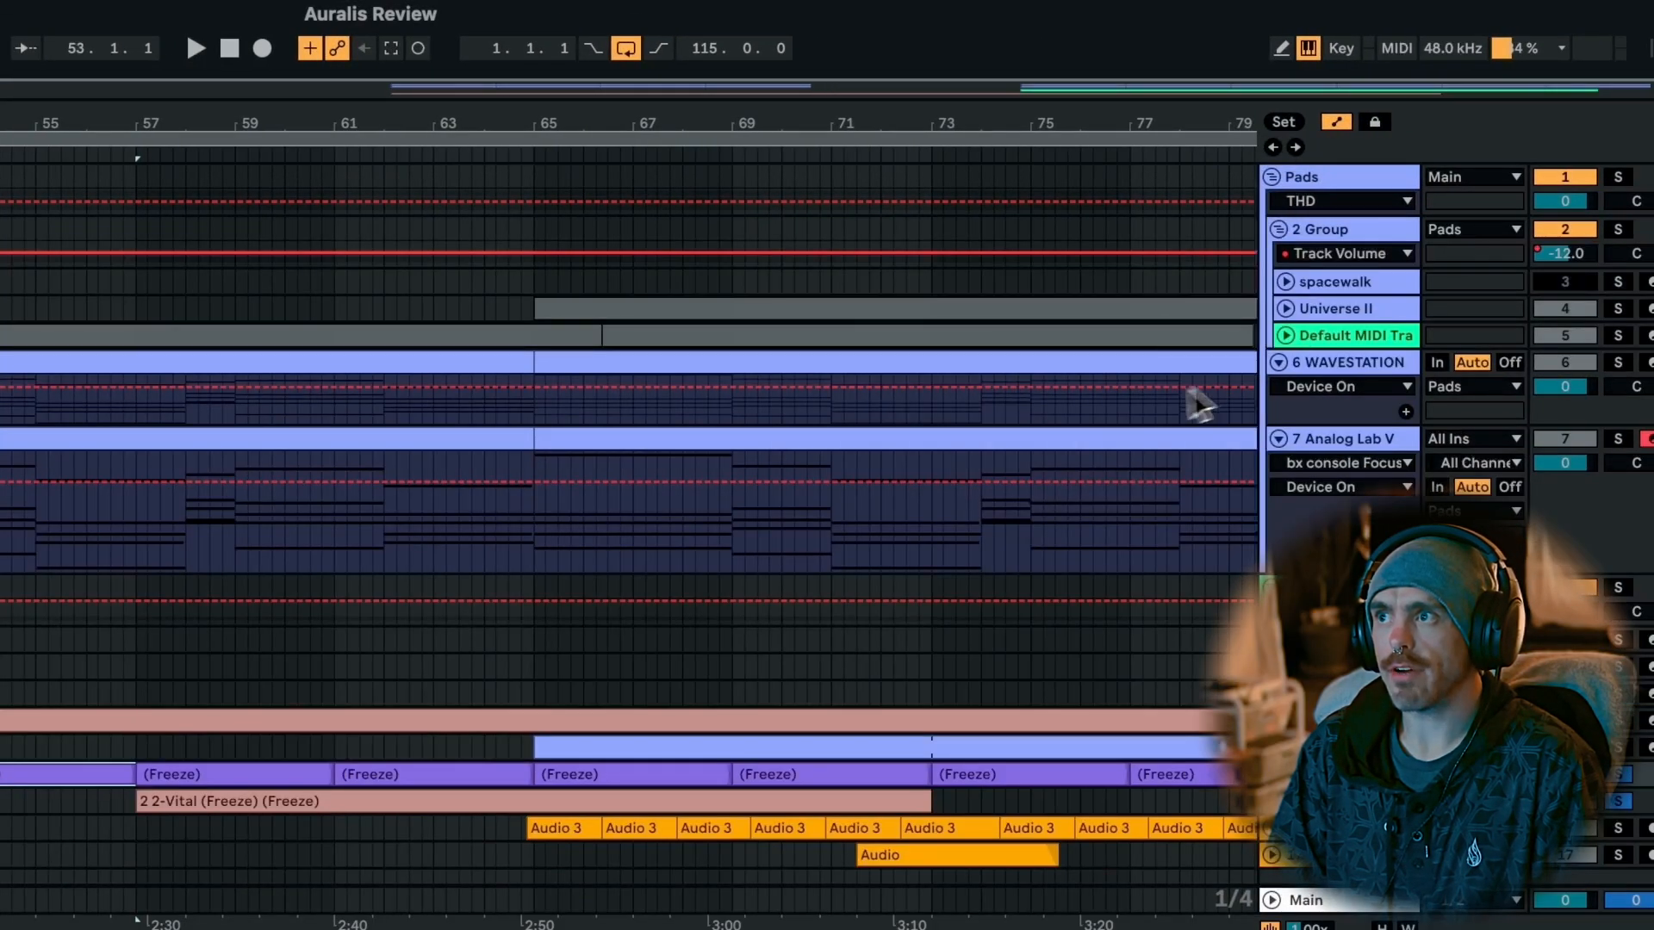
left_click(1285, 309)
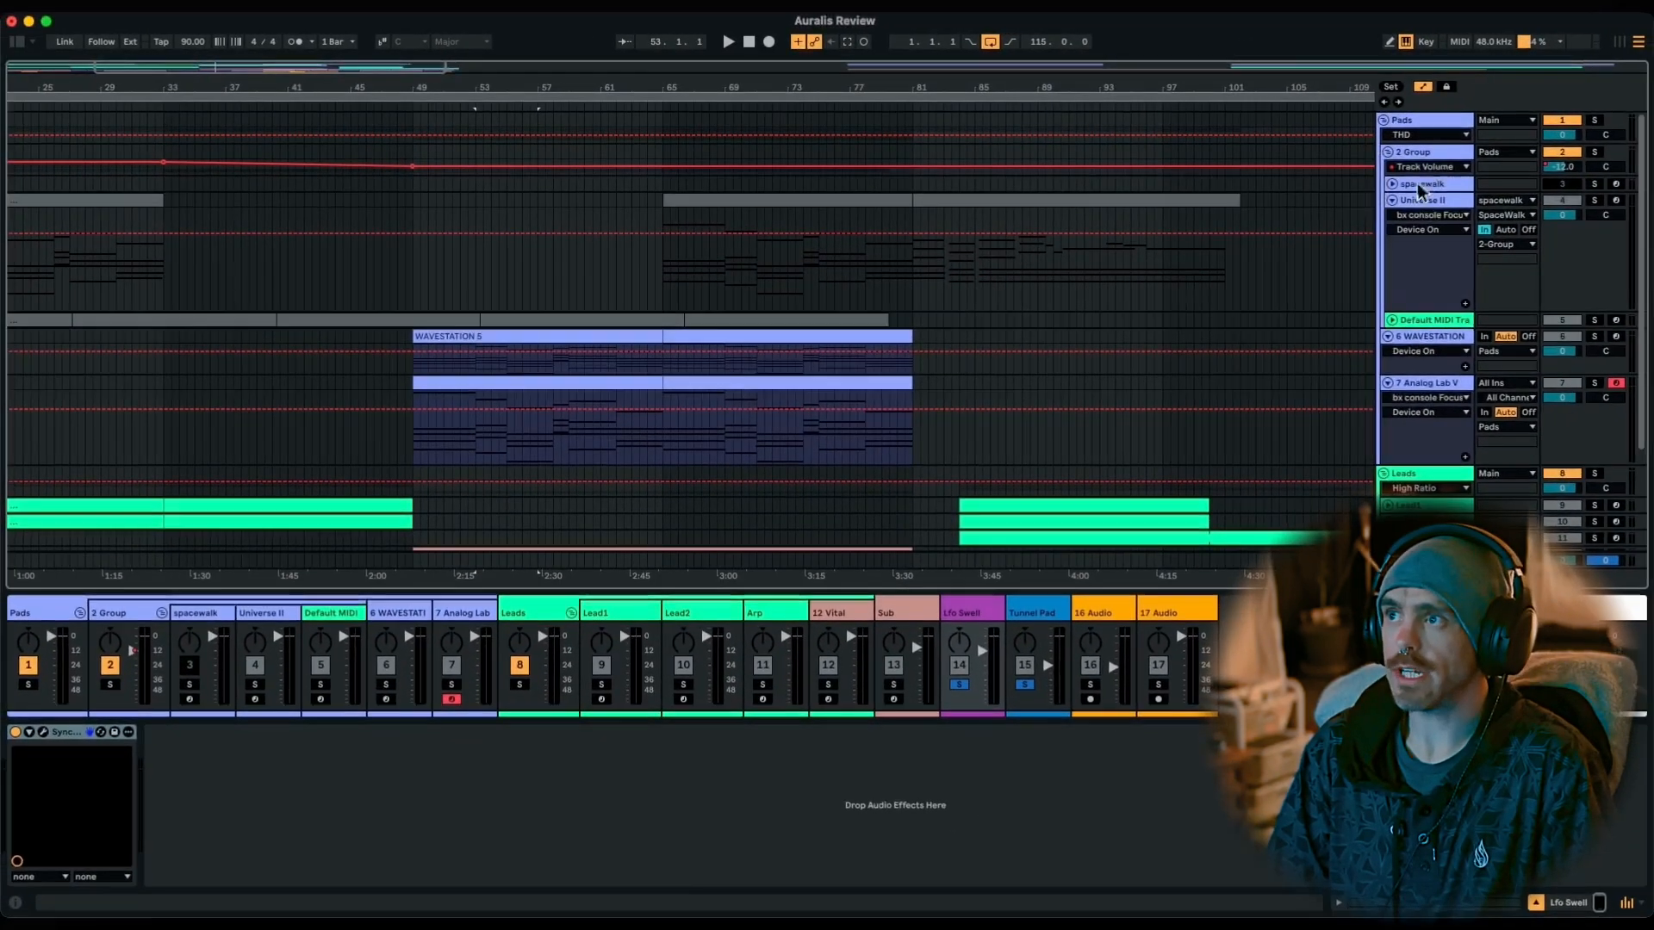
Open the SpaceWalk plugin on the spacewalk track and review its Key, Mode and Character choices without changing them.
left_click(1478, 200)
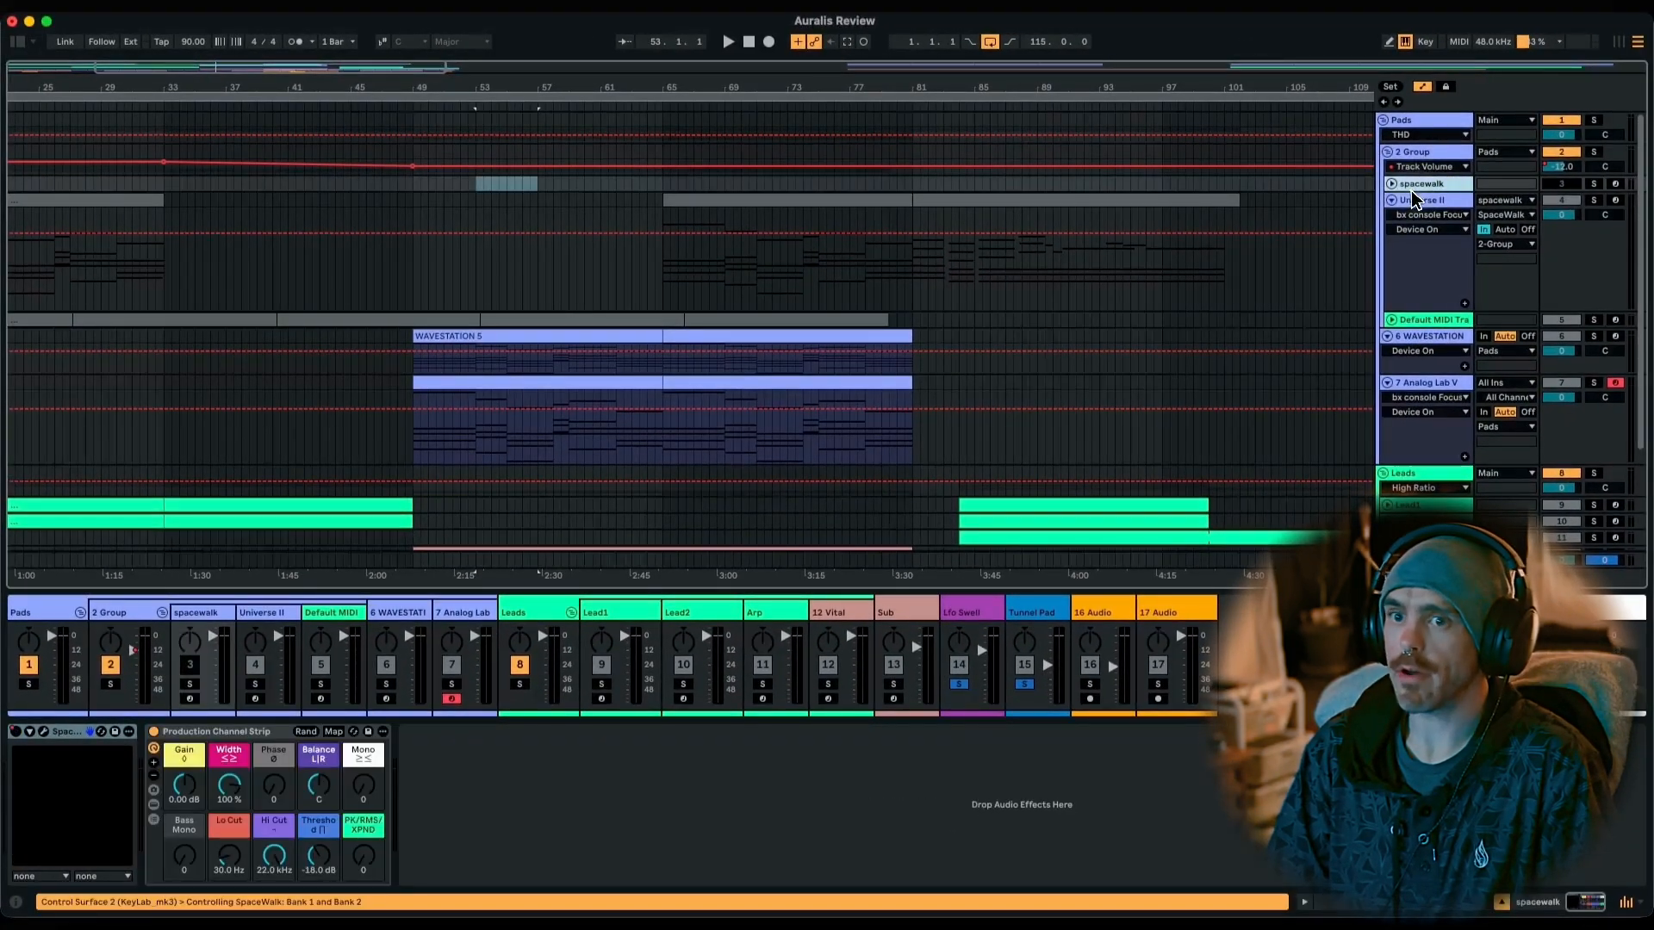
left_click(45, 732)
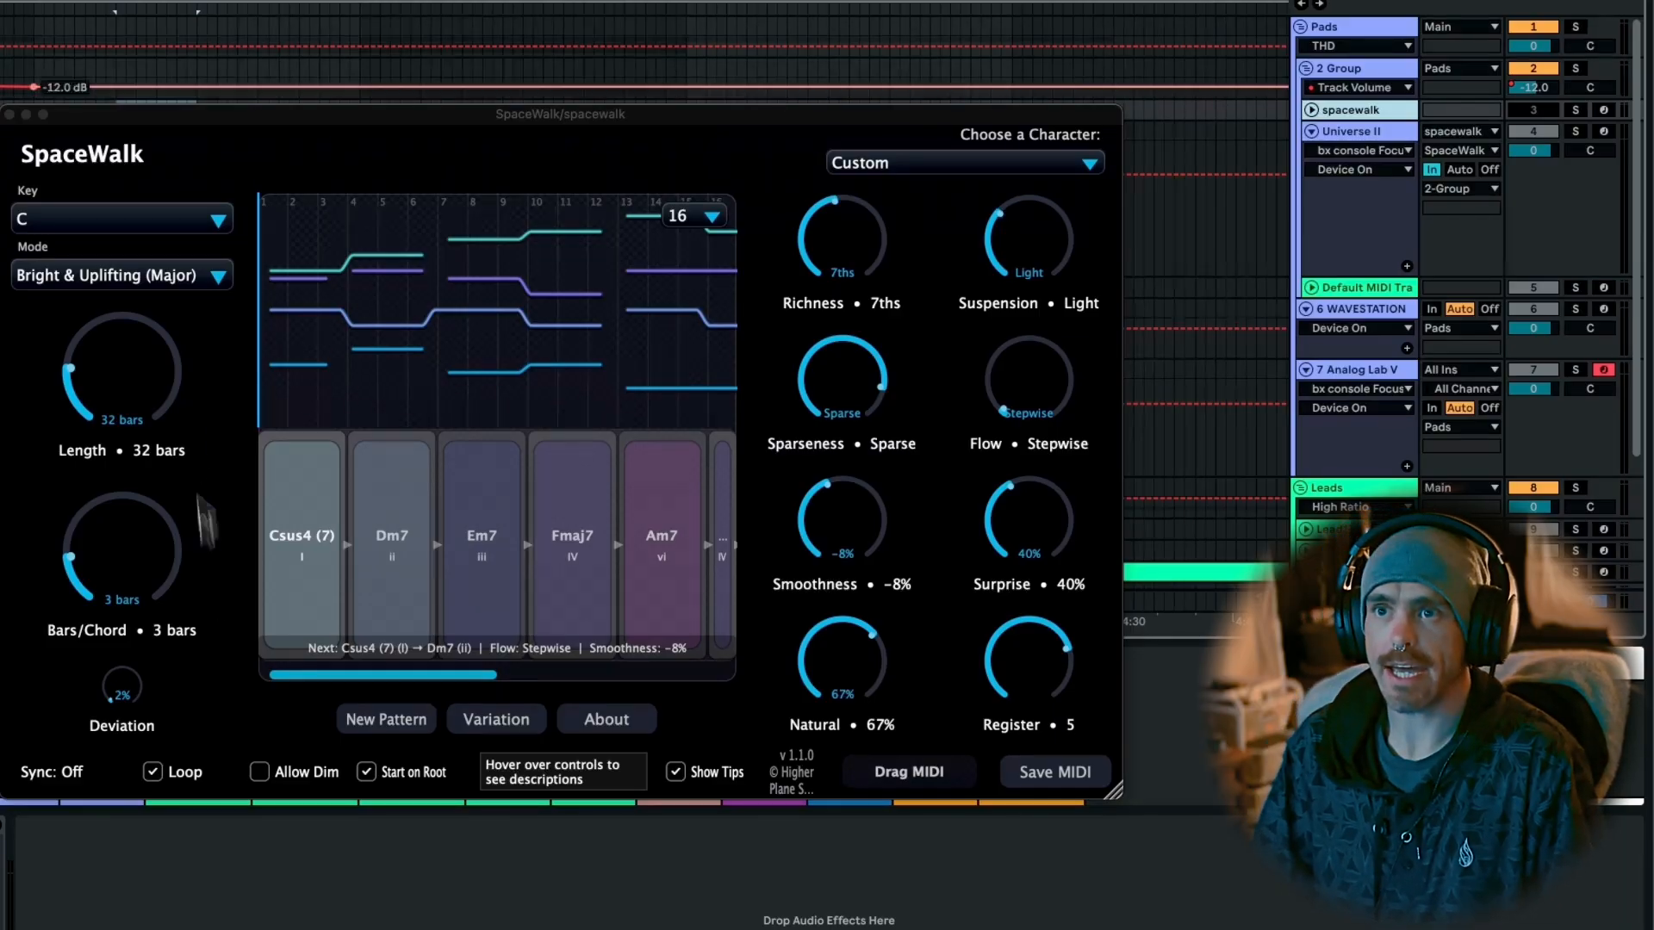
left_click(82, 226)
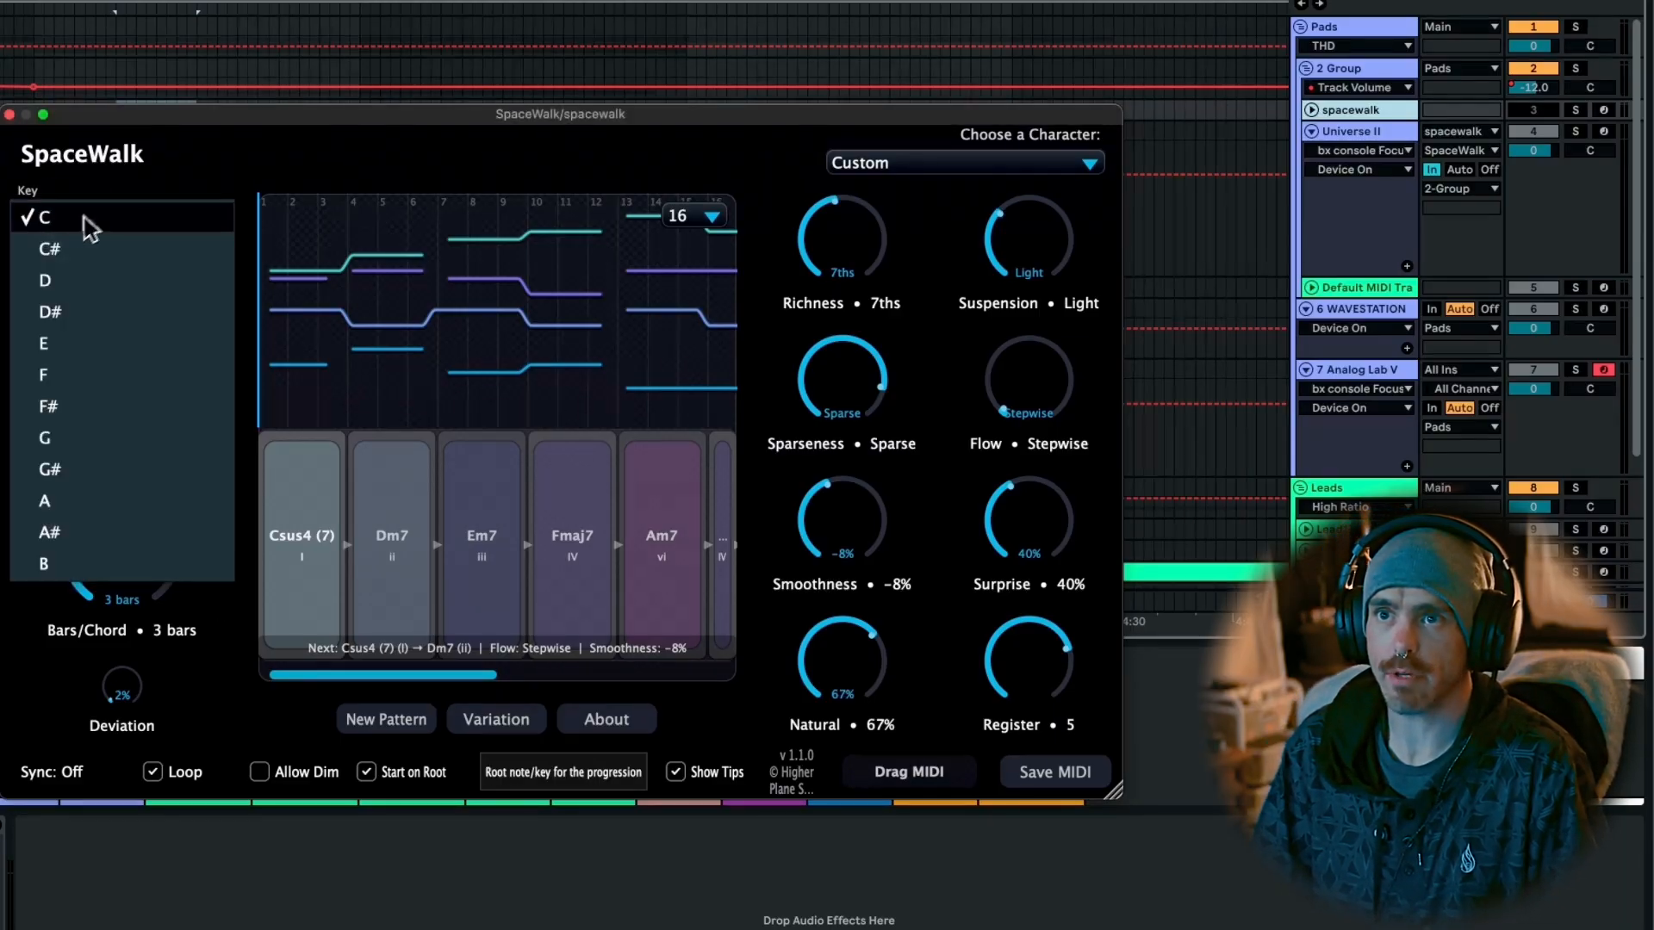
left_click(136, 212)
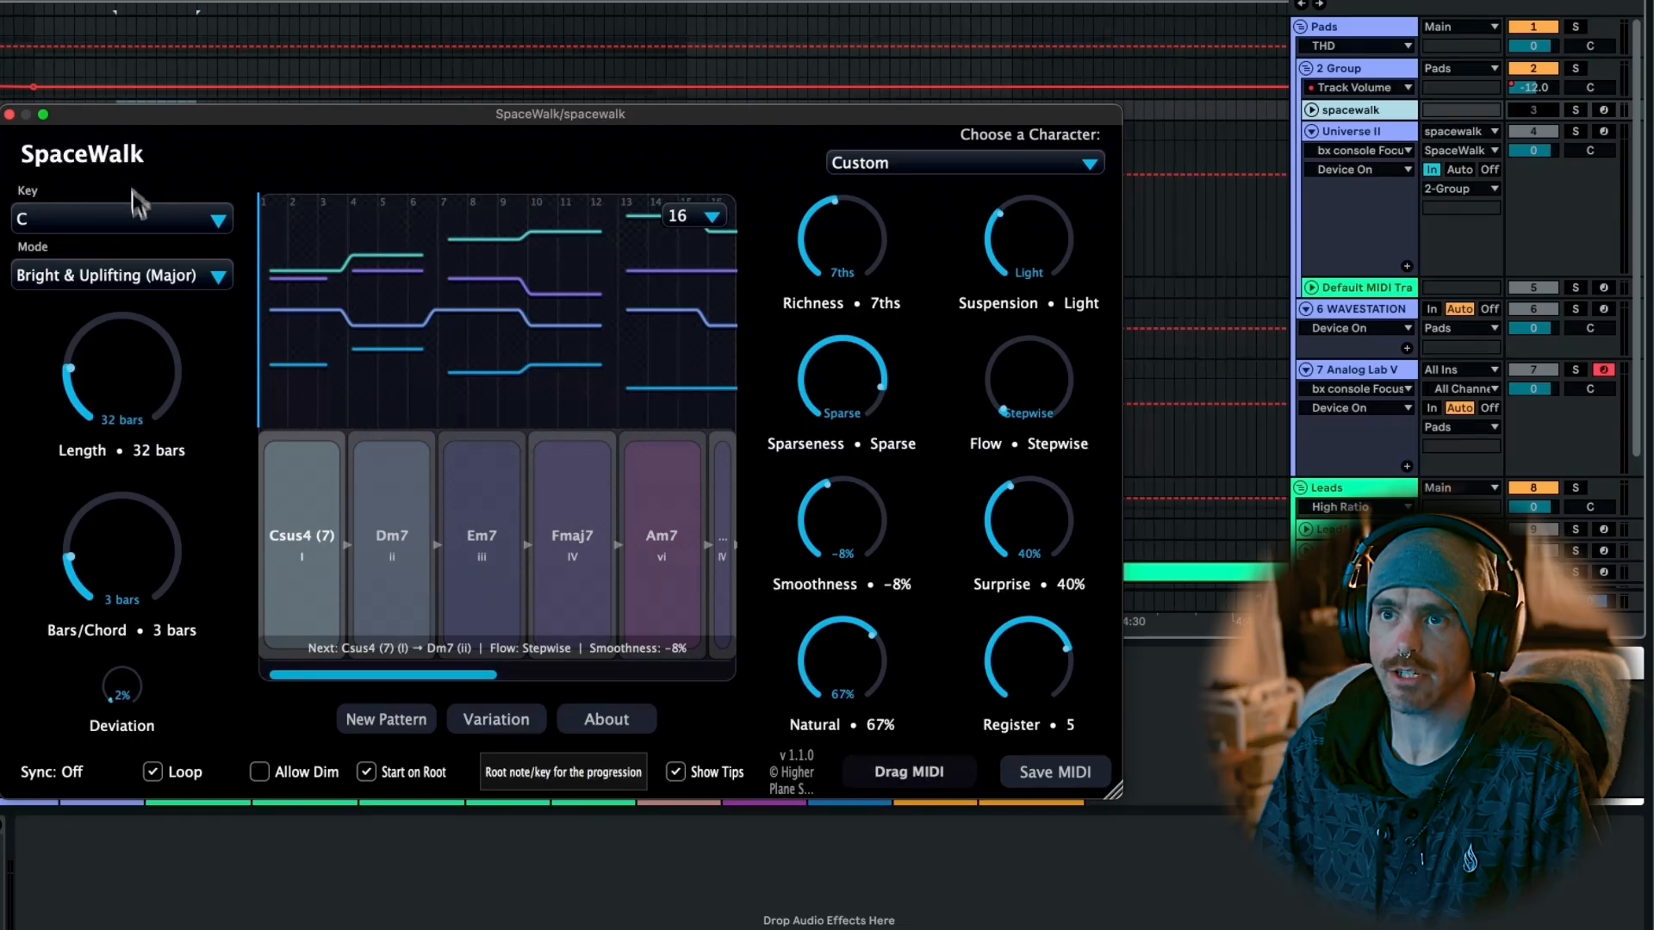
left_click(150, 284)
left_click(173, 181)
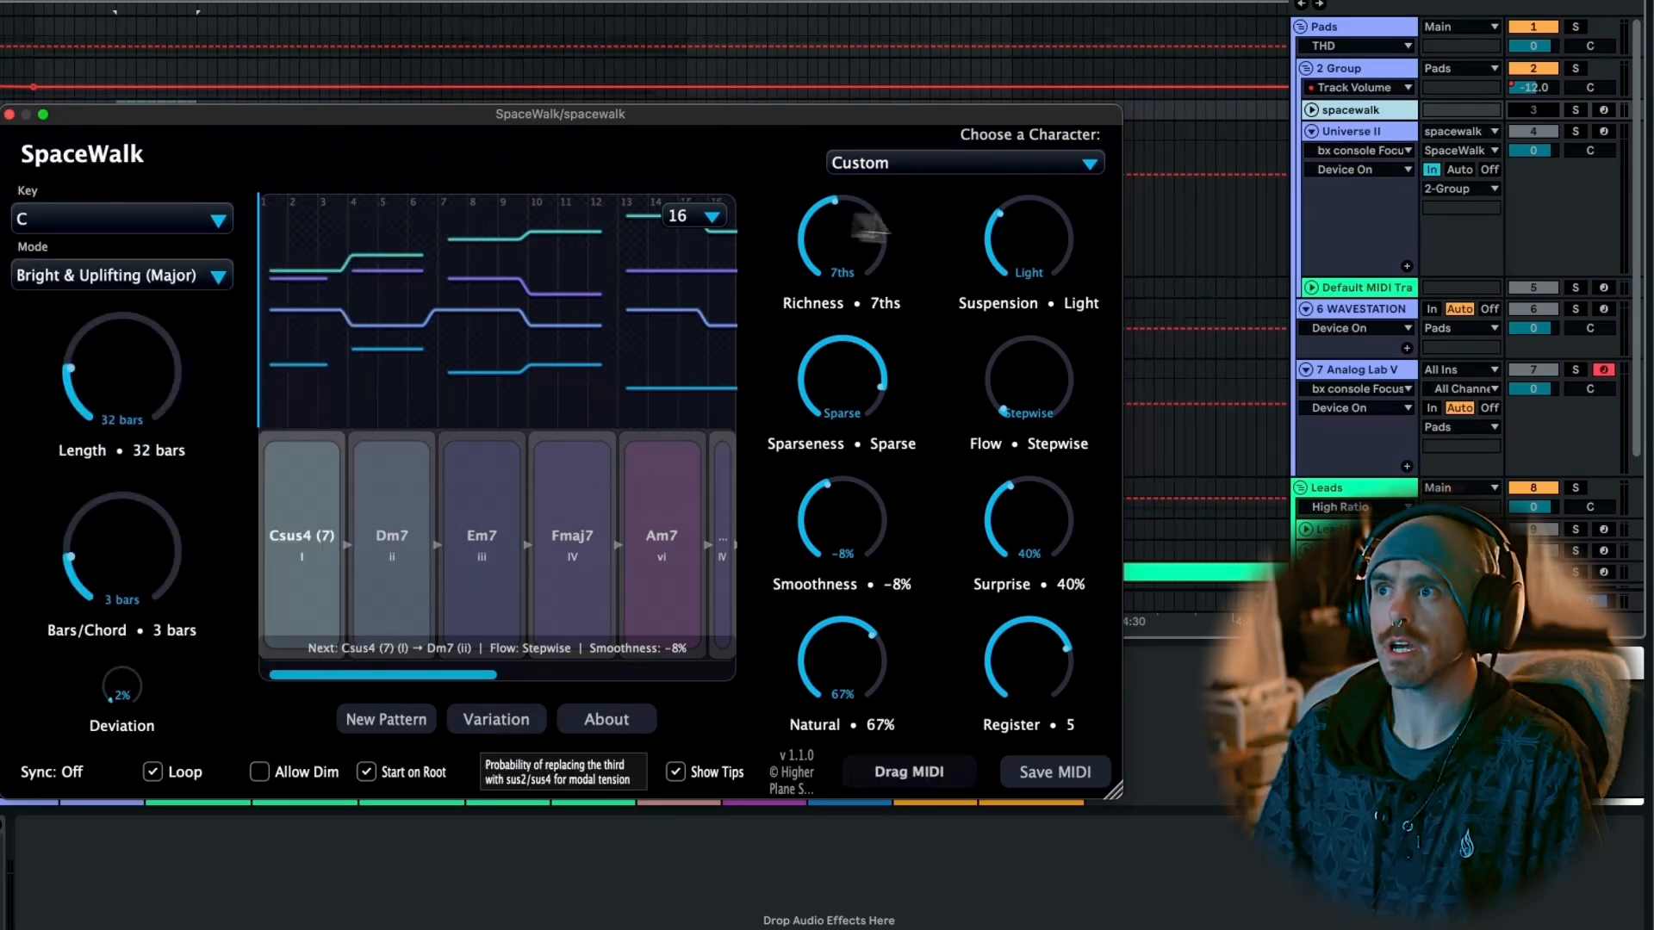
left_click(874, 163)
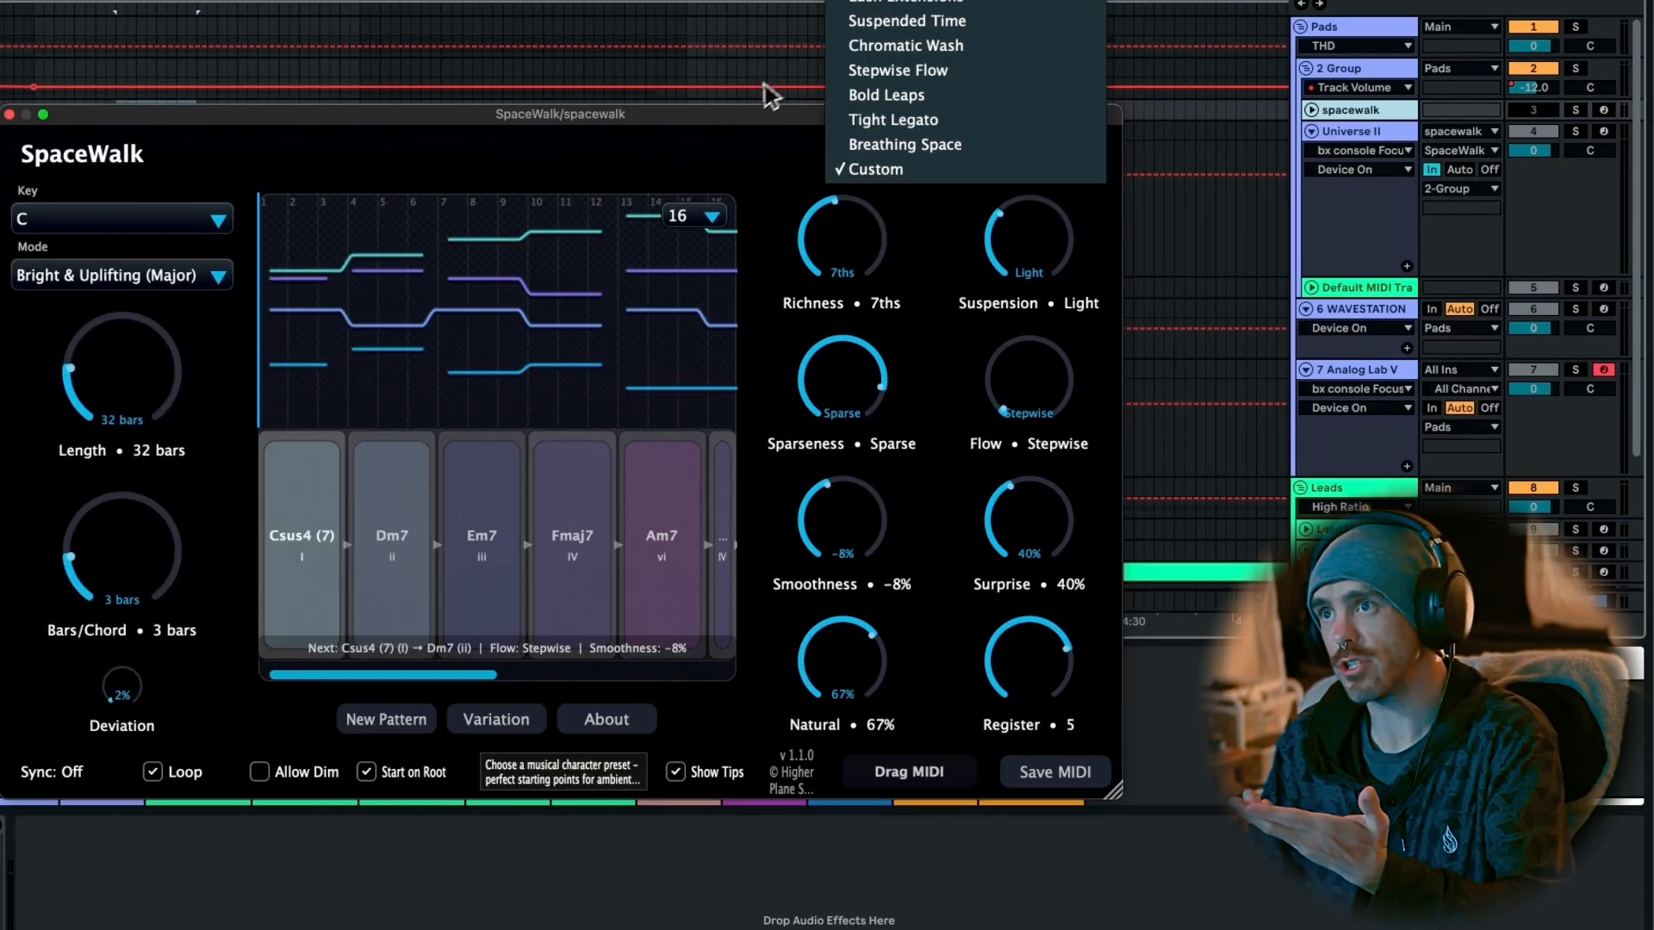
left_click(728, 139)
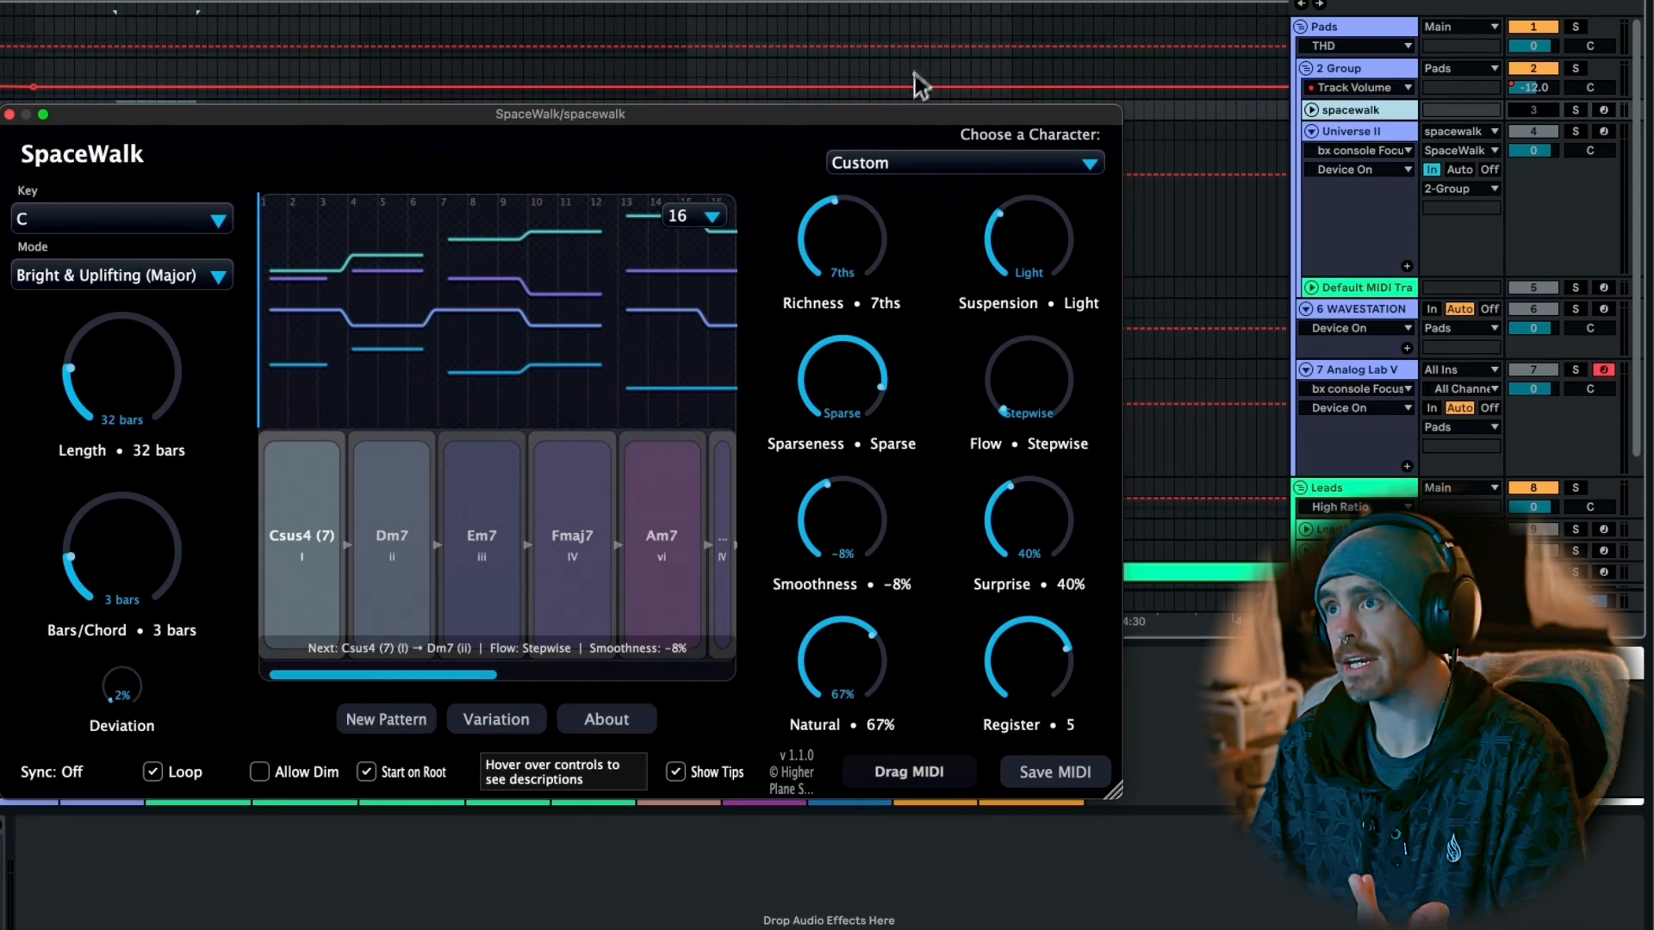
left_click_drag(904, 118, 886, 509)
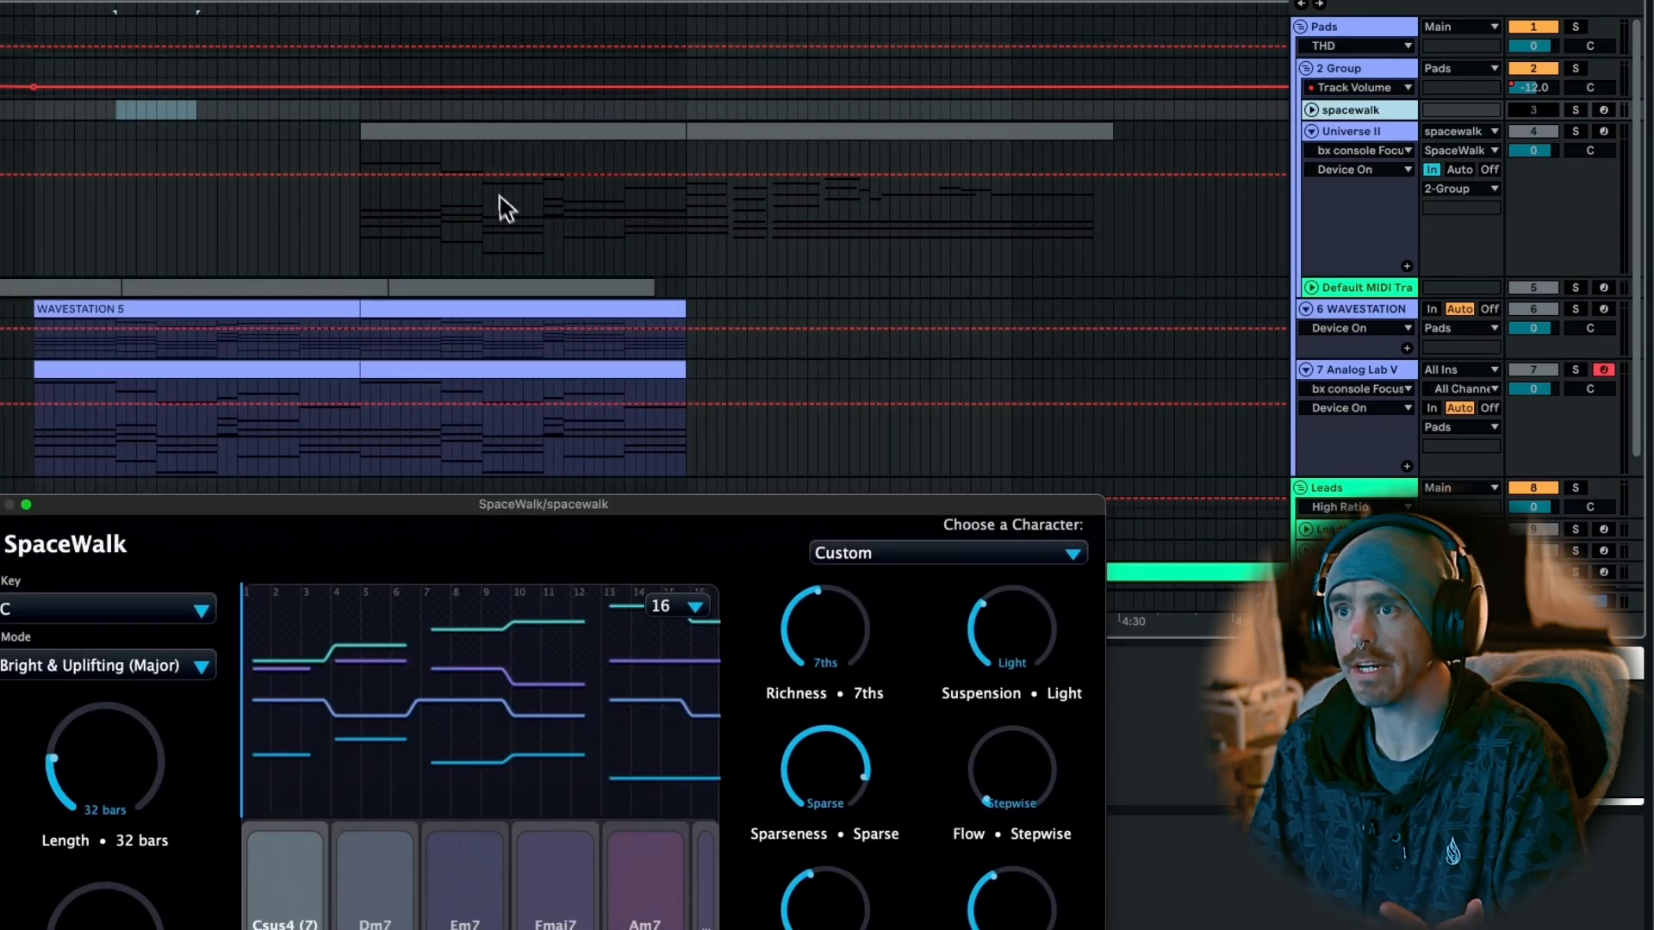
Close the SpaceWalk window and fold the Universe II track with the whole arrangement in view.
scroll(480, 170, "left", 5)
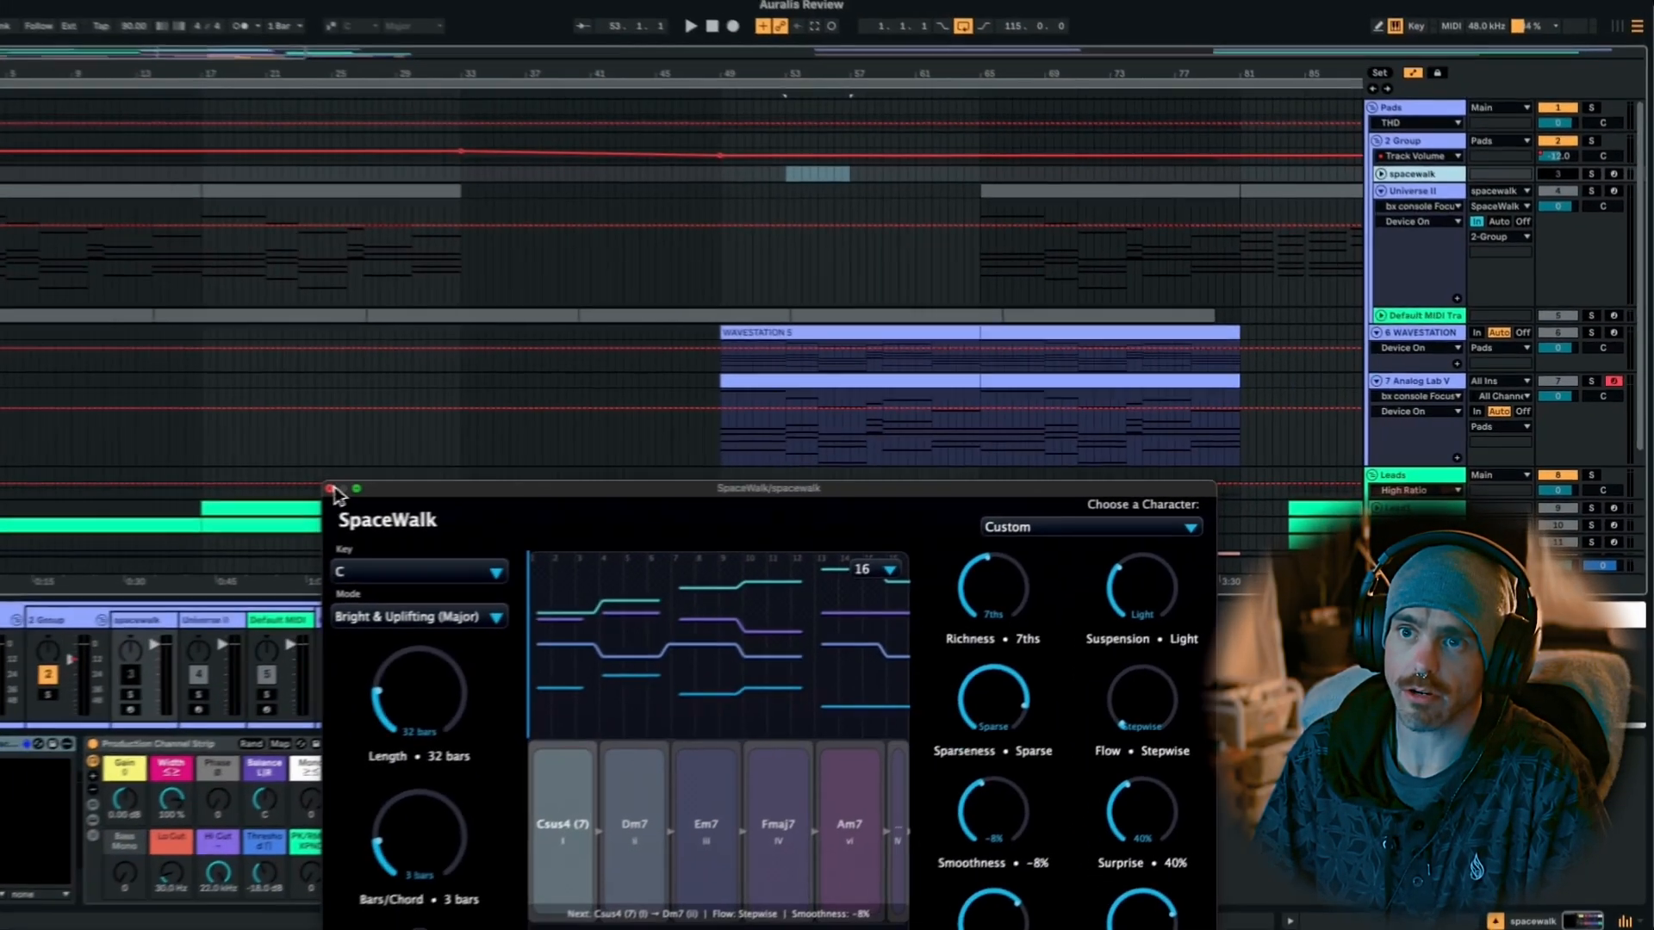
left_click(333, 489)
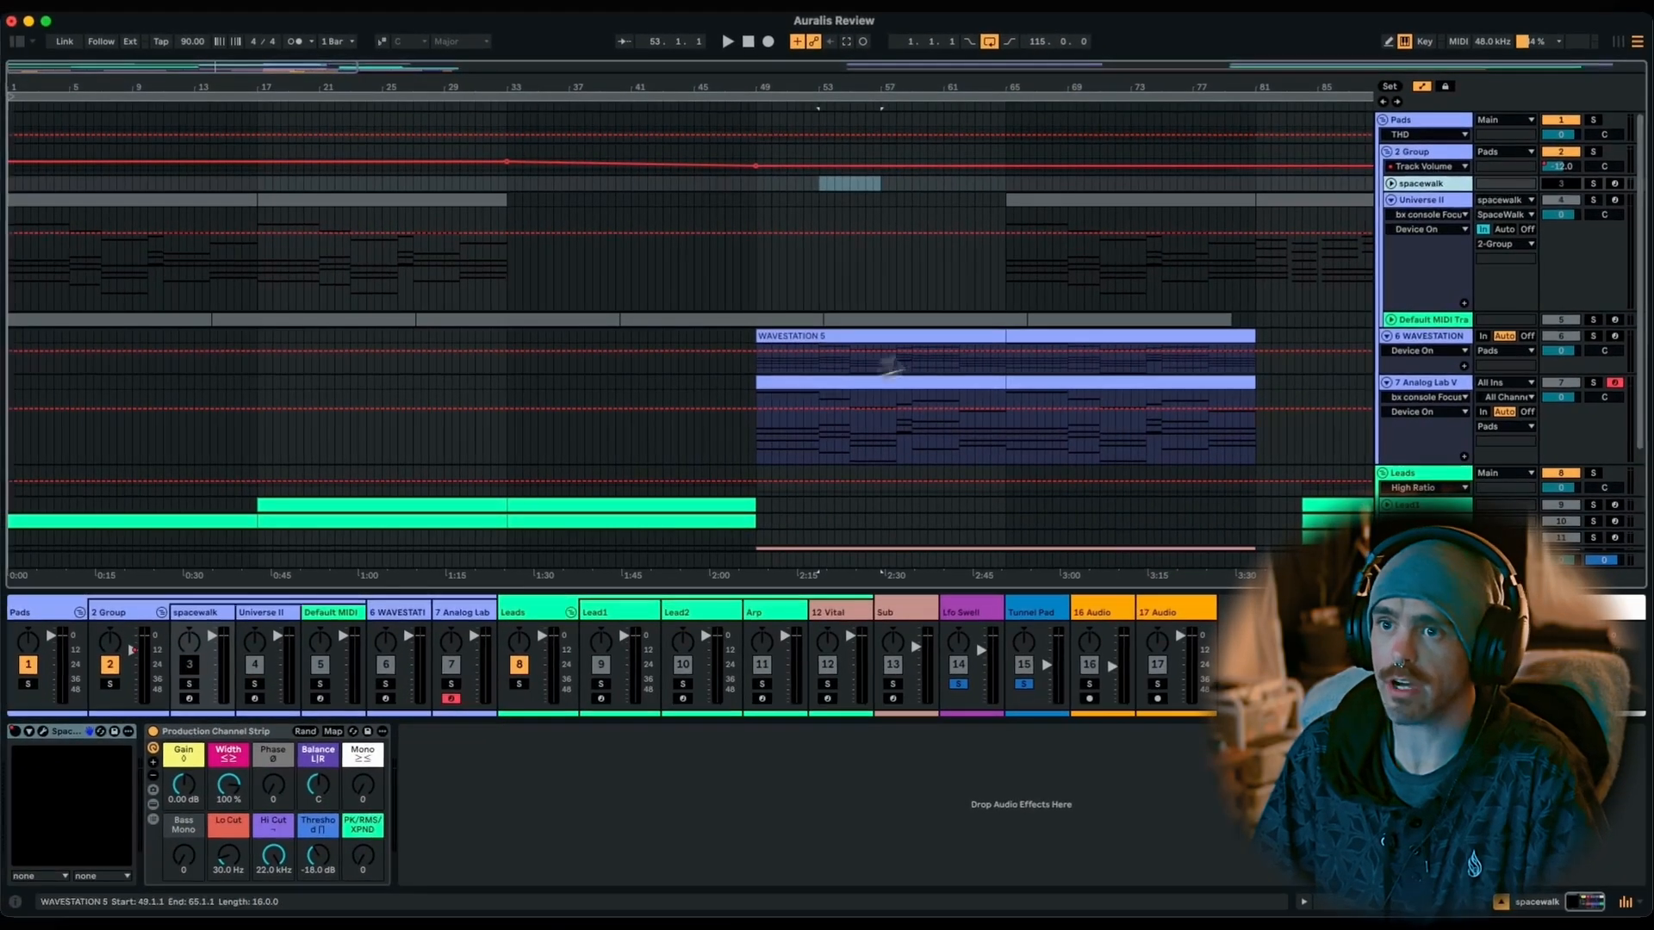
left_click_drag(720, 95, 680, 91)
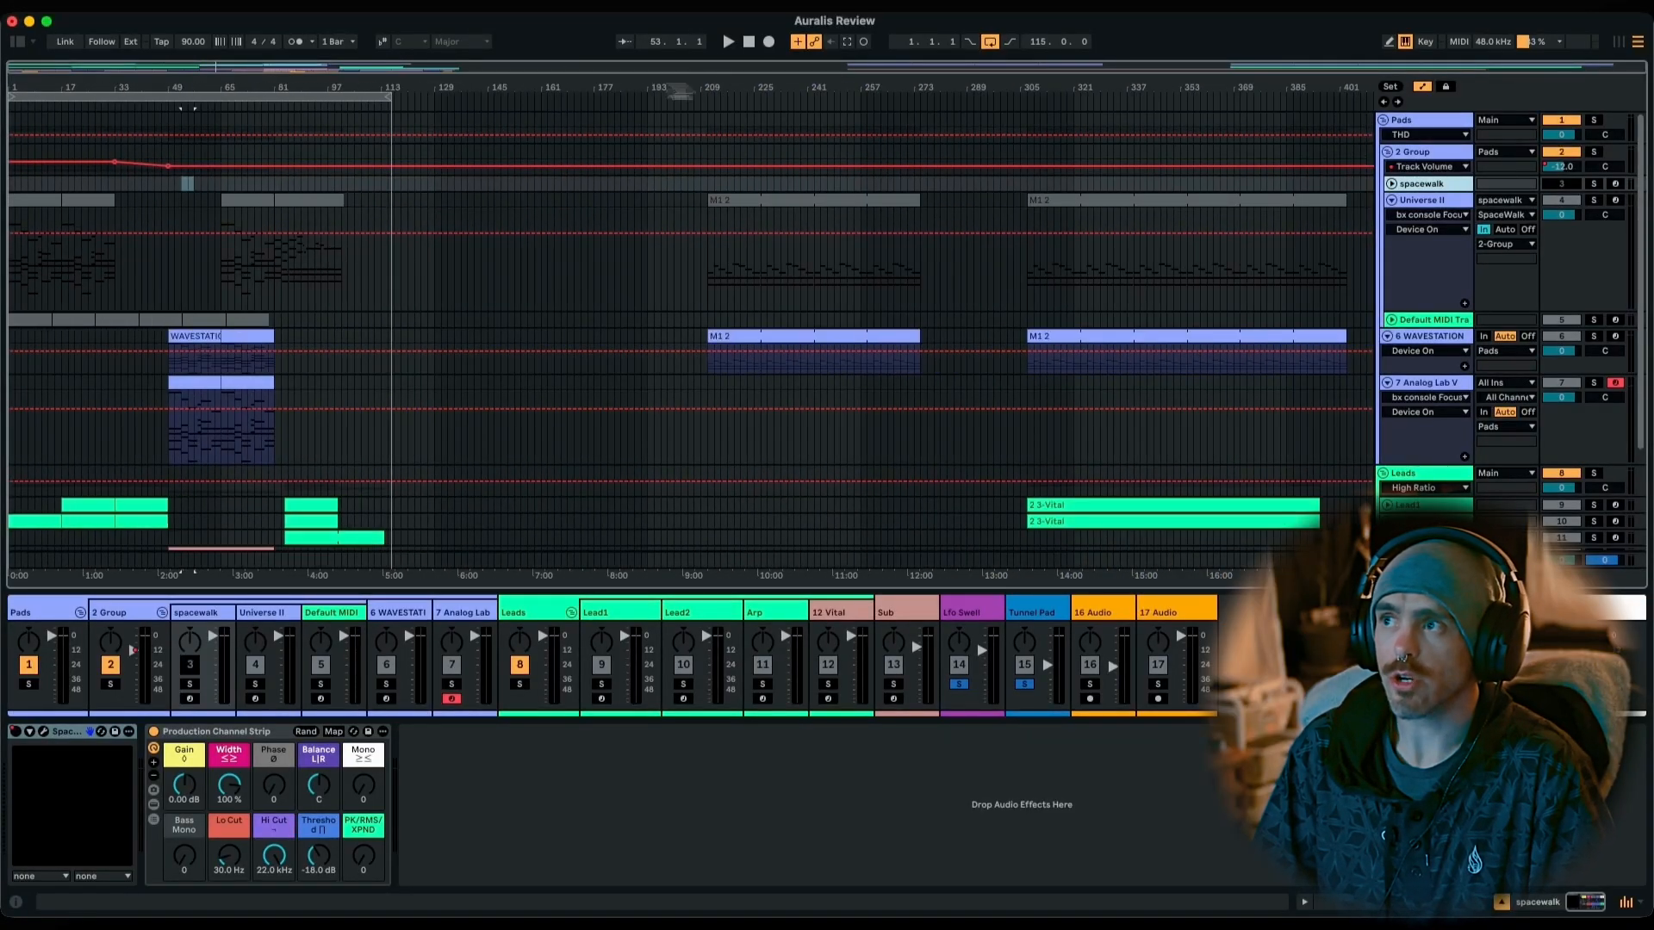
left_click(1391, 202)
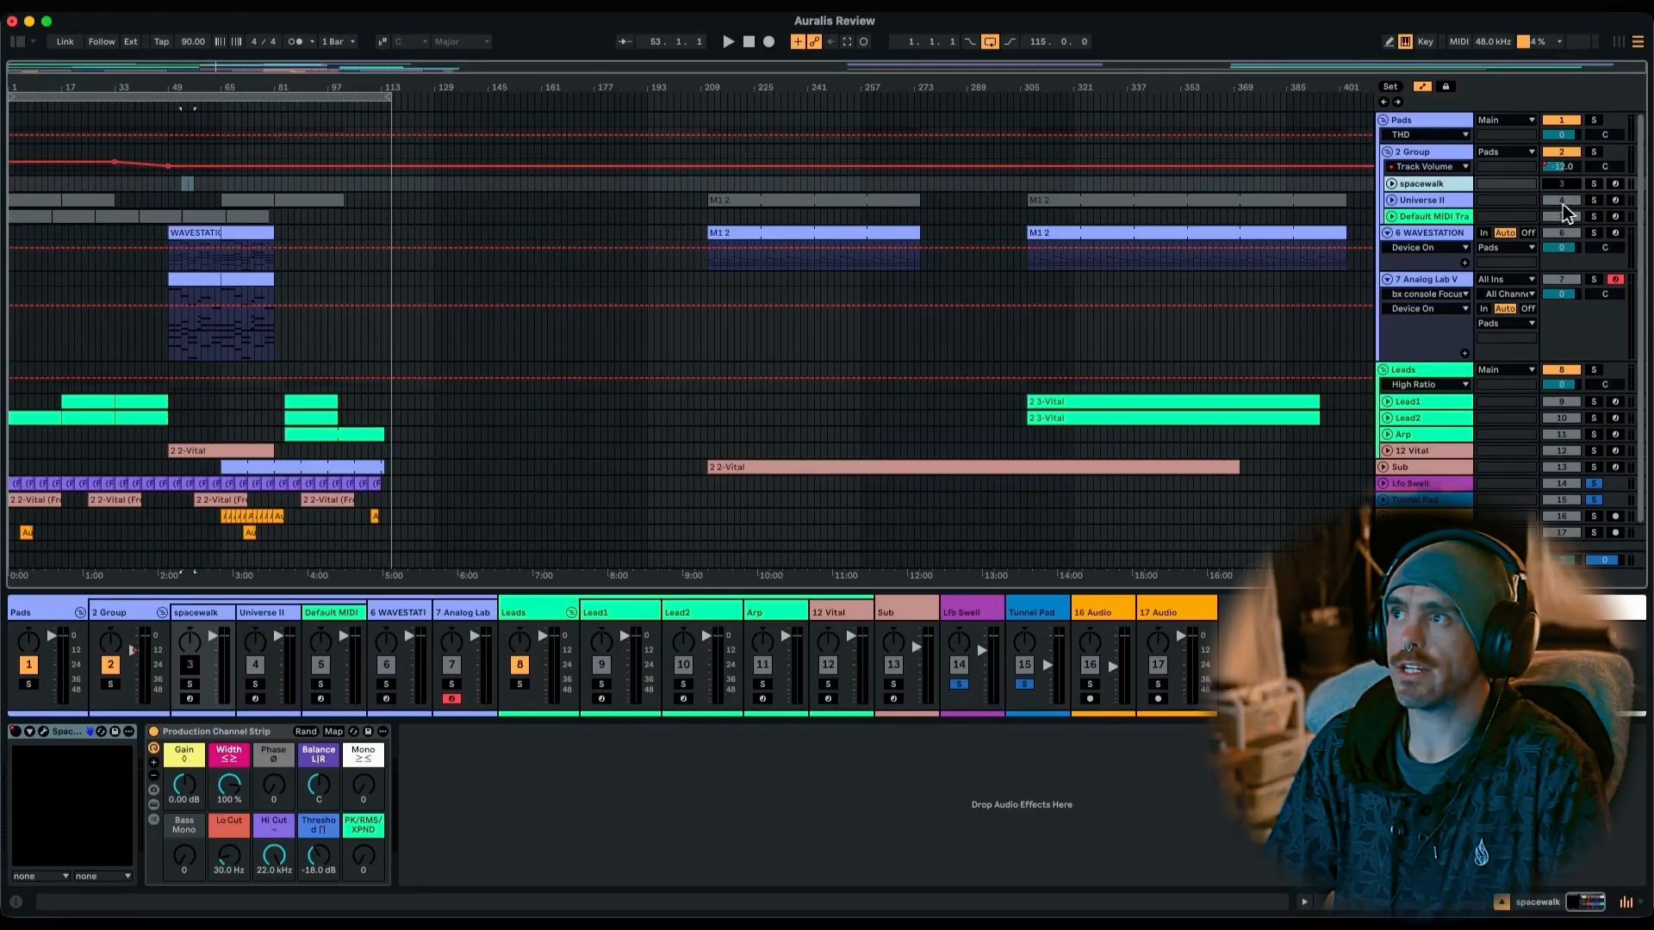
Solo the Universe II track and audition its Korg M1 UniverseII patch with the plugin open, closing the plugin when done.
left_click(1595, 201)
left_click(1596, 201)
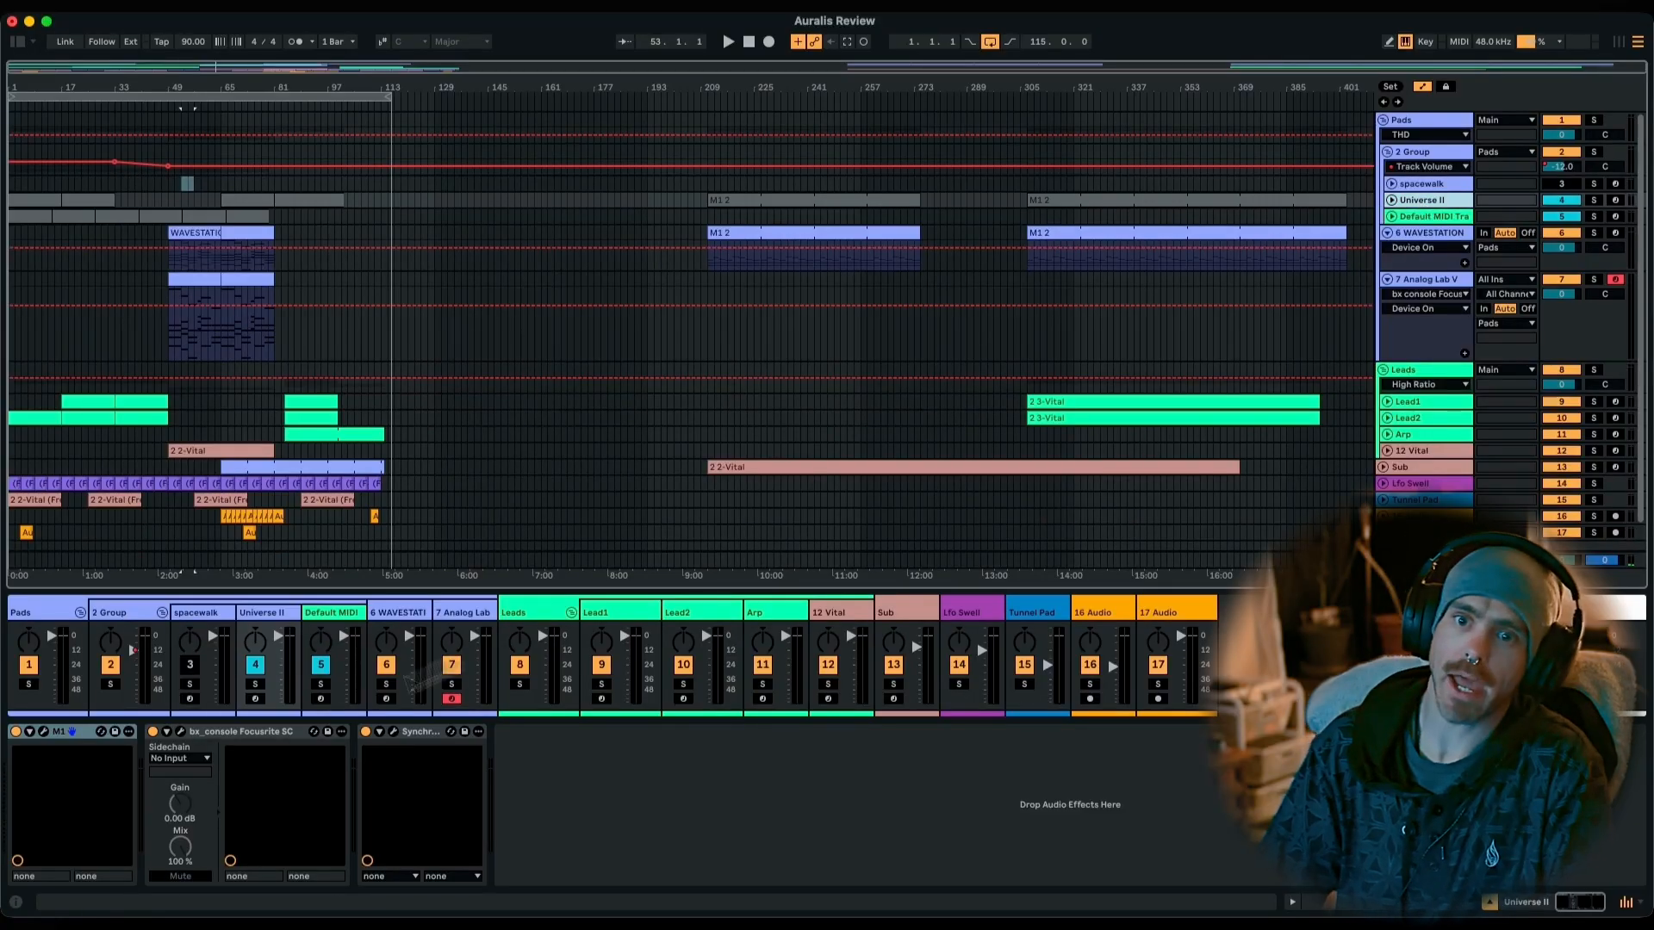
left_click(45, 732)
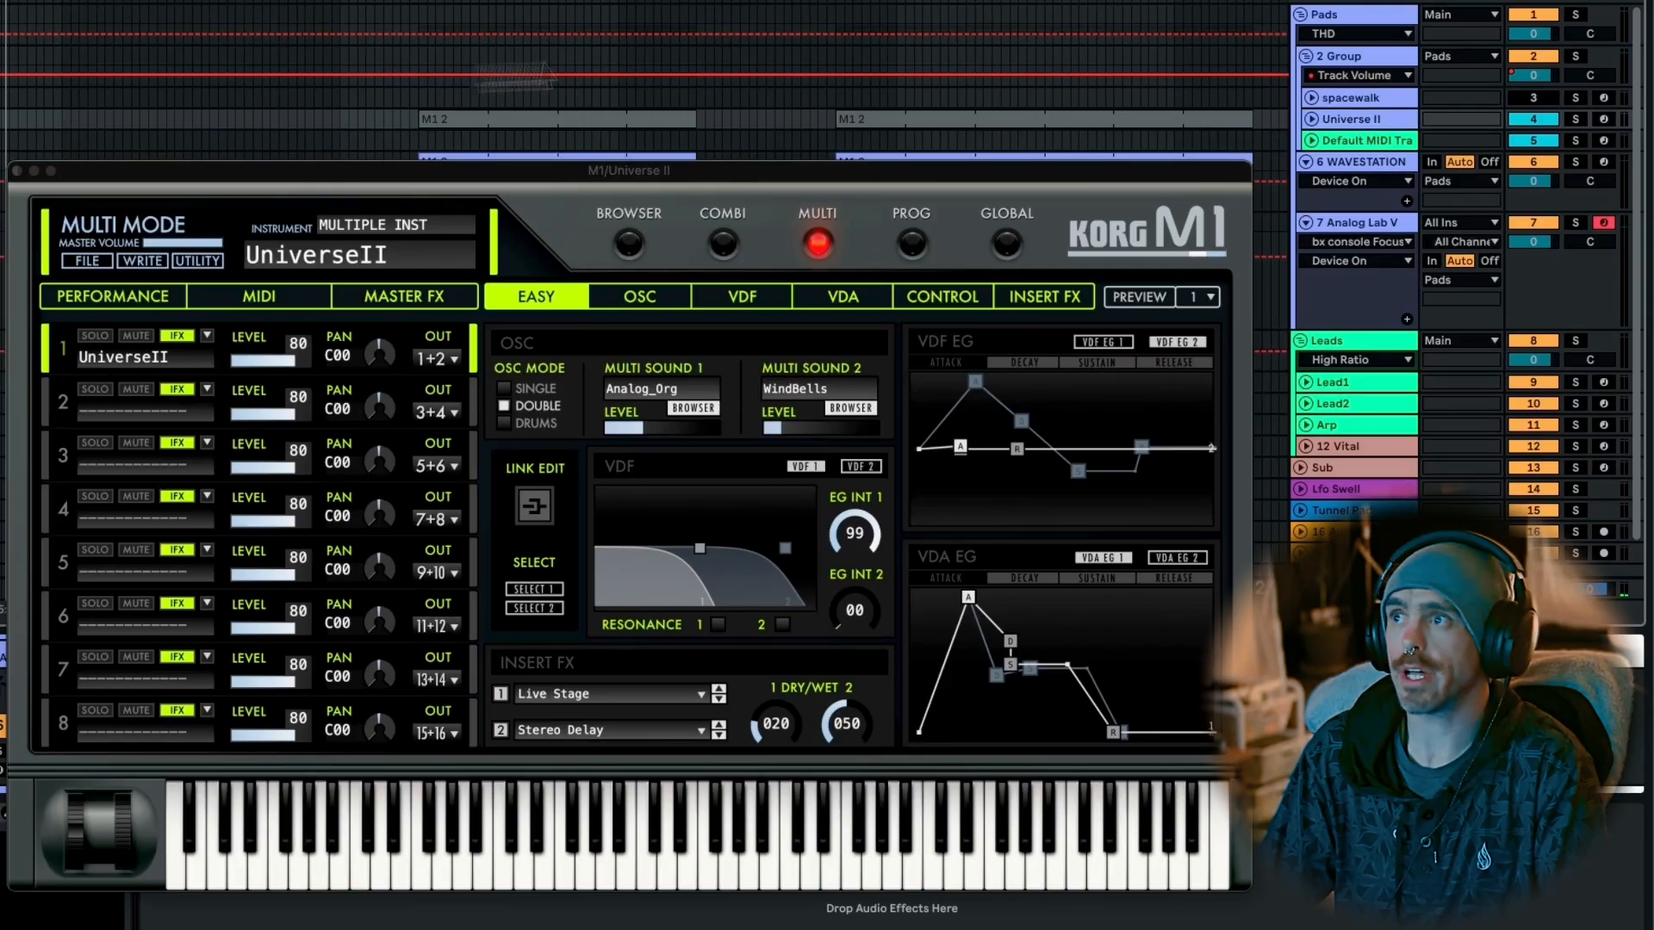
left_click(1576, 119)
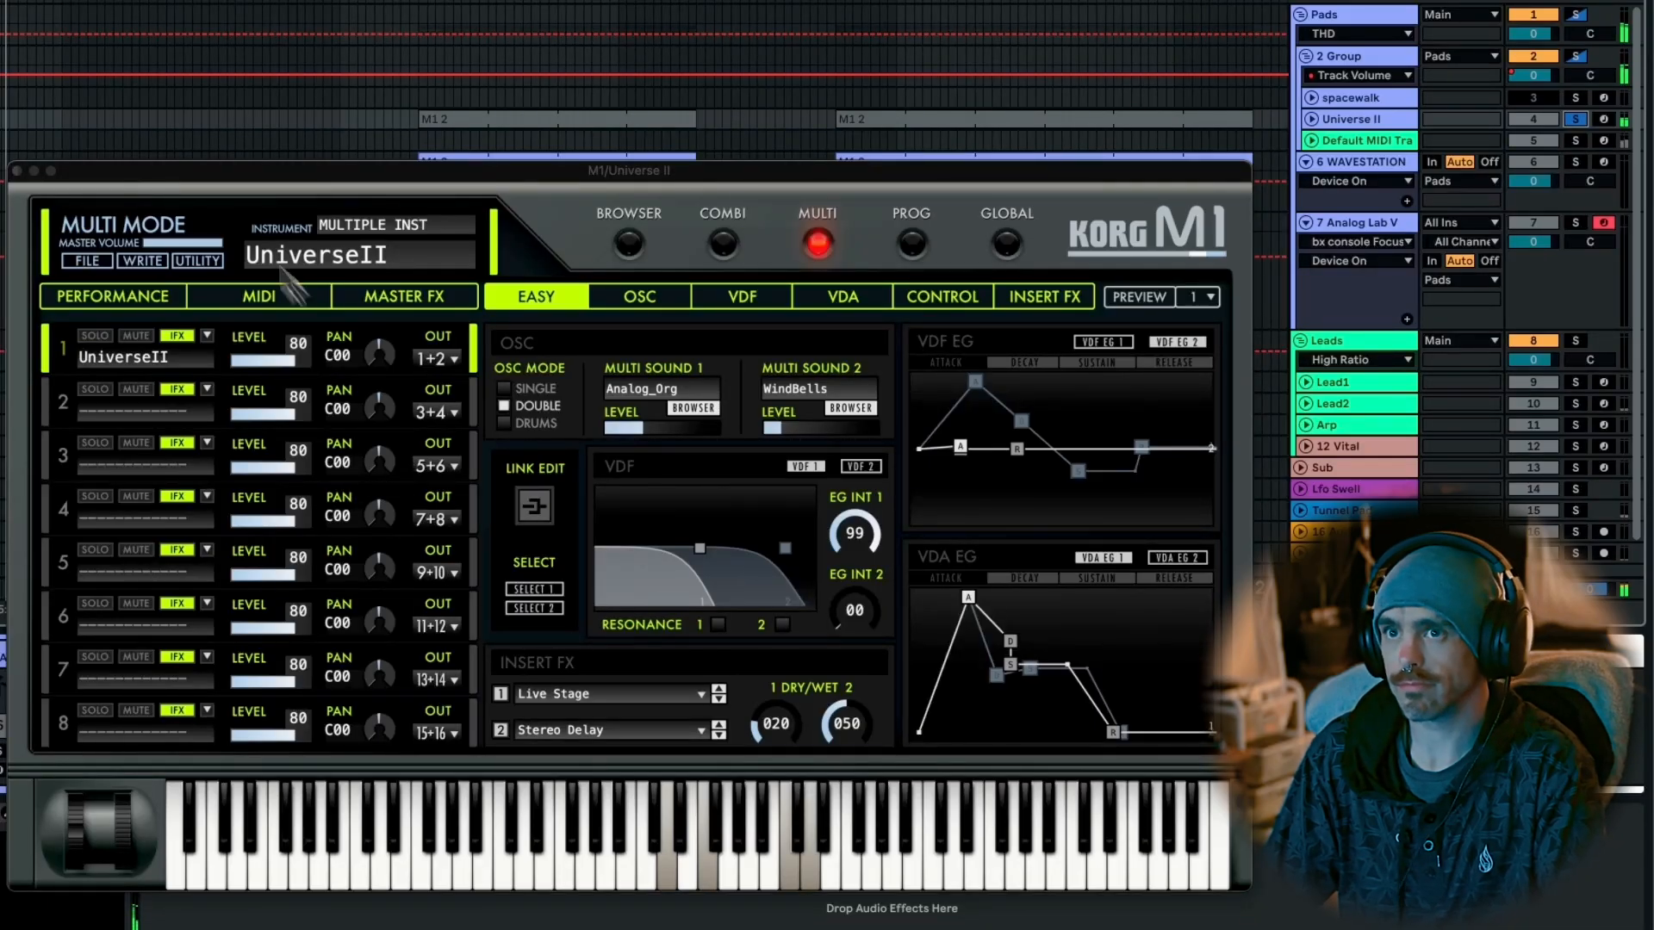
left_click(20, 179)
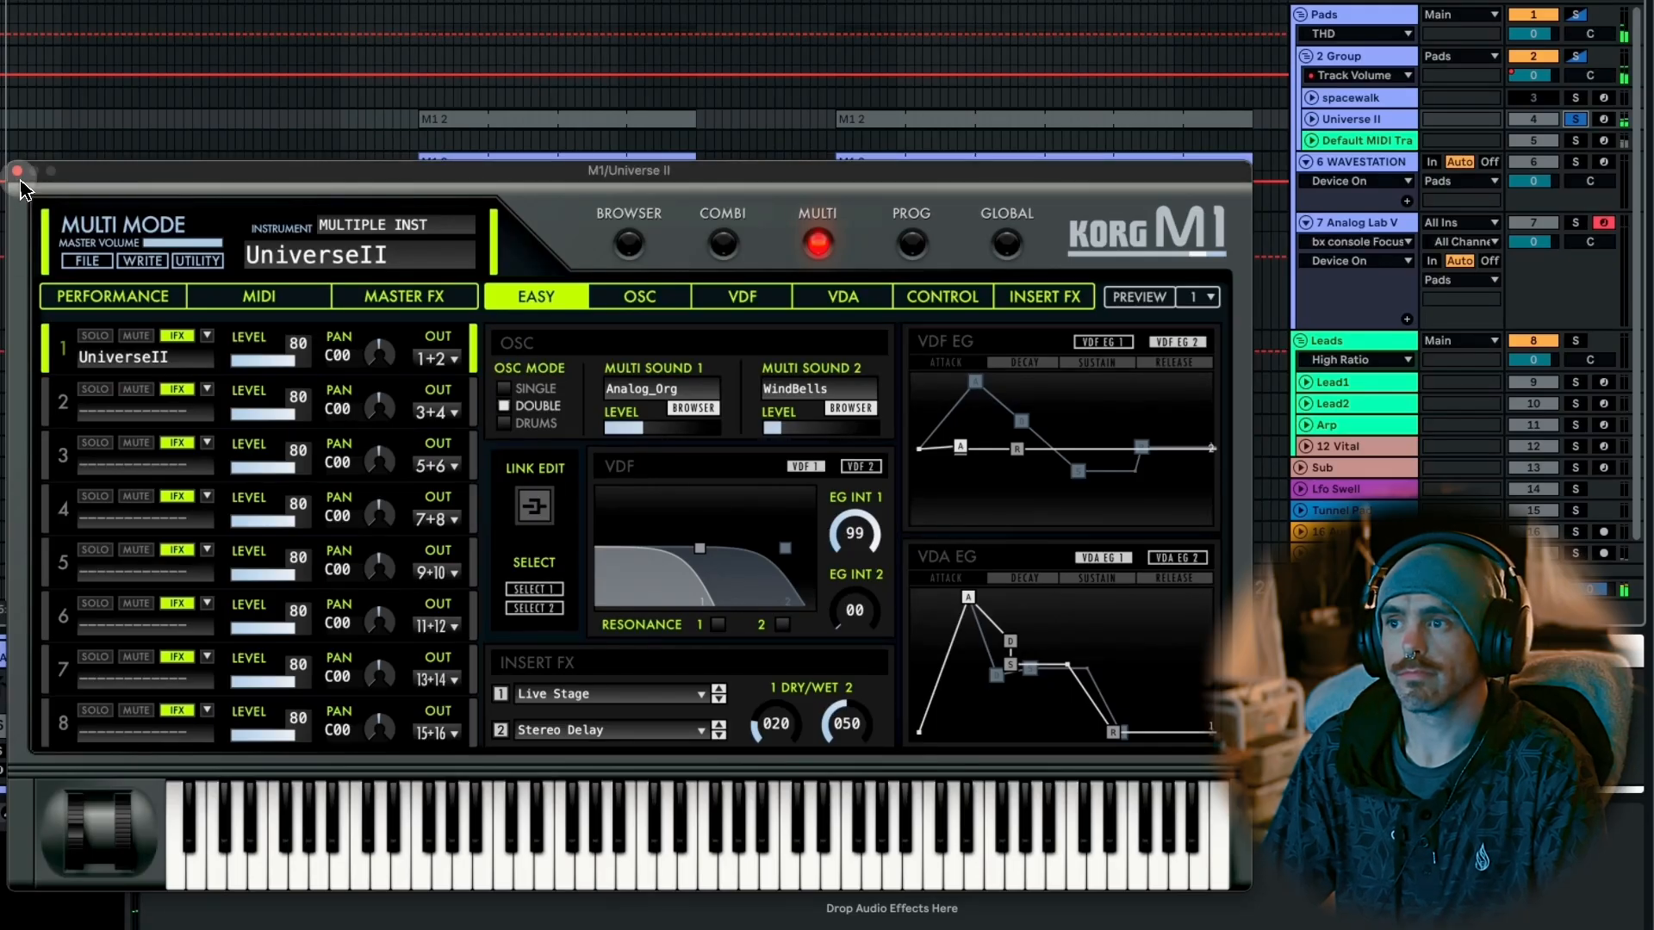
left_click(18, 171)
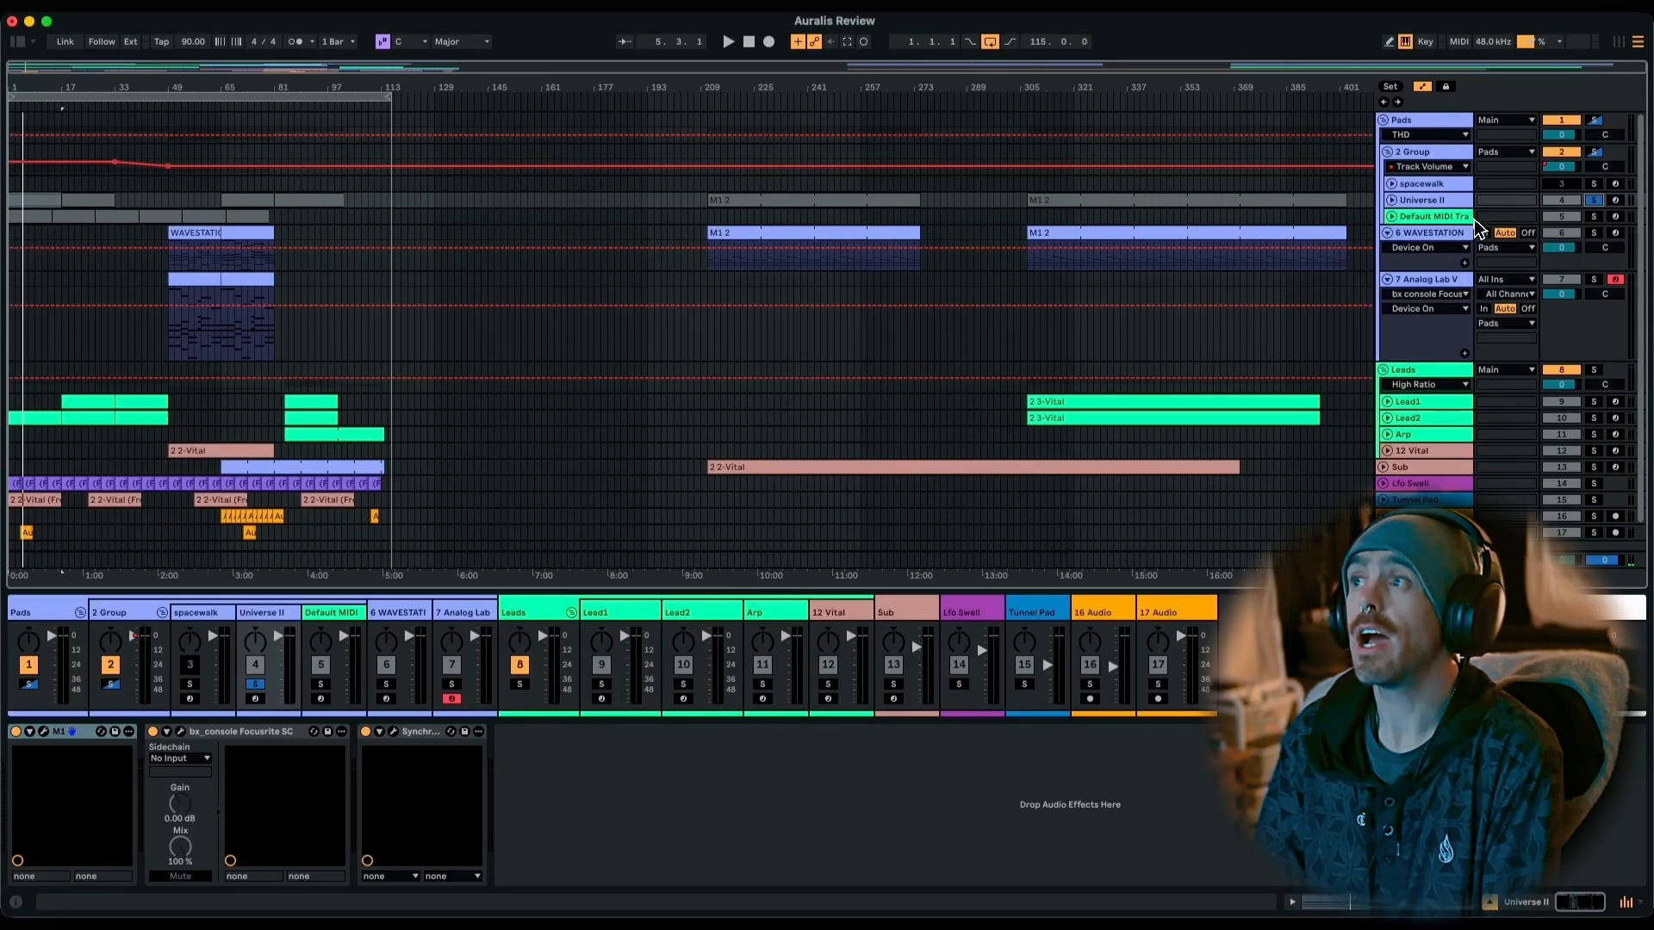
Solo the Default MIDI Track with its Kadence vocal instrument open and play it, adding Universe II to the solo before stopping.
left_click(1596, 218)
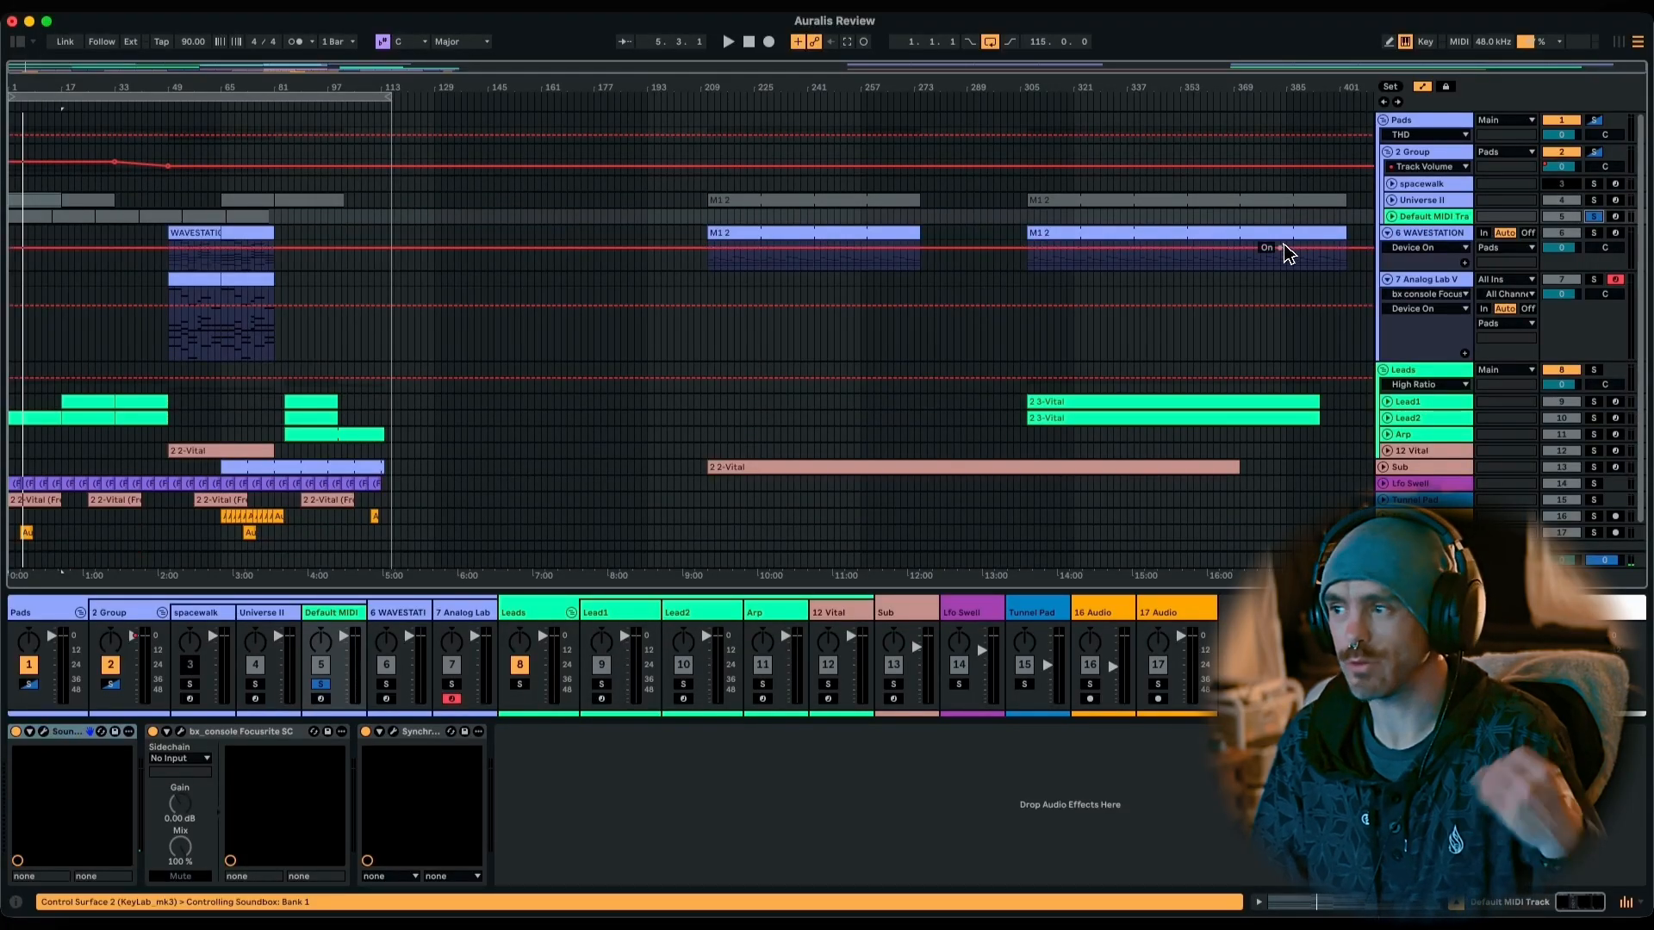
left_click(47, 735)
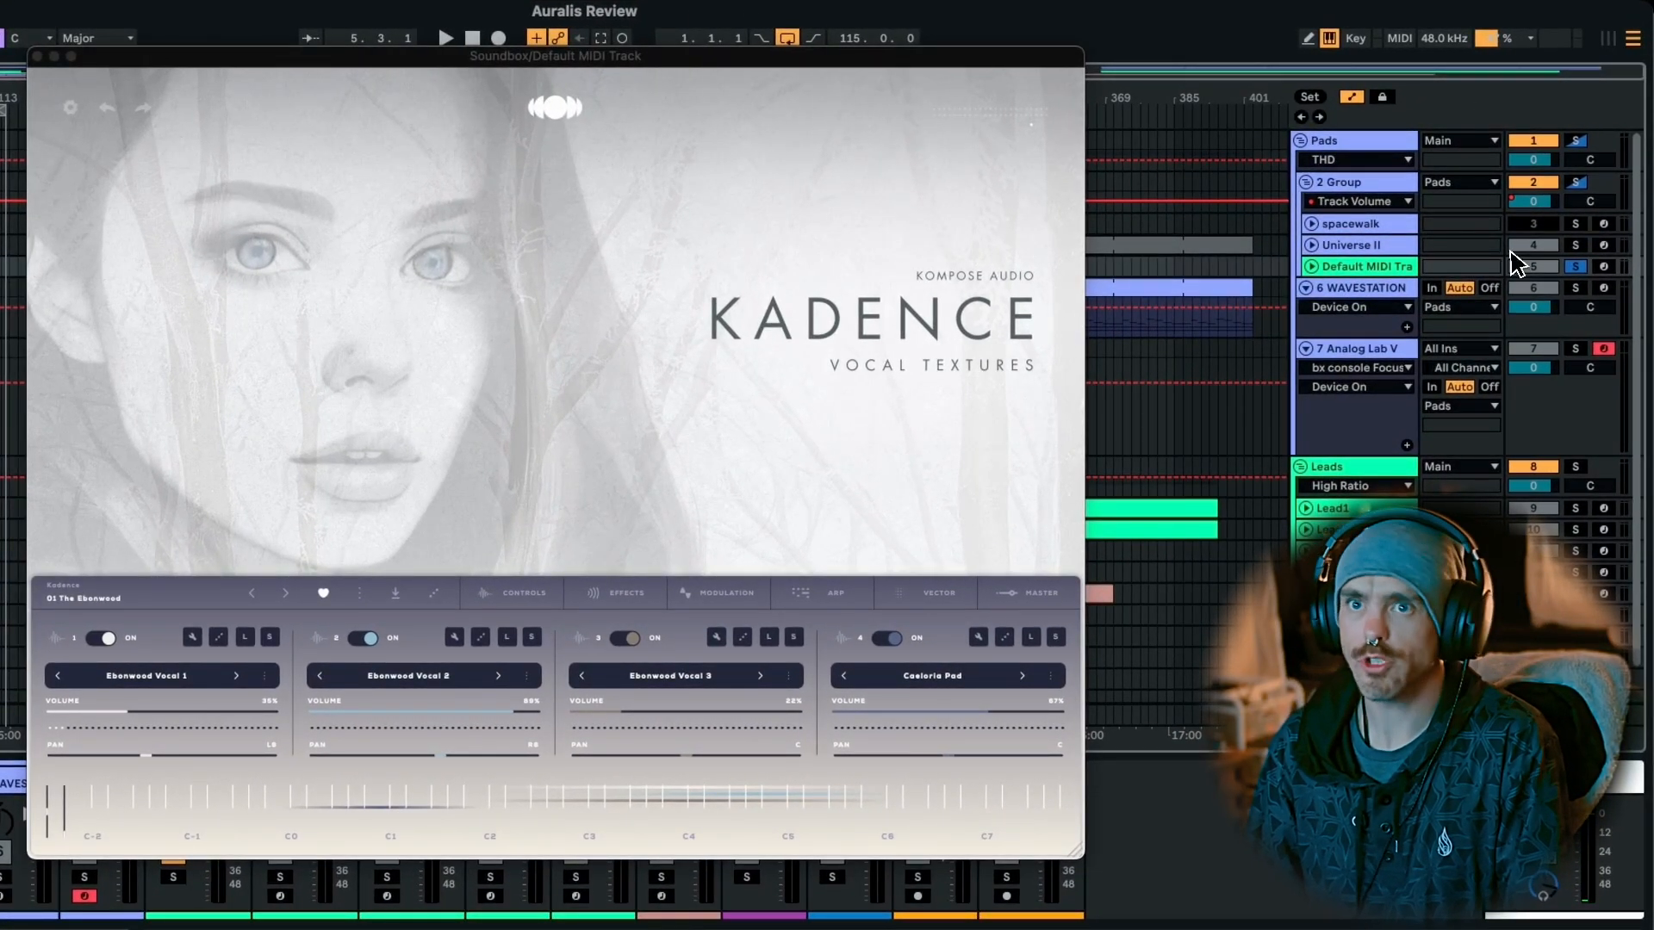
key("space")
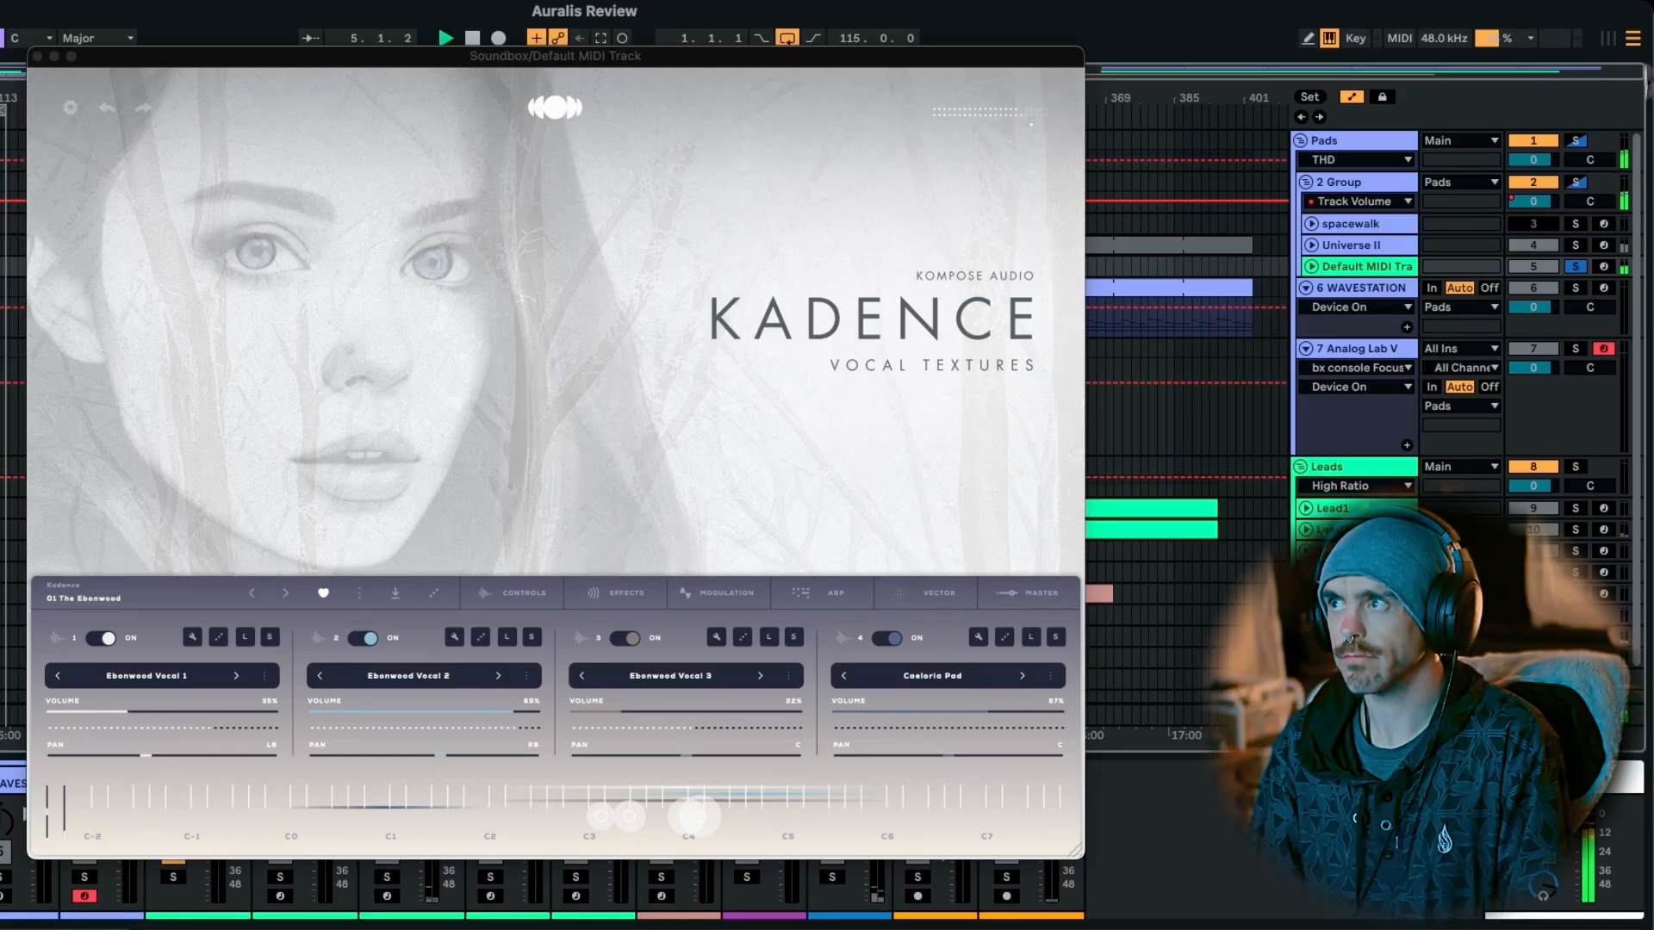
left_click(1575, 246)
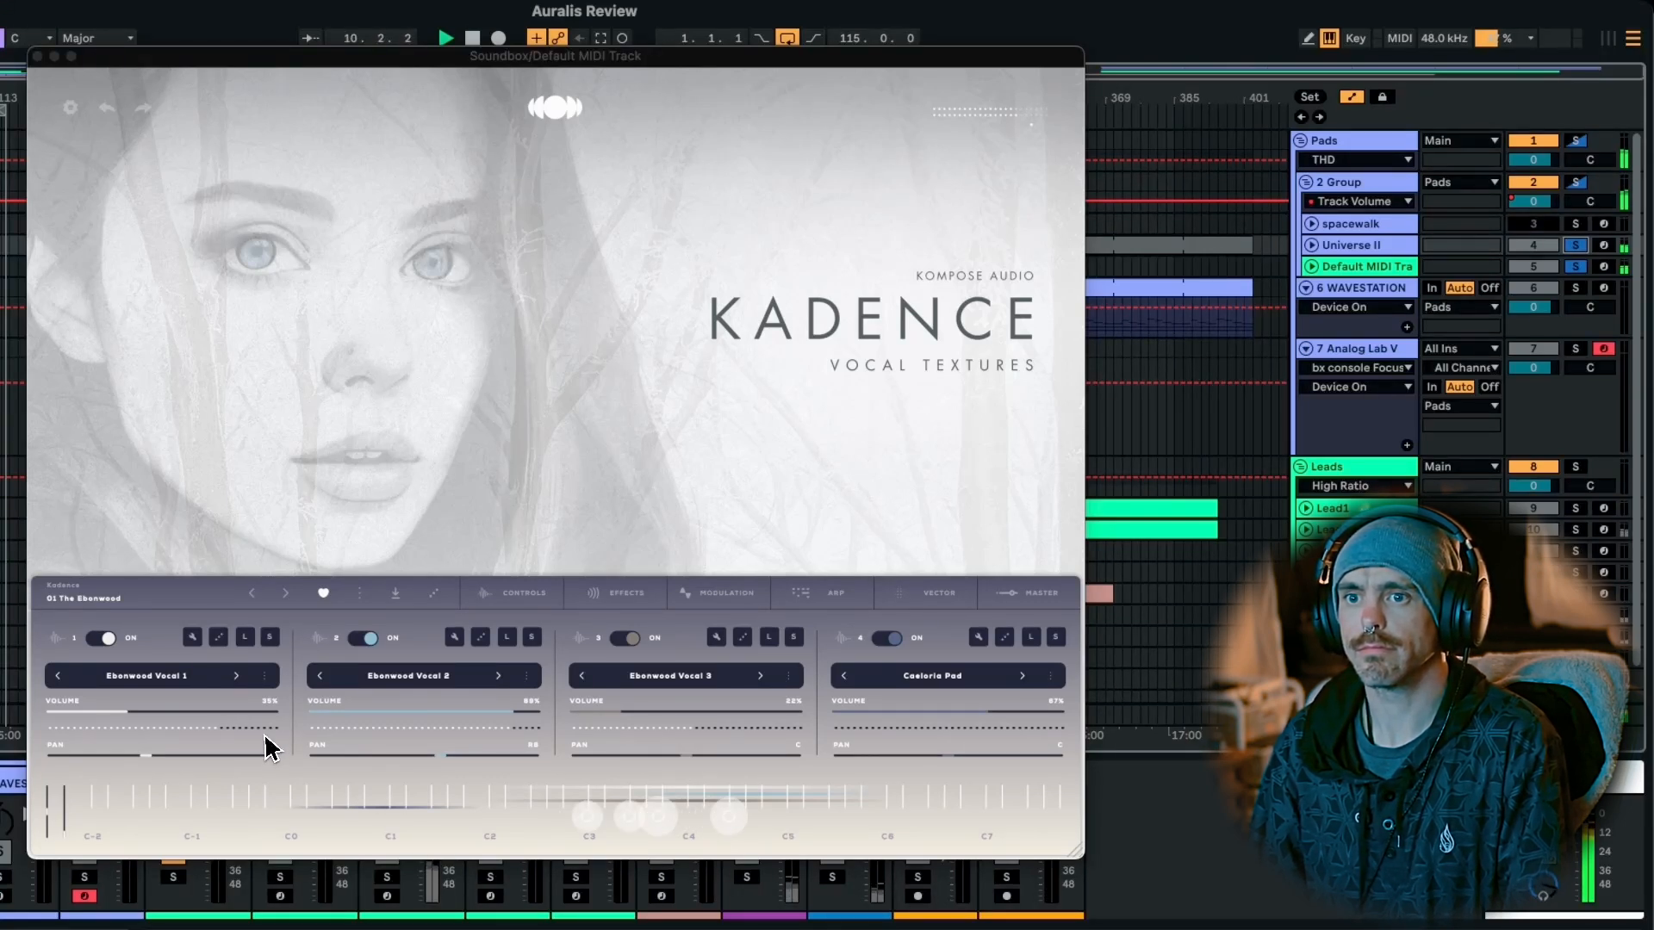
key("space")
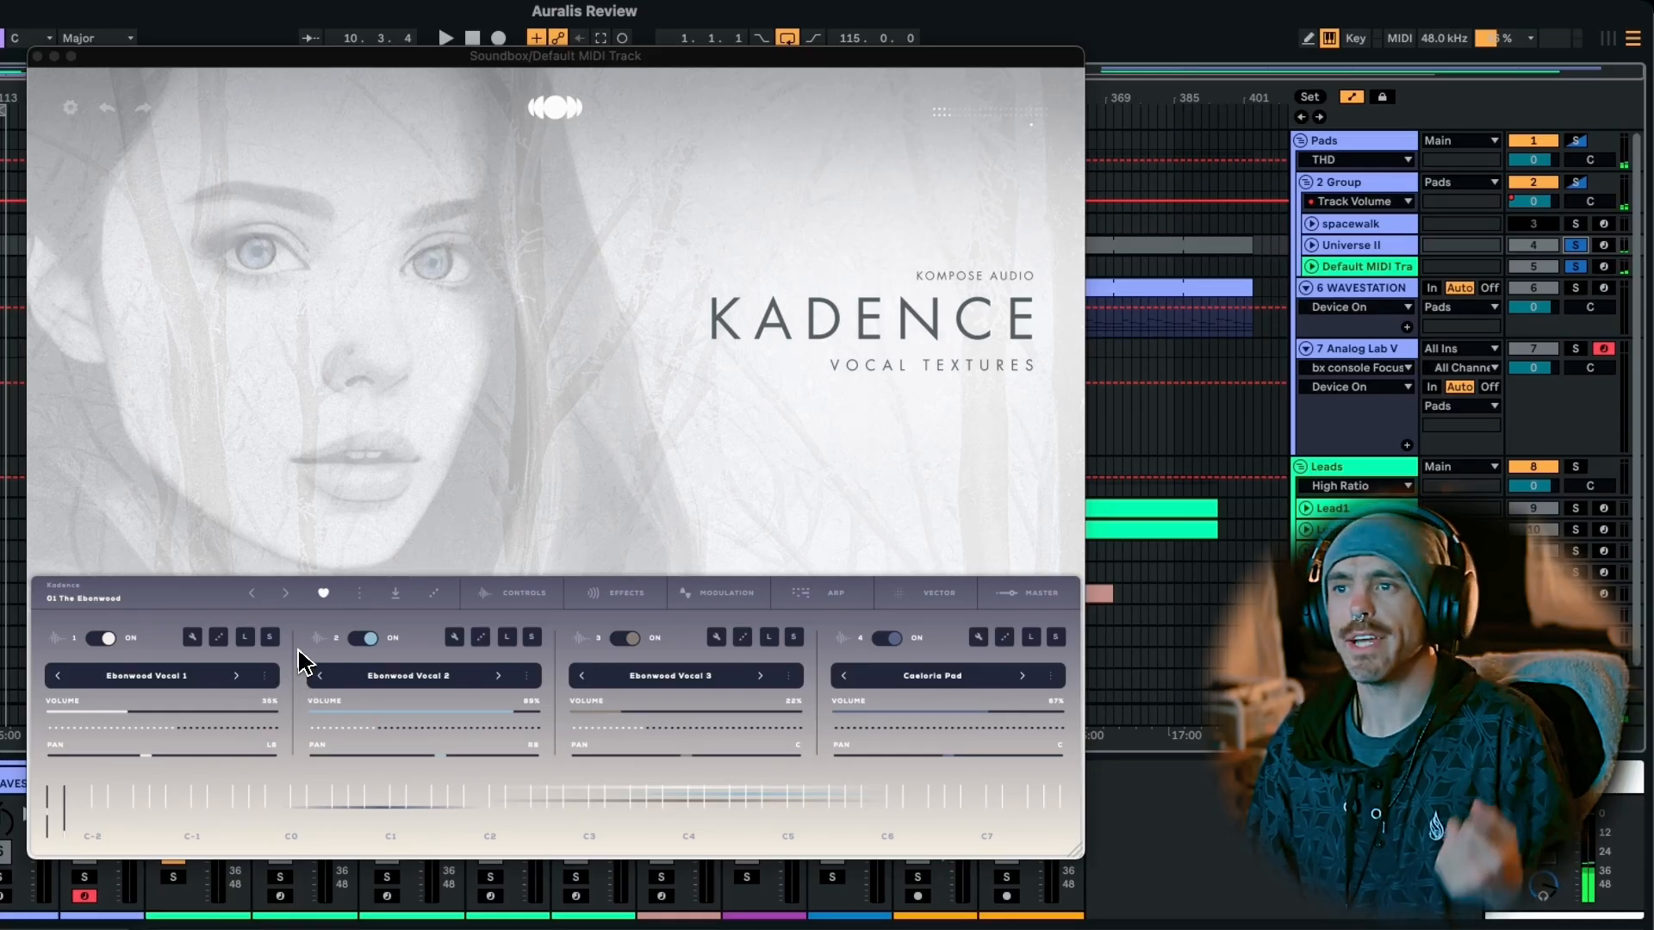
Review the Controls, Effects, Modulation, Arp and Vector pages of the Kadence instrument without changing settings.
left_click(527, 594)
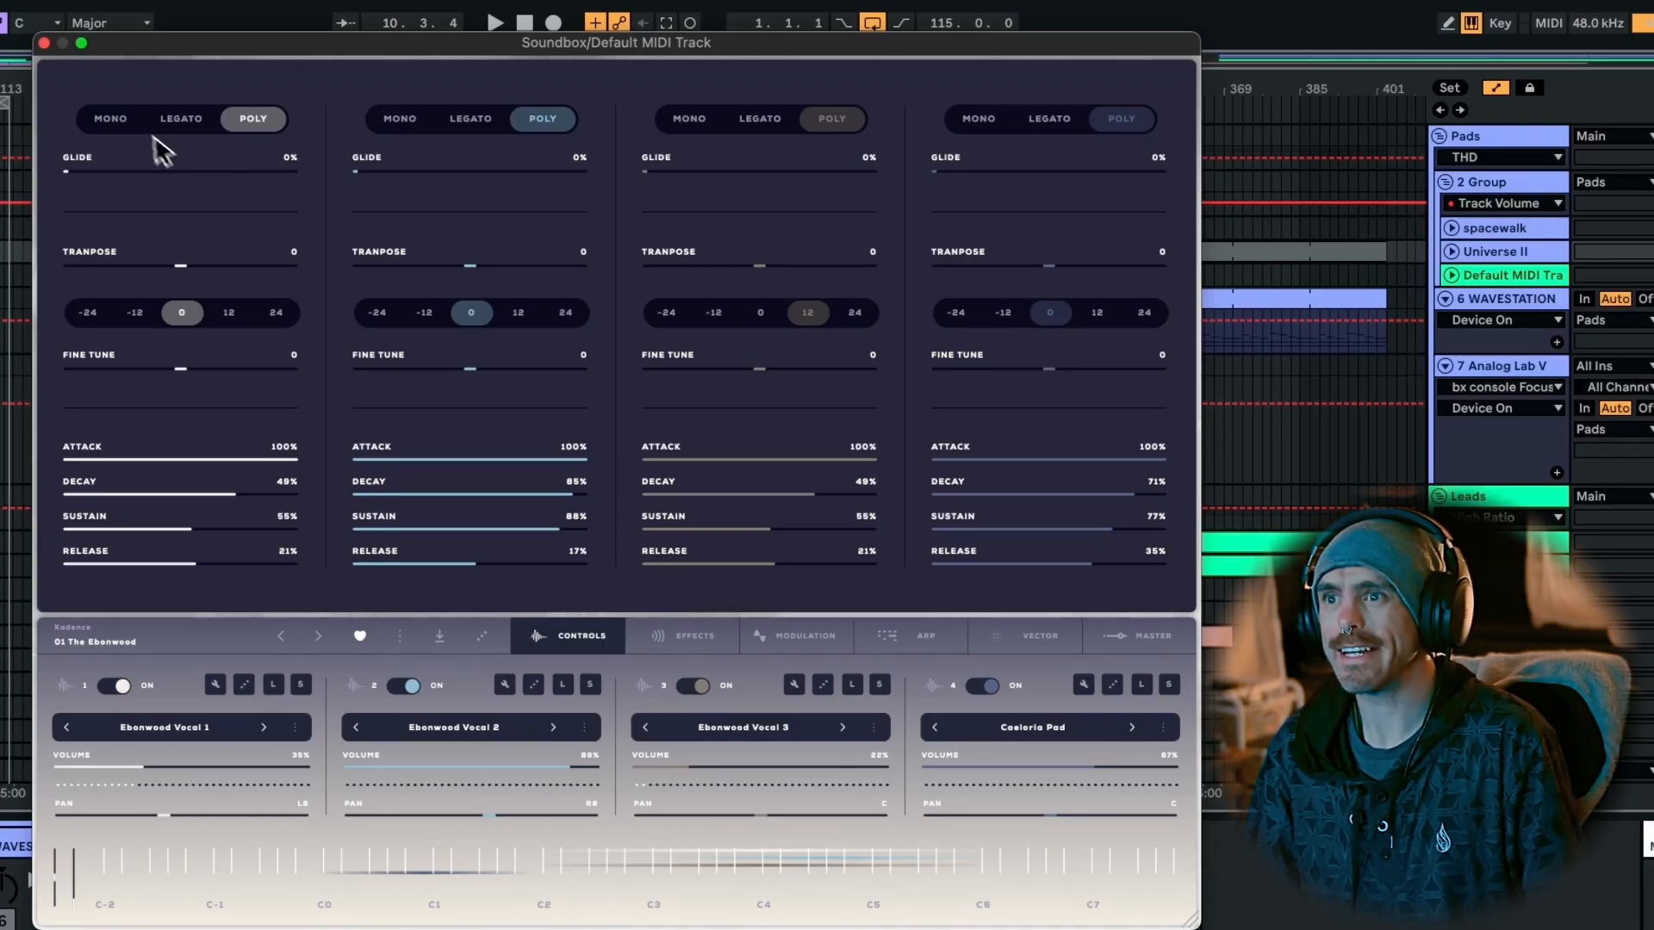
left_click(693, 646)
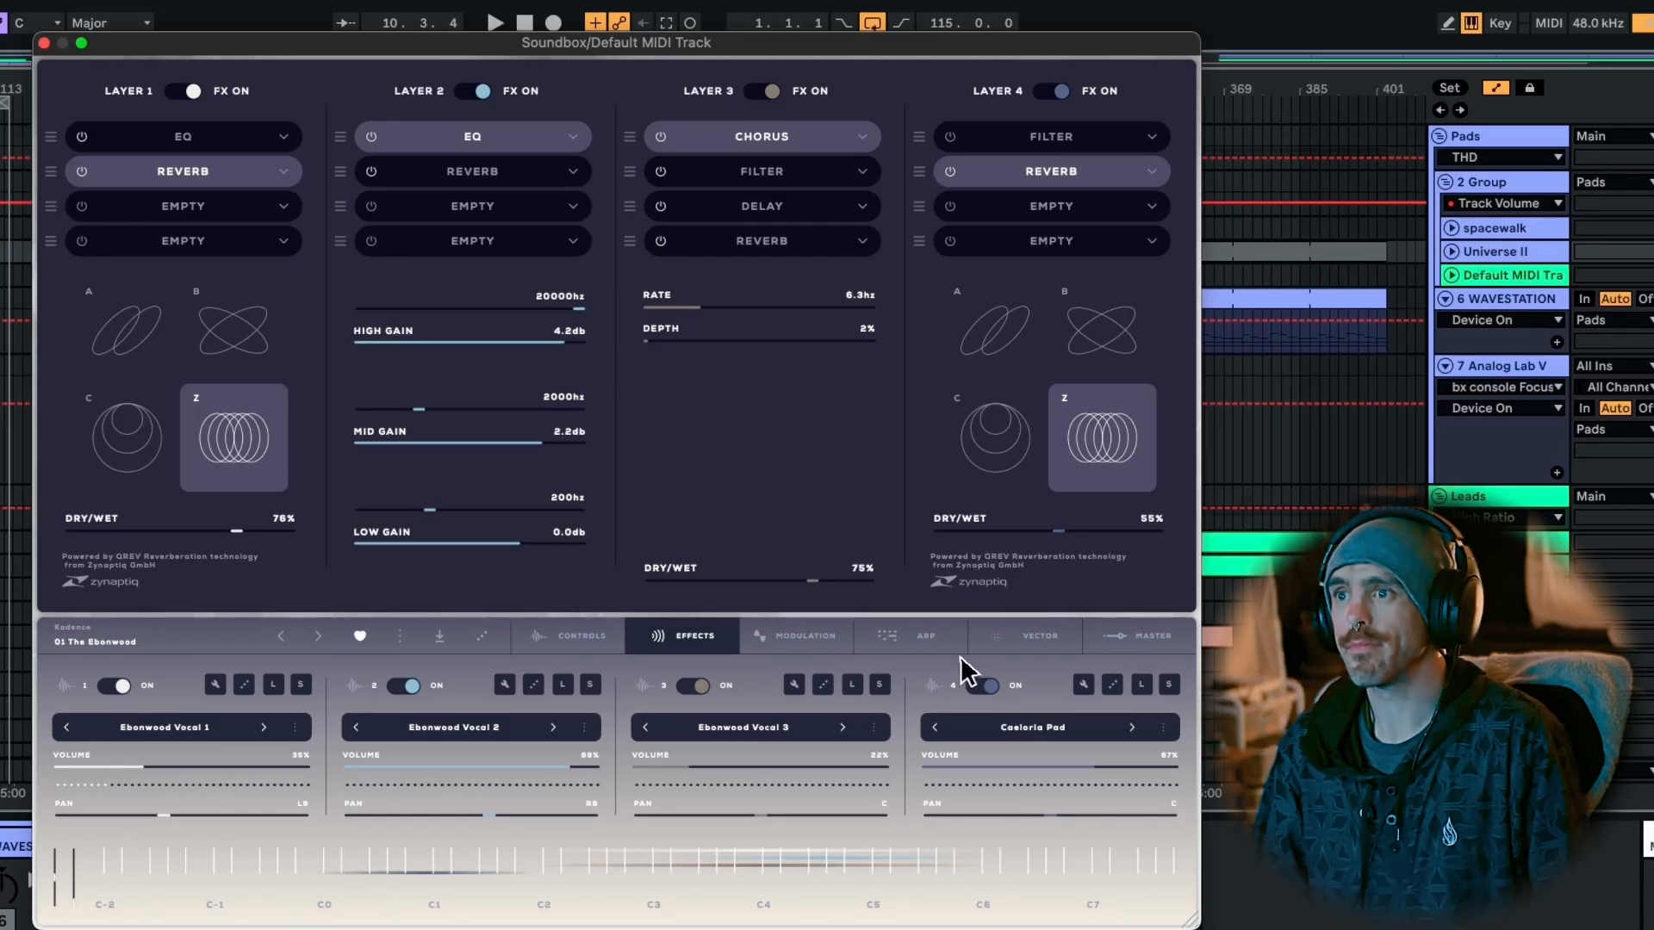
left_click(777, 636)
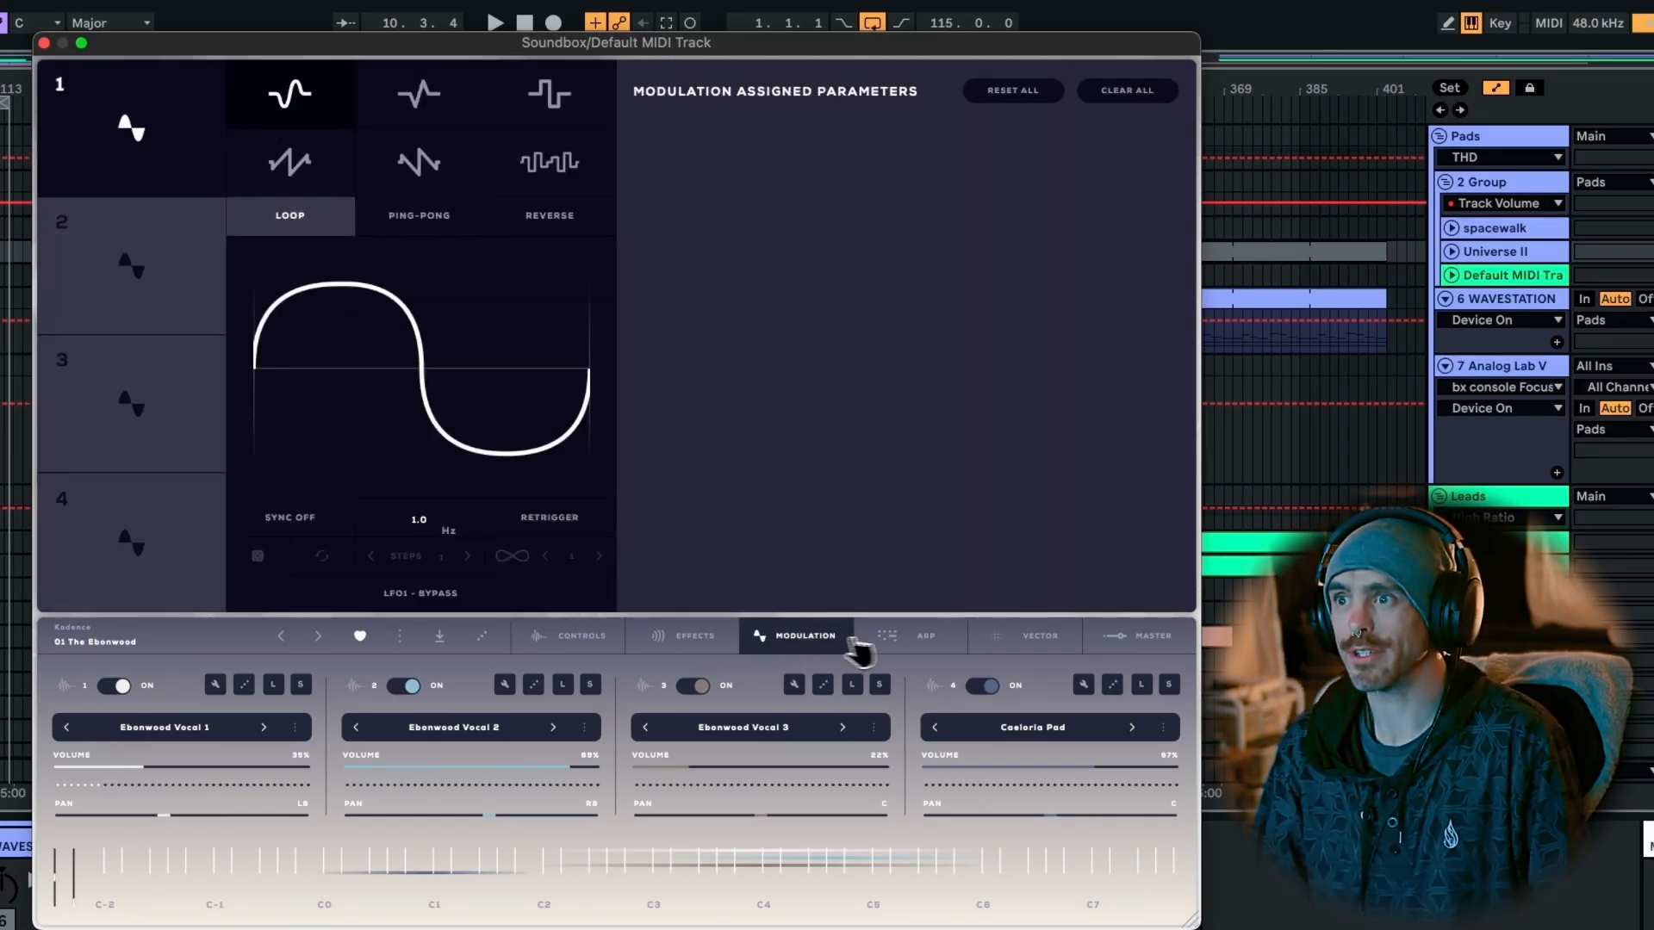
left_click(894, 646)
left_click(1006, 647)
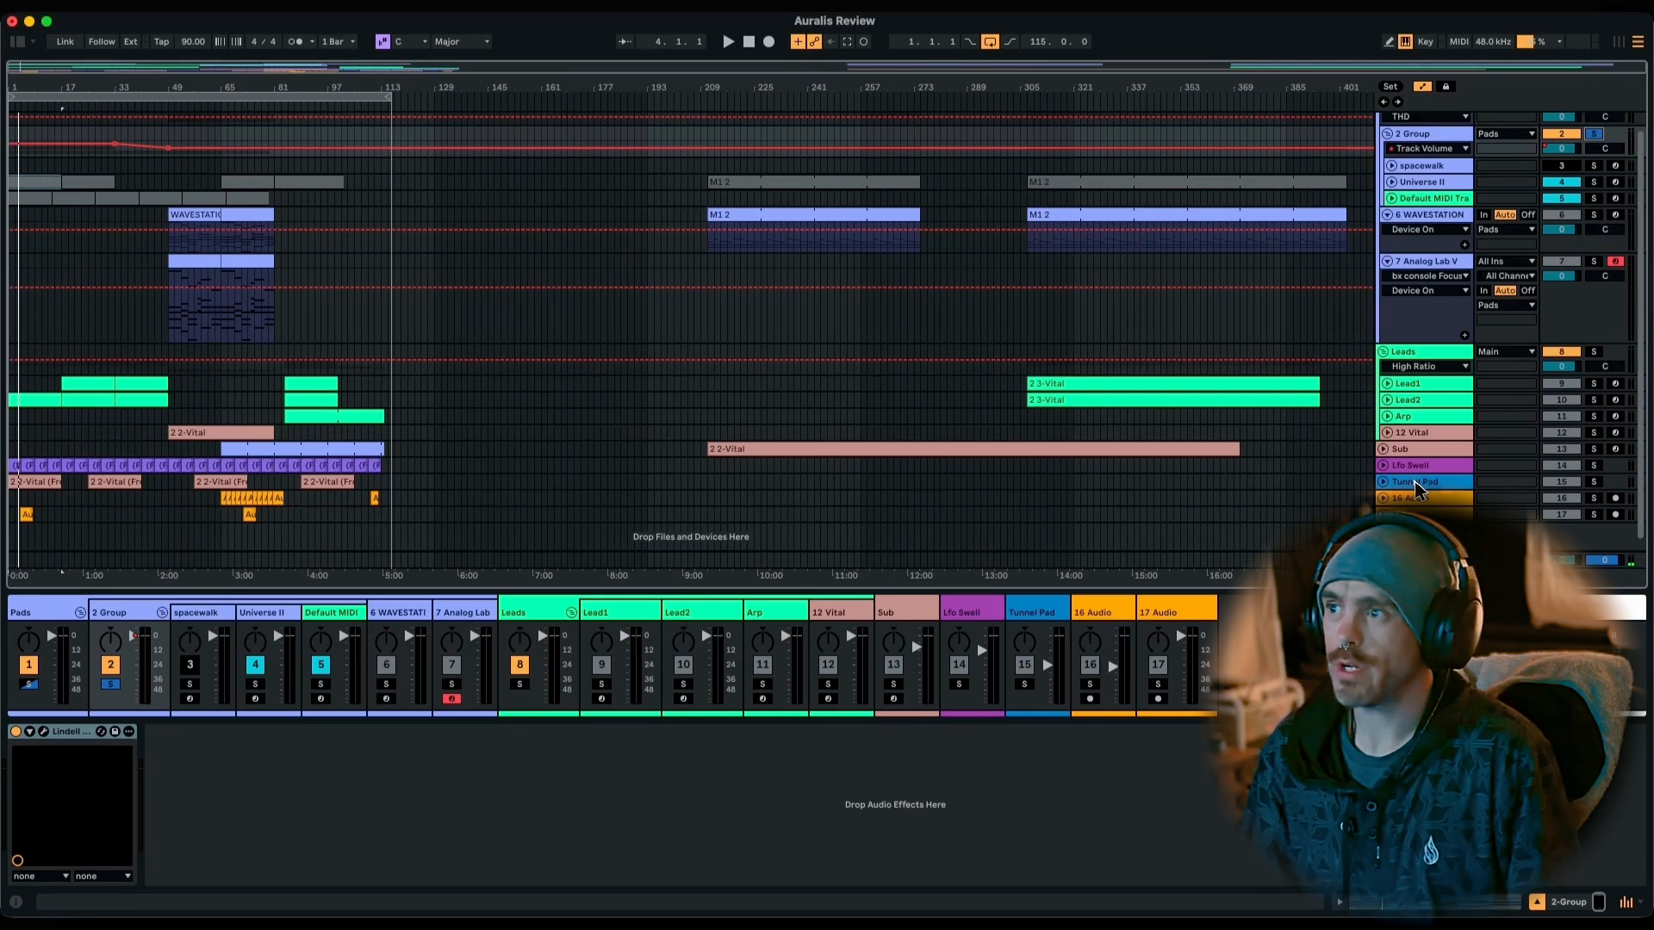
Play the 2 Group pads soloed, release the group's solo to hear the full mix, and stop playback.
key("space")
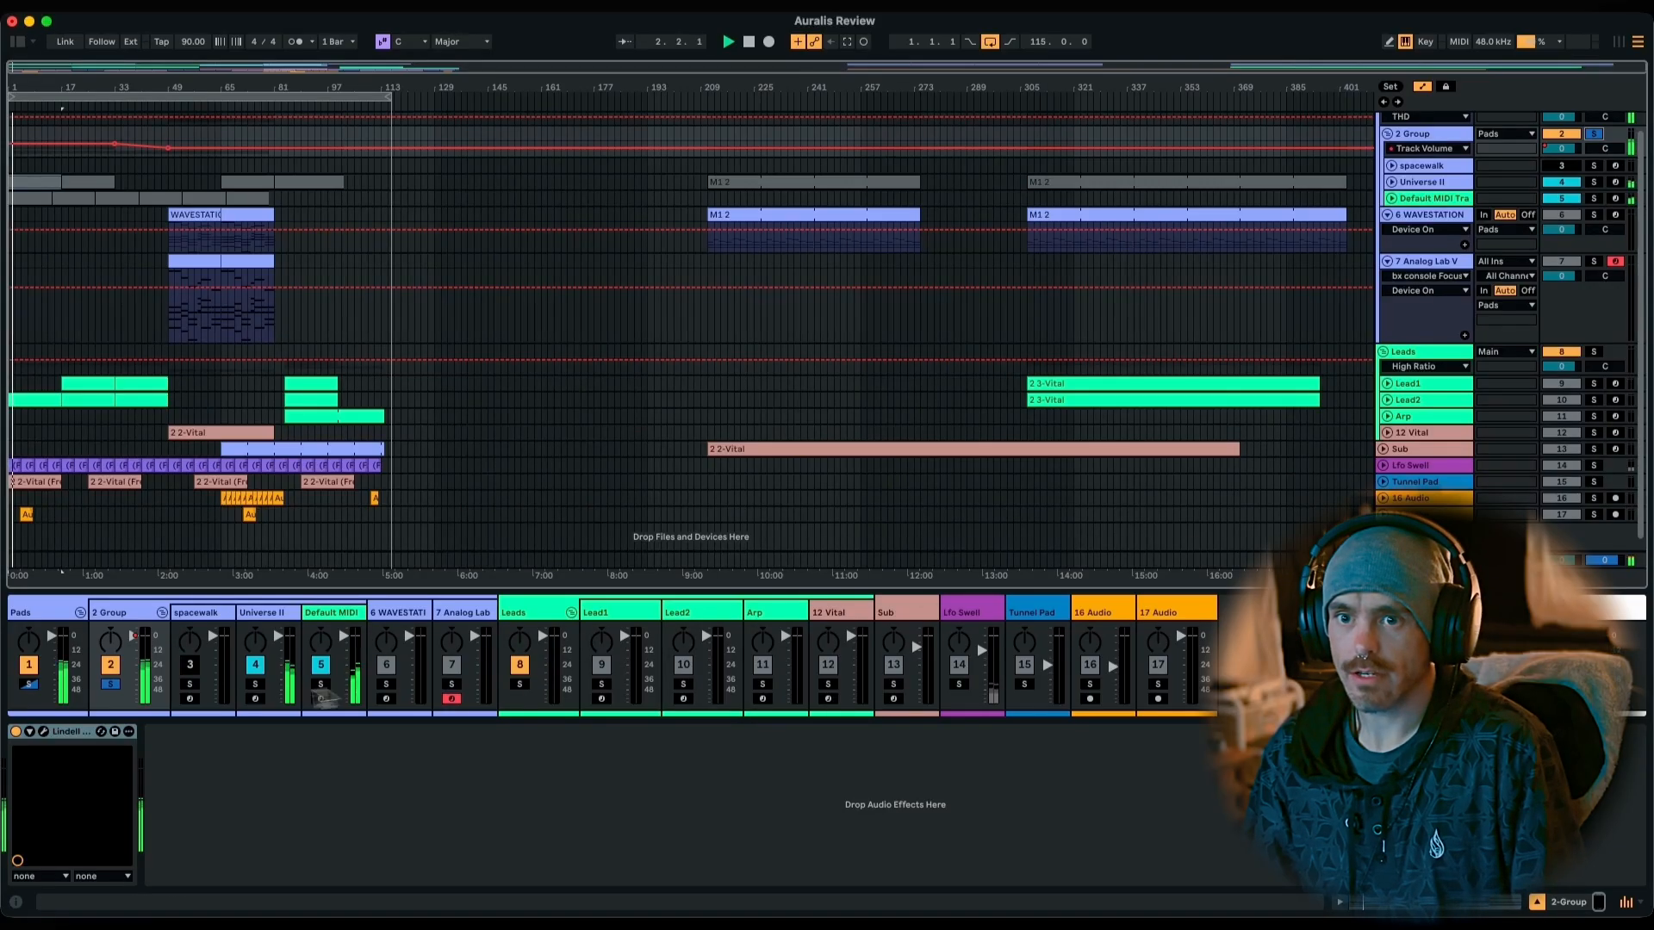
left_click(116, 683)
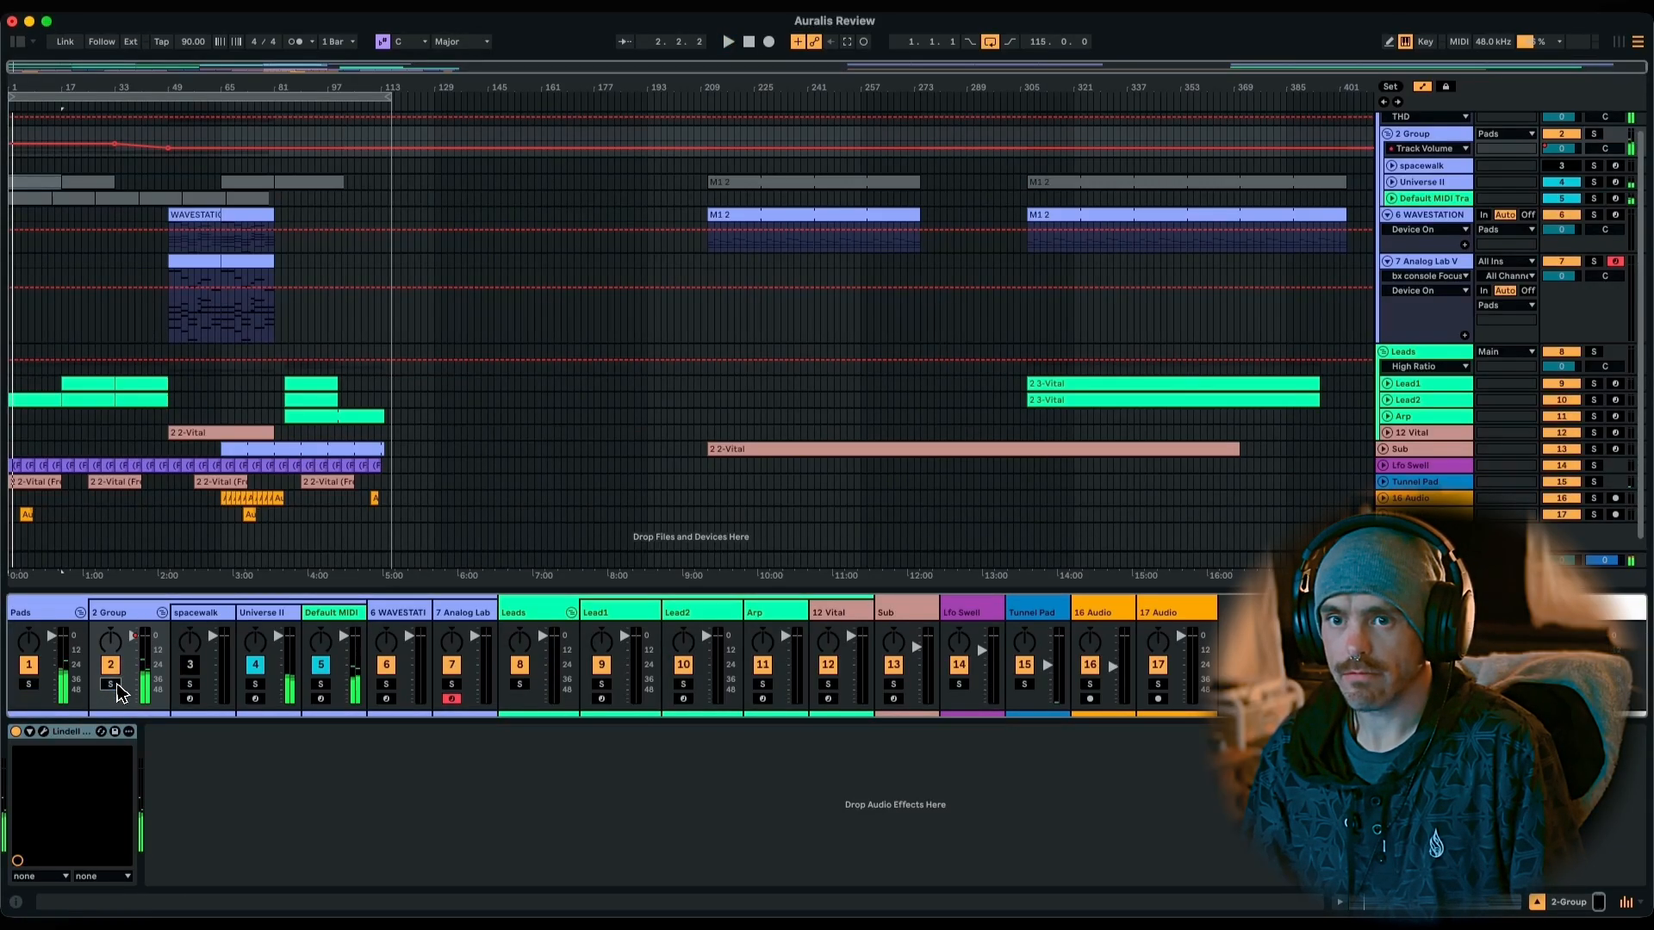
key("space")
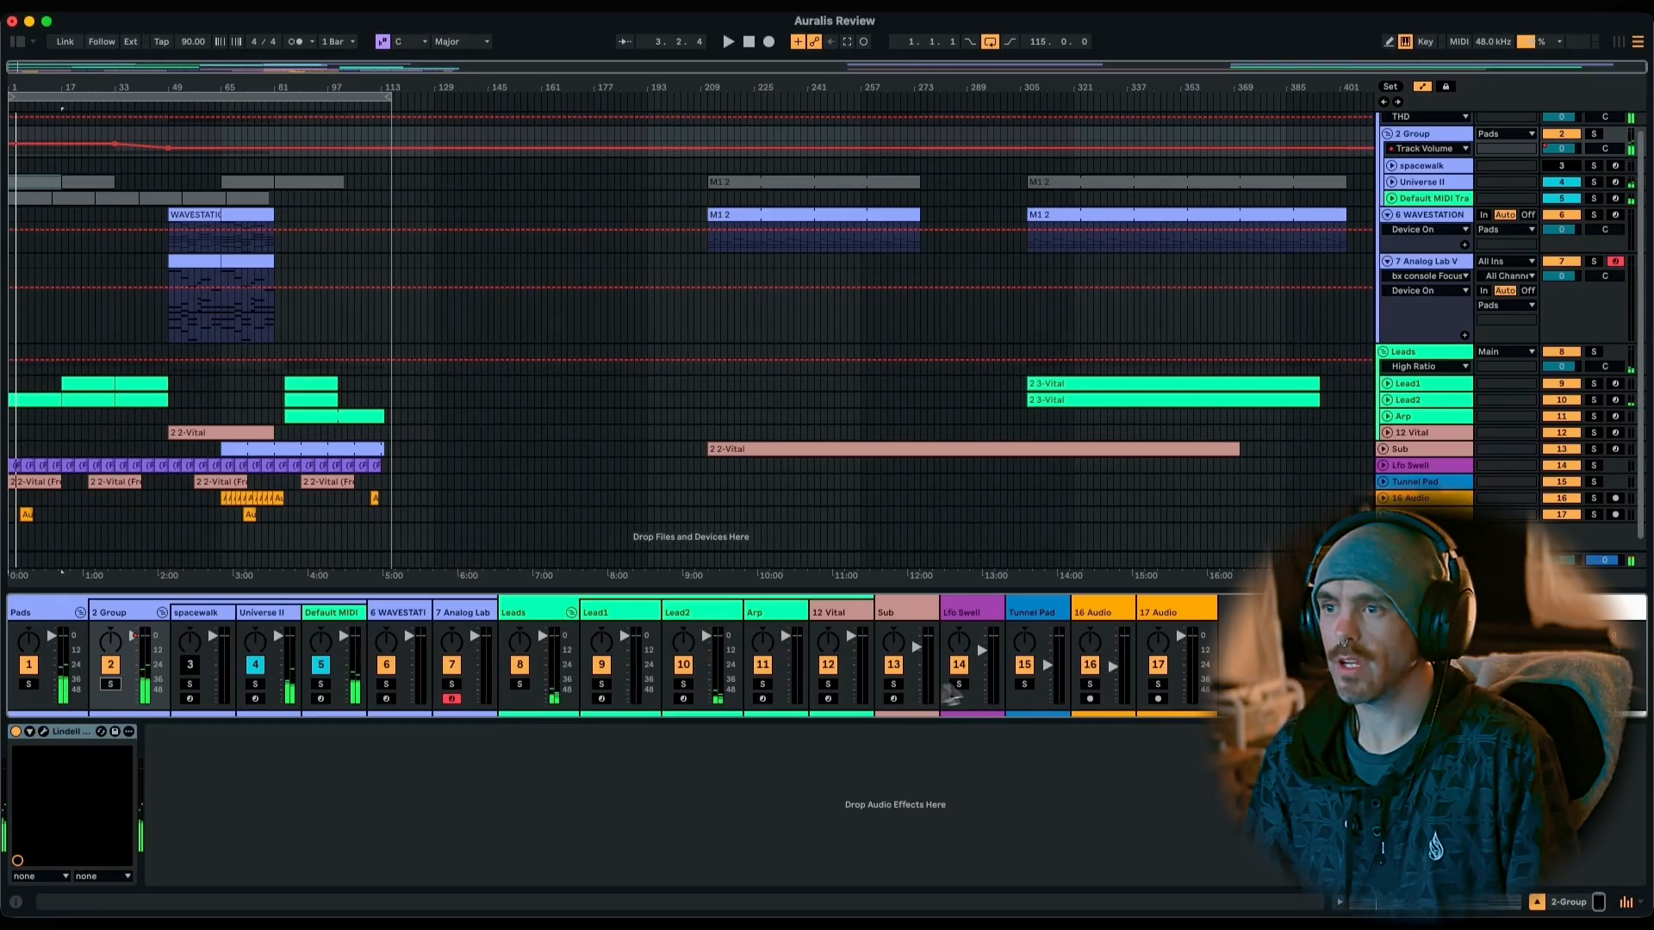
Open the Korg M1 on the Lead2 track and examine its sound browser, including the Card list.
left_click(680, 615)
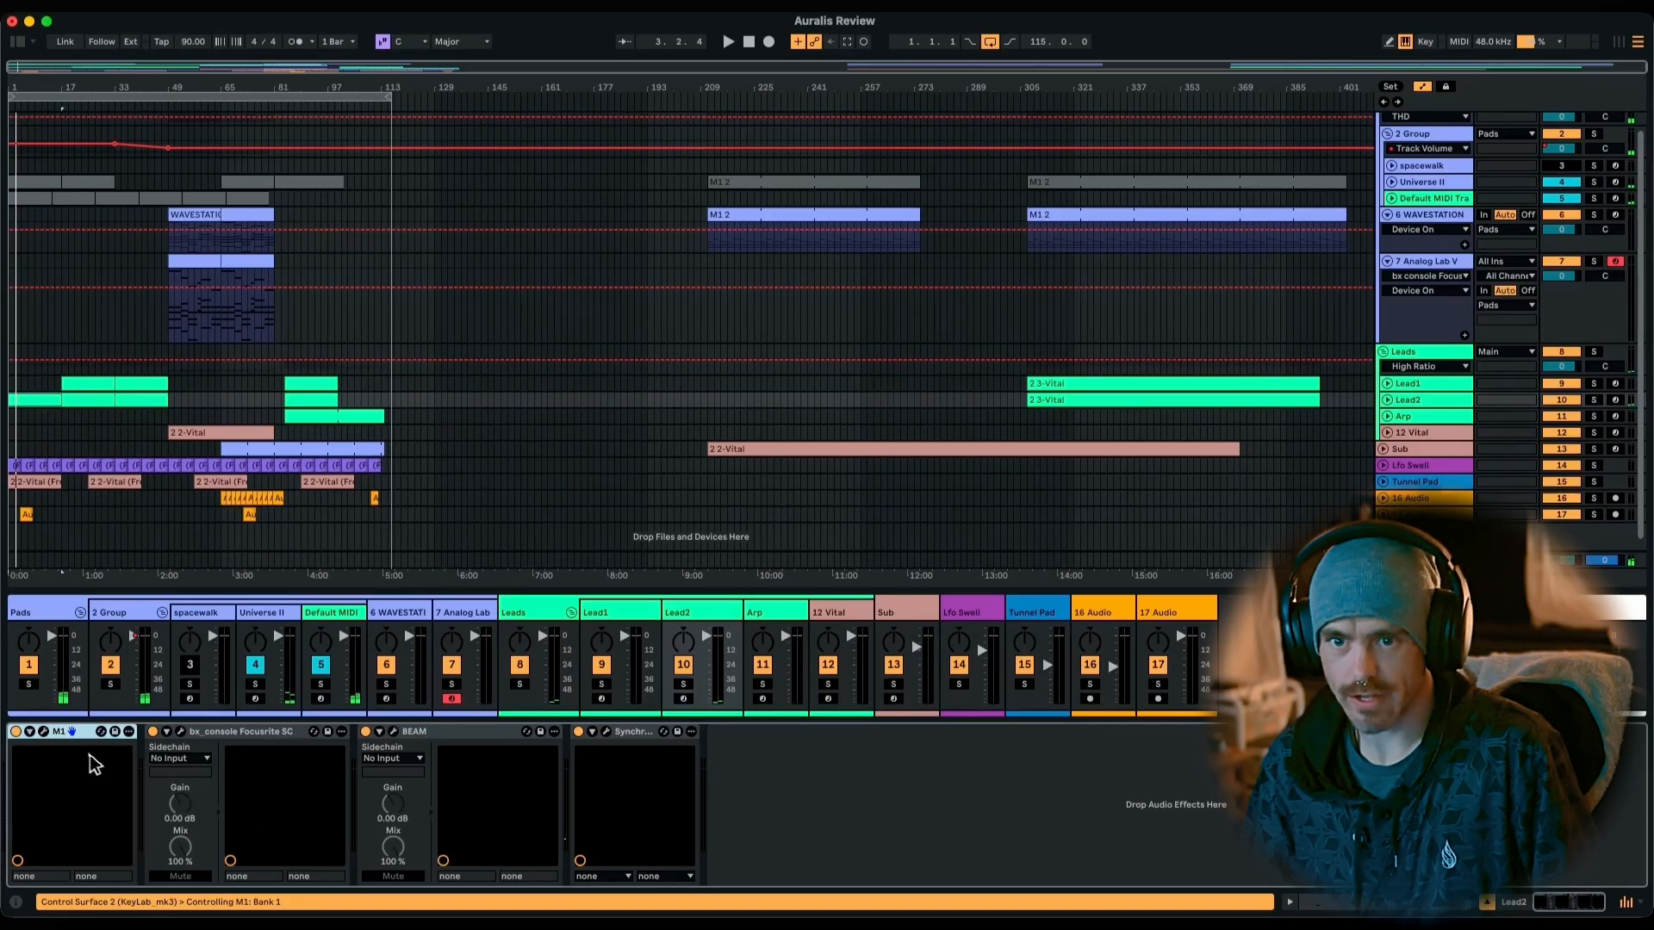
left_click(43, 732)
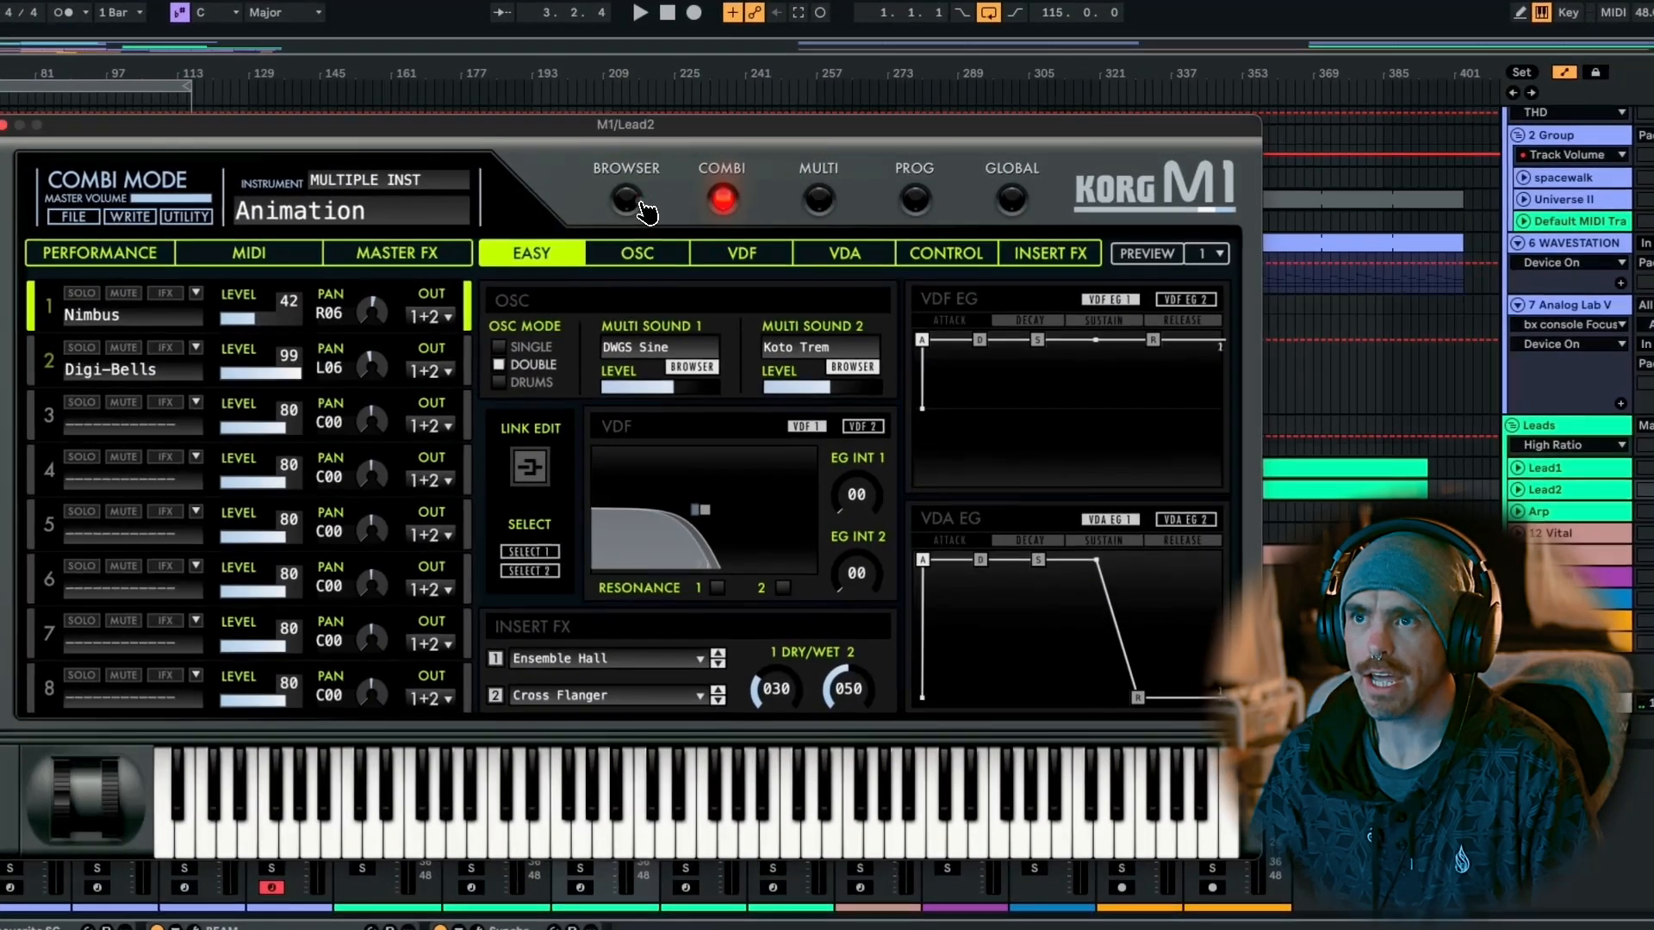
left_click(626, 201)
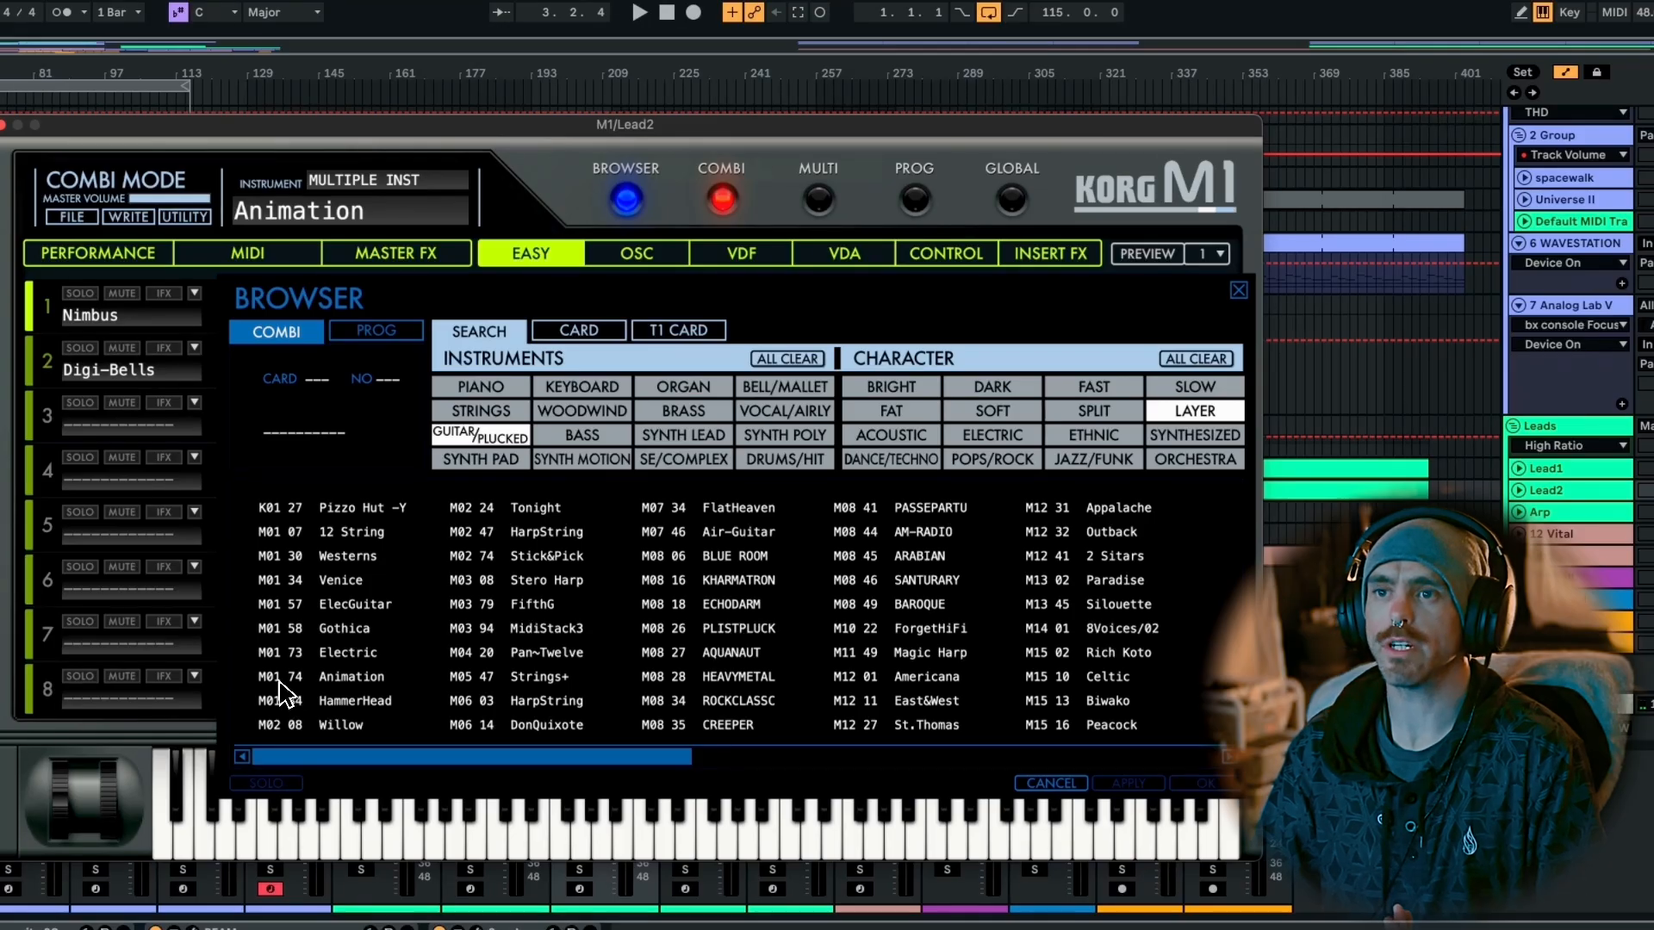
left_click(576, 332)
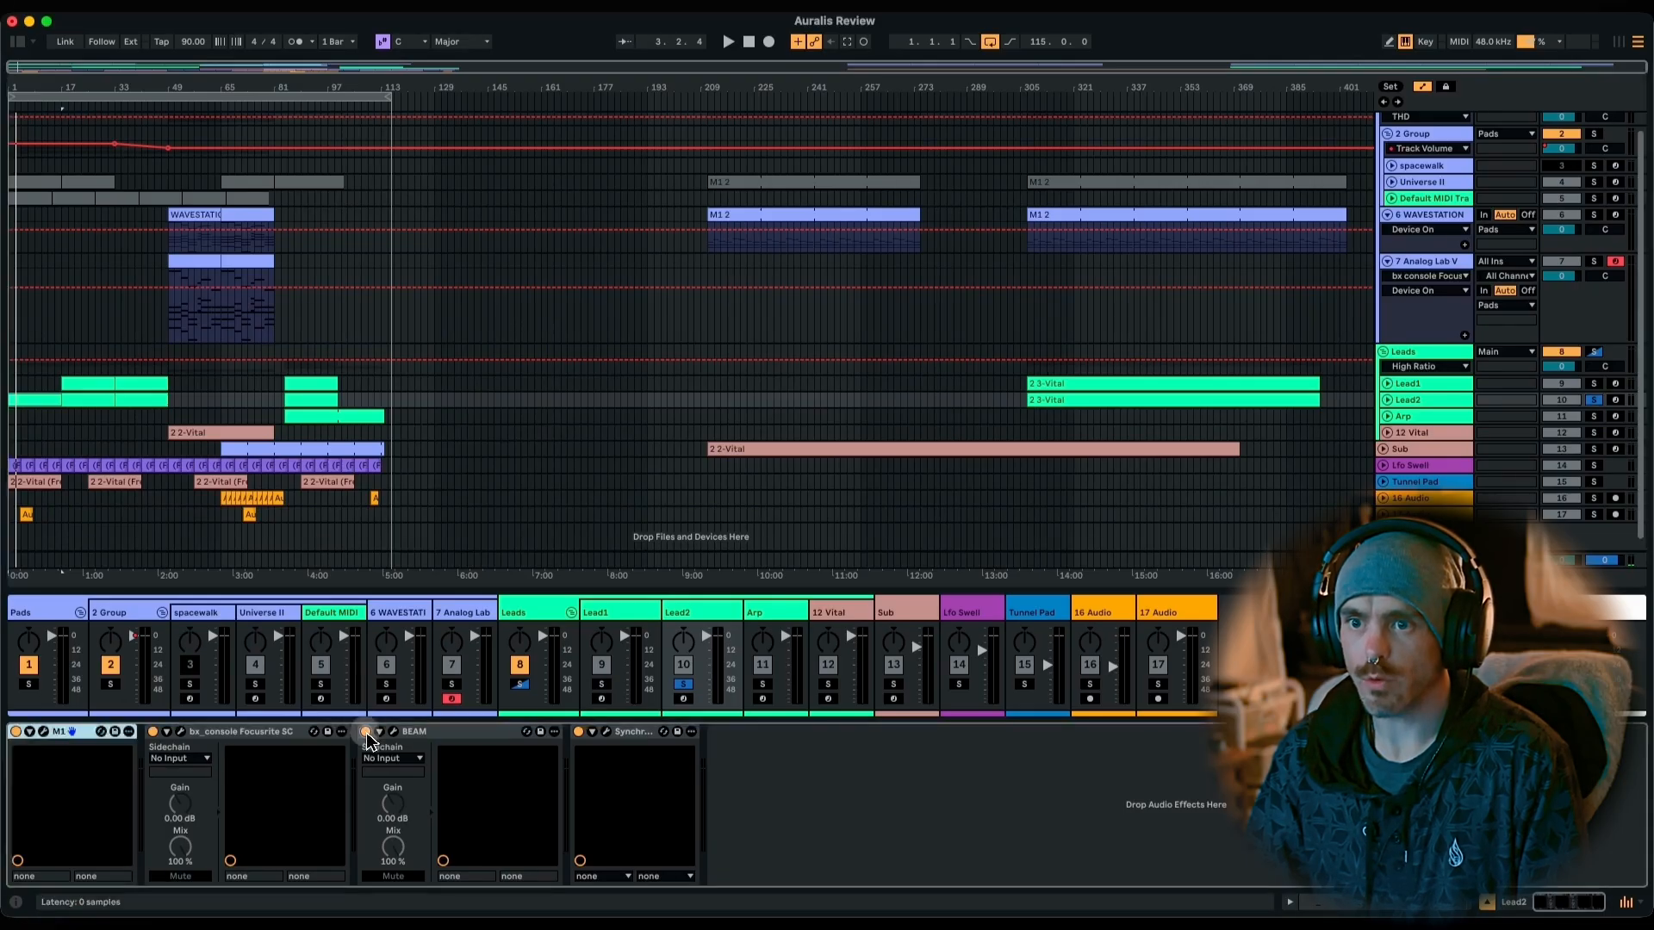
Bypass the BEAM effect on Lead2 to compare the sound, and re-enable it with its plugin window open.
left_click(366, 733)
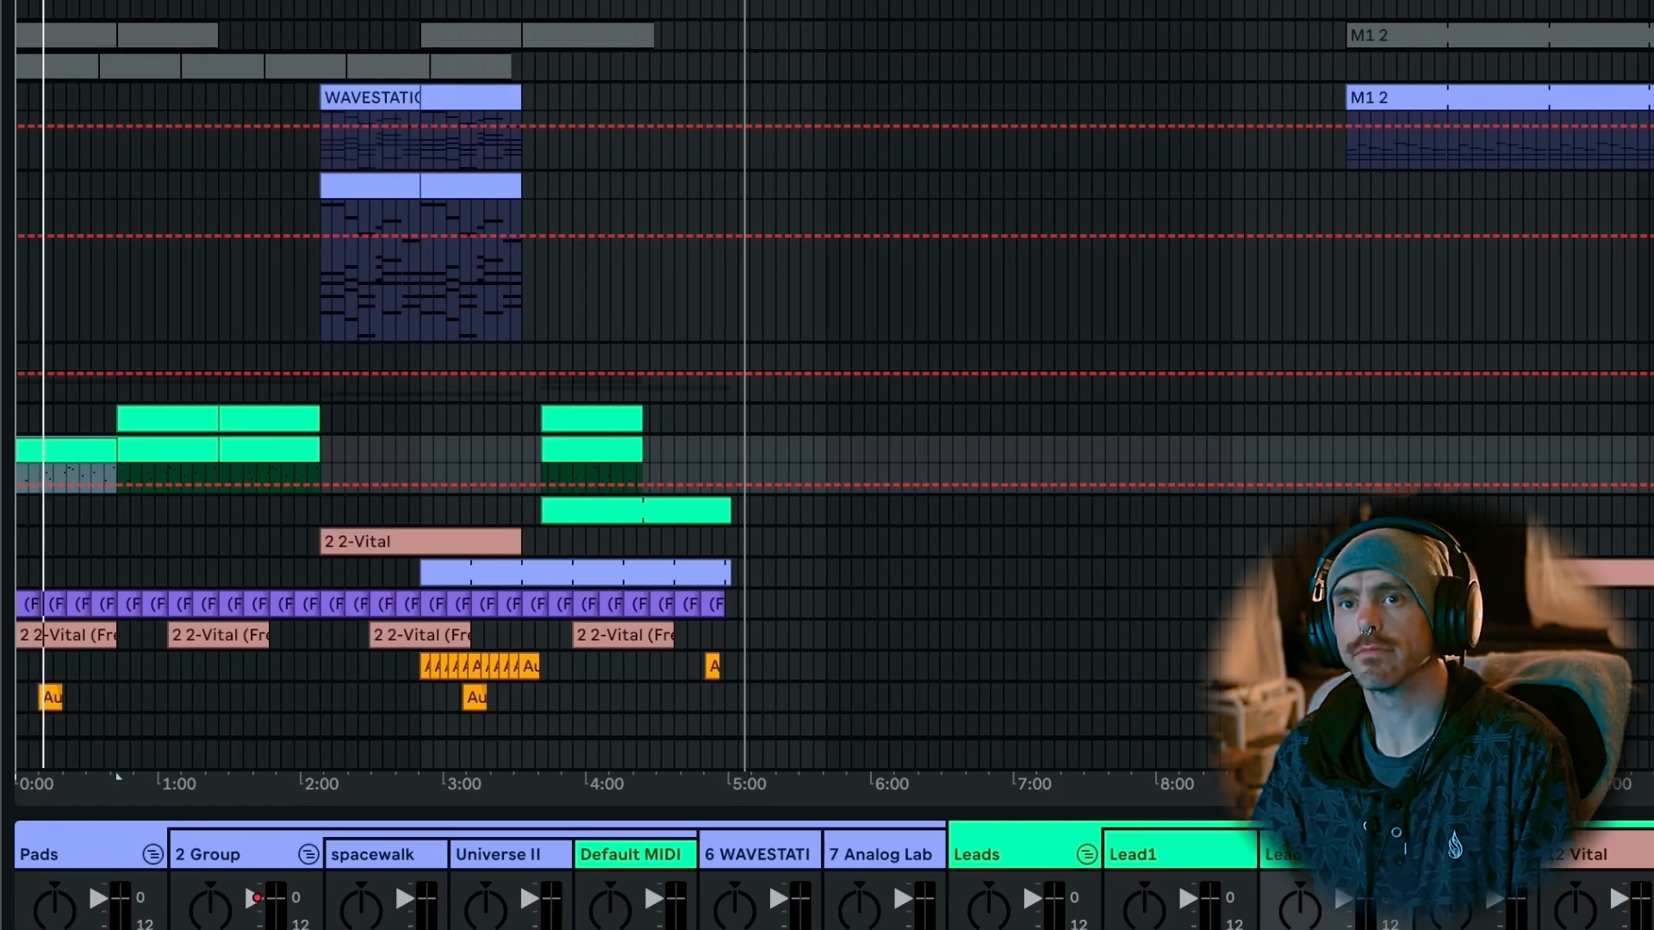
left_click_drag(355, 5, 355, 136)
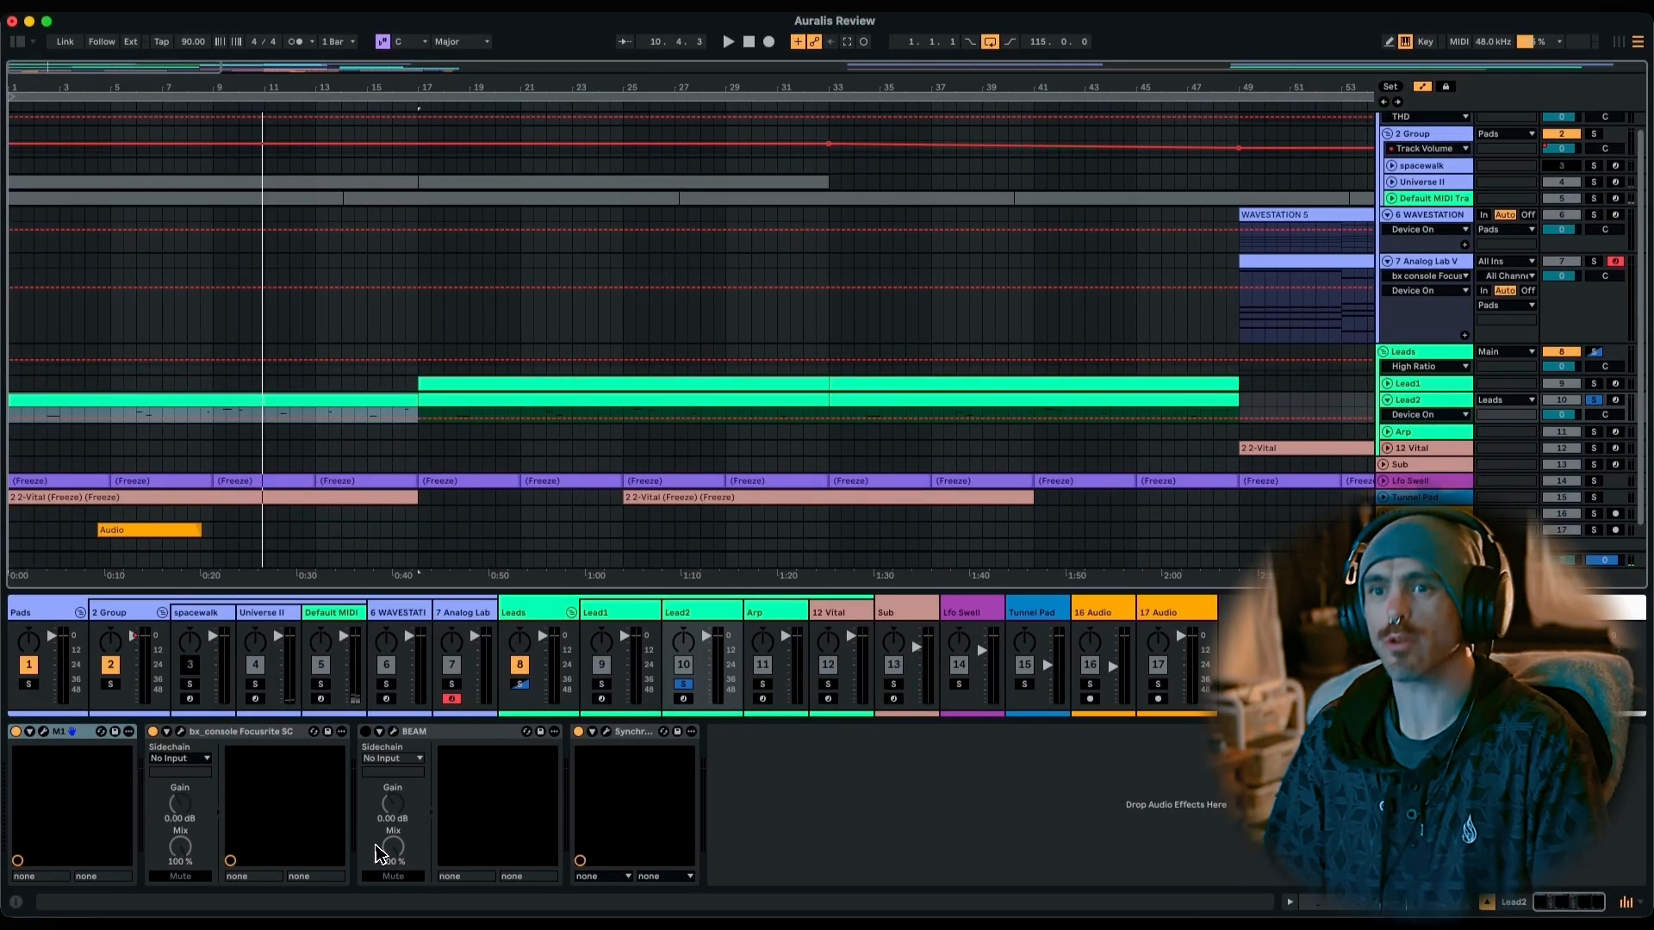
left_click(395, 732)
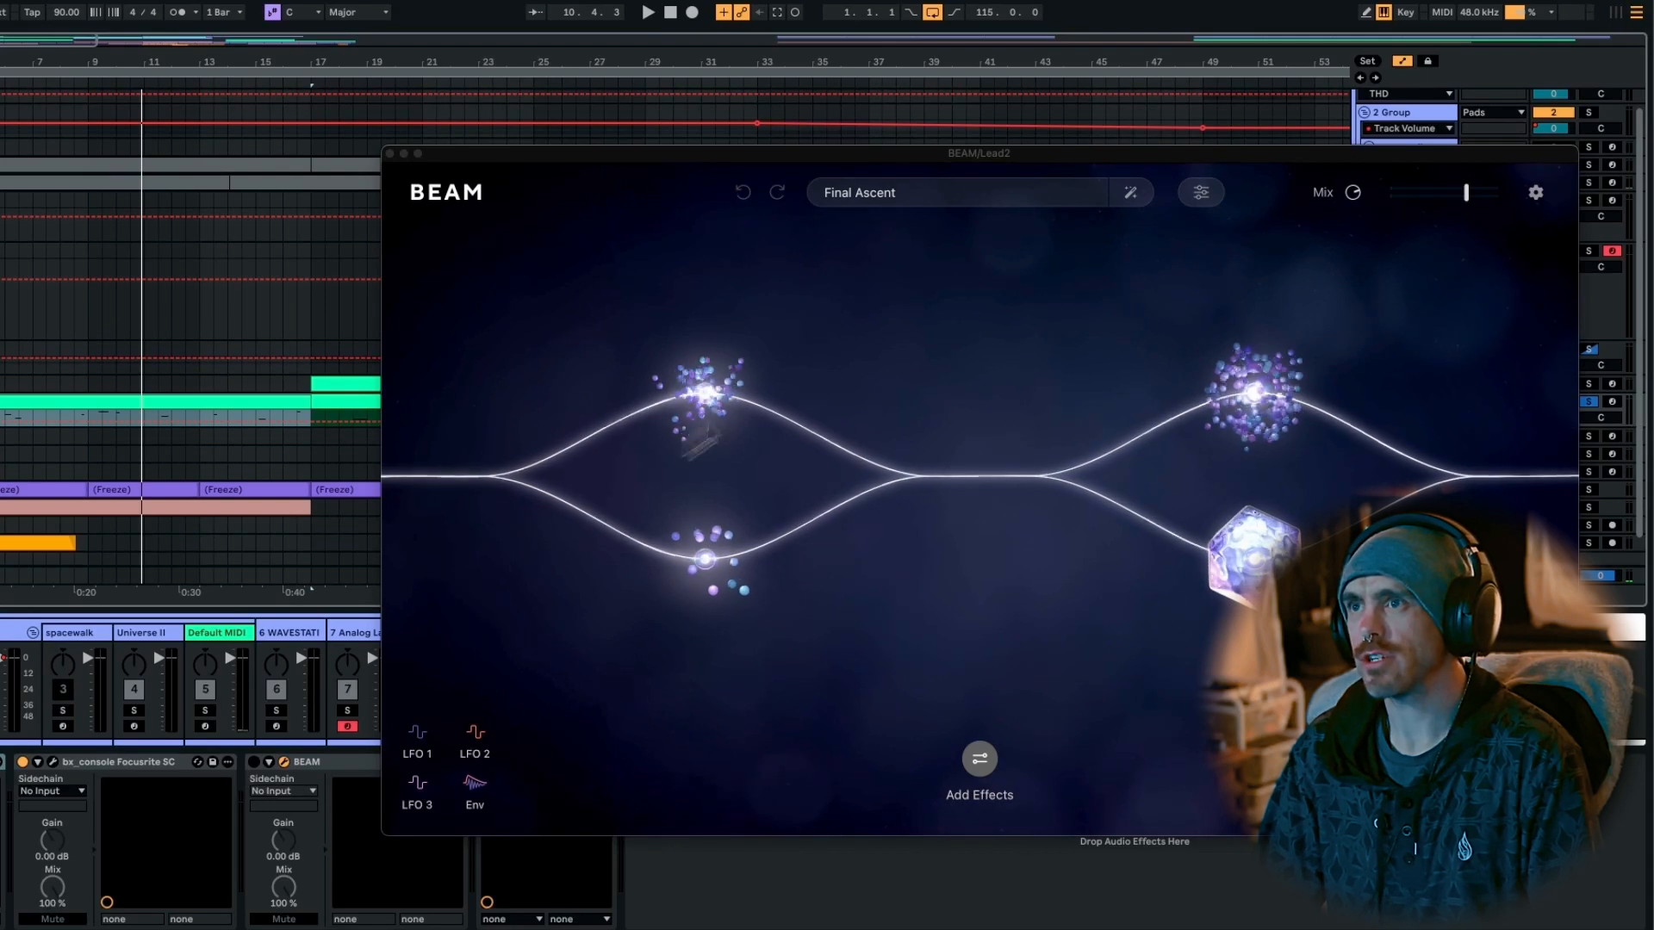
left_click_drag(899, 161, 491, 40)
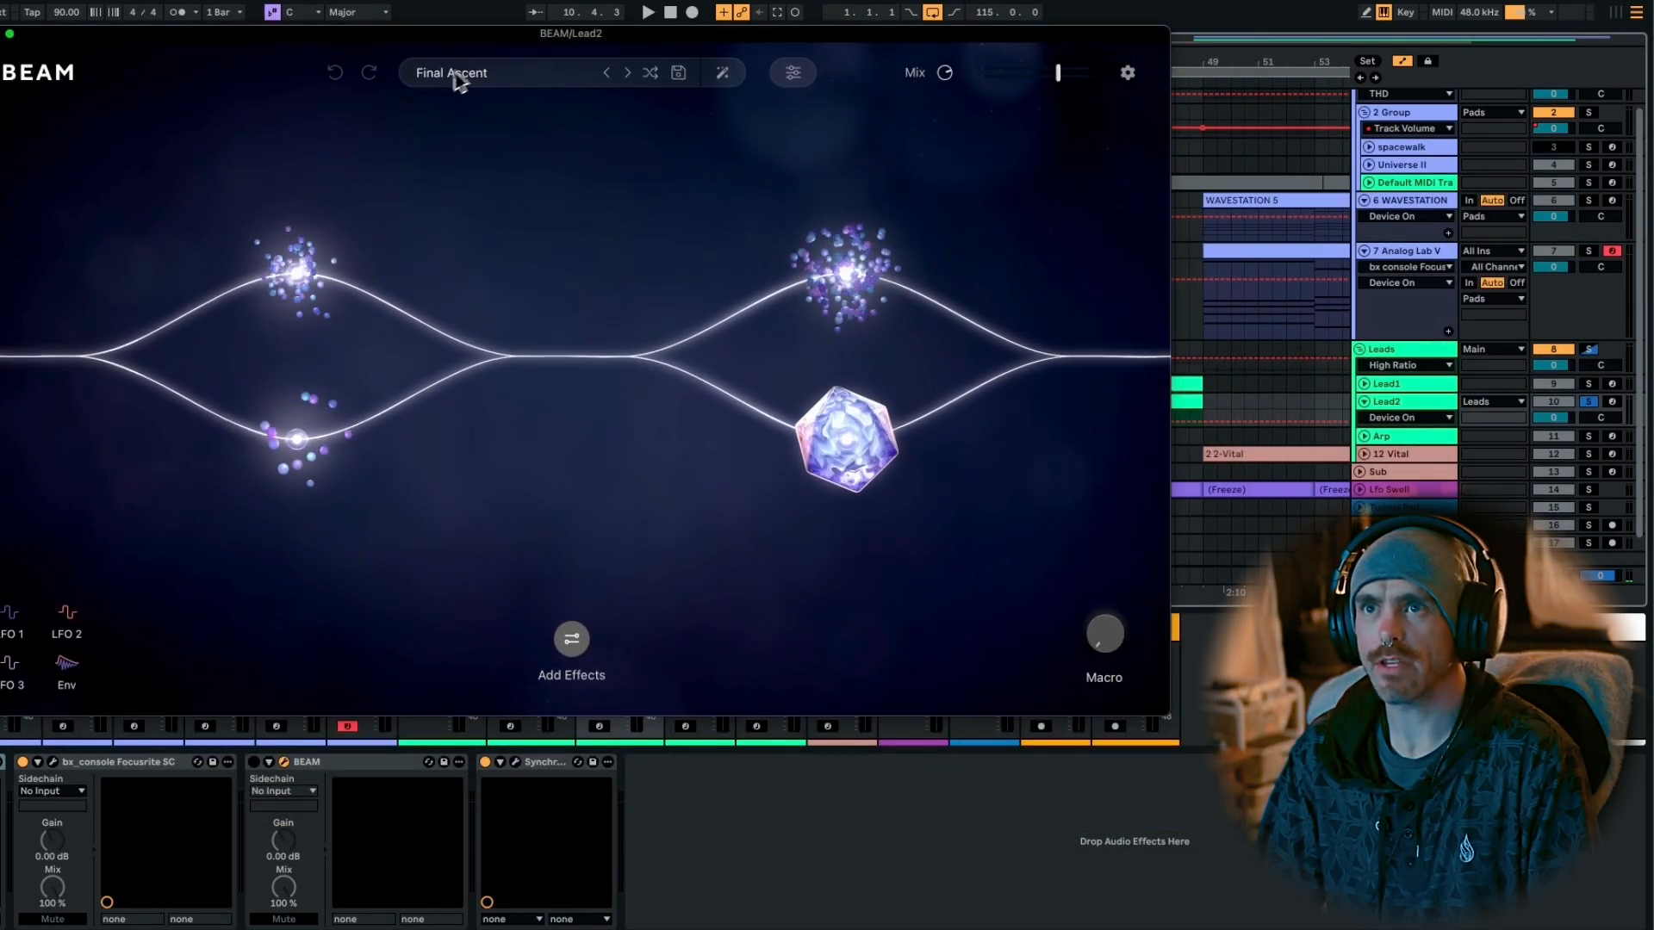
left_click(253, 766)
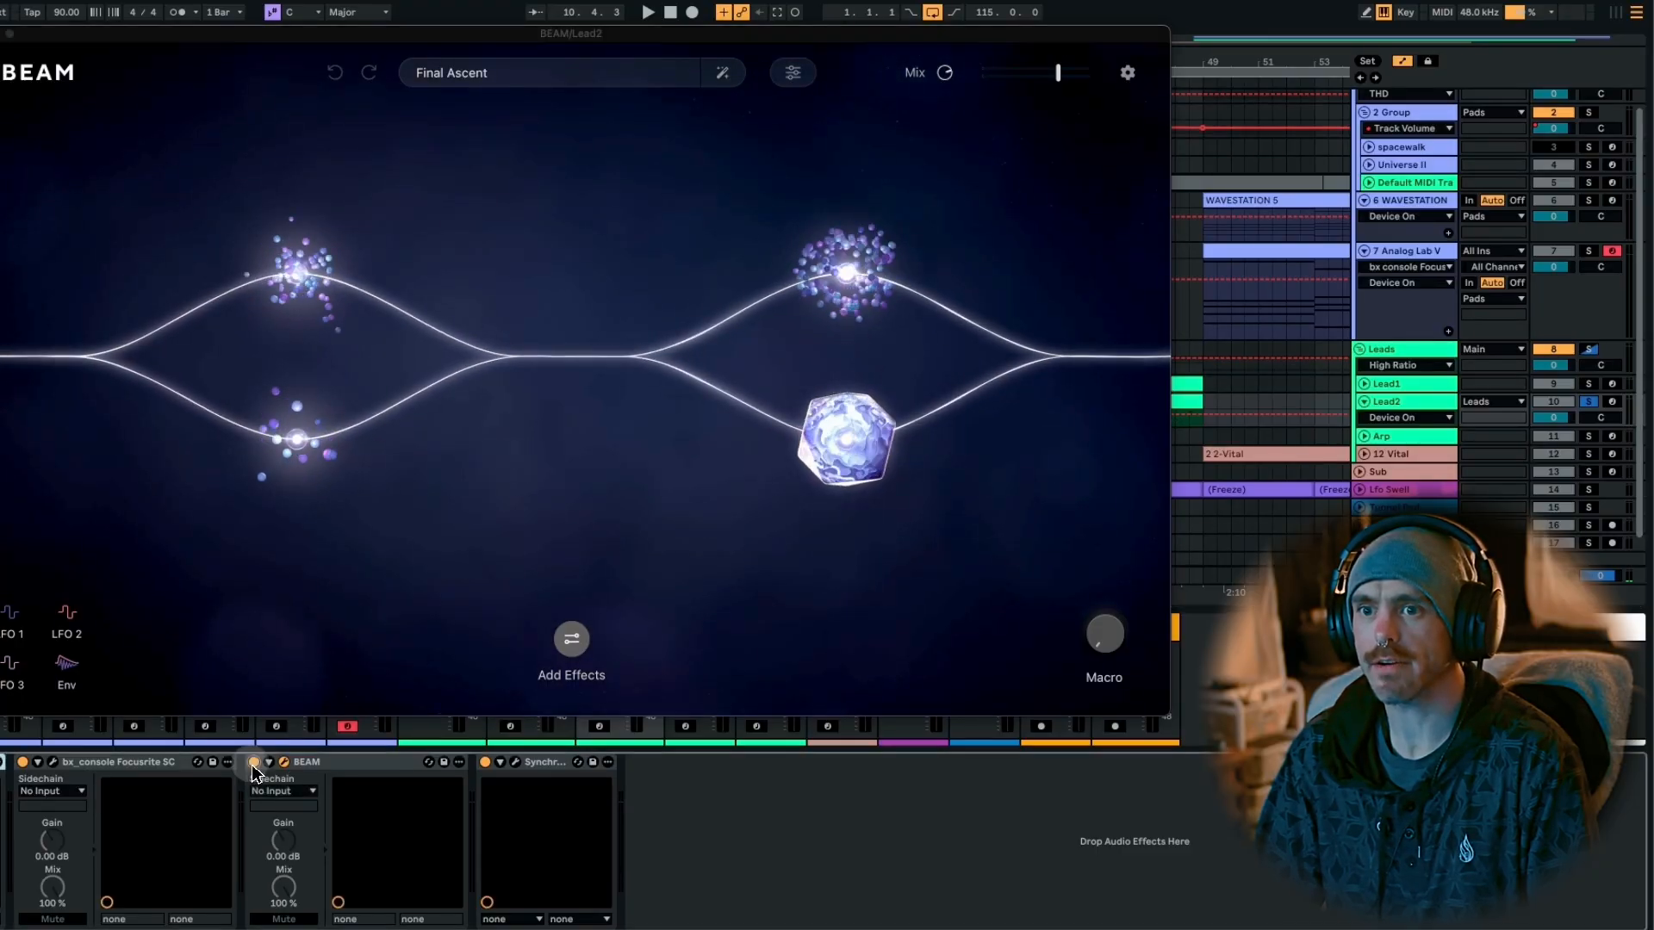
Browse BEAM's preset list around Final Ascent and close the list without loading another preset.
left_click(472, 76)
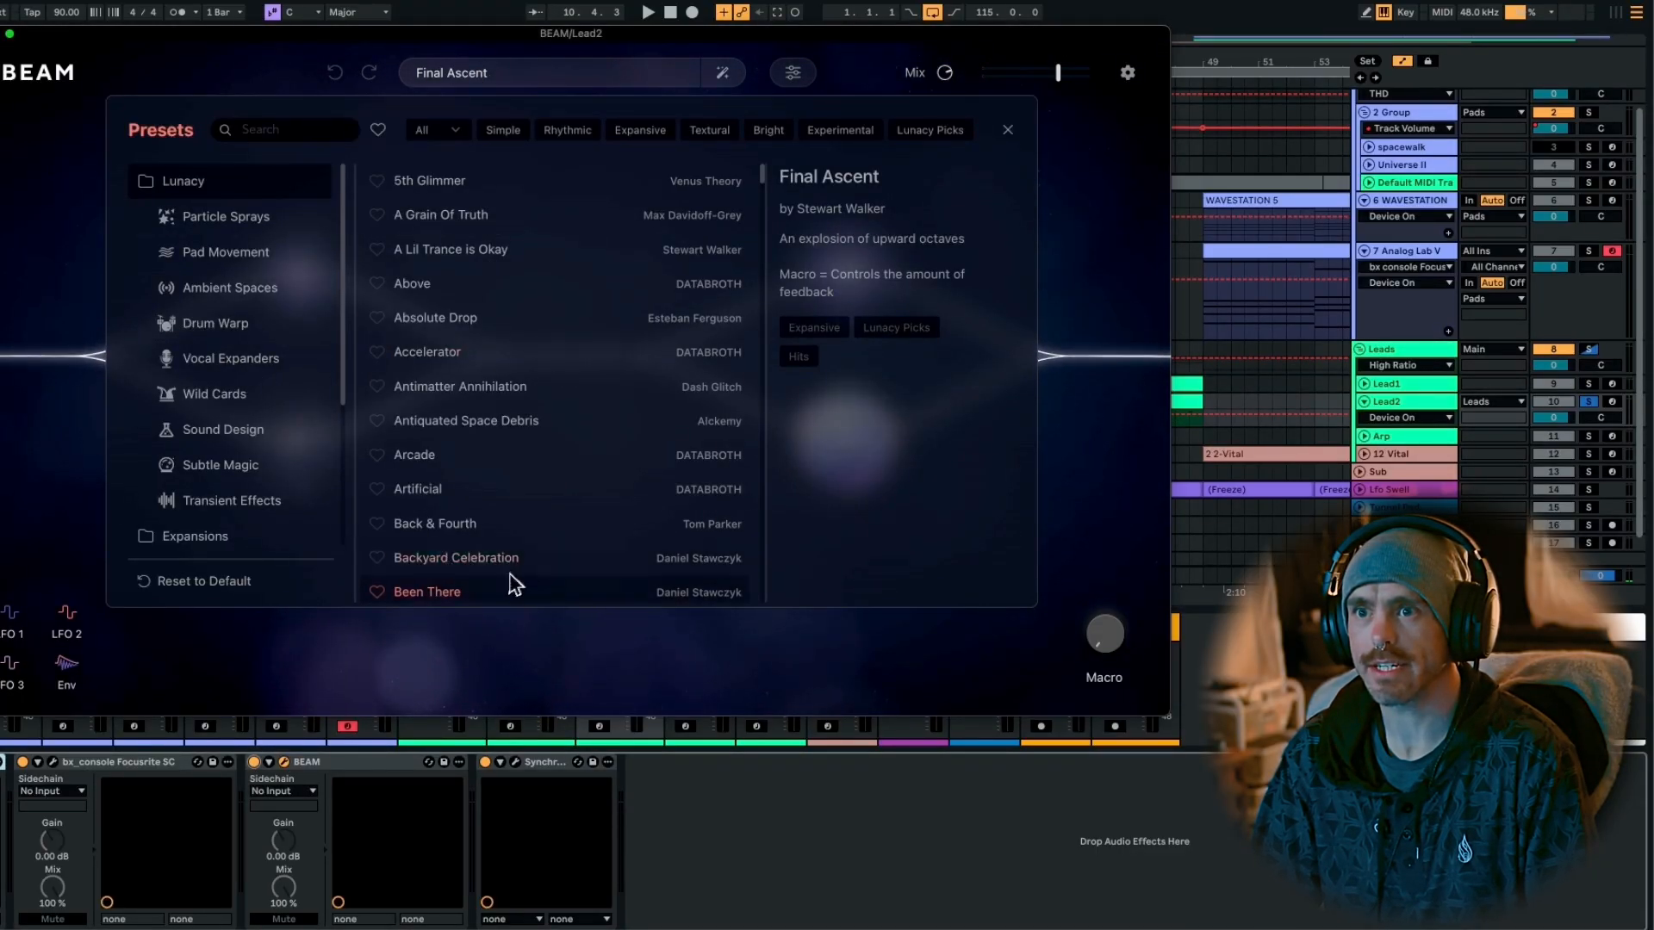
scroll(514, 560, "down", 15)
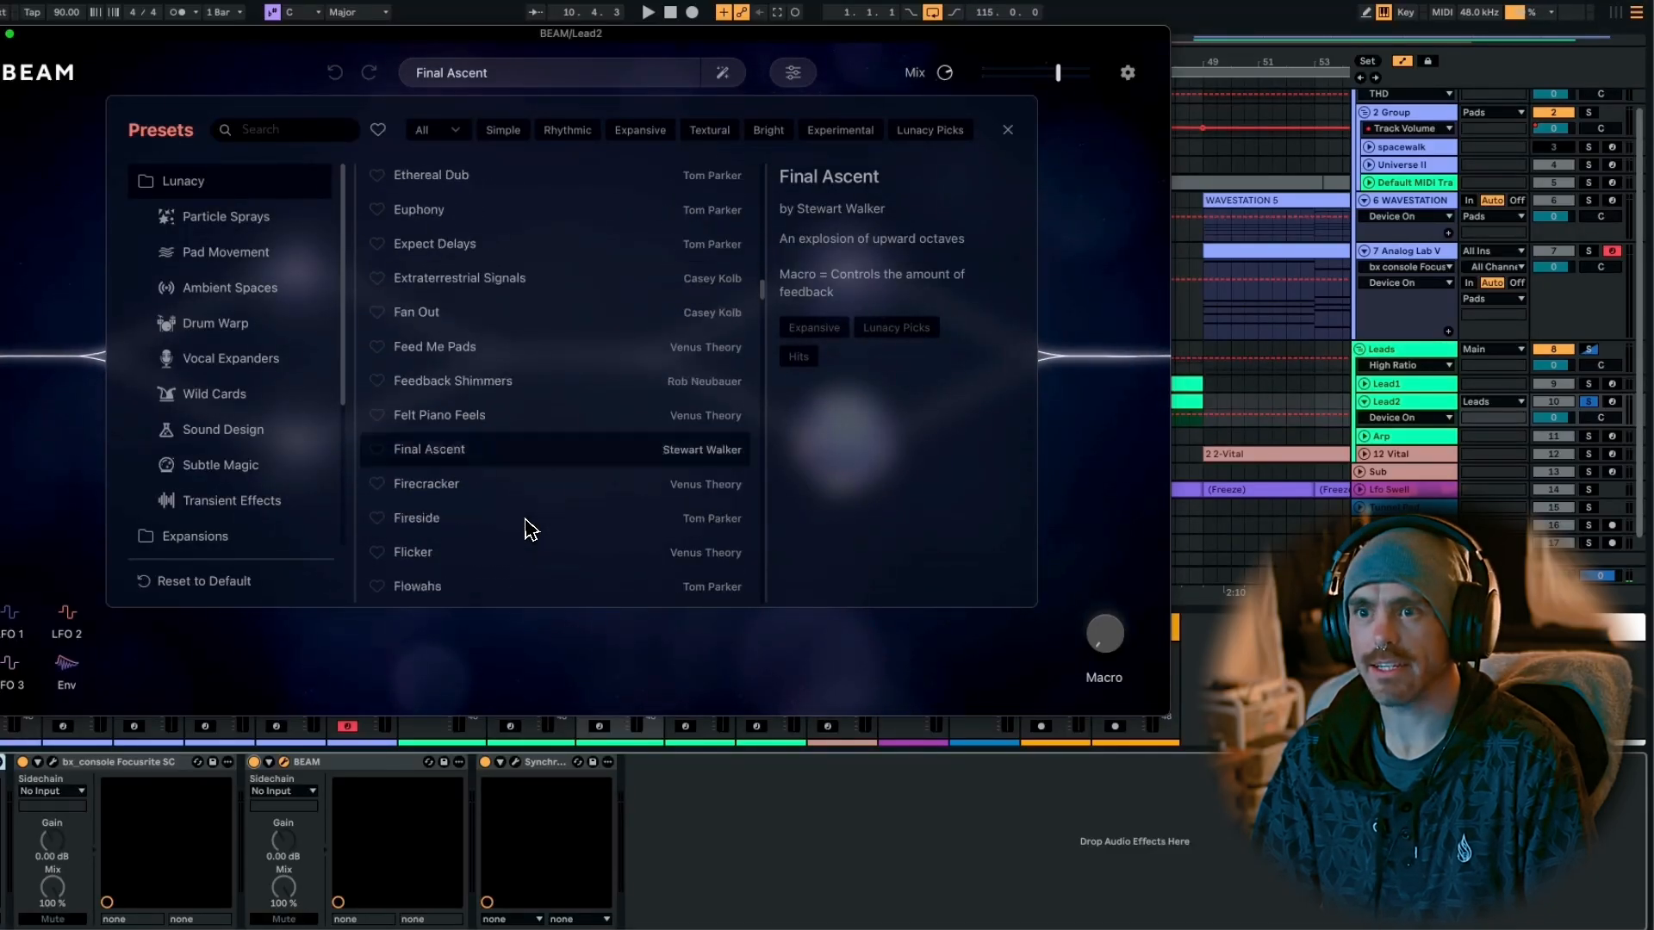
scroll(531, 529, "down", 10)
scroll(532, 529, "up", 12)
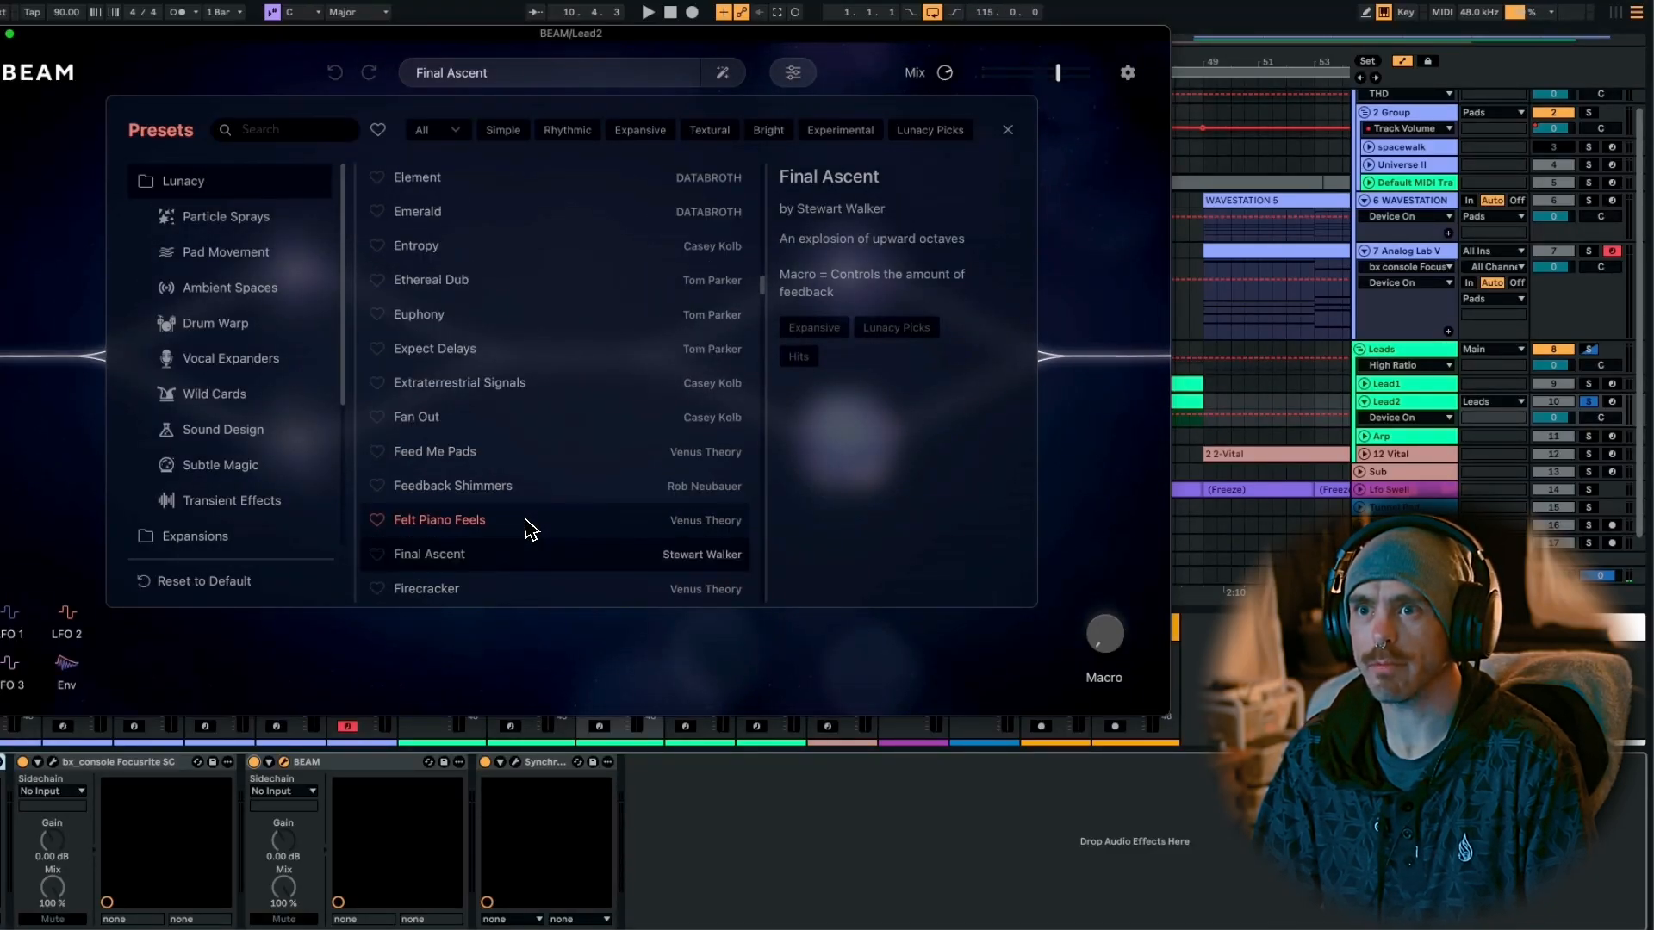
scroll(532, 529, "down", 1)
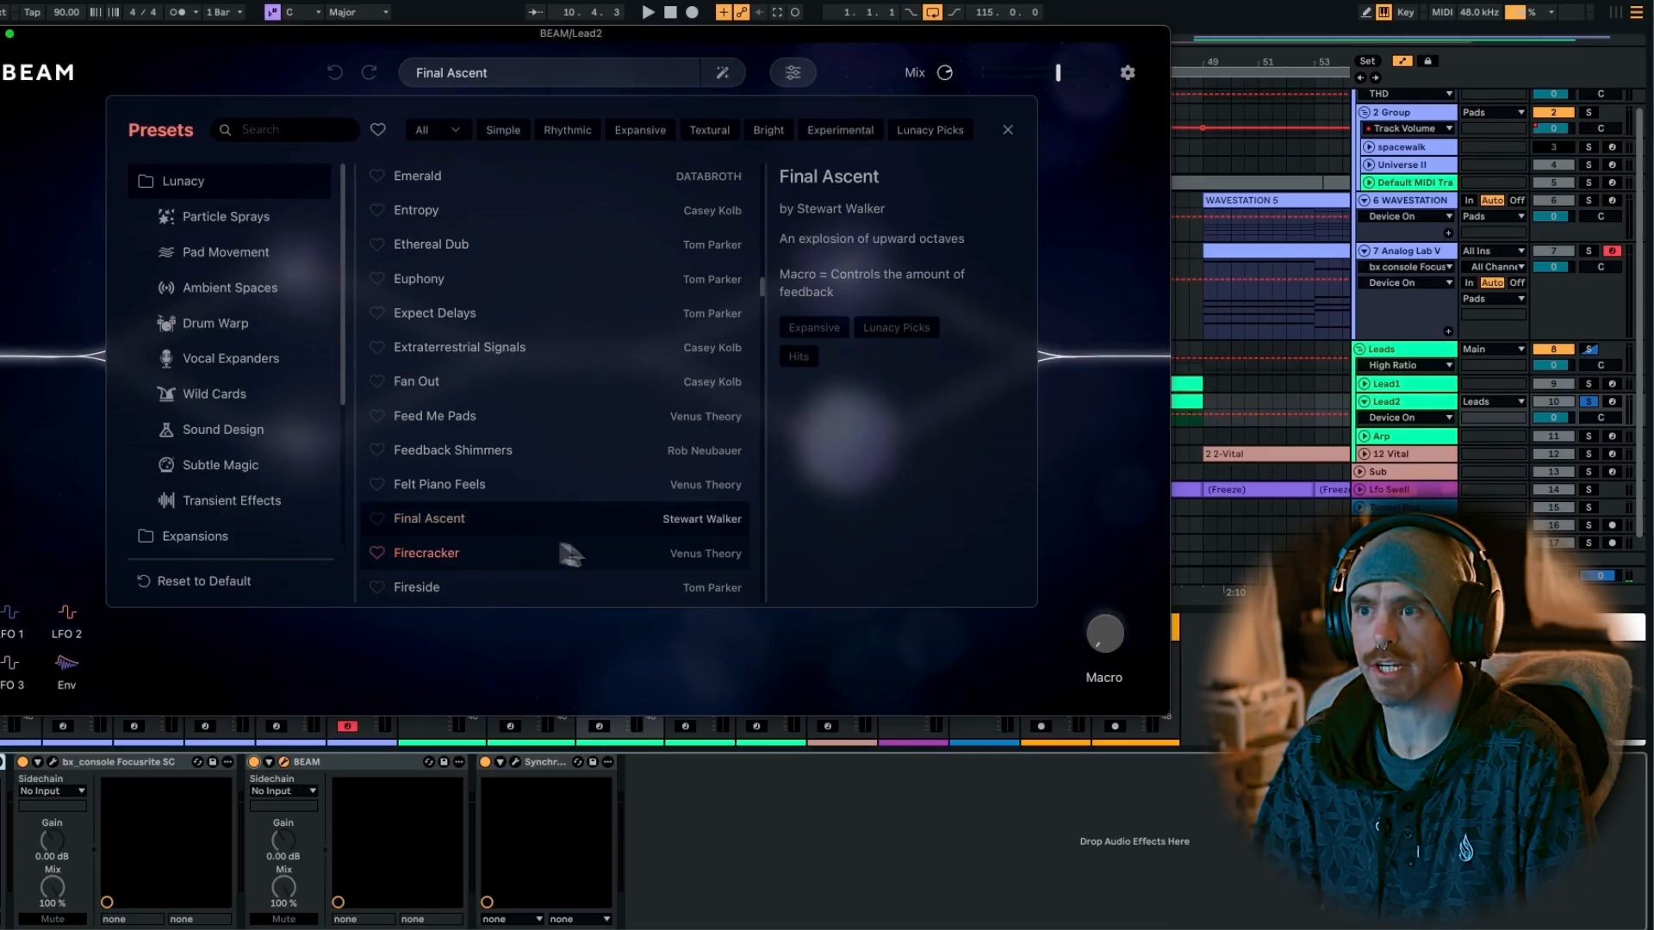
left_click(609, 649)
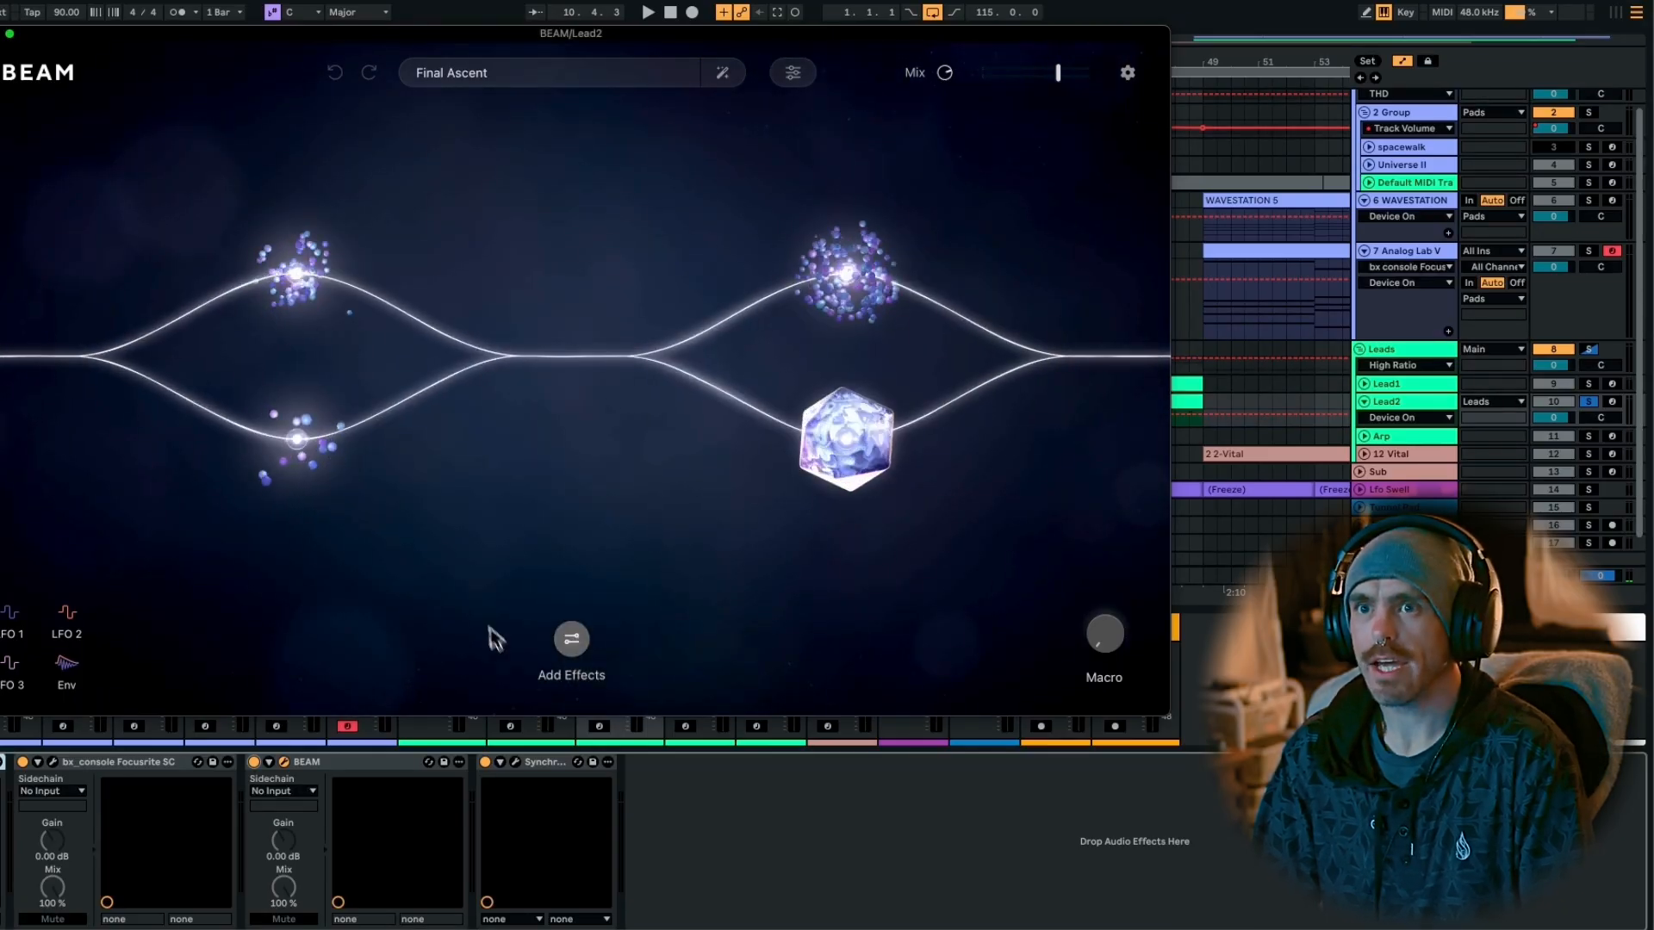
Play the soloed Lead2 part through BEAM's Final Ascent preset, moving the plugin window clear of the device chain.
left_click_drag(358, 44, 557, 333)
left_click_drag(409, 369, 414, 371)
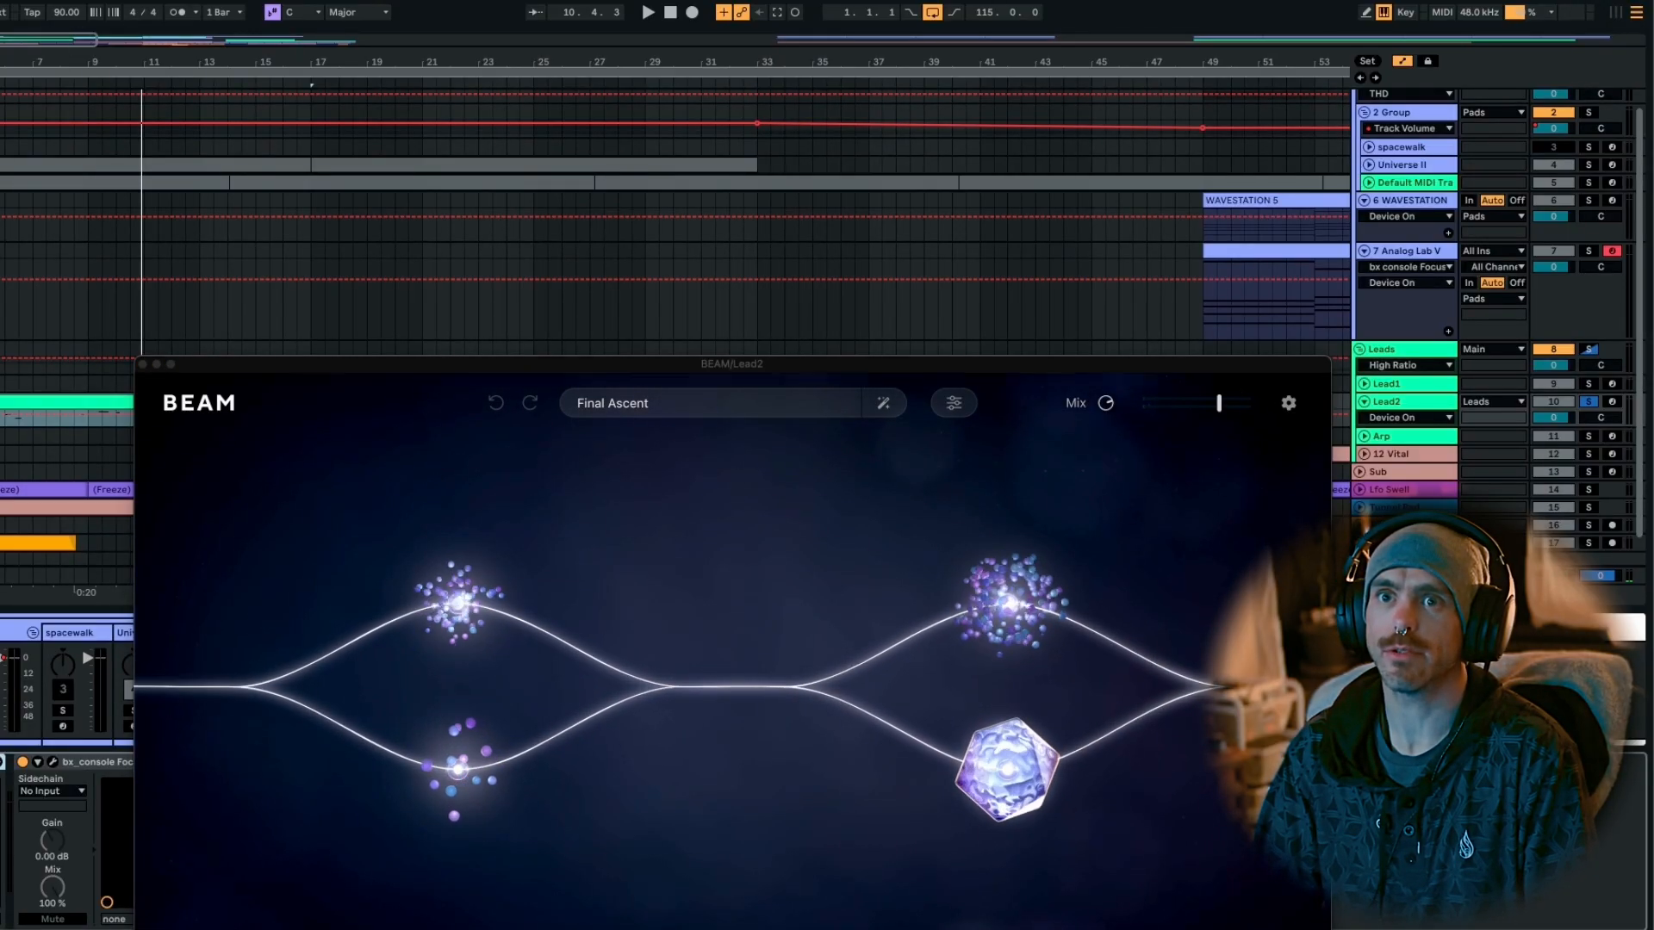
key("space")
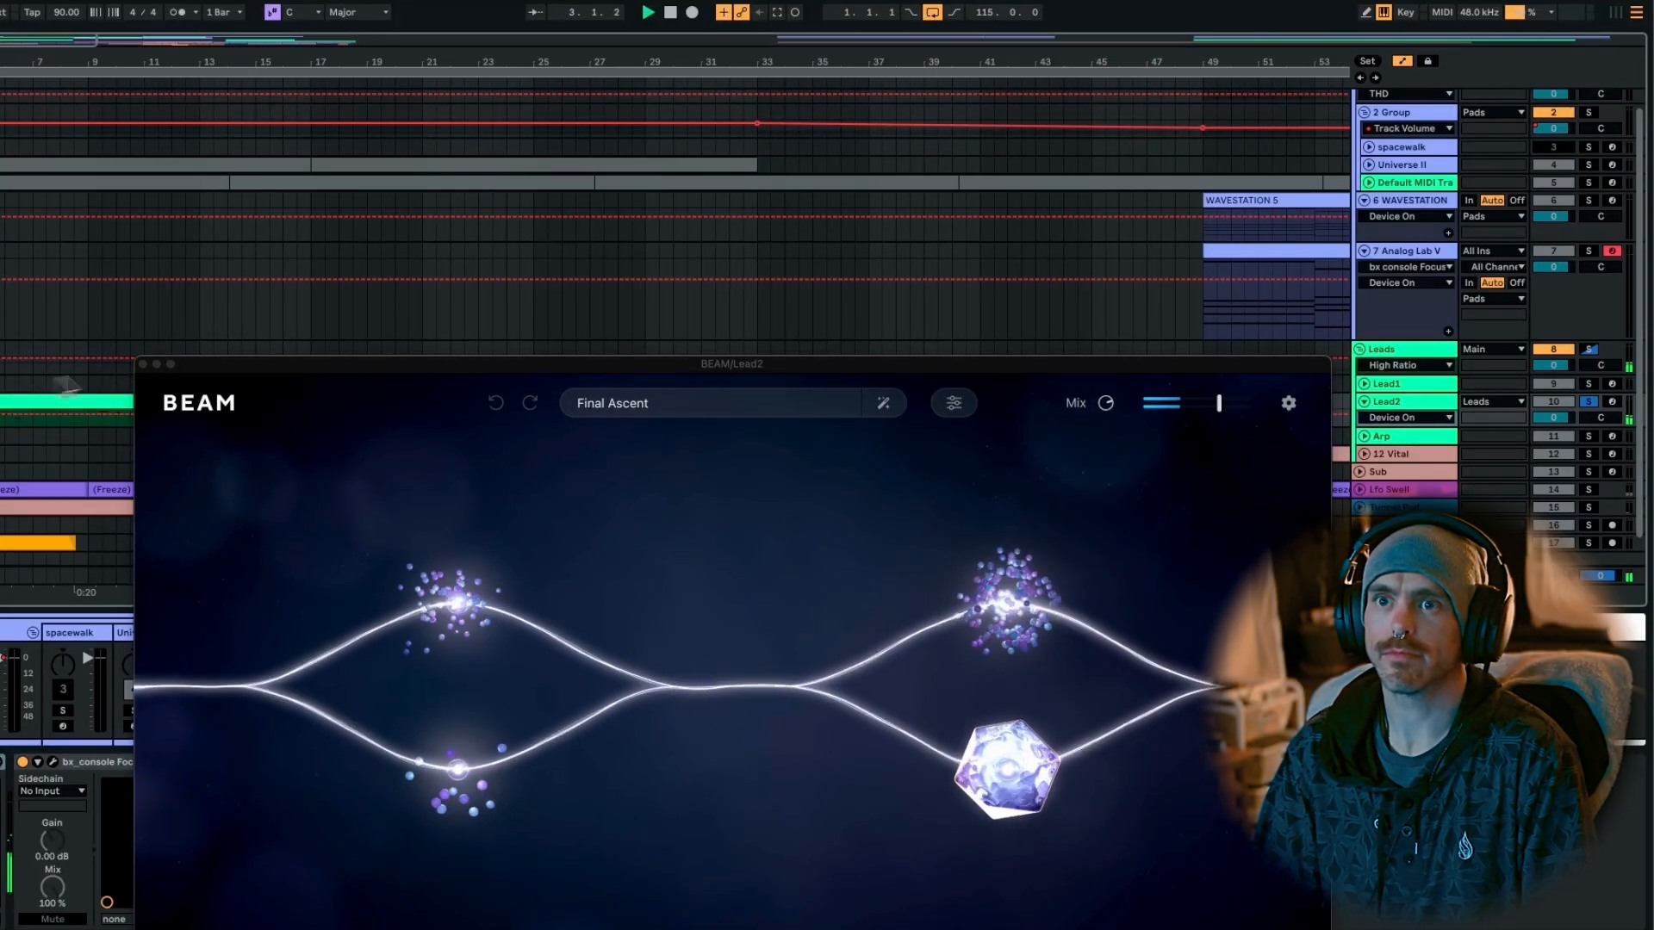
left_click_drag(241, 363, 273, 42)
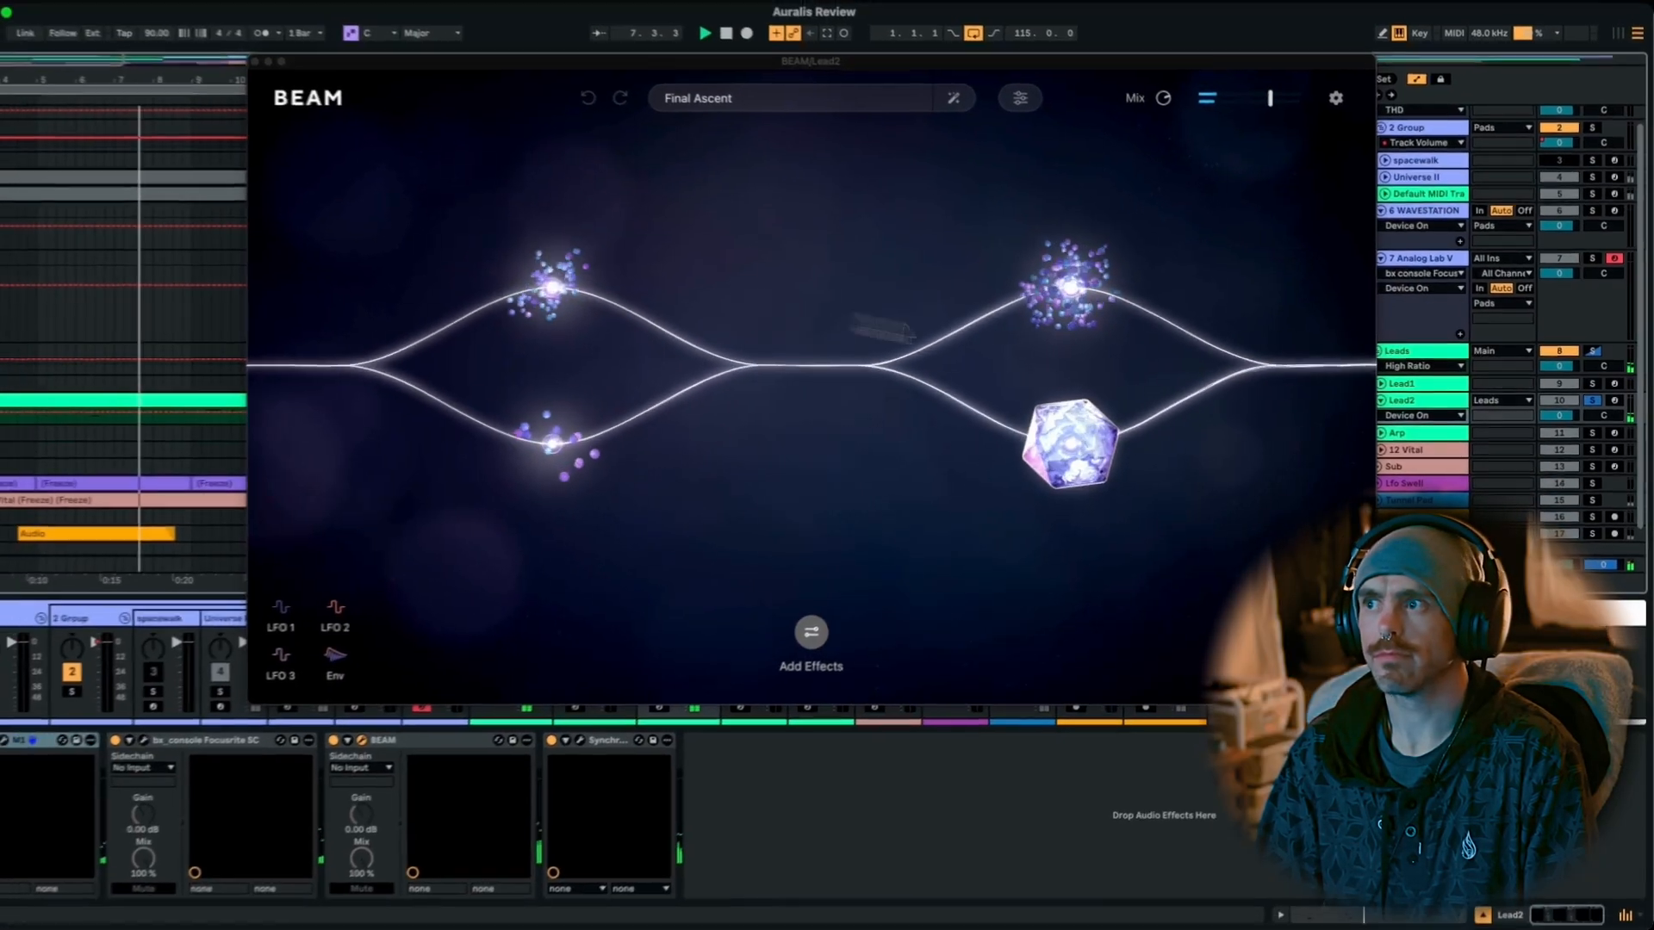
Unfold and enlarge the Lead2 and Lead1 tracks to show their MIDI notes, with the BEAM window closed.
left_click_drag(1416, 425, 1418, 526)
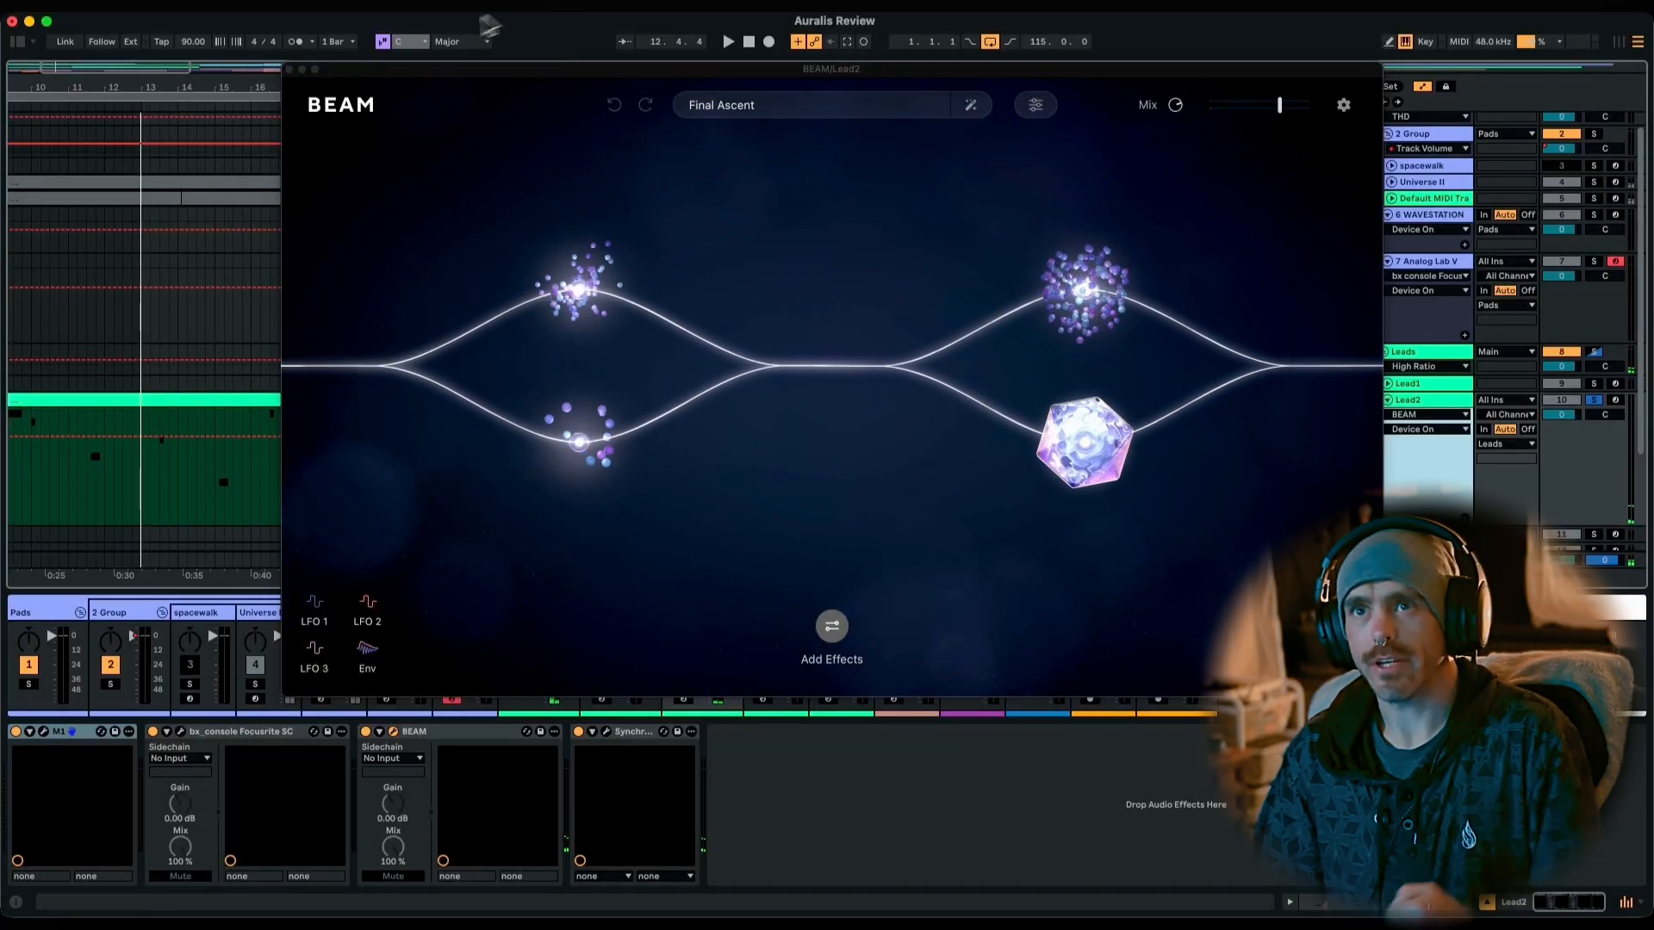
left_click(289, 69)
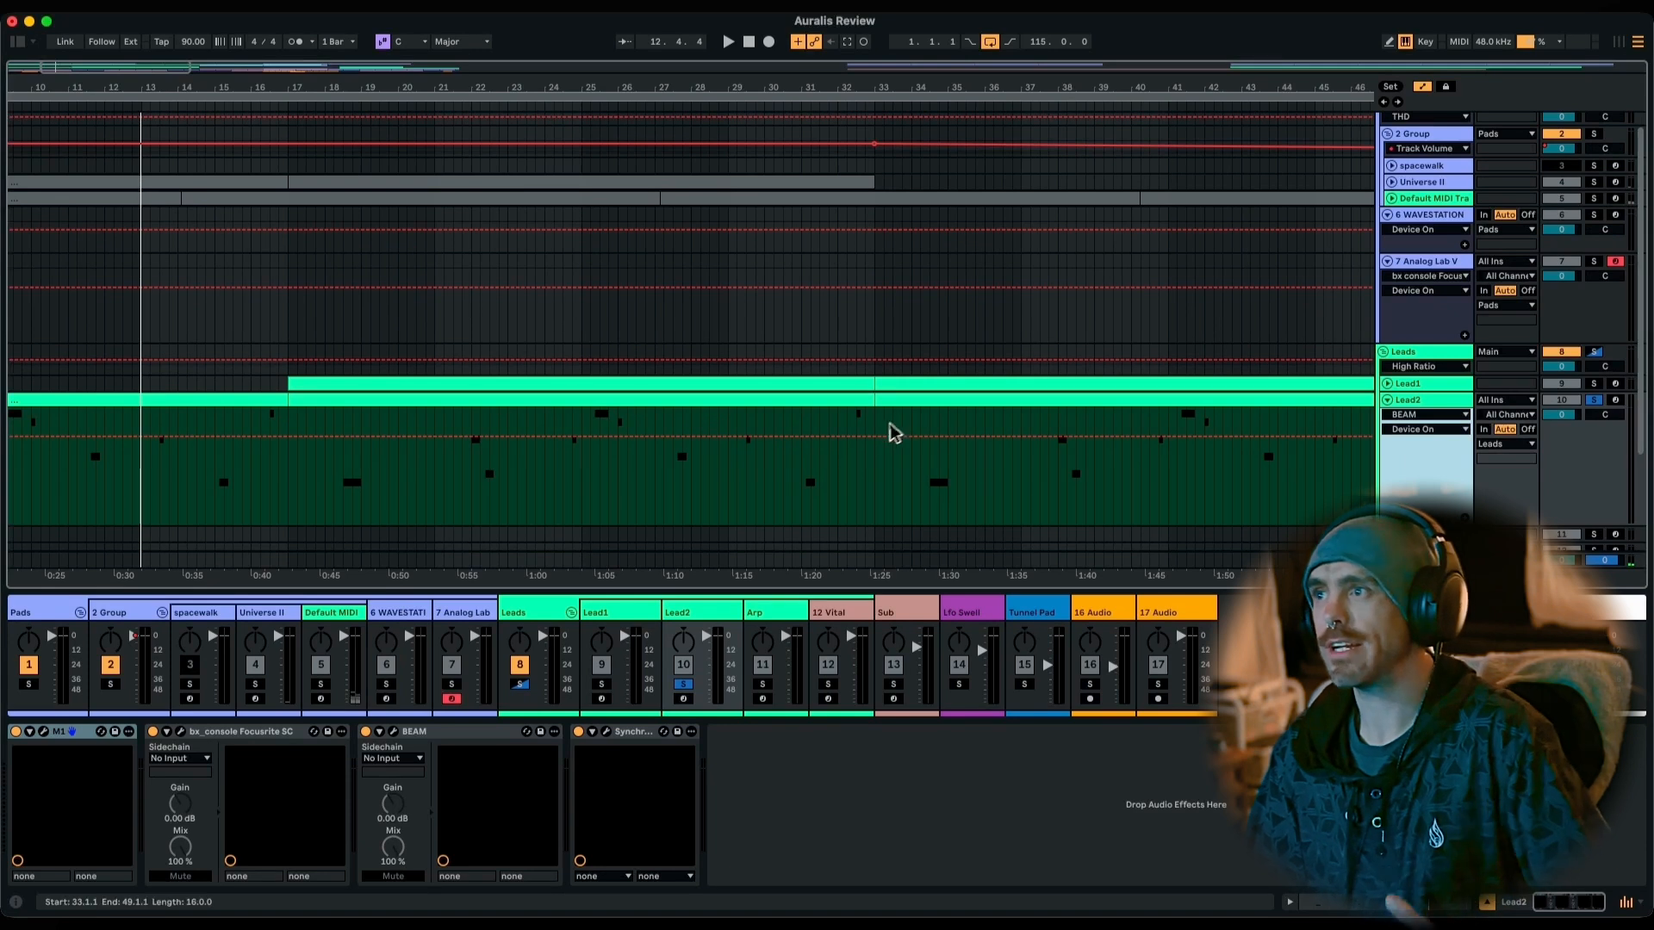
left_click(1386, 385)
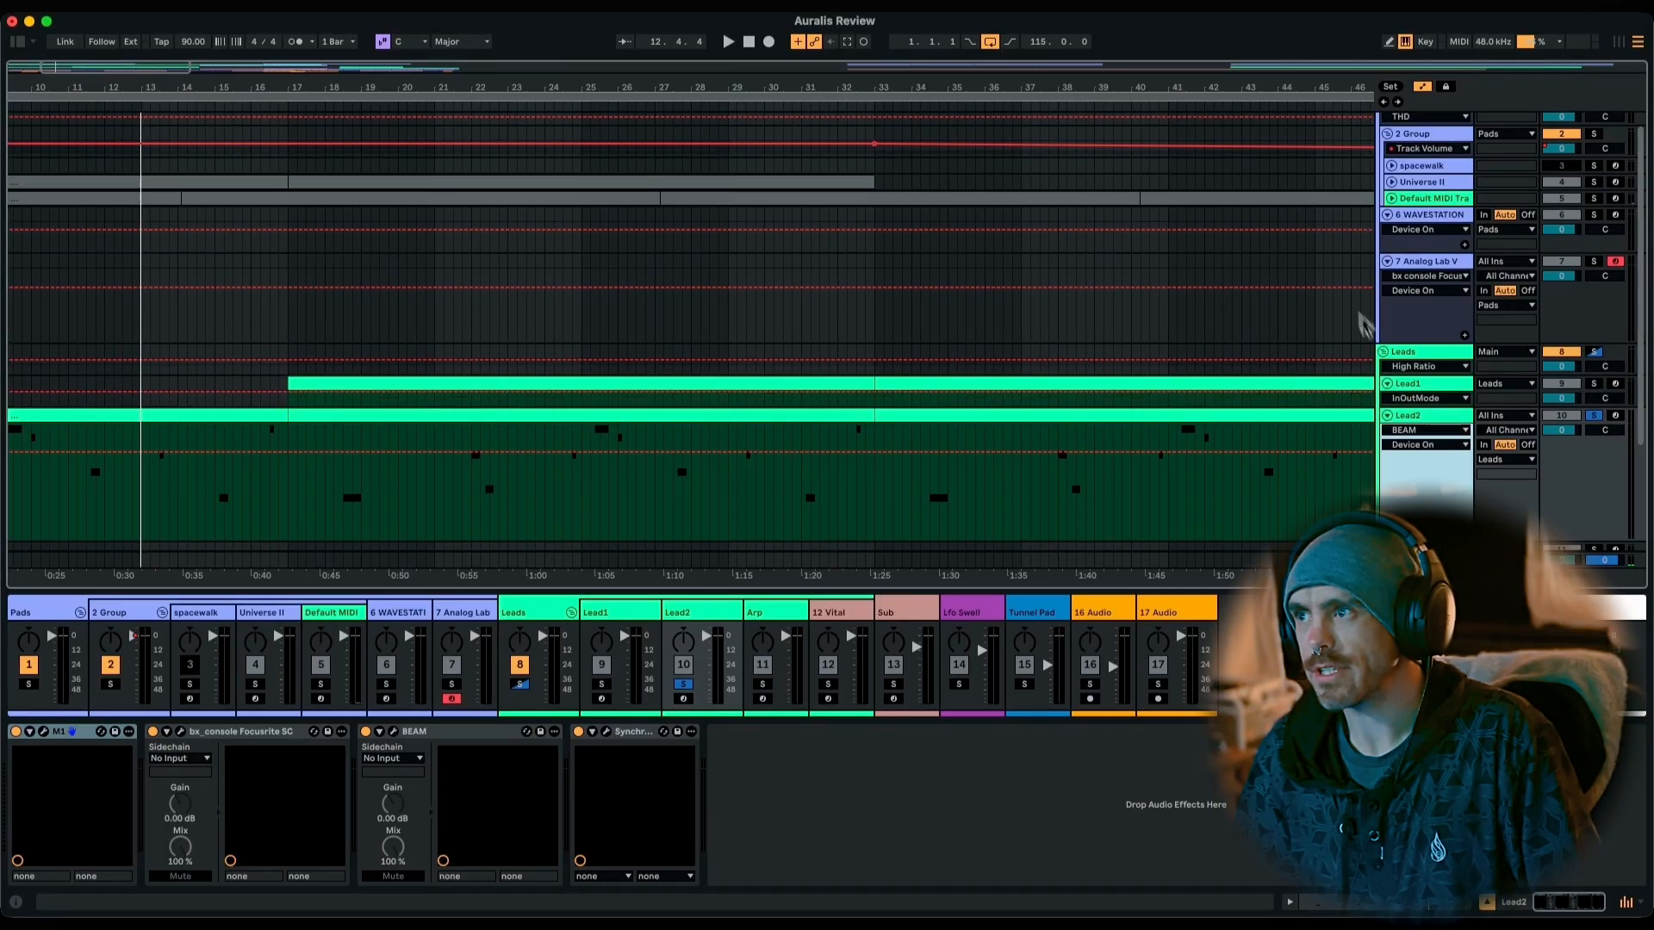
left_click_drag(1421, 412, 1413, 510)
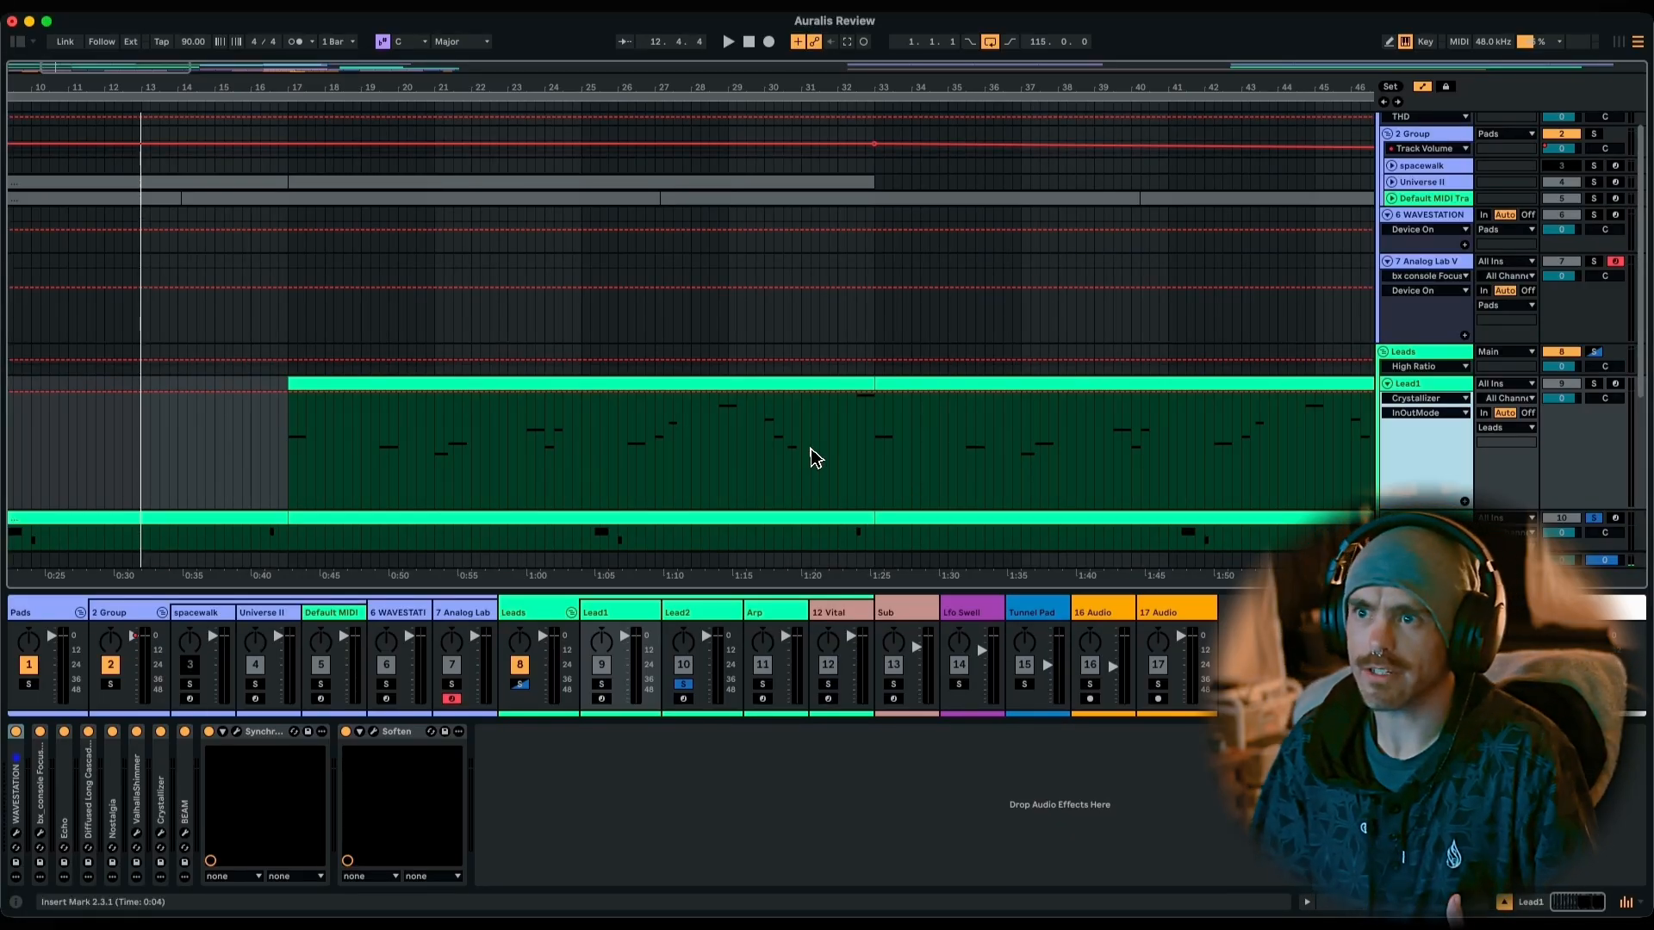
Solo Lead1 in place of Lead2 and open its Korg WAVESTATION with the sound browser in Search view.
scroll(815, 458, "down", 5)
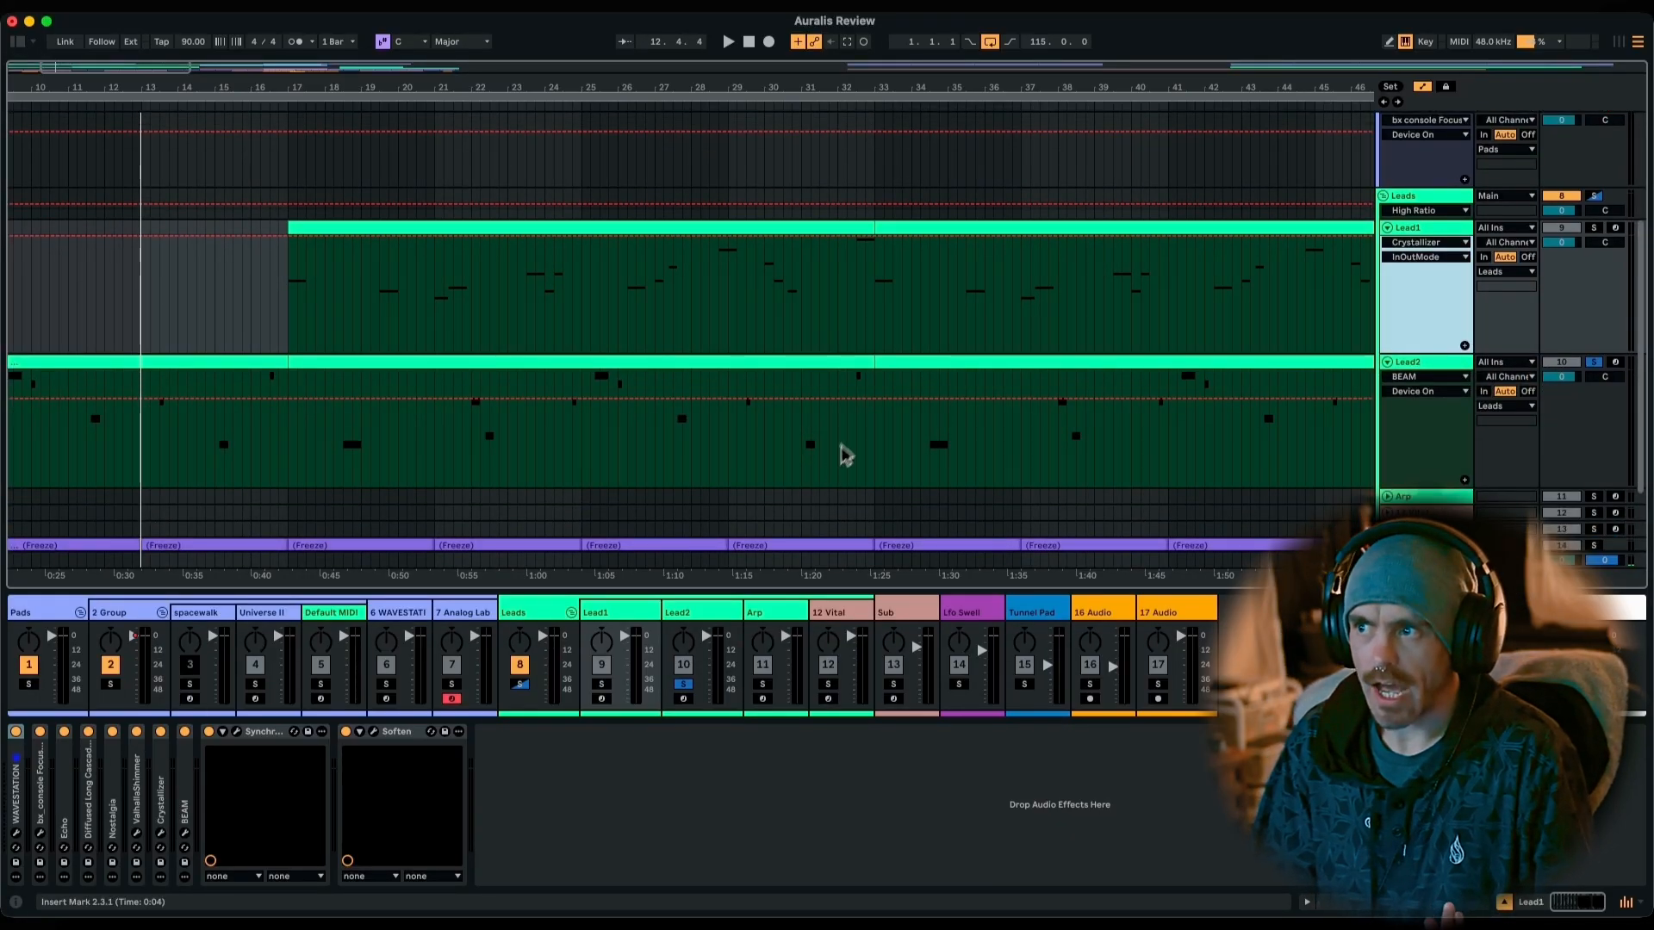
scroll(845, 455, "down", 1)
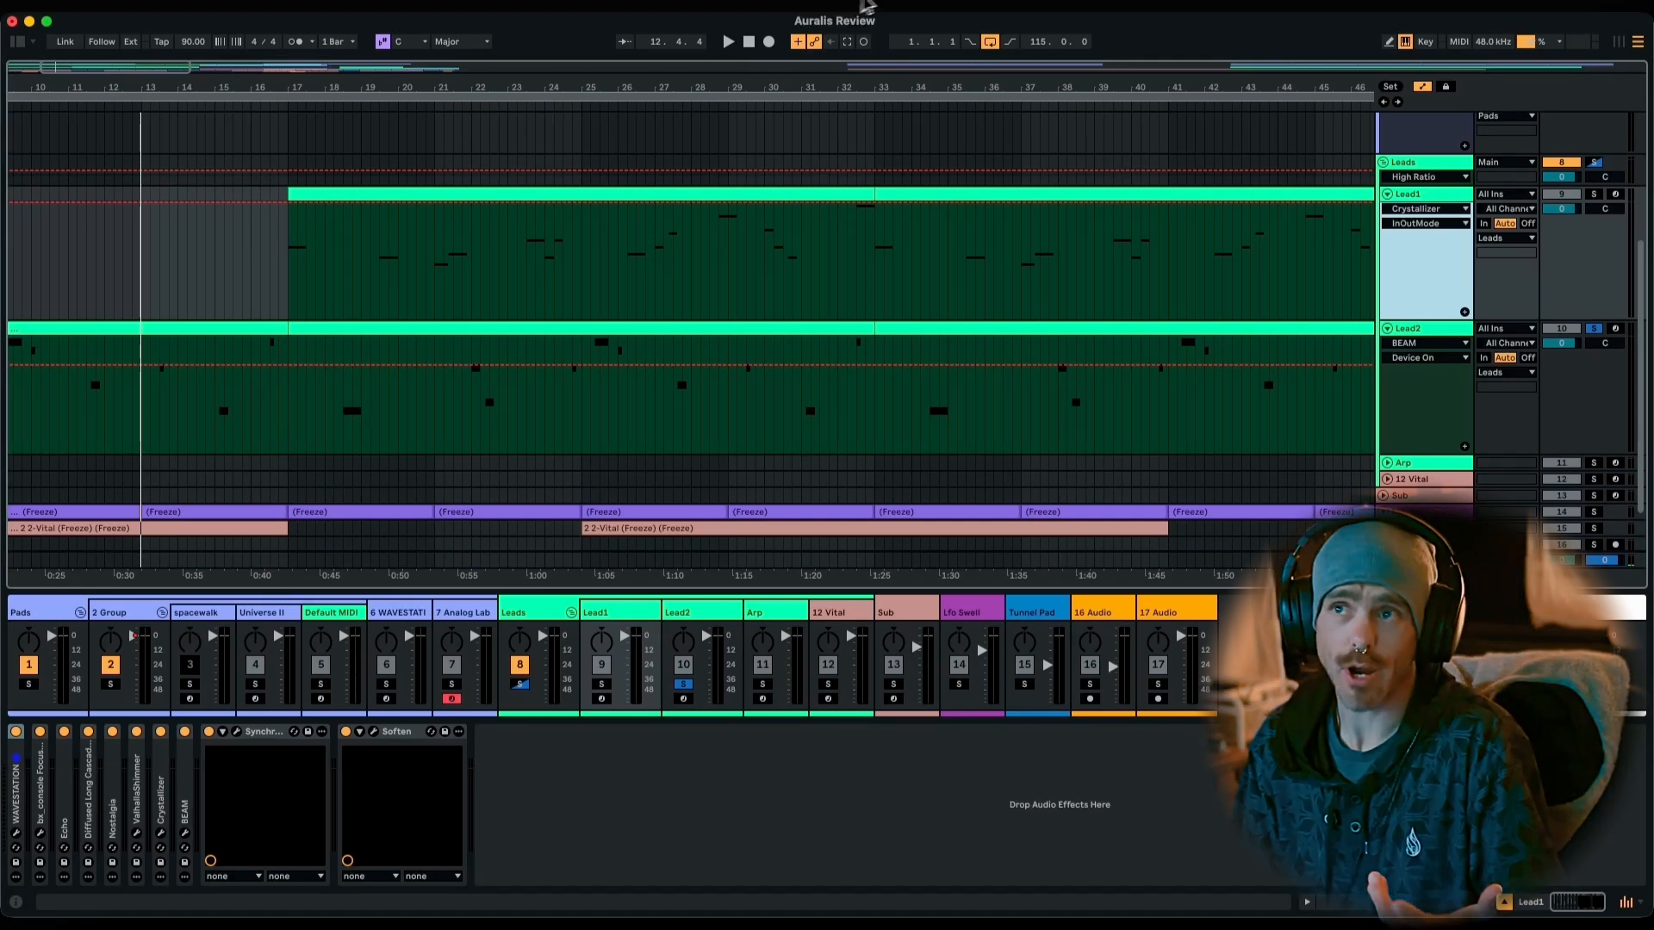
scroll(759, 91, "down", 8)
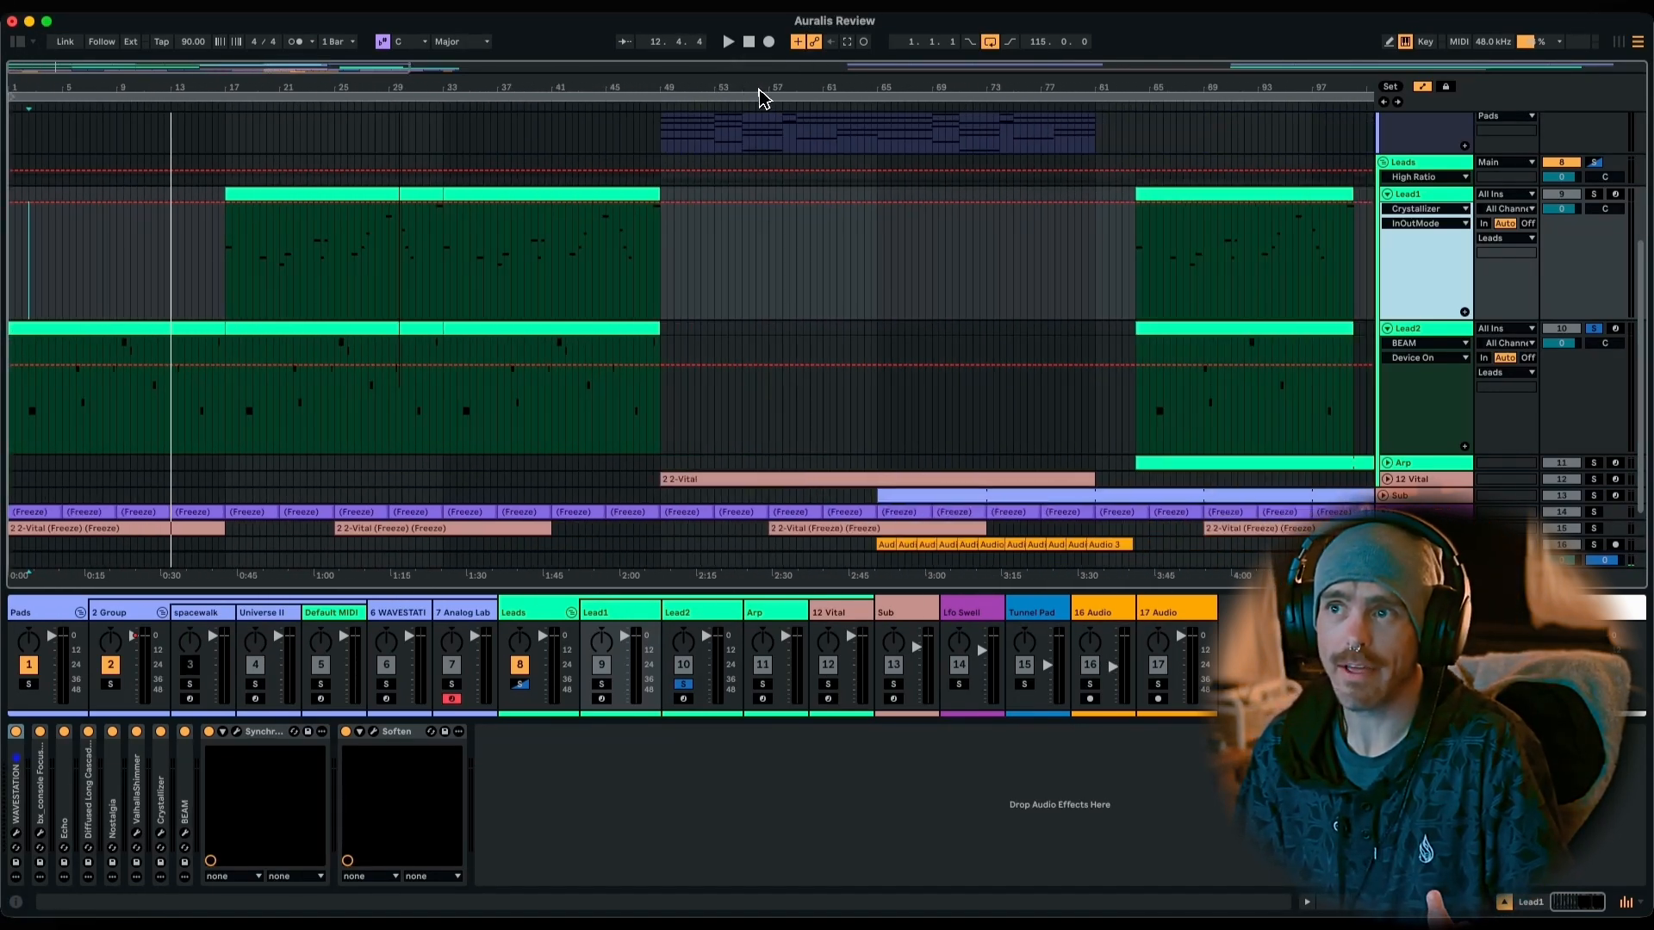
scroll(396, 384, "up", 3)
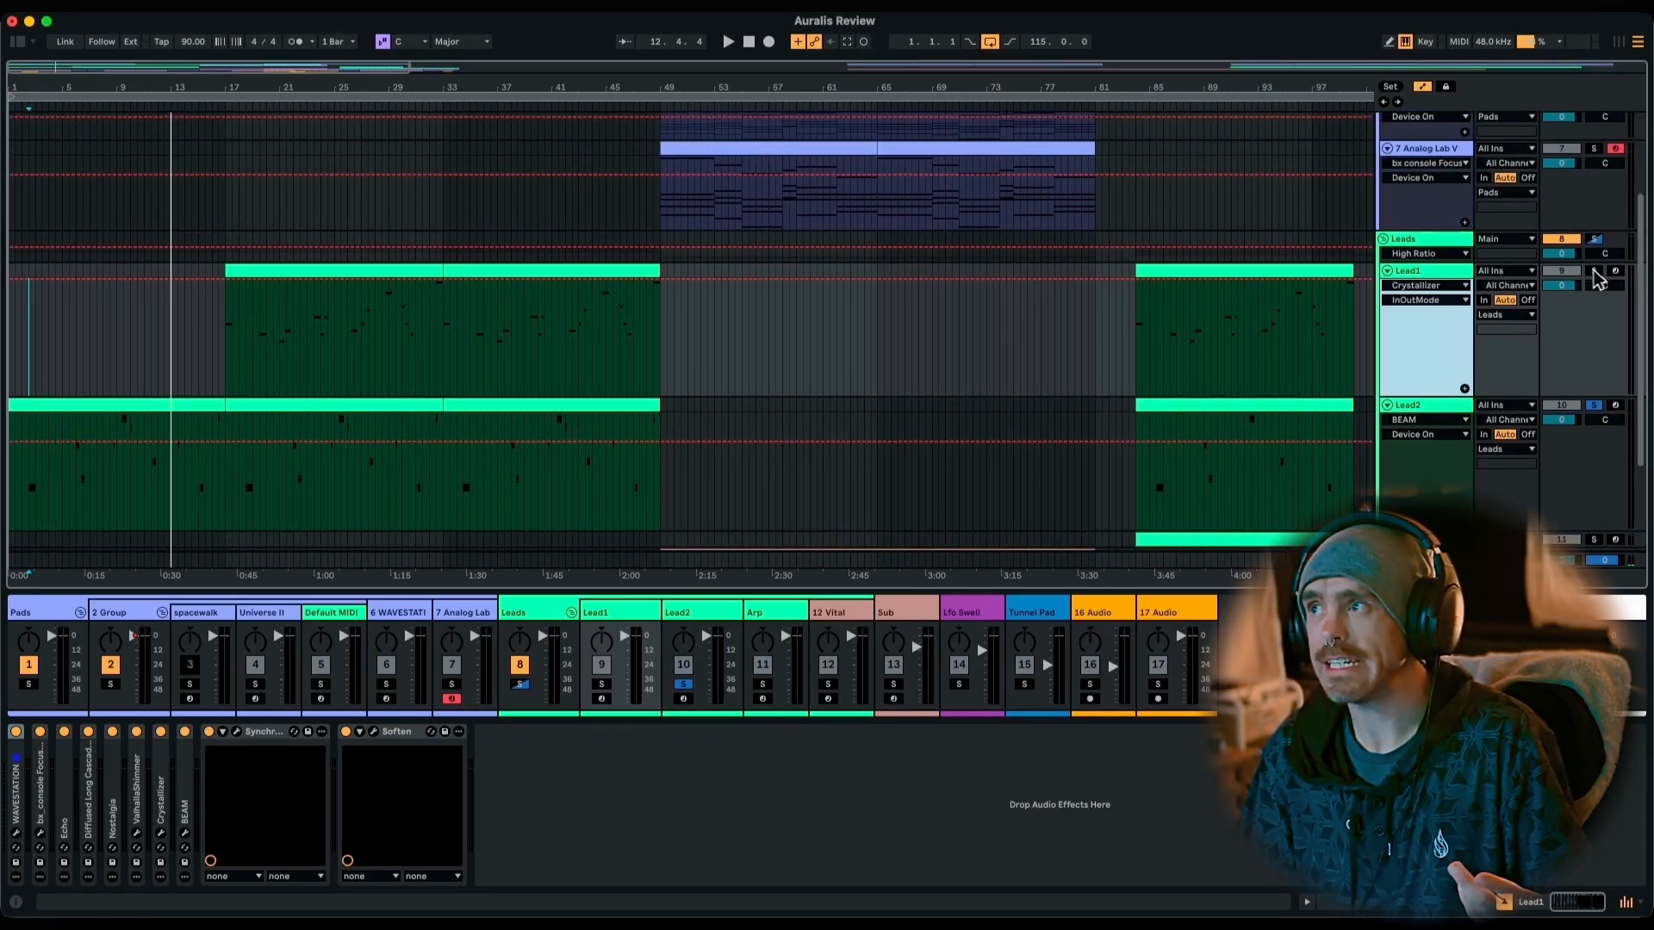
left_click(1594, 271)
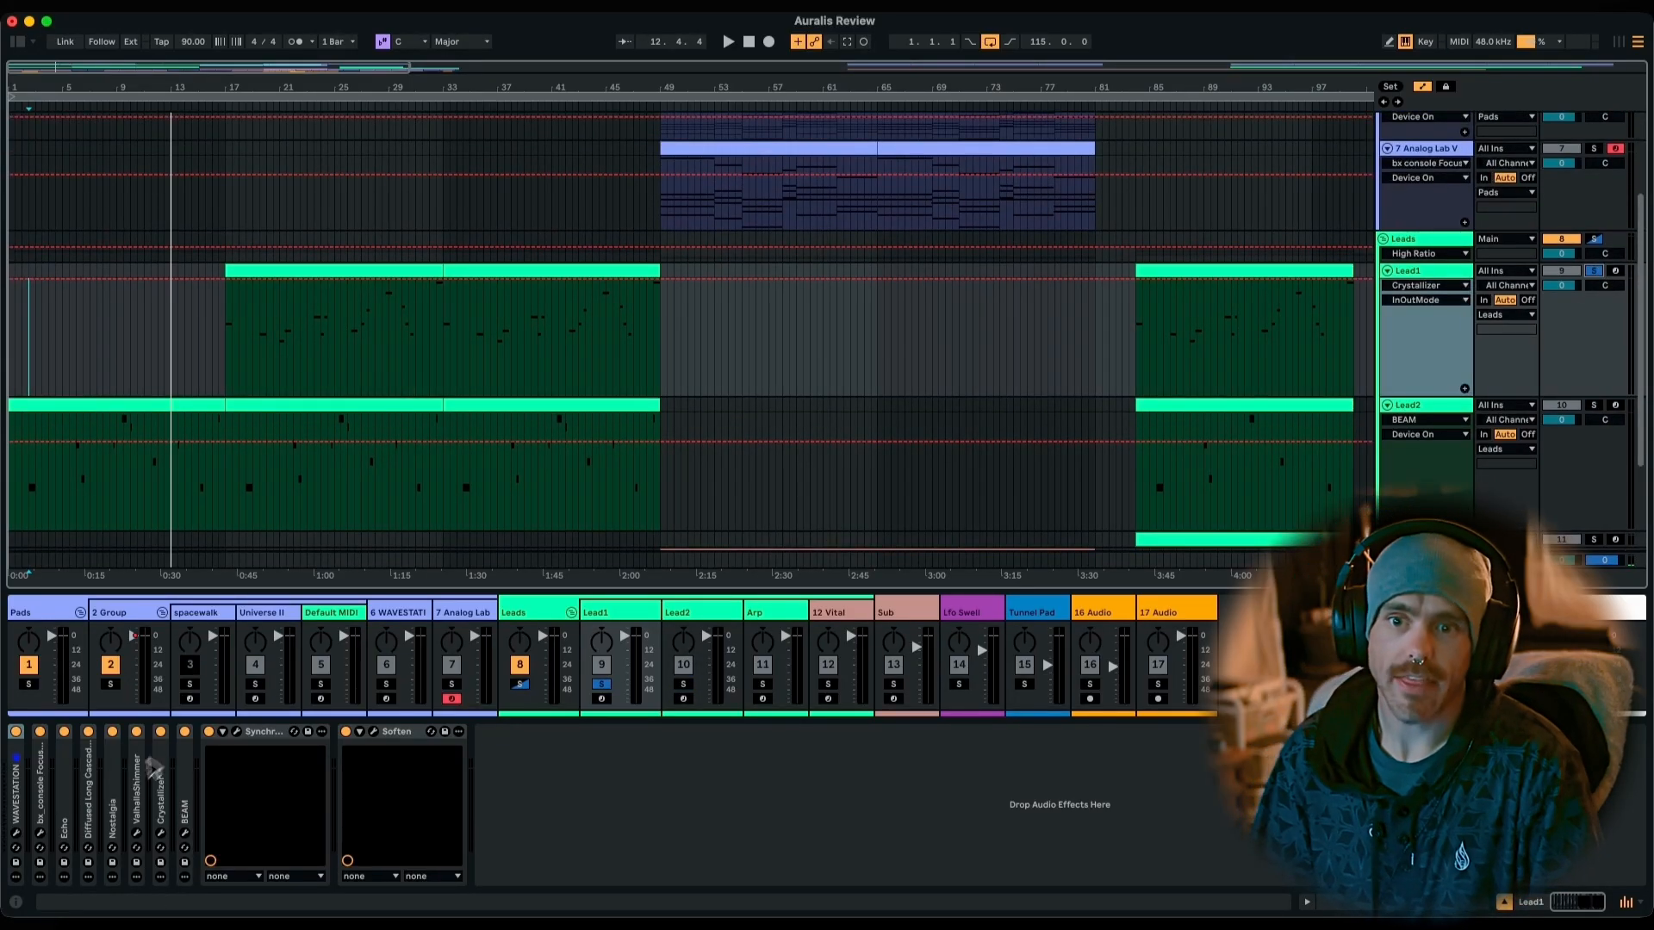
left_click(17, 835)
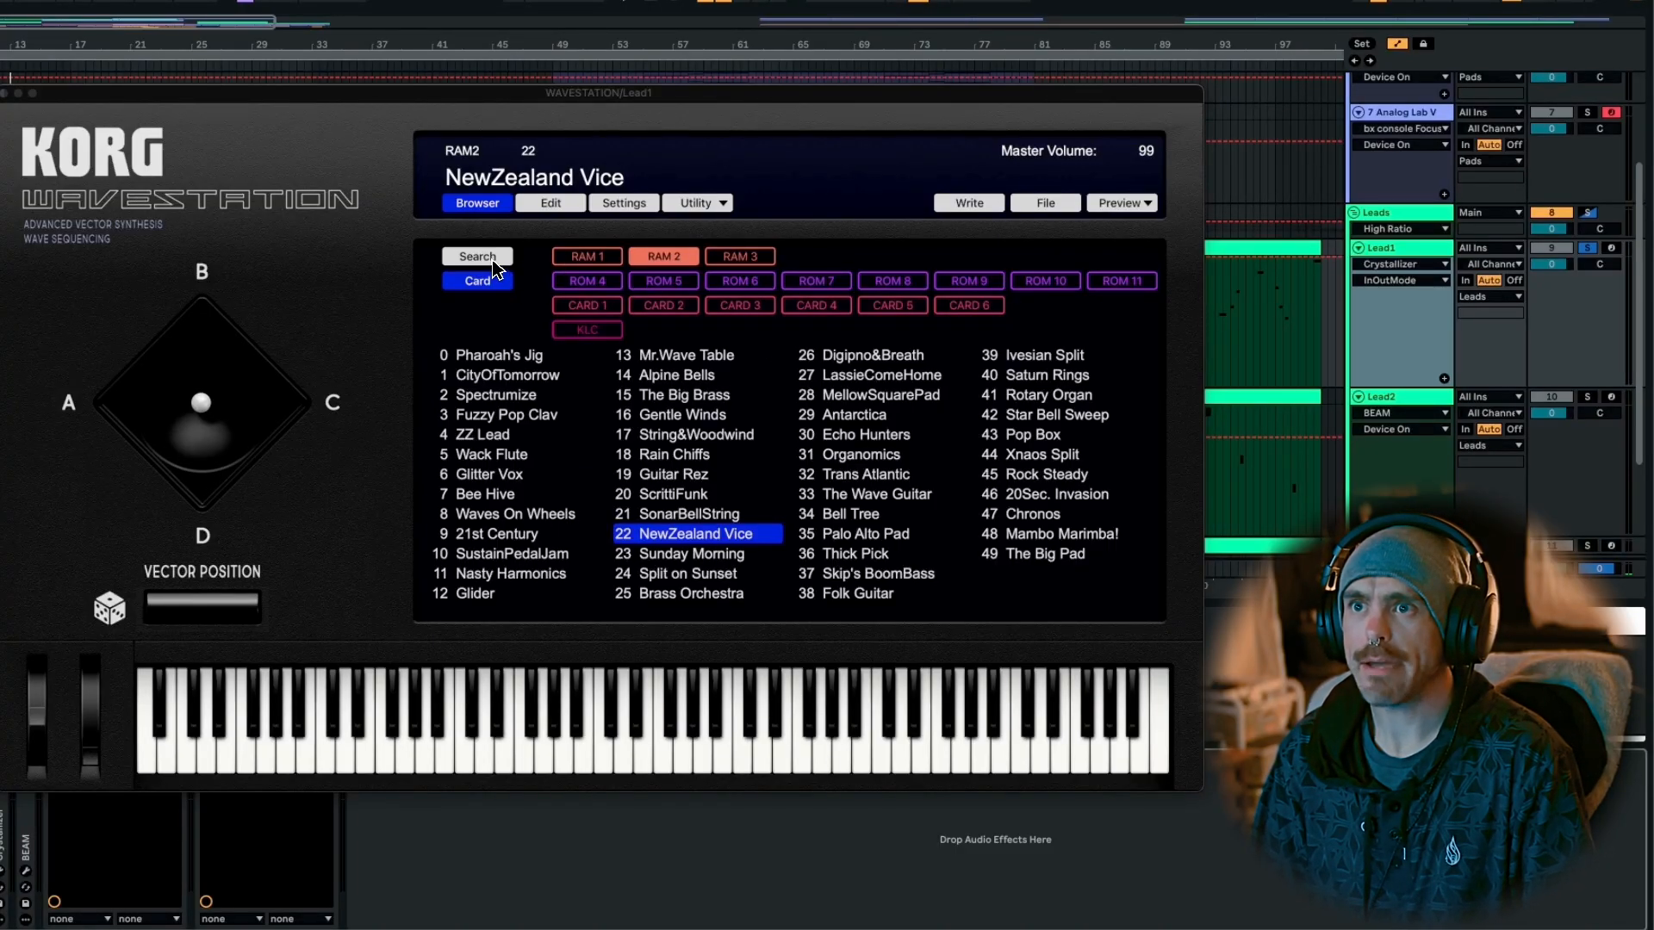
left_click(479, 257)
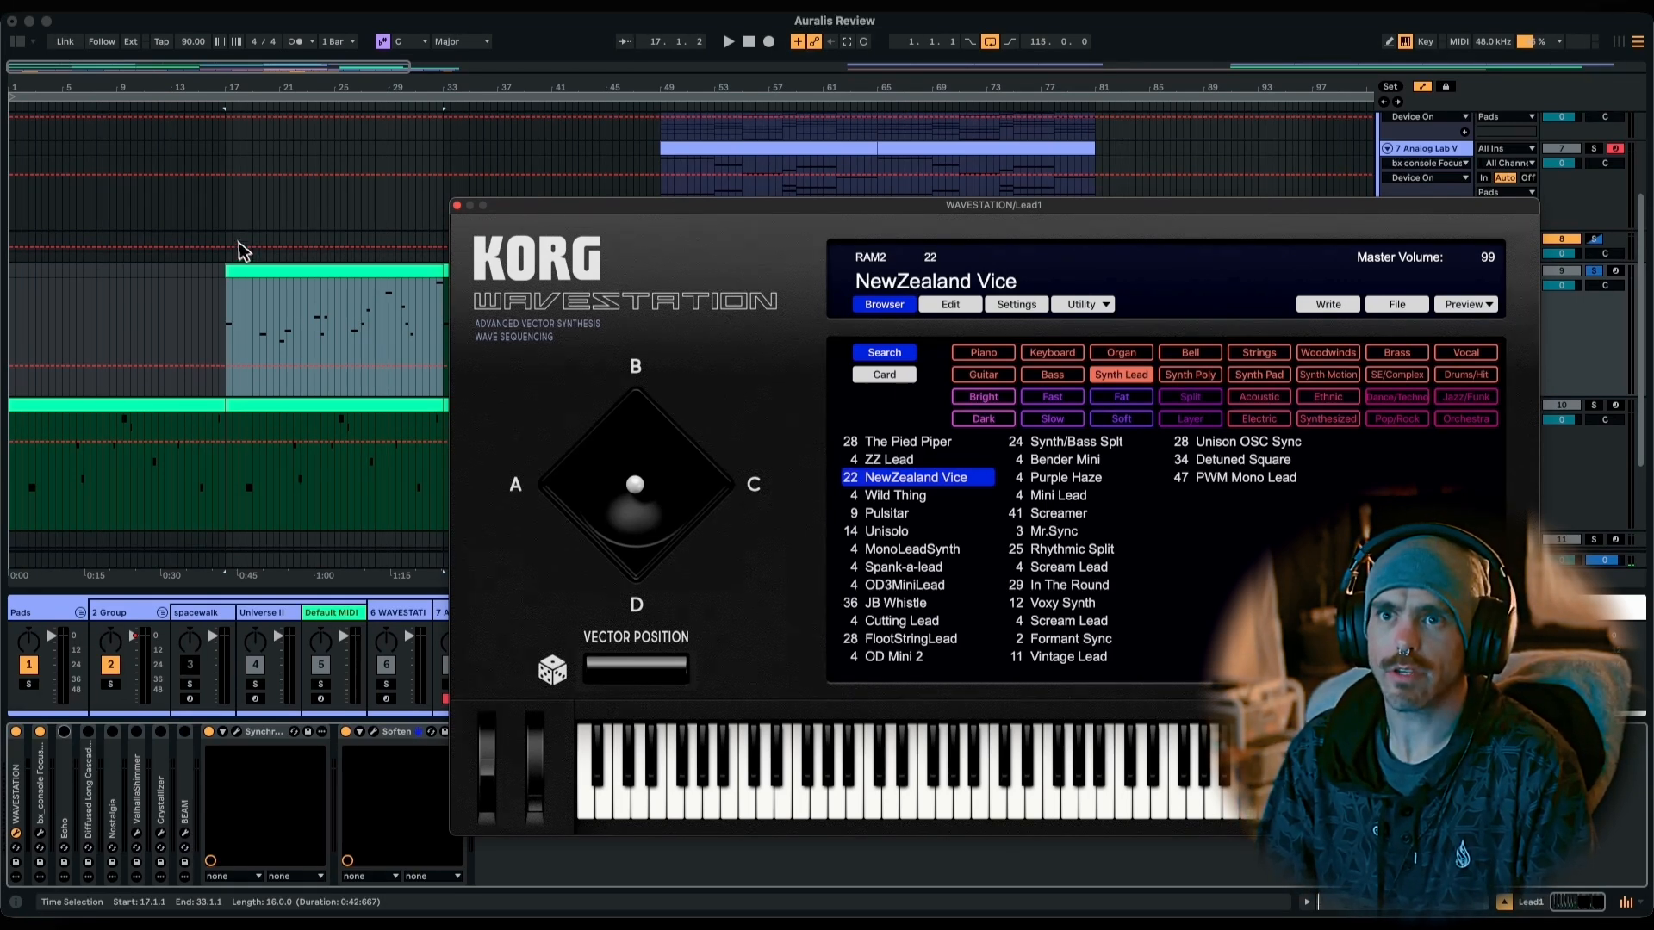
Play the Lead1 clip from bar 17 and nudge the WAVESTATION's vector joystick slightly up toward C.
left_click(263, 94)
scroll(264, 92, "right", 5)
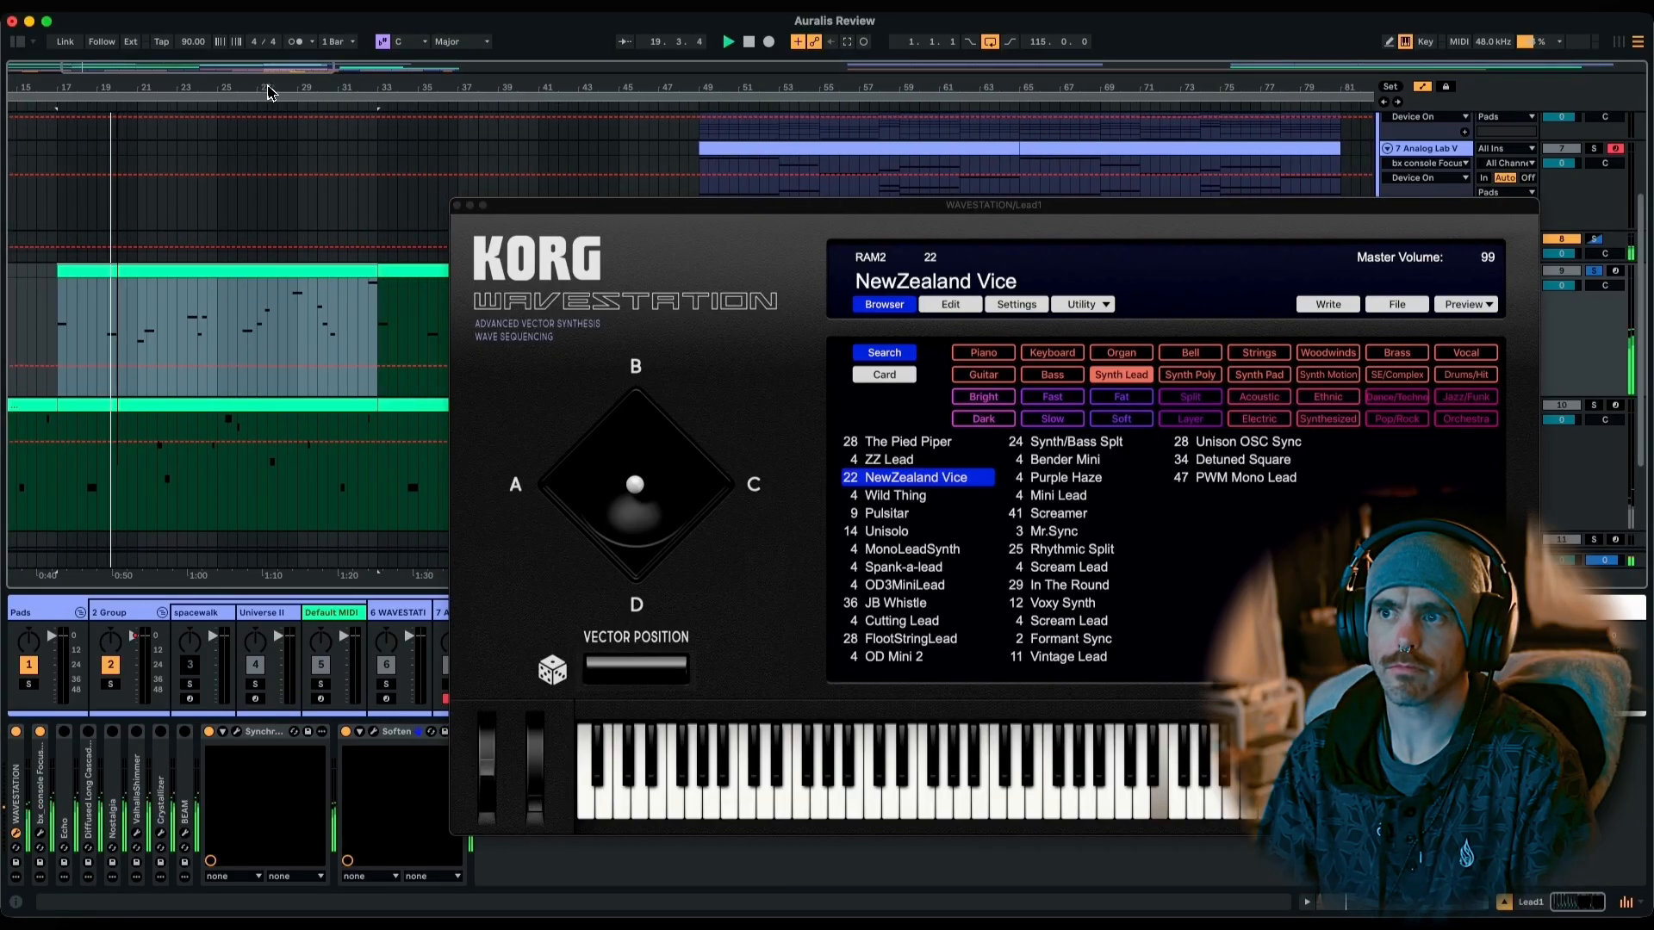
left_click_drag(648, 212, 503, 63)
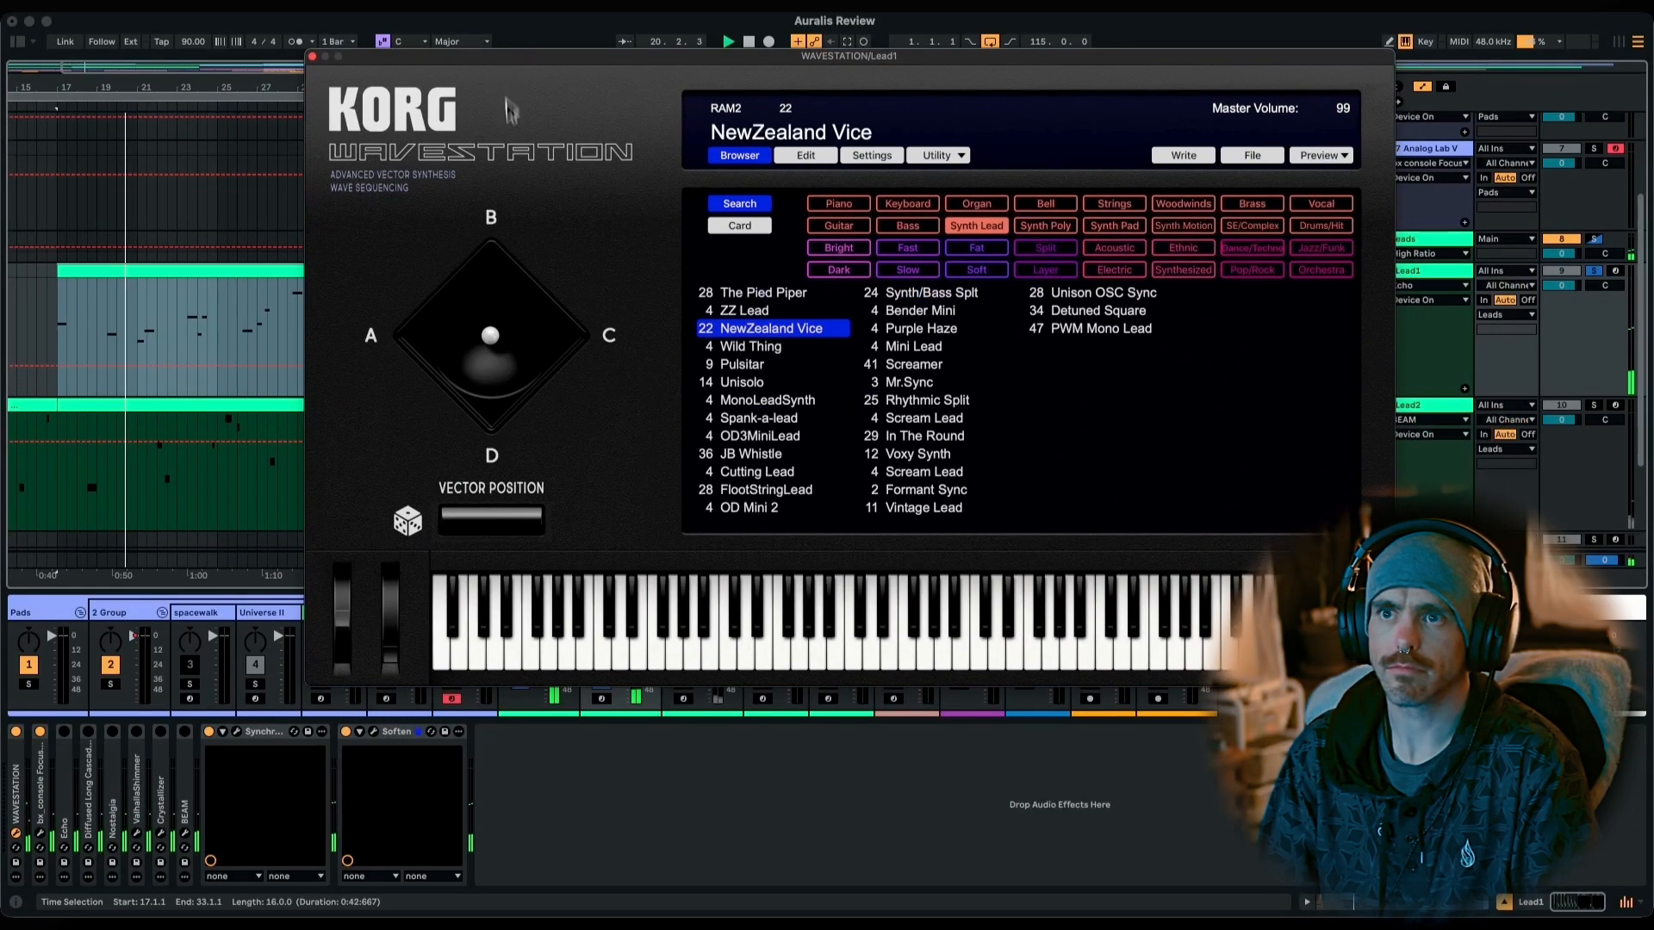
mouse_move(492, 346)
left_mouse_down()
mouse_move(470, 366)
mouse_move(441, 346)
mouse_move(469, 372)
mouse_move(551, 383)
mouse_move(526, 426)
mouse_move(500, 425)
mouse_move(472, 366)
mouse_move(459, 274)
mouse_move(492, 362)
mouse_move(465, 346)
mouse_move(492, 358)
mouse_move(497, 341)
left_mouse_up()
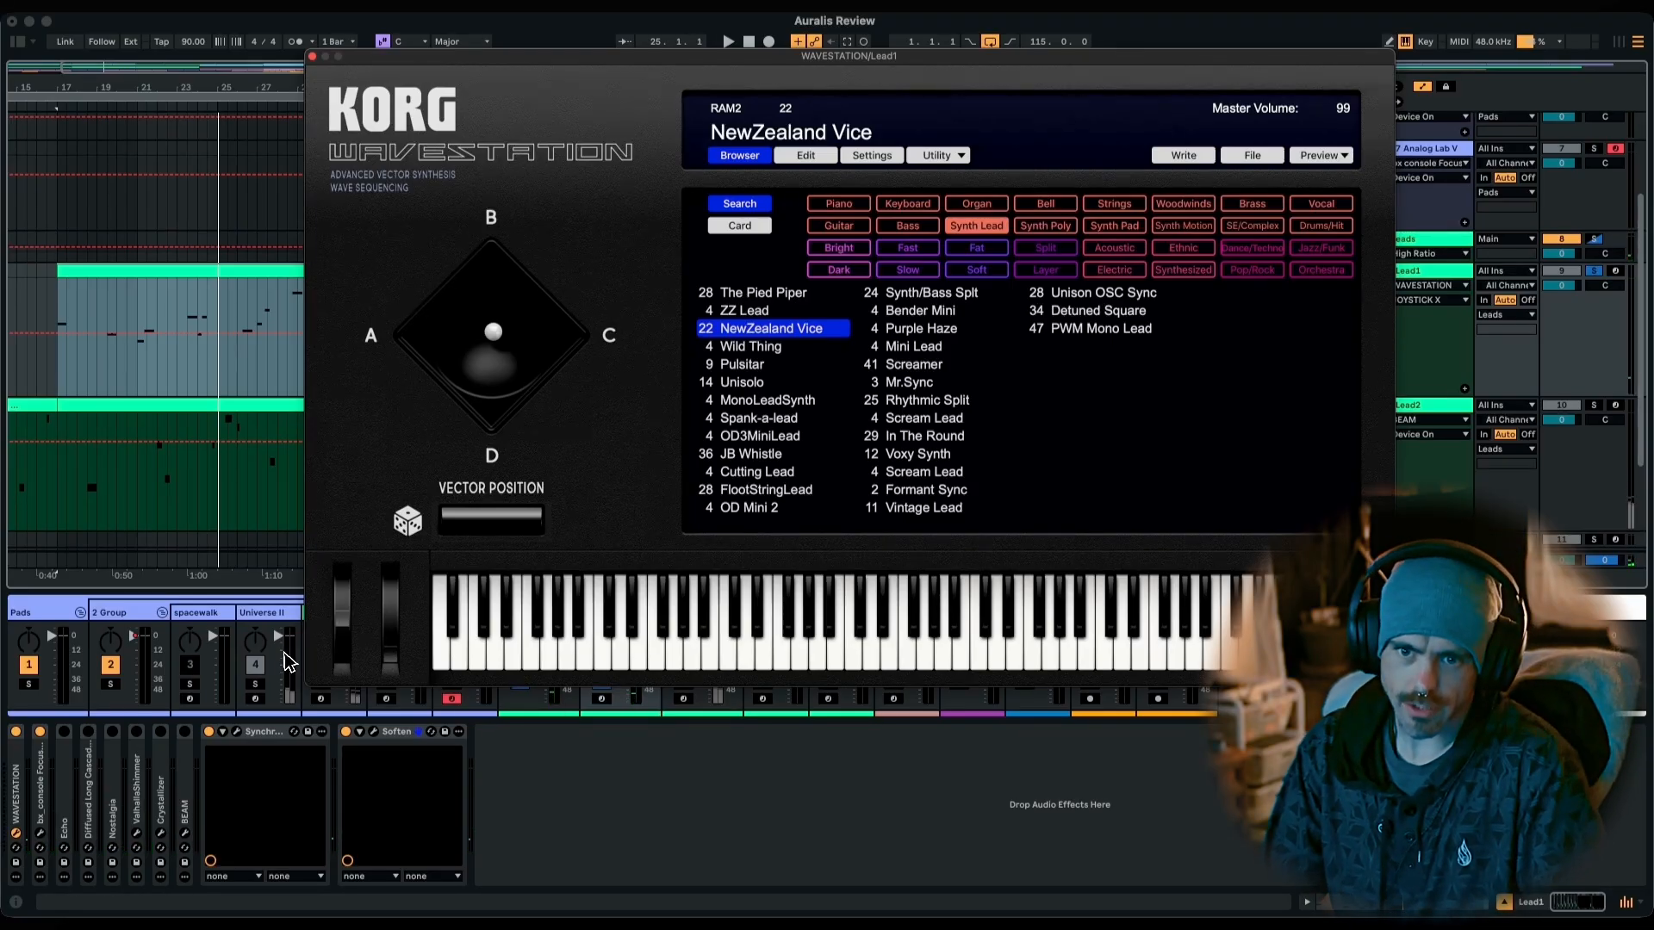
Unfold and enable the Echo device on Lead1 and show the Info View.
double_click(75, 784)
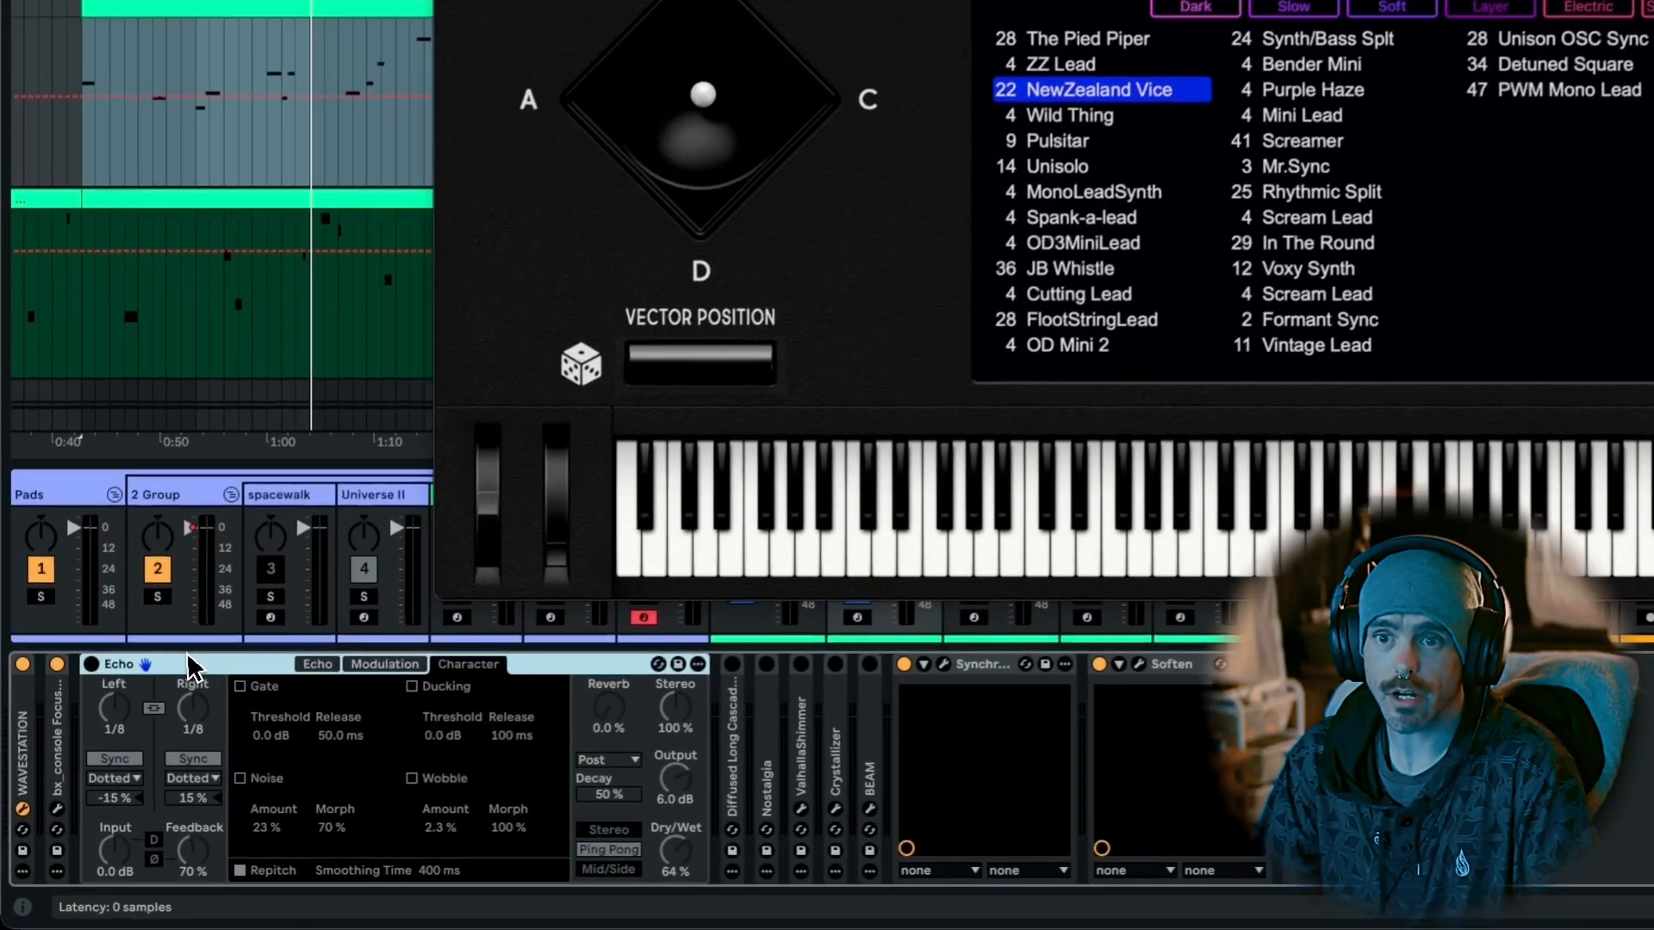
left_click(91, 662)
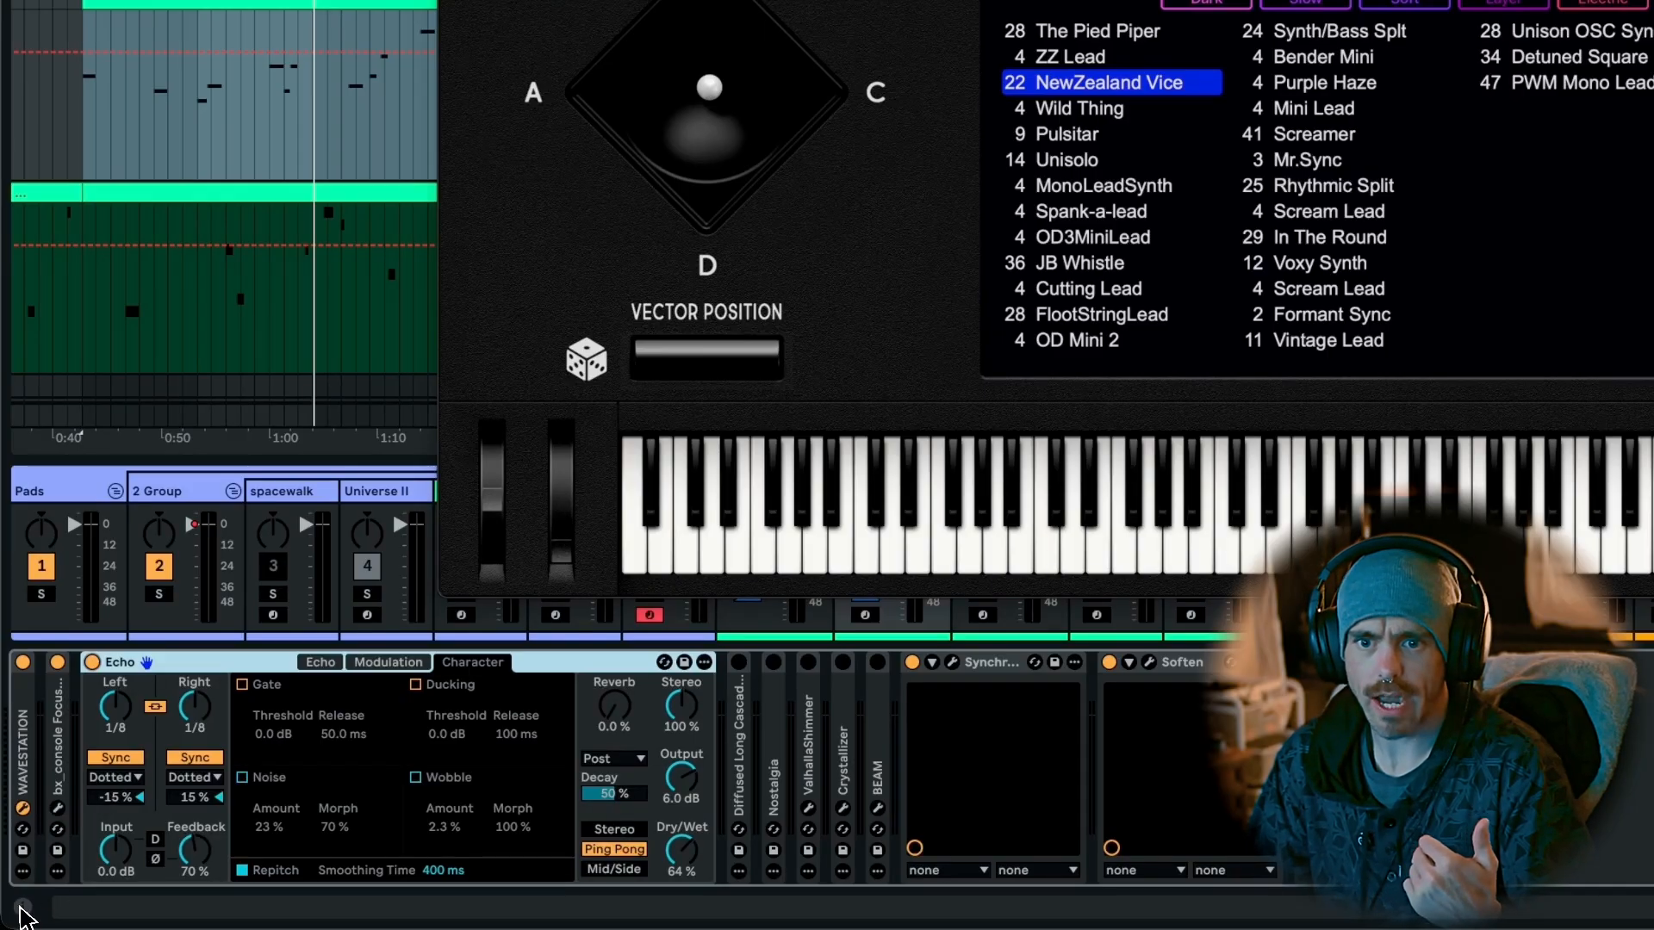
left_click(21, 908)
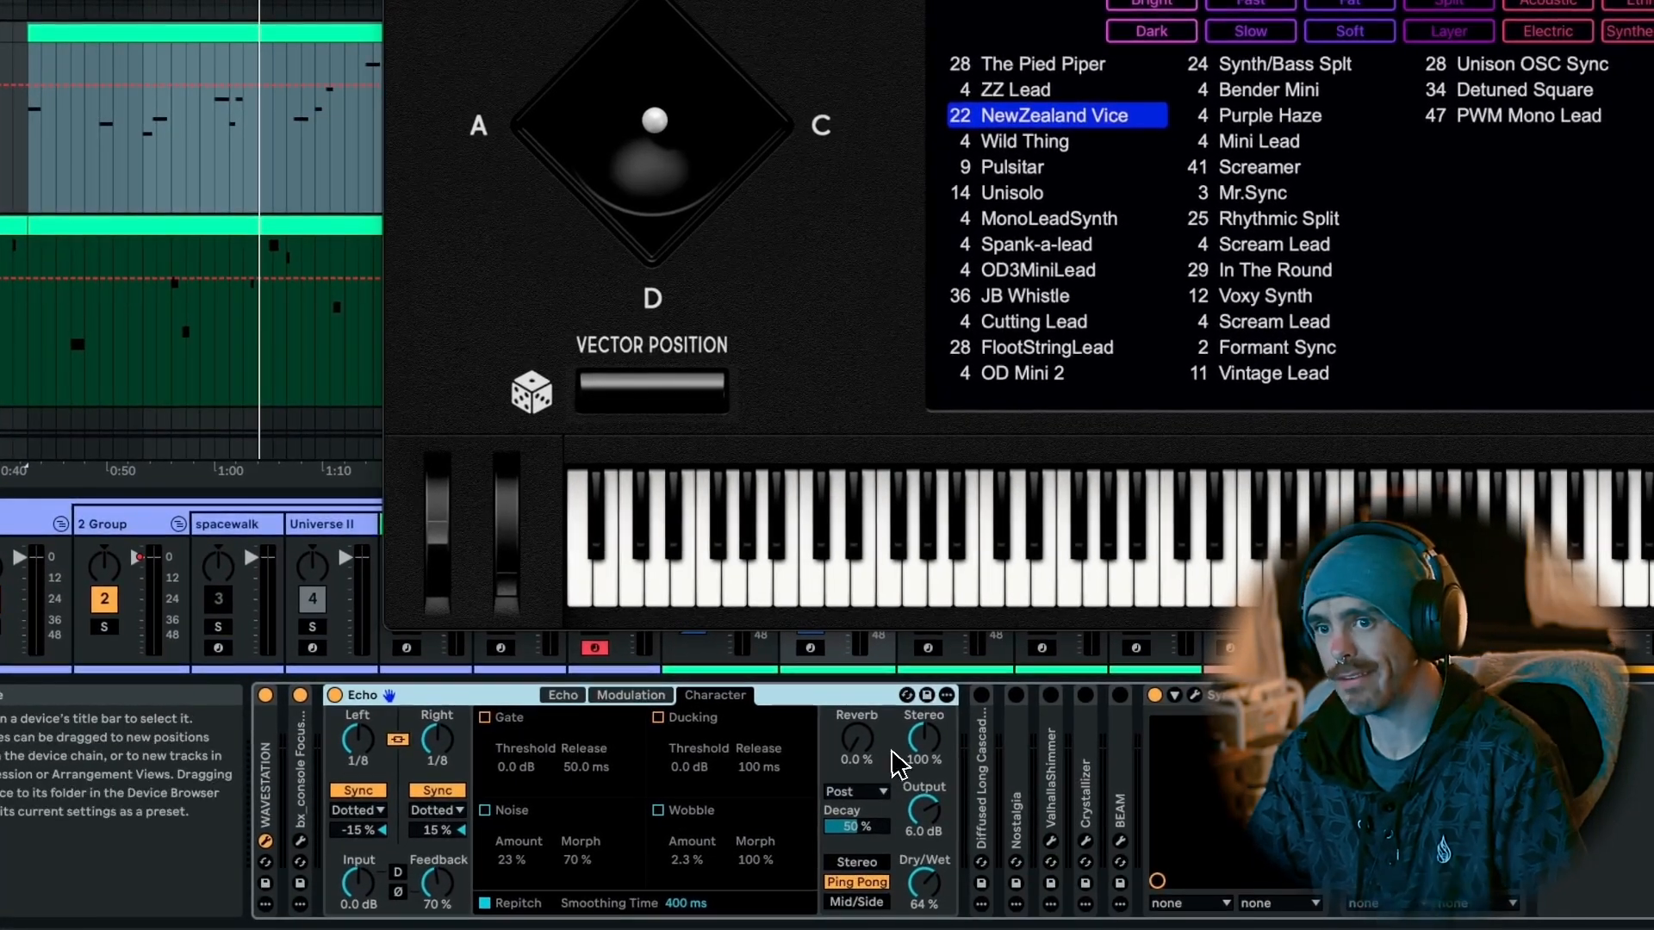
Play Lead1 through Echo, examine the device's Modulation and Echo settings, and fold it.
key("space")
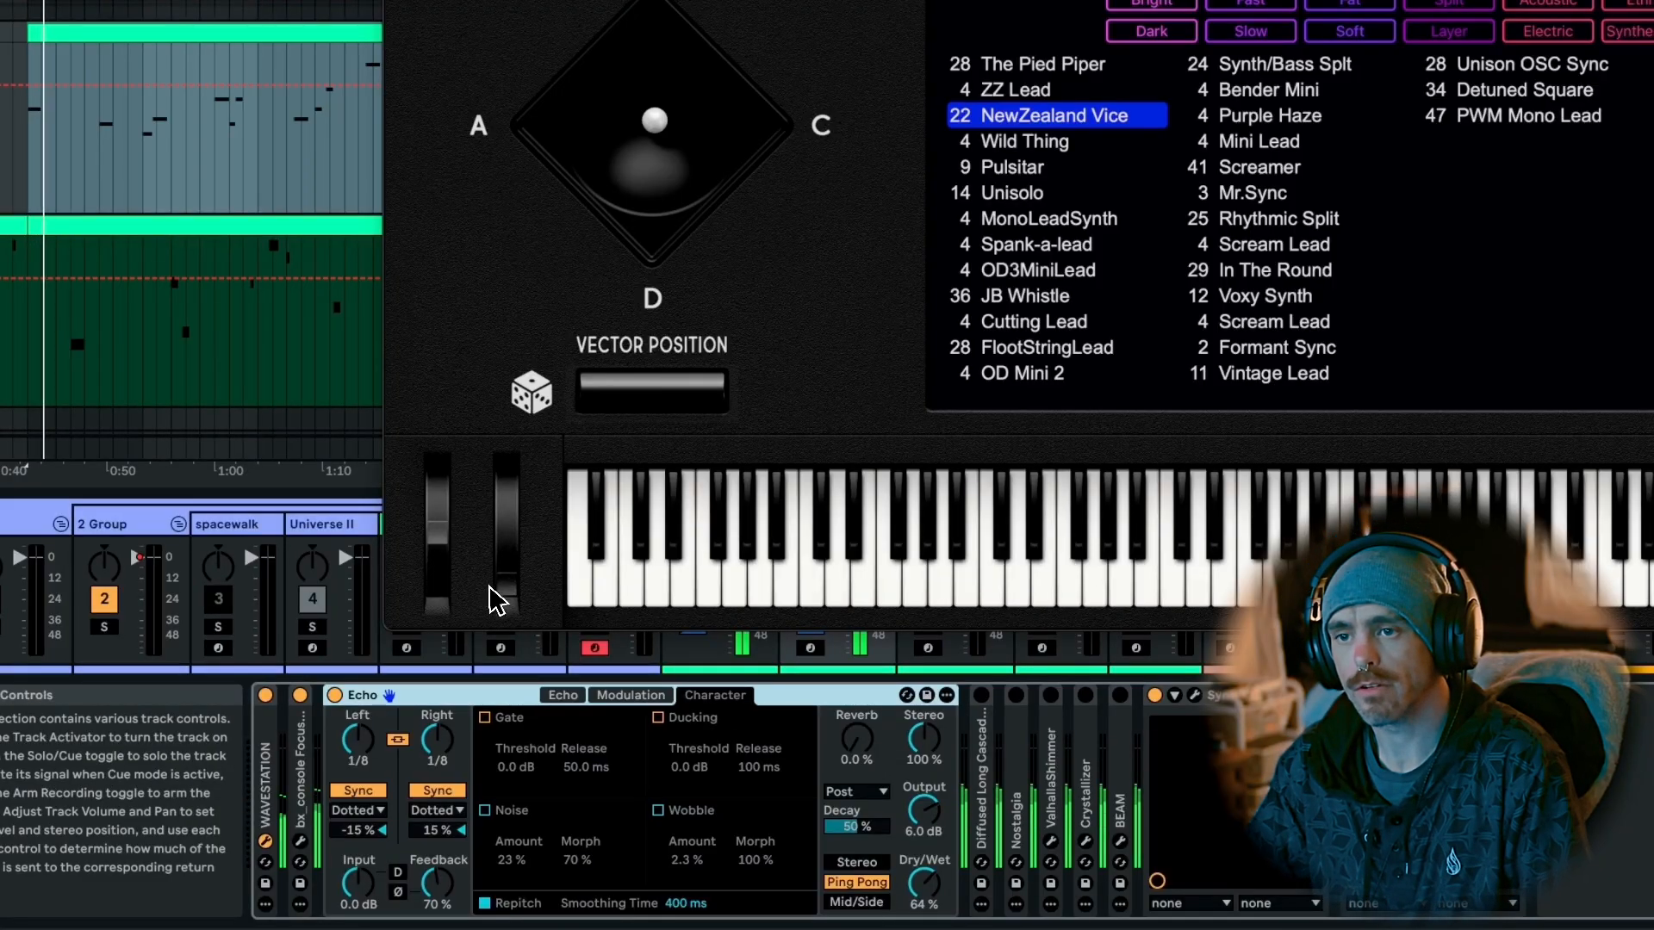
left_click(646, 695)
left_click(566, 696)
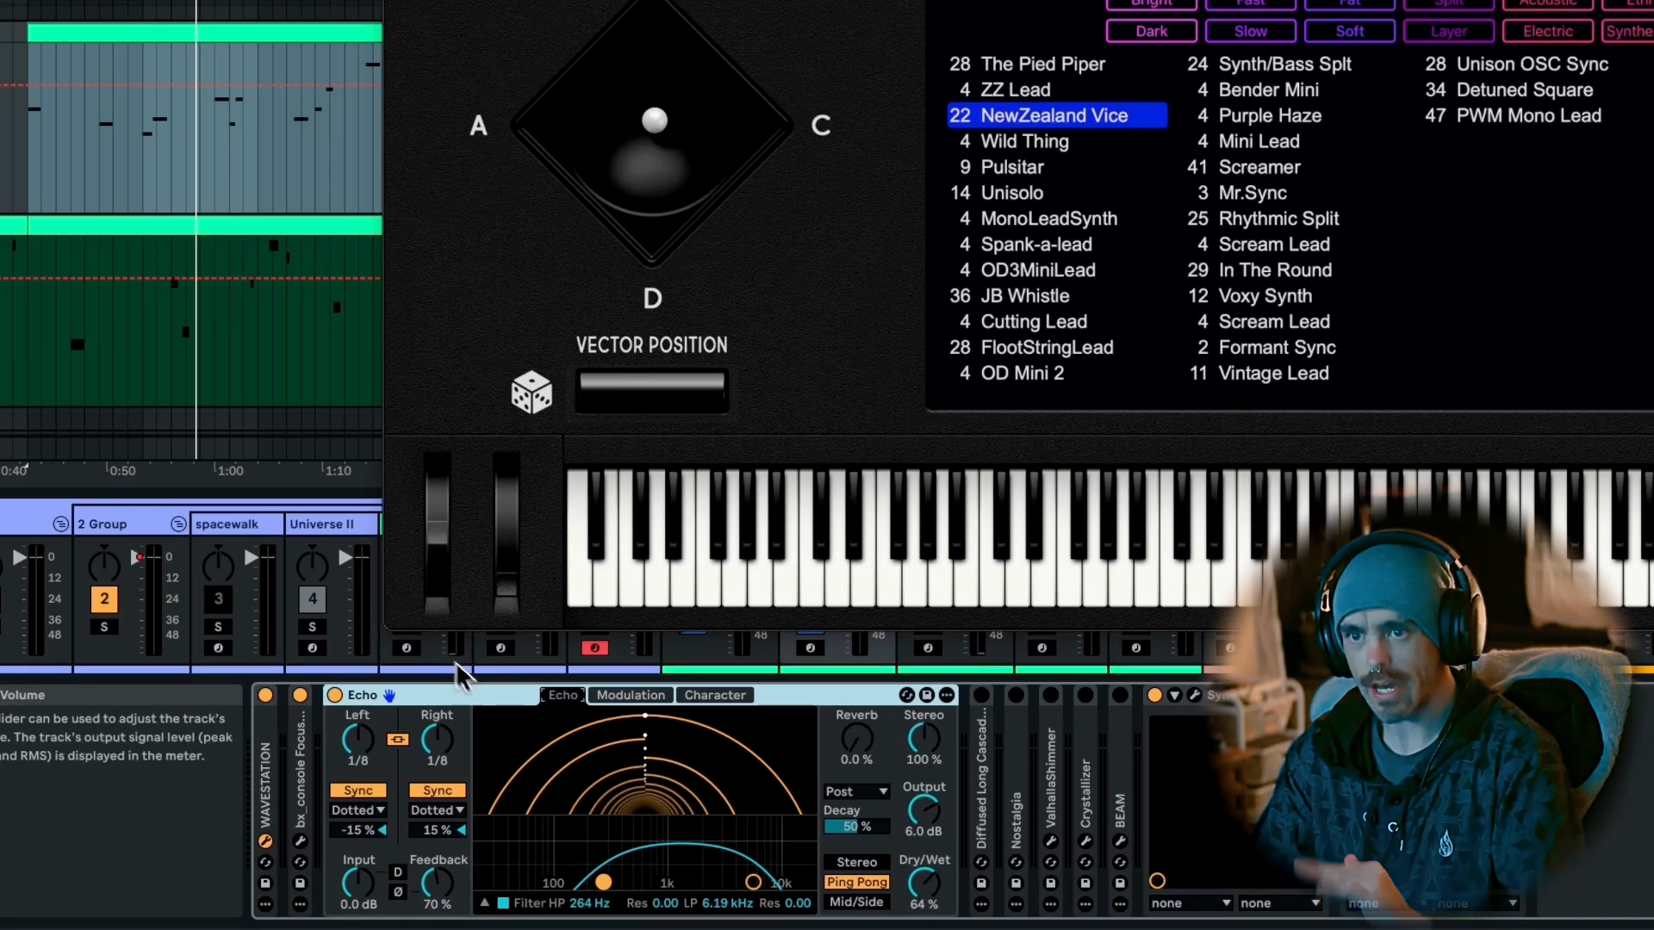
double_click(494, 701)
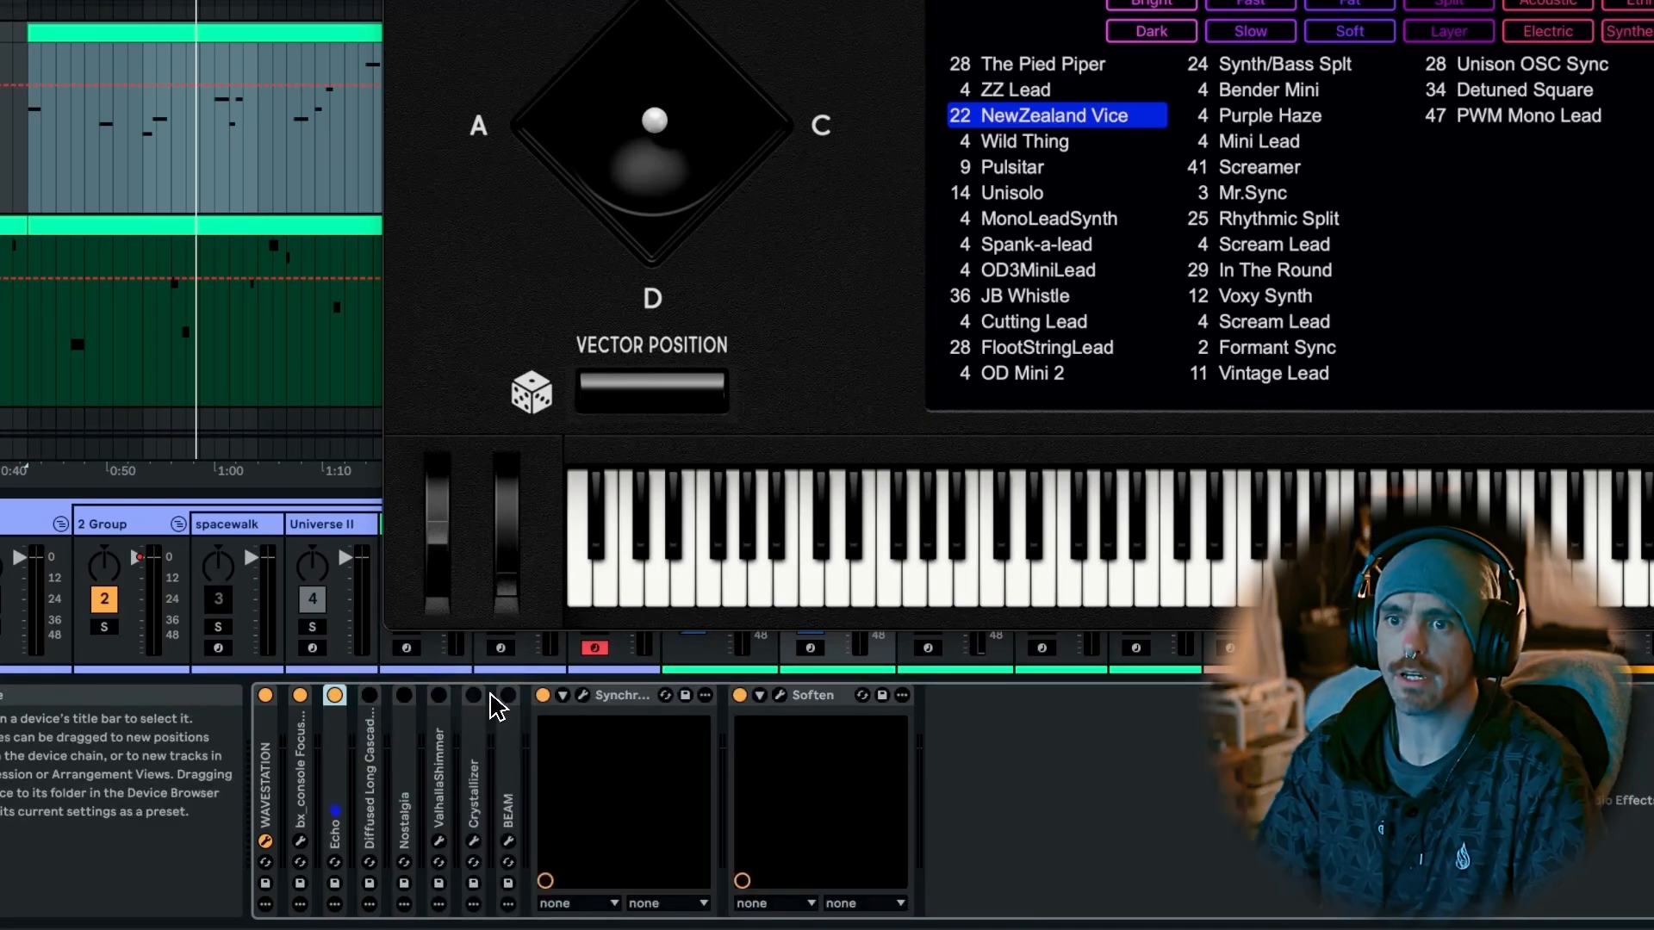
Unfold and enable Diffused Long Cascades on Lead1 and examine its Echo, Modulation and Character settings.
double_click(371, 763)
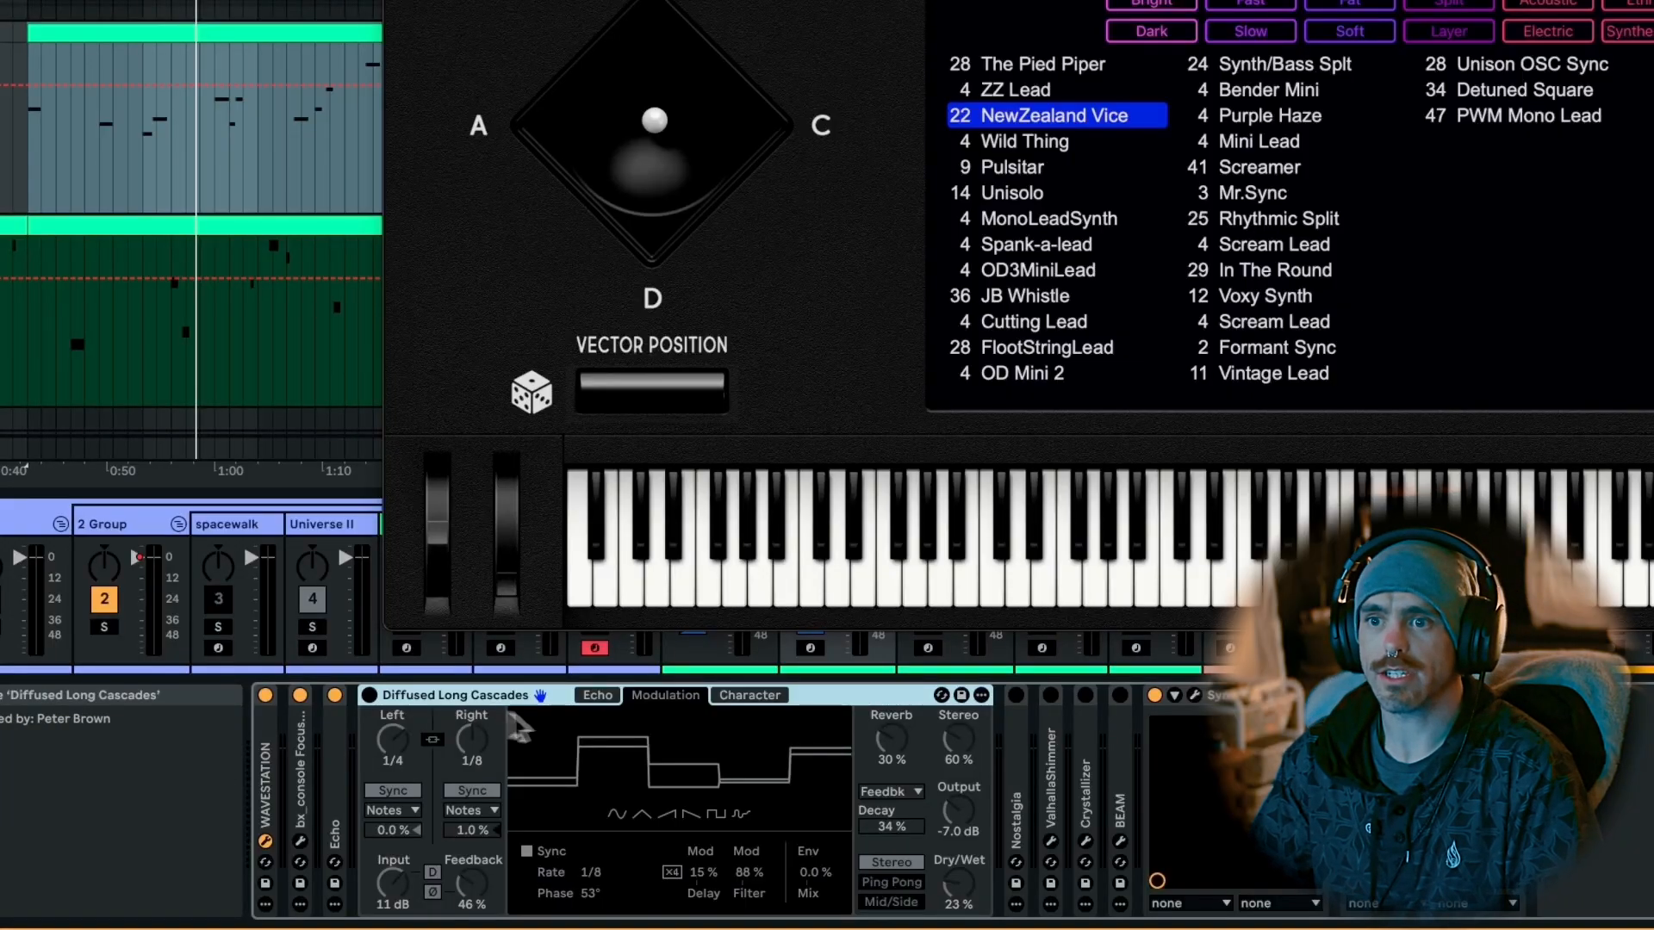
left_click(599, 700)
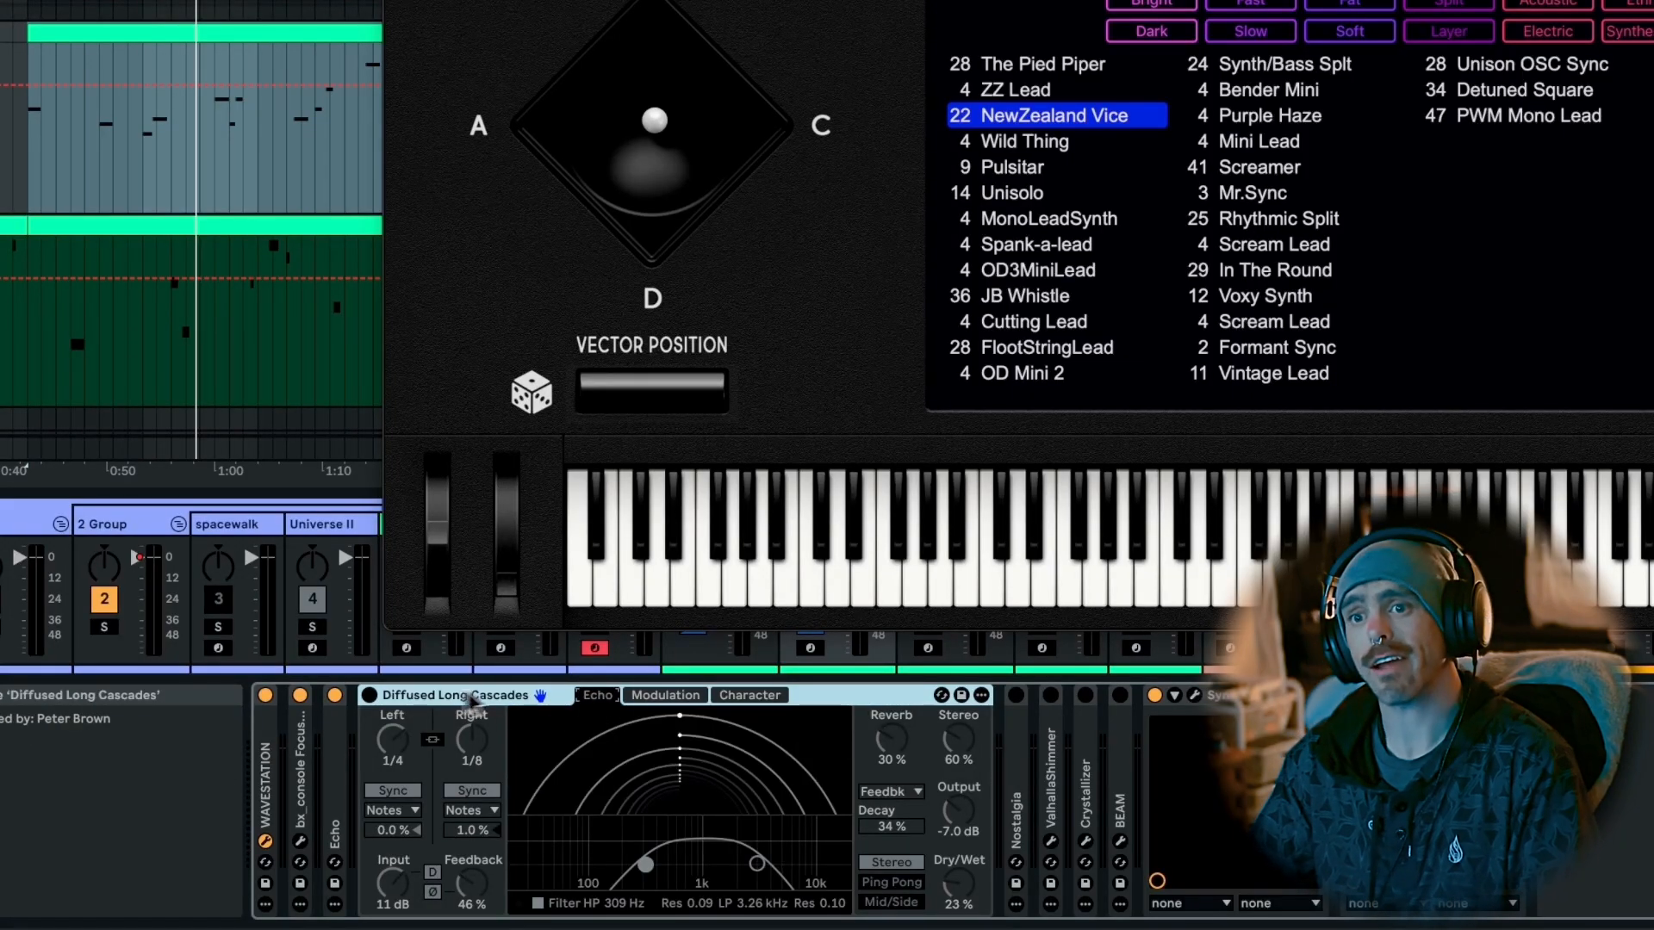
left_click(370, 697)
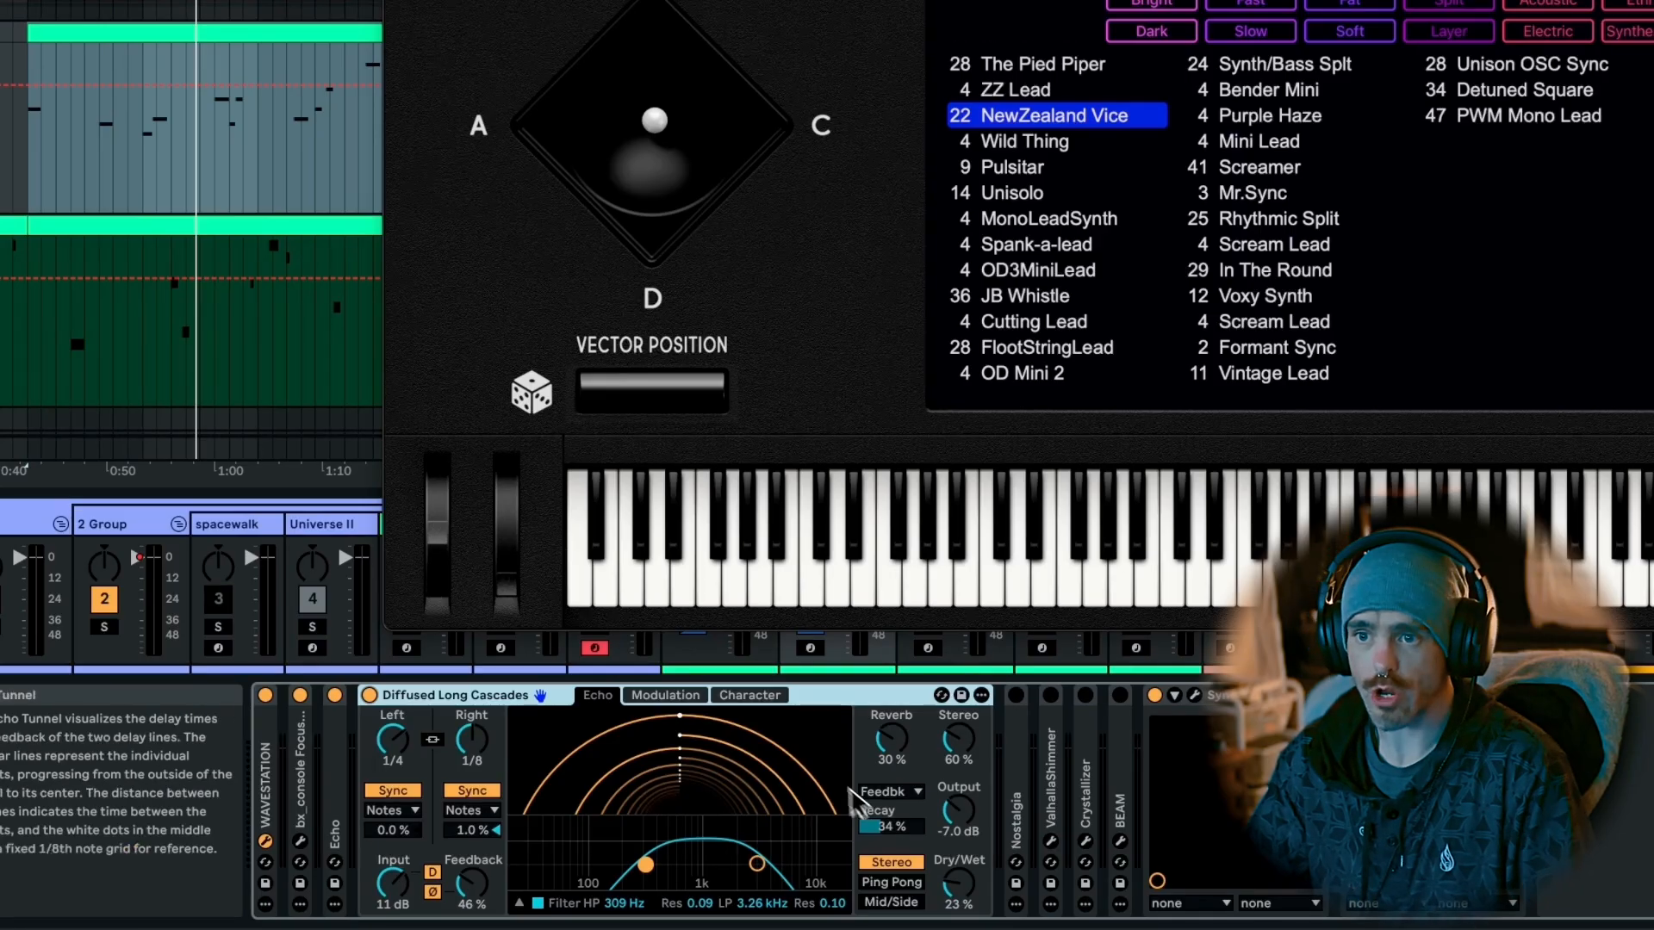
left_click(665, 695)
left_click(775, 697)
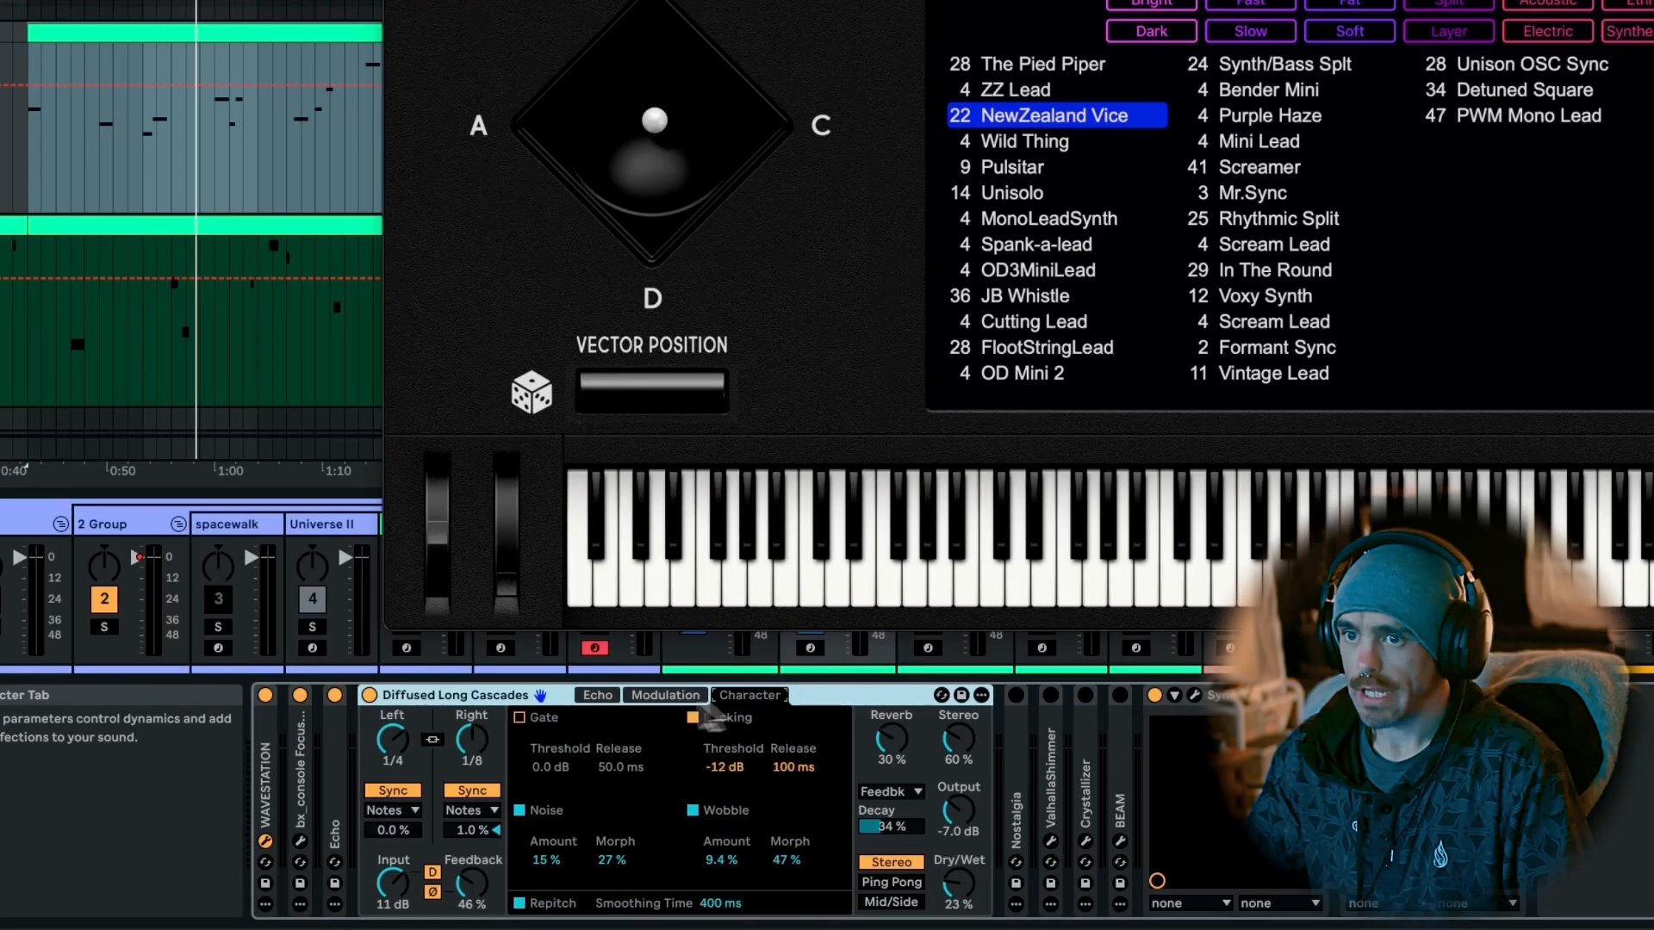
left_click(597, 696)
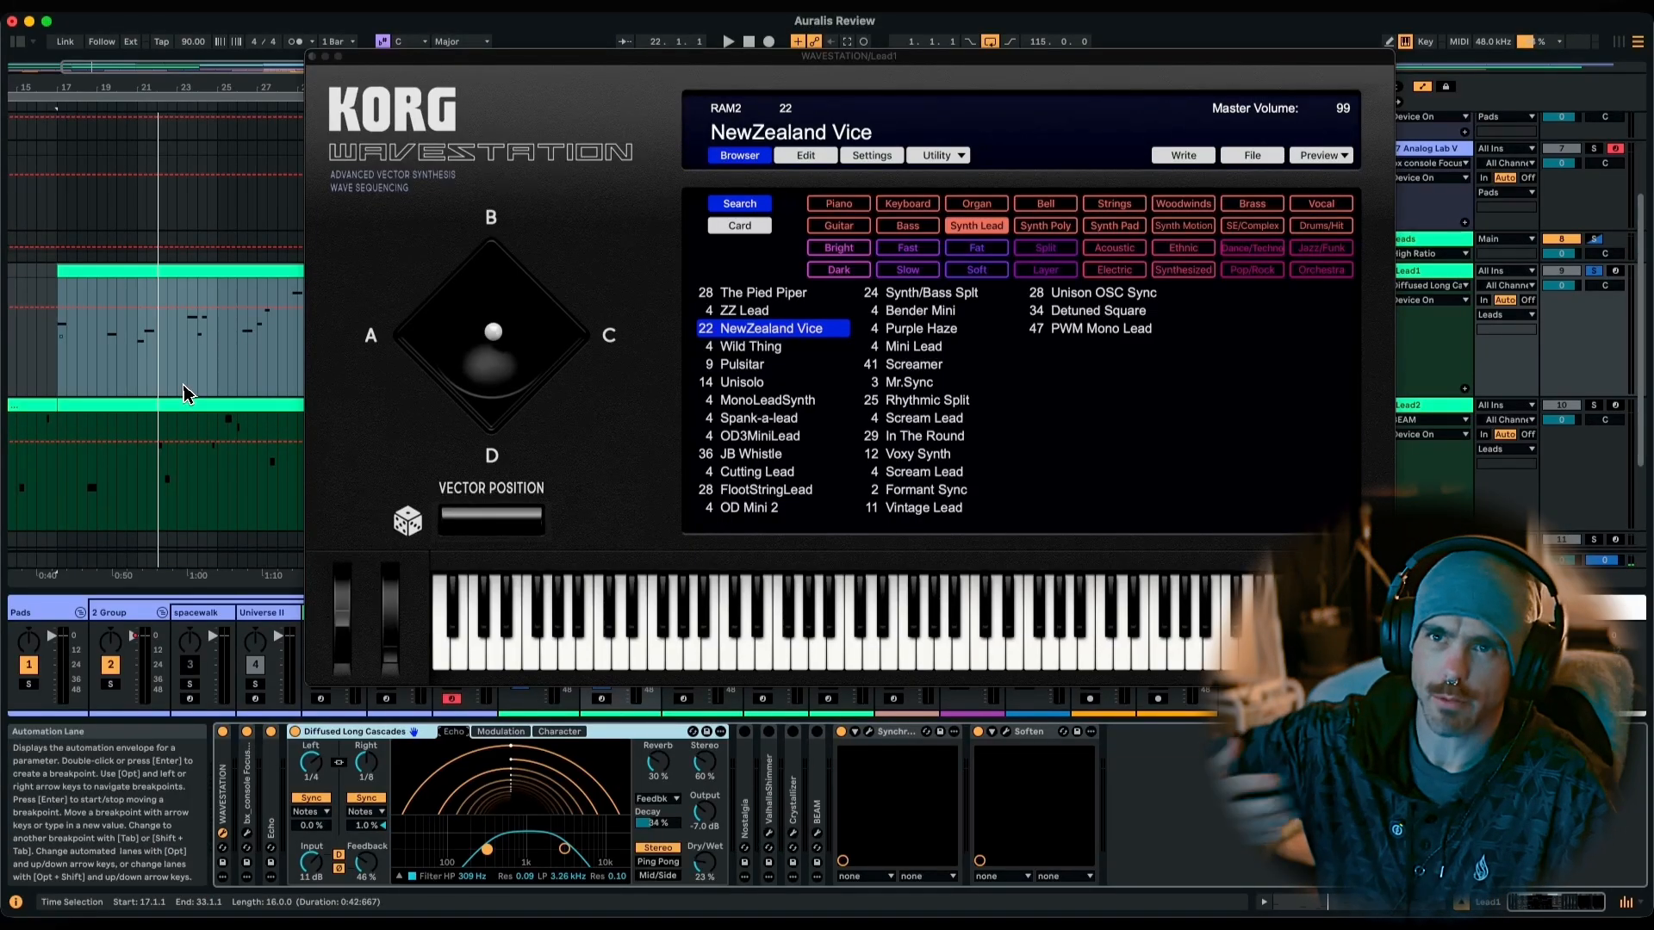
Enable Nostalgia on Lead1, play the lead through it with its echo filter display shown, and fold the device.
scroll(124, 282, "up", 3)
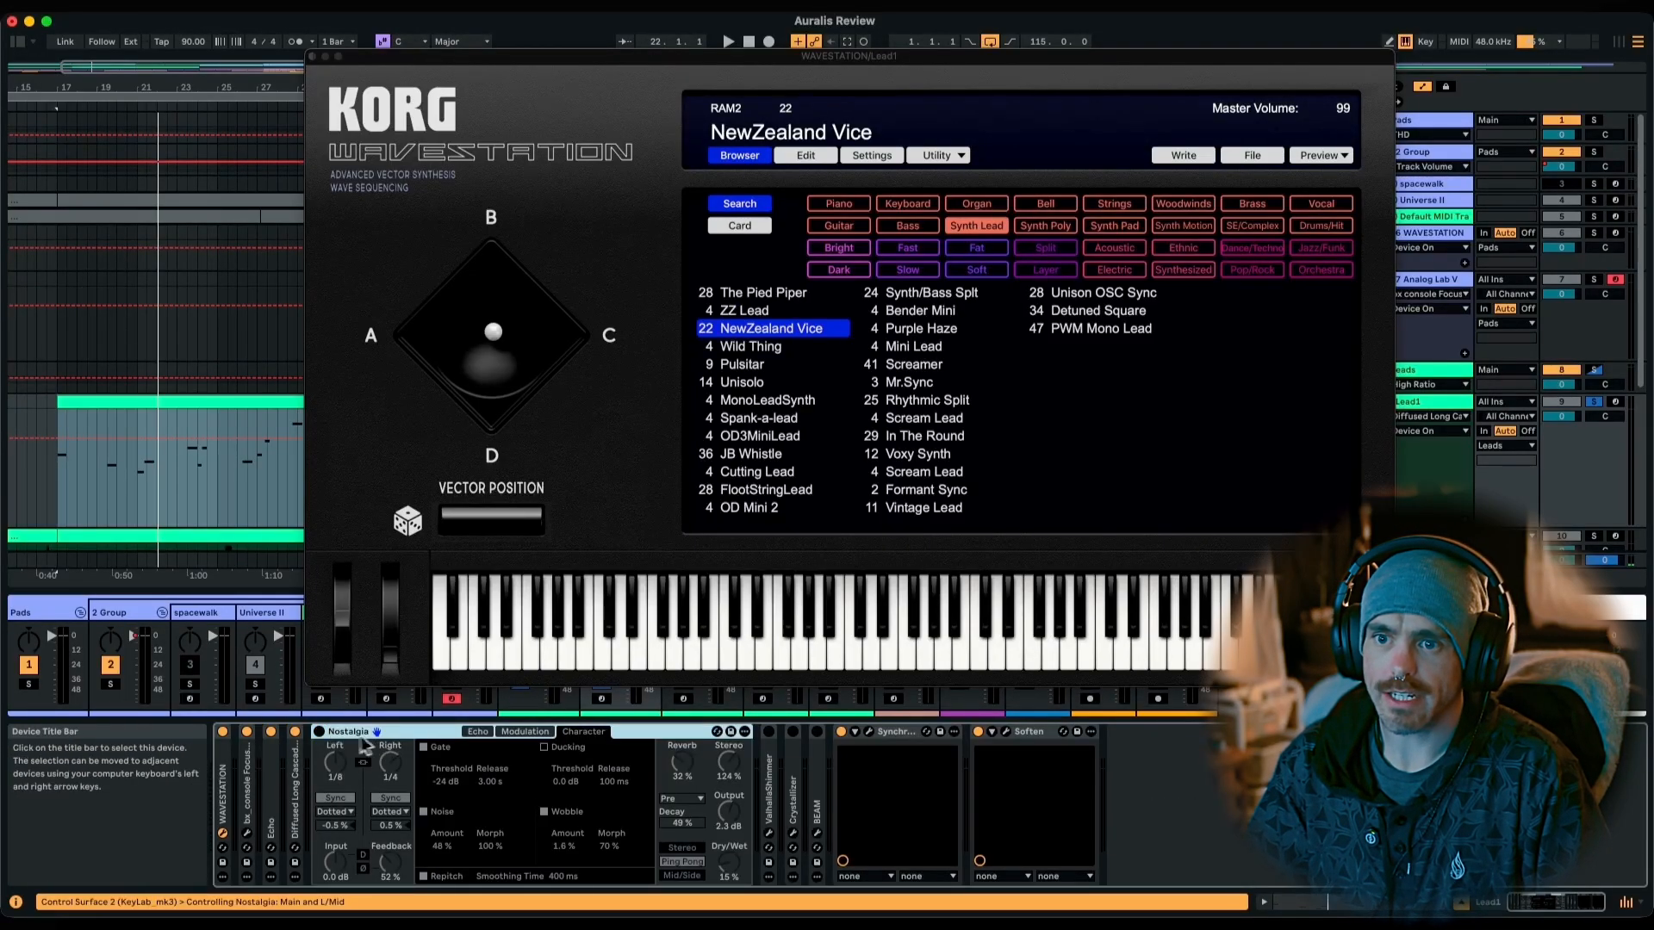
left_click(320, 732)
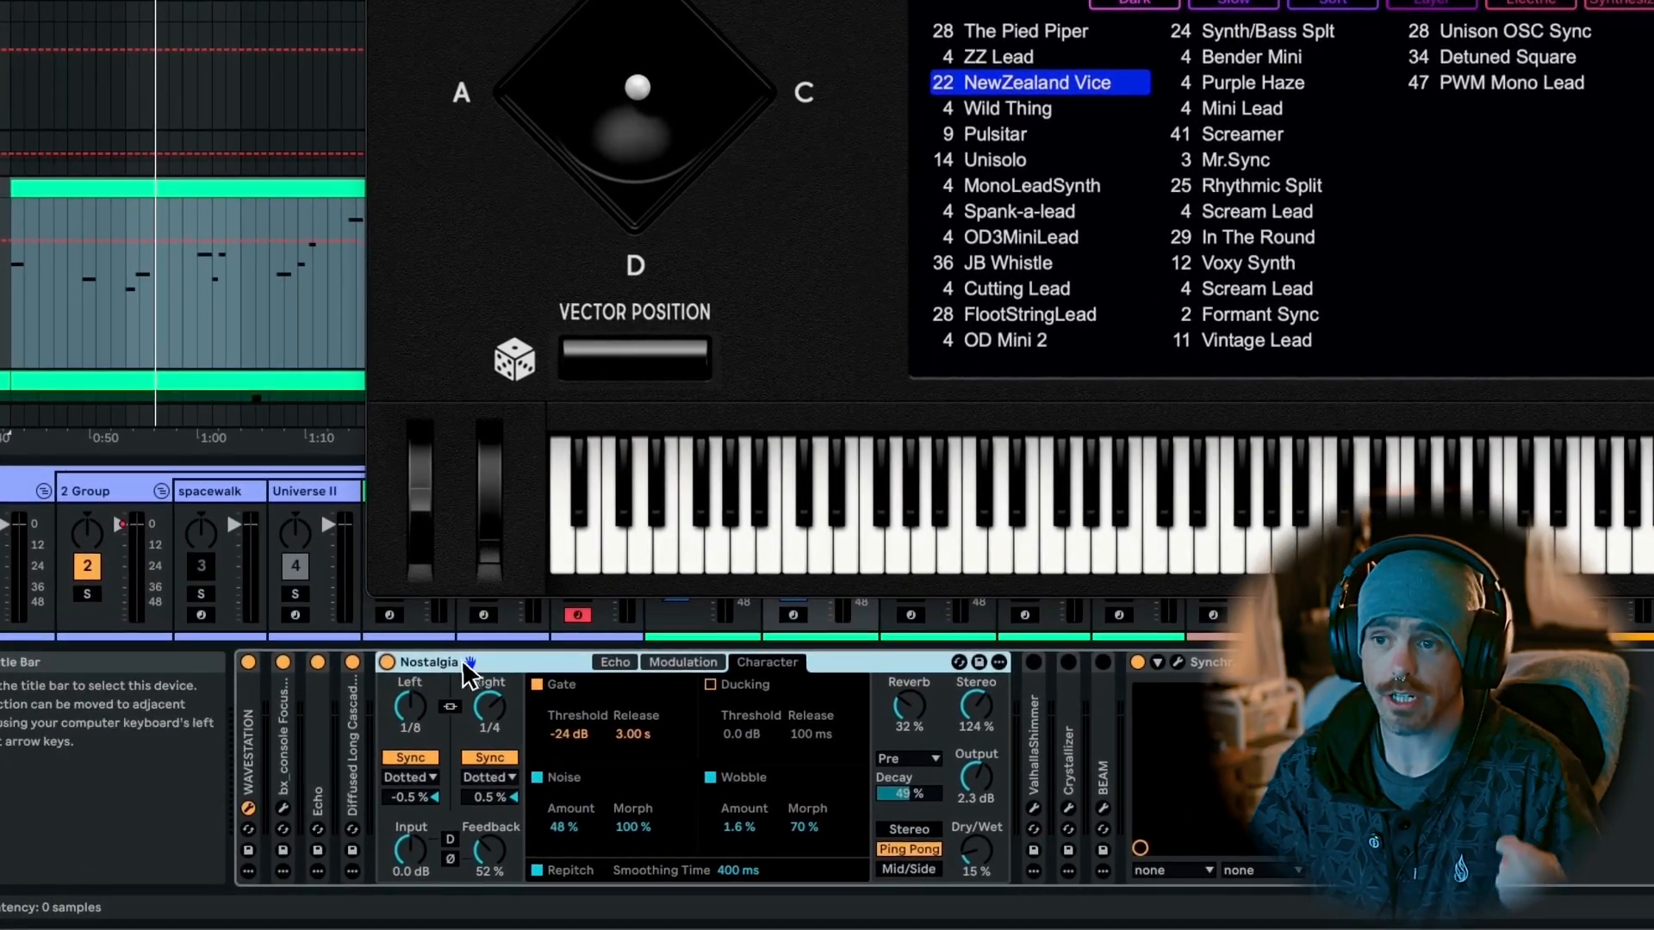
left_click(623, 665)
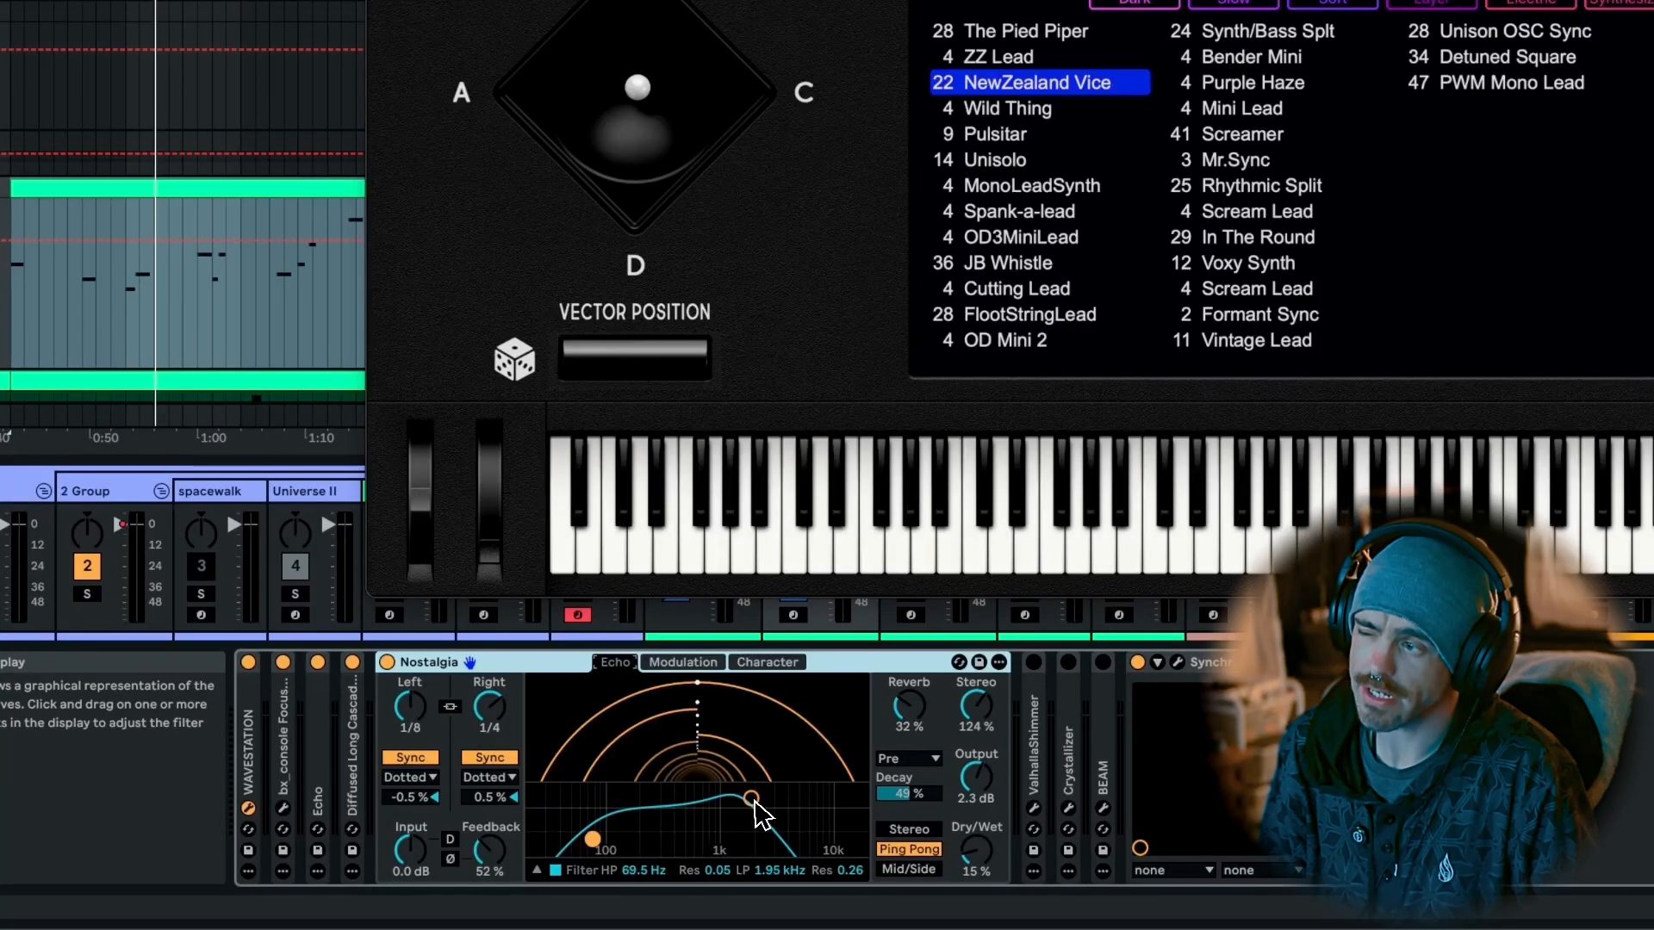
key("space")
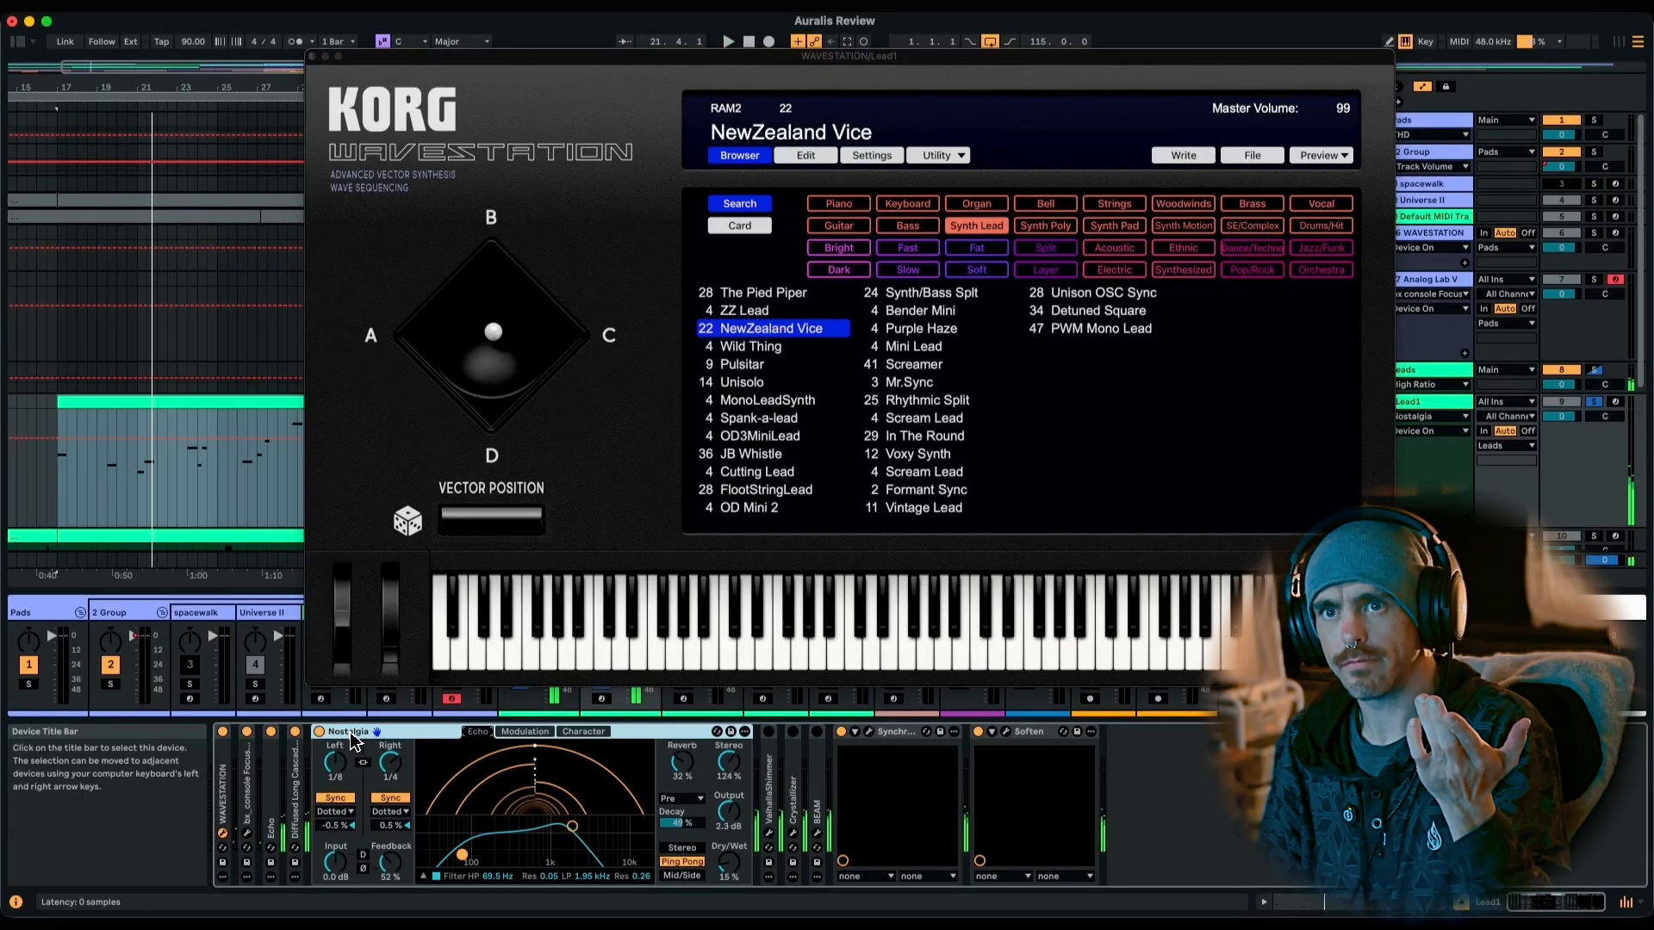
double_click(352, 734)
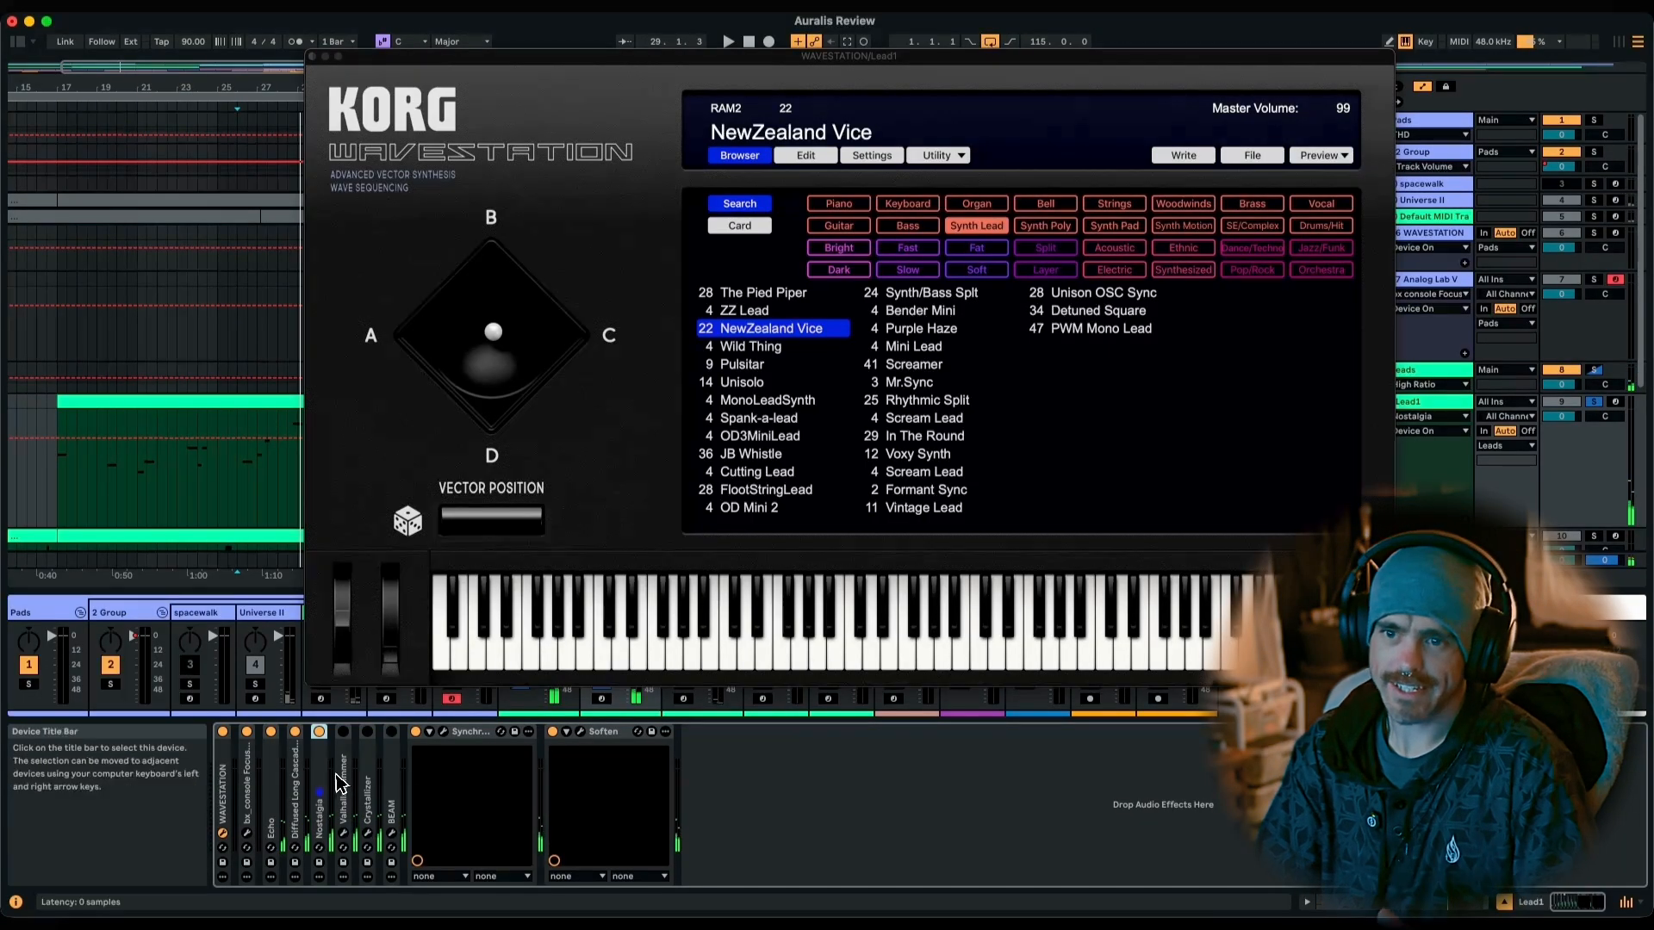
Close the WAVESTATION window and open the ValhallaShimmer plugin on Lead1.
left_click(223, 834)
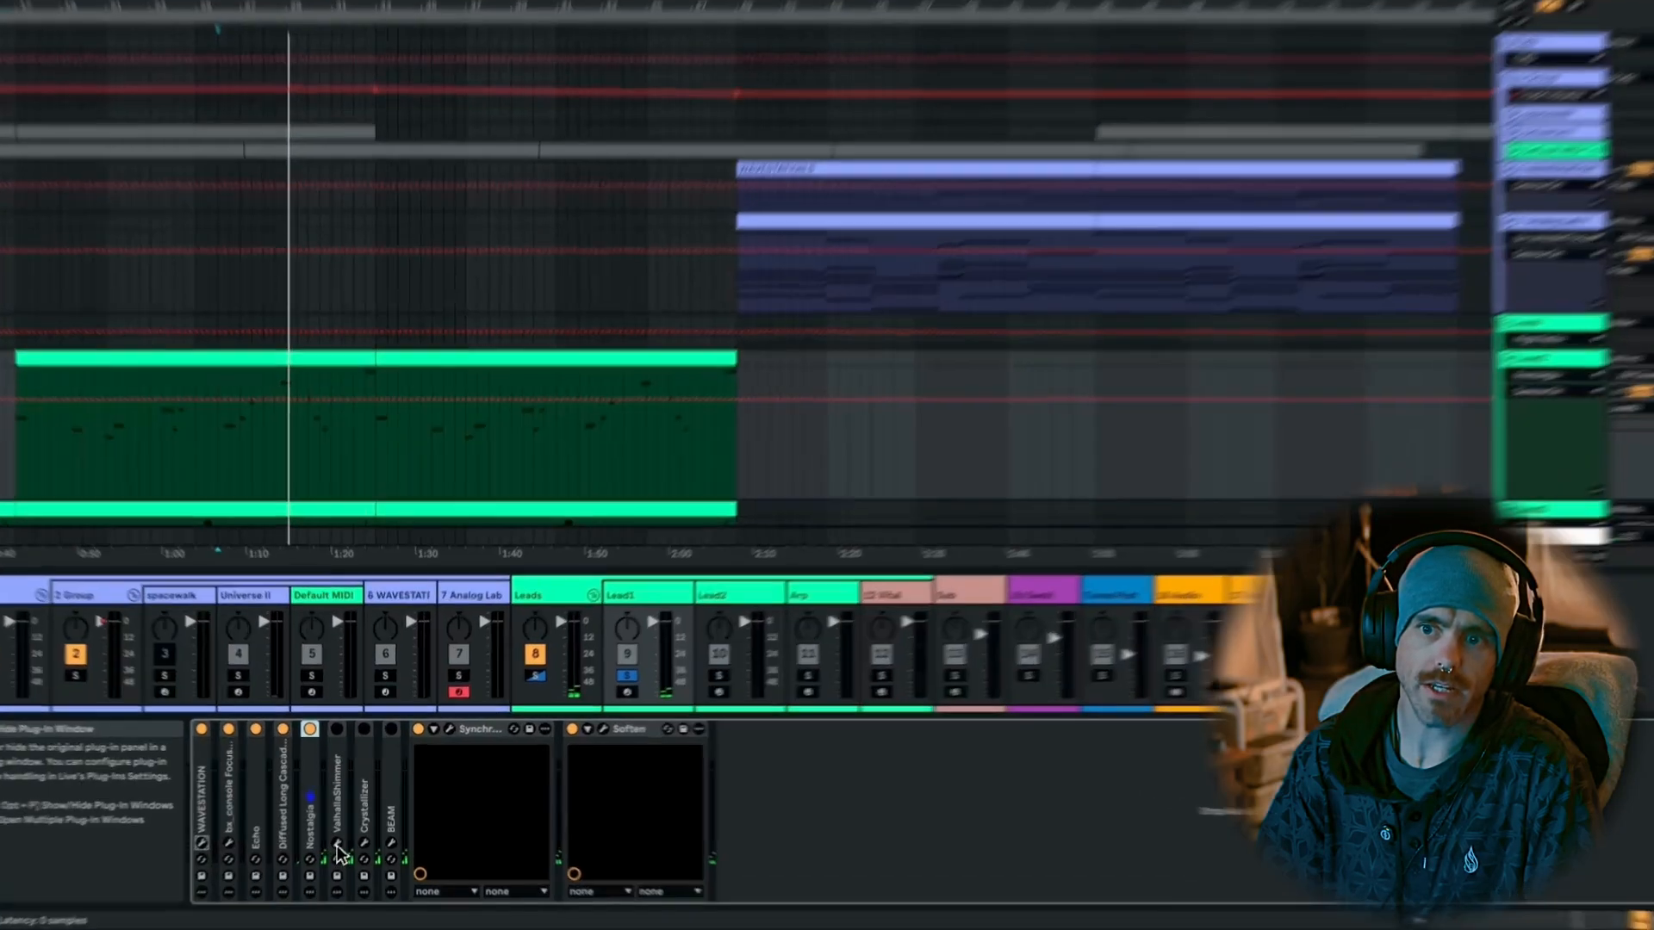
left_click(343, 833)
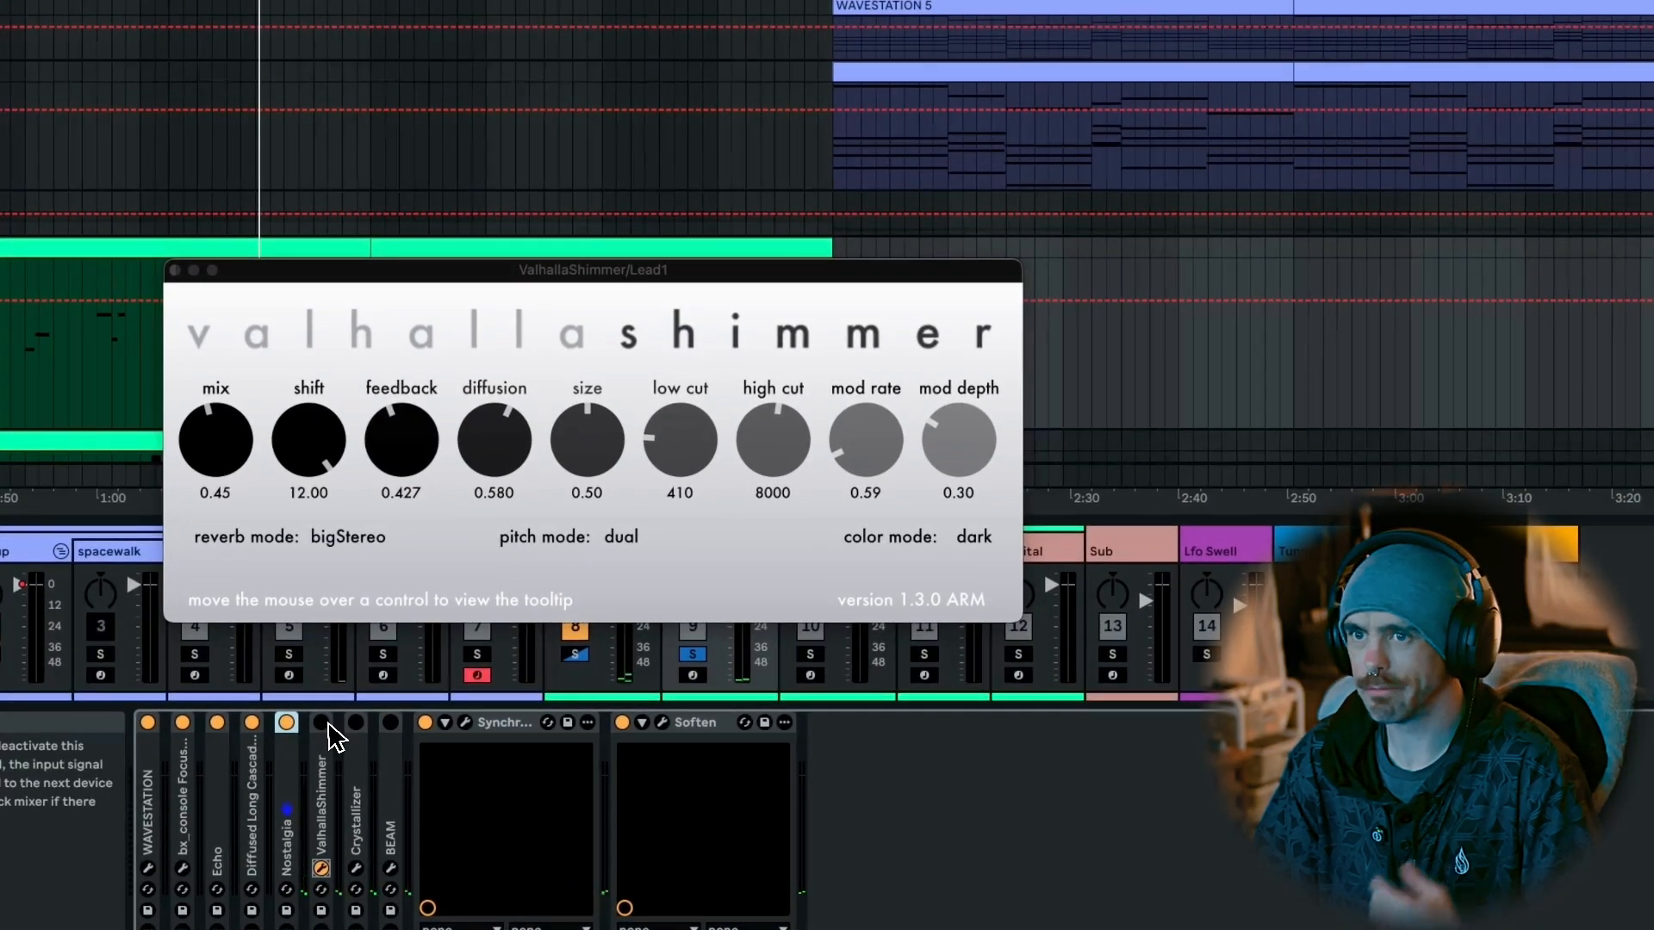
Enable ValhallaShimmer on Lead1 and examine its color mode options, keeping the dark mode.
left_click(326, 725)
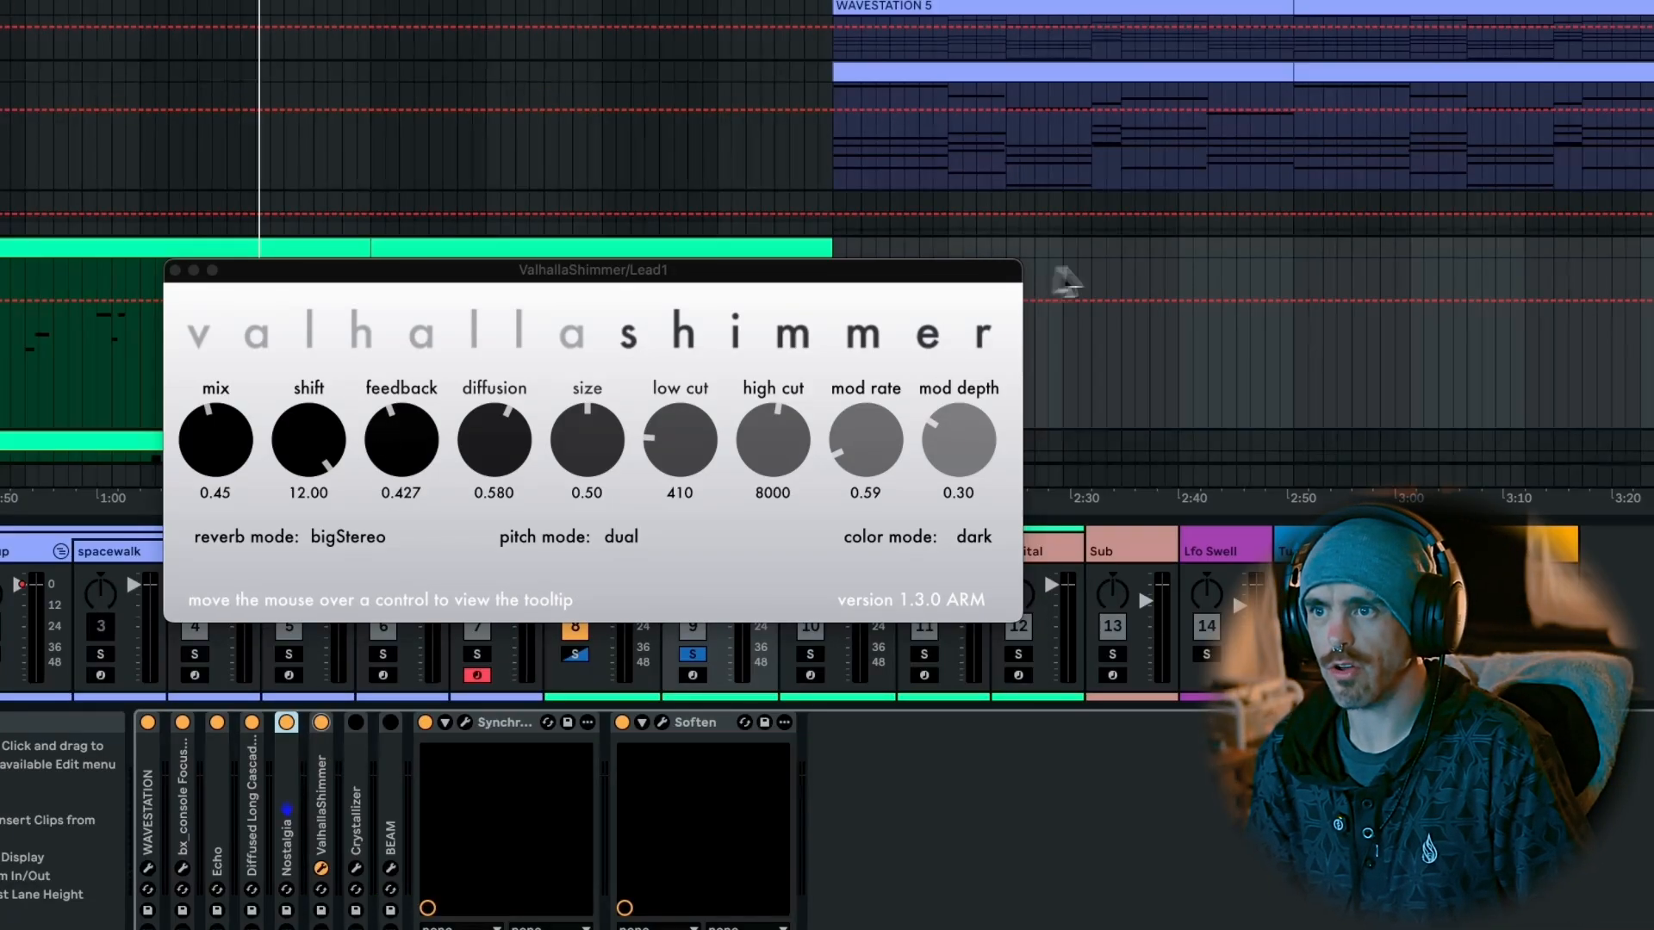
left_click(979, 551)
left_click(975, 538)
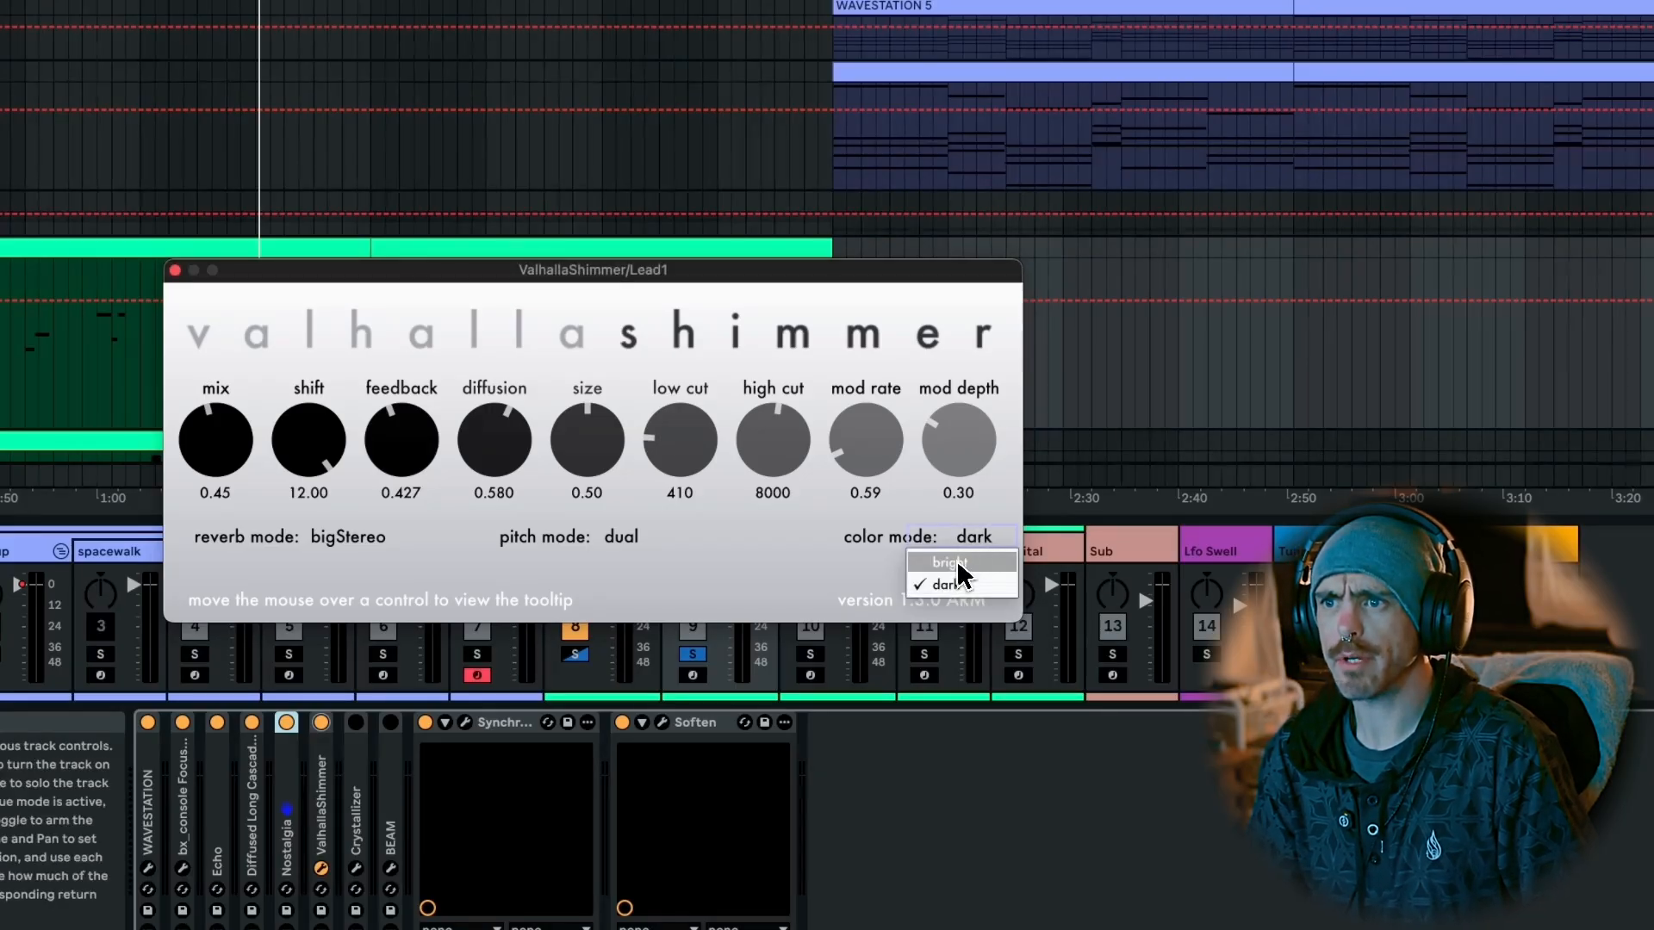
left_click(805, 621)
left_click(784, 549)
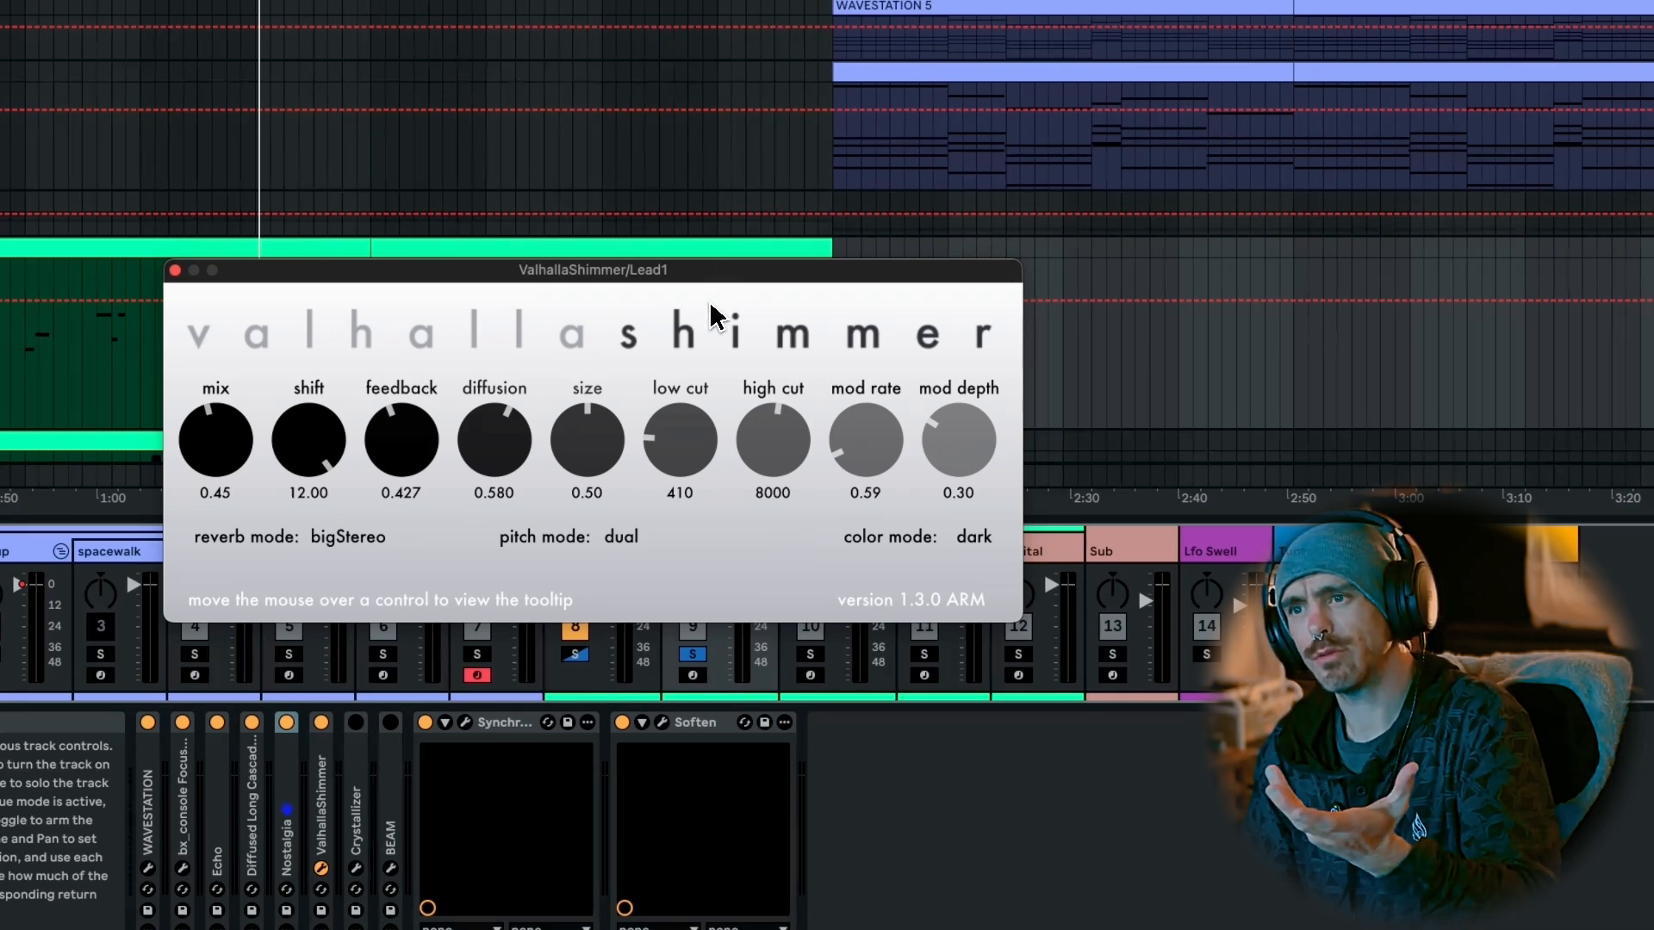
left_click(993, 535)
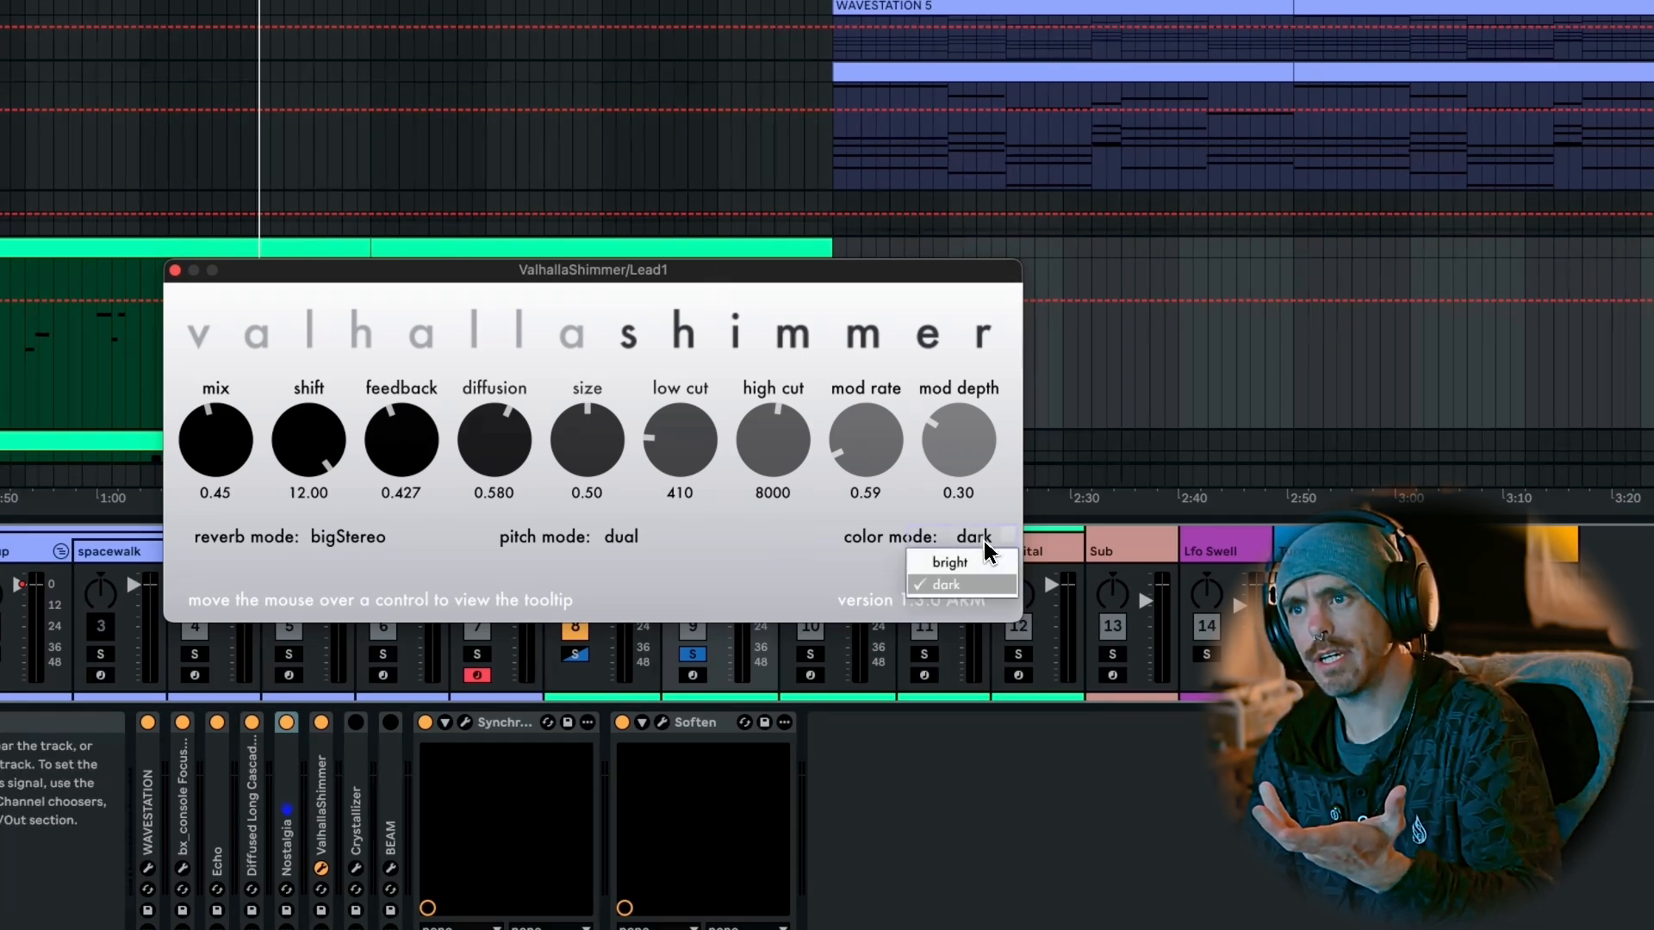
left_click(747, 560)
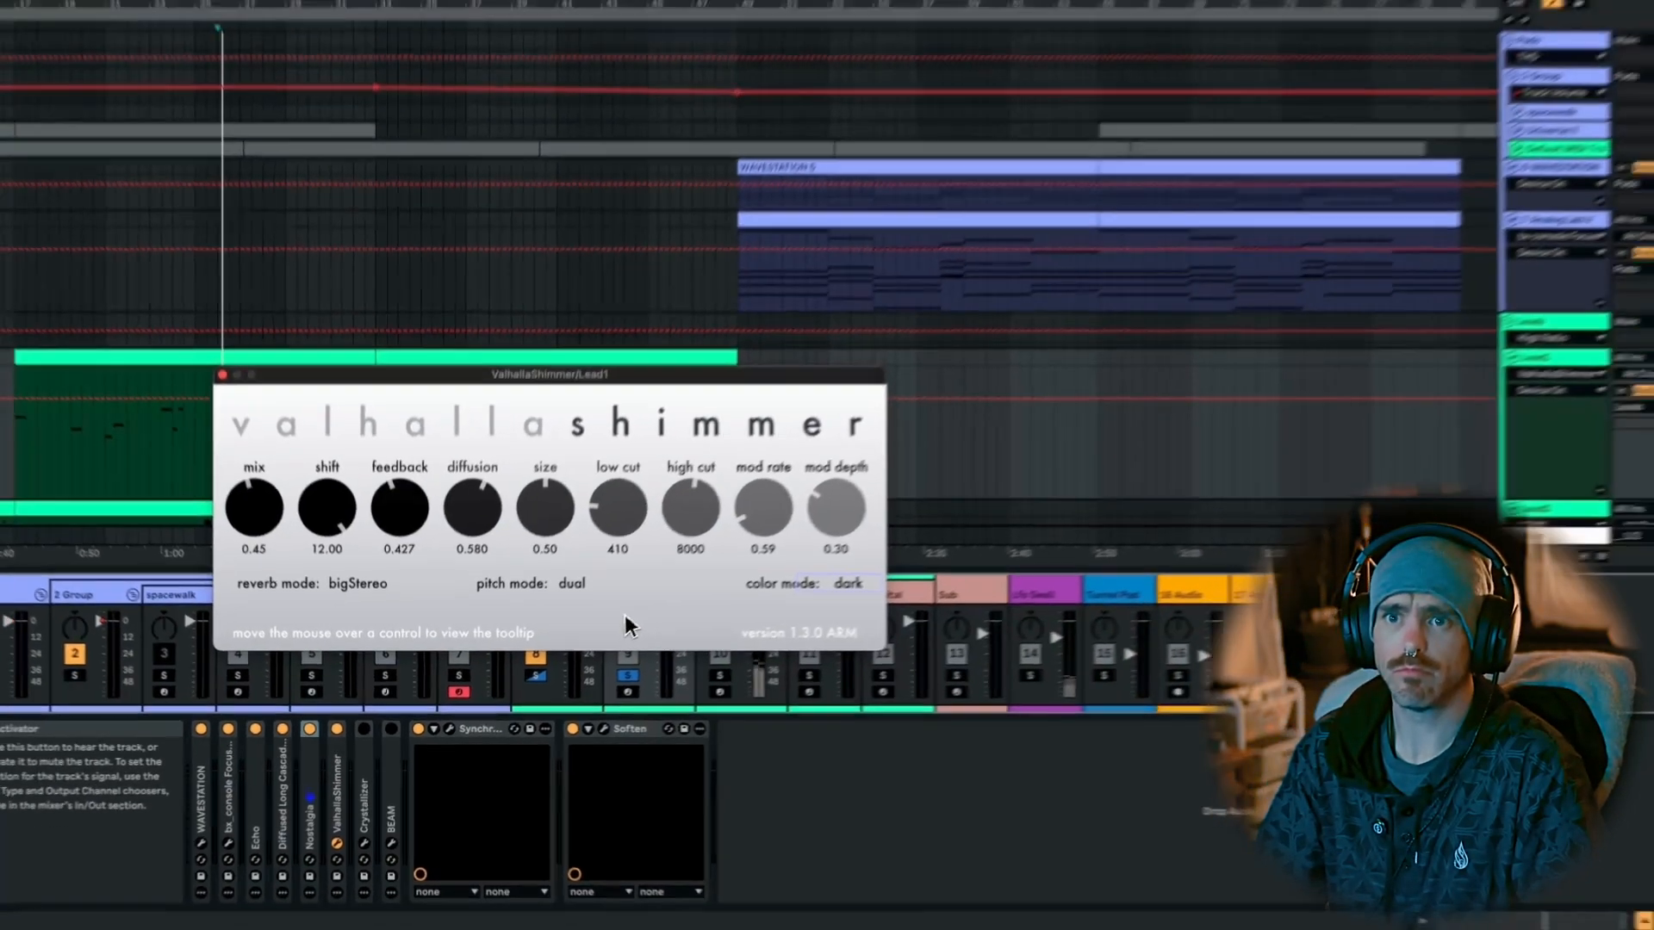
Play Lead1 from around bar 23, compare it with ValhallaShimmer off and on, and leave the reverb enabled.
left_click(162, 447)
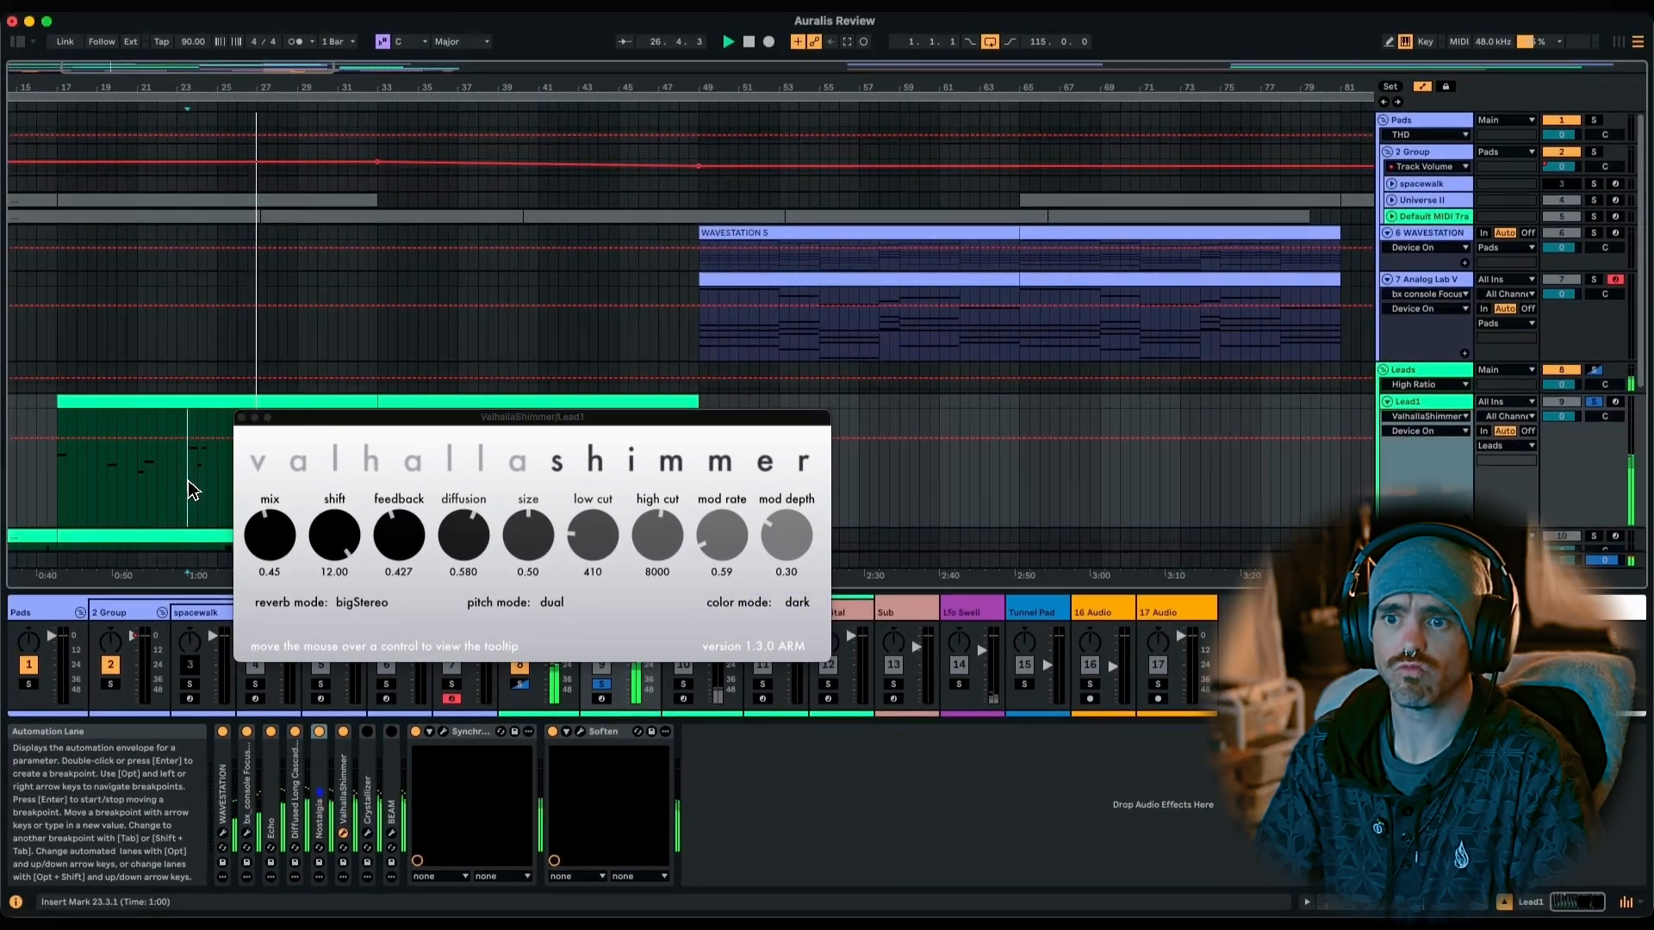
left_click_drag(297, 419, 422, 472)
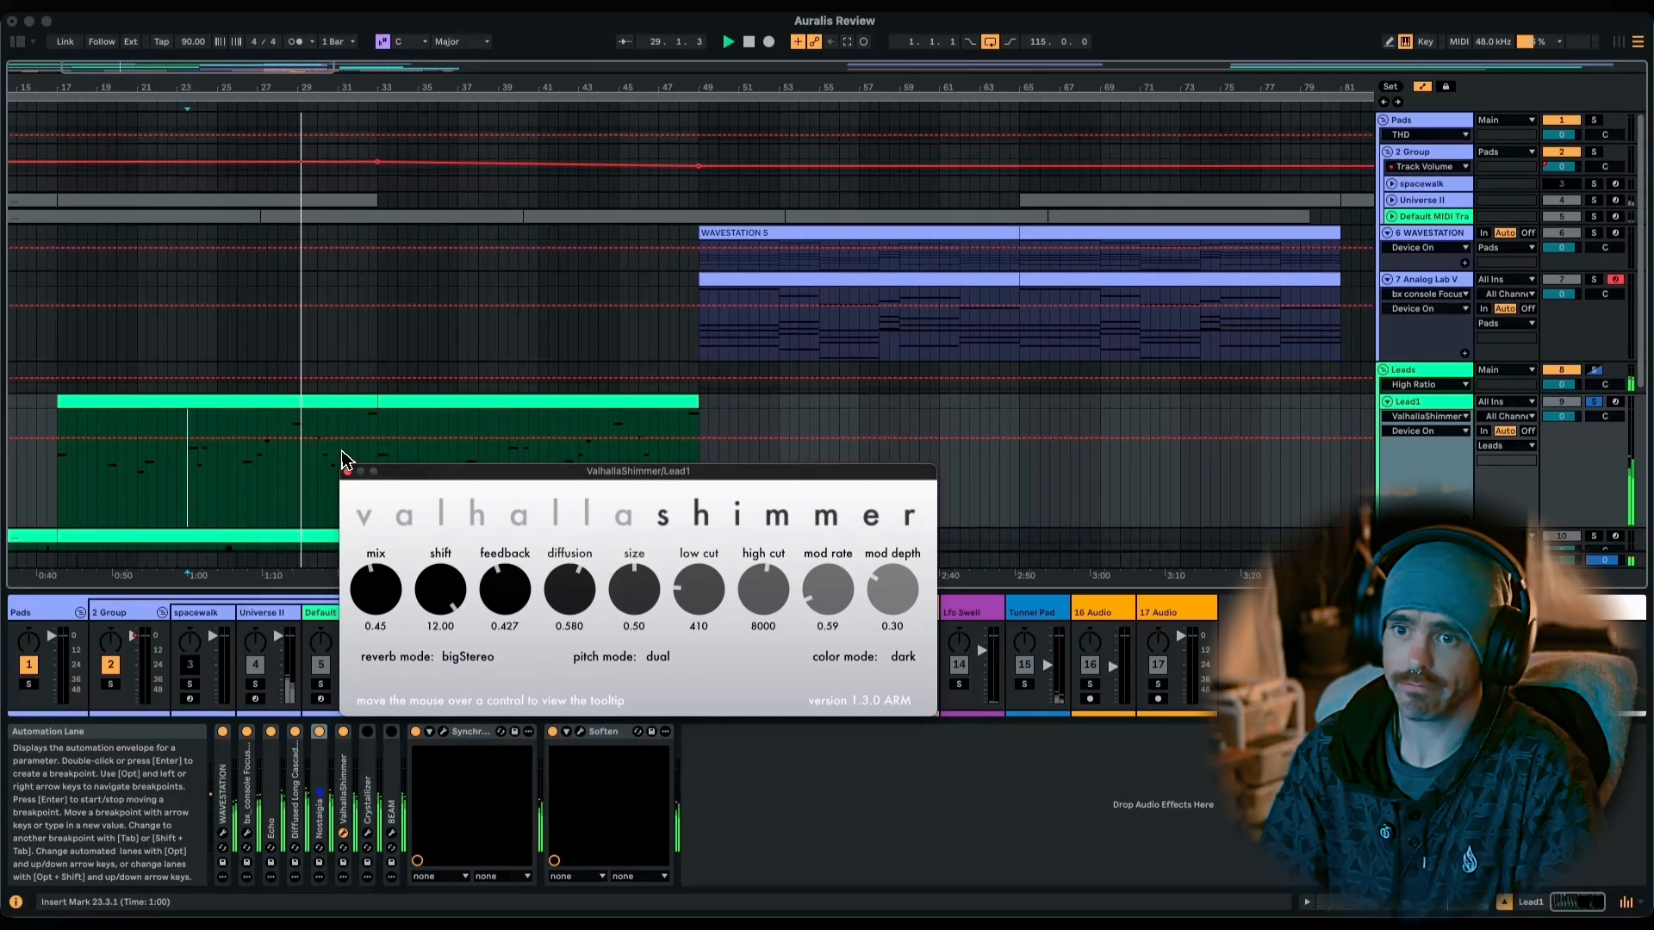
left_click(343, 733)
left_click(344, 733)
key("space")
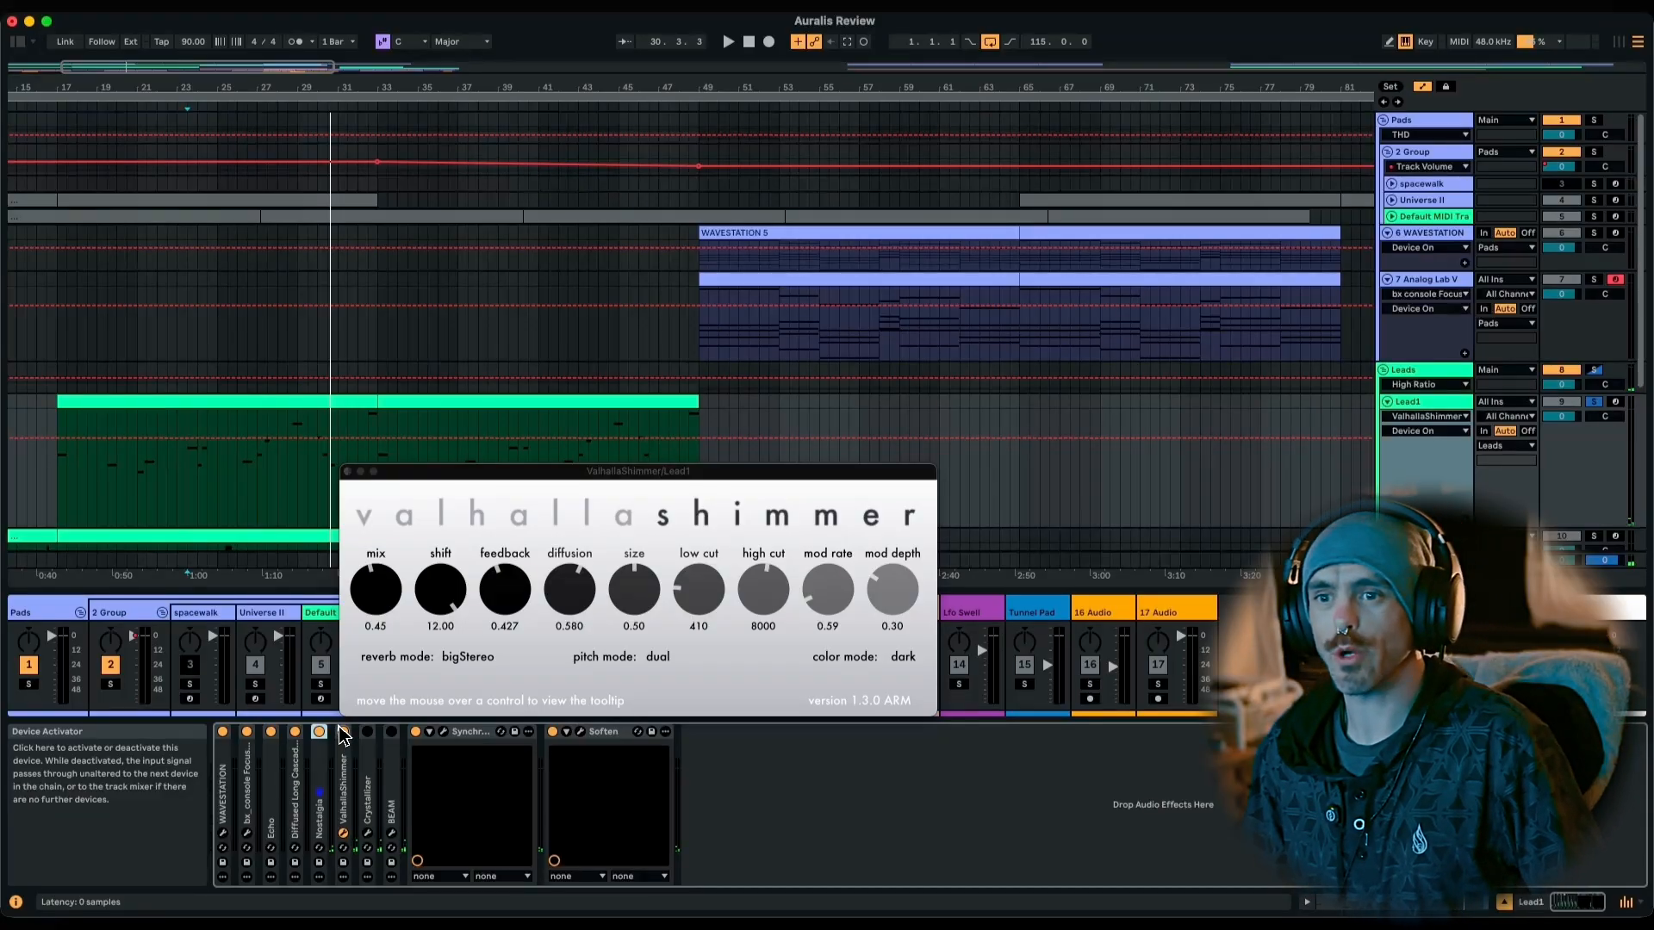
left_click(344, 733)
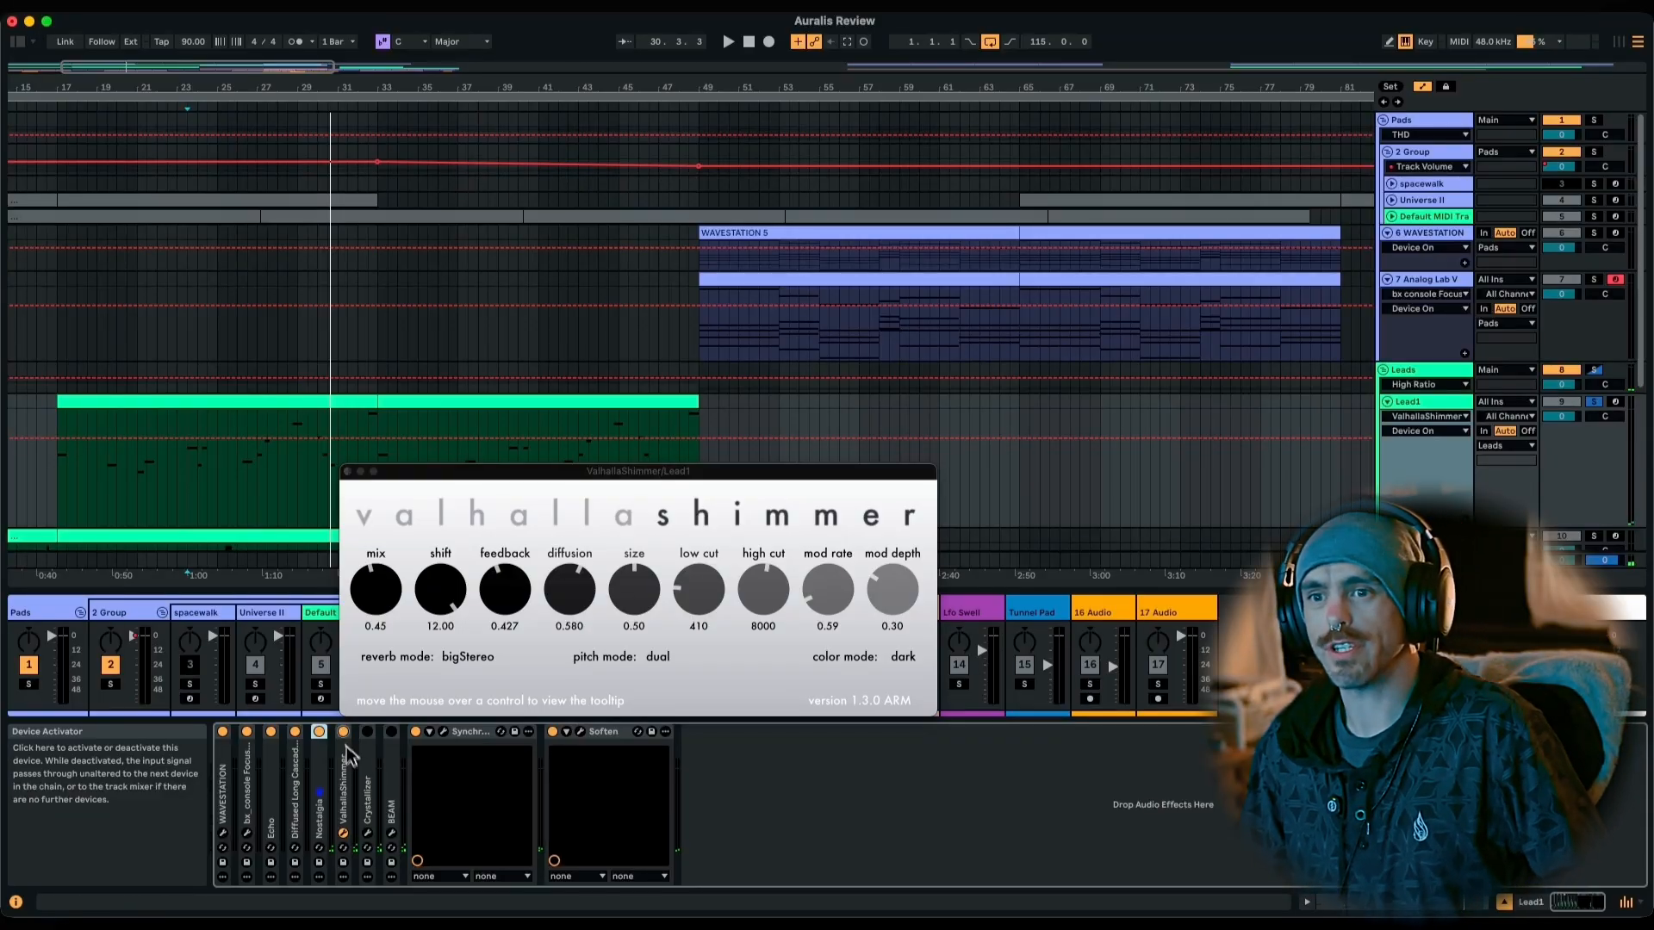
Open and enable Crystallizer on Lead1, and compare the playing lead with the effect off and on.
left_click(366, 834)
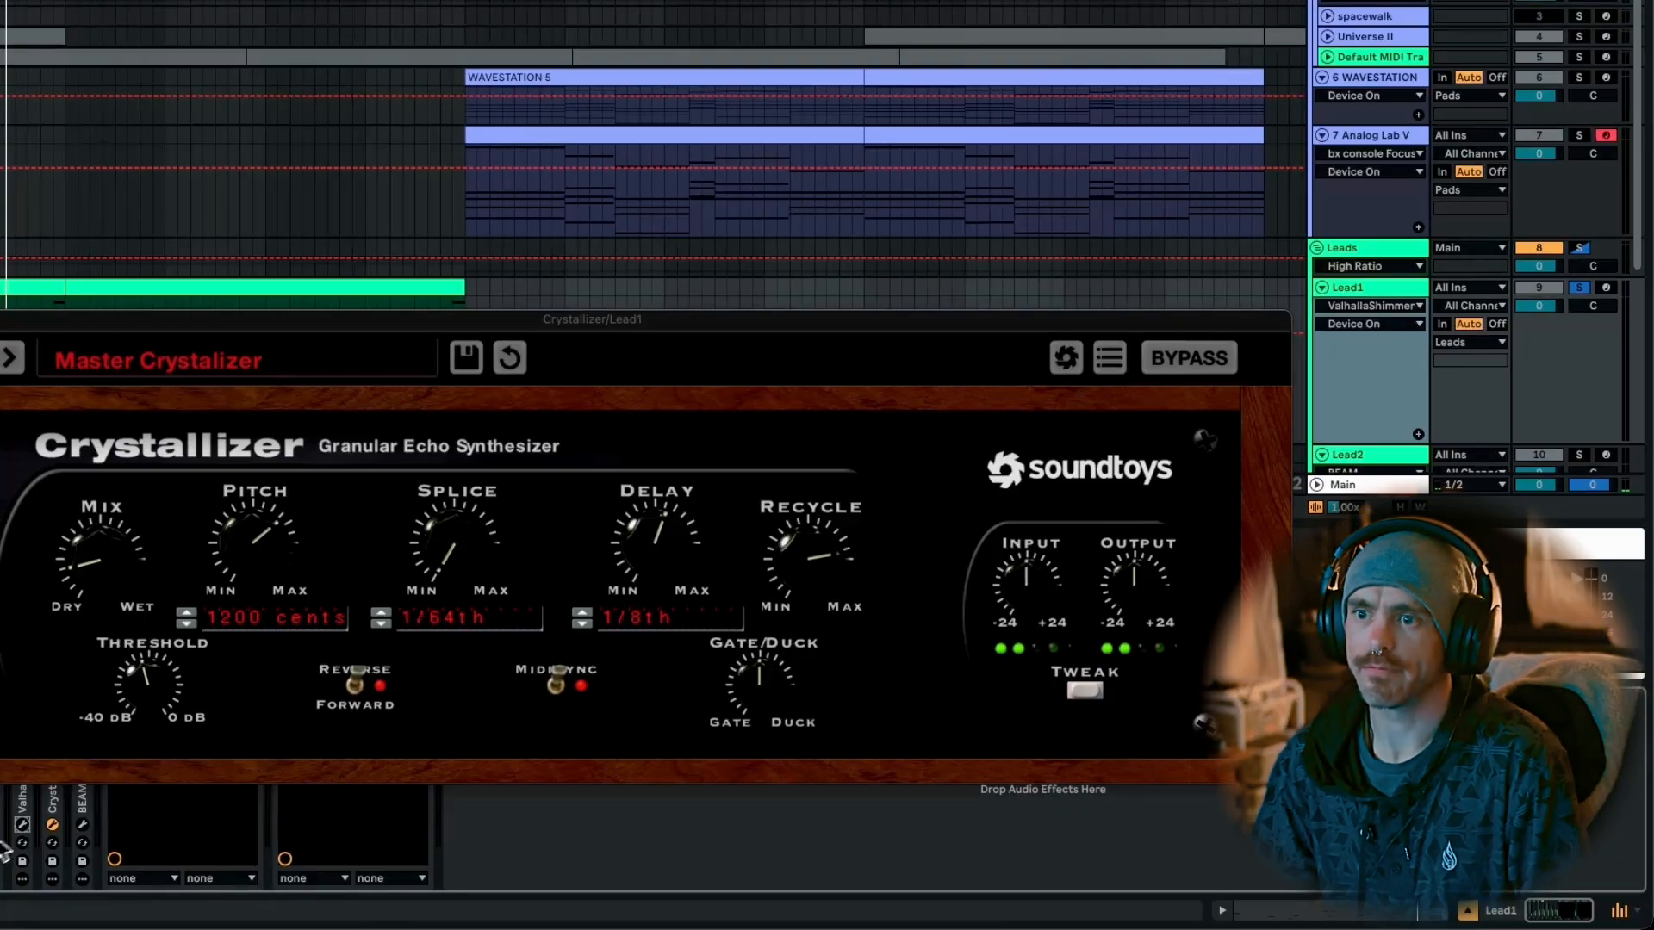
left_click_drag(279, 327, 308, 9)
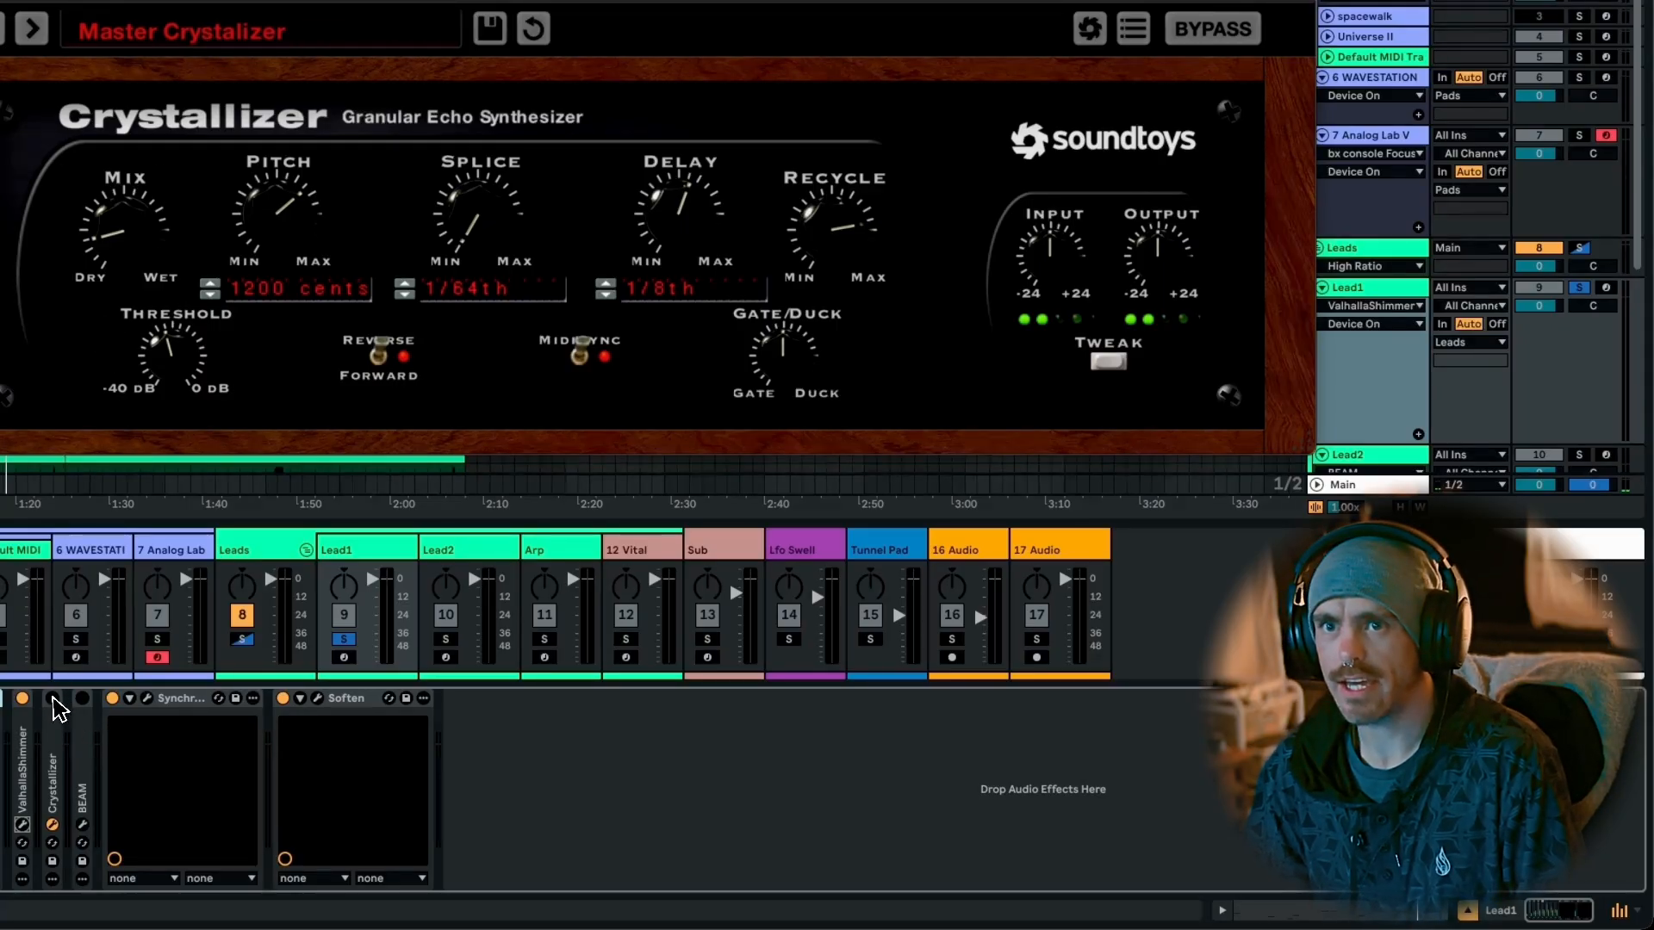
left_click(52, 699)
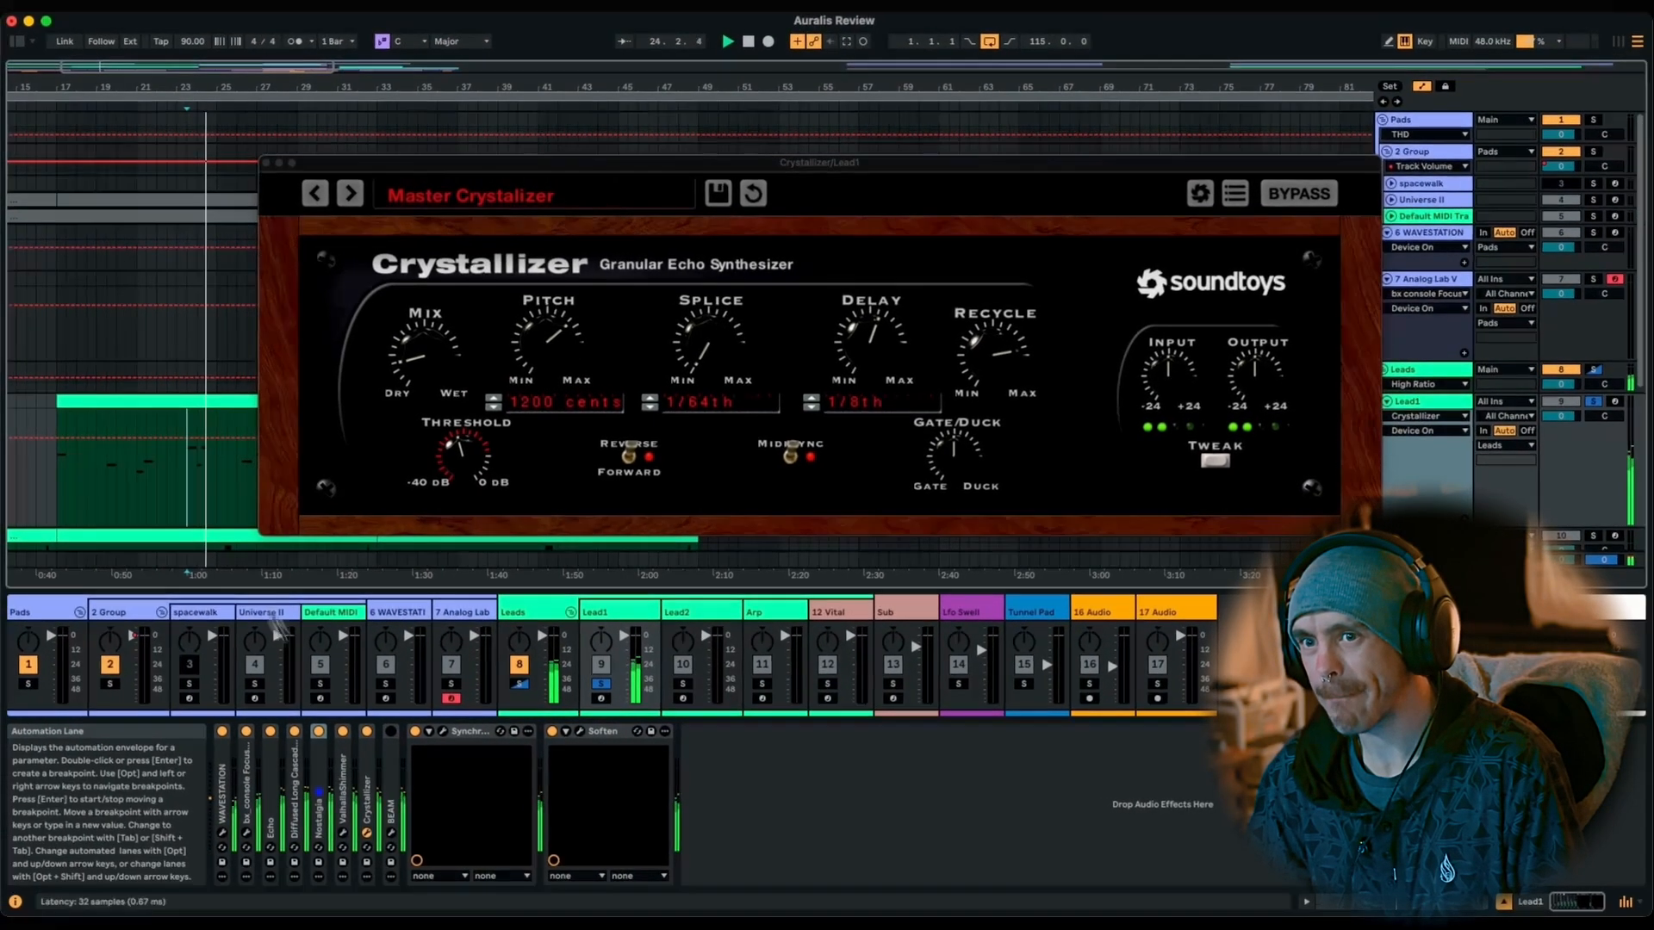
left_click(371, 732)
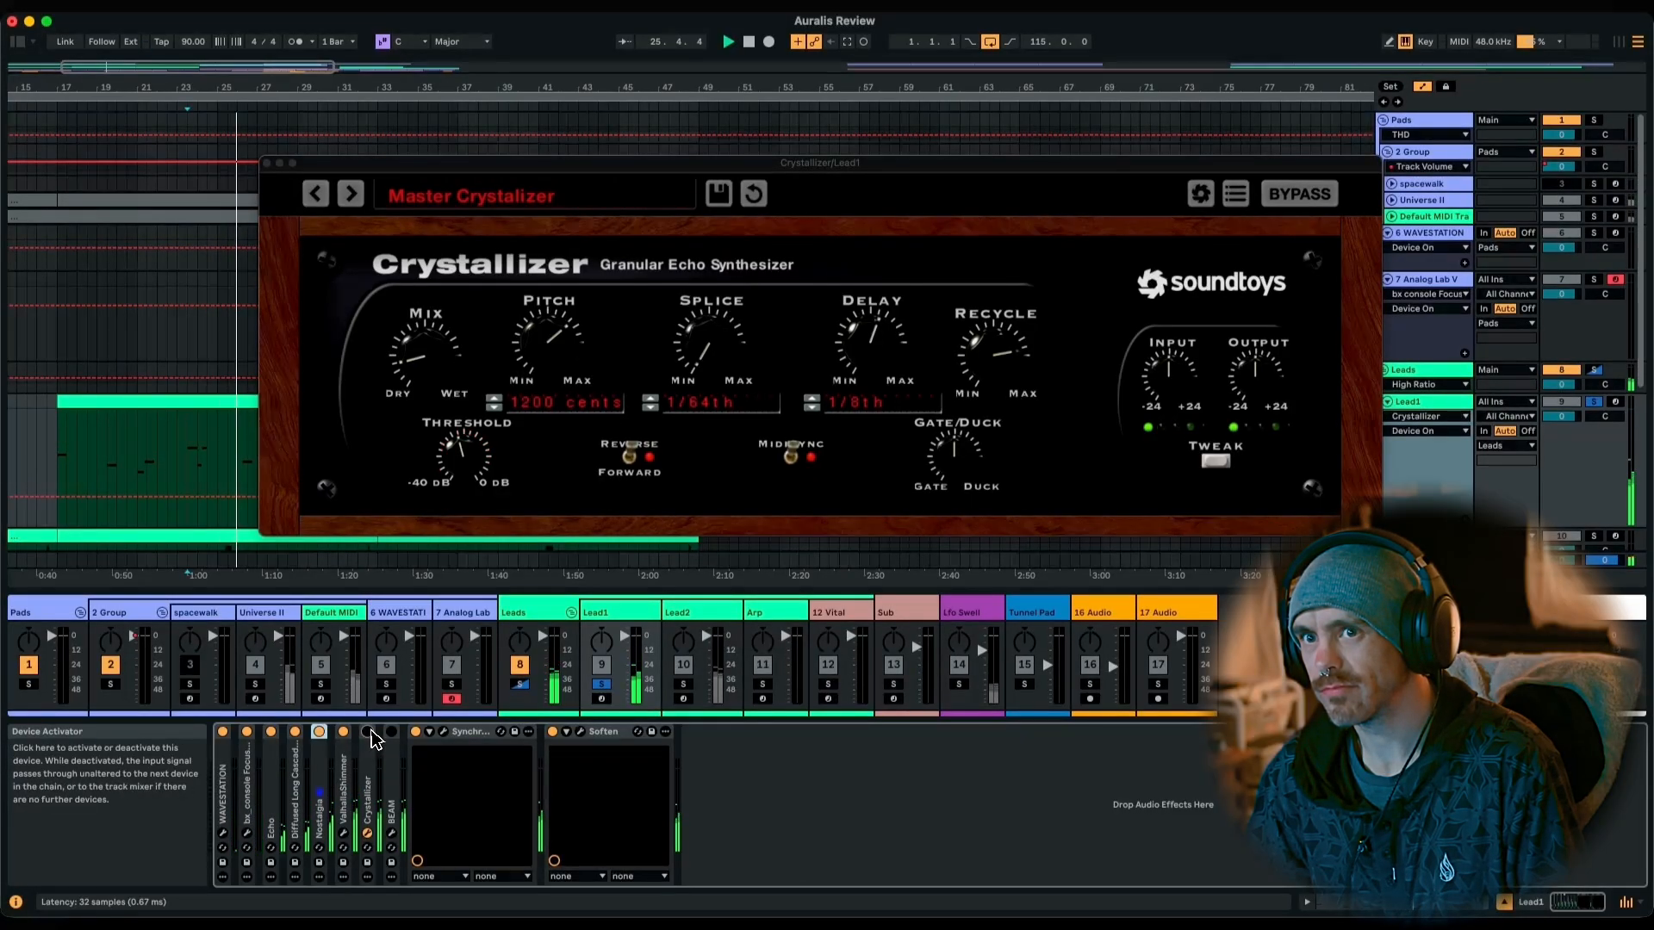
left_click(371, 732)
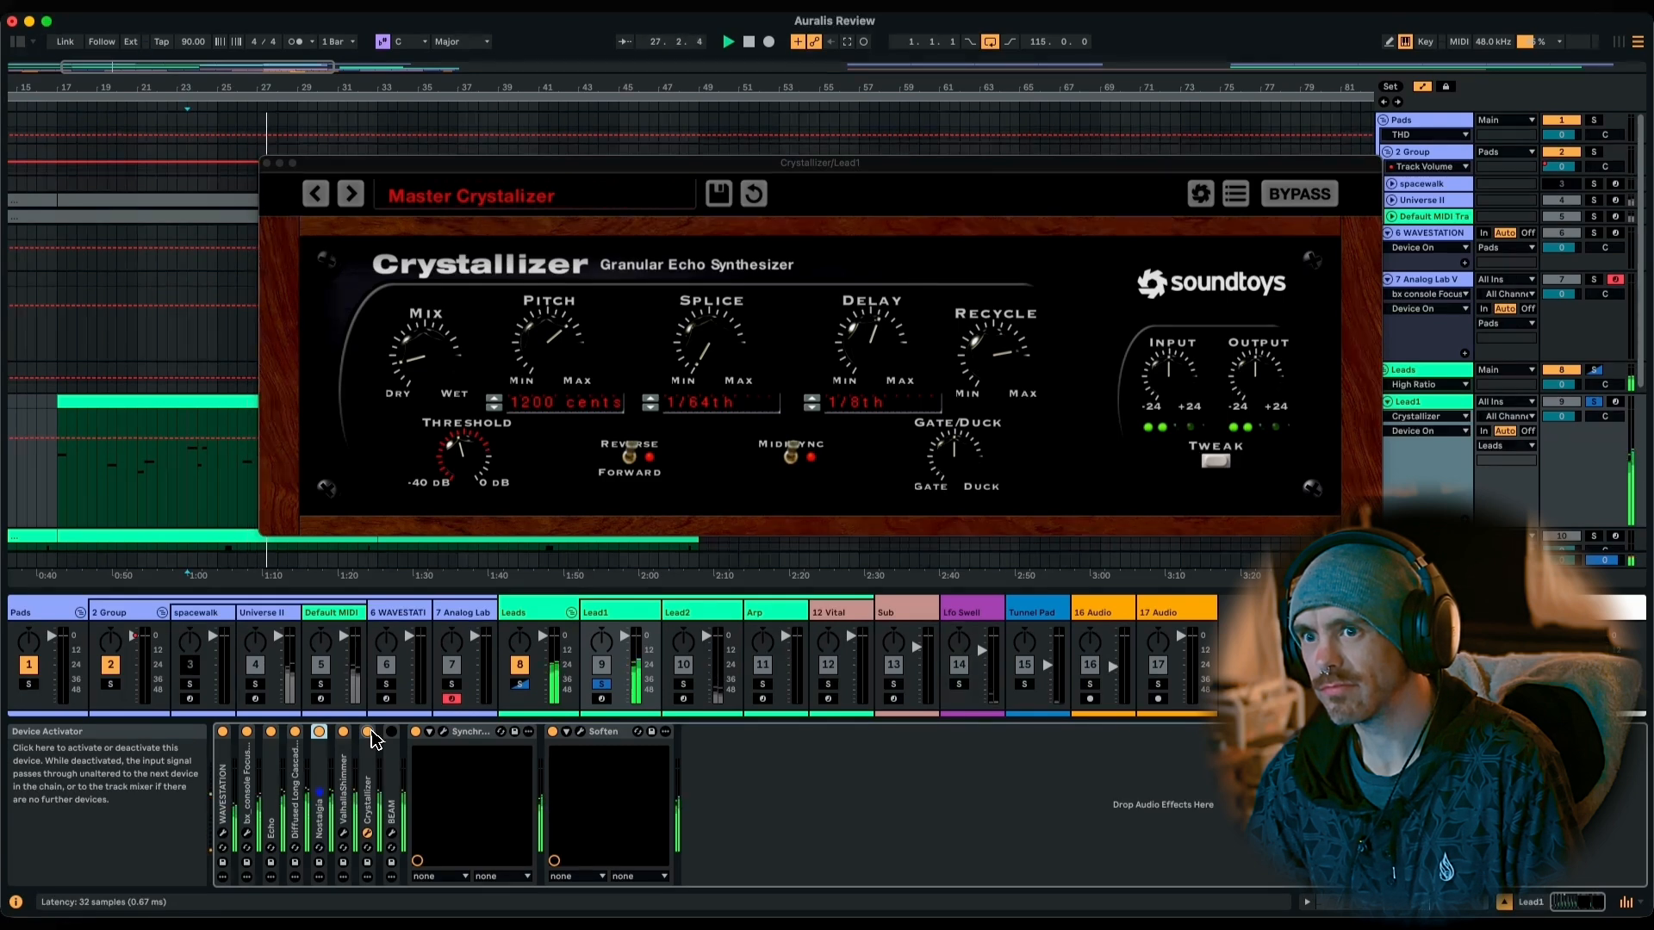
Disable ValhallaShimmer, Nostalgia, Diffused Long Cascades and Echo on Lead1, and play from bar 23 to isolate Crystallizer.
left_click(343, 732)
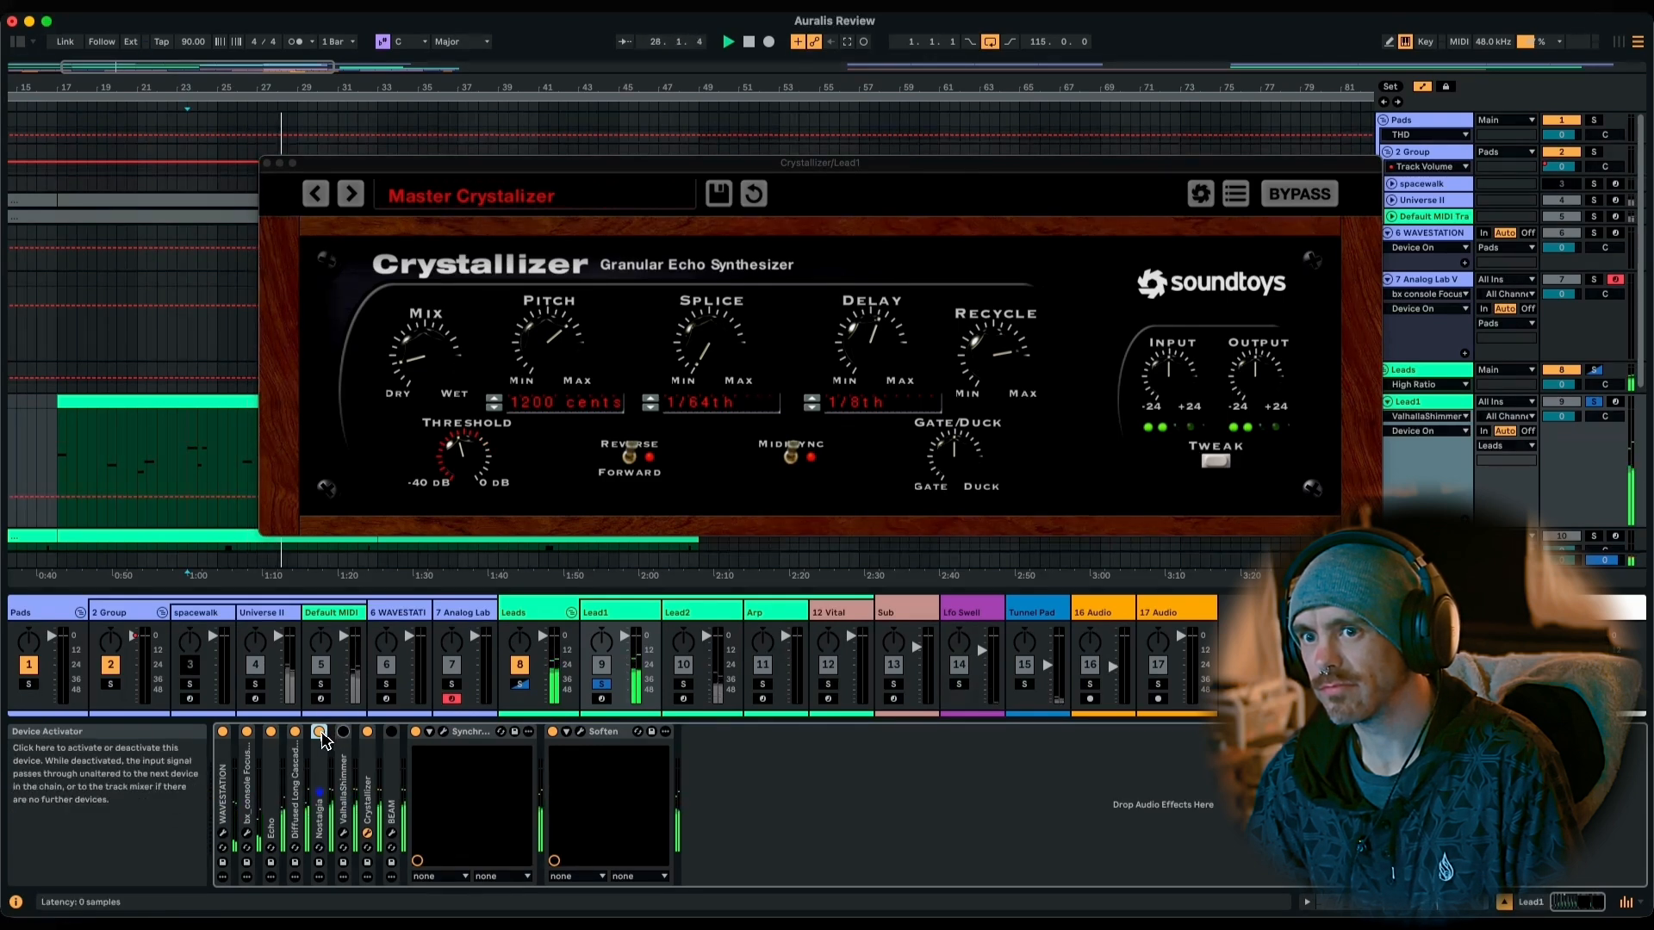
left_click(319, 732)
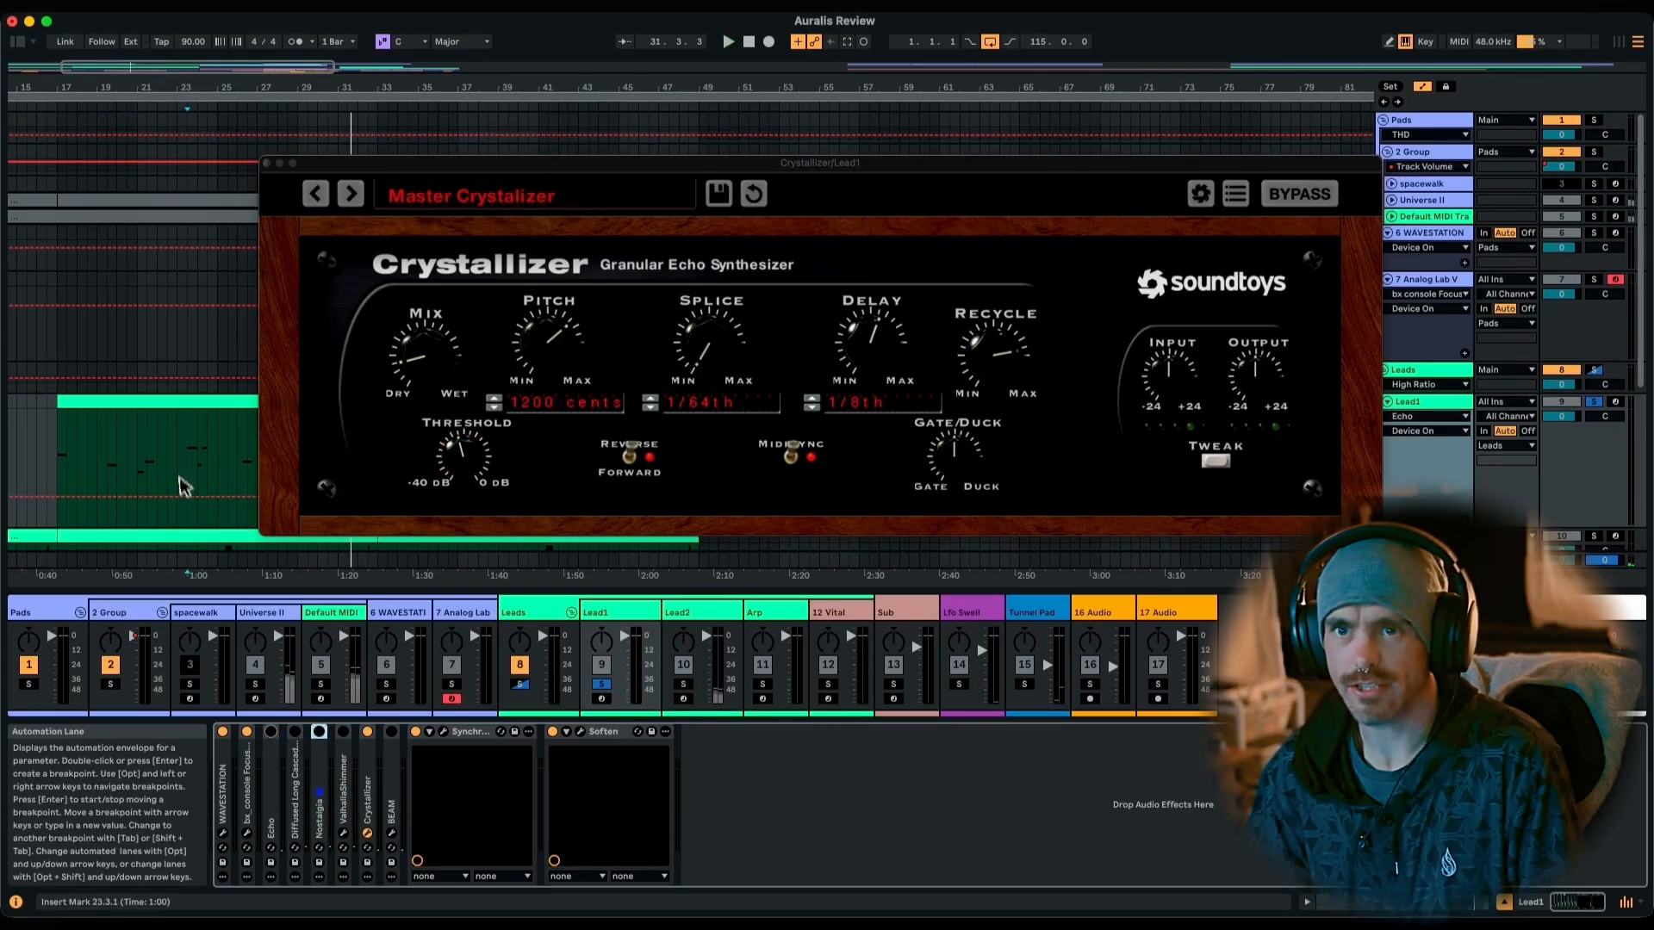
left_click(182, 458)
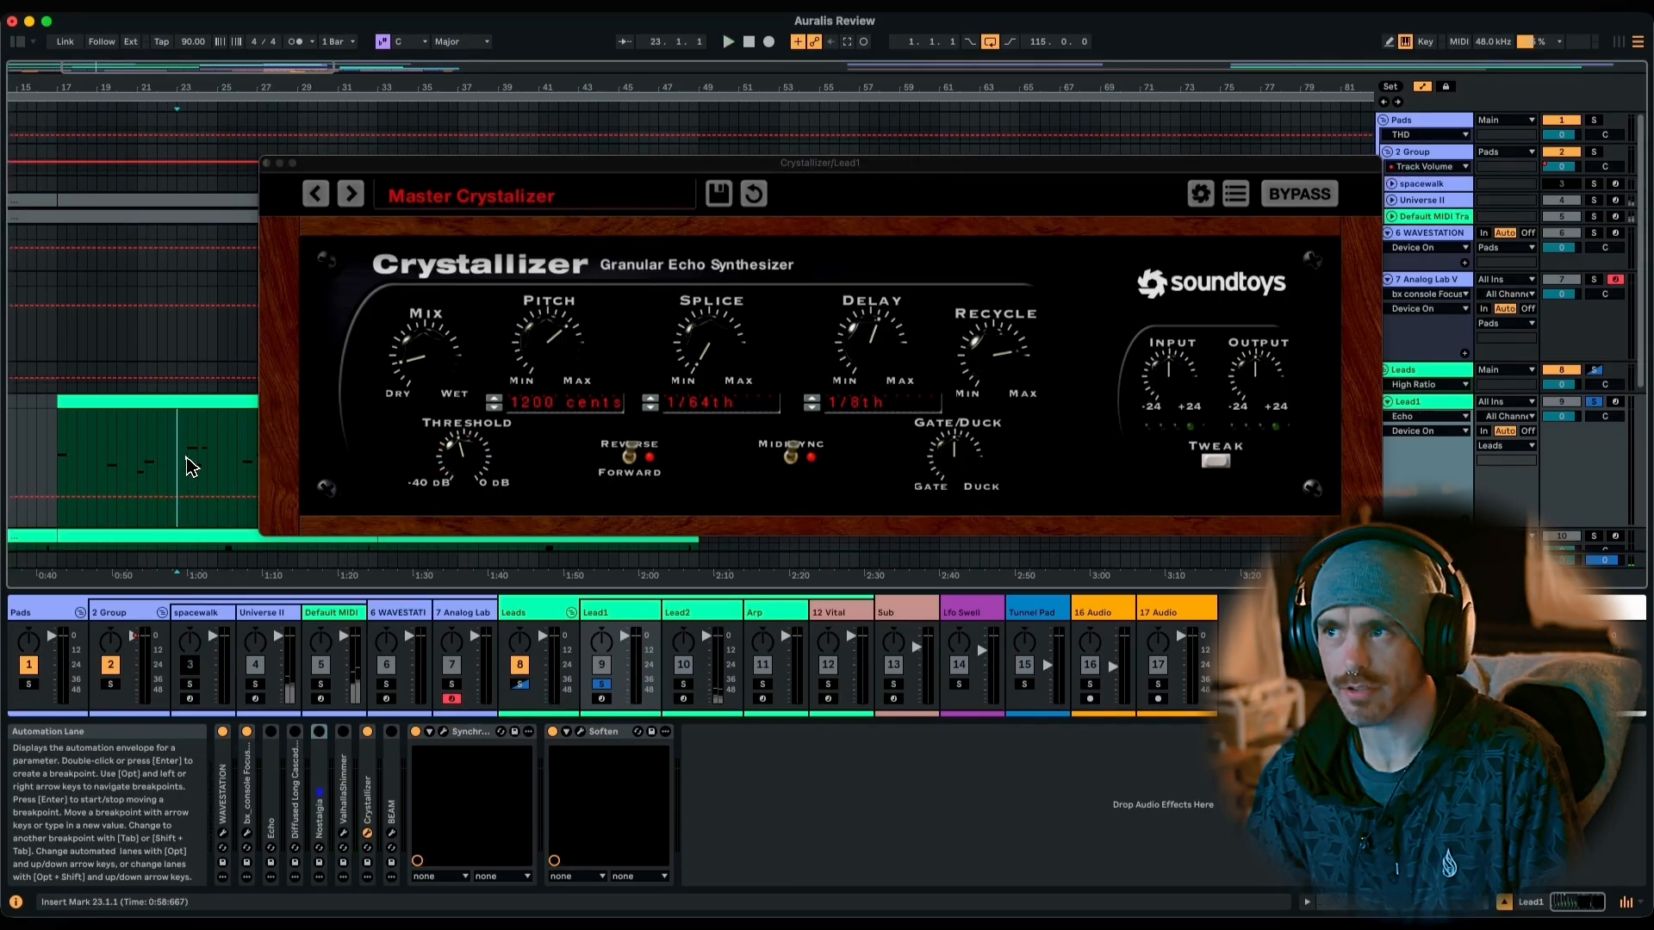
key("space")
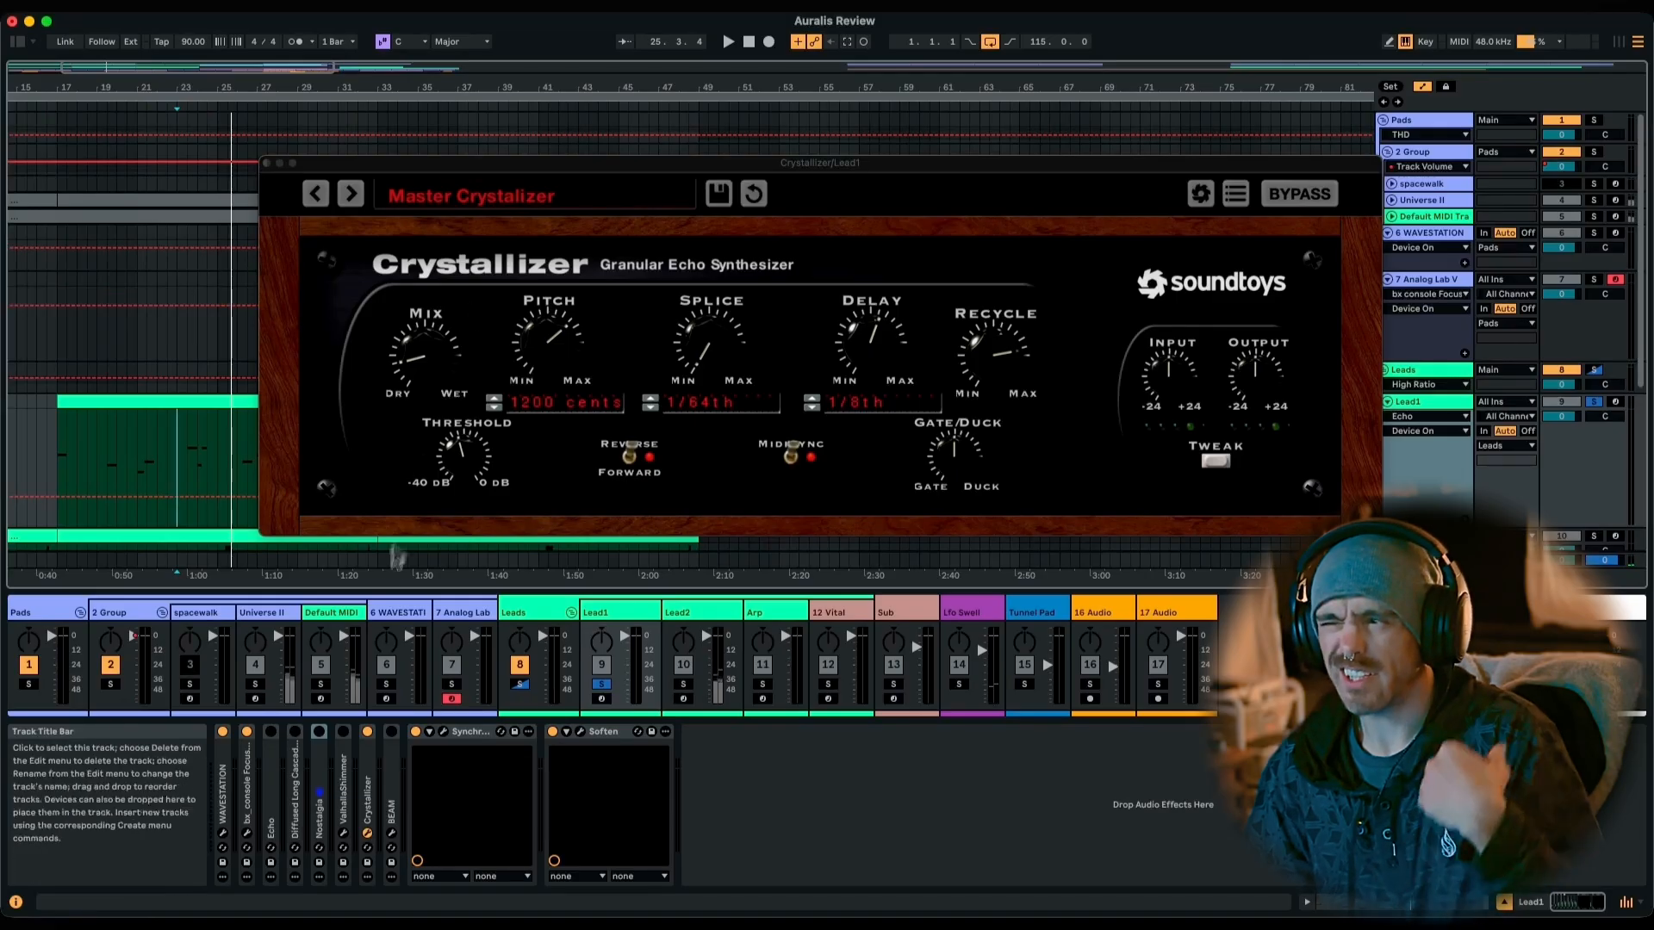
key("space")
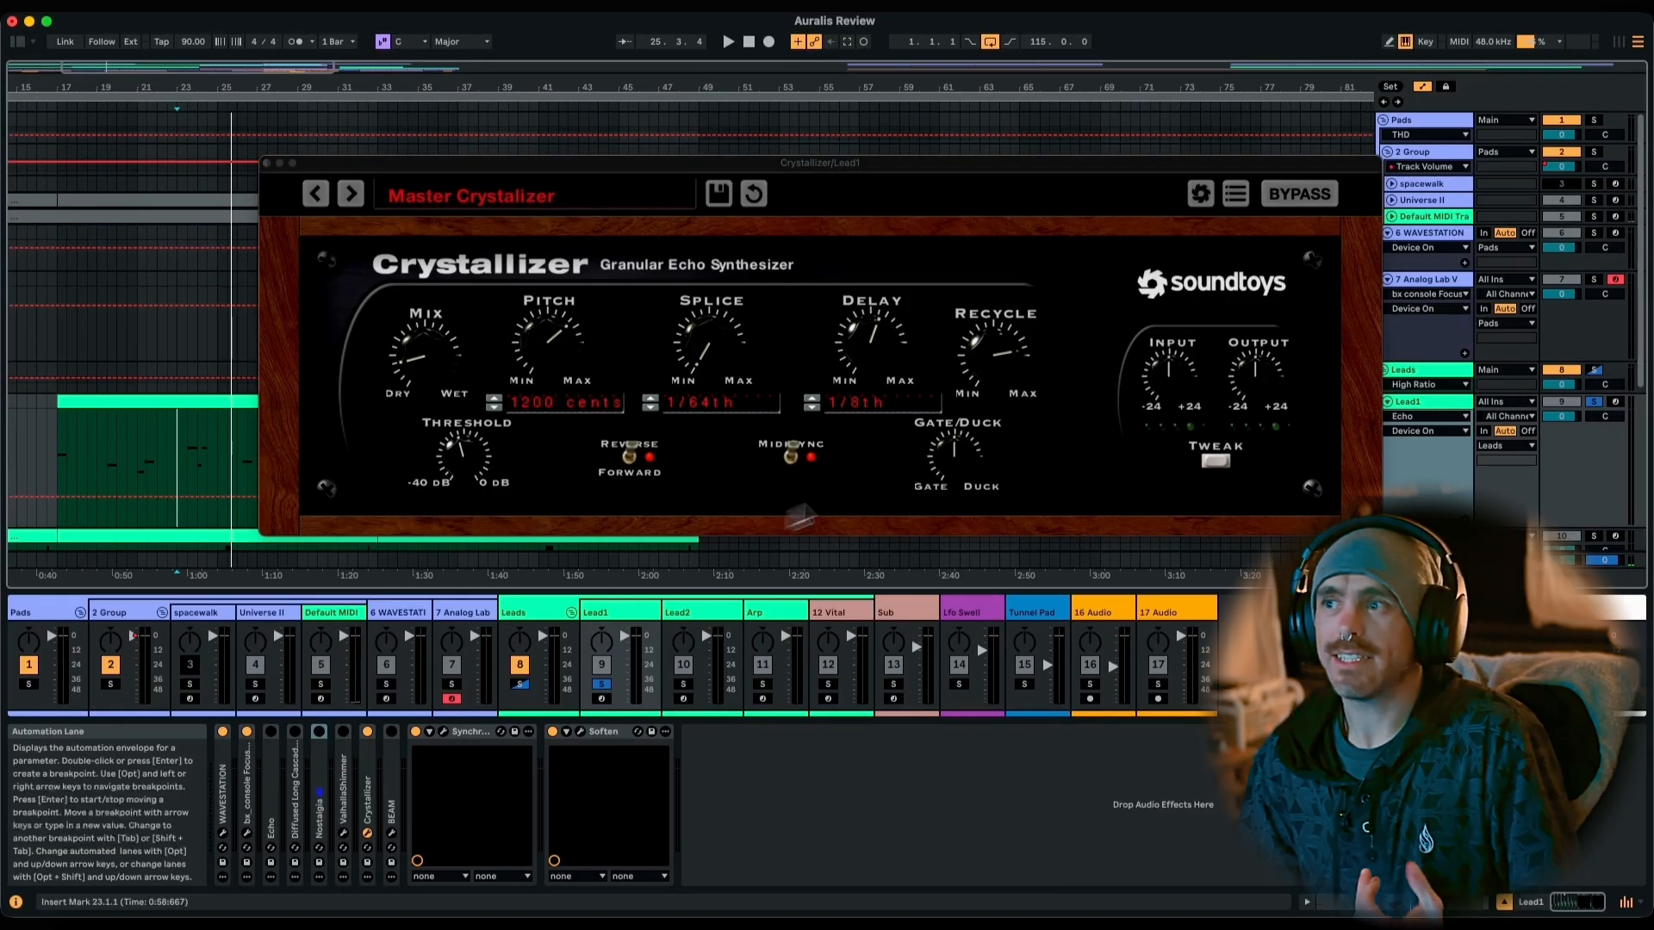
Try a wetter Crystallizer mix while playing Lead1, and undo the mix change.
left_click(414, 363)
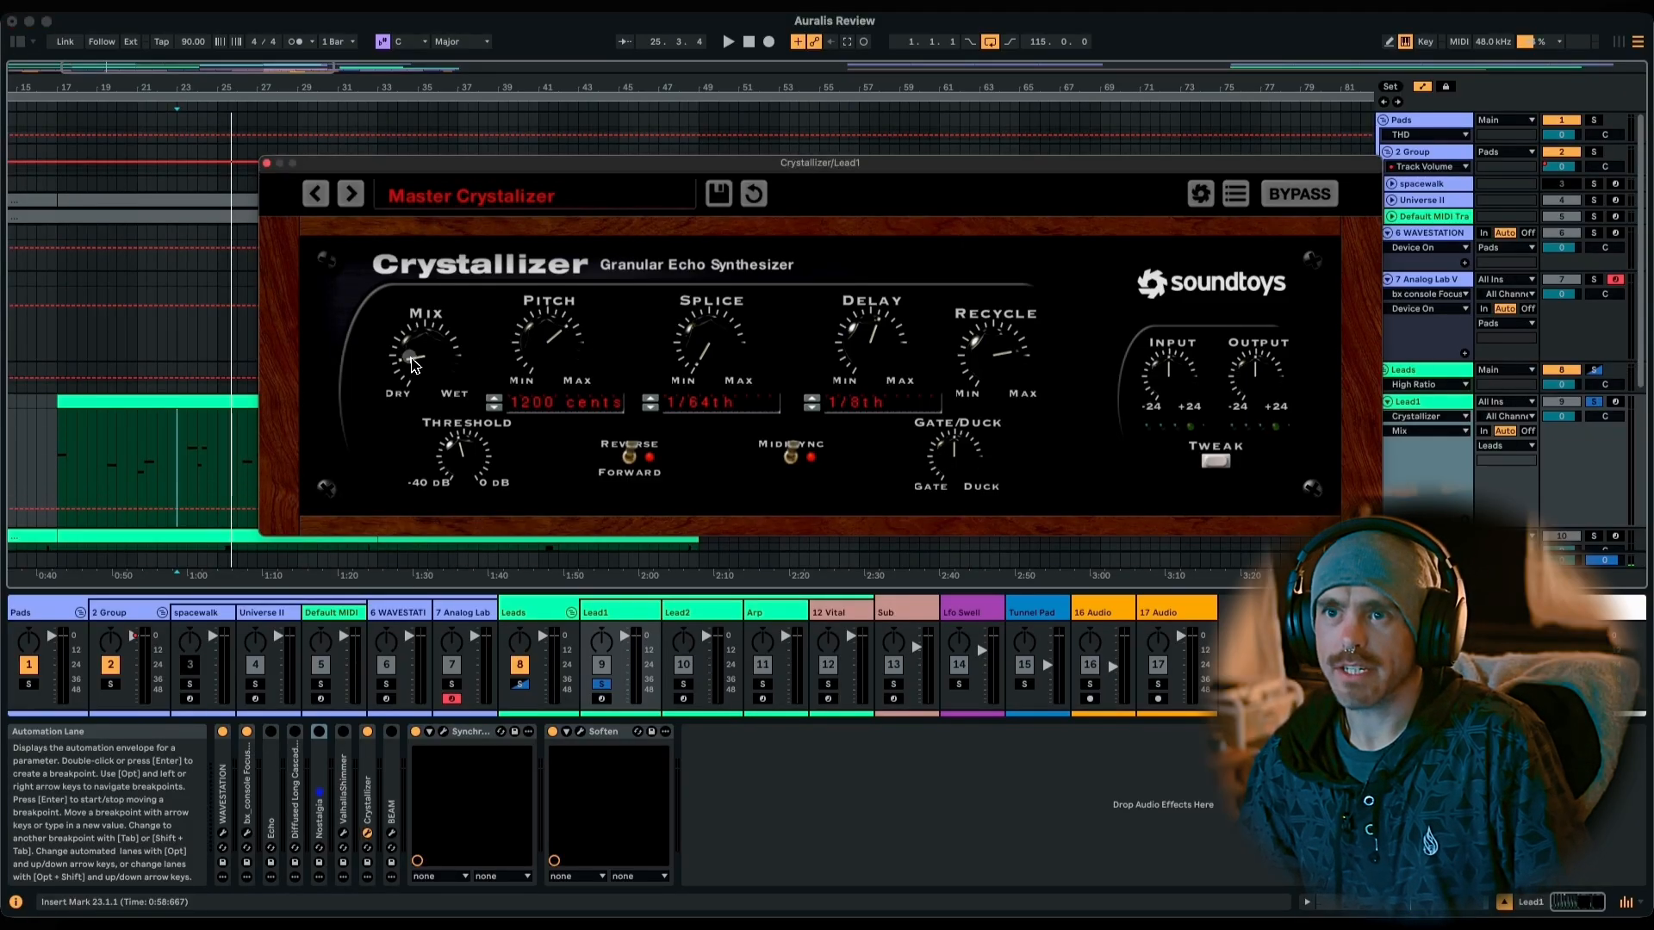
left_click_drag(414, 364, 417, 297)
key("space")
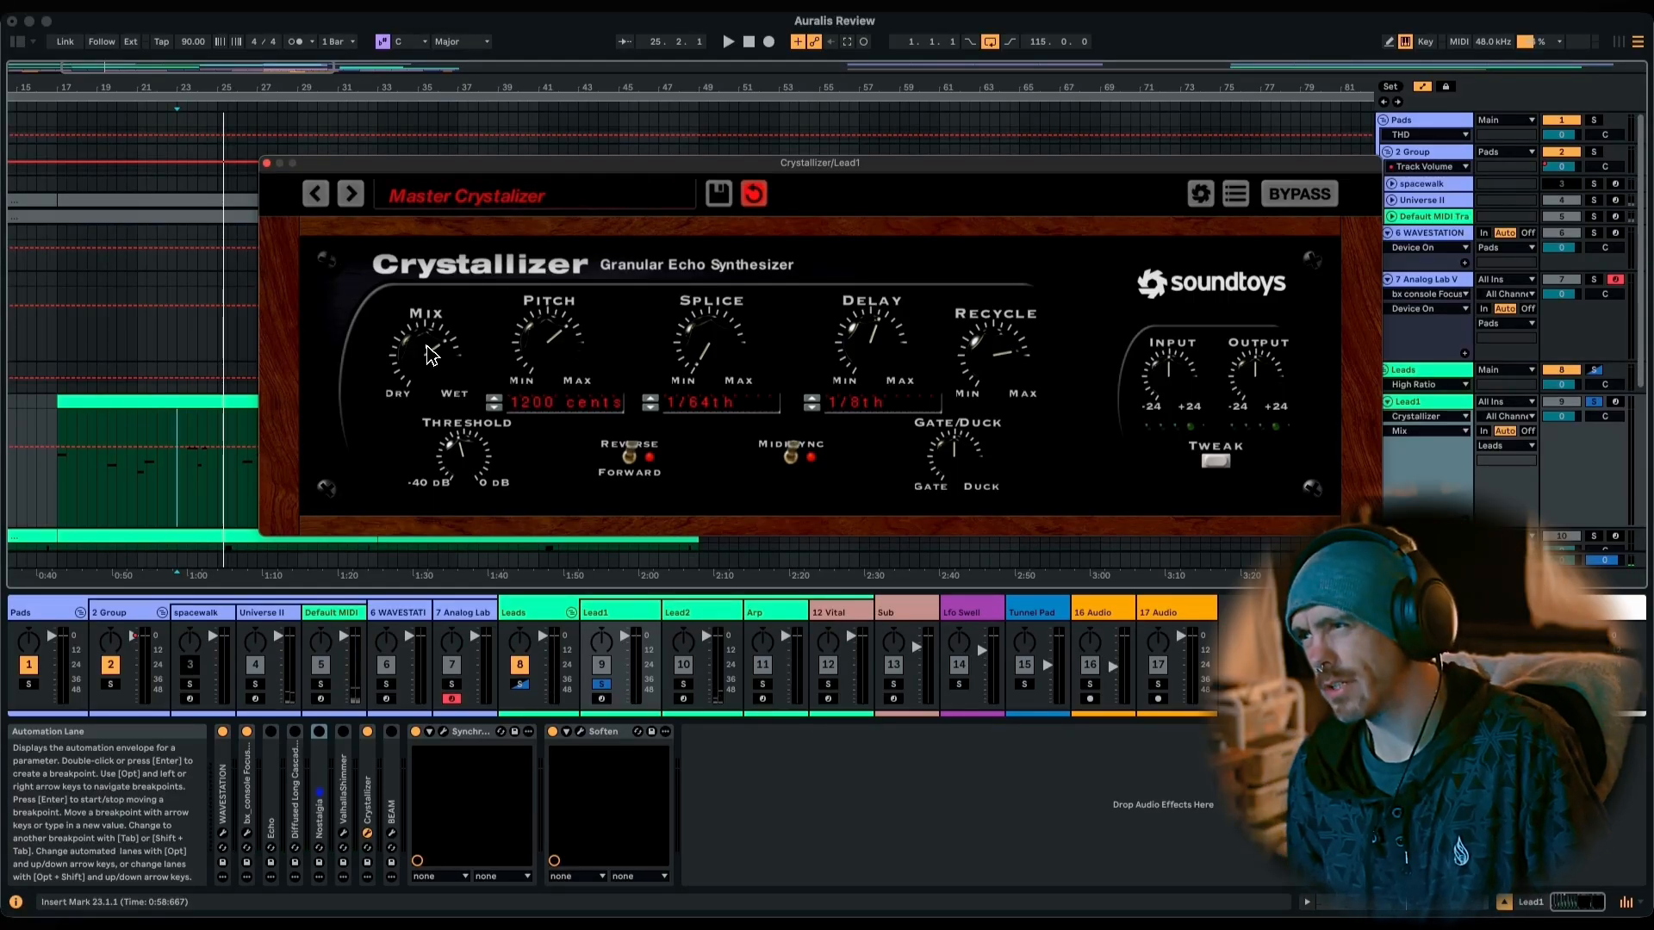
key("super+z")
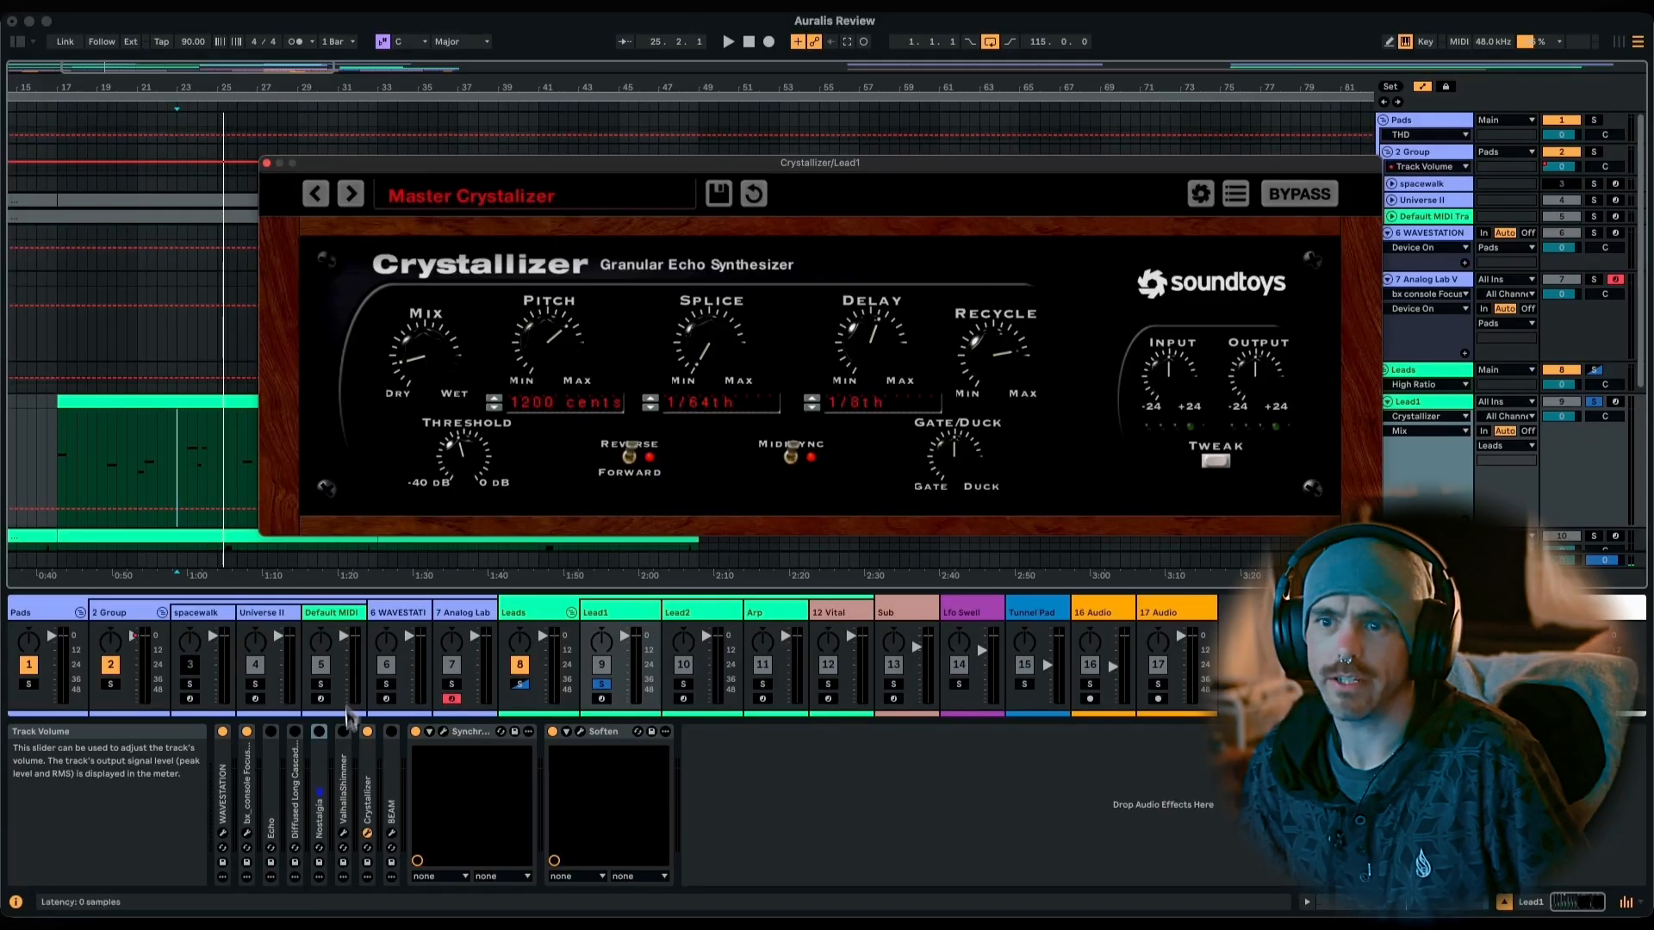
Re-enable Echo, Diffused Long Cascades, Nostalgia and ValhallaShimmer on Lead1.
left_click(342, 791)
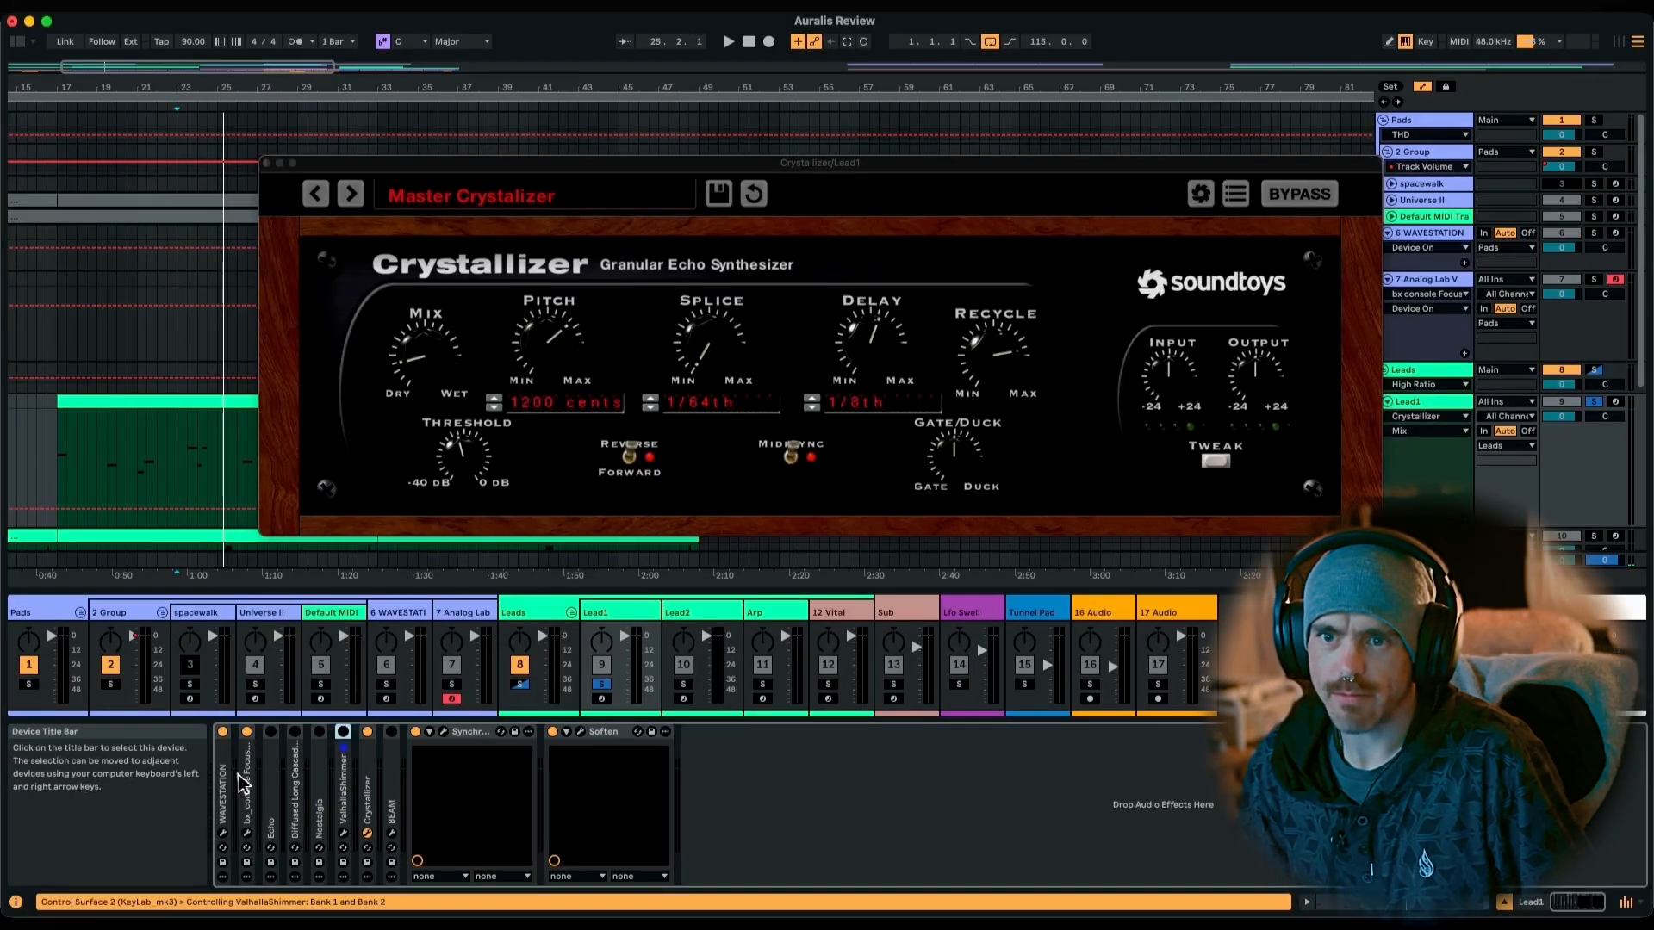
left_click(270, 731)
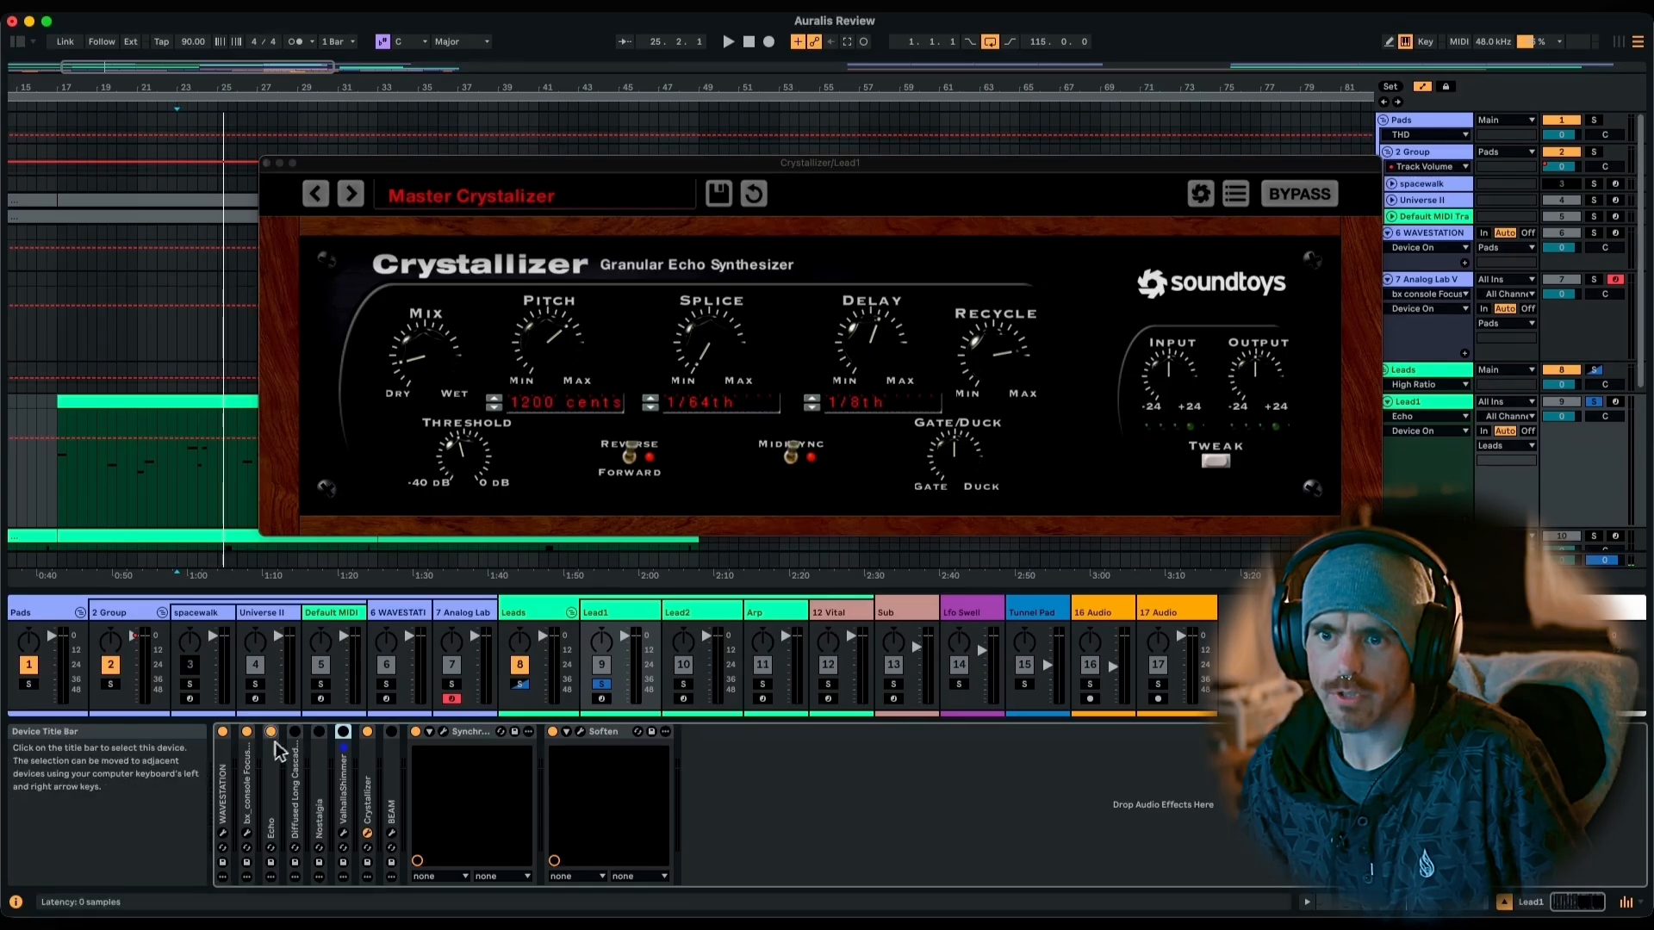
left_click(294, 732)
left_click(319, 732)
left_click(343, 731)
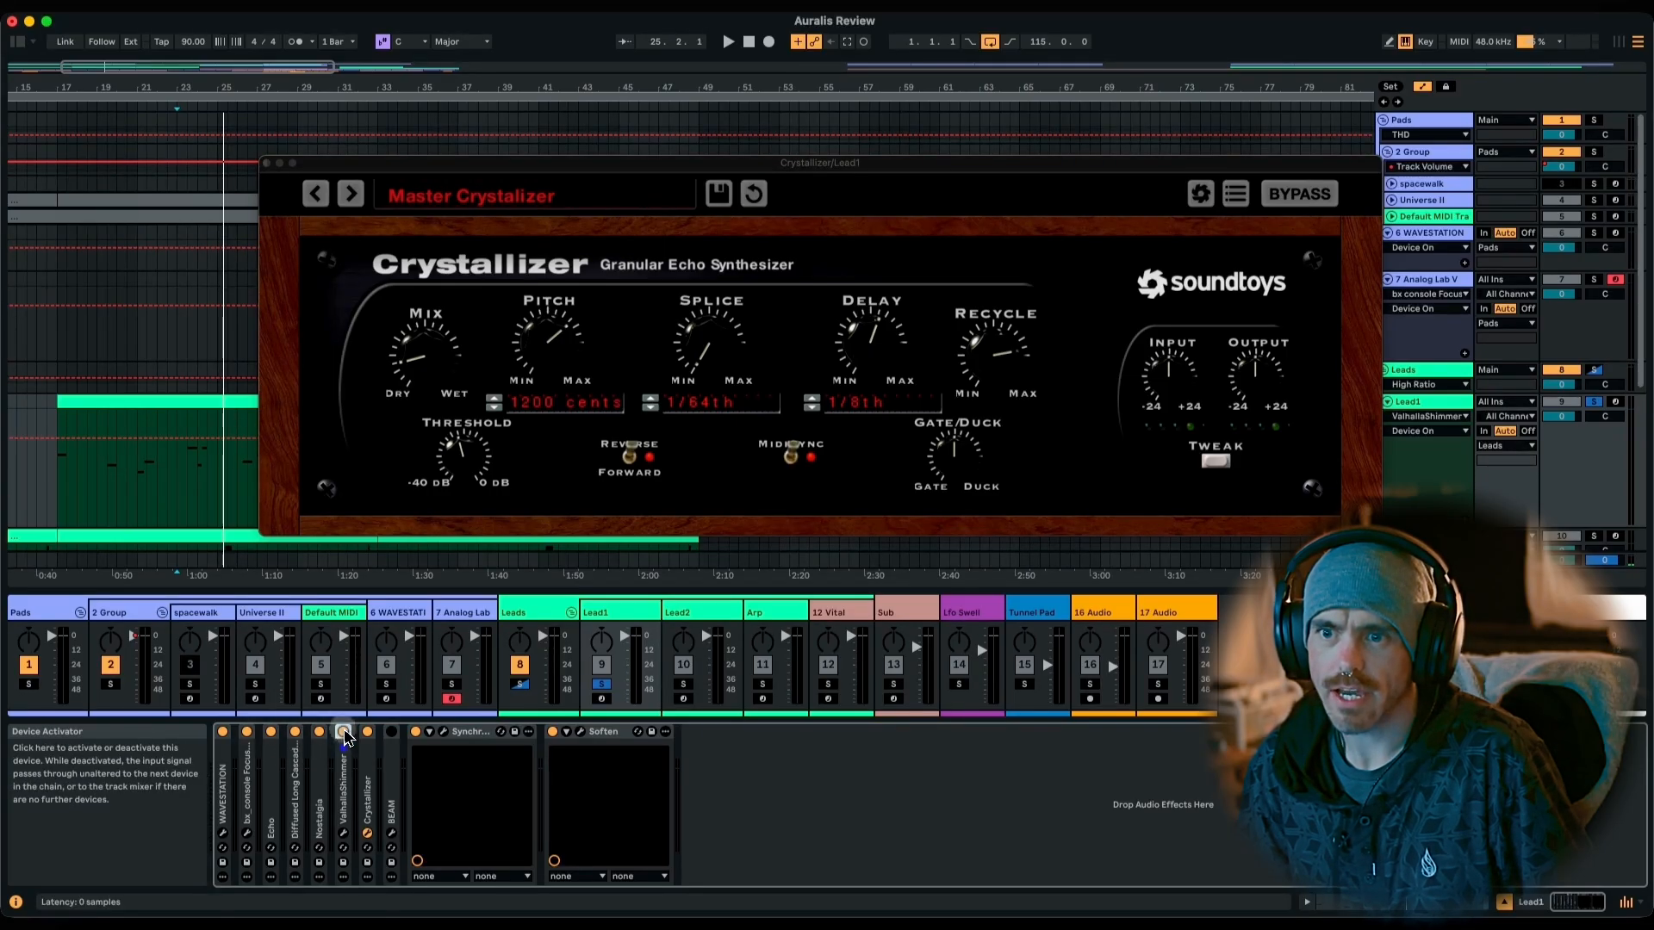
Close the Crystallizer window, and open and enable the BEAM plugin on Lead1.
left_click(368, 834)
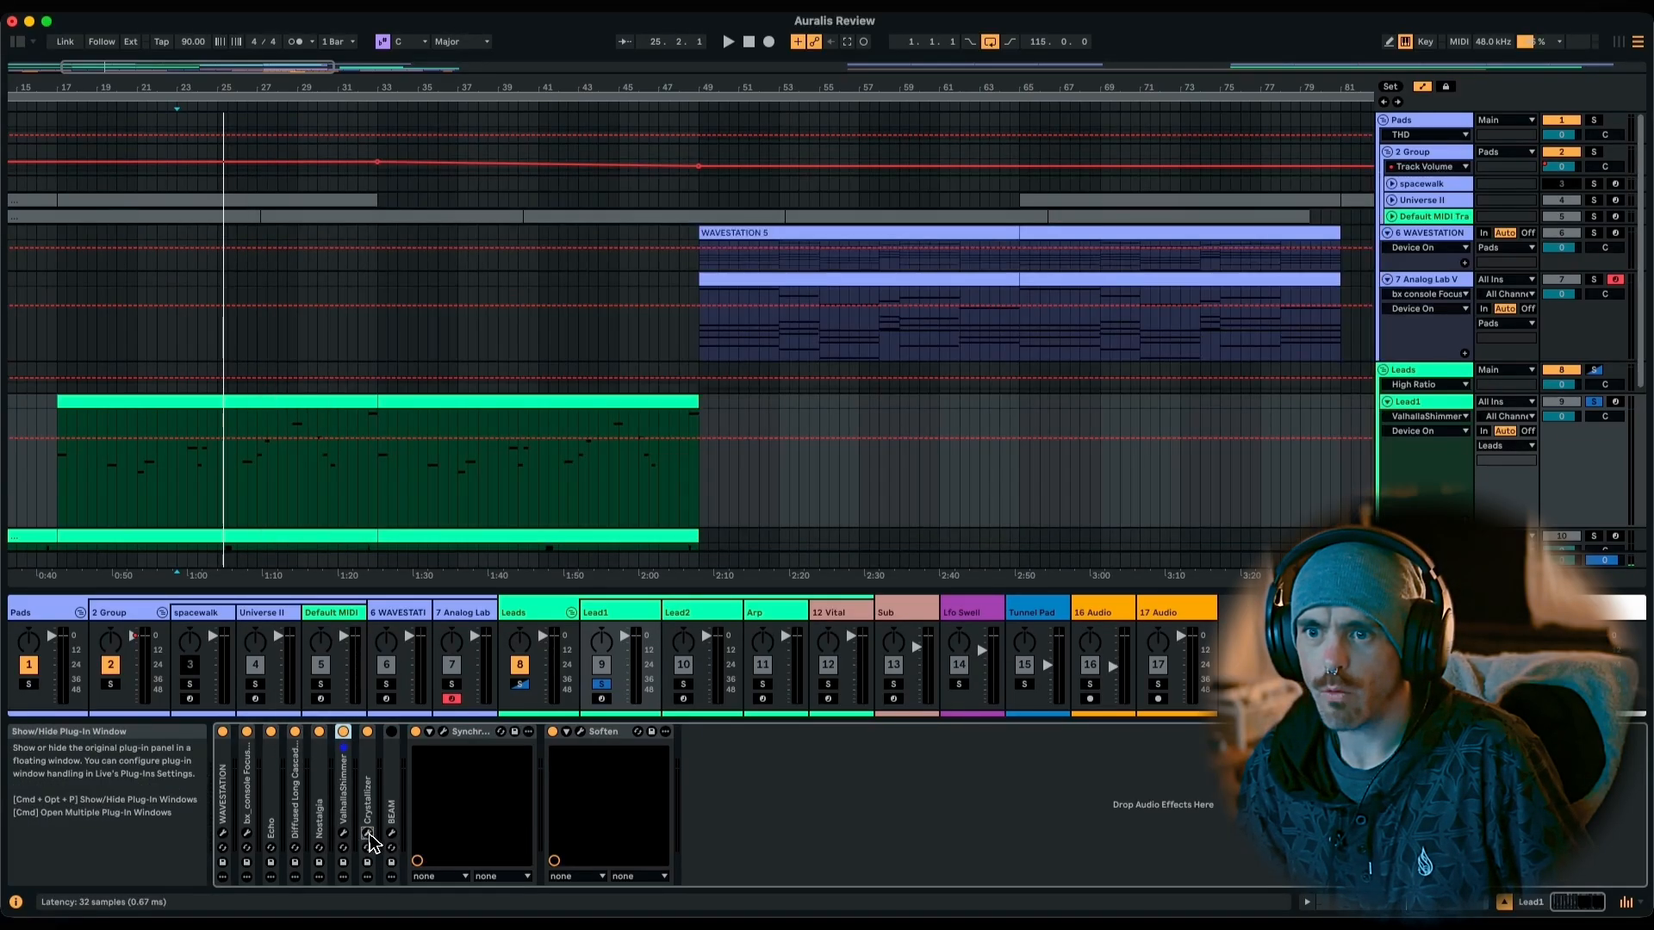
left_click(392, 834)
left_click(392, 731)
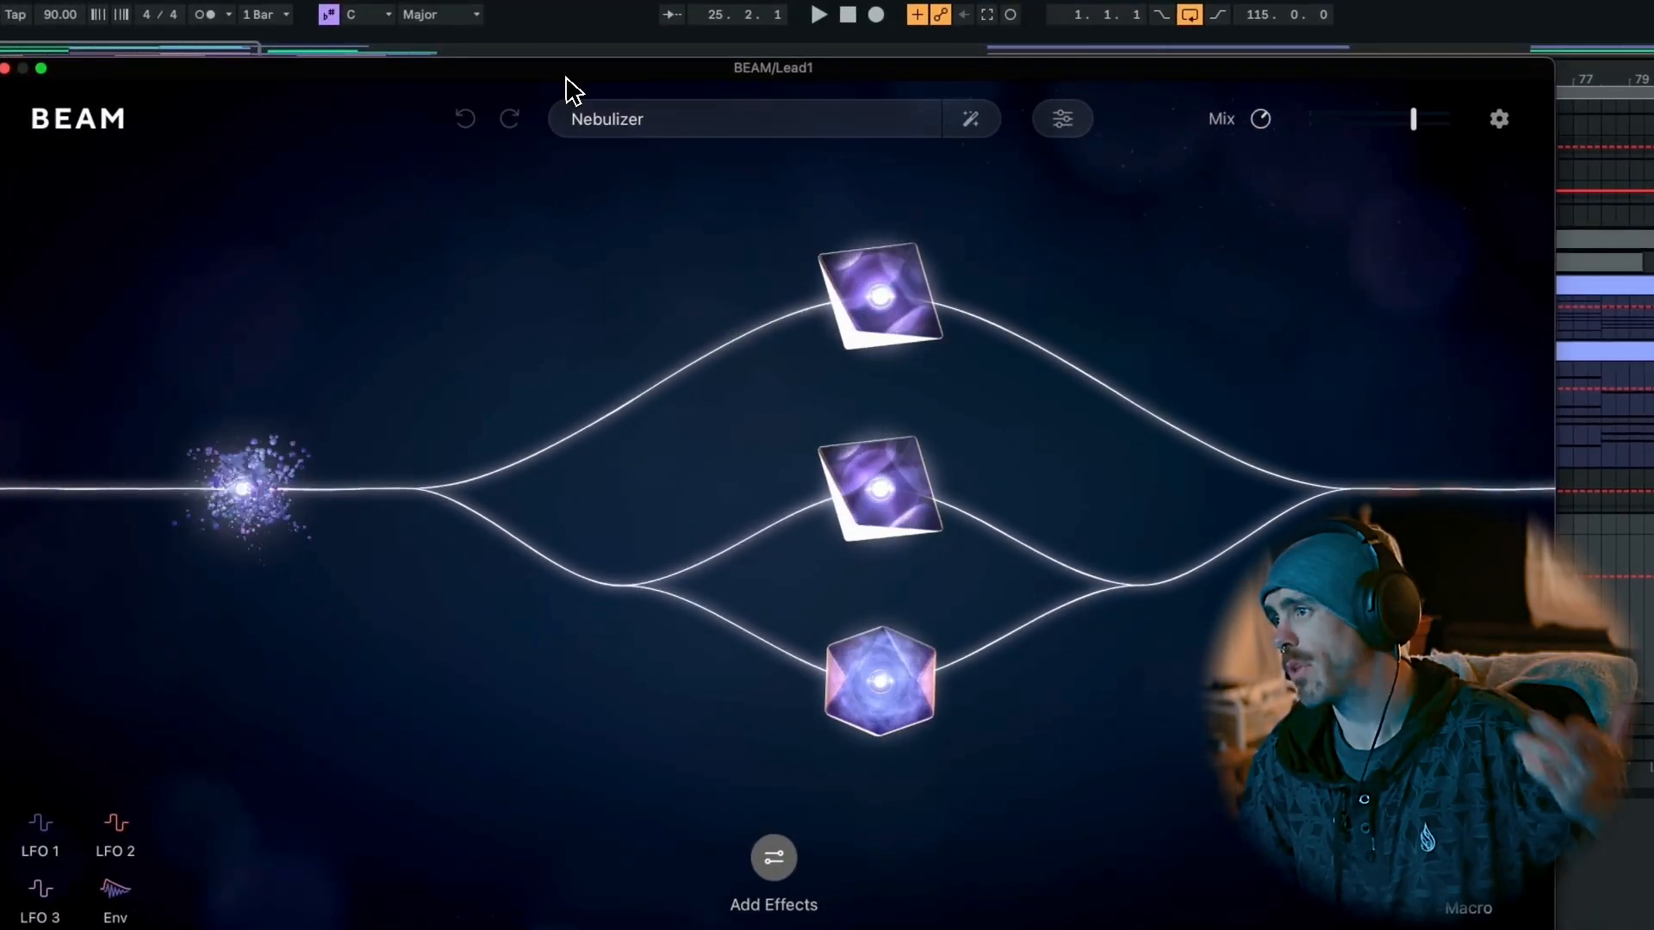
Browse BEAM's preset list and its categories, and close it keeping the Nebulizer preset.
left_click(642, 127)
scroll(702, 758, "down", 20)
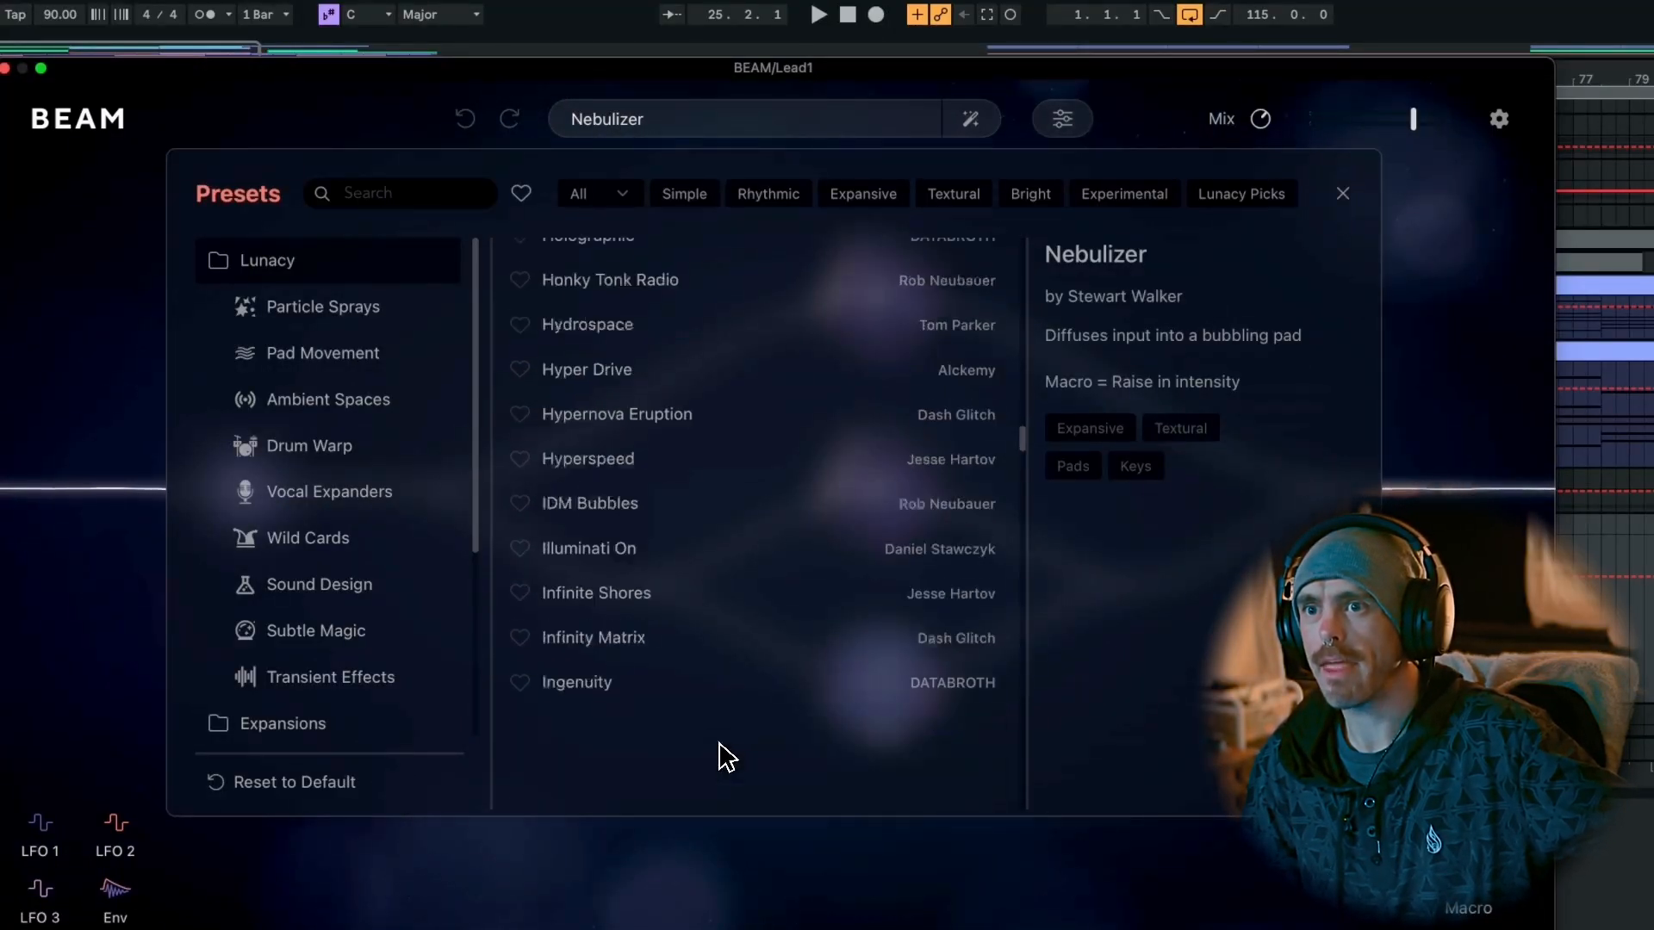
scroll(673, 652, "up", 15)
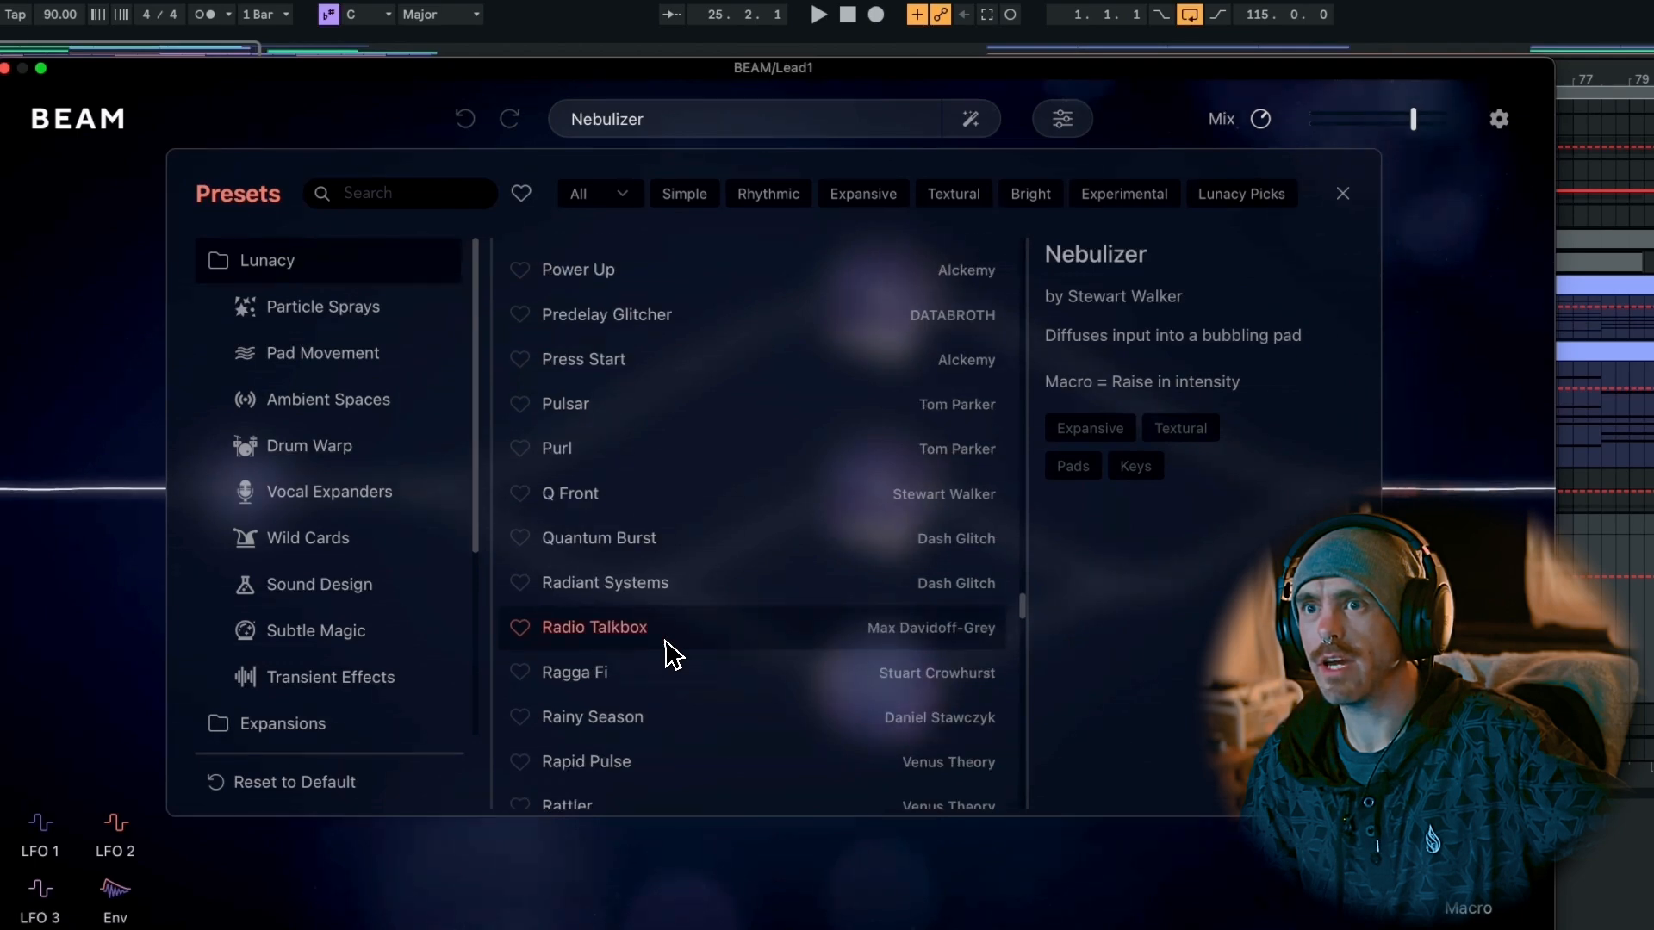
scroll(670, 655, "up", 8)
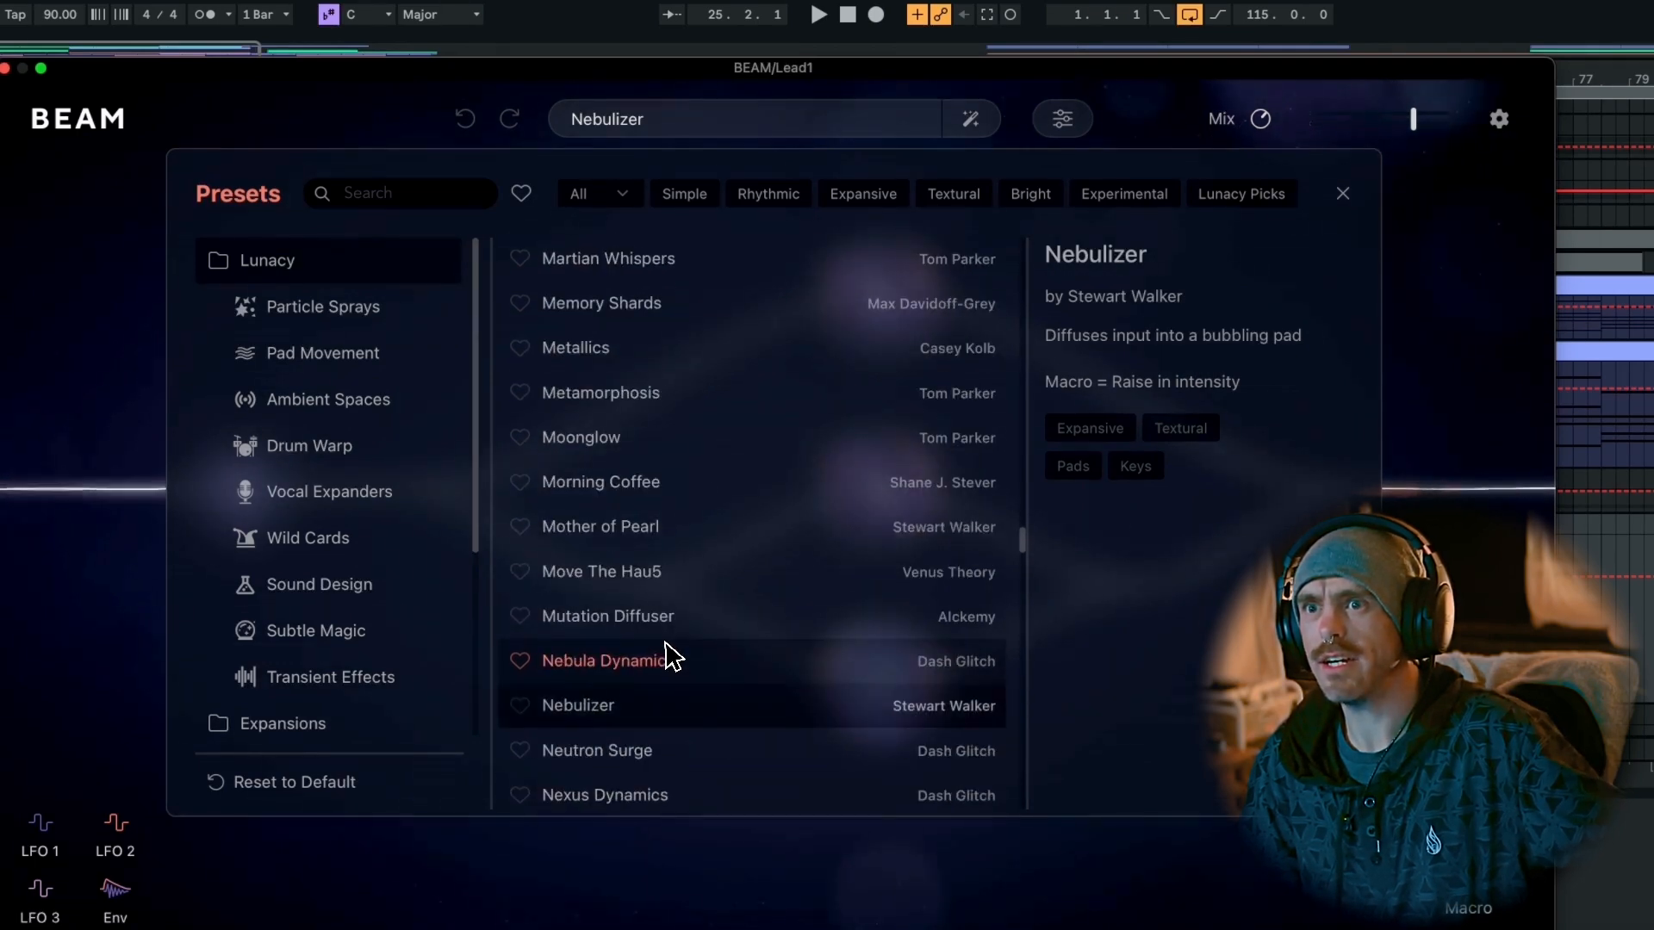
left_click(781, 880)
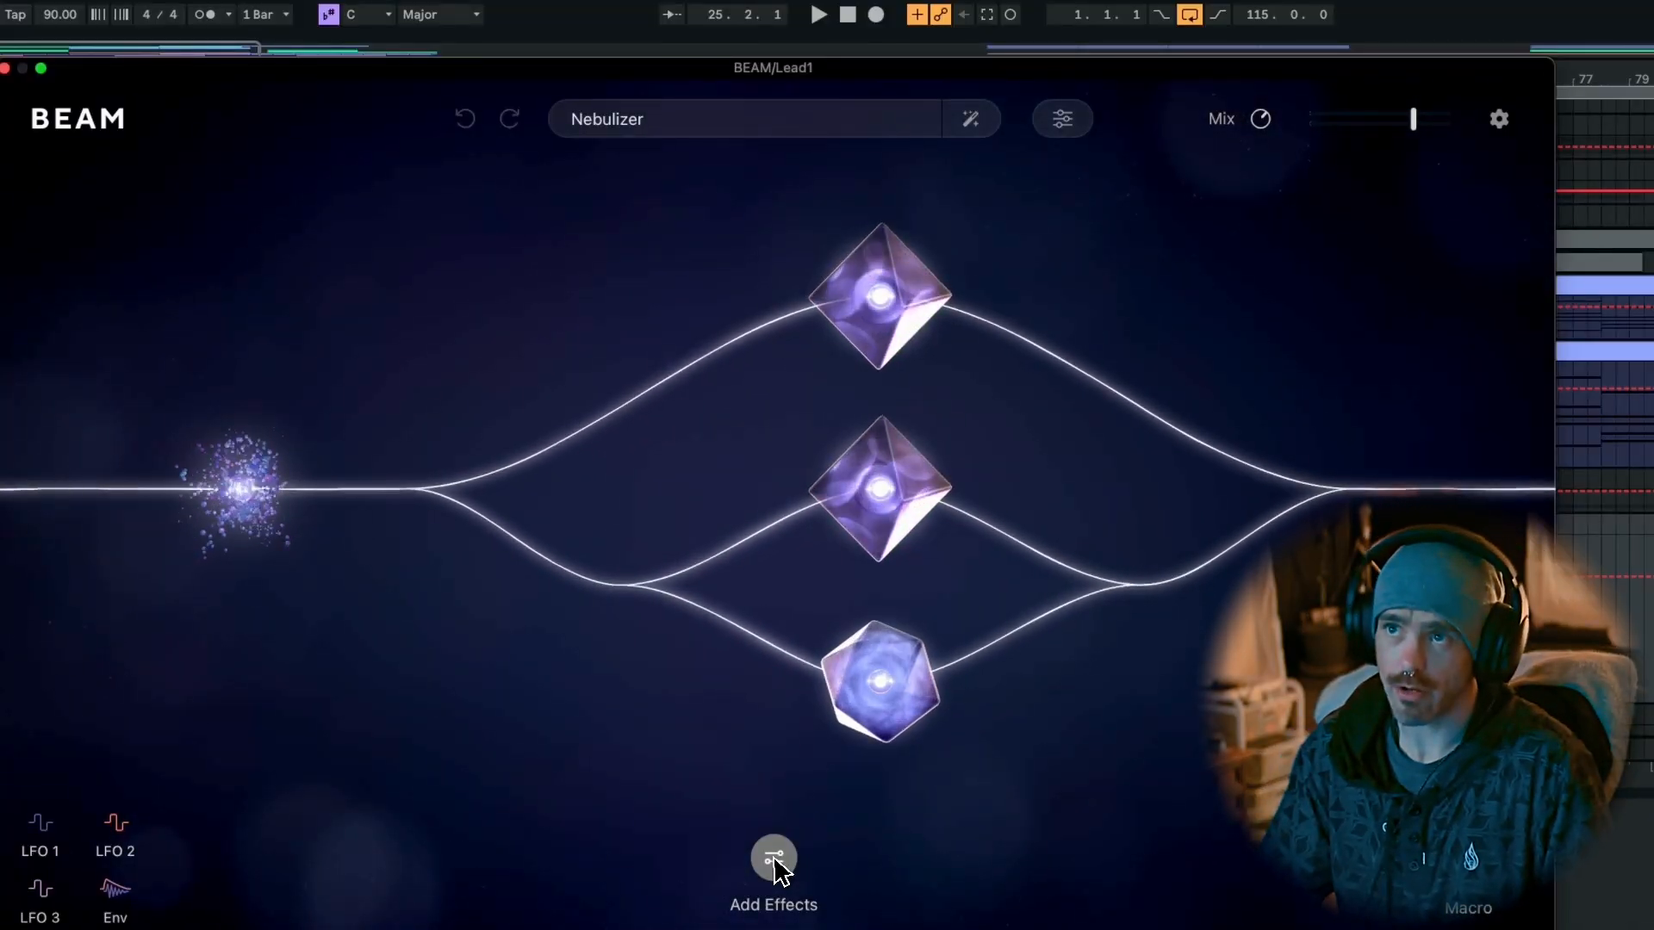
left_click(844, 119)
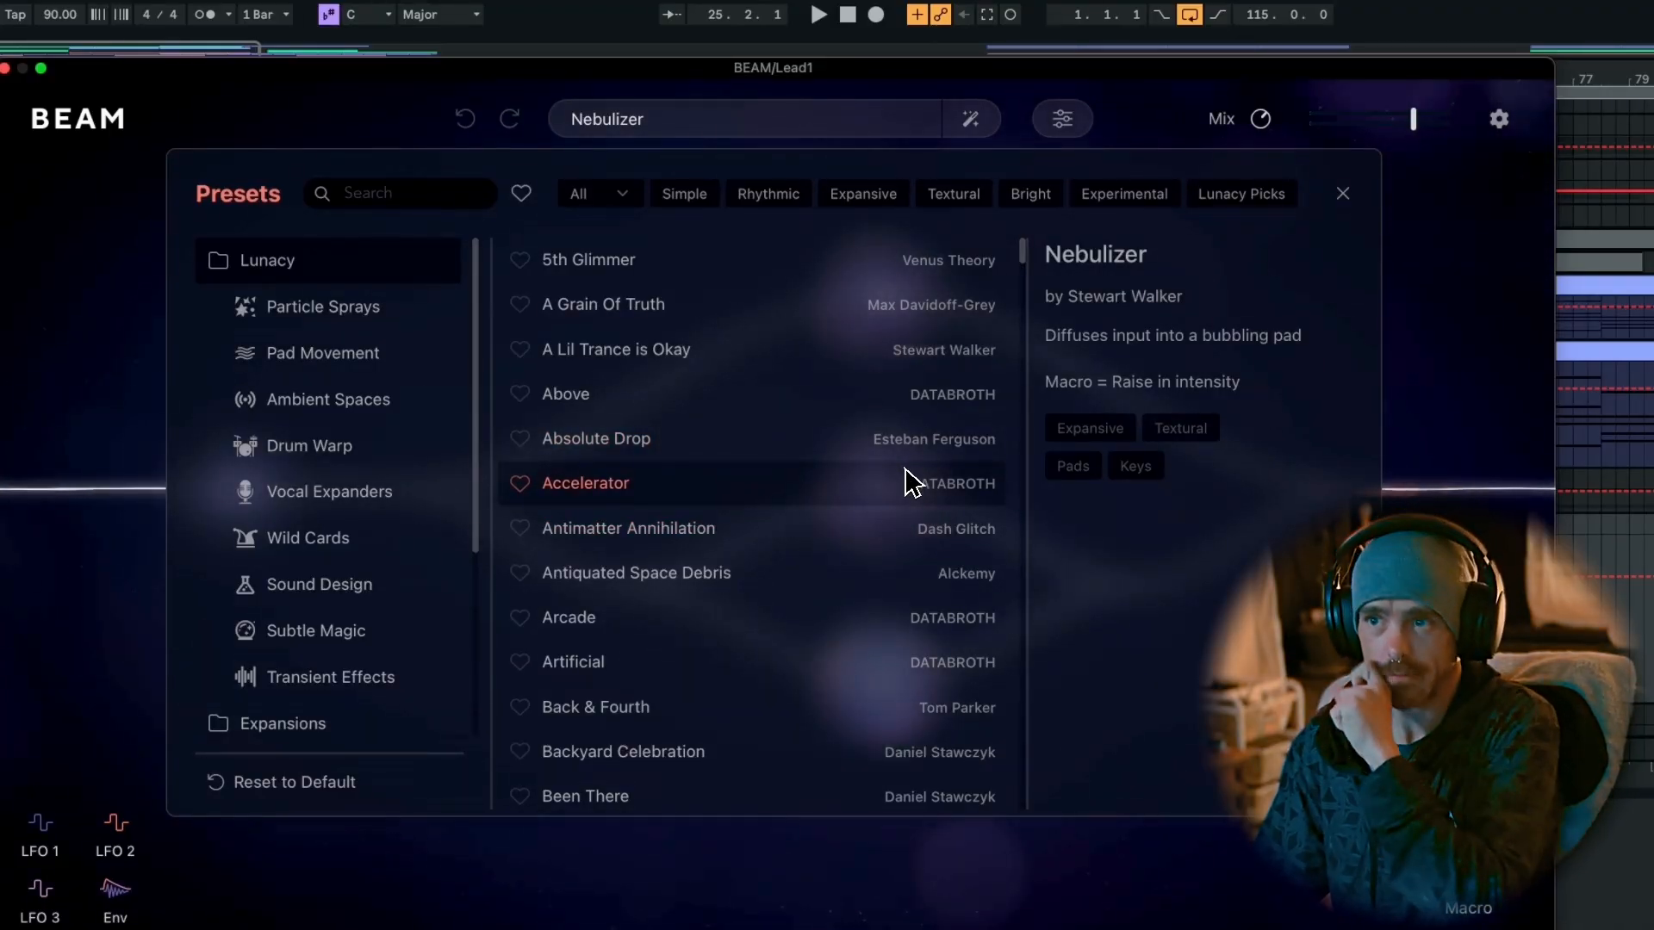
left_click(986, 888)
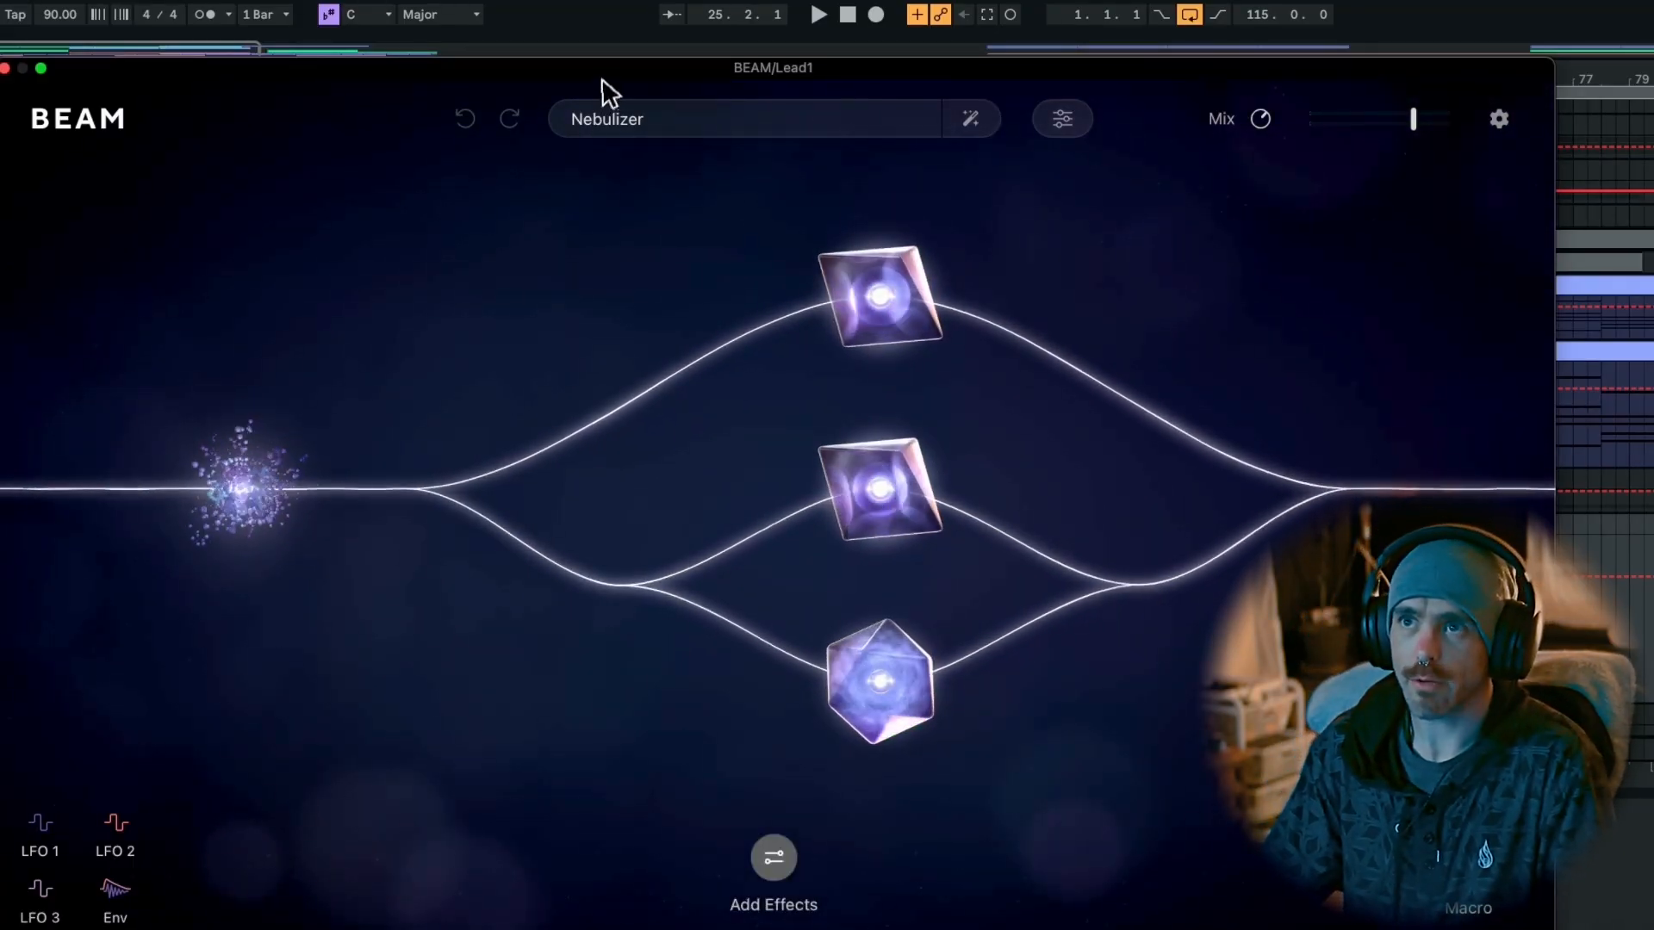
Play Lead1 from bar 23 through BEAM's Nebulizer preset and reposition the plugin window over the arrangement.
left_click_drag(607, 71, 688, 354)
left_click_drag(765, 573, 786, 646)
key("space")
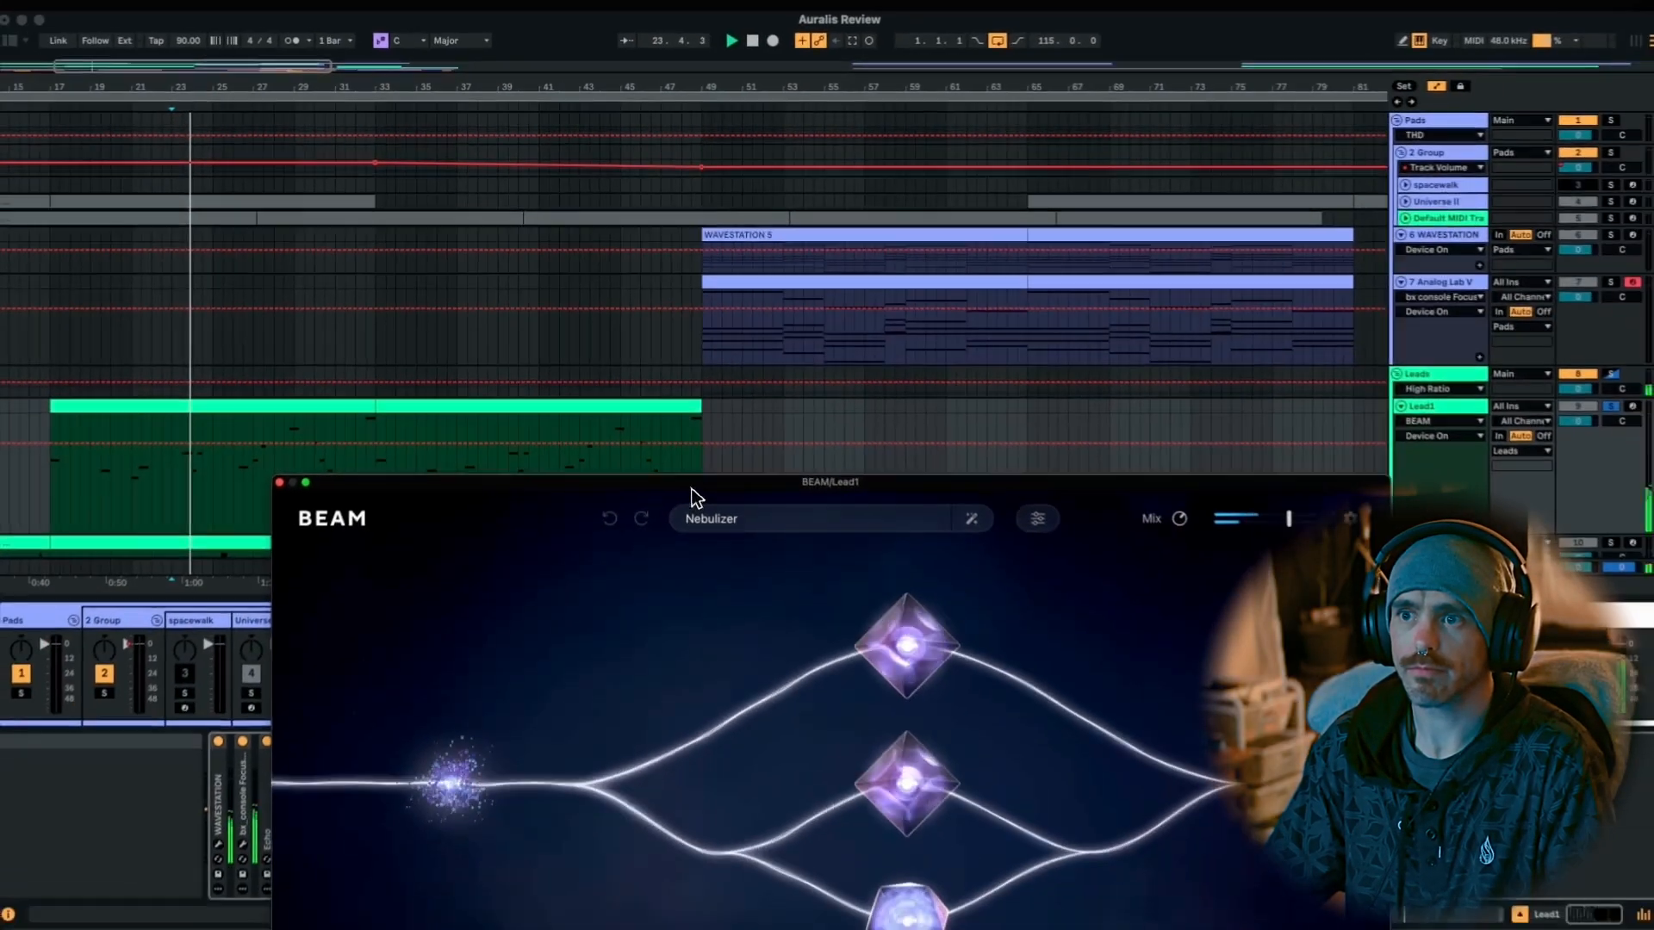
left_click_drag(776, 641, 812, 64)
left_click_drag(717, 86, 628, 88)
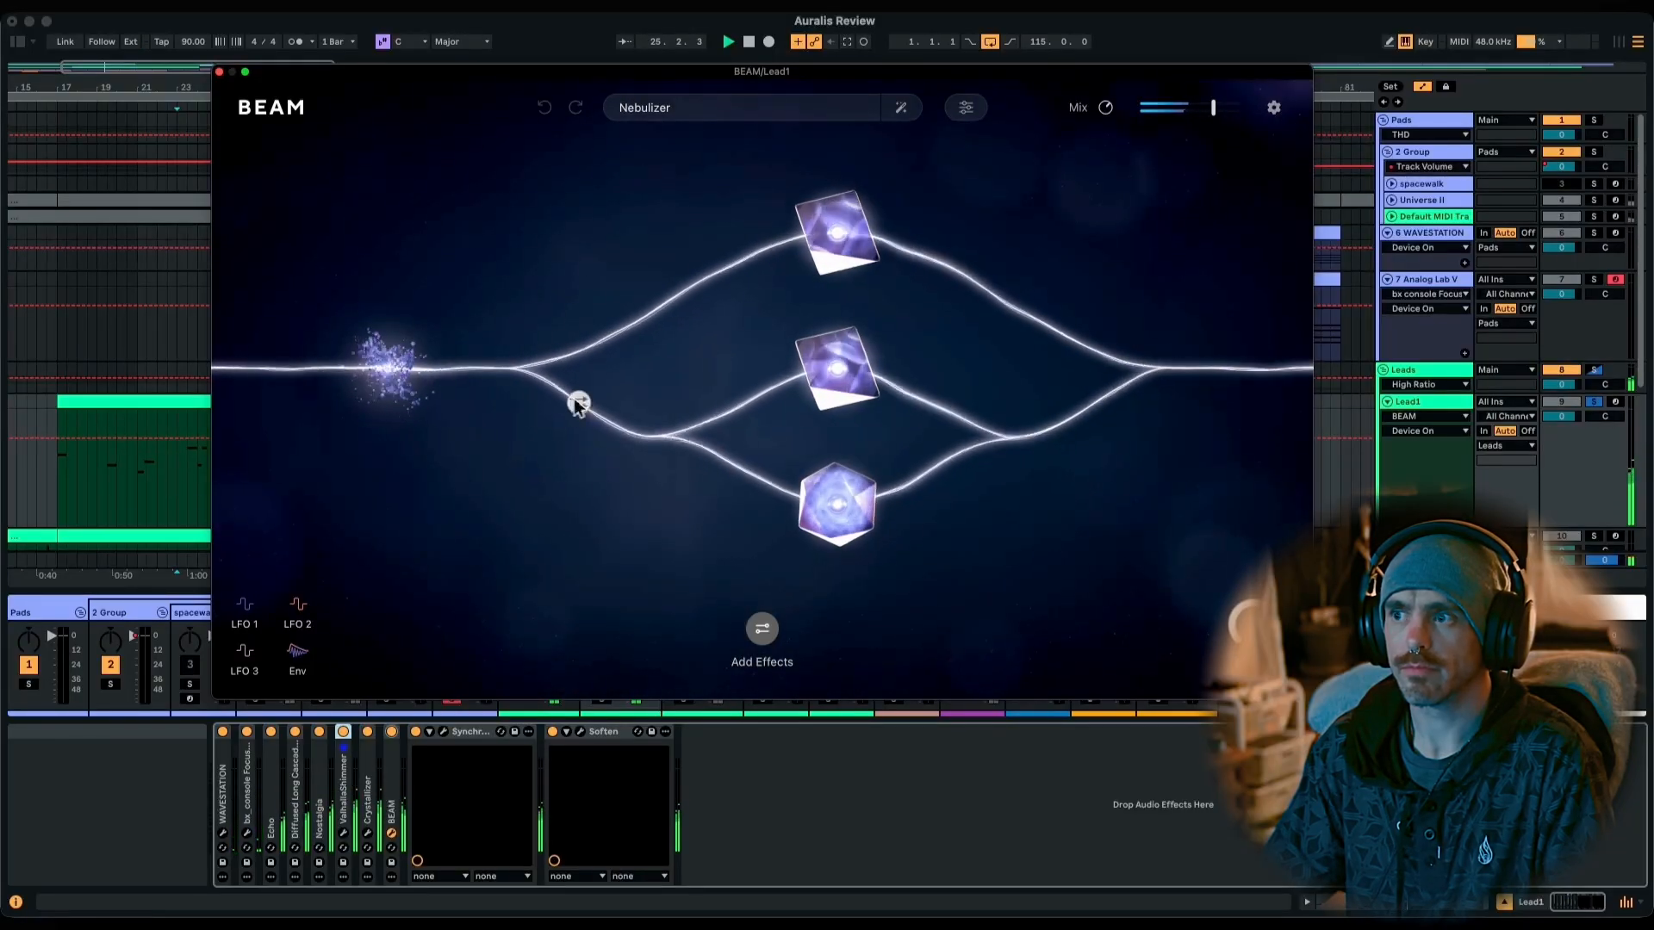
Compare Lead1 with and without BEAM by bypassing and re-enabling it during playback, and raise BEAM's mix and output slightly.
mouse_move(812, 532)
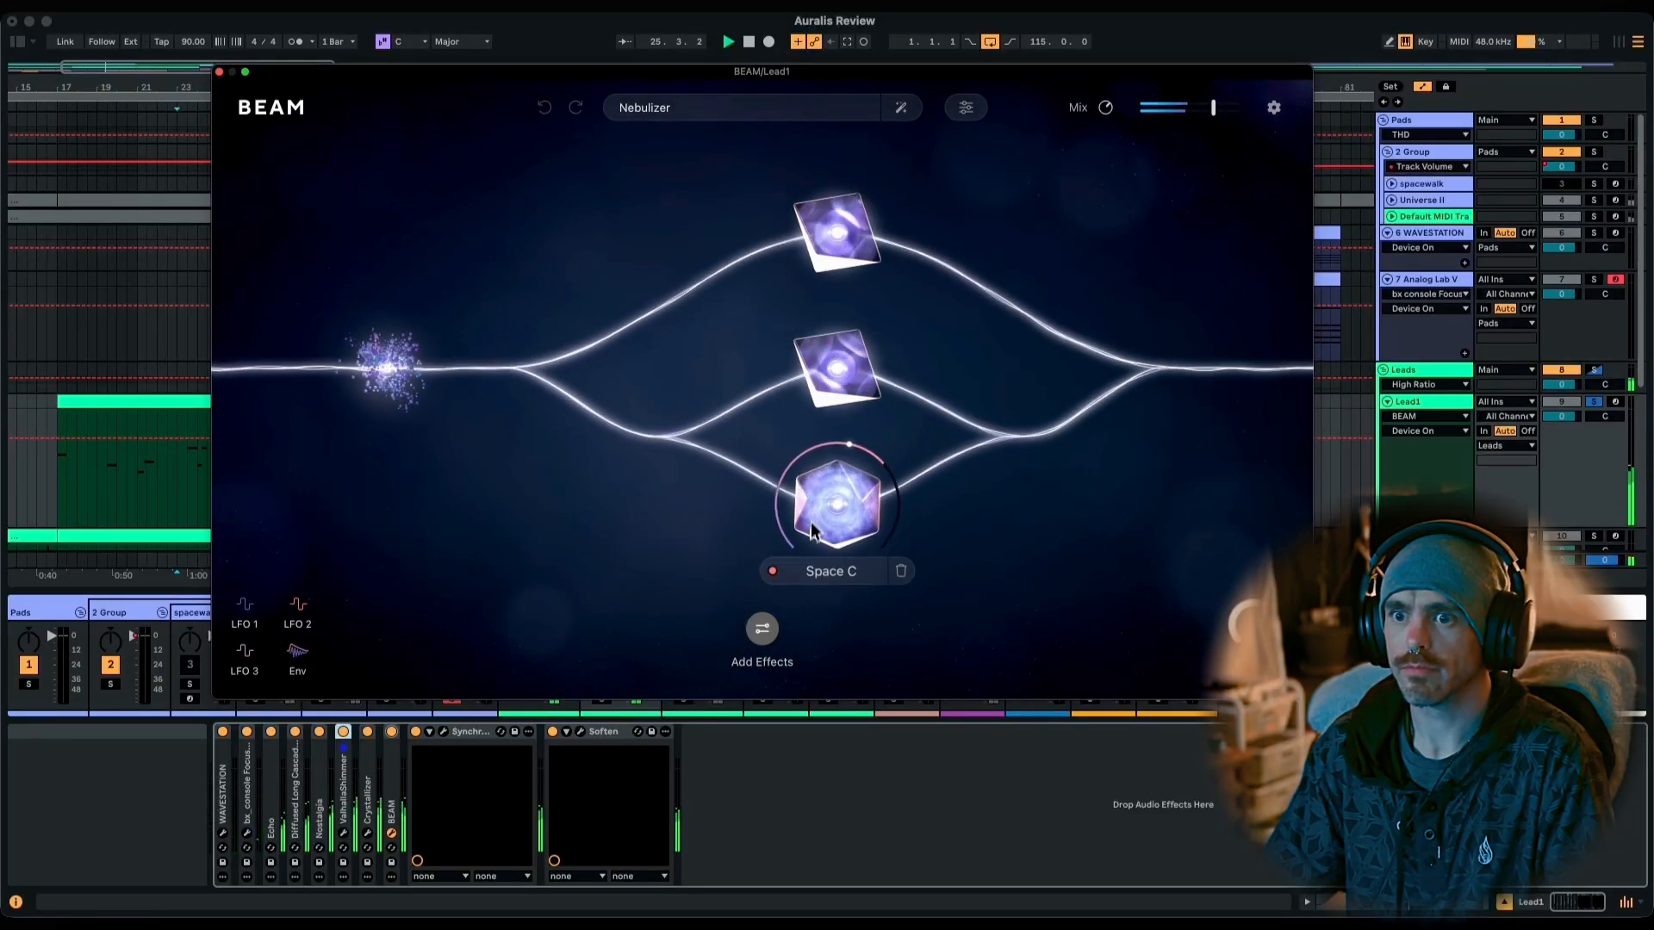
left_click(392, 732)
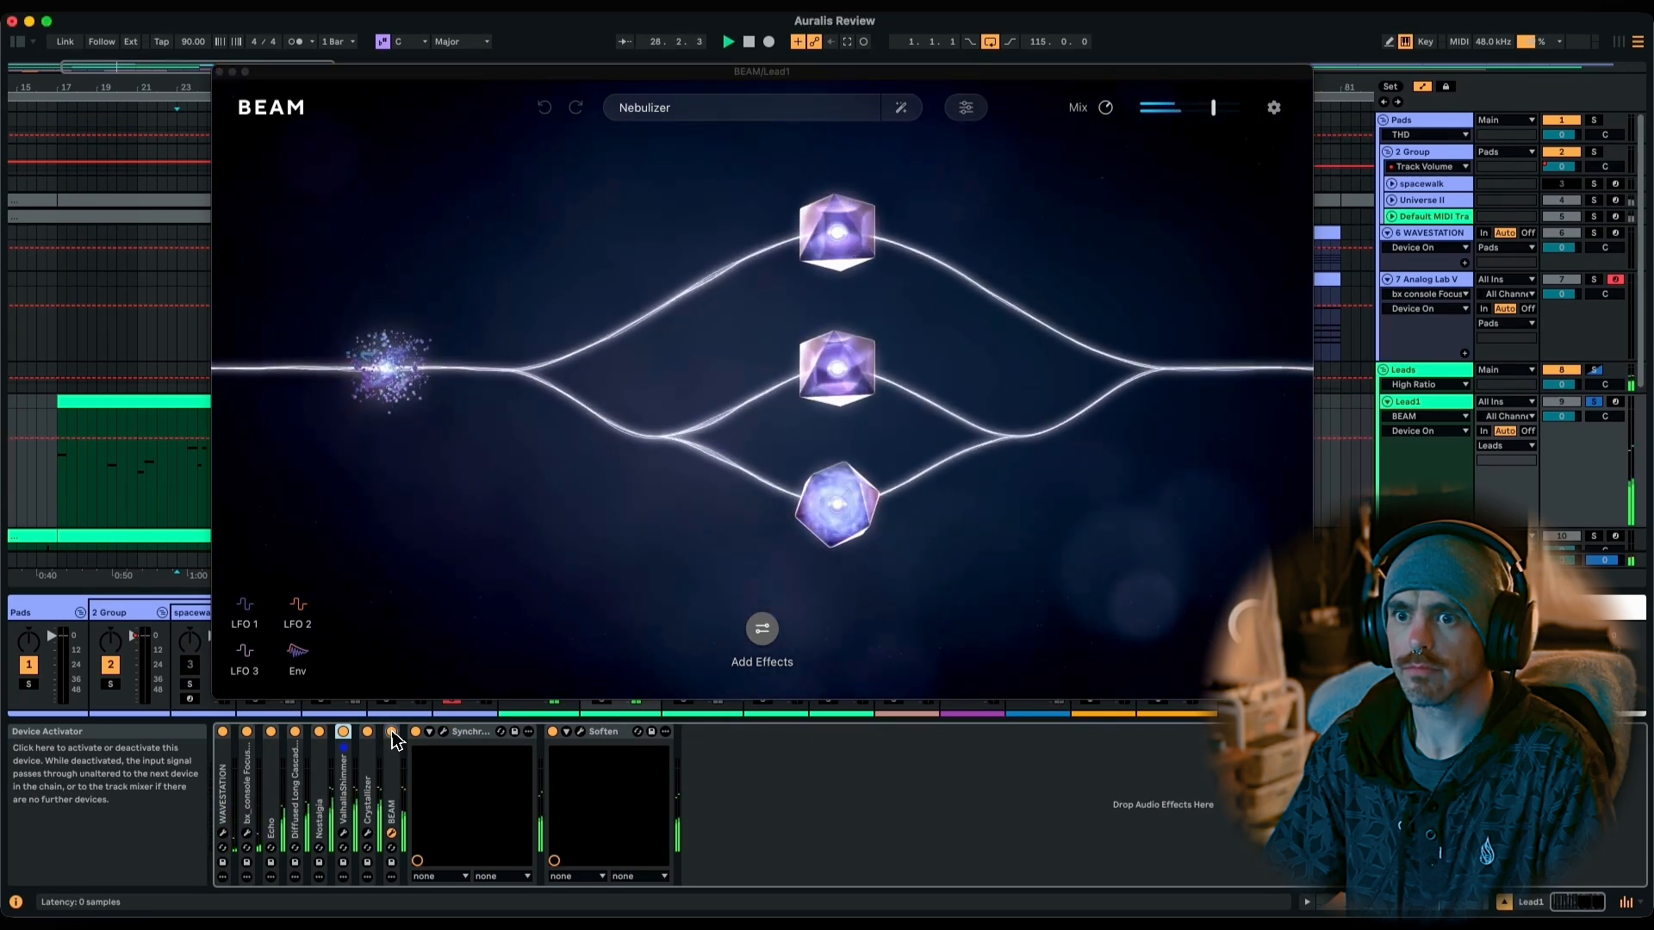
left_click(392, 734)
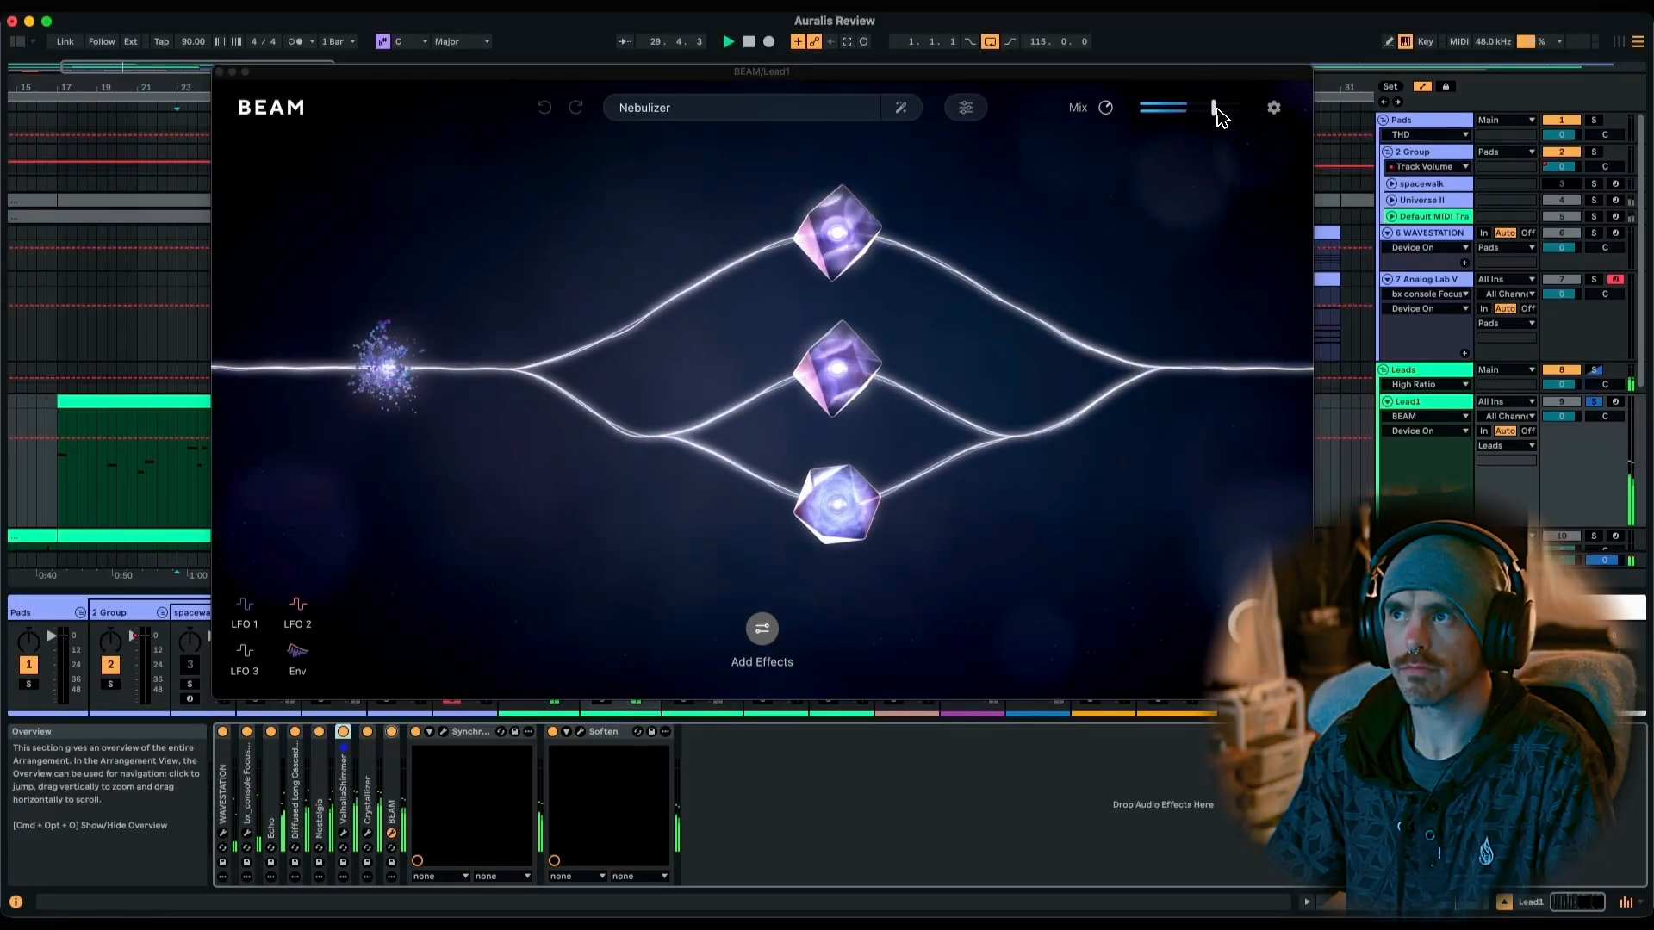
left_click_drag(1218, 110, 1227, 114)
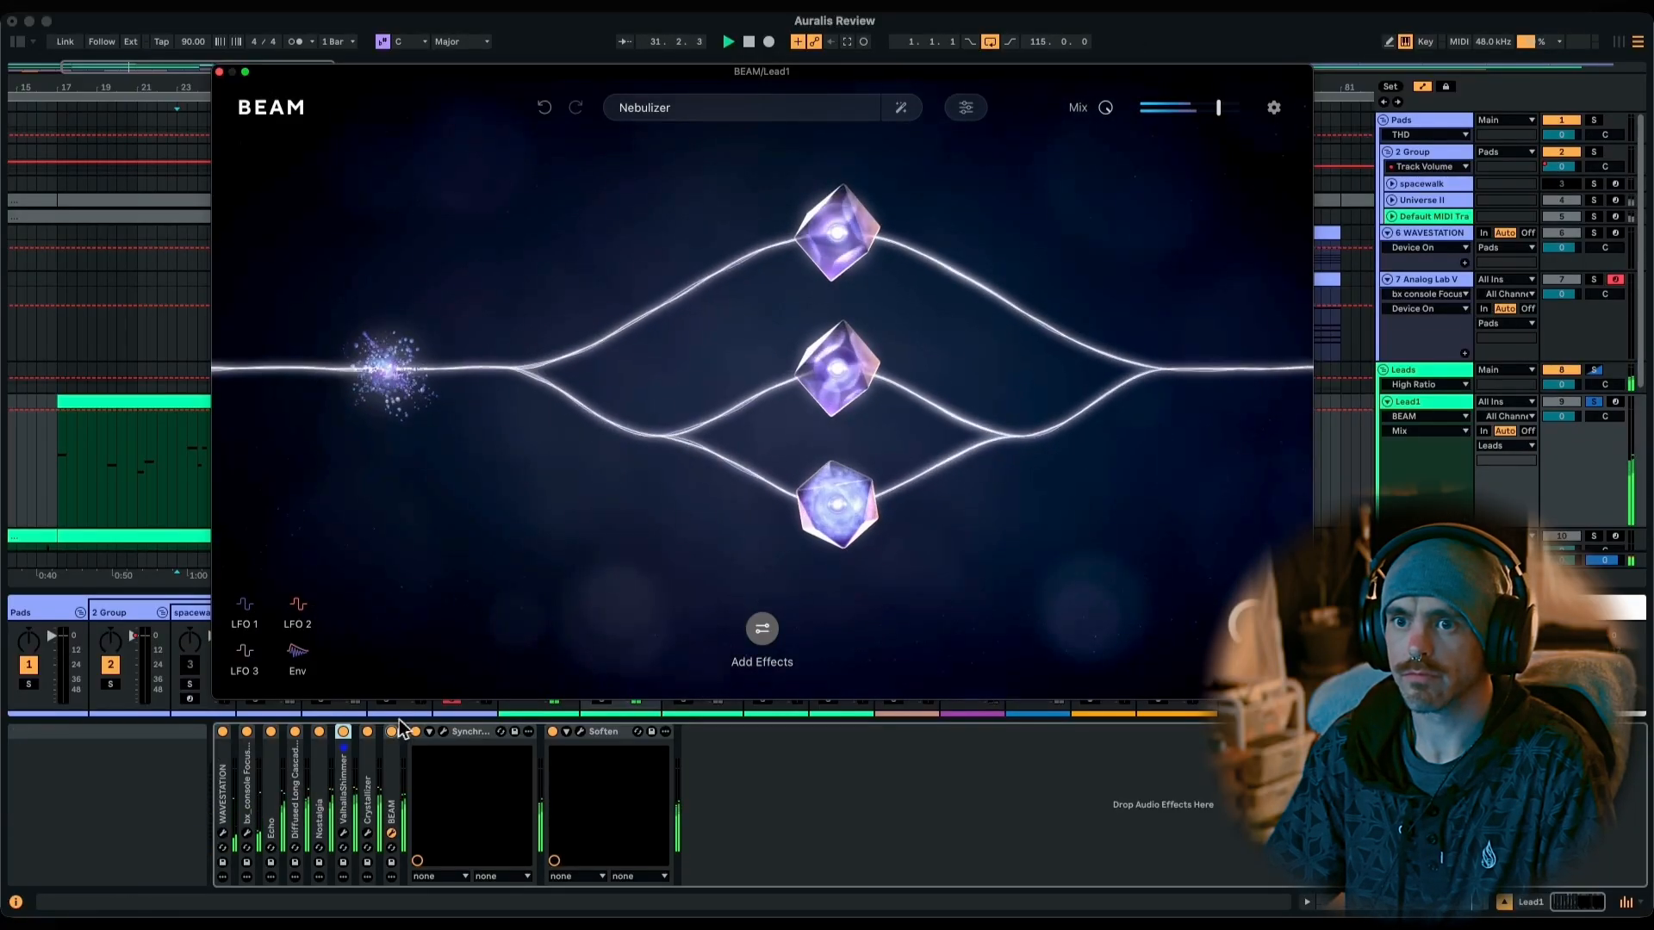
Audition BEAM without Lead1's Echo, Diffused Long Cascades, Nostalgia, ValhallaShimmer and Crystallizer while readjusting its Mix, and re-enable those effects.
left_click(368, 733)
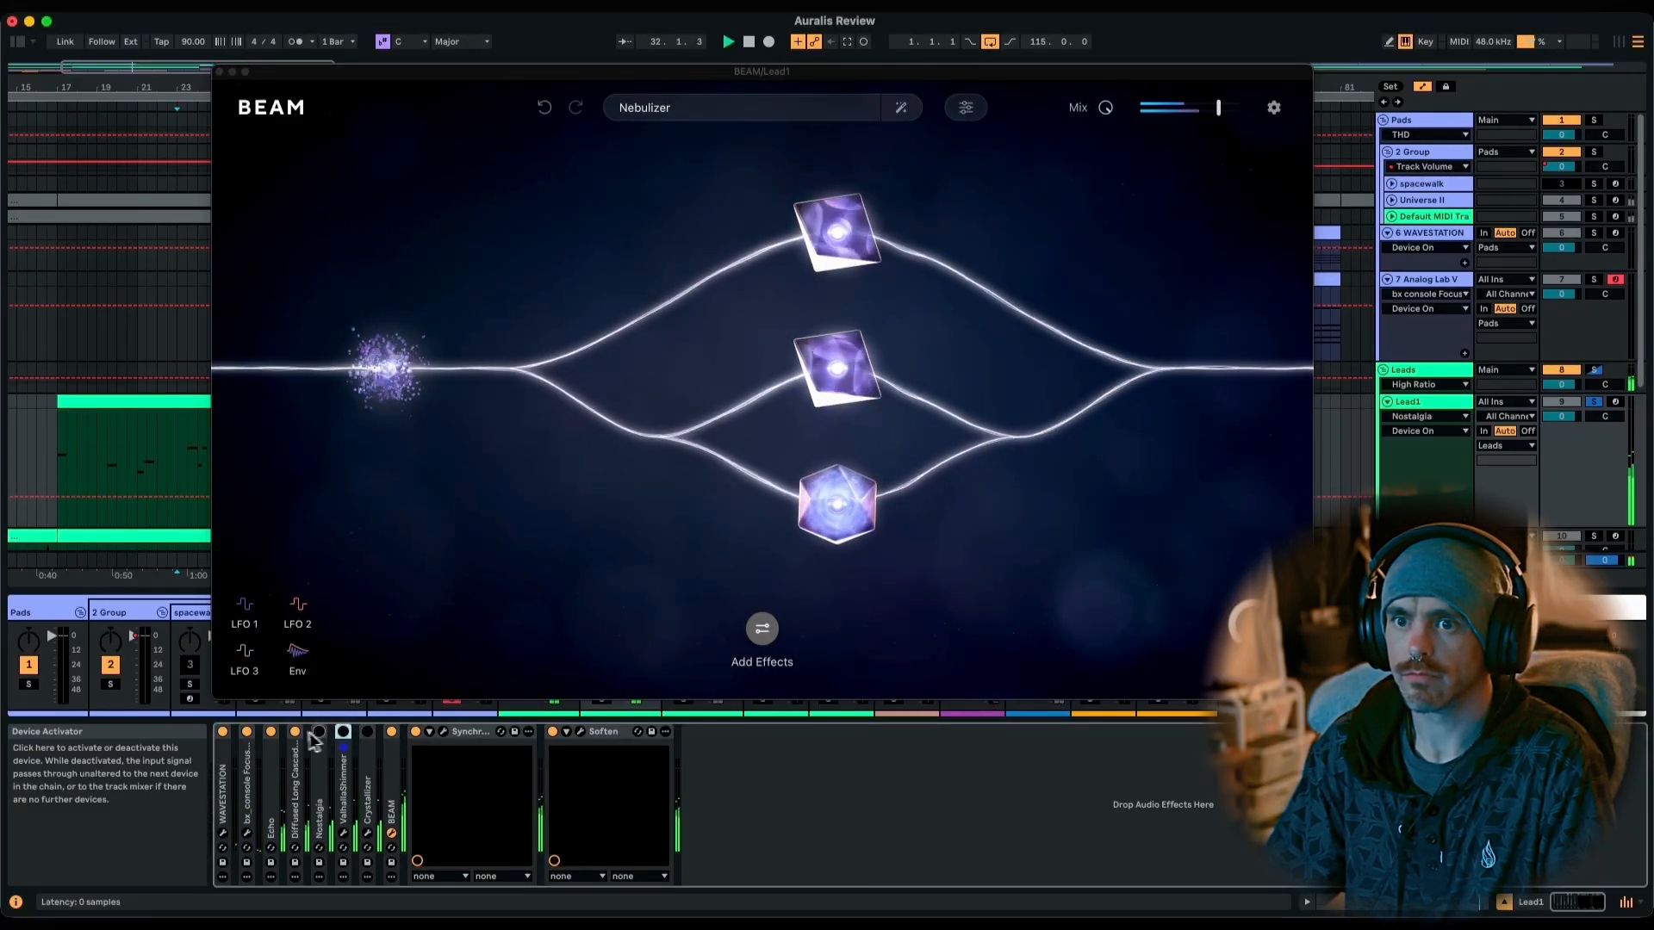
left_click(274, 734)
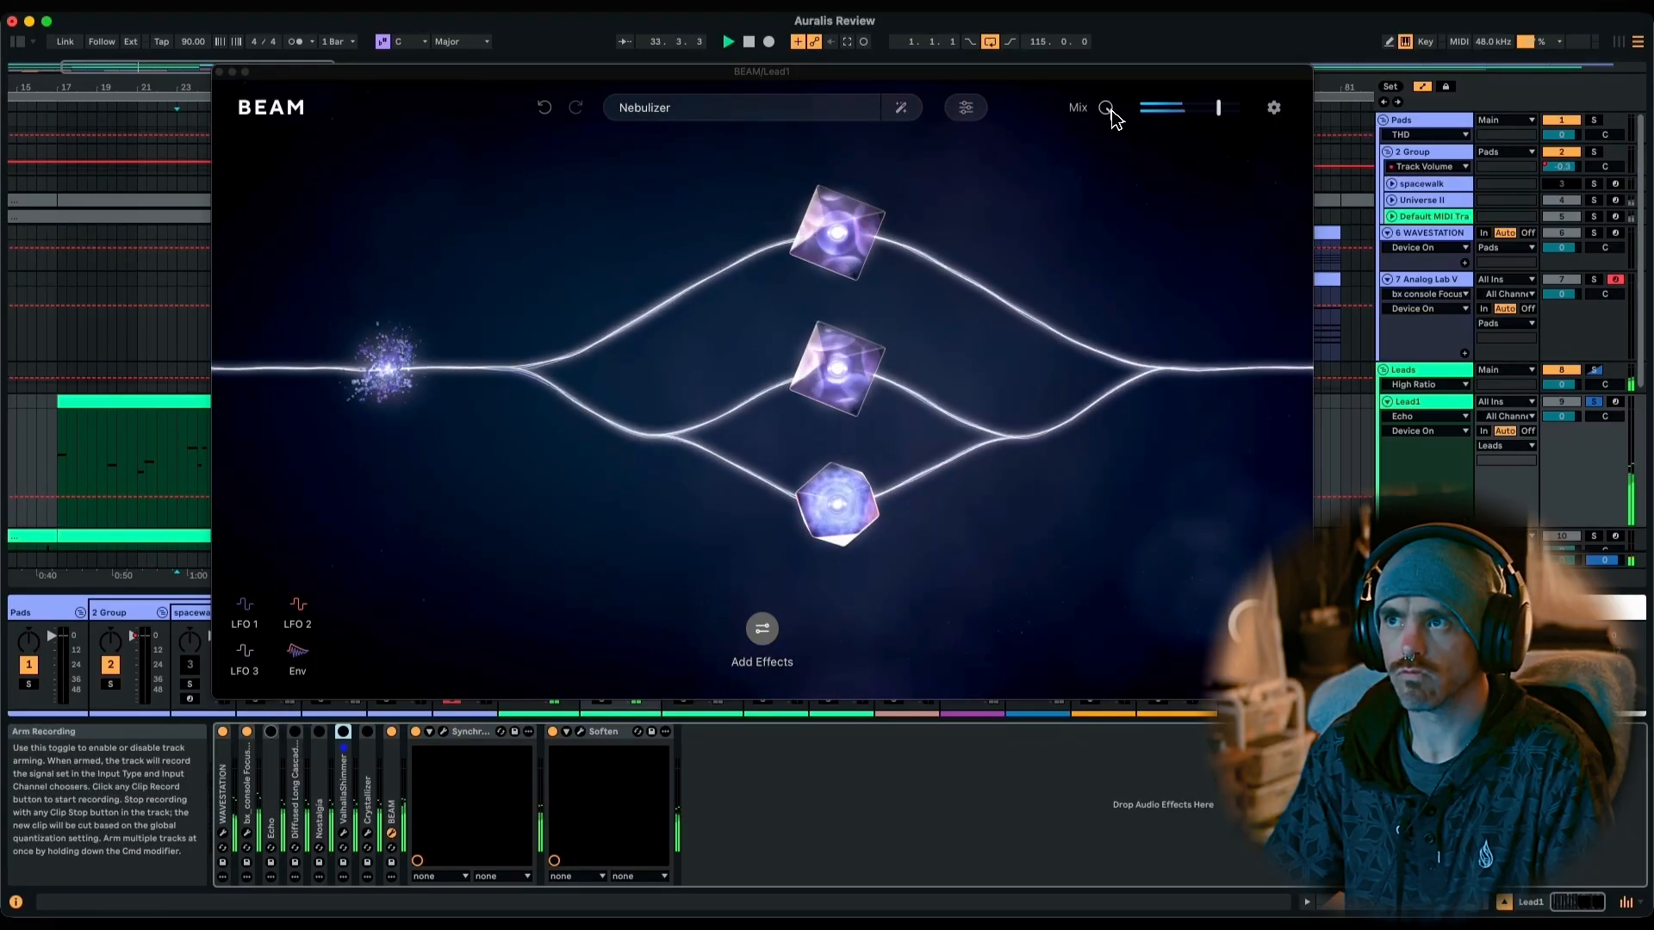
left_click_drag(1110, 110, 1112, 113)
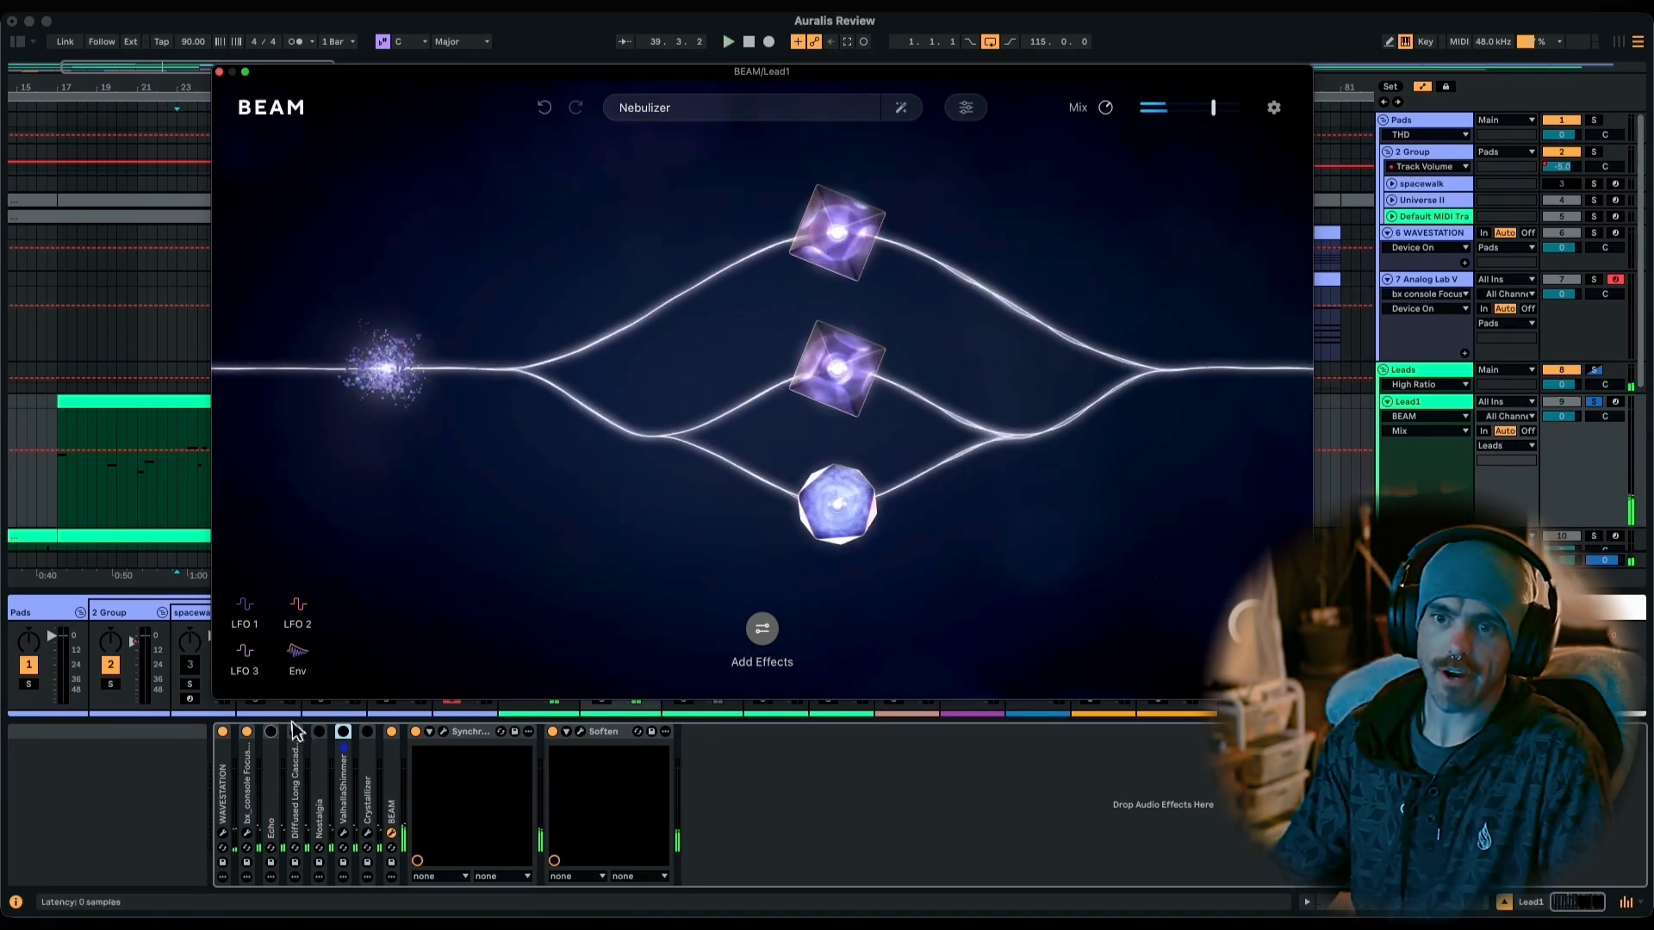
left_click(276, 784)
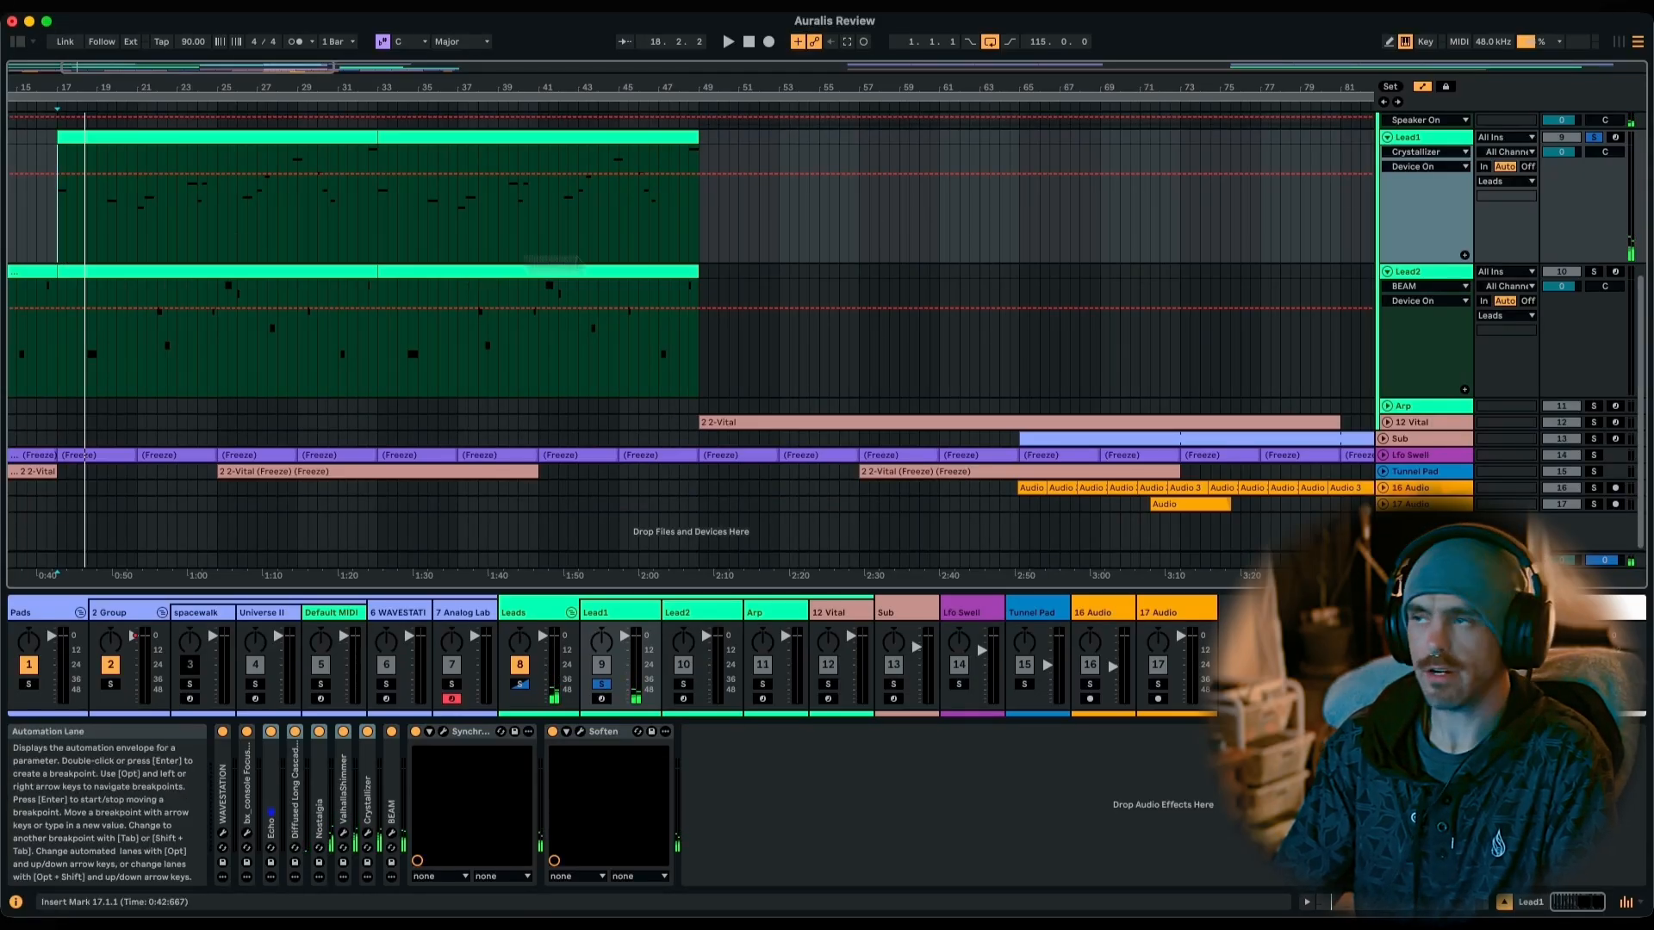
Solo the whole Leads group and play Lead1 and Lead2 together from bar 16.
scroll(1625, 147, "up", 1)
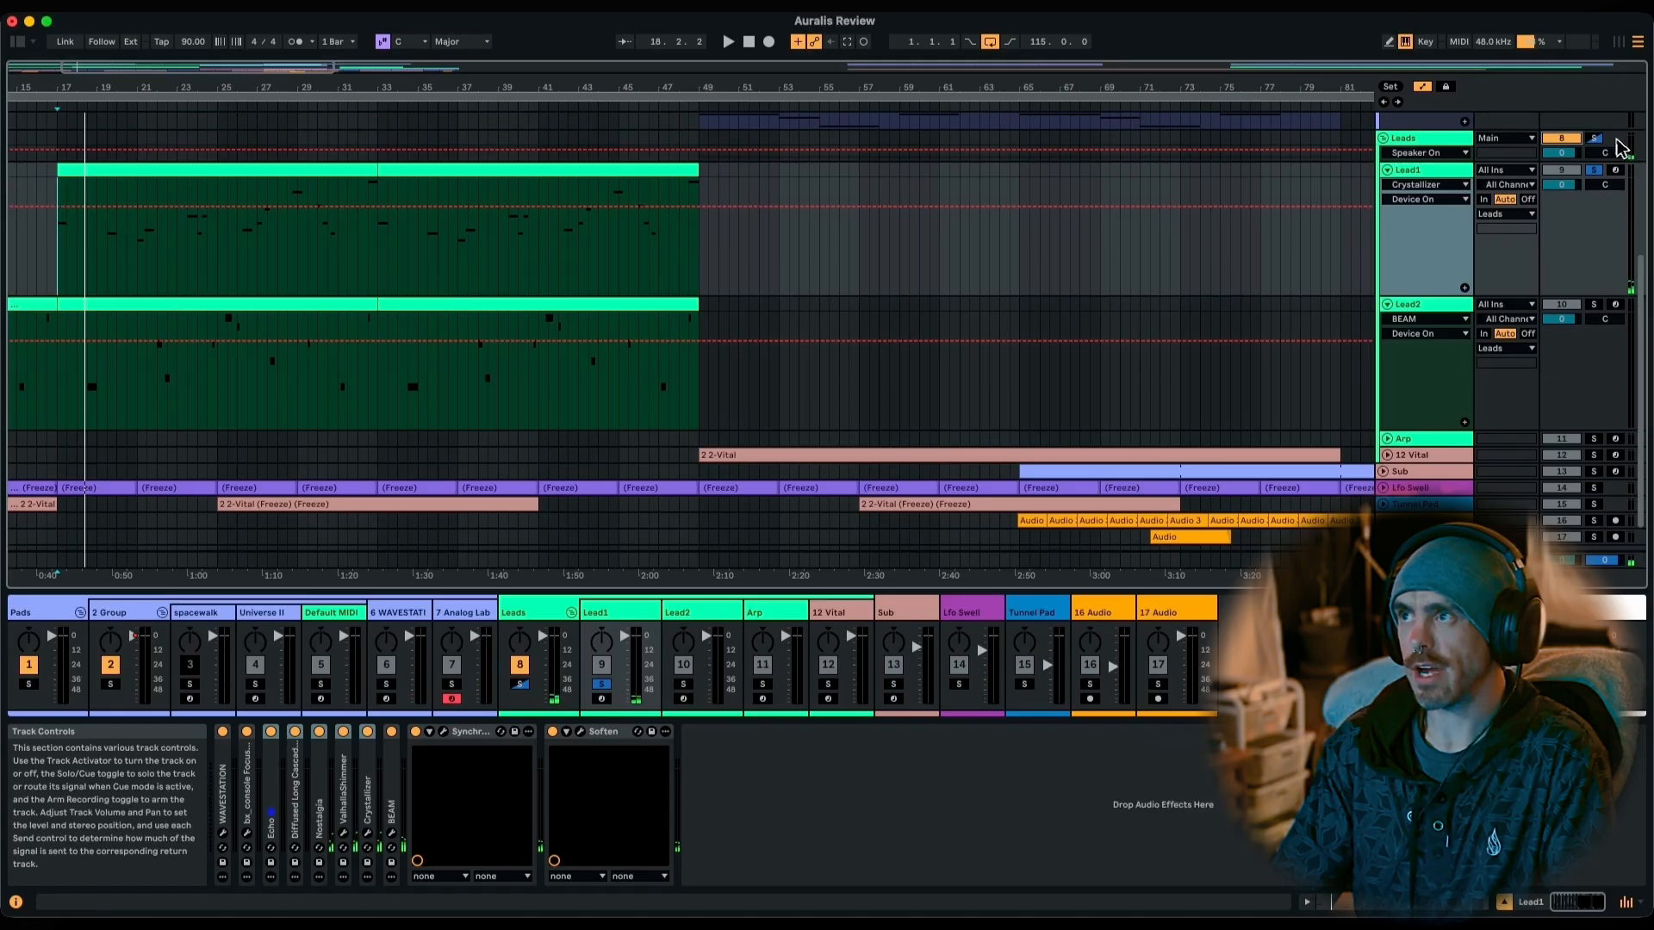
left_click(1616, 144)
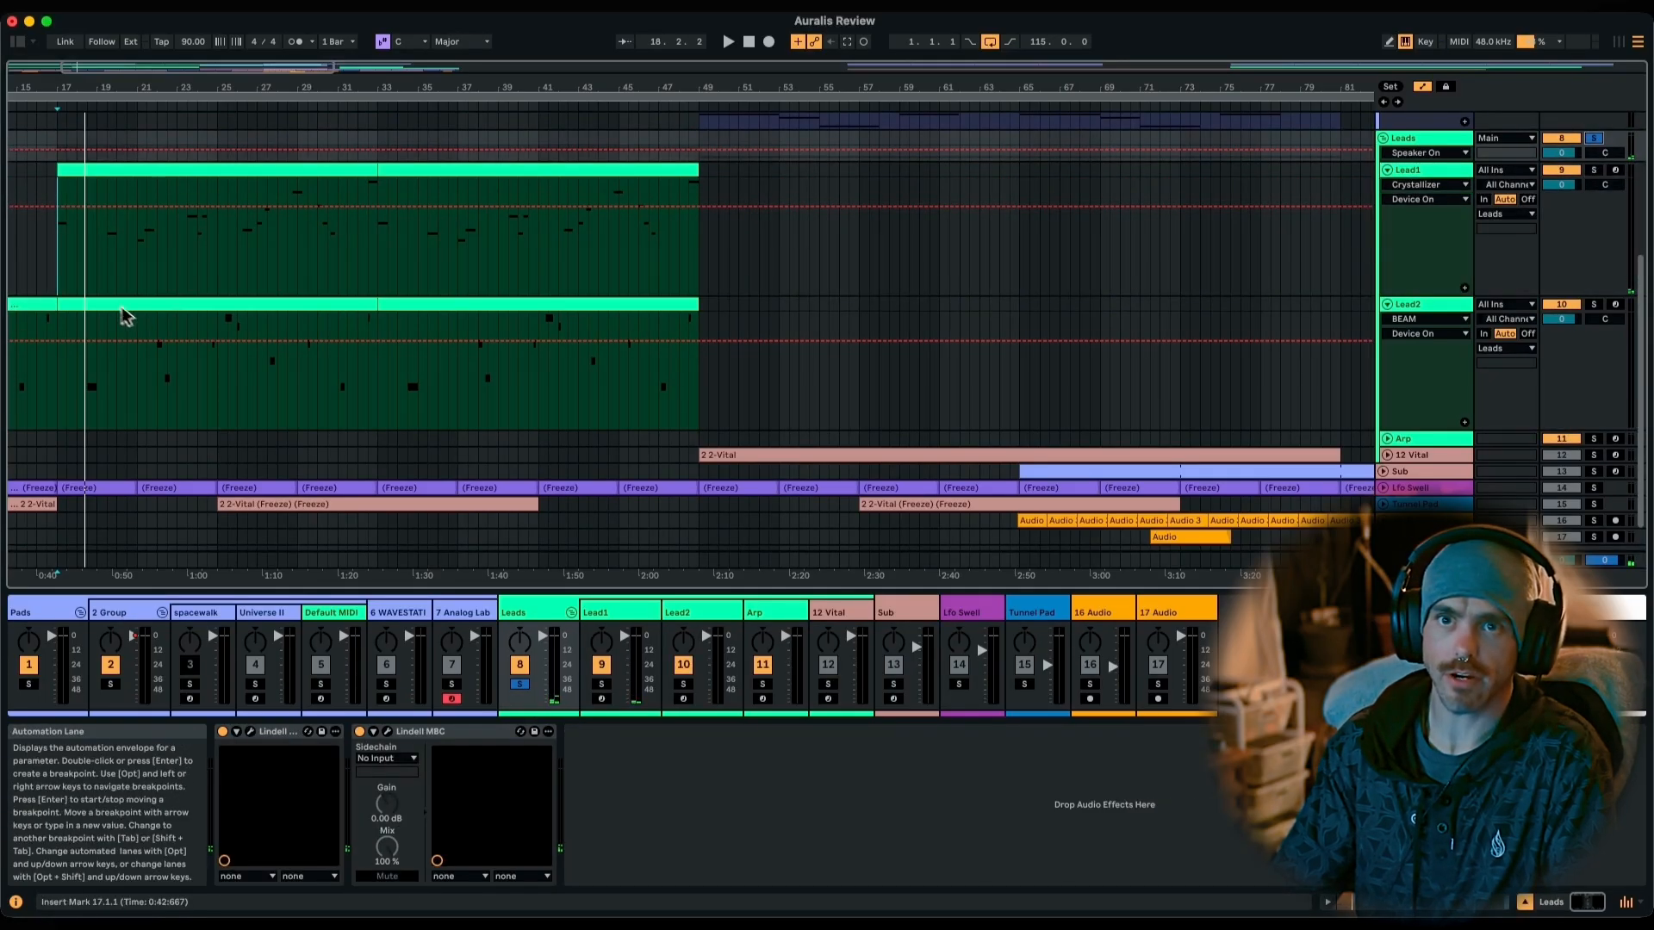
left_click(44, 362)
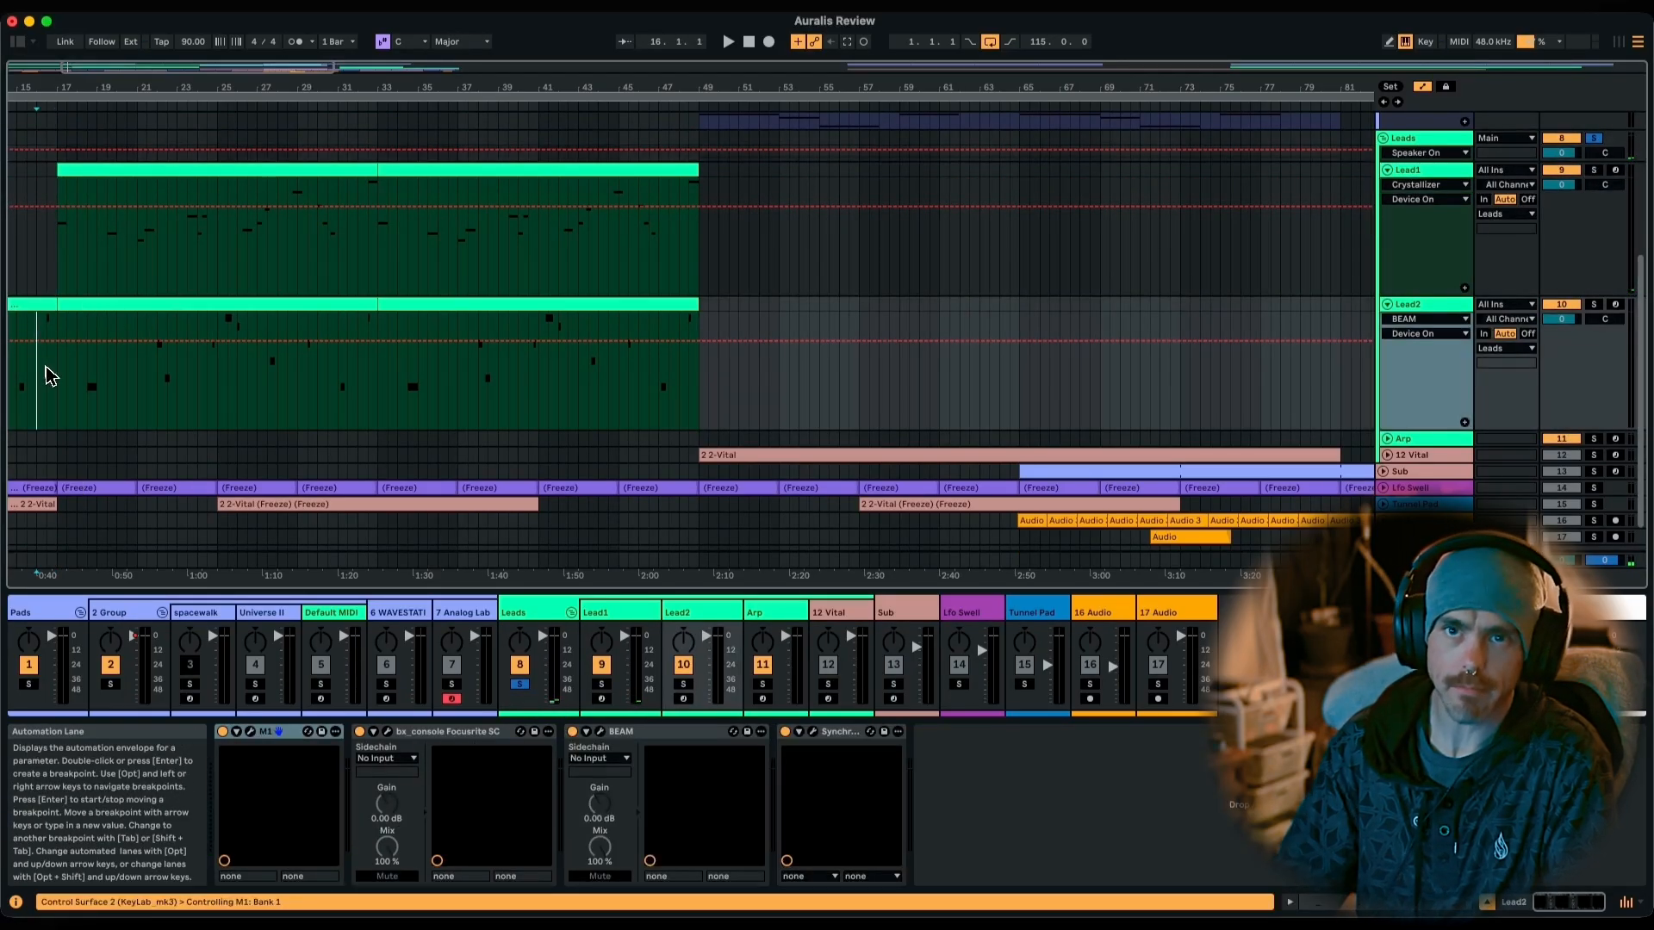
key("space")
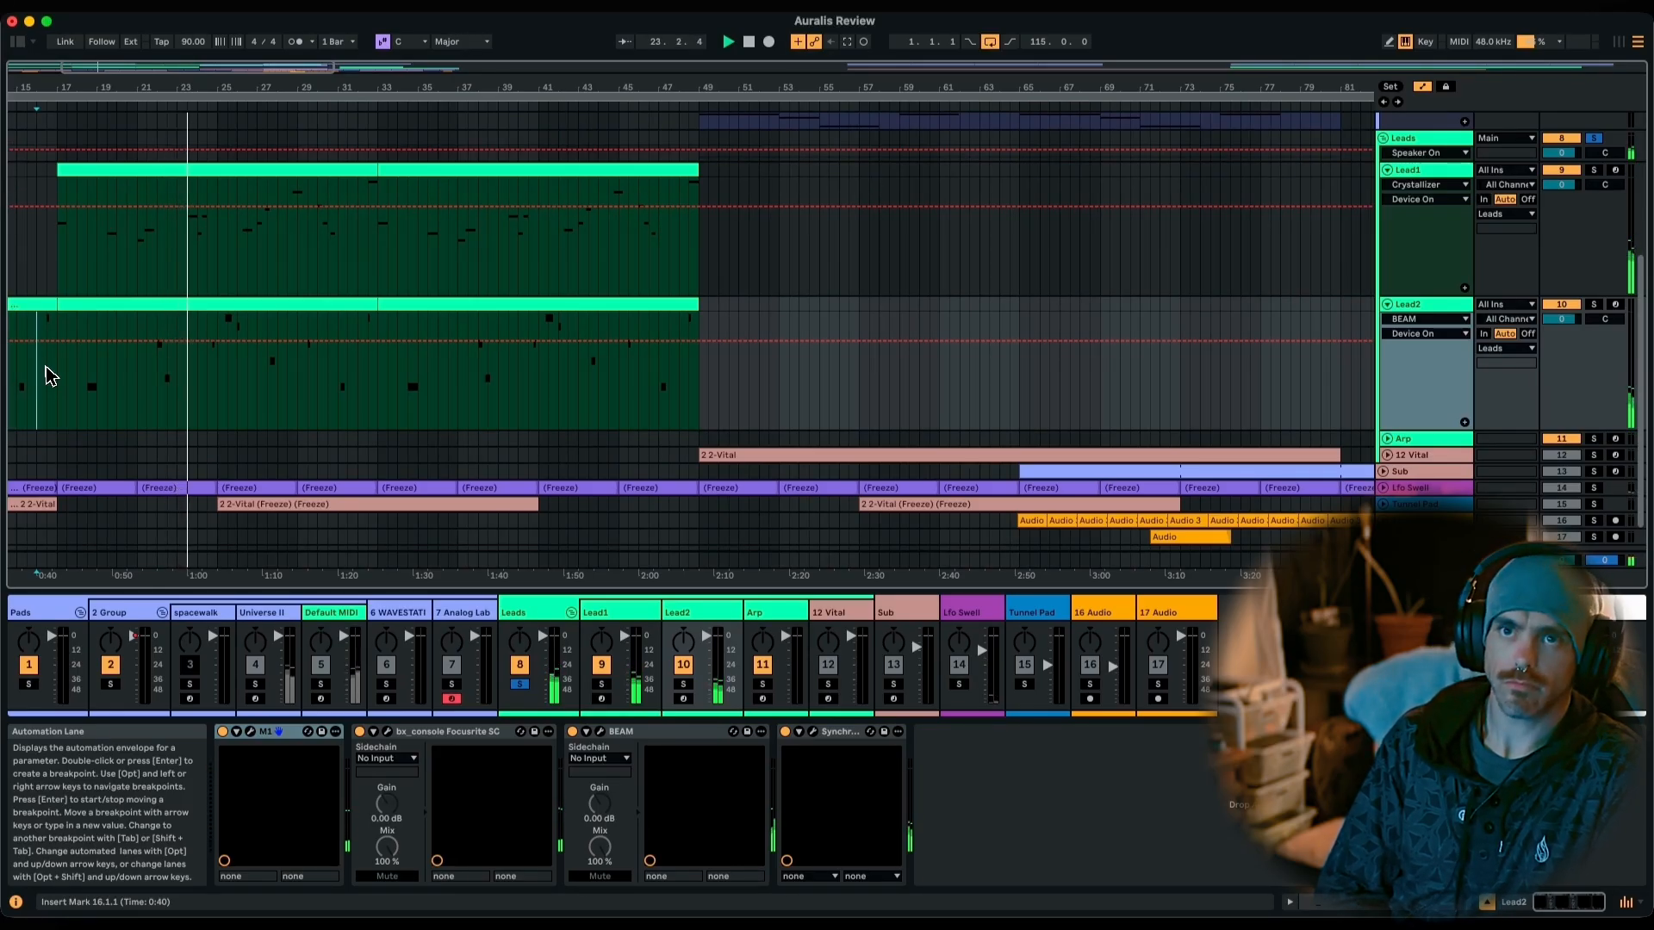
key("space")
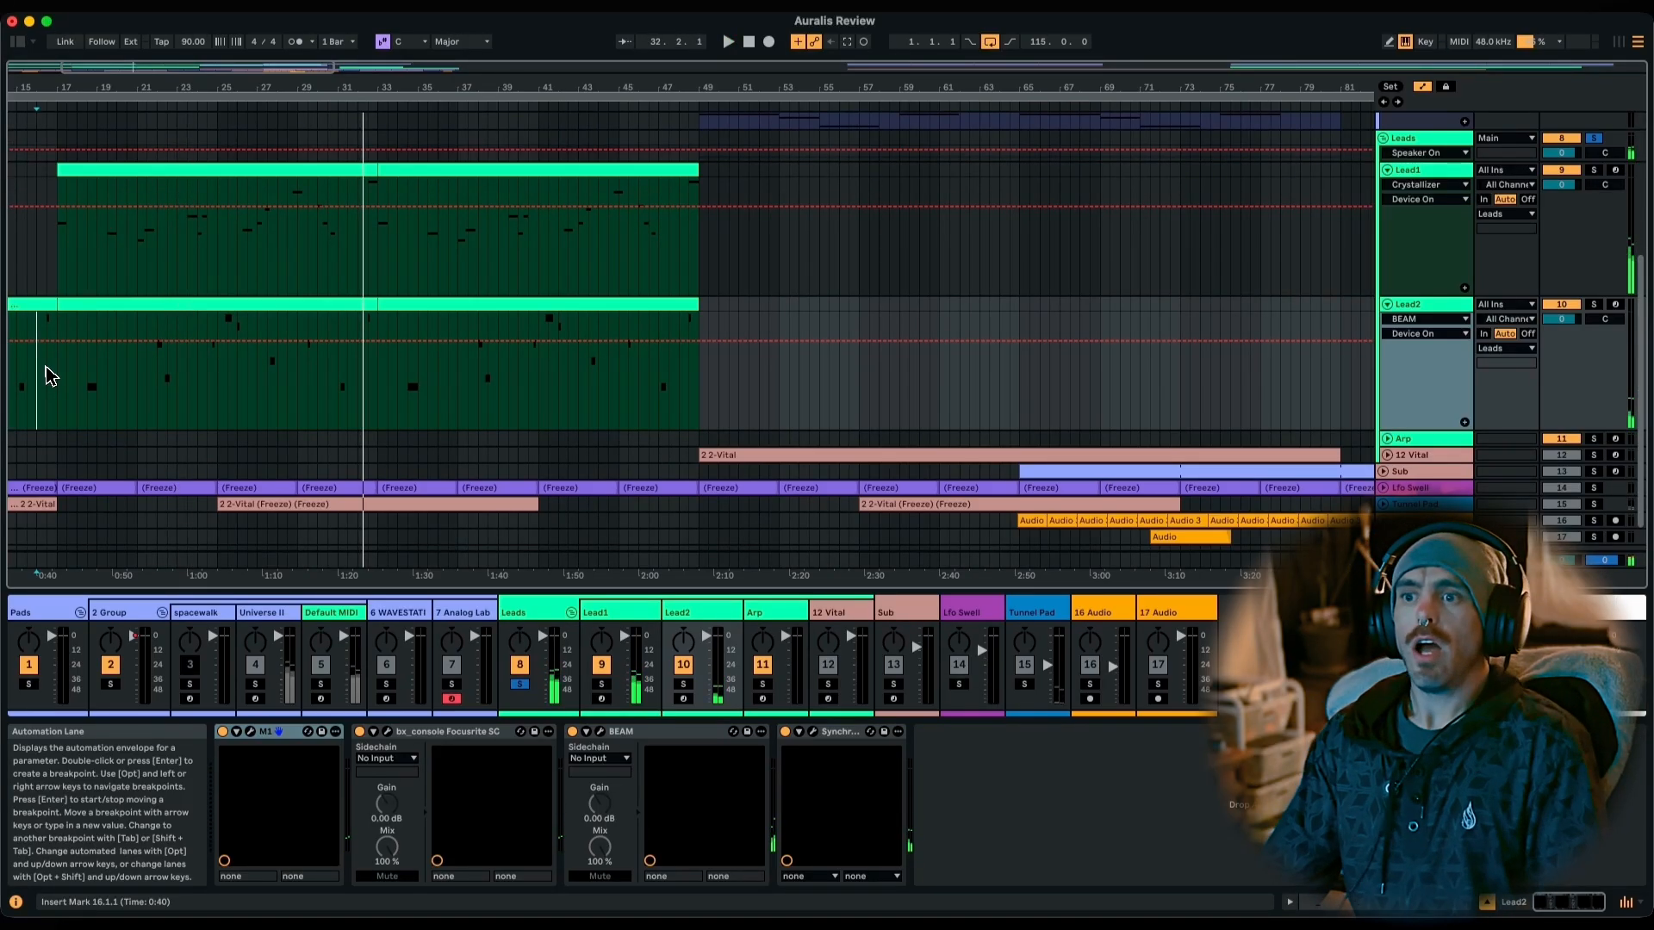
Show the whole arrangement and fold the Lead1 and Lead2 tracks.
scroll(512, 358, "down", 2)
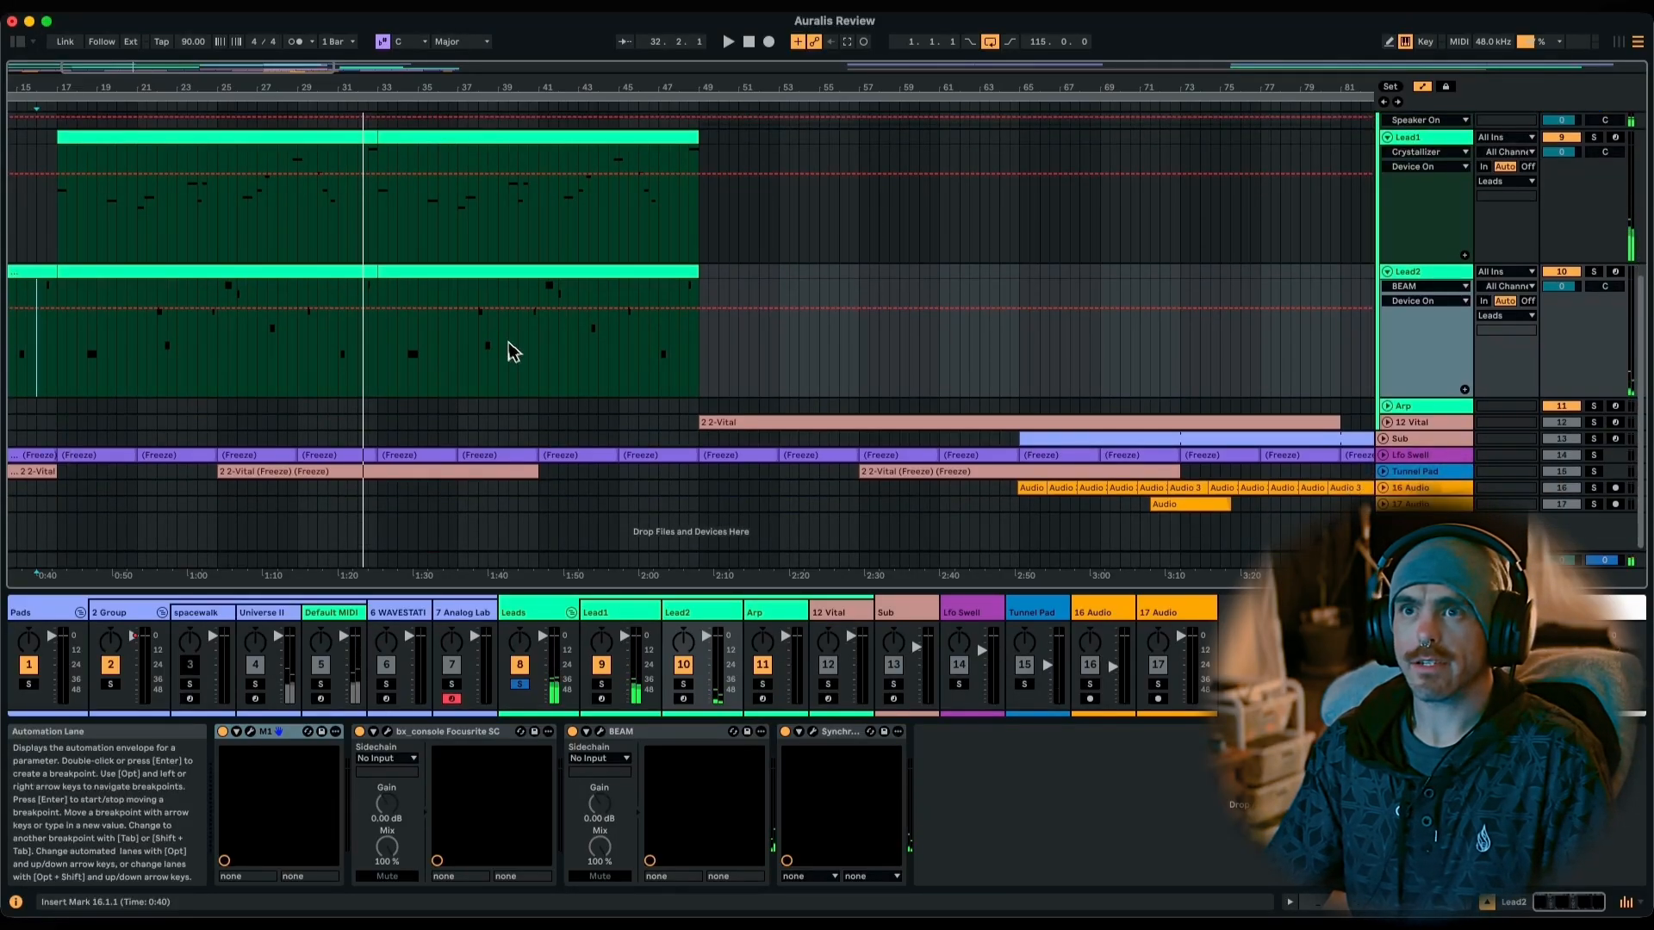
left_click_drag(406, 84, 406, 82)
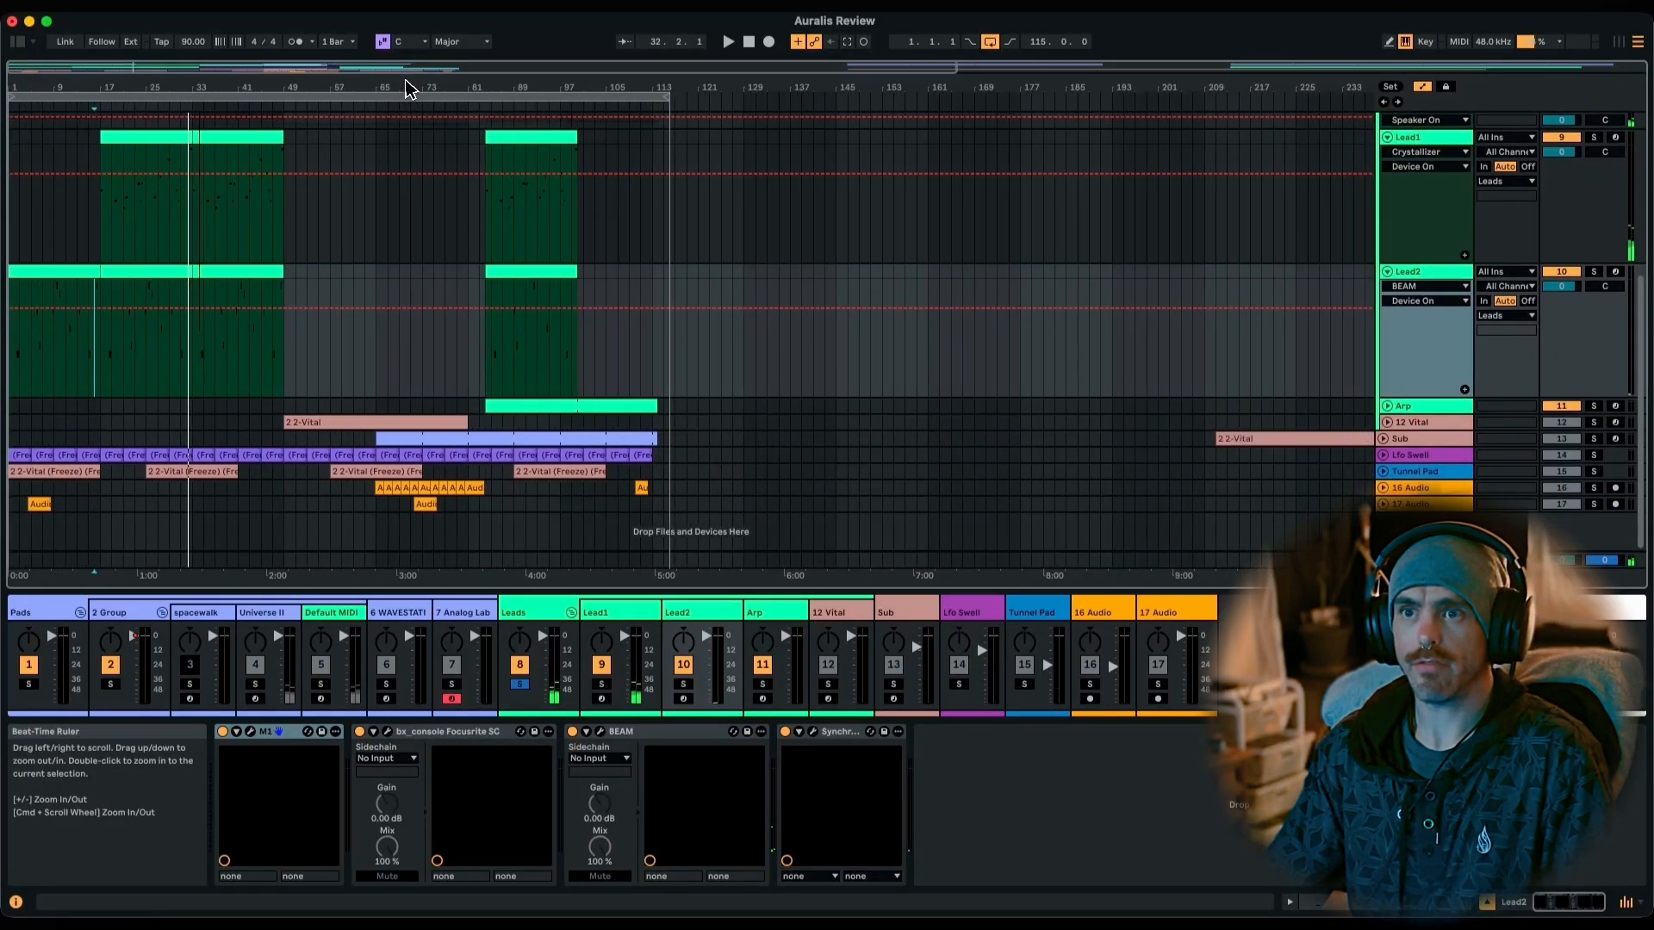
scroll(534, 357, "up", 5)
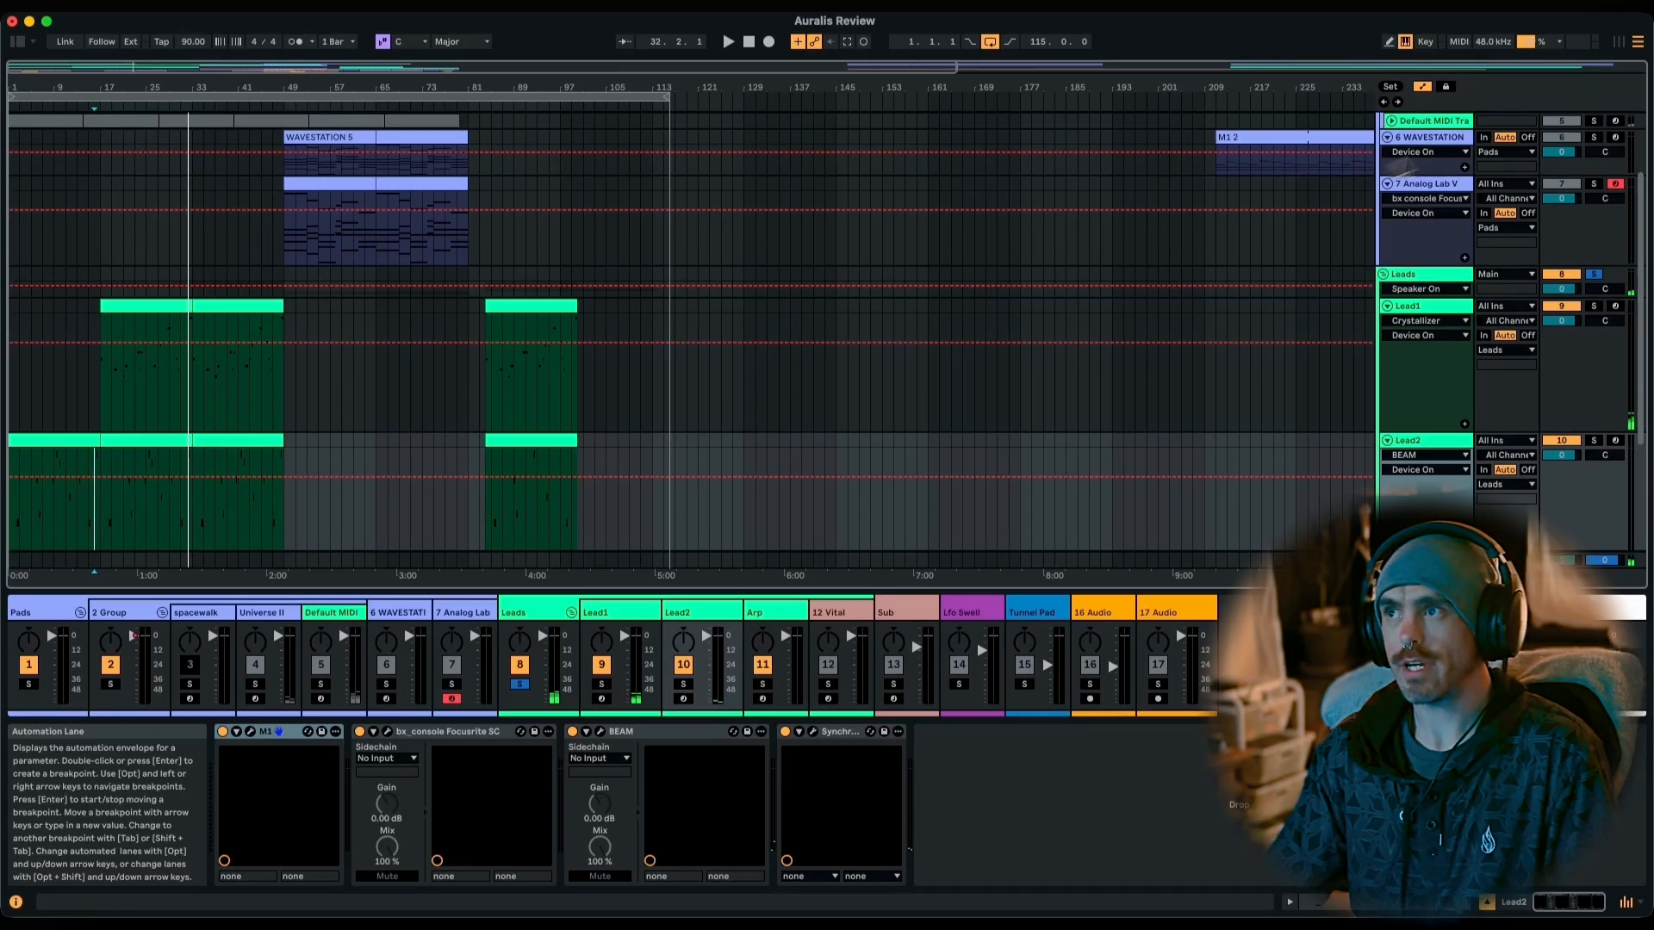
left_click(1387, 306)
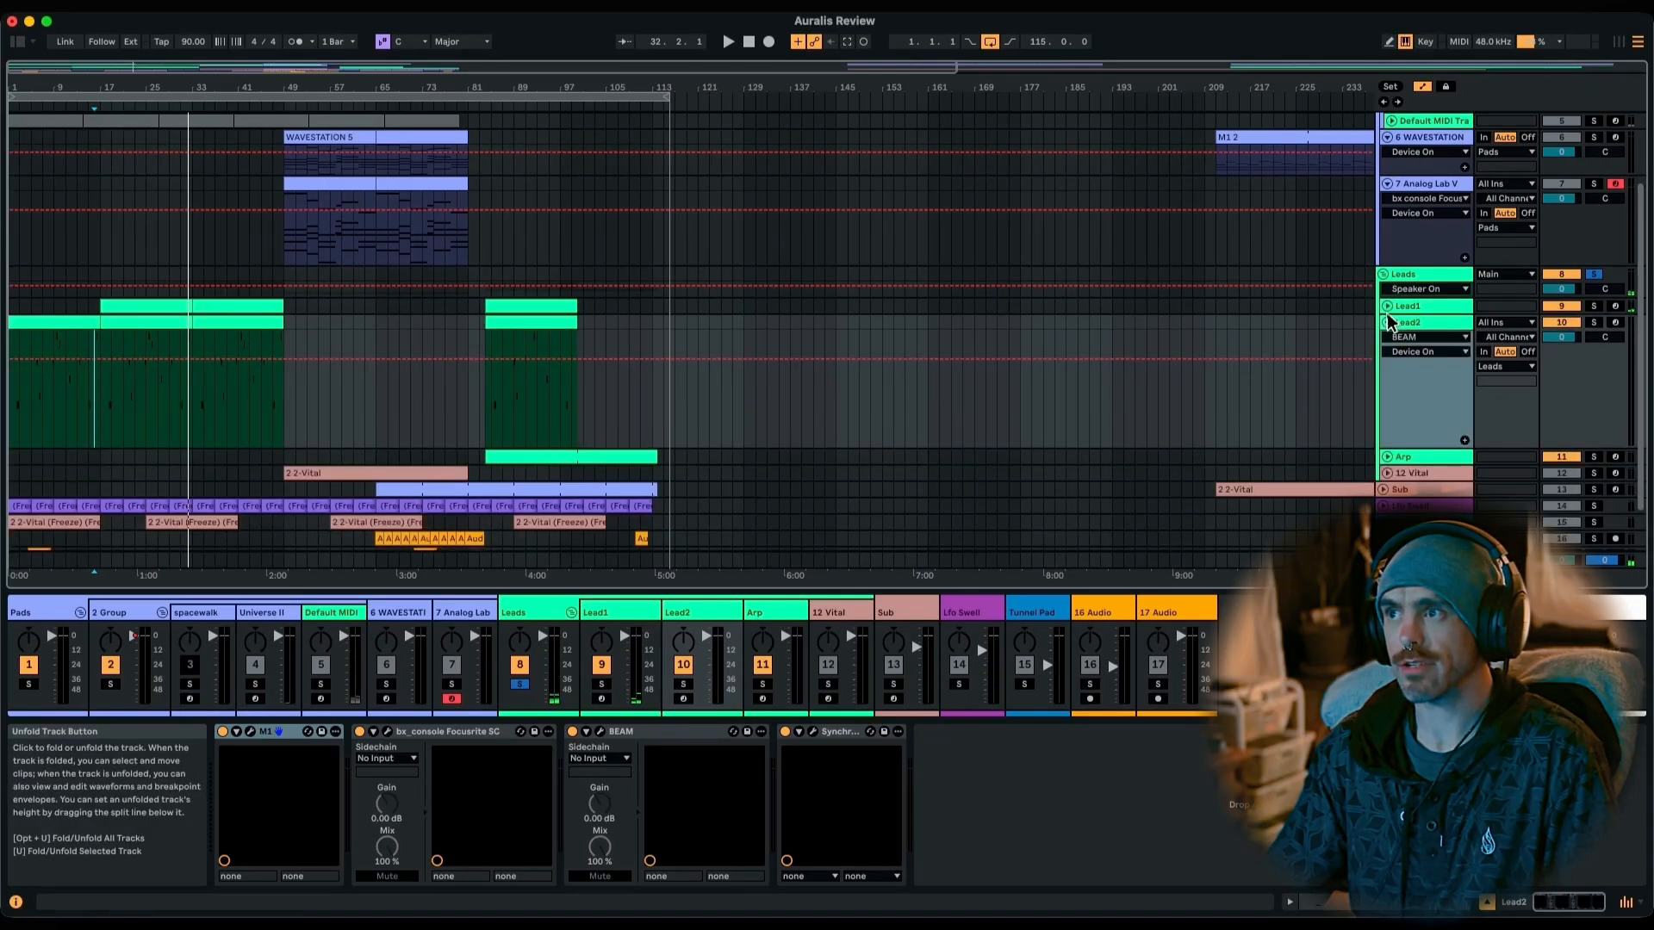
left_click(1386, 323)
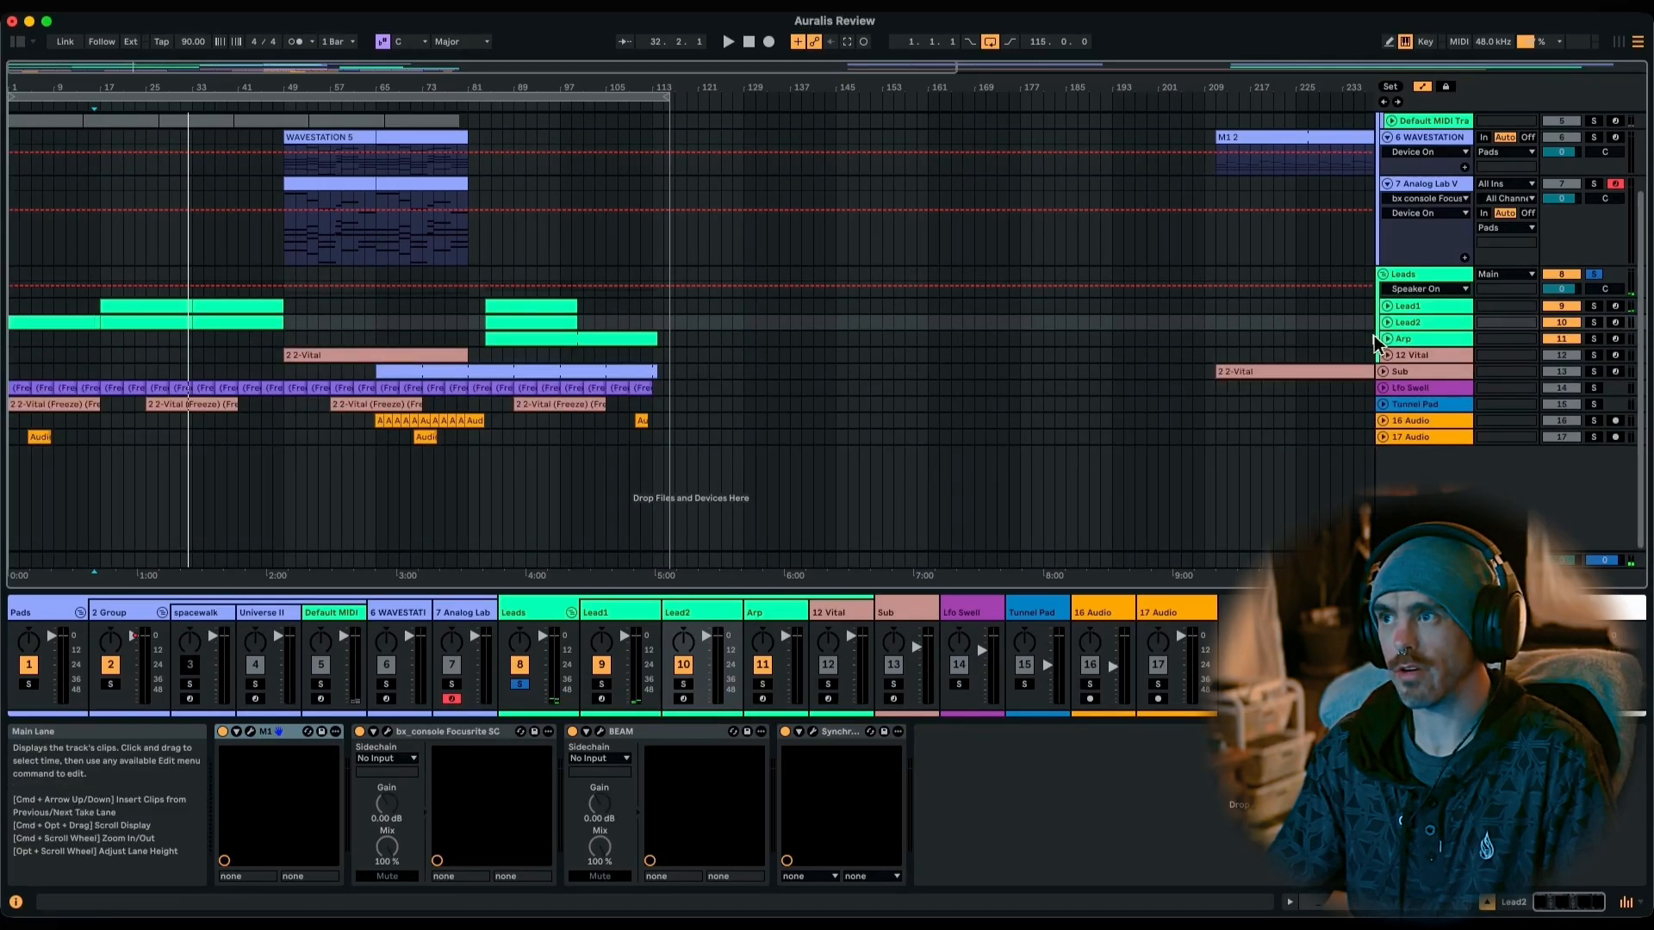
left_click(1388, 339)
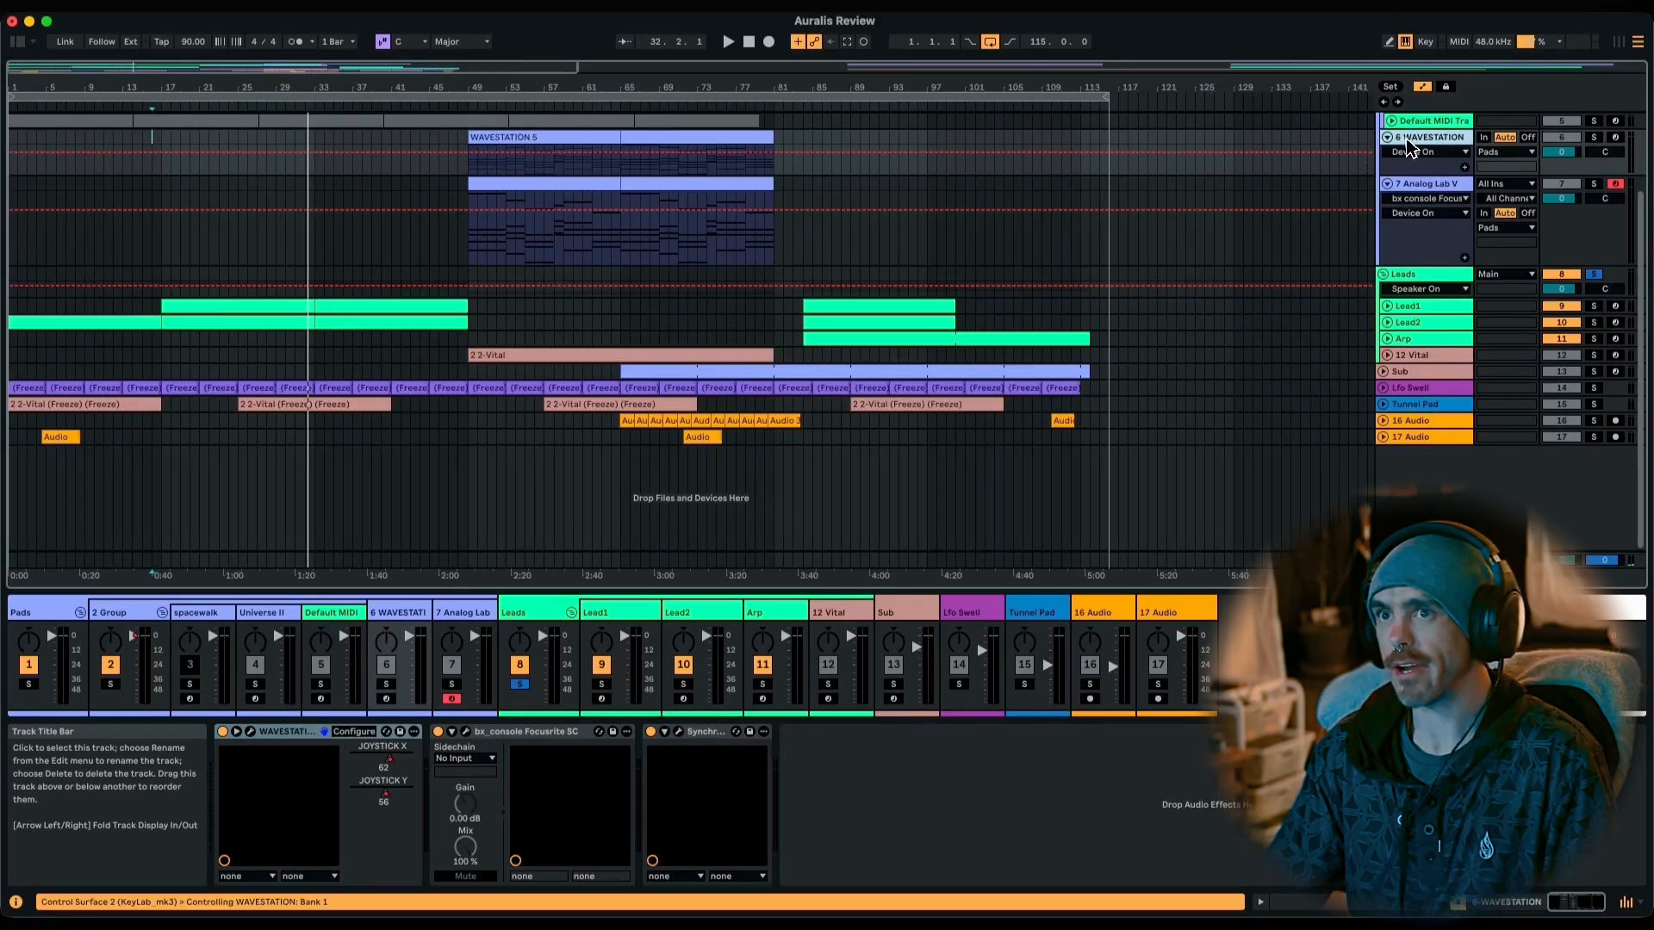
Solo the 6 WAVESTATION track, and view its instrument window with The Big Pad preset before closing it.
scroll(1409, 148, "up", 1)
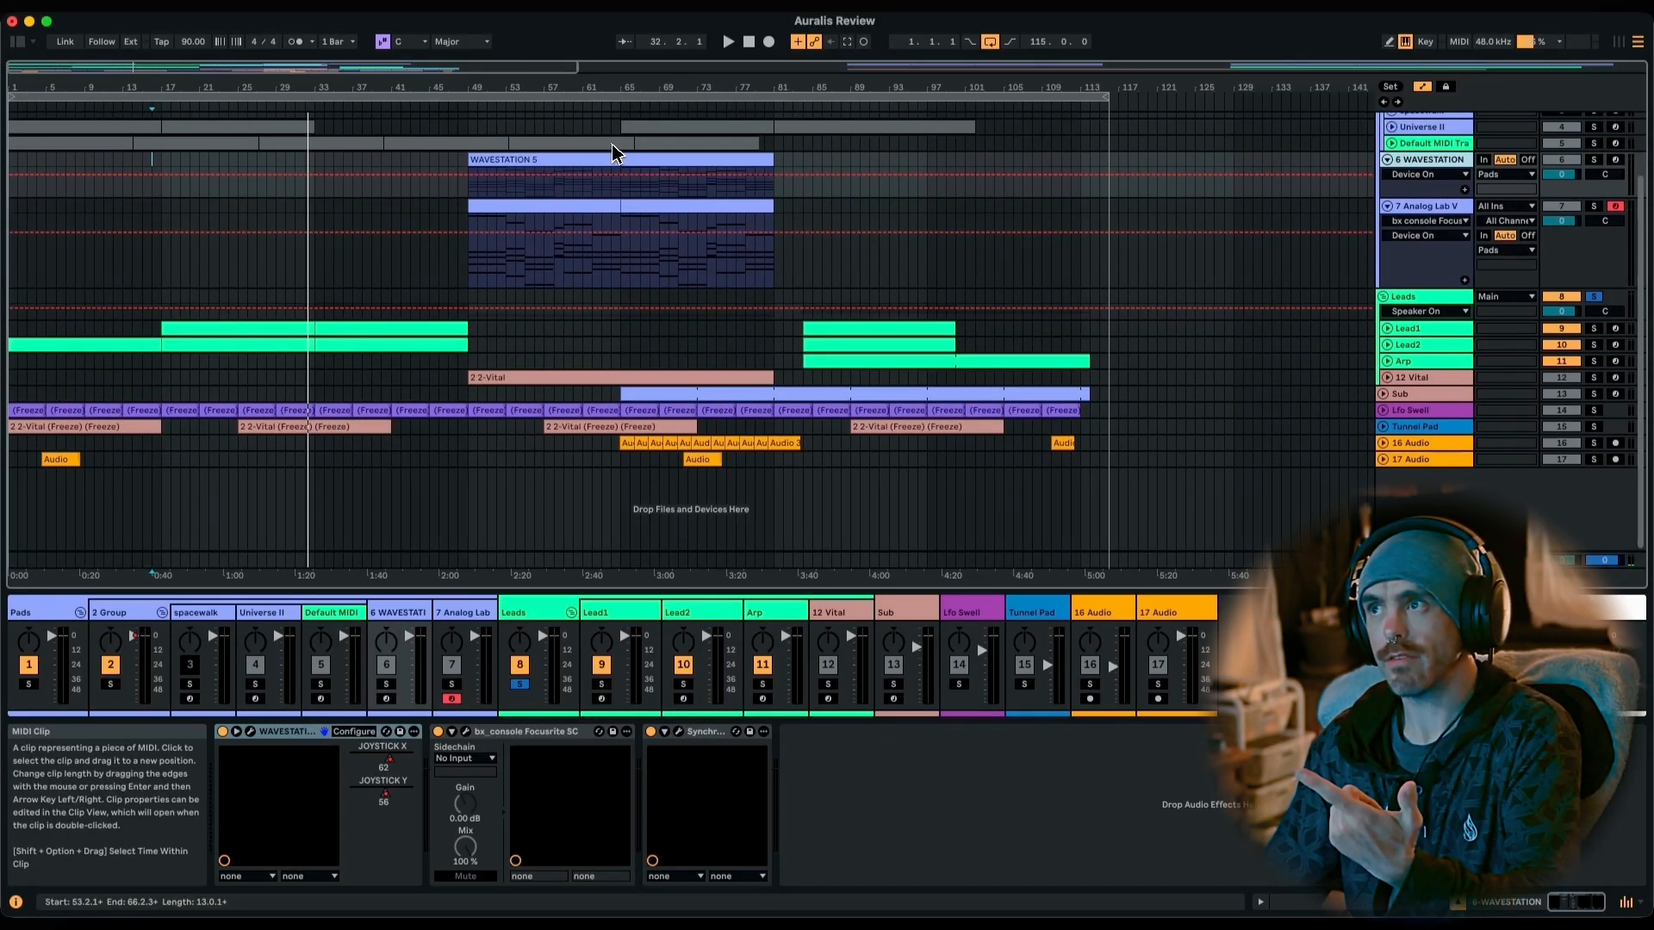
scroll(613, 146, "up", 1)
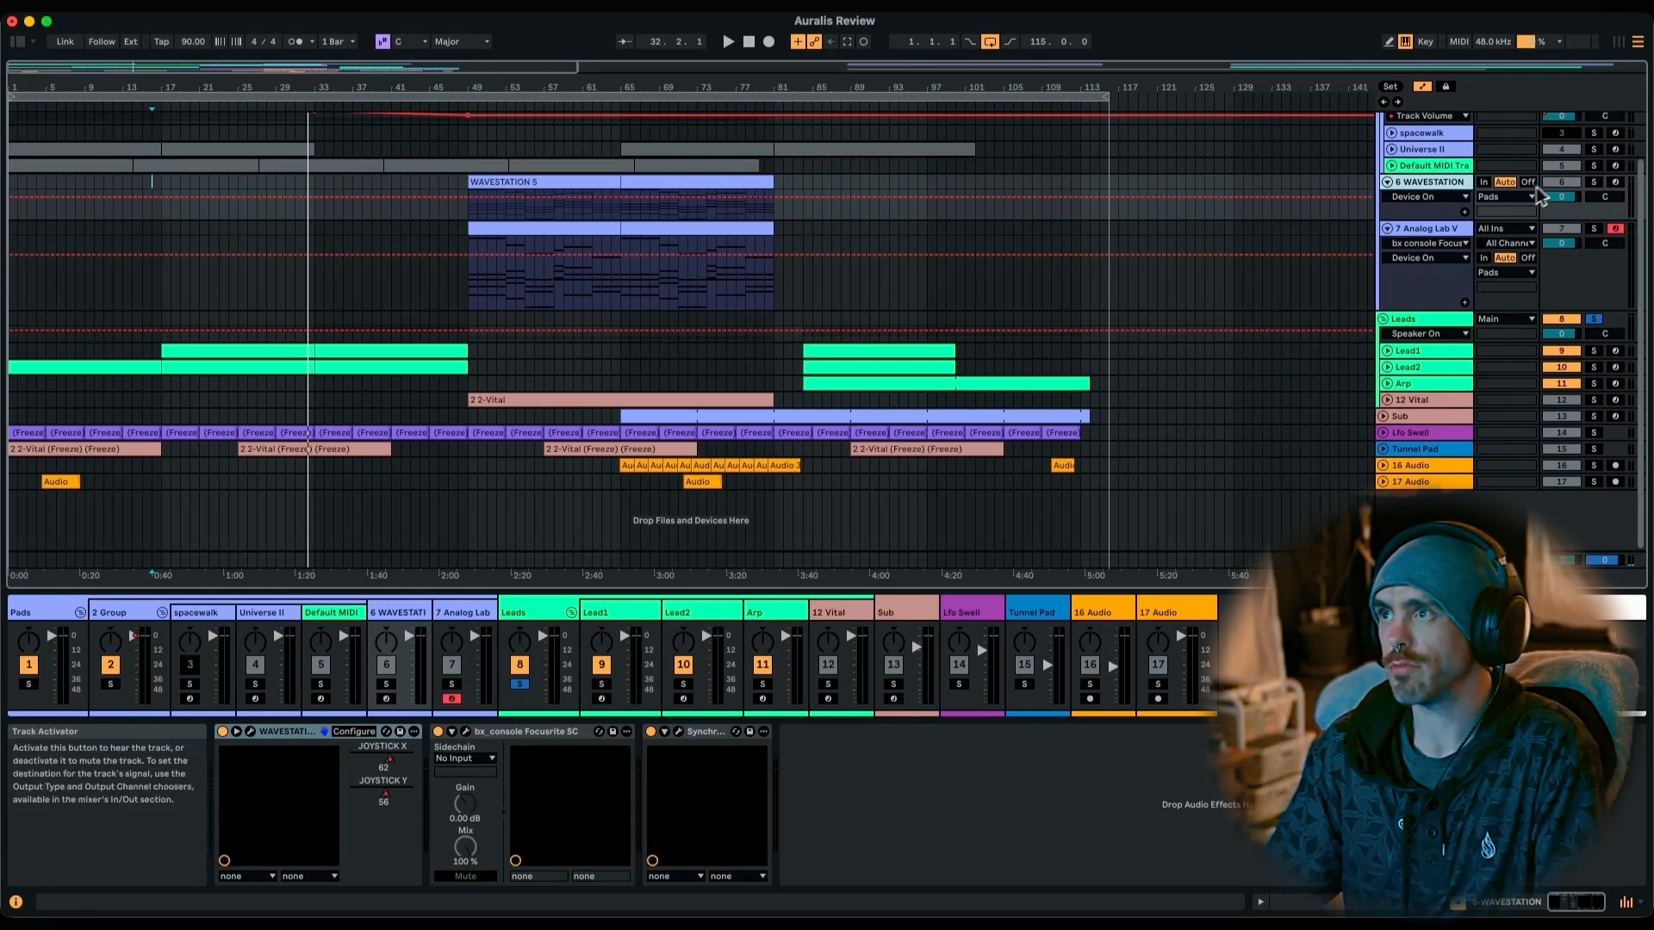
left_click(386, 684)
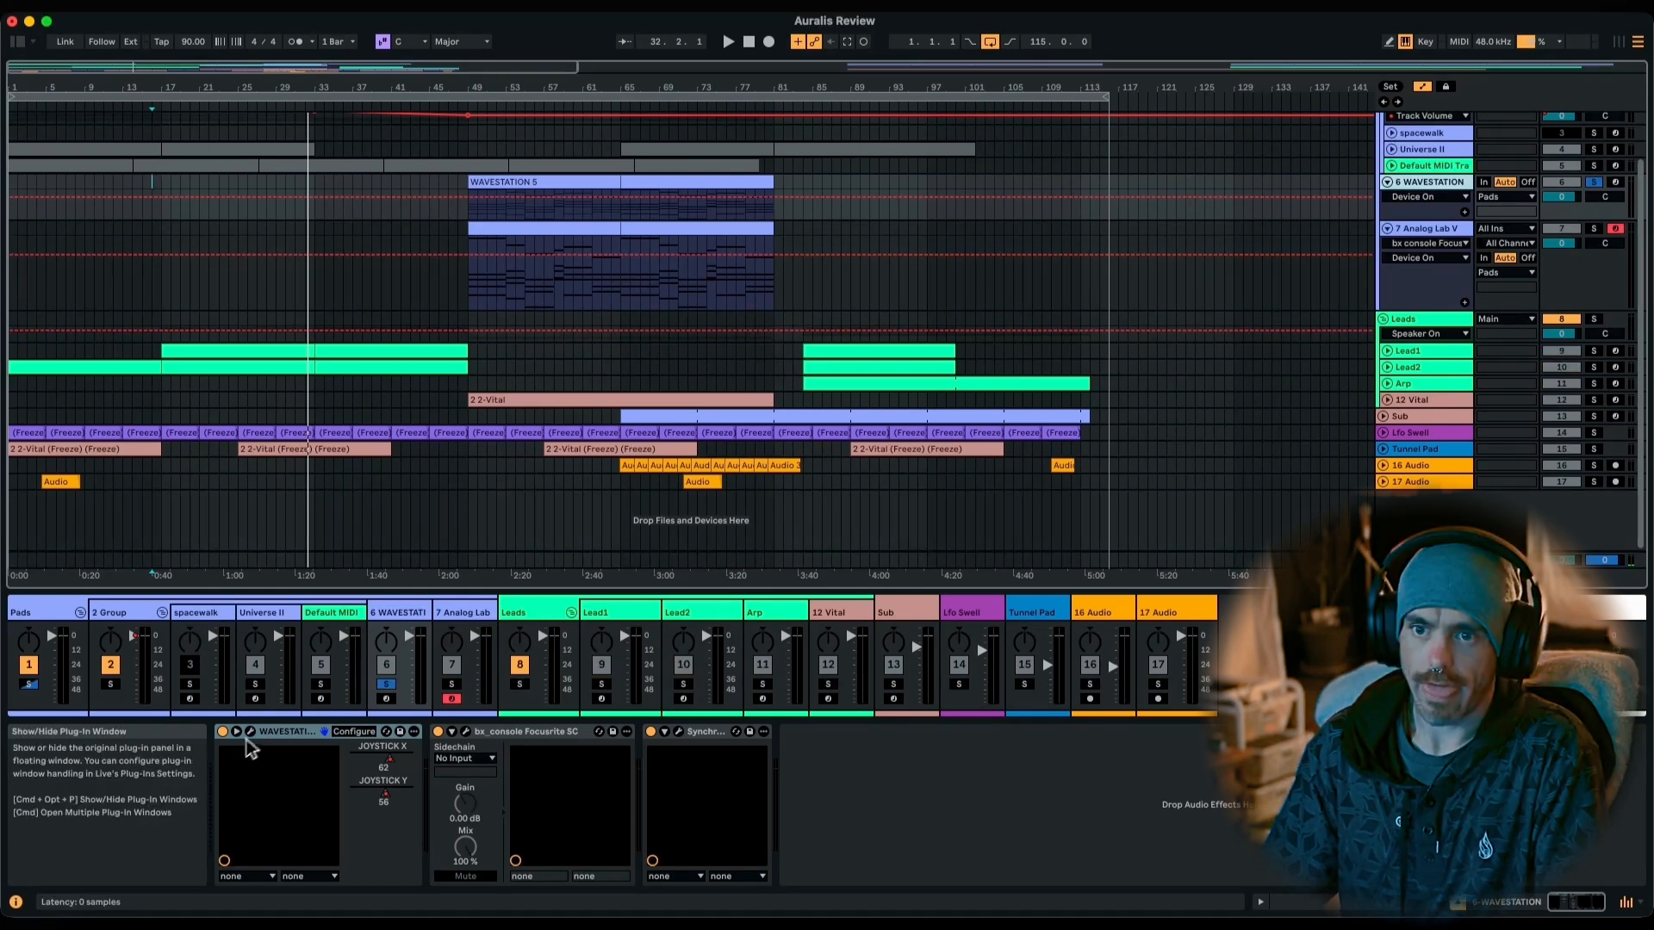
left_click(251, 731)
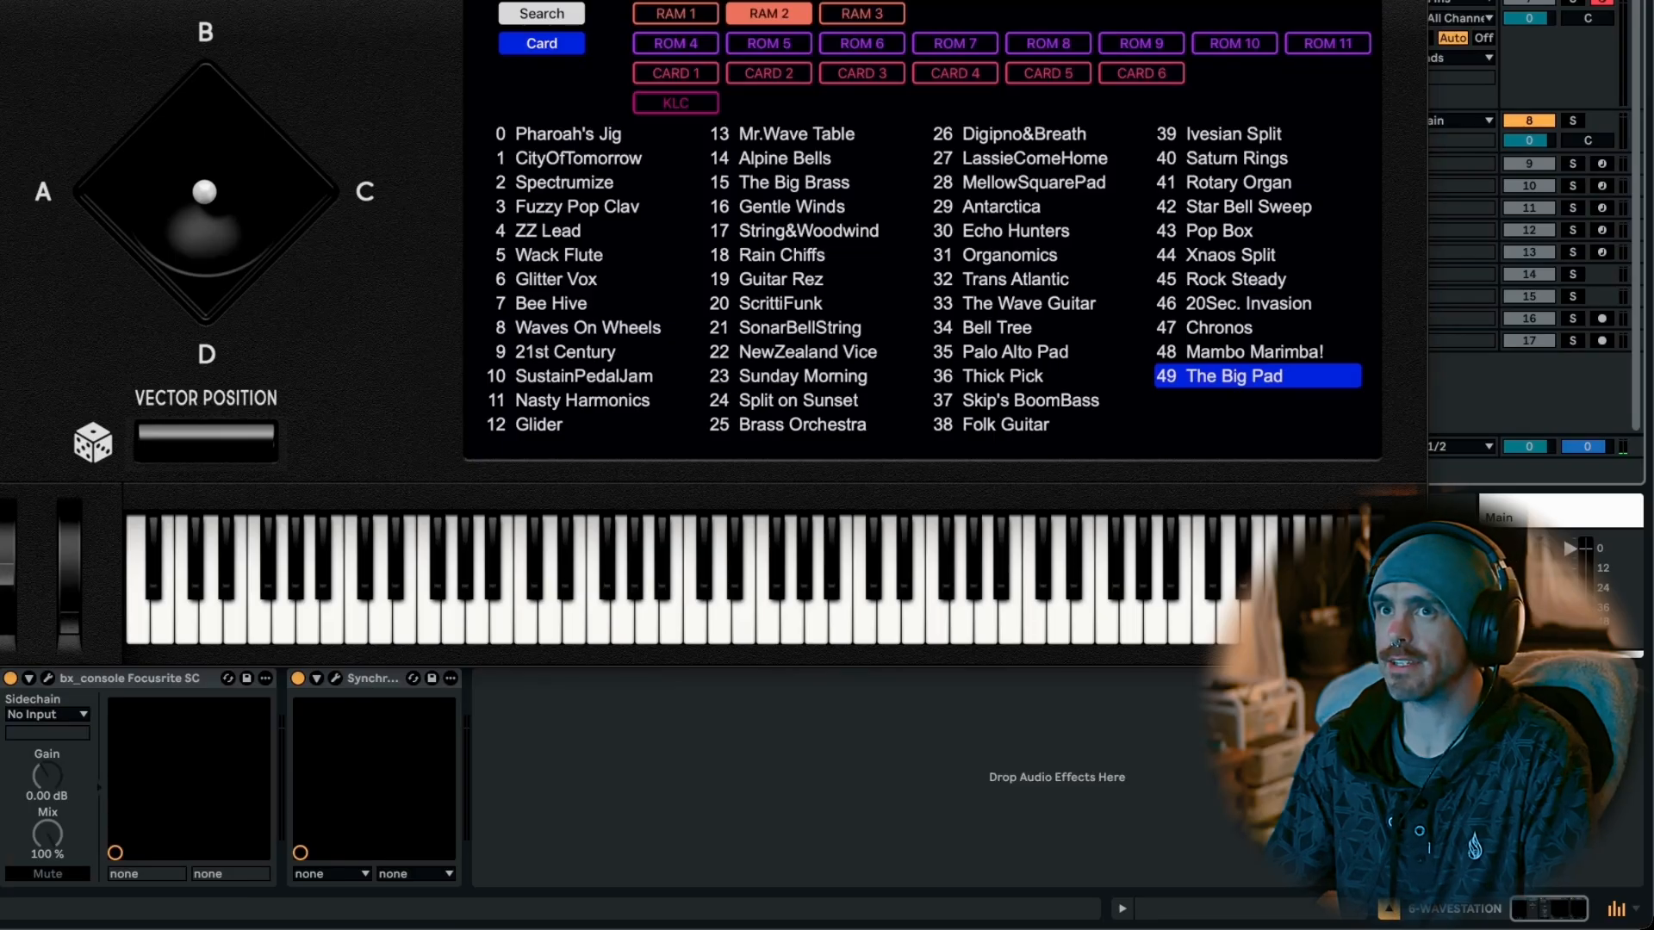
key("super+w")
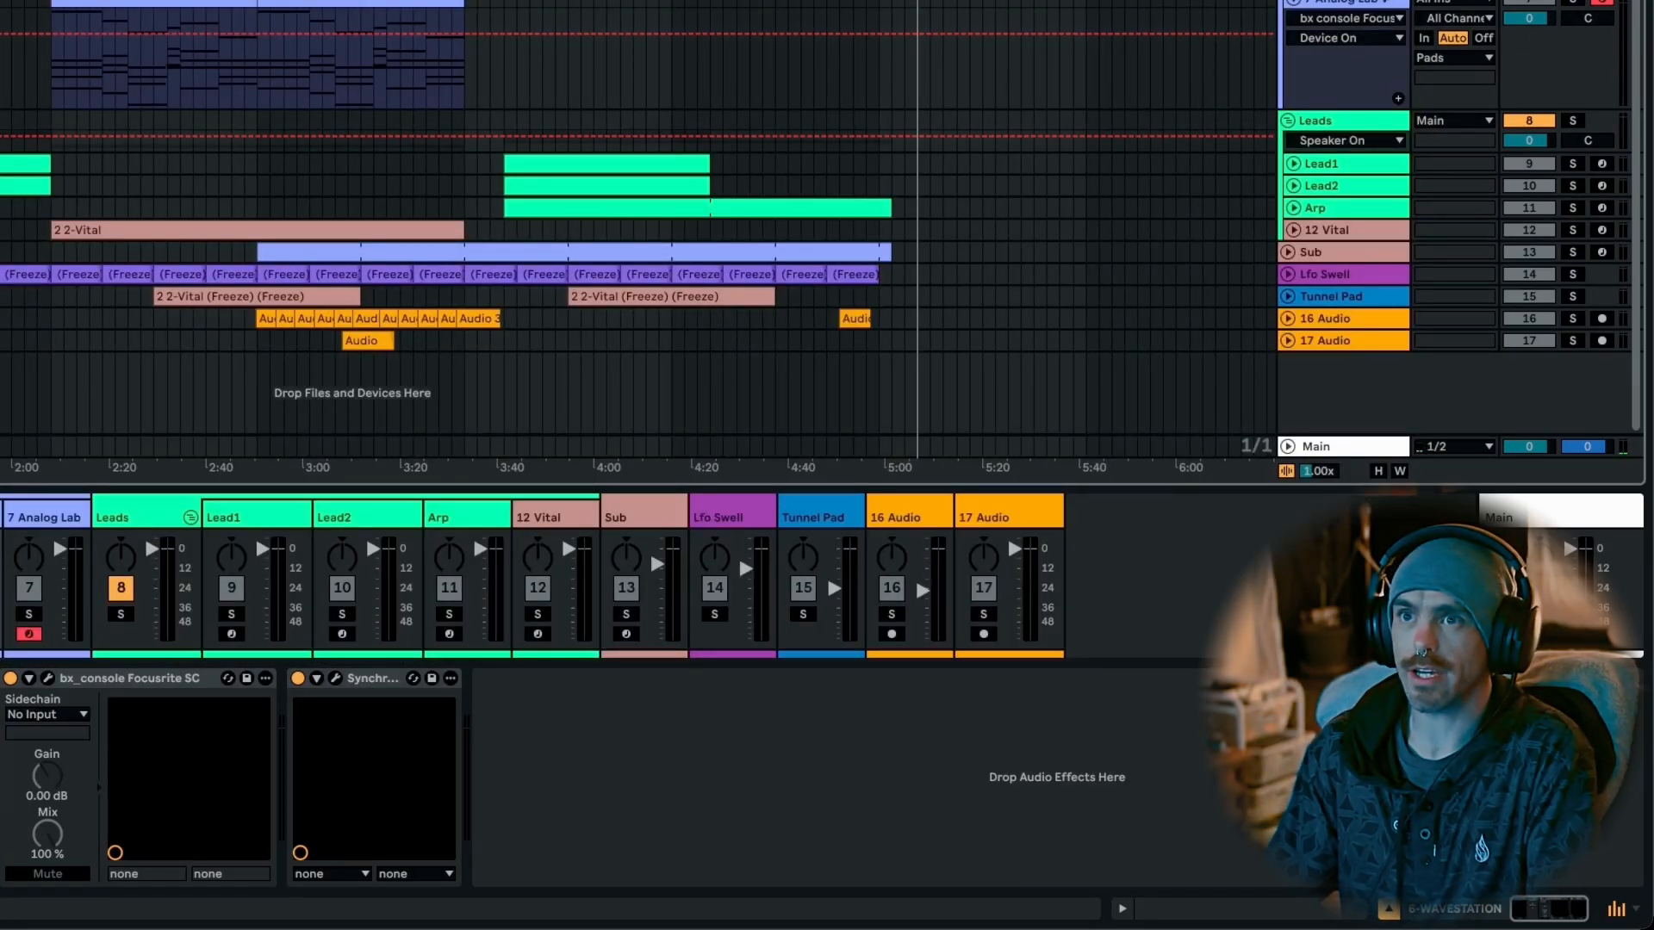
Play the WAVESTATION pad clip from bar 49, watching the vector joystick move in the plugin window, and close that window.
key("space")
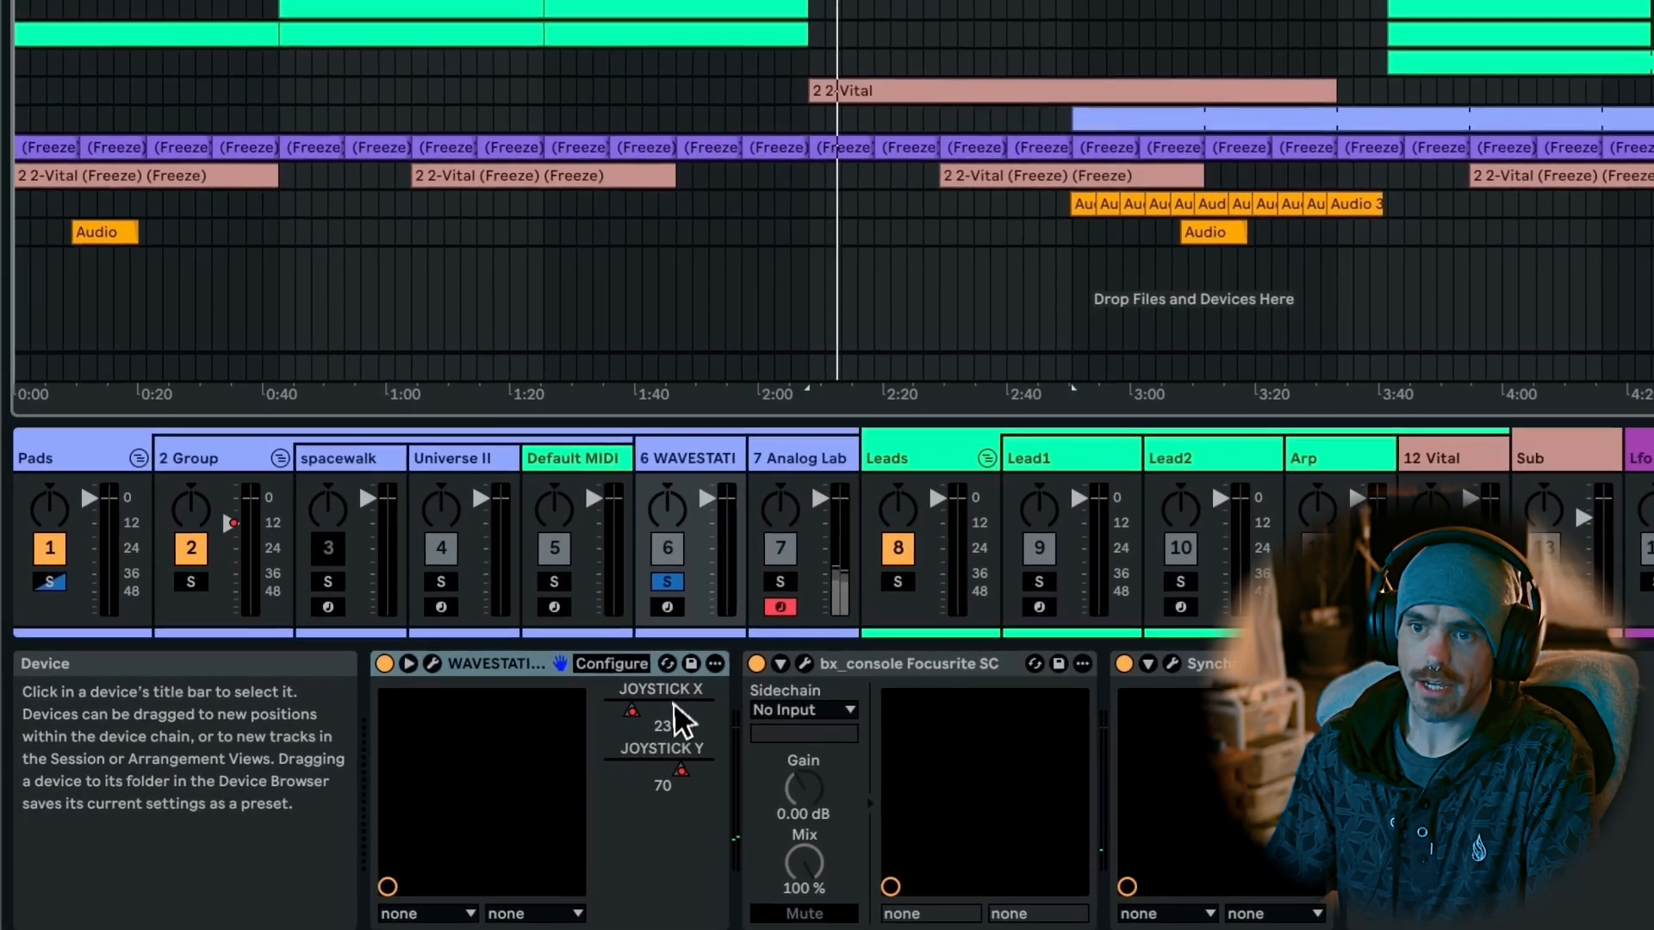
left_click(434, 664)
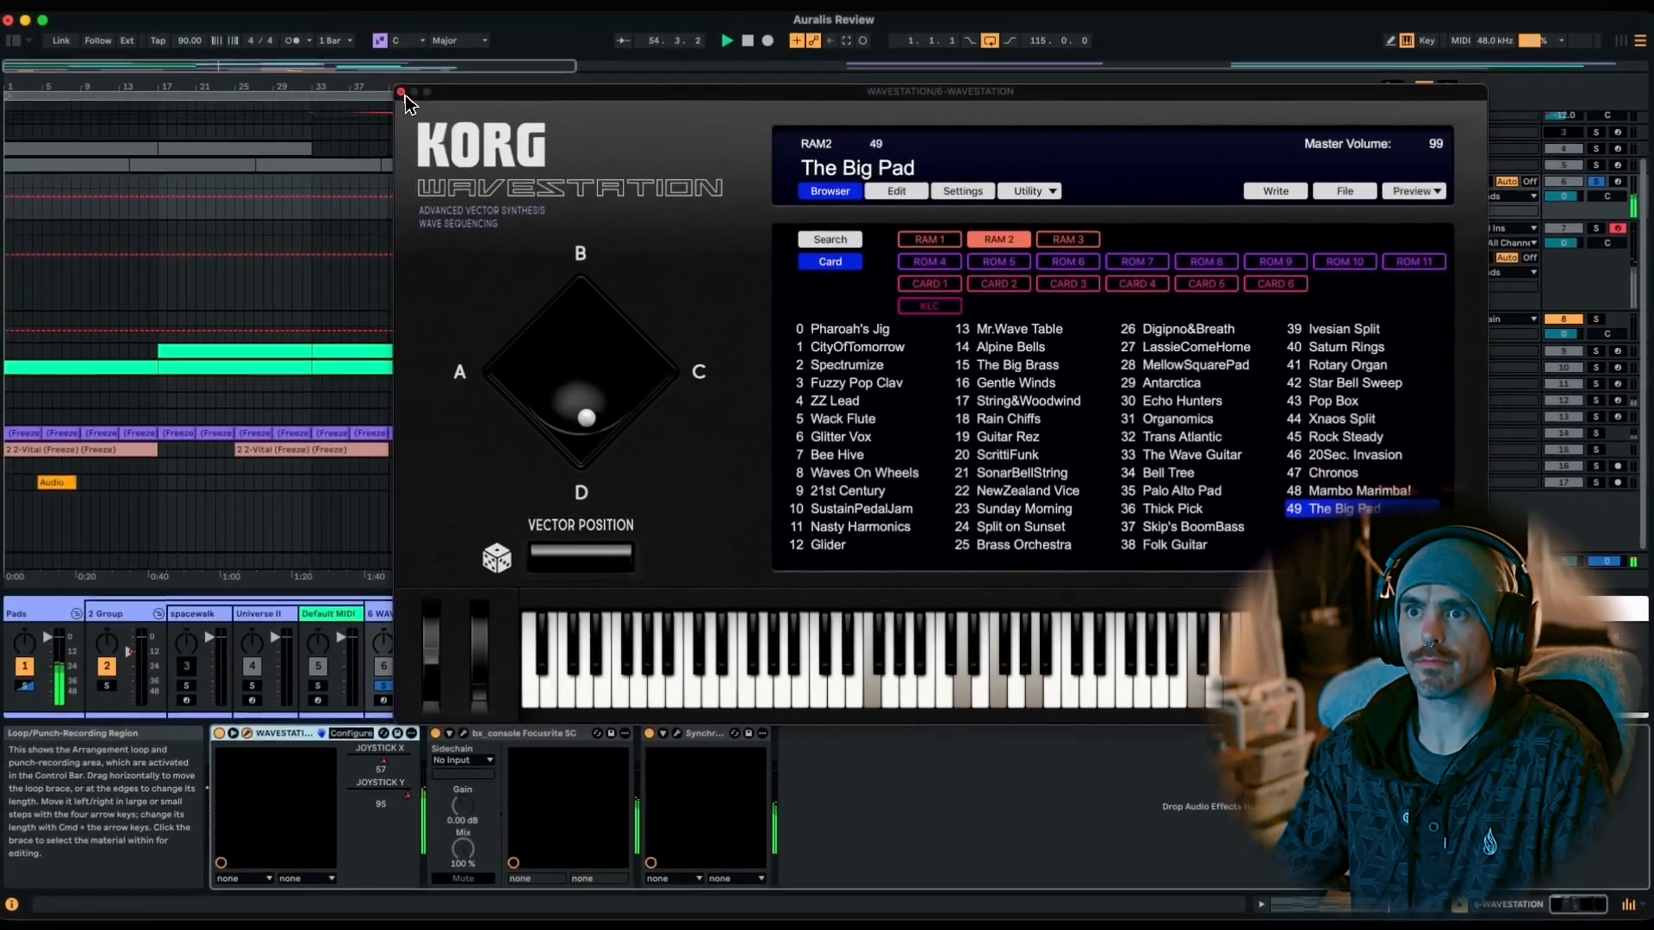
left_click(402, 93)
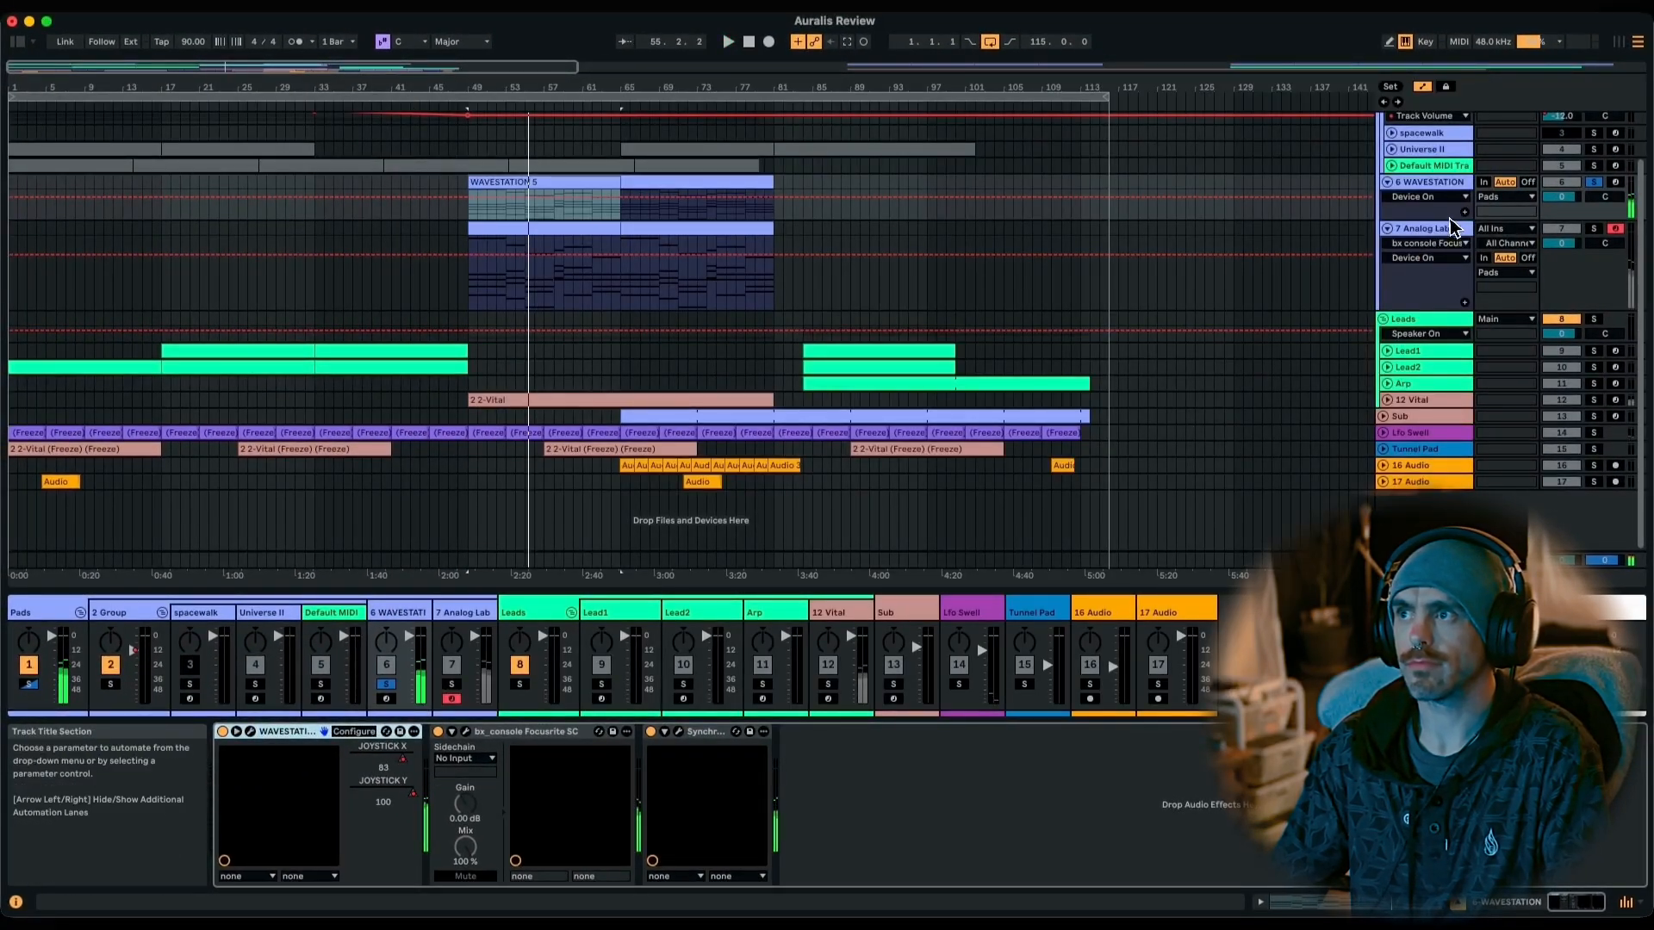
Enlarge the 6 WAVESTATION track to view its JOYSTICK X automation over the pad clip, and fold the track again.
left_click_drag(1456, 221, 1458, 353)
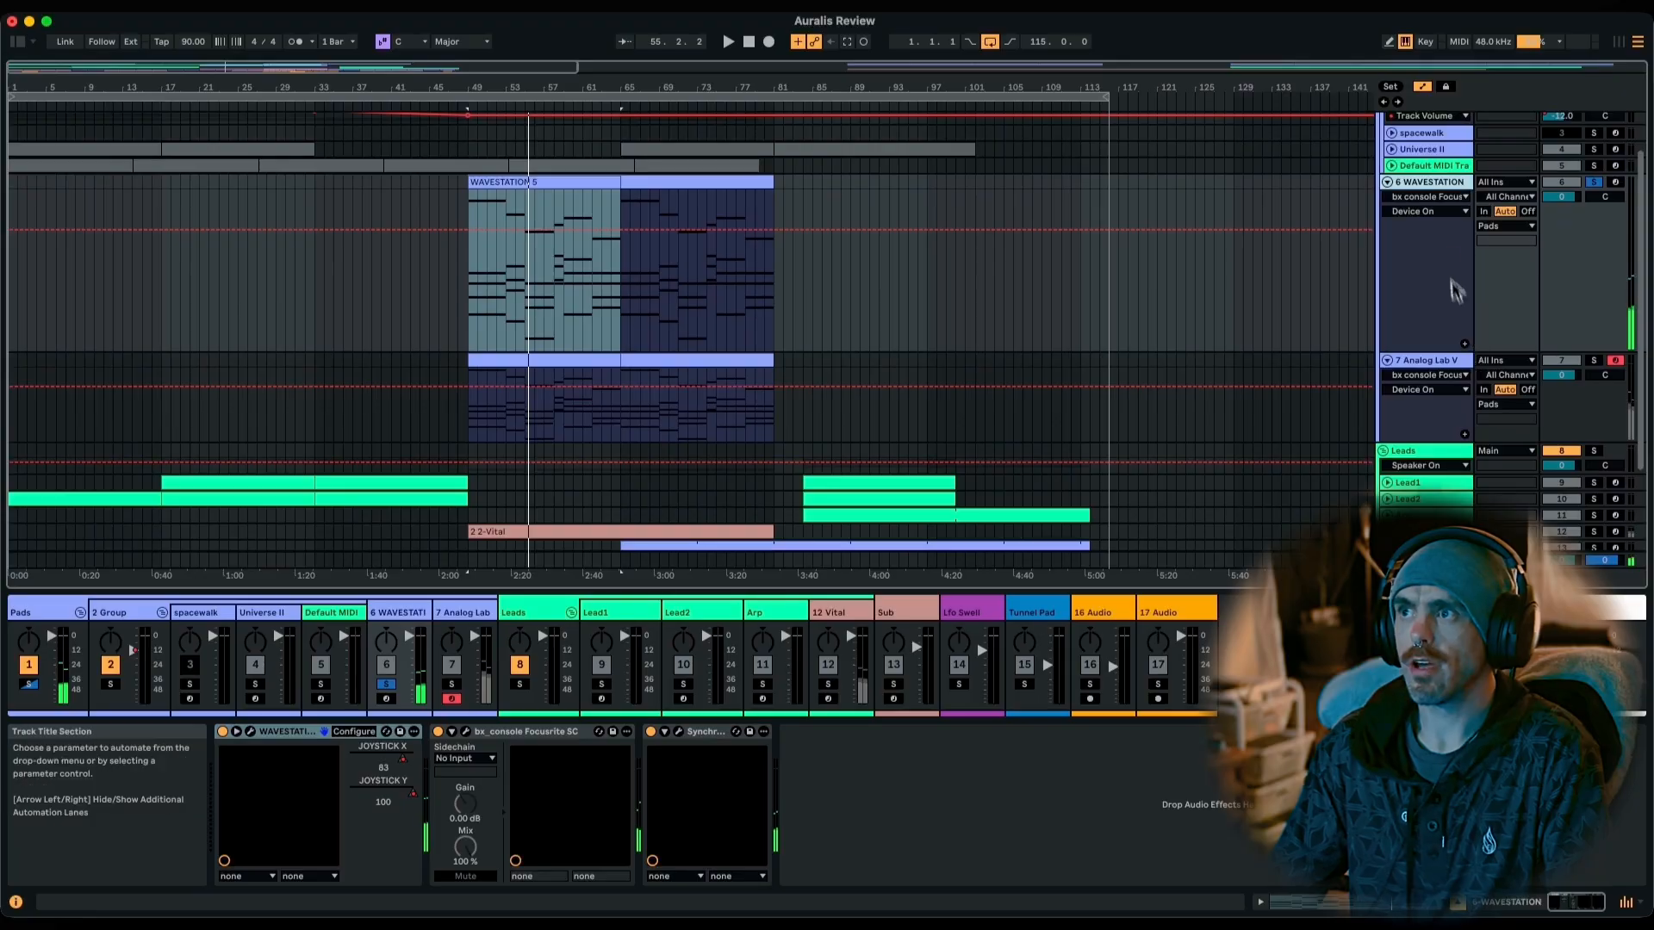
left_click(1427, 197)
left_click(1421, 221)
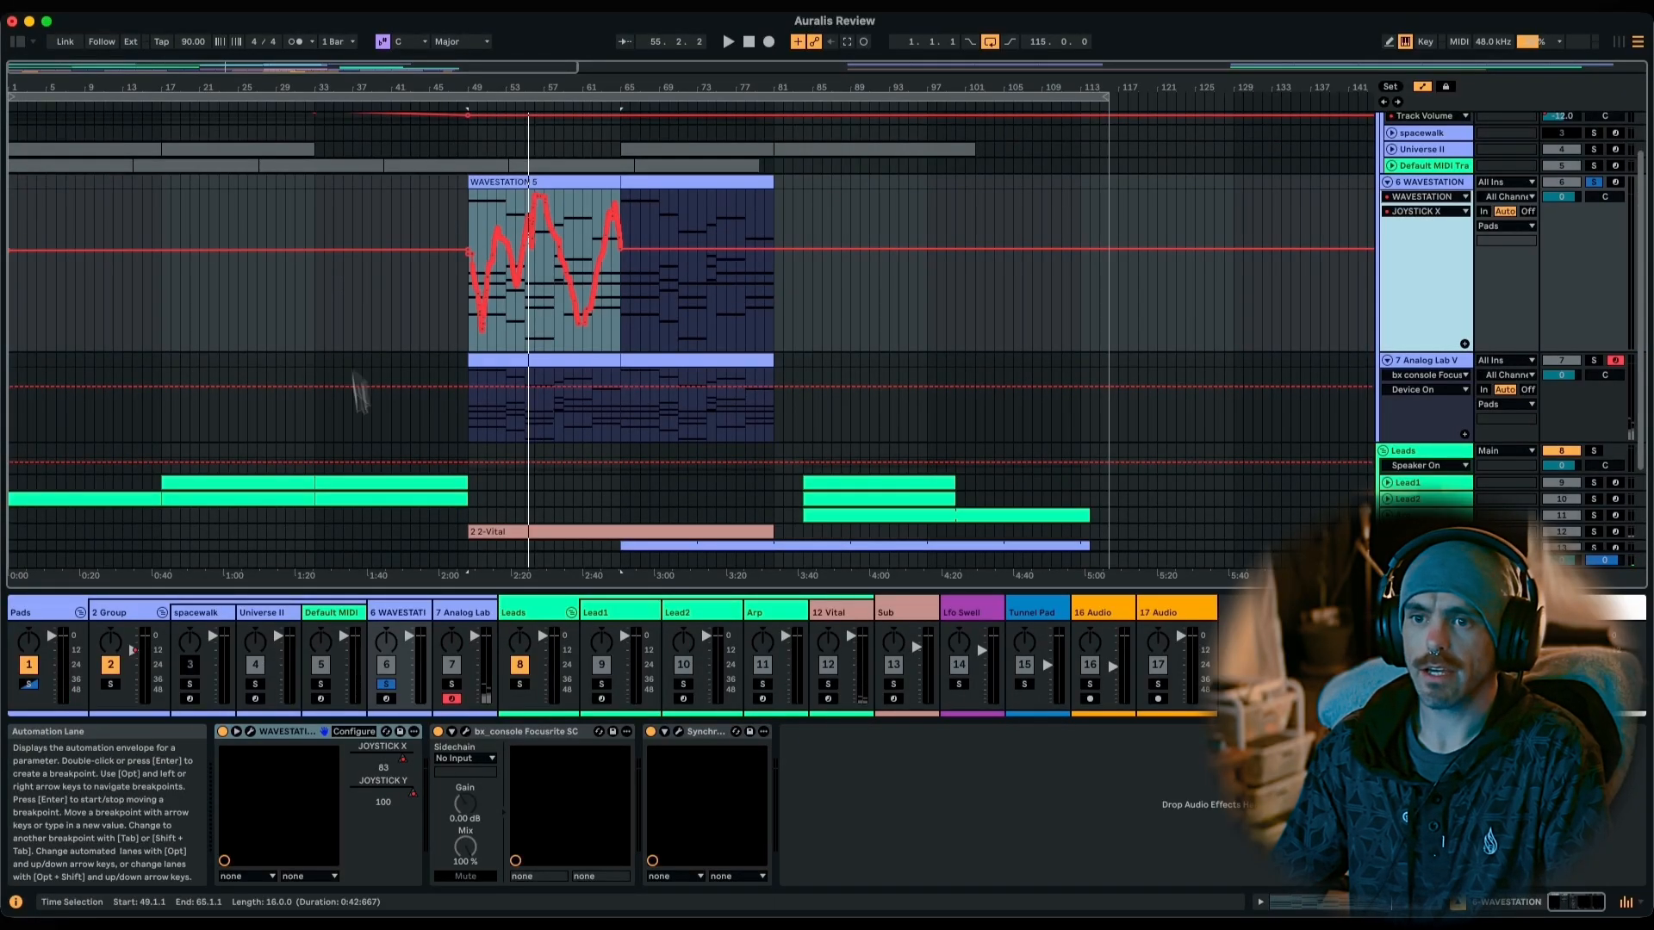
scroll(362, 392, "down", 3)
key("u")
Solo 7 Analog Lab V, play its Futurism pad from bar 49 with the plugin window open, and close the window.
left_click(528, 247)
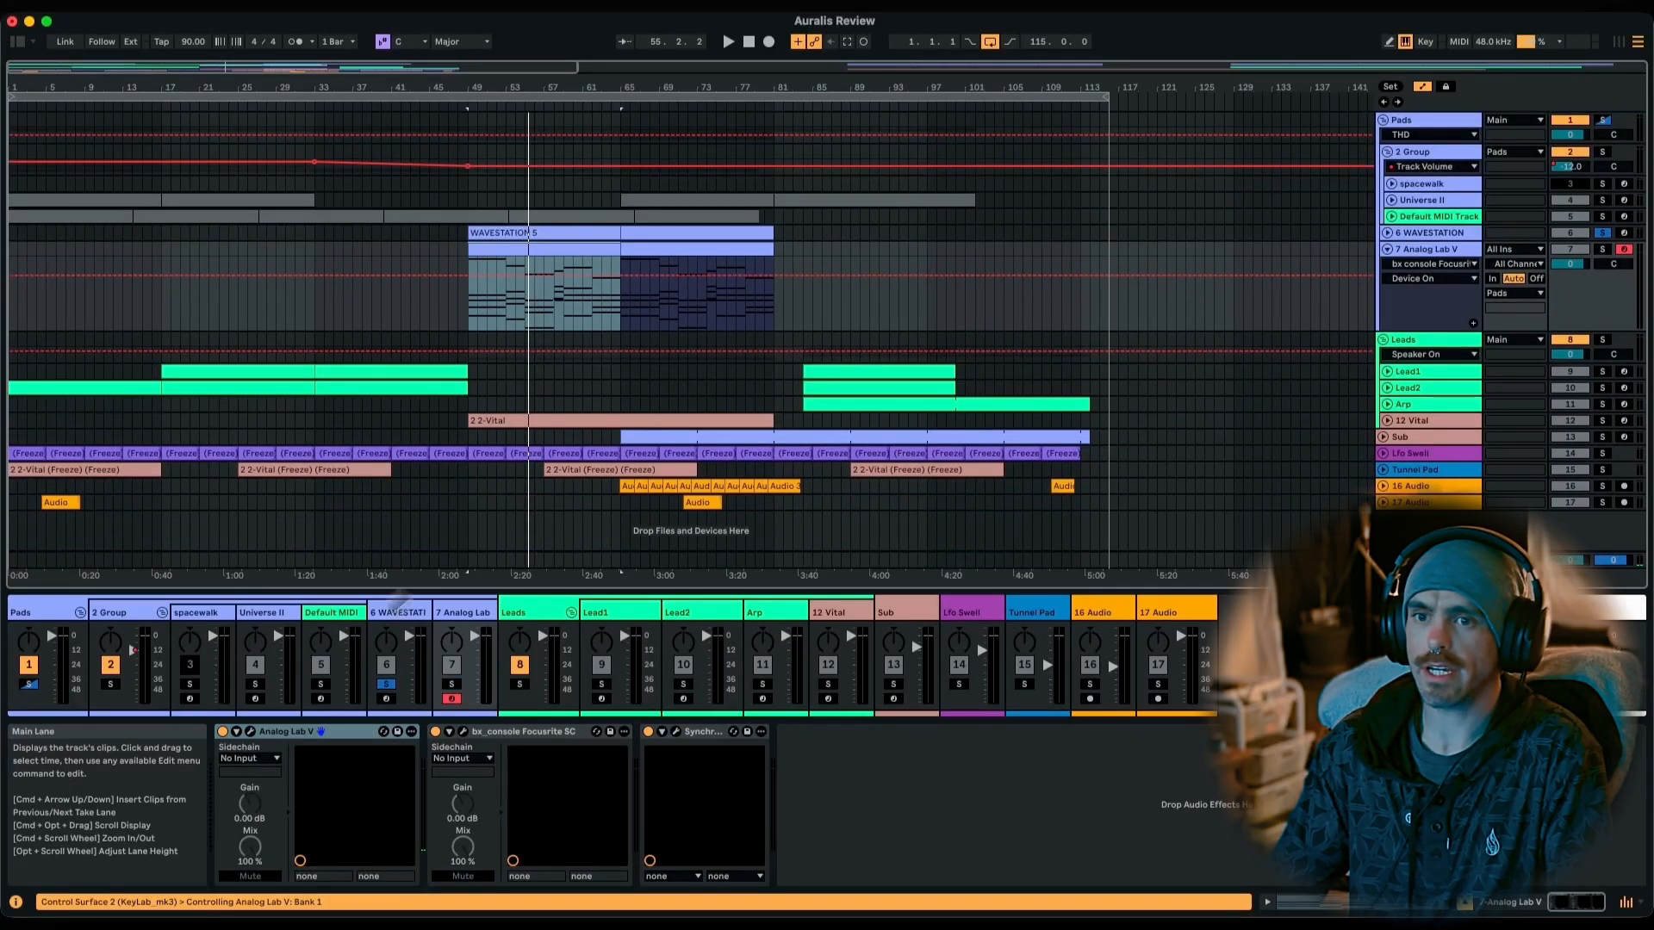
left_click(250, 731)
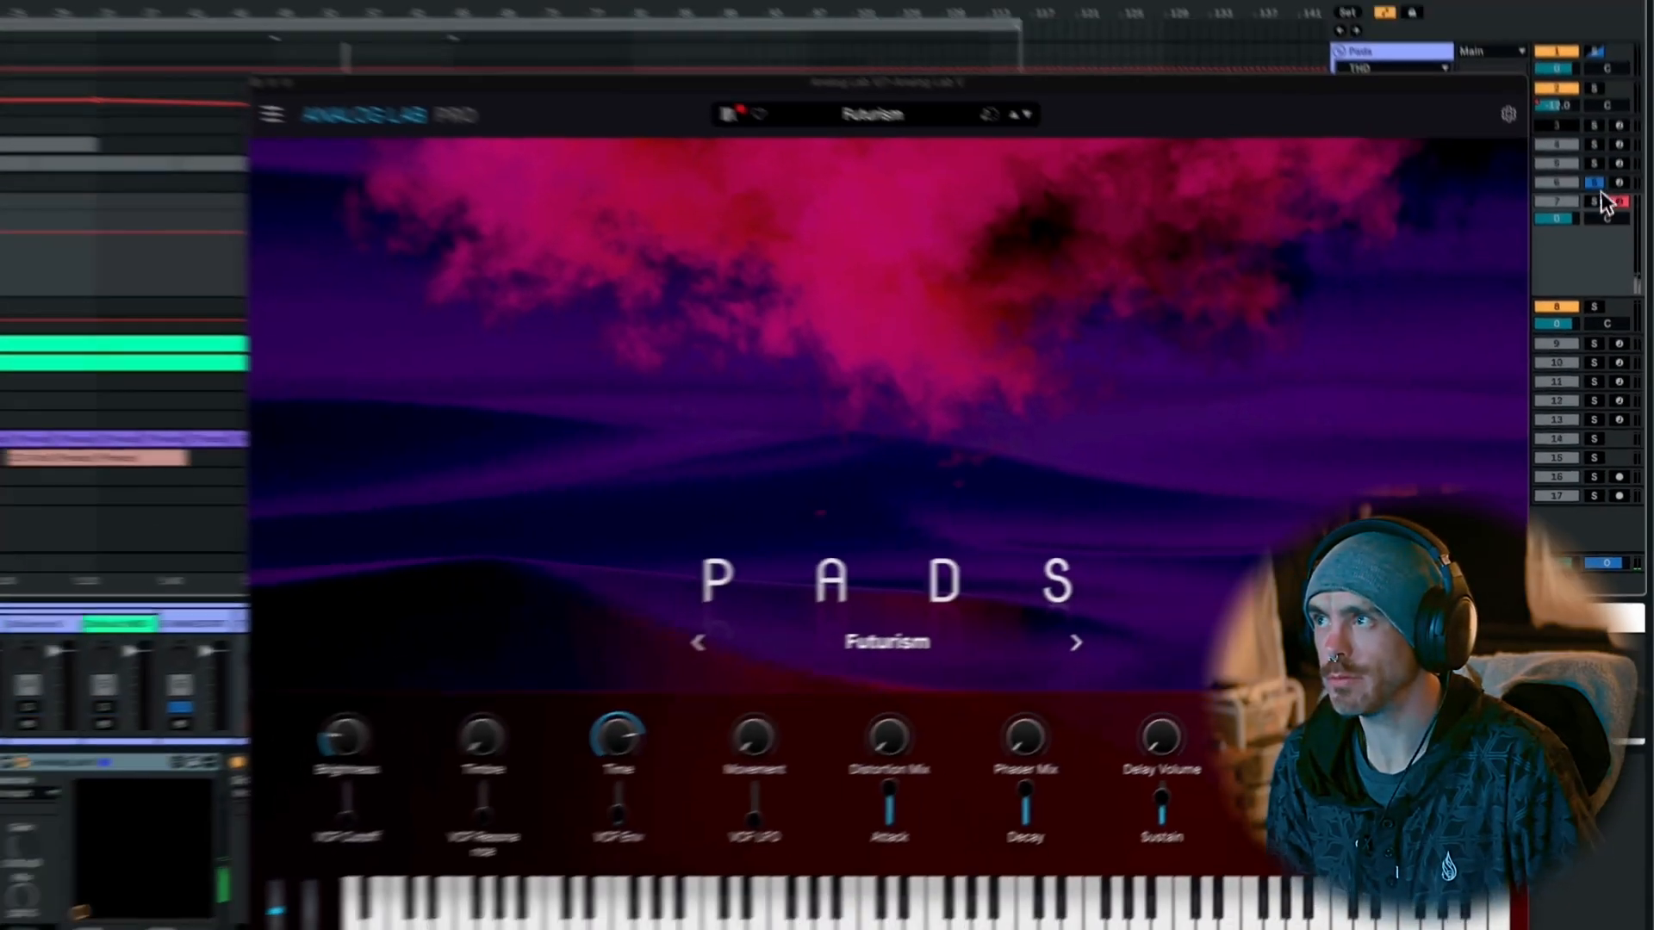
left_click(1582, 127)
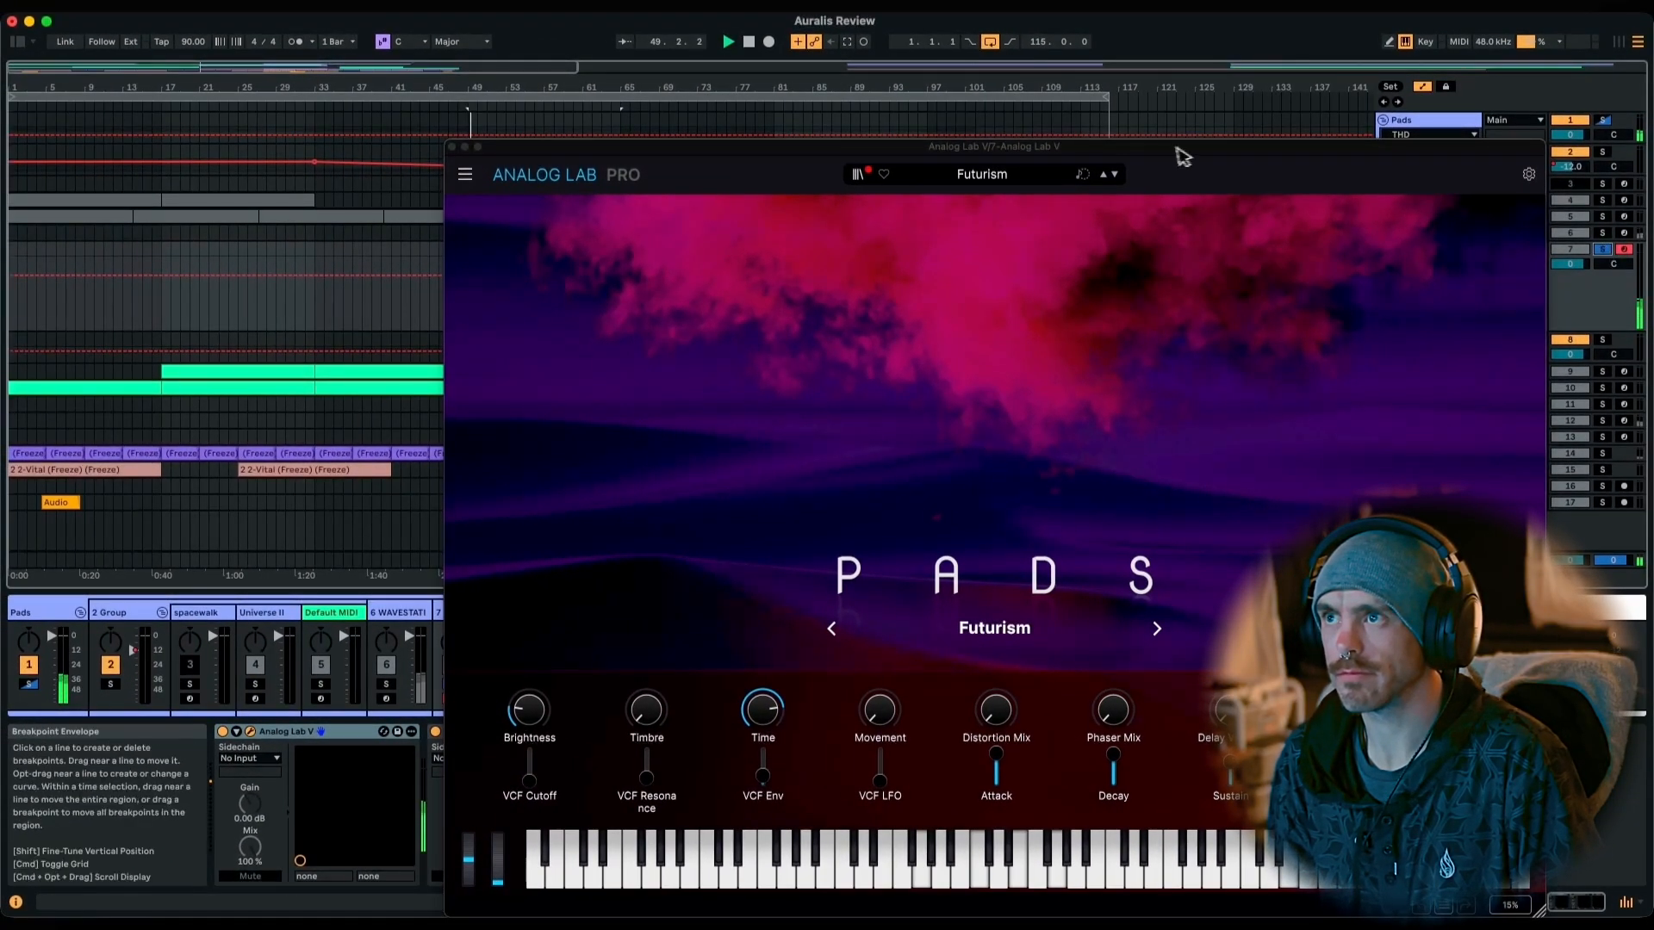
left_click_drag(1181, 155, 1083, 431)
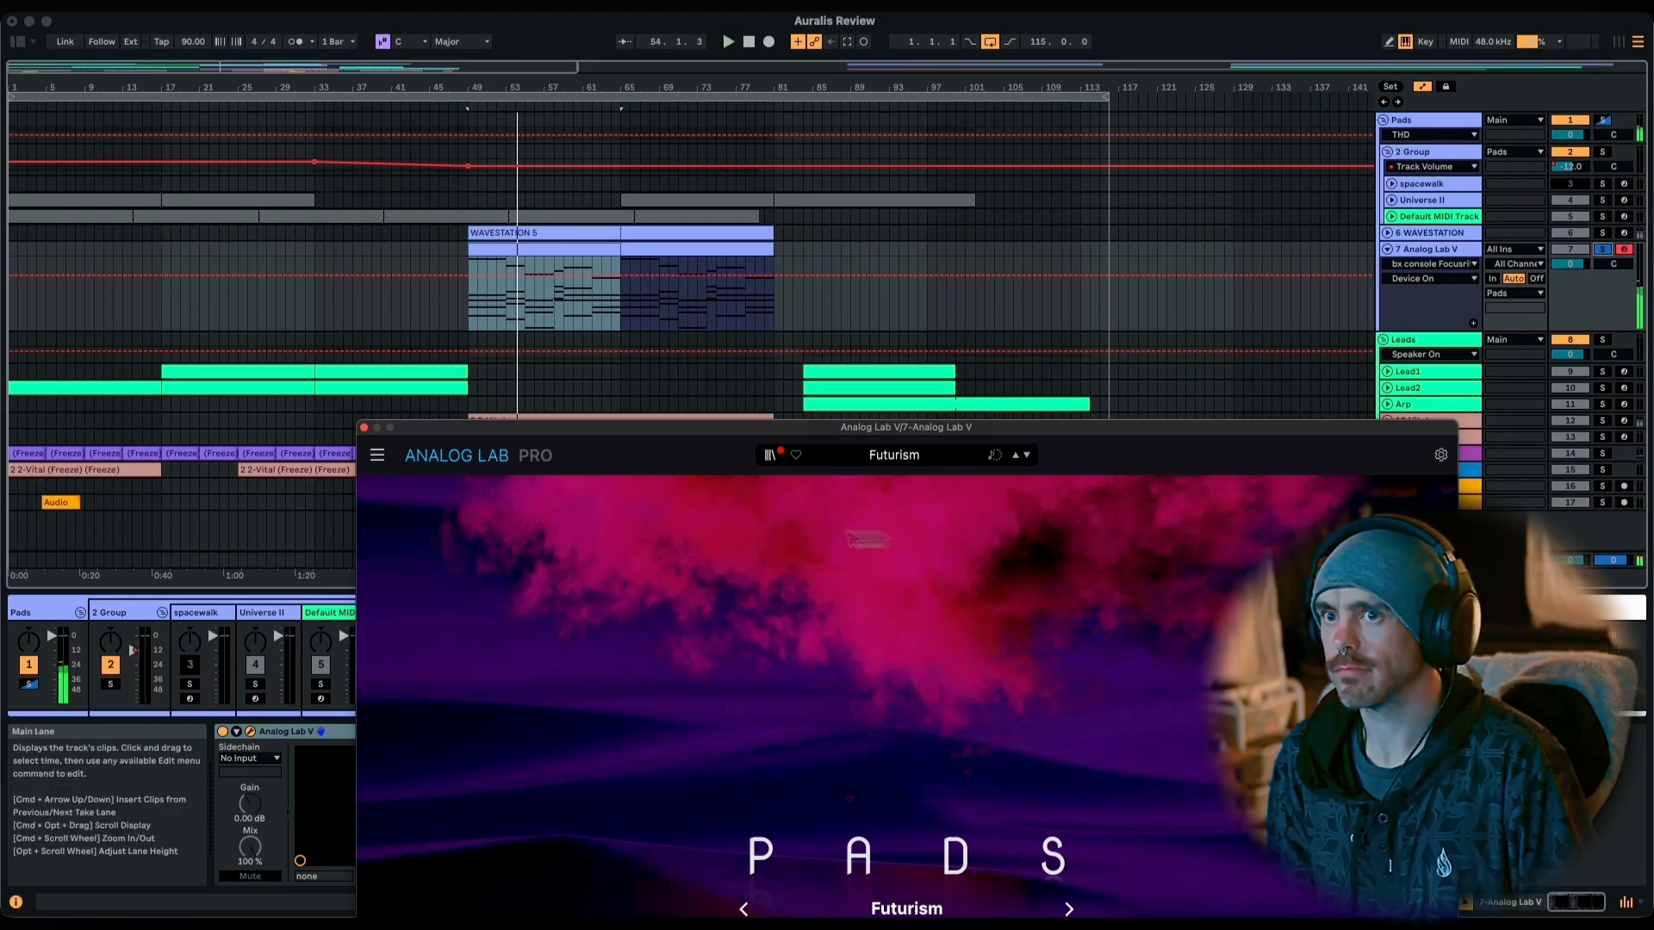
left_click(365, 427)
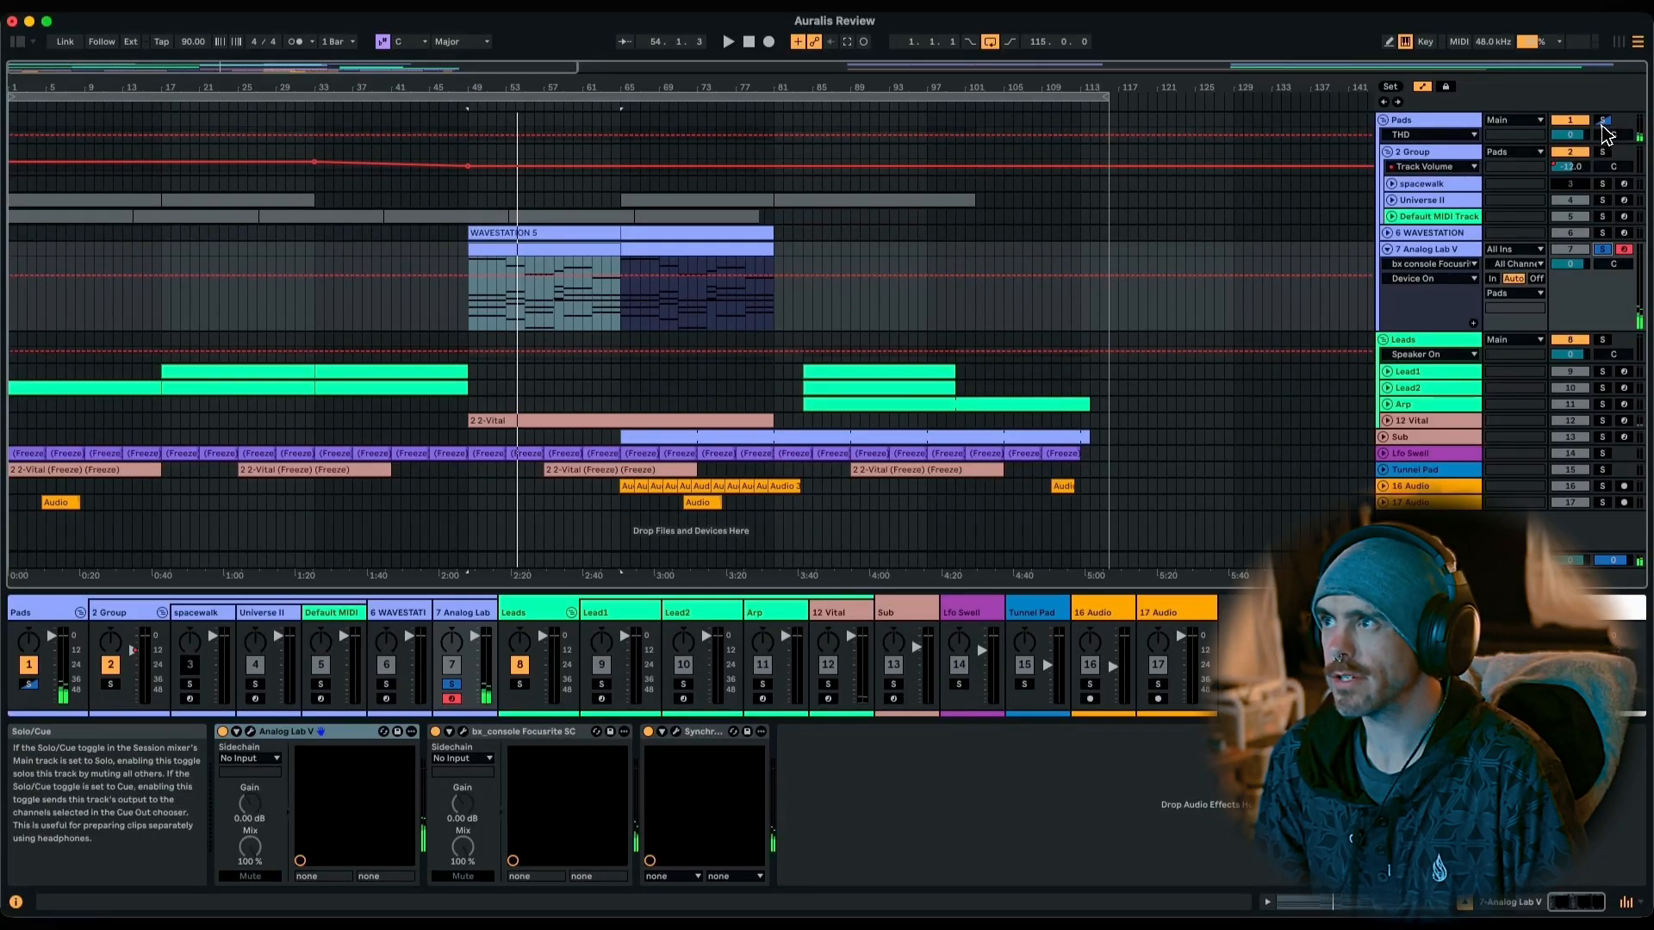
Solo the entire Pads group and play its layers together from bar 54.
left_click(1603, 122)
key("space")
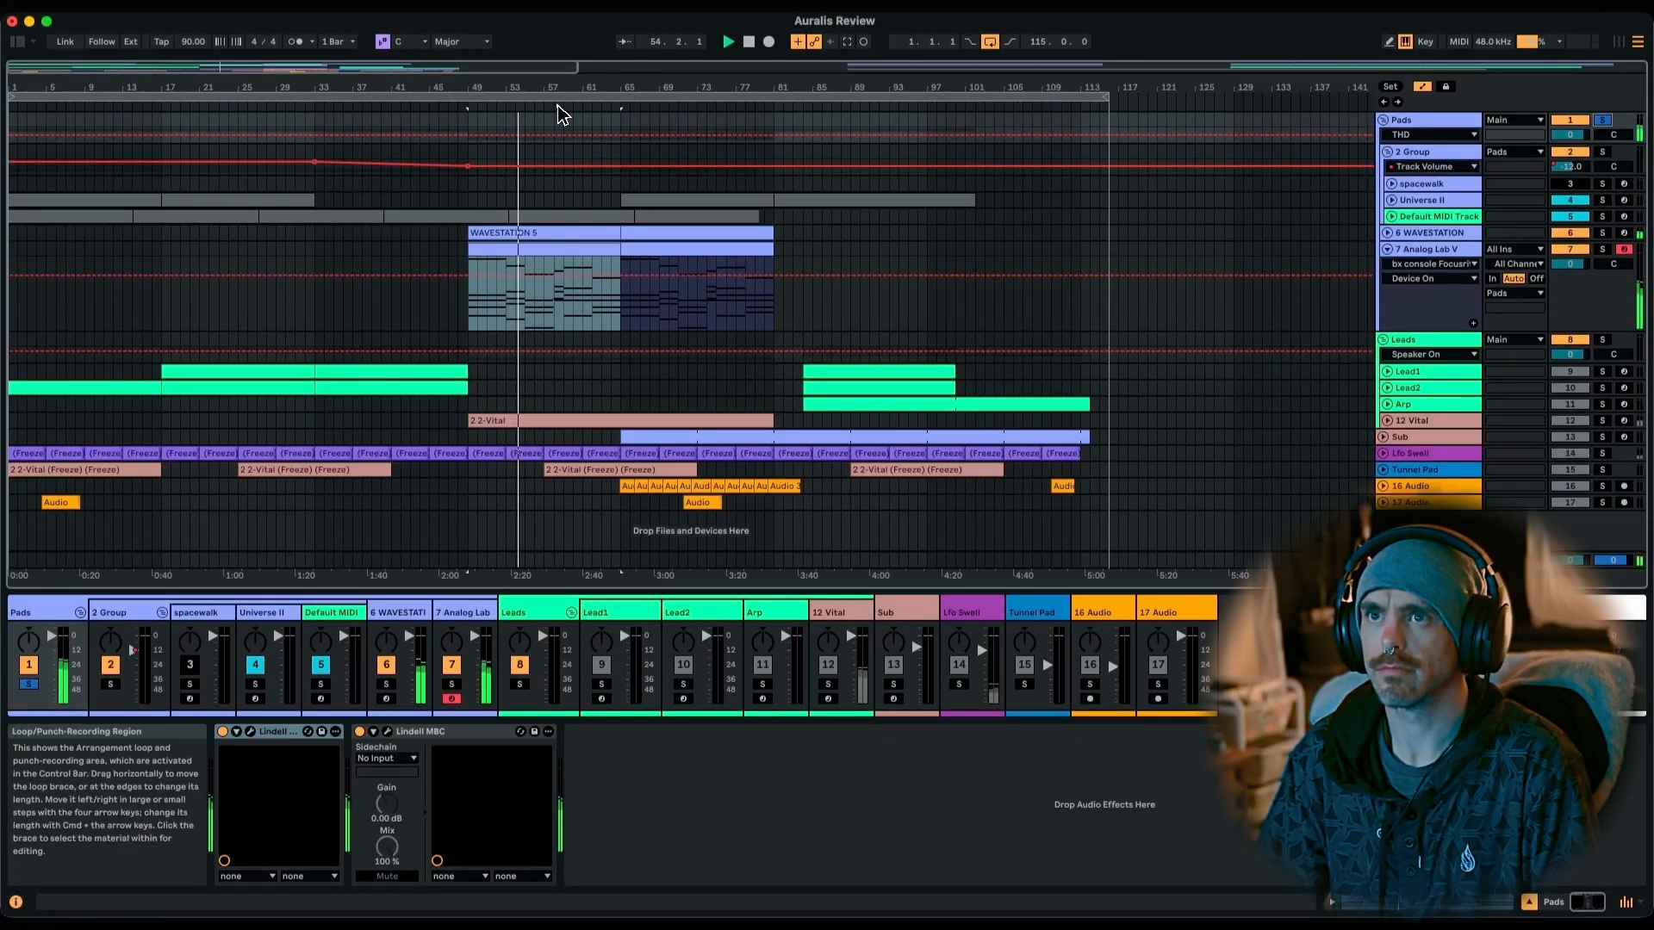
Fold the 7 Analog Lab V track, and unfold and select the Arp track in the Leads group.
scroll(567, 95, "up", 5)
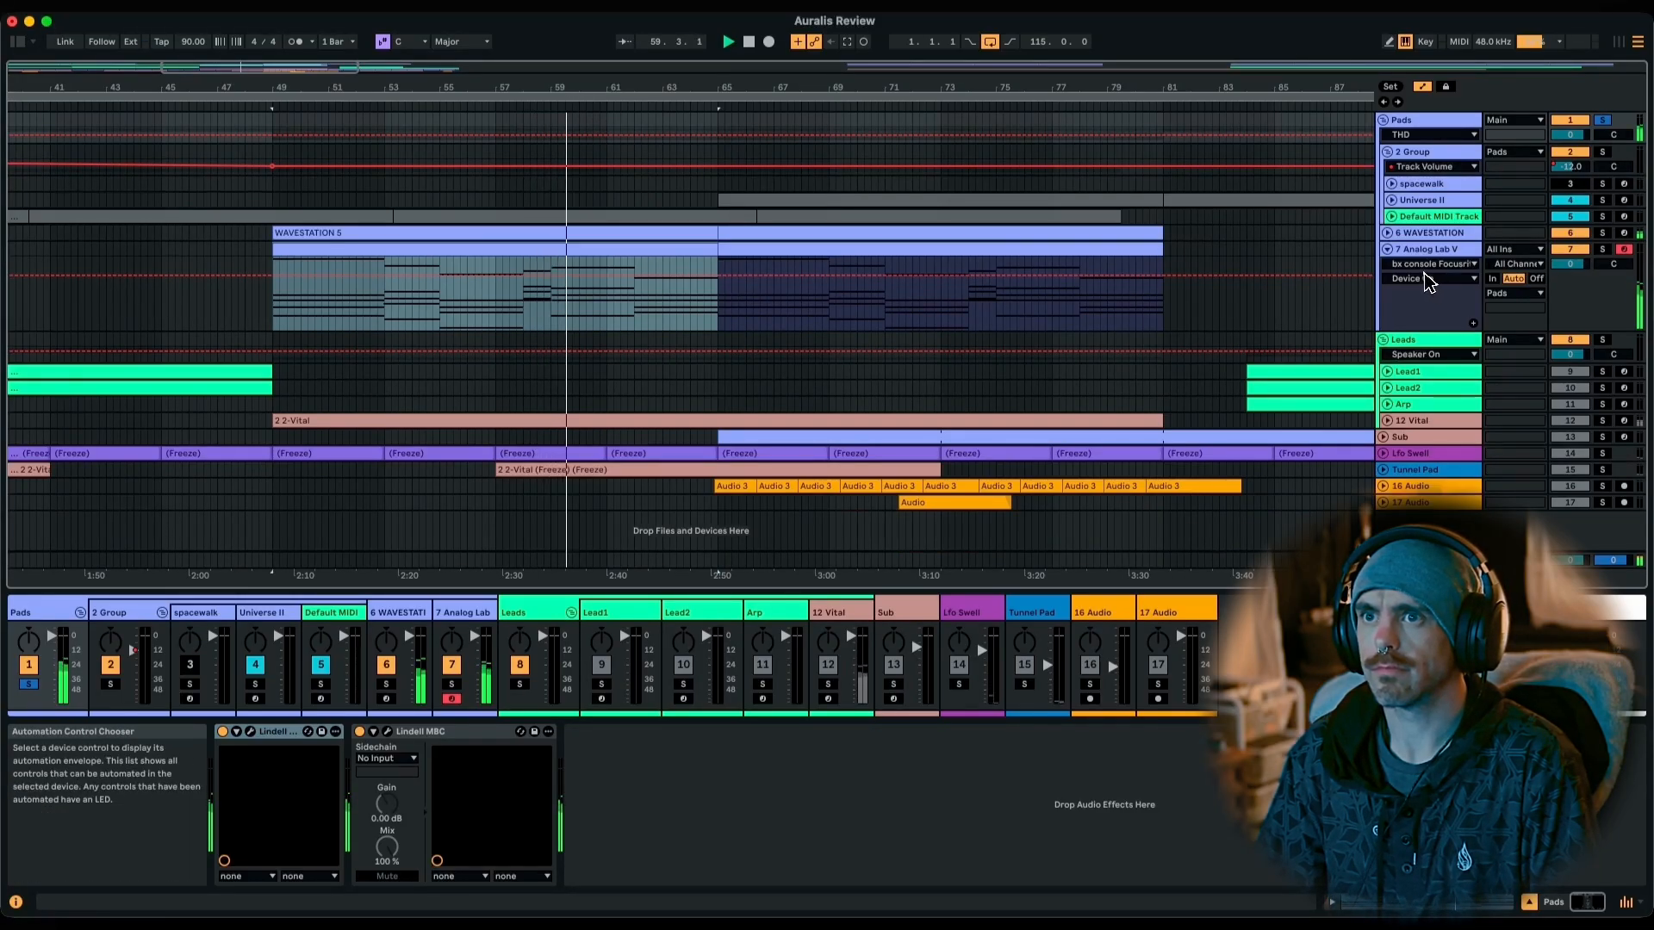
left_click(1387, 250)
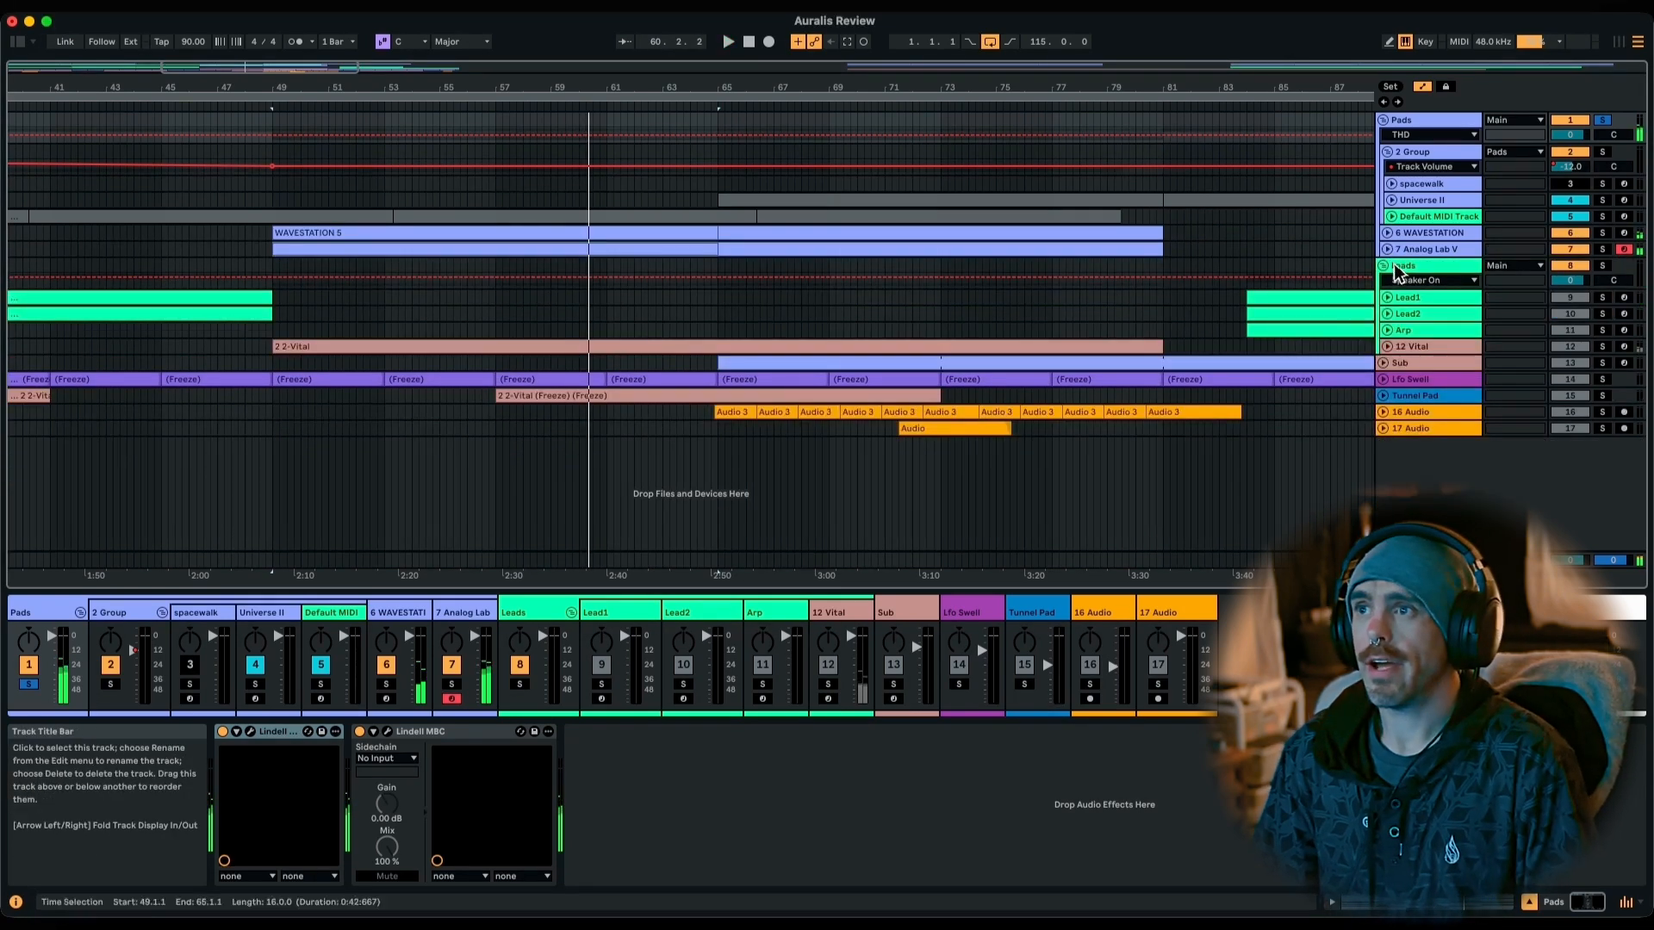
left_click_drag(1282, 92, 1270, 85)
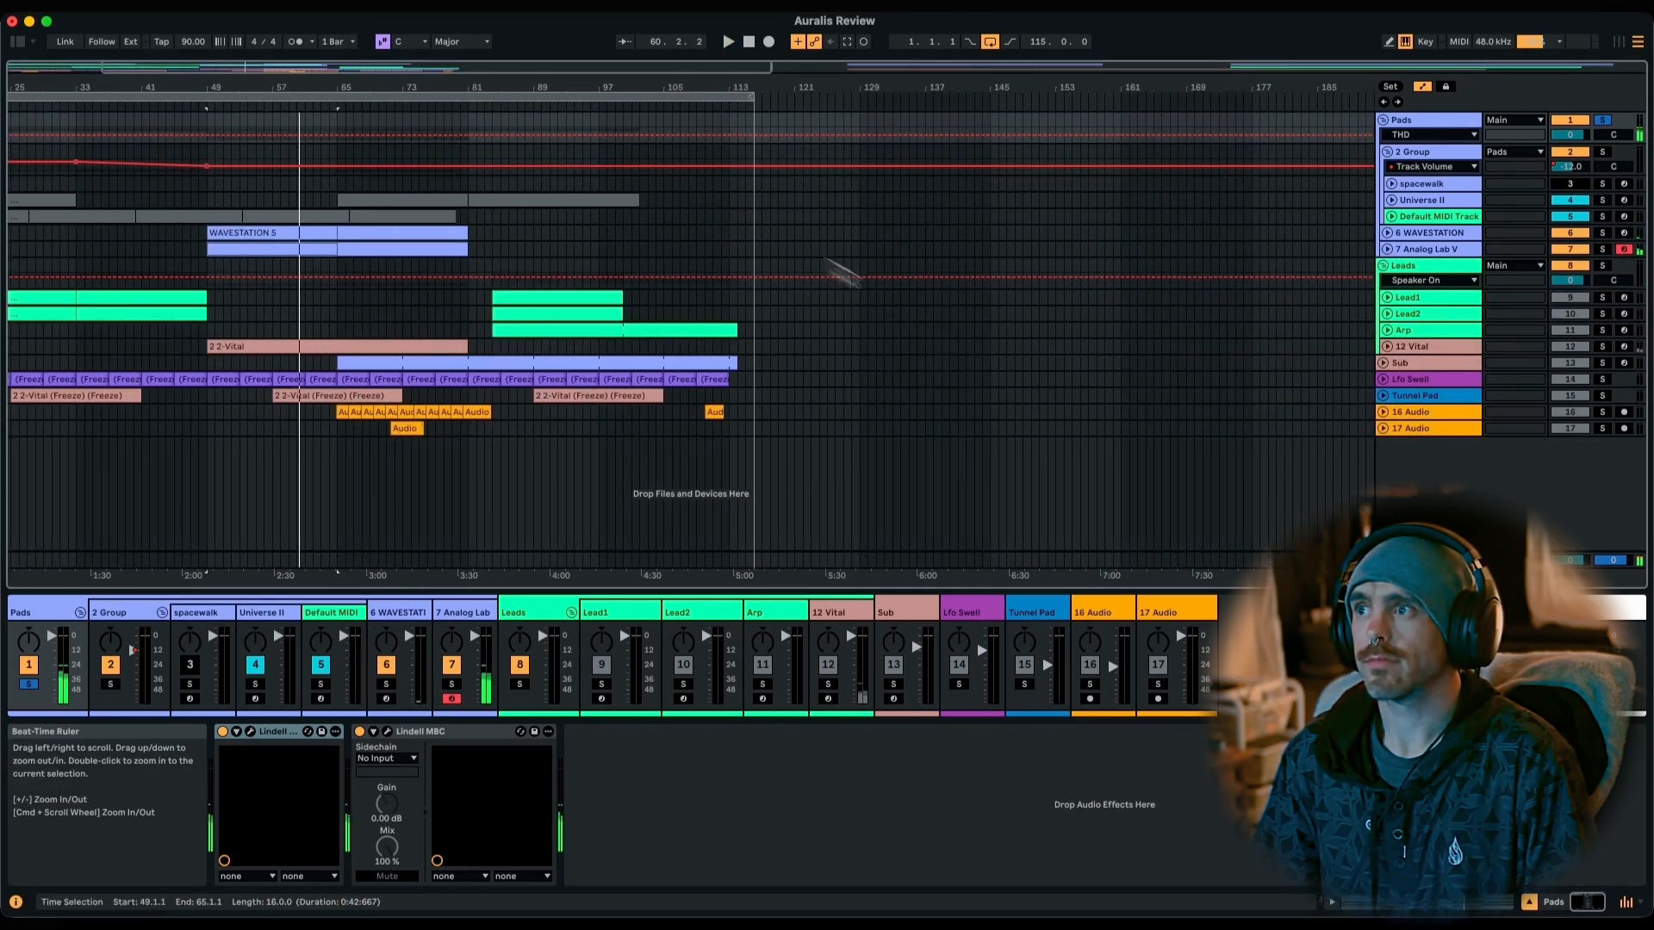
left_click(1388, 330)
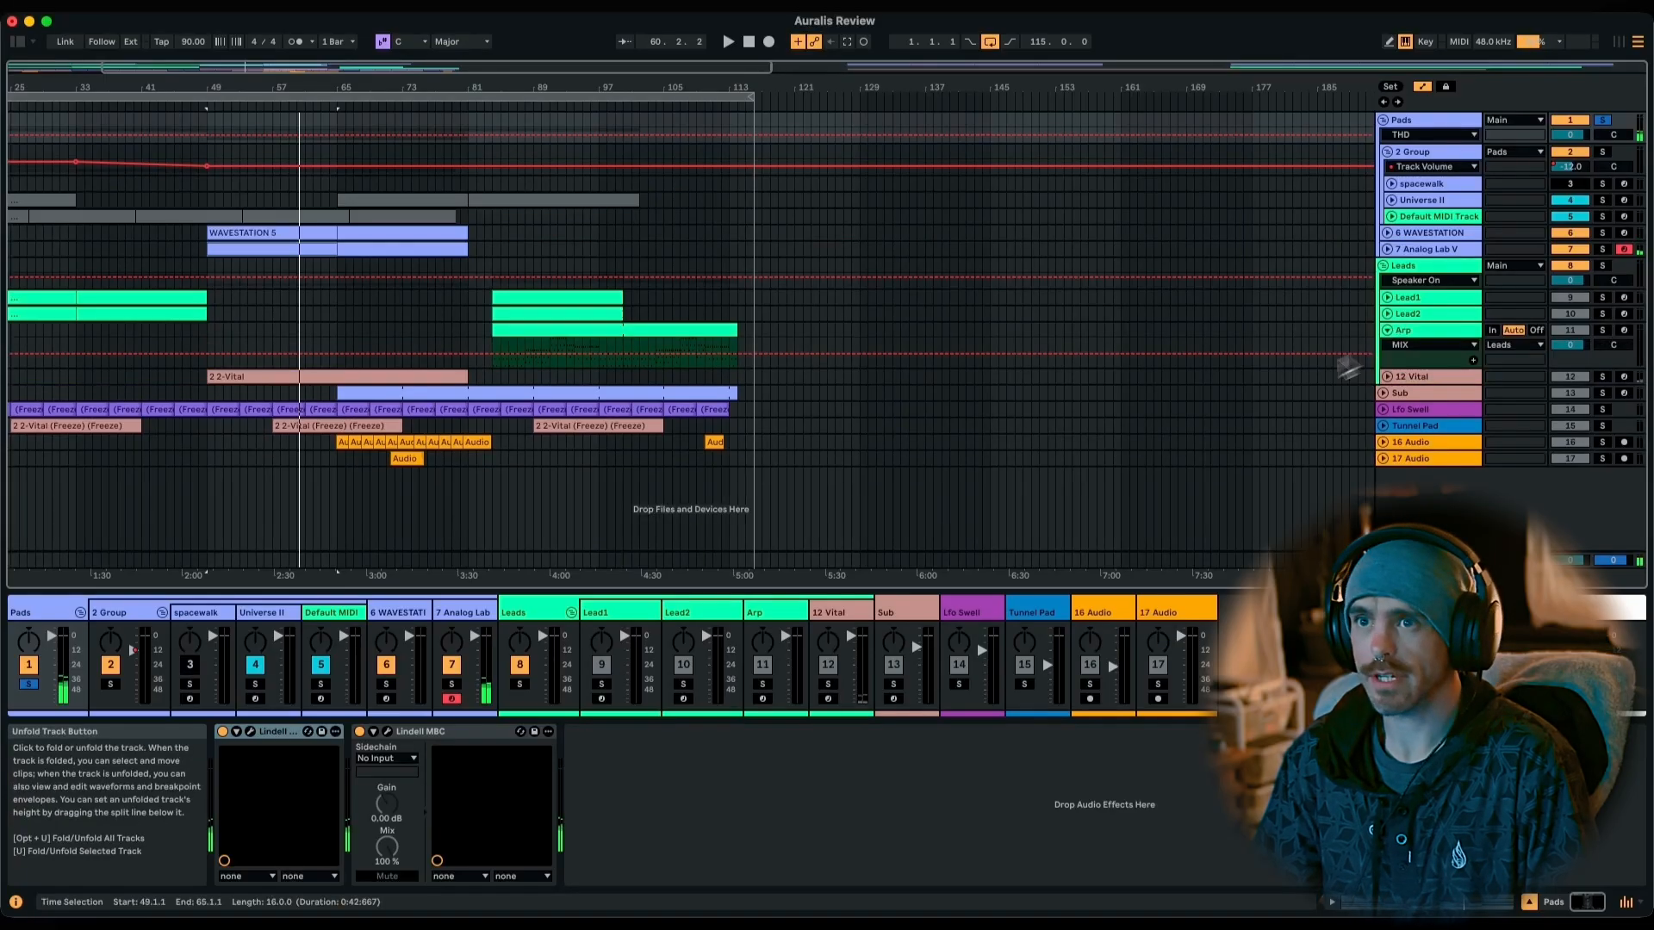
left_click(1454, 334)
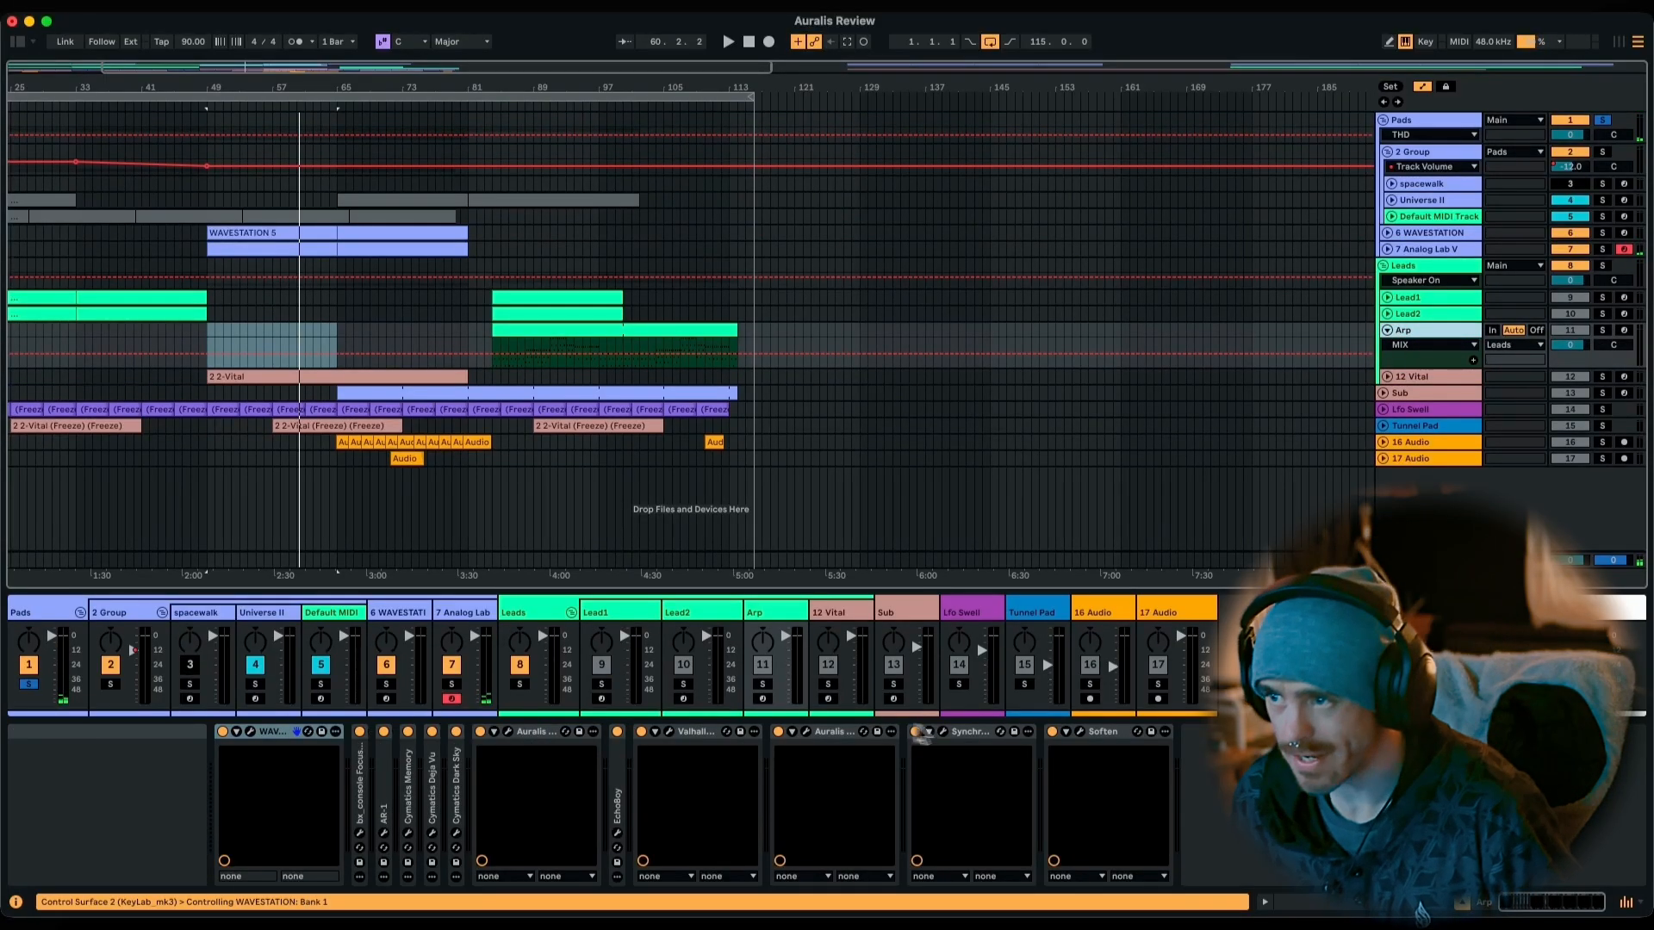
Collapse the Arp track's effect devices and bring up its WAVESTATION instrument window with the Ballerina Bells patch.
double_click(530, 731)
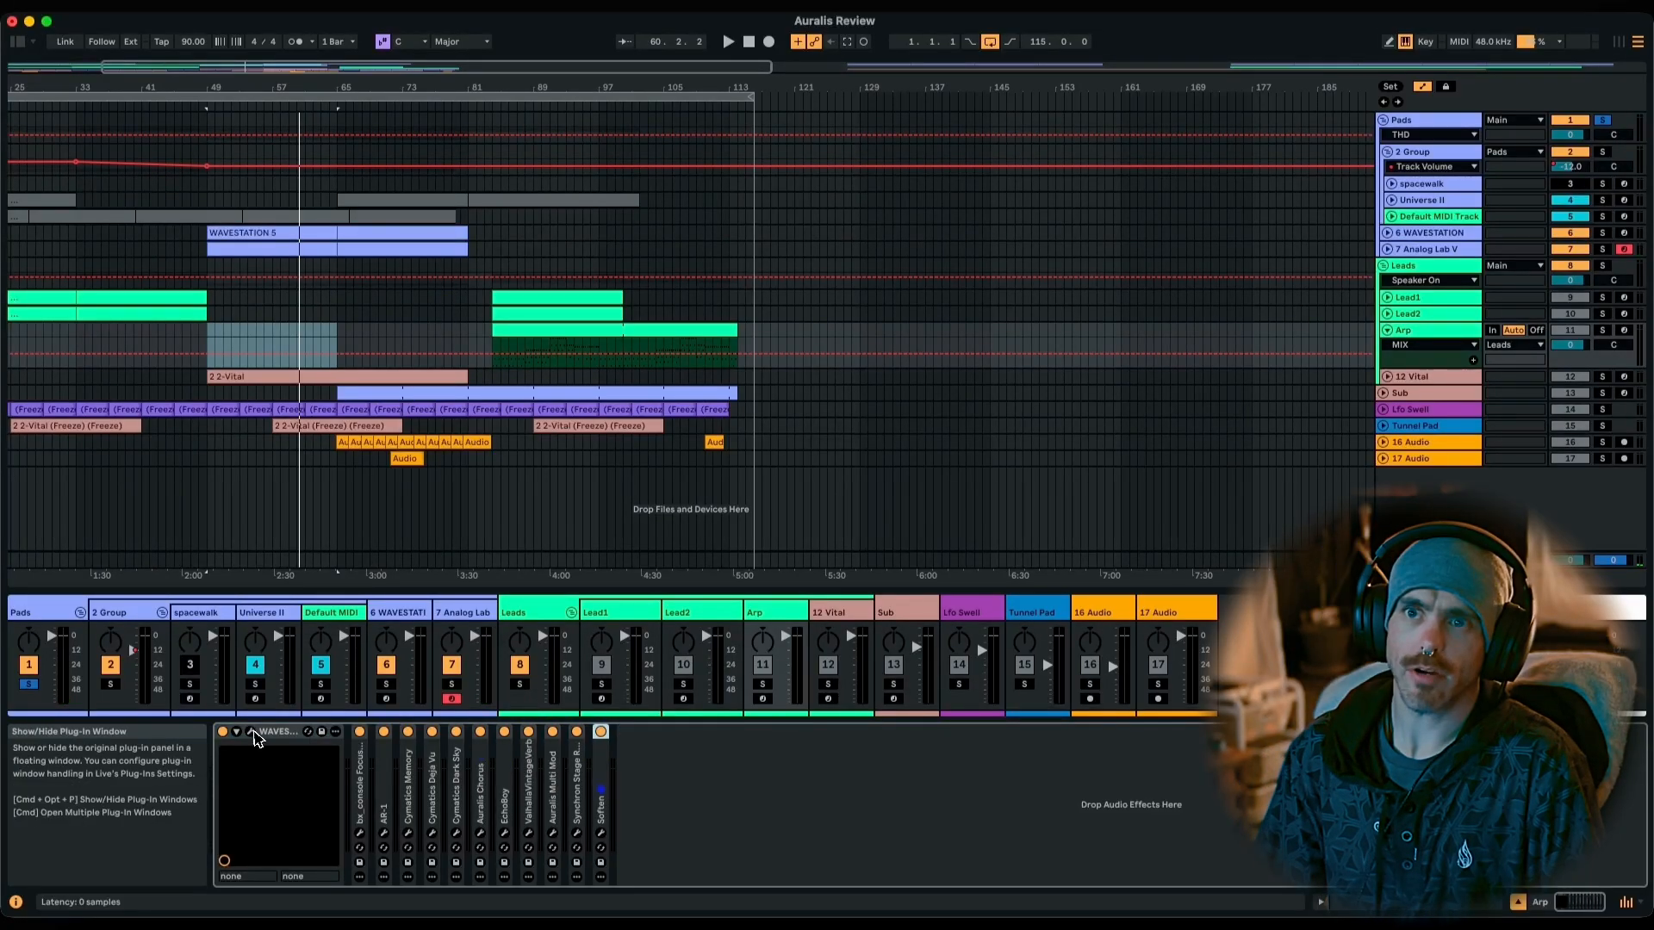
left_click(252, 732)
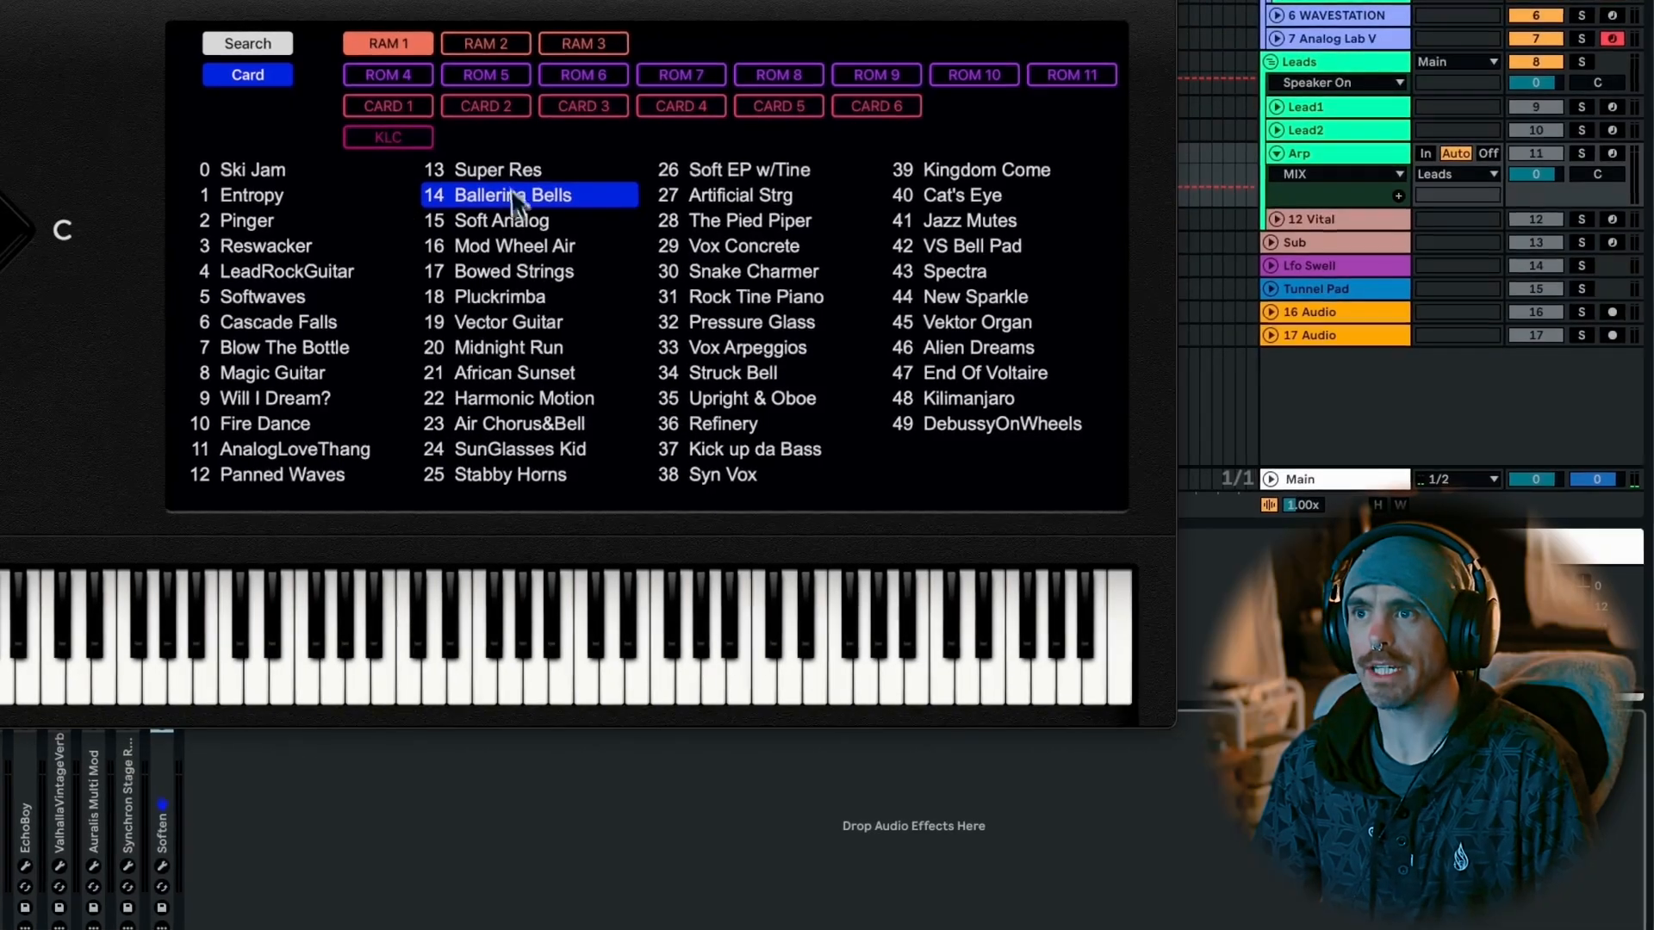
left_click_drag(317, 0, 558, 372)
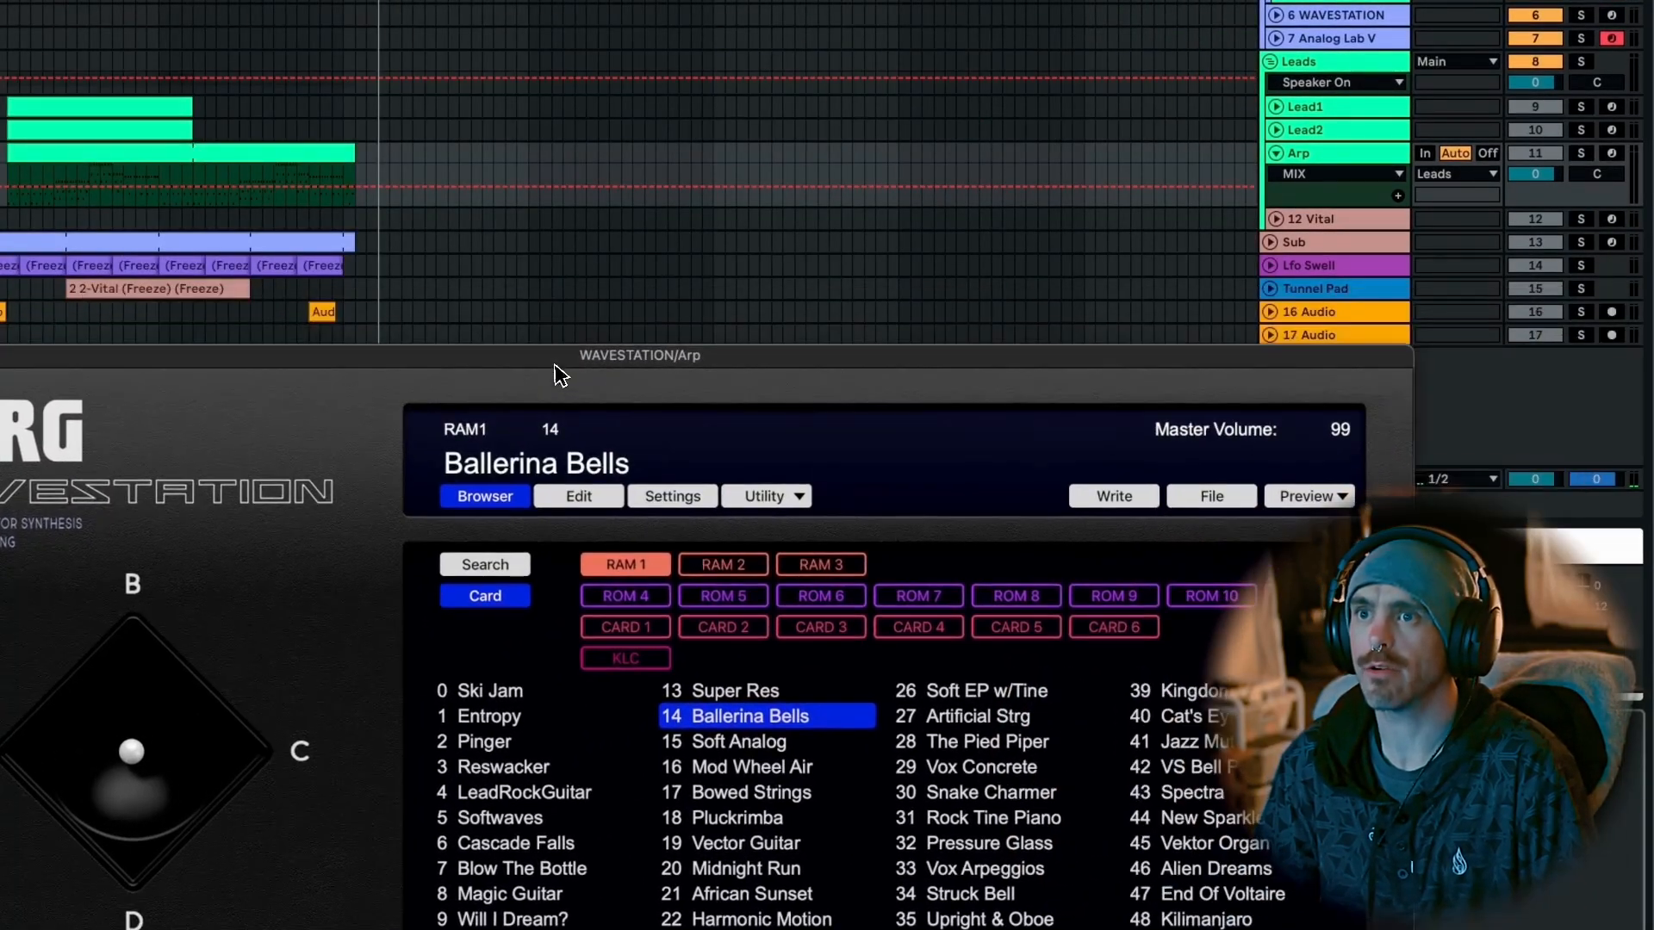
Open the Arp clip that starts at bar 84 and examine its note pattern in the piano roll.
left_click(278, 170)
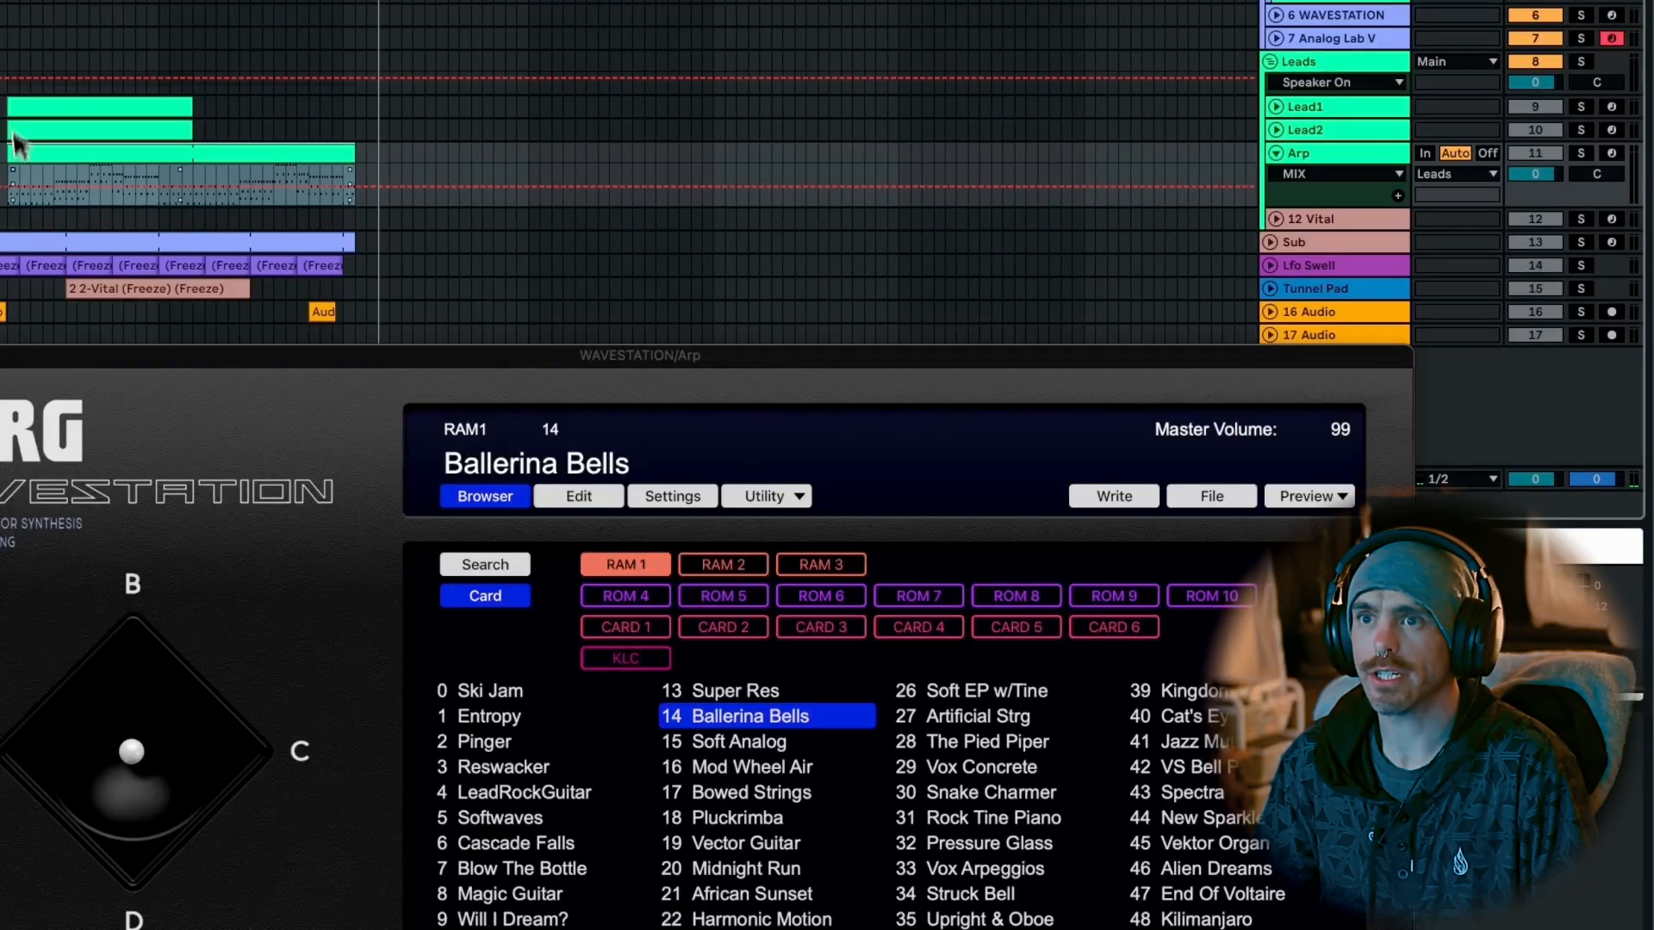
double_click(35, 162)
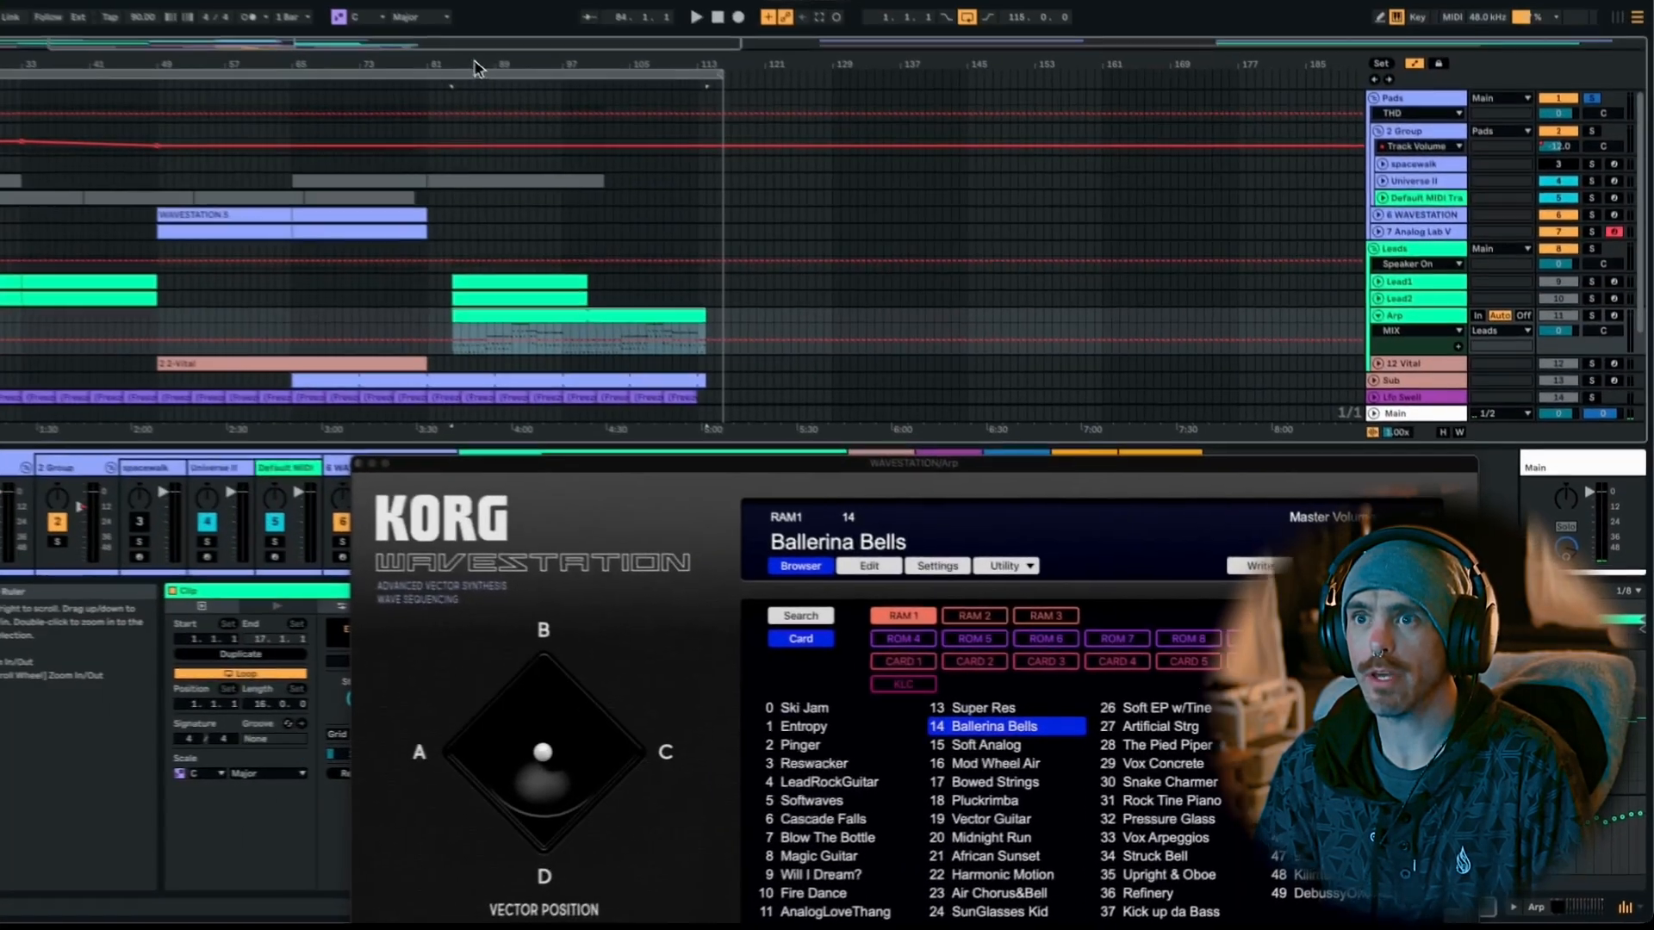
left_click_drag(473, 63, 515, 92)
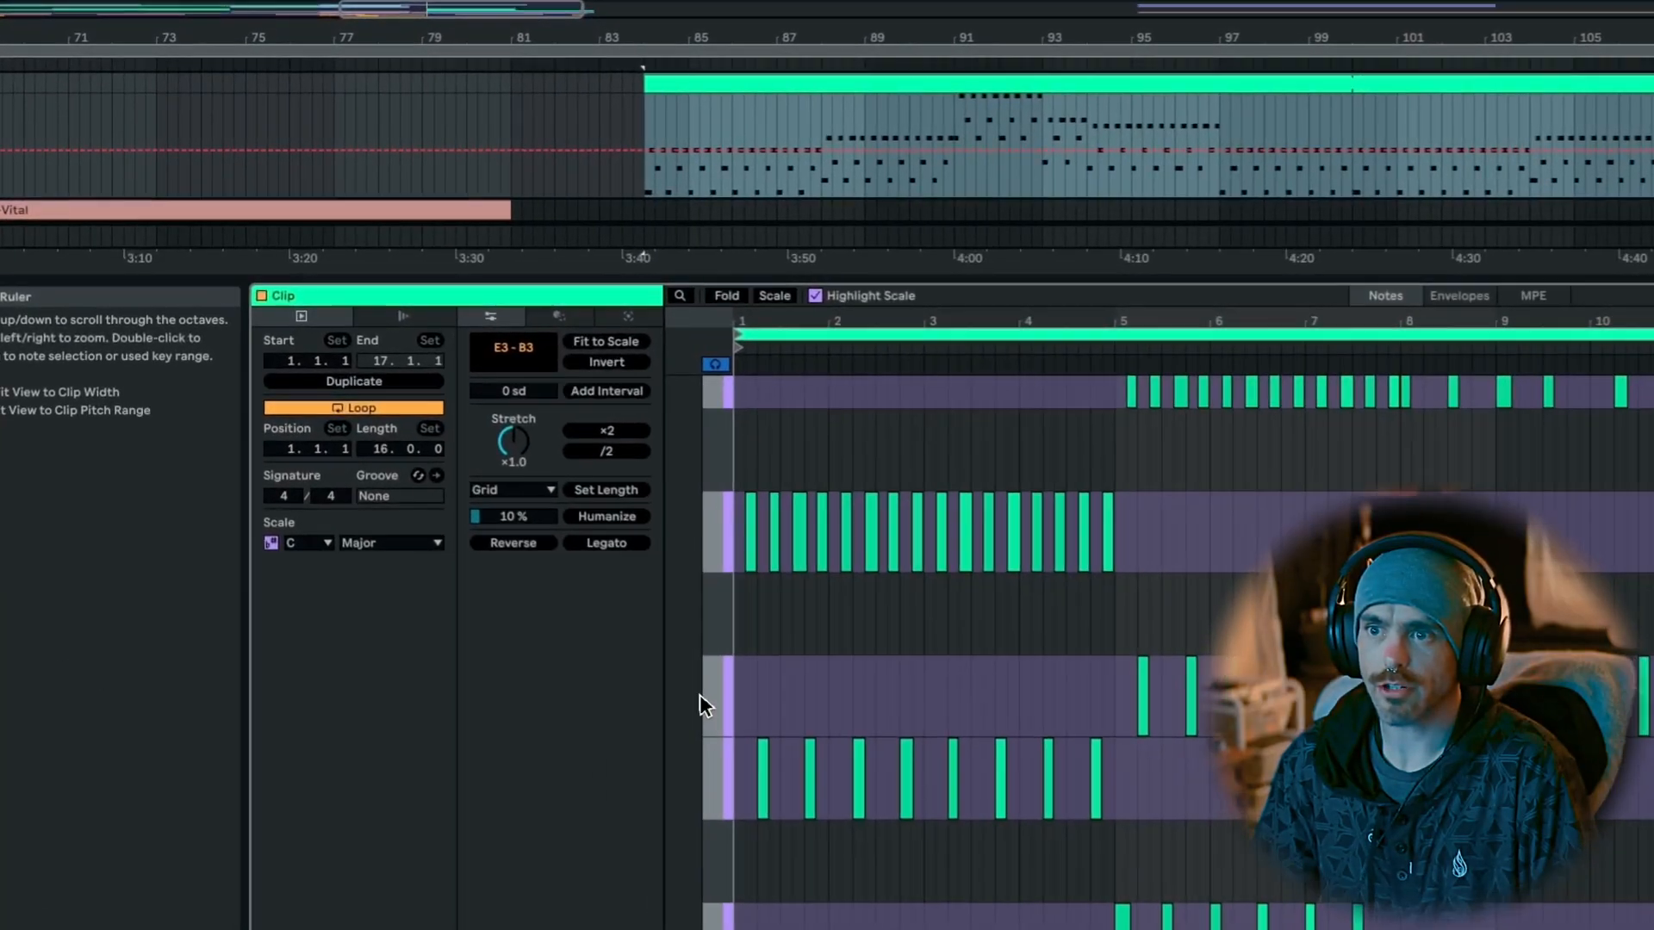
scroll(630, 635, "up", 2)
scroll(705, 704, "down", 5)
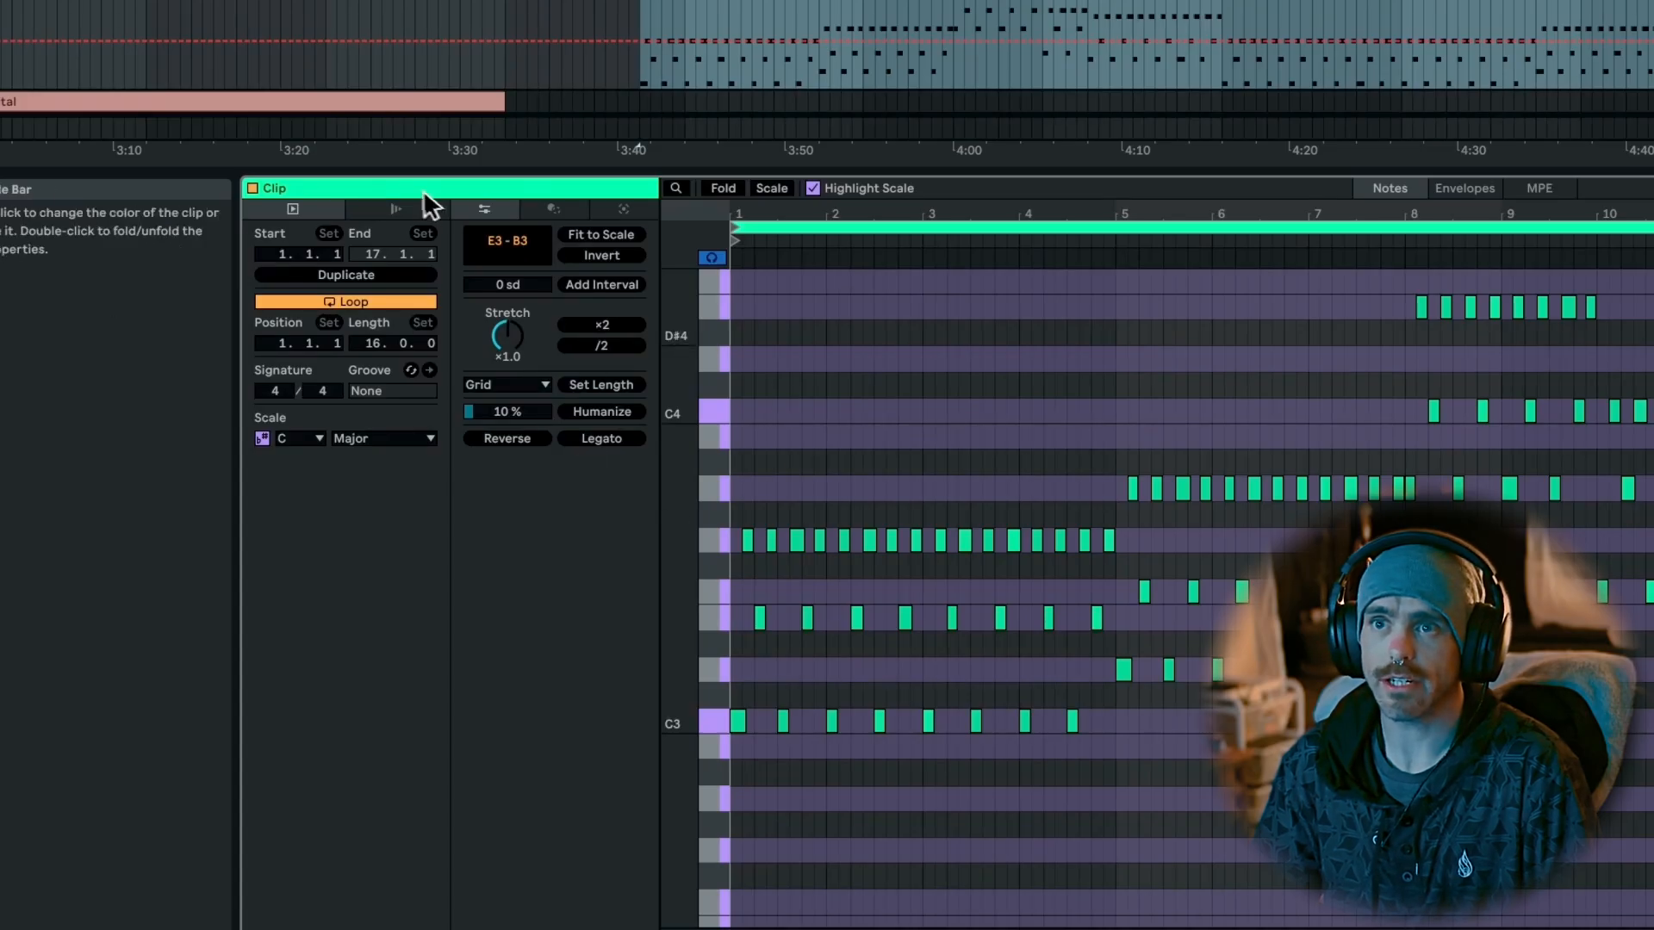
Audition the soloed Arp clip with its effects bypassed, from bar 84 and from about bar 90.
left_click(570, 207)
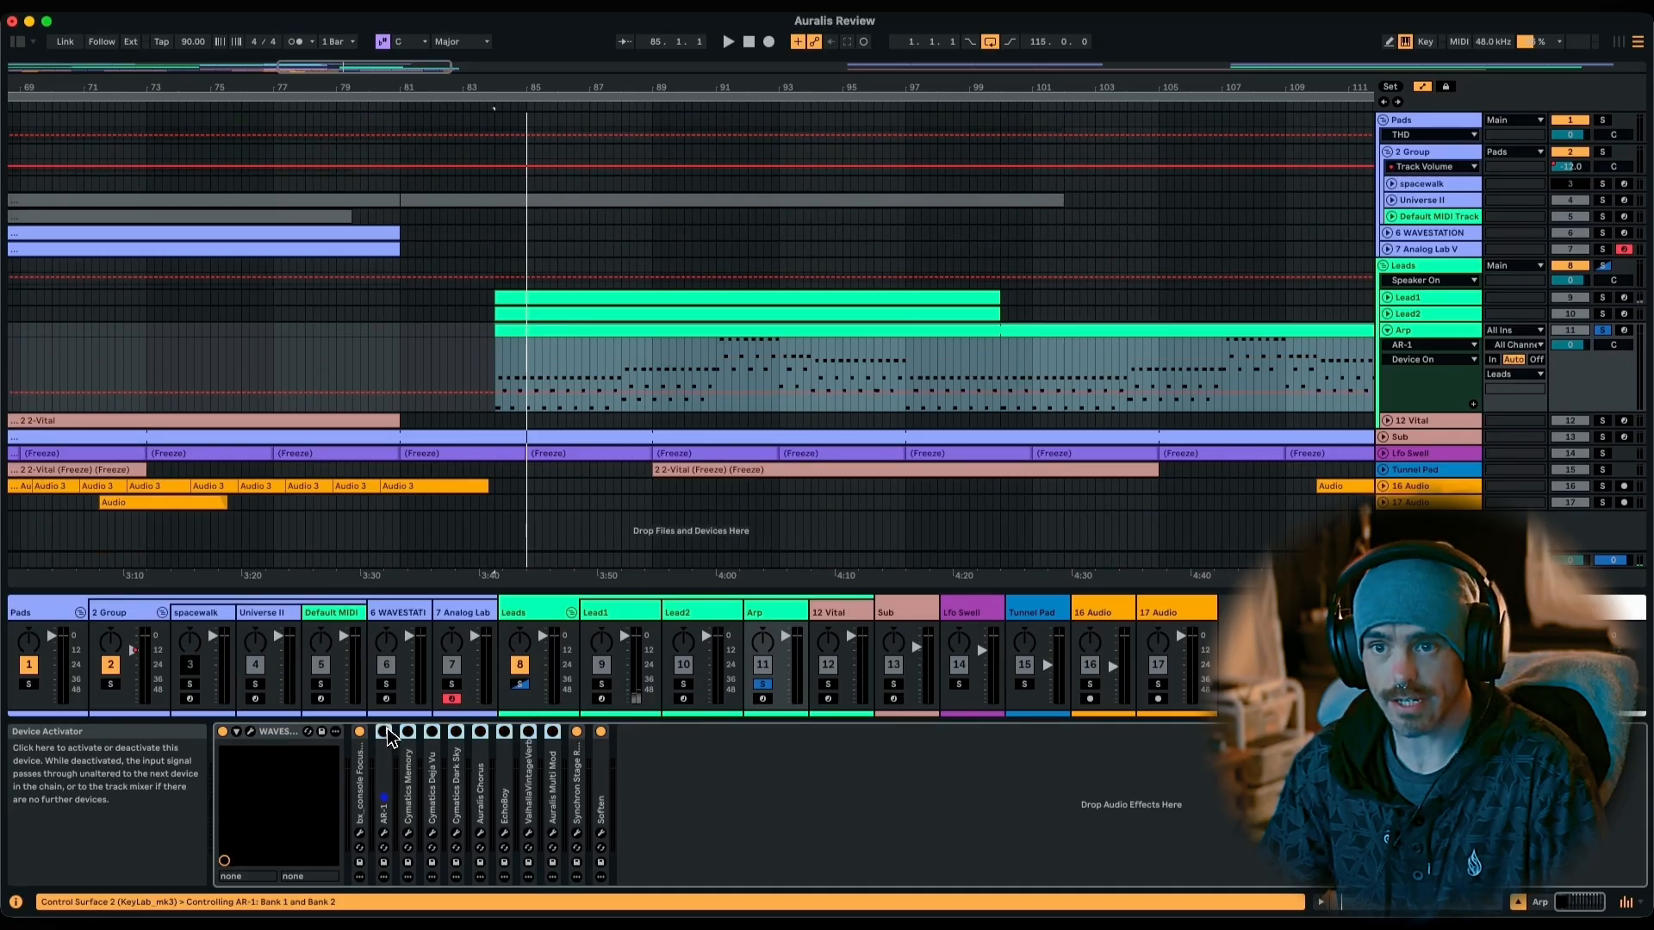
key("space")
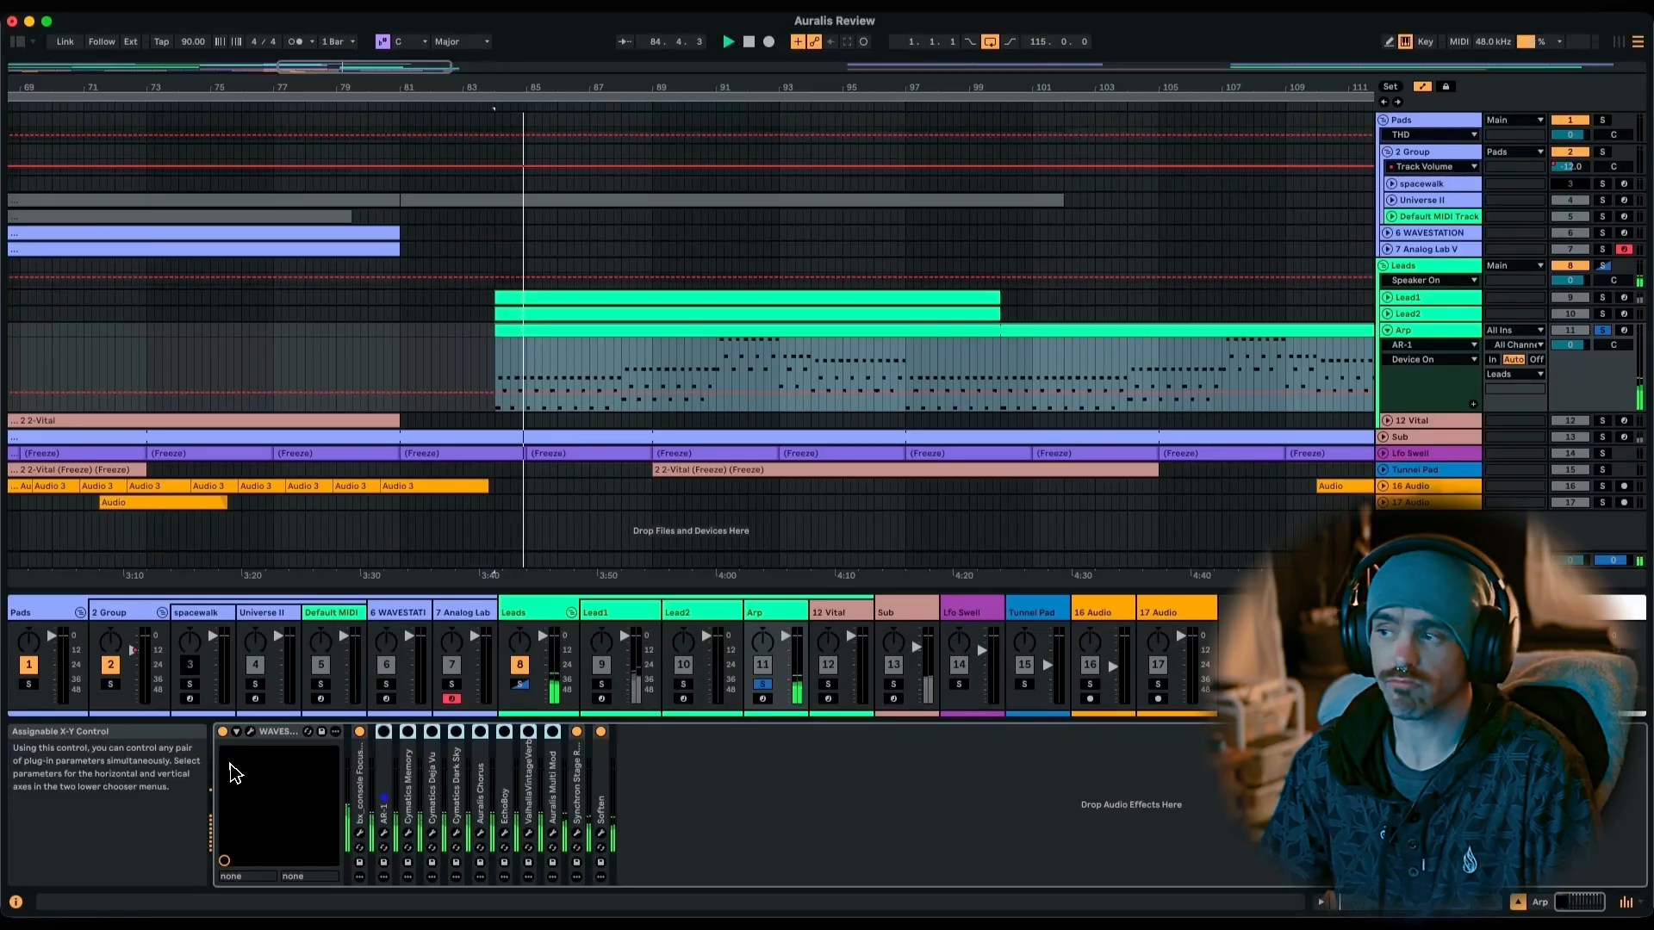
key("space")
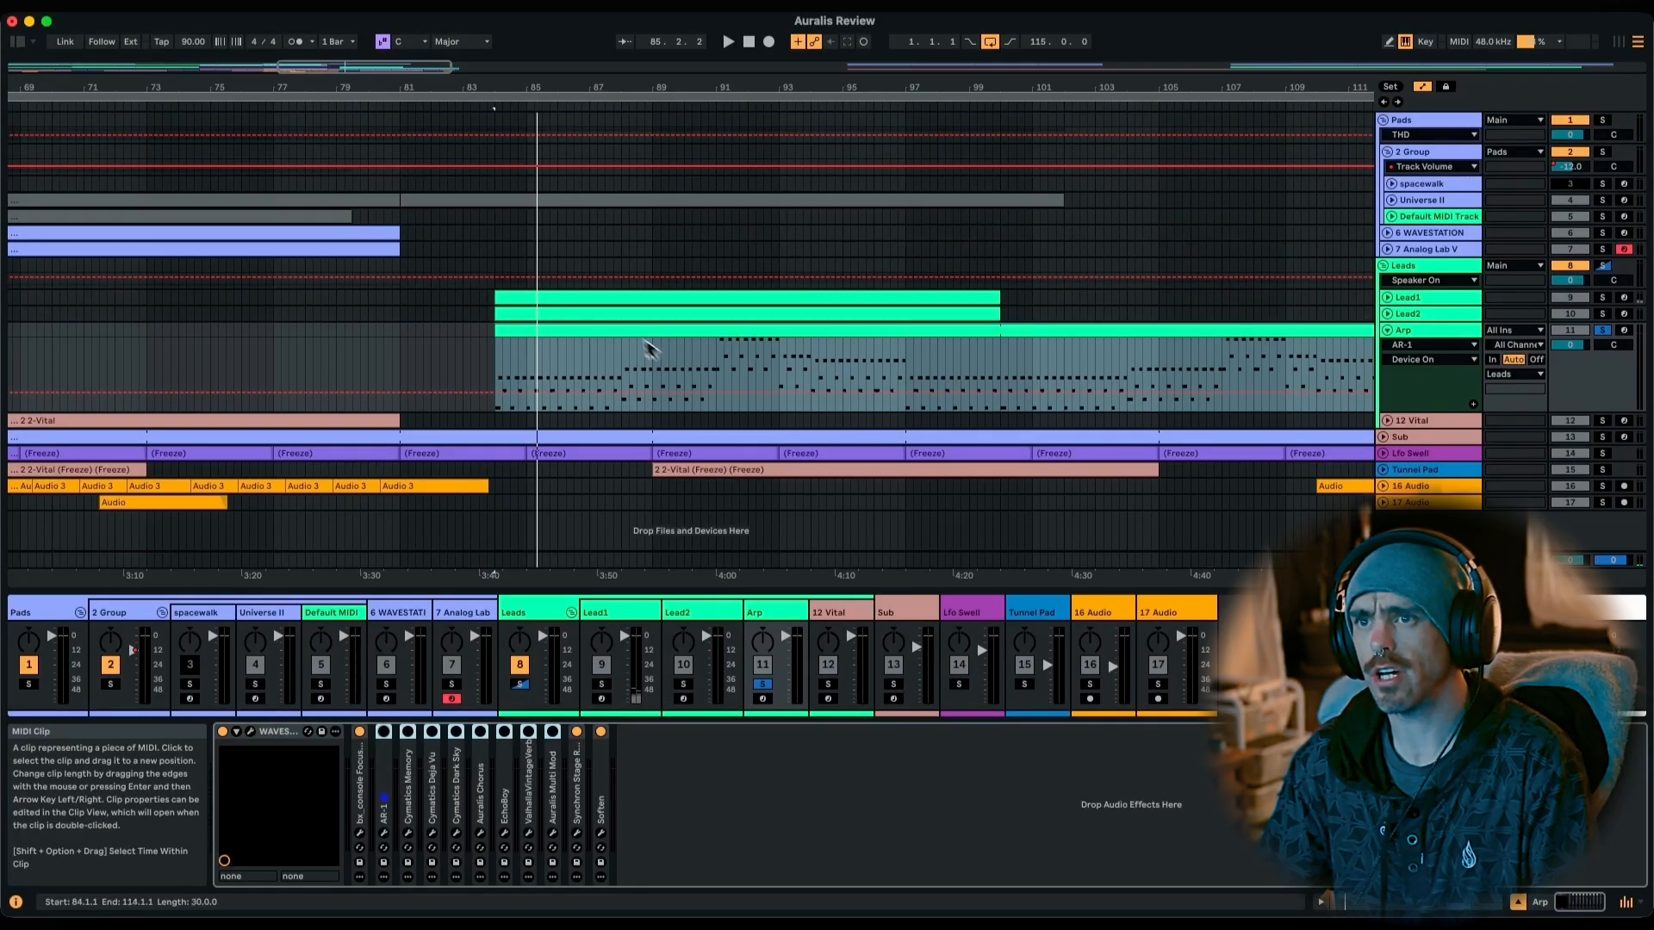
left_click(705, 369)
key("space")
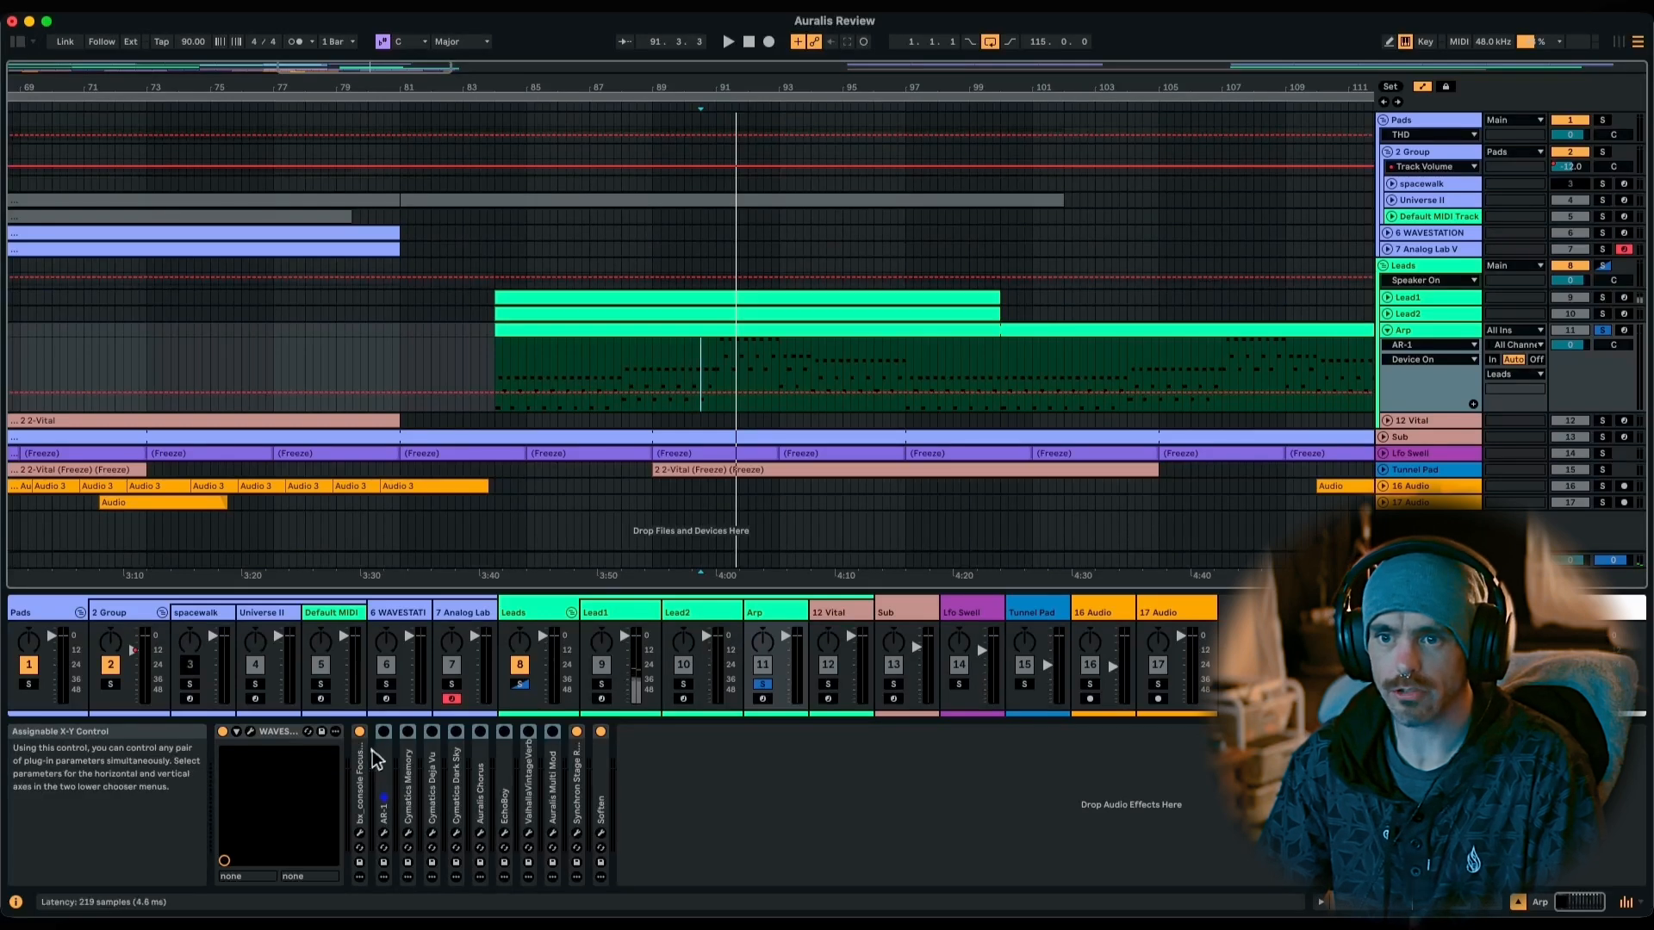
Deactivate the Arp's effects from Cymatics Memory through the Synchron Stage Reverb, keeping the AR-1 compressor active.
left_click(407, 771)
left_click(587, 788, "shift")
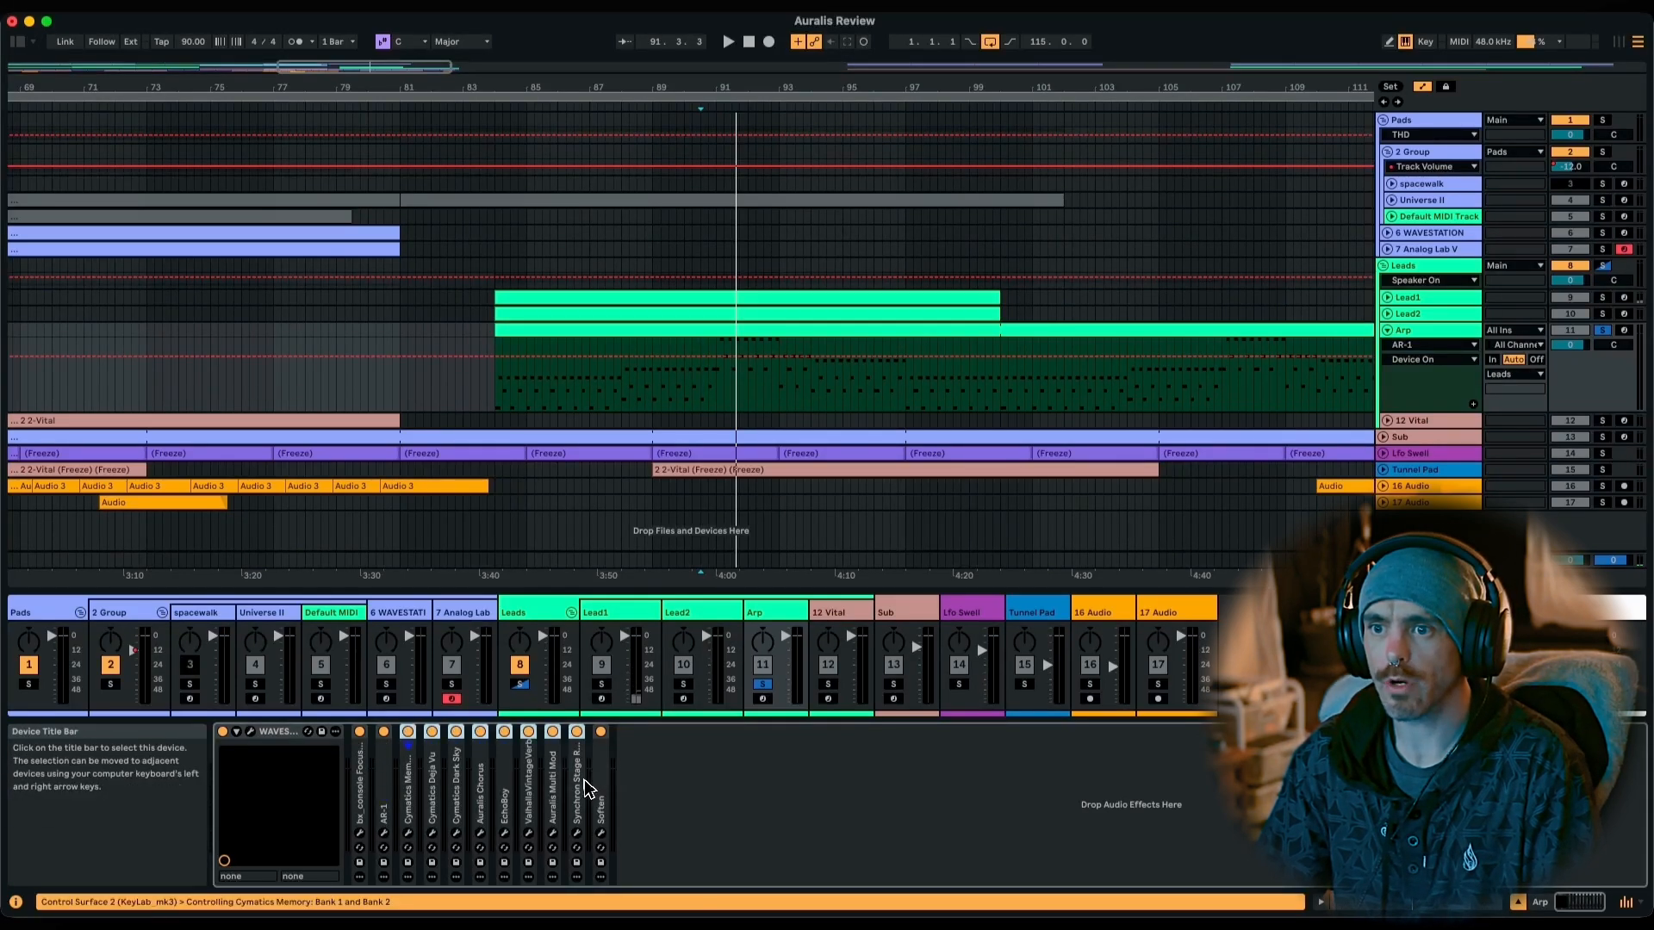
left_click(576, 732)
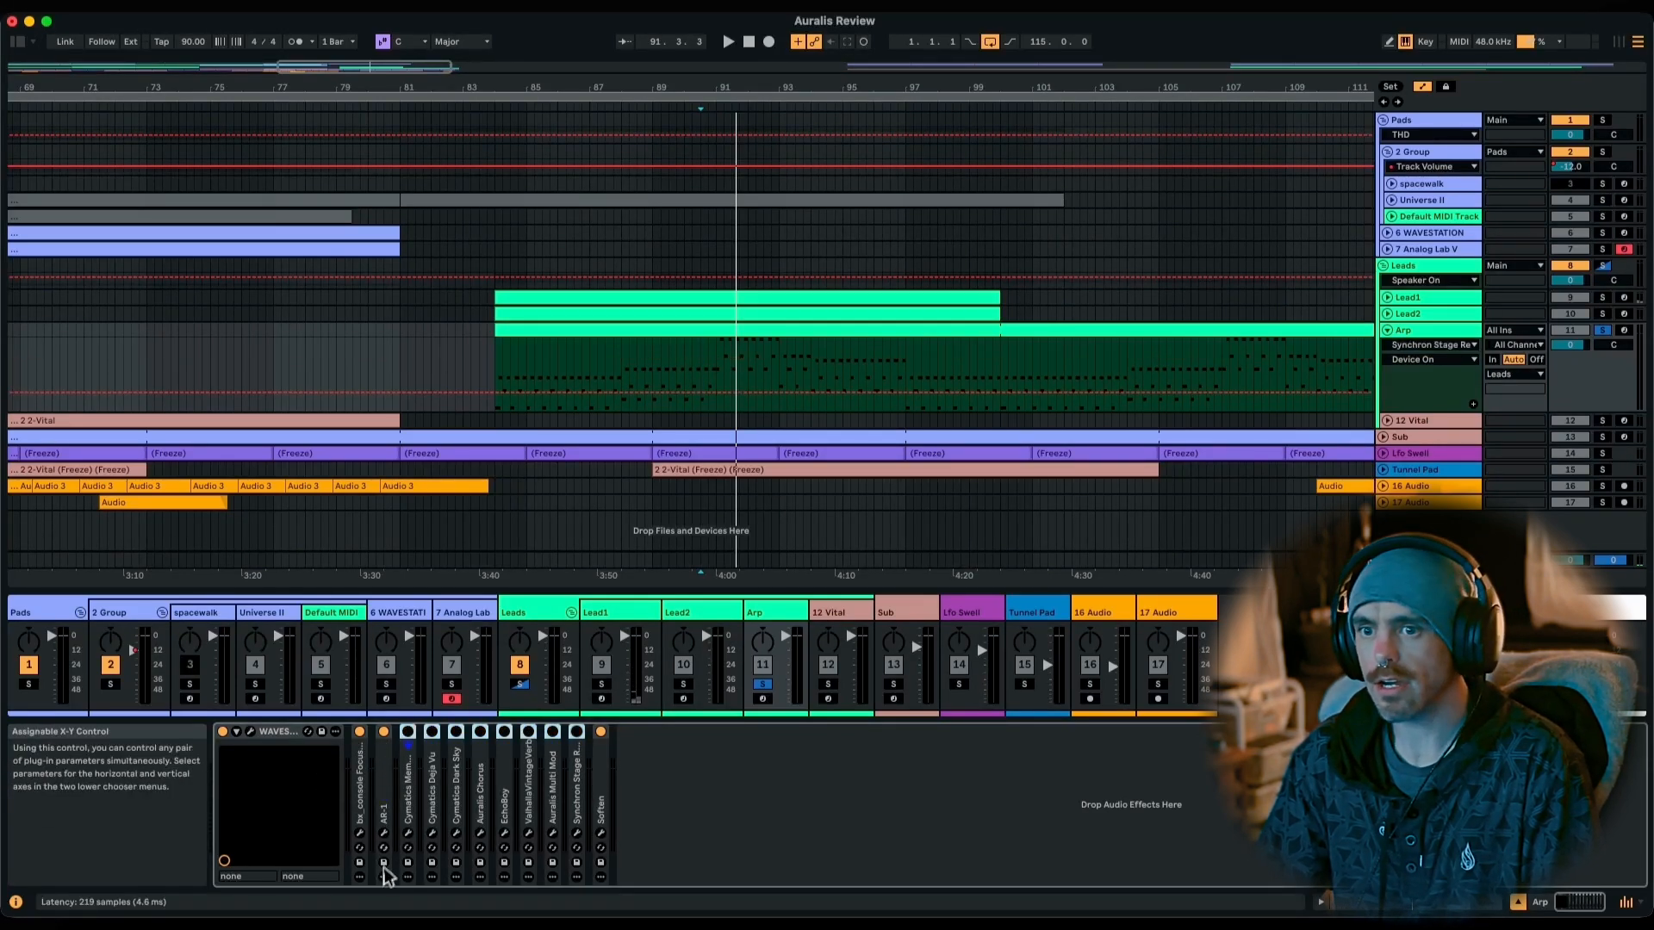
Open the AR-1 compressor on the Arp track, review its settings and close its window.
left_click(385, 834)
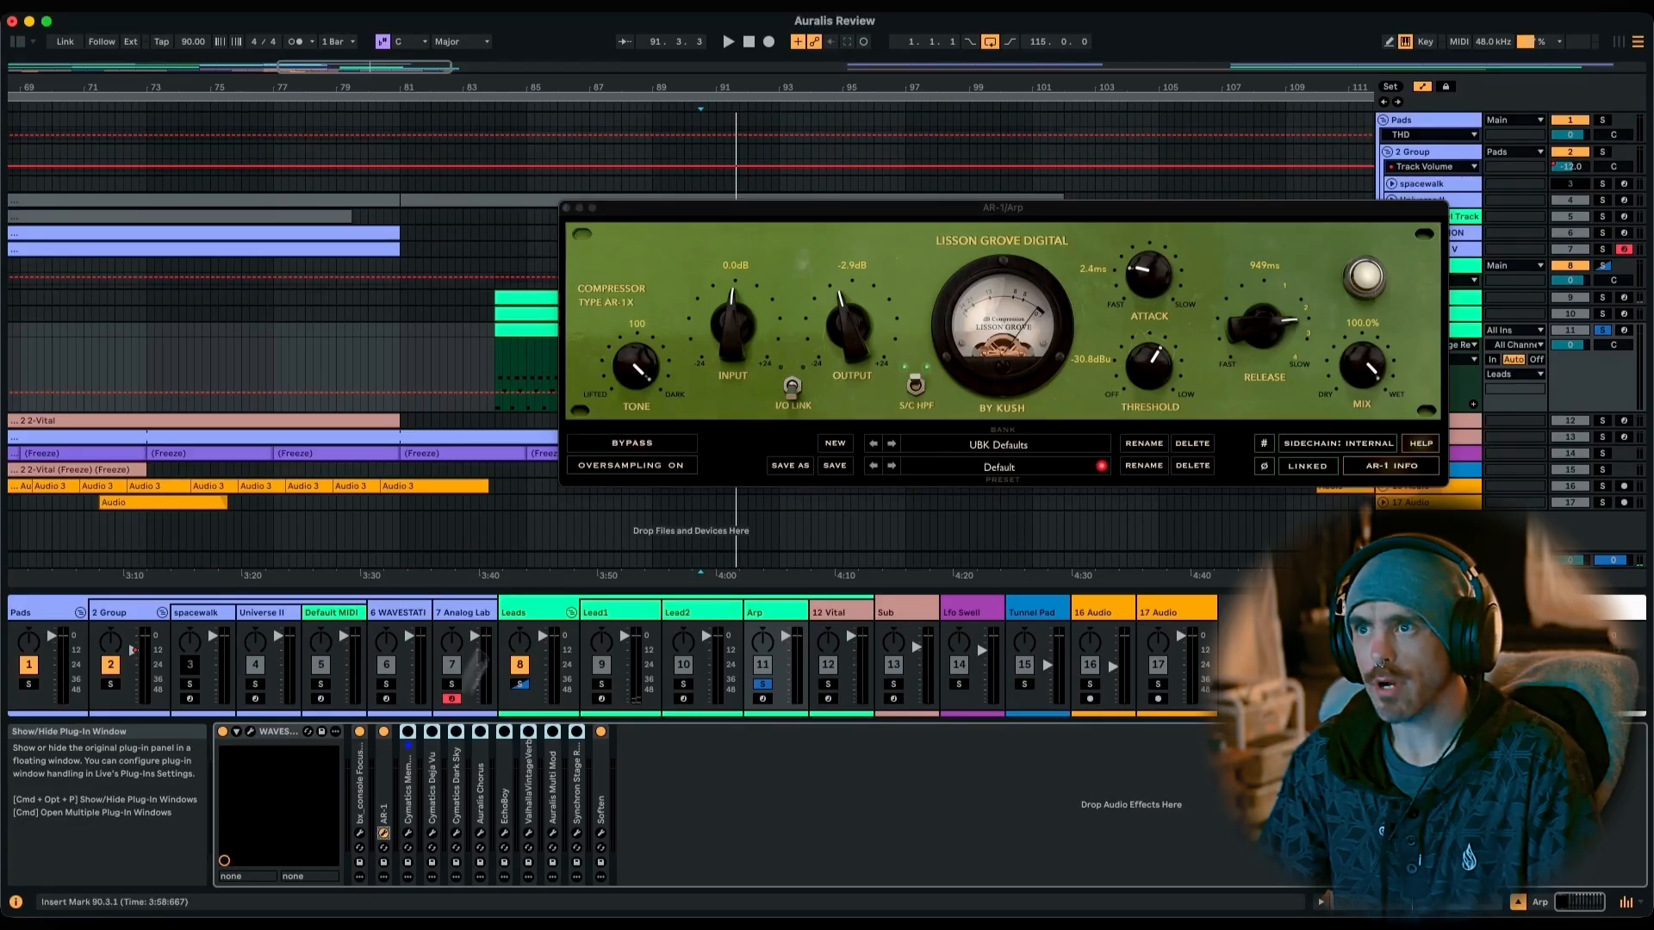
left_click_drag(1076, 212, 936, 241)
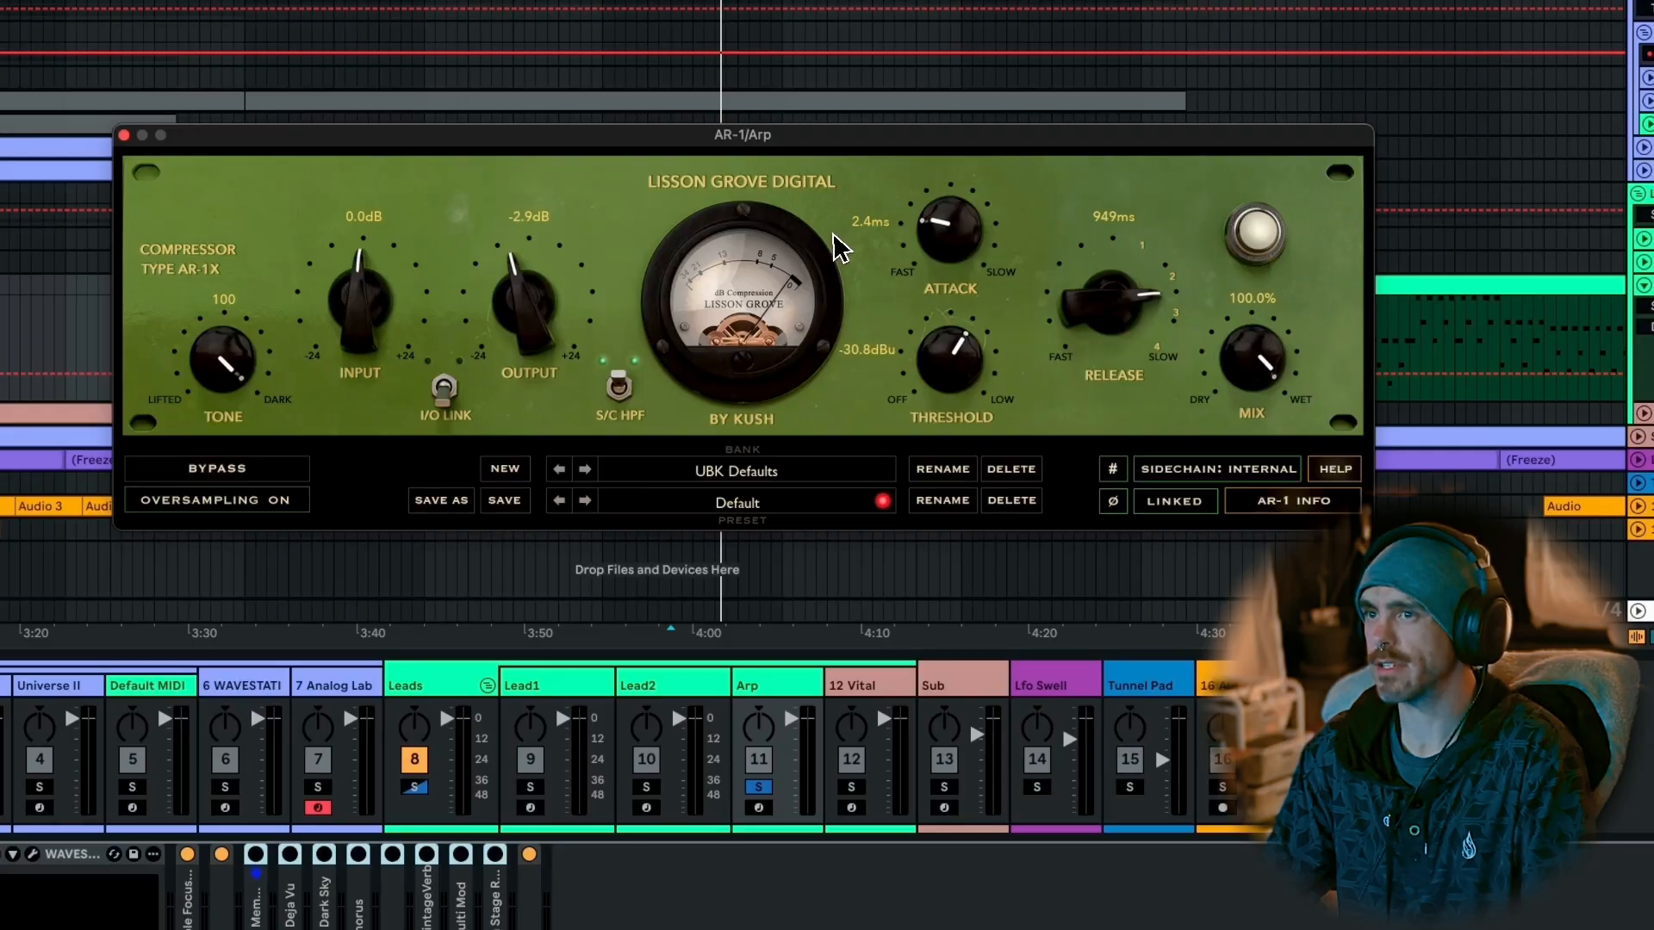
left_click_drag(761, 138, 852, 316)
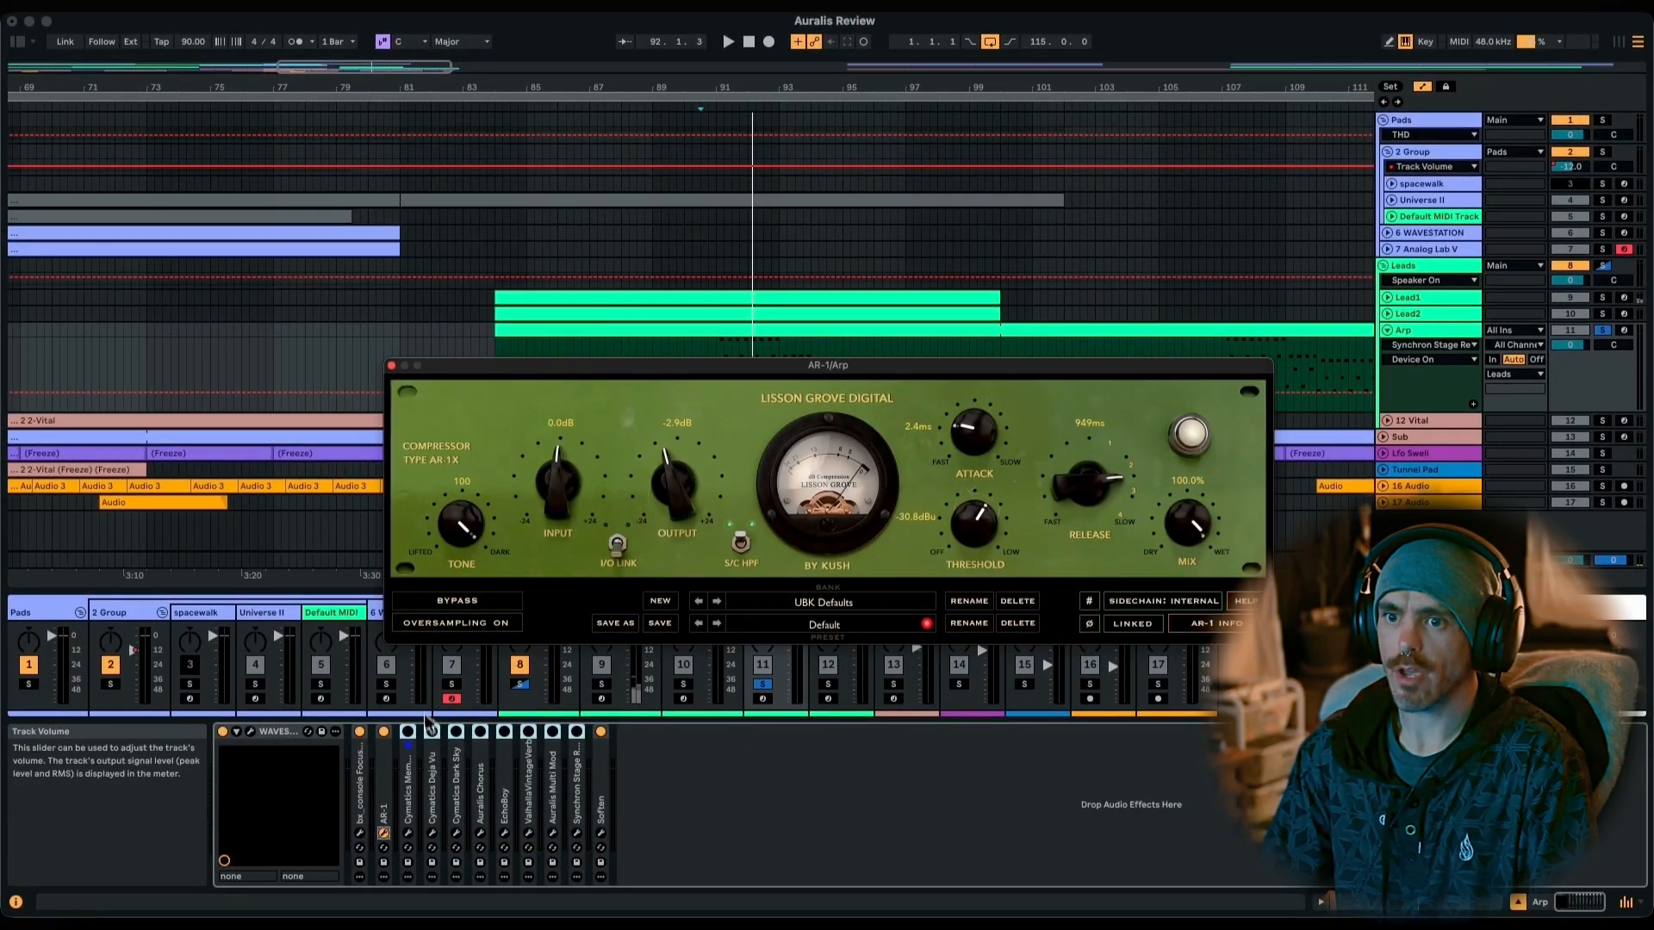
left_click(387, 839)
left_click(384, 834)
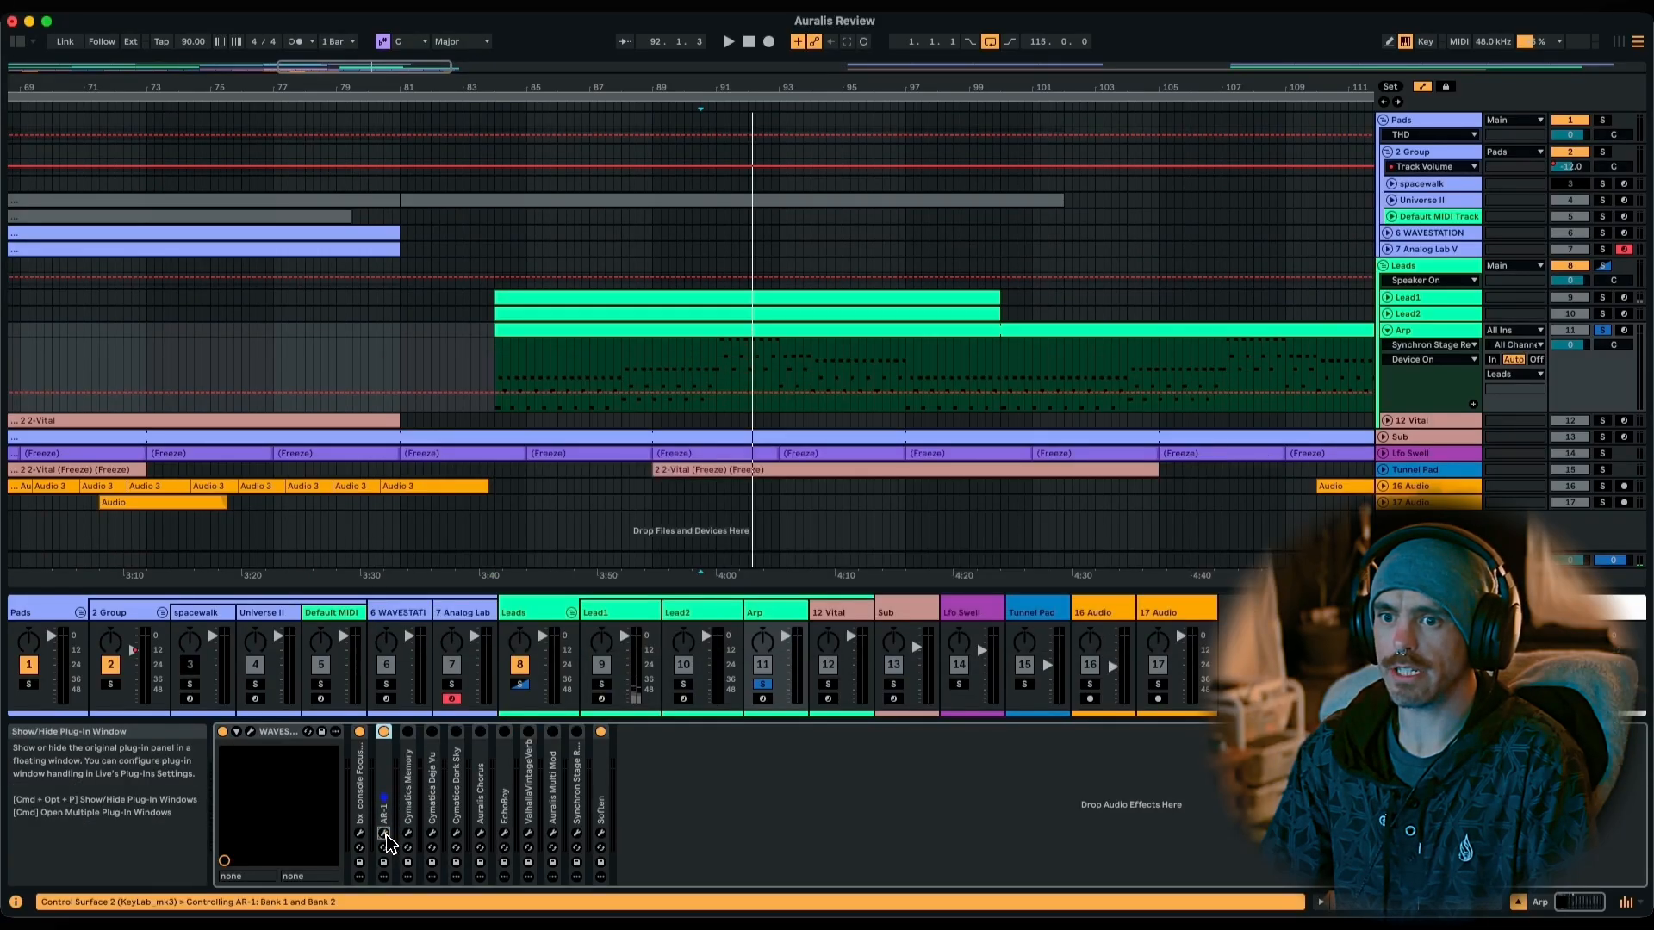
Audition Cymatics Memory with Faded Postcard on the Arp, raising Mix to 87% and lowering it again, and close its window.
left_click(408, 834)
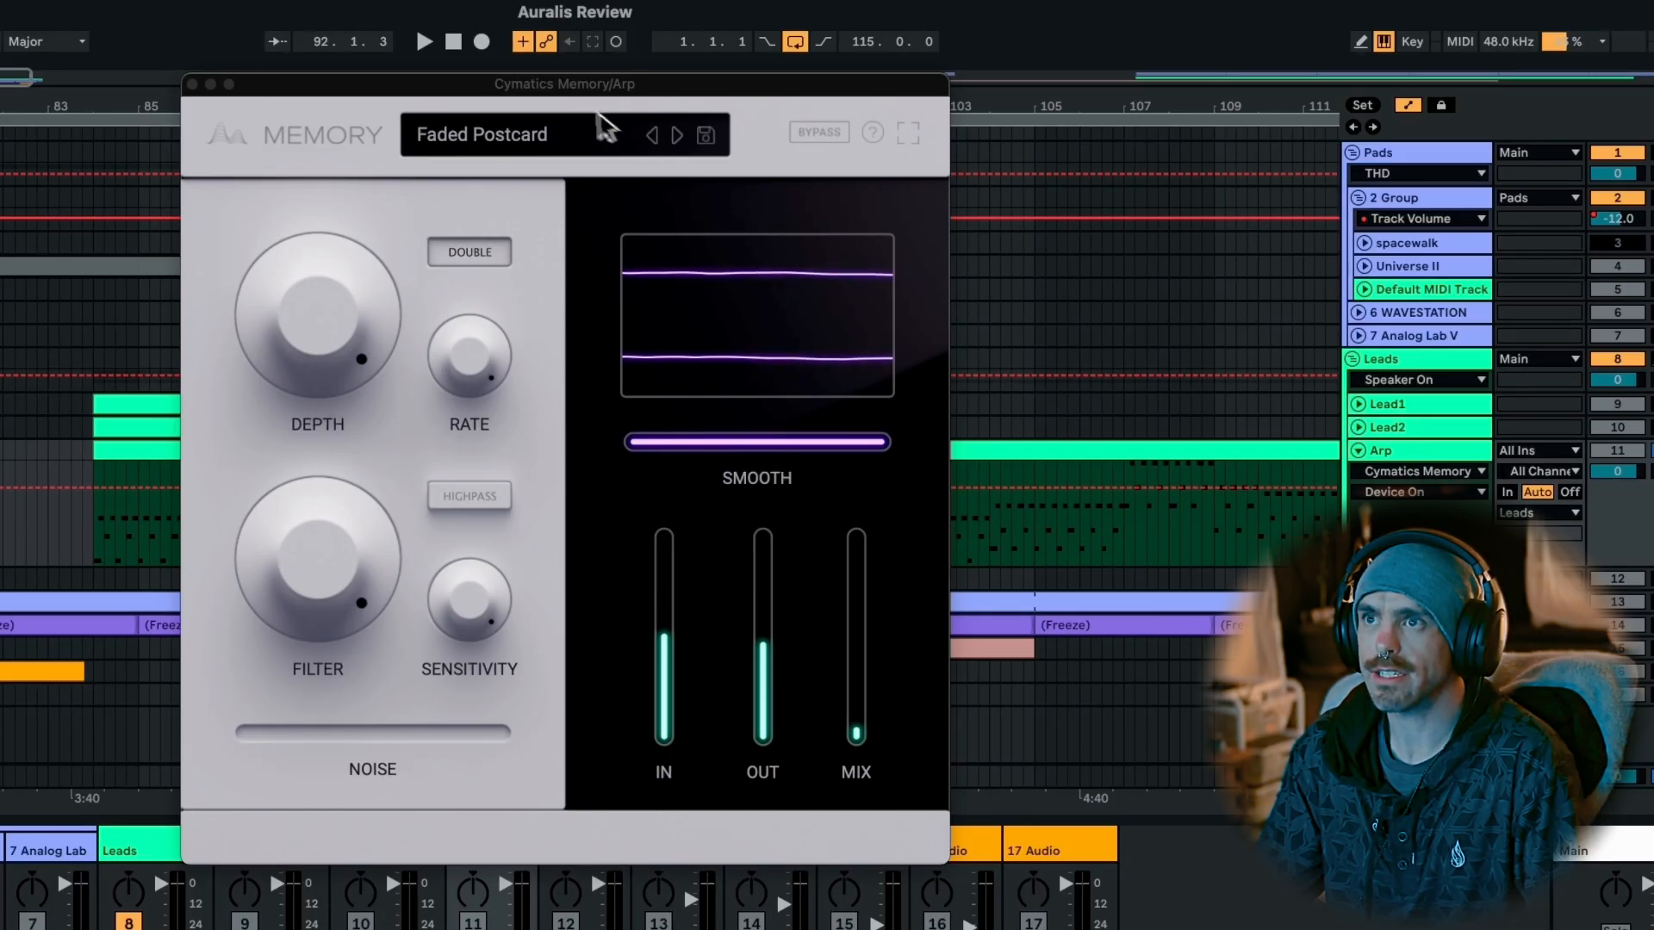
left_click_drag(561, 80, 591, 534)
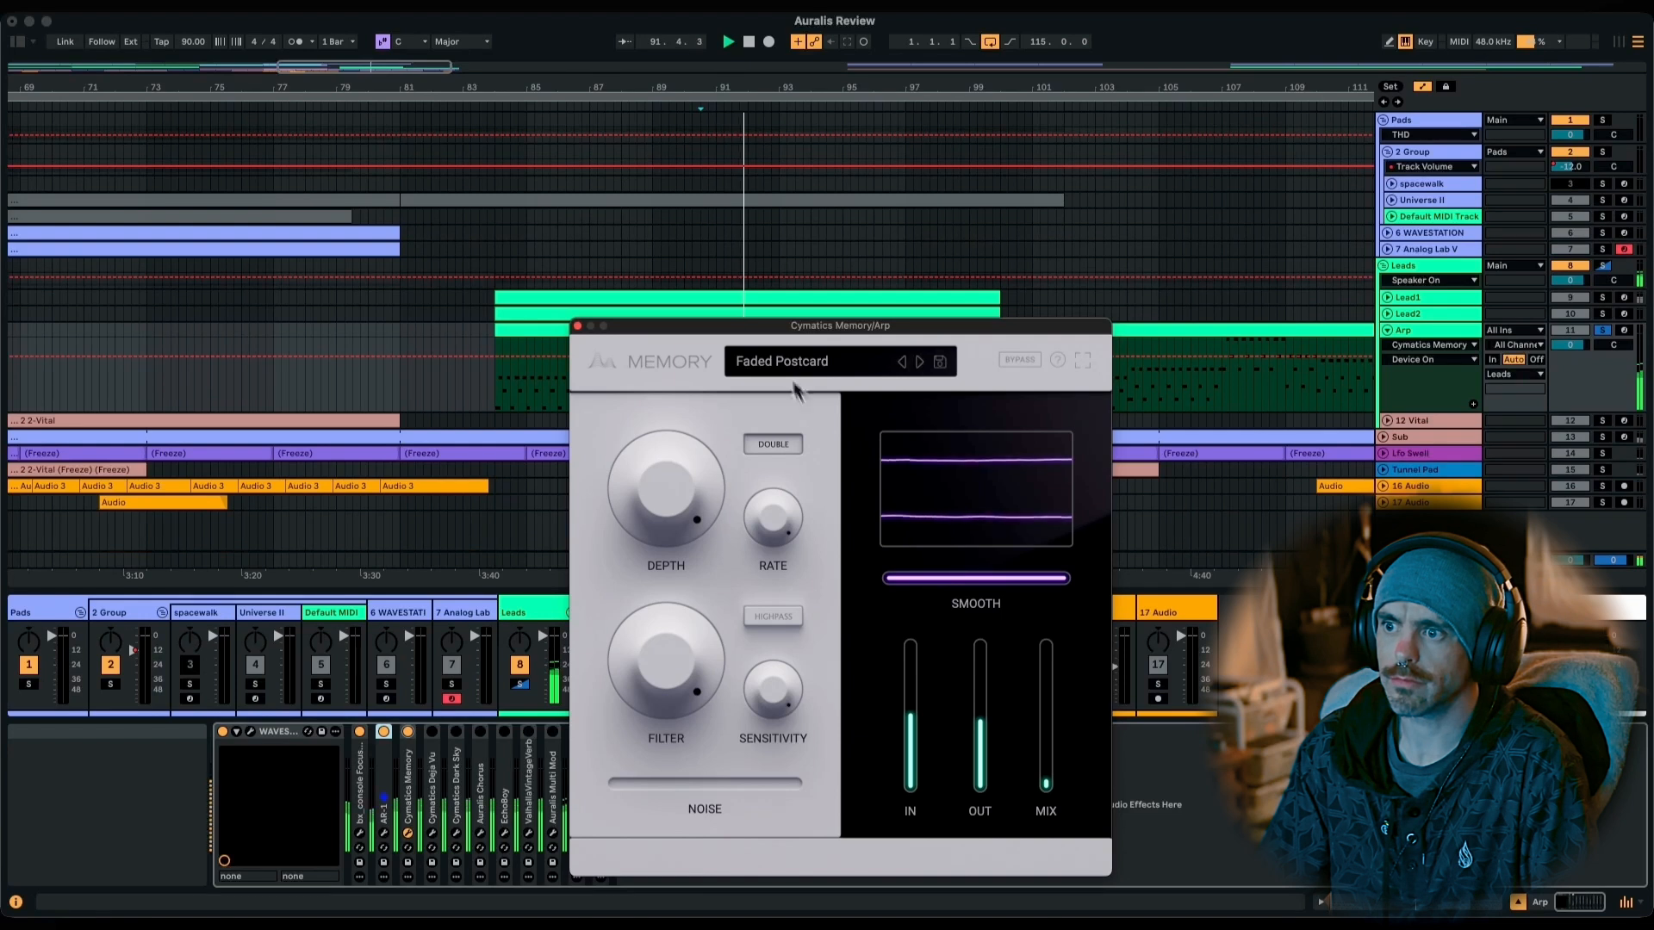
left_click_drag(1046, 780, 1025, 666)
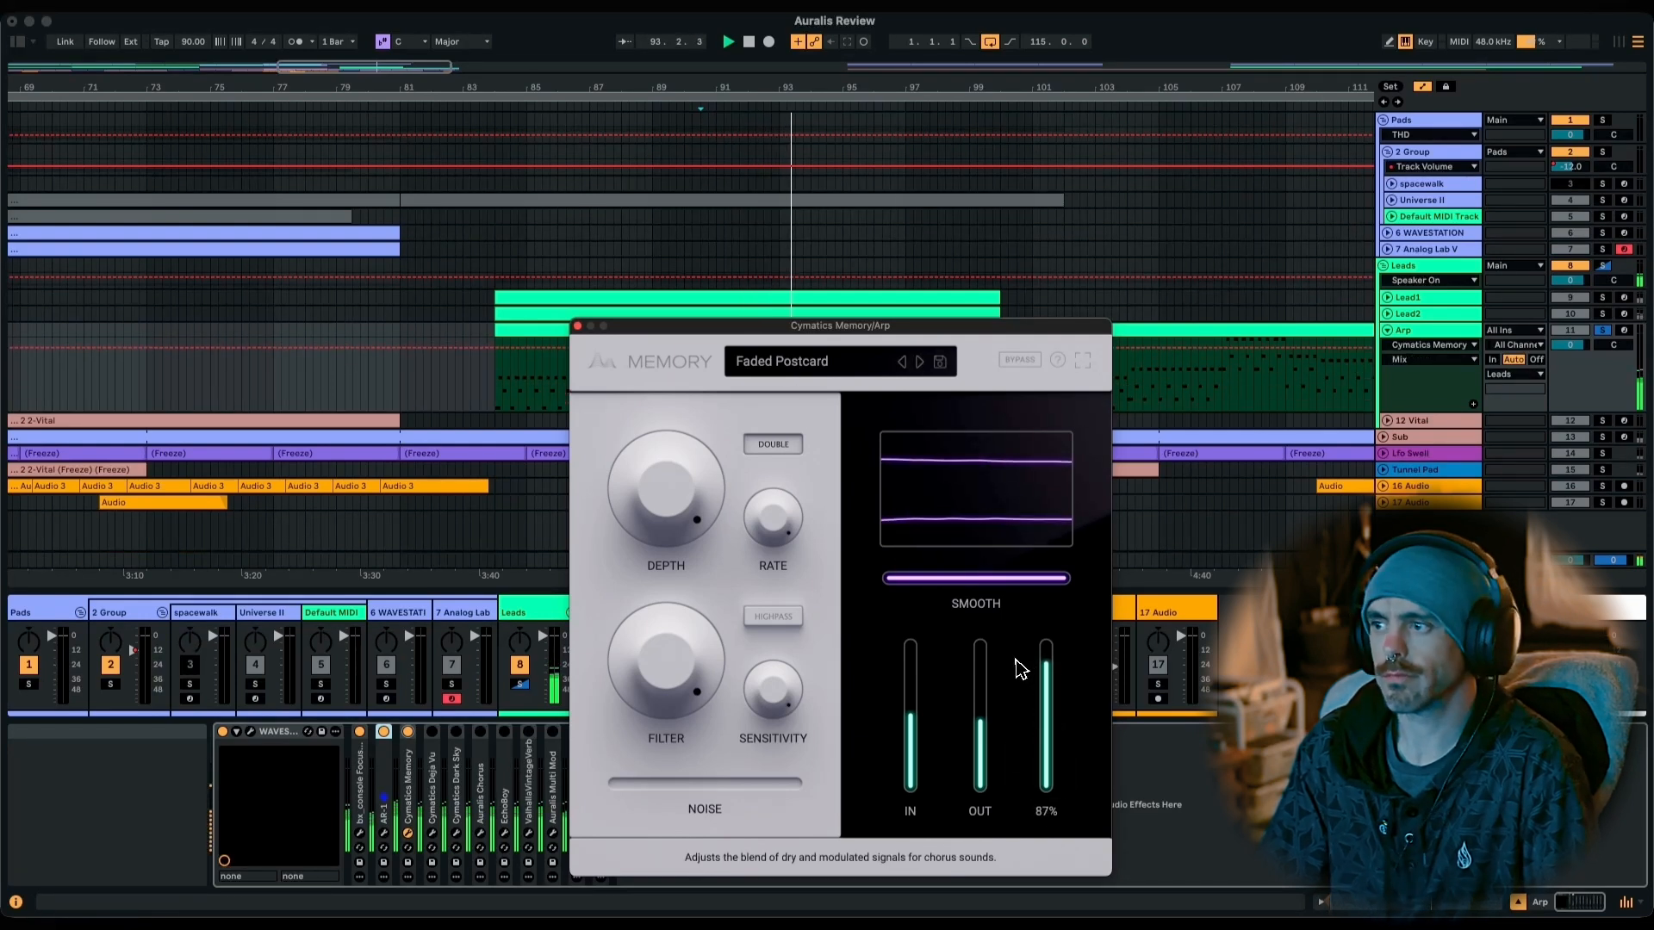
left_click_drag(1022, 672, 1032, 796)
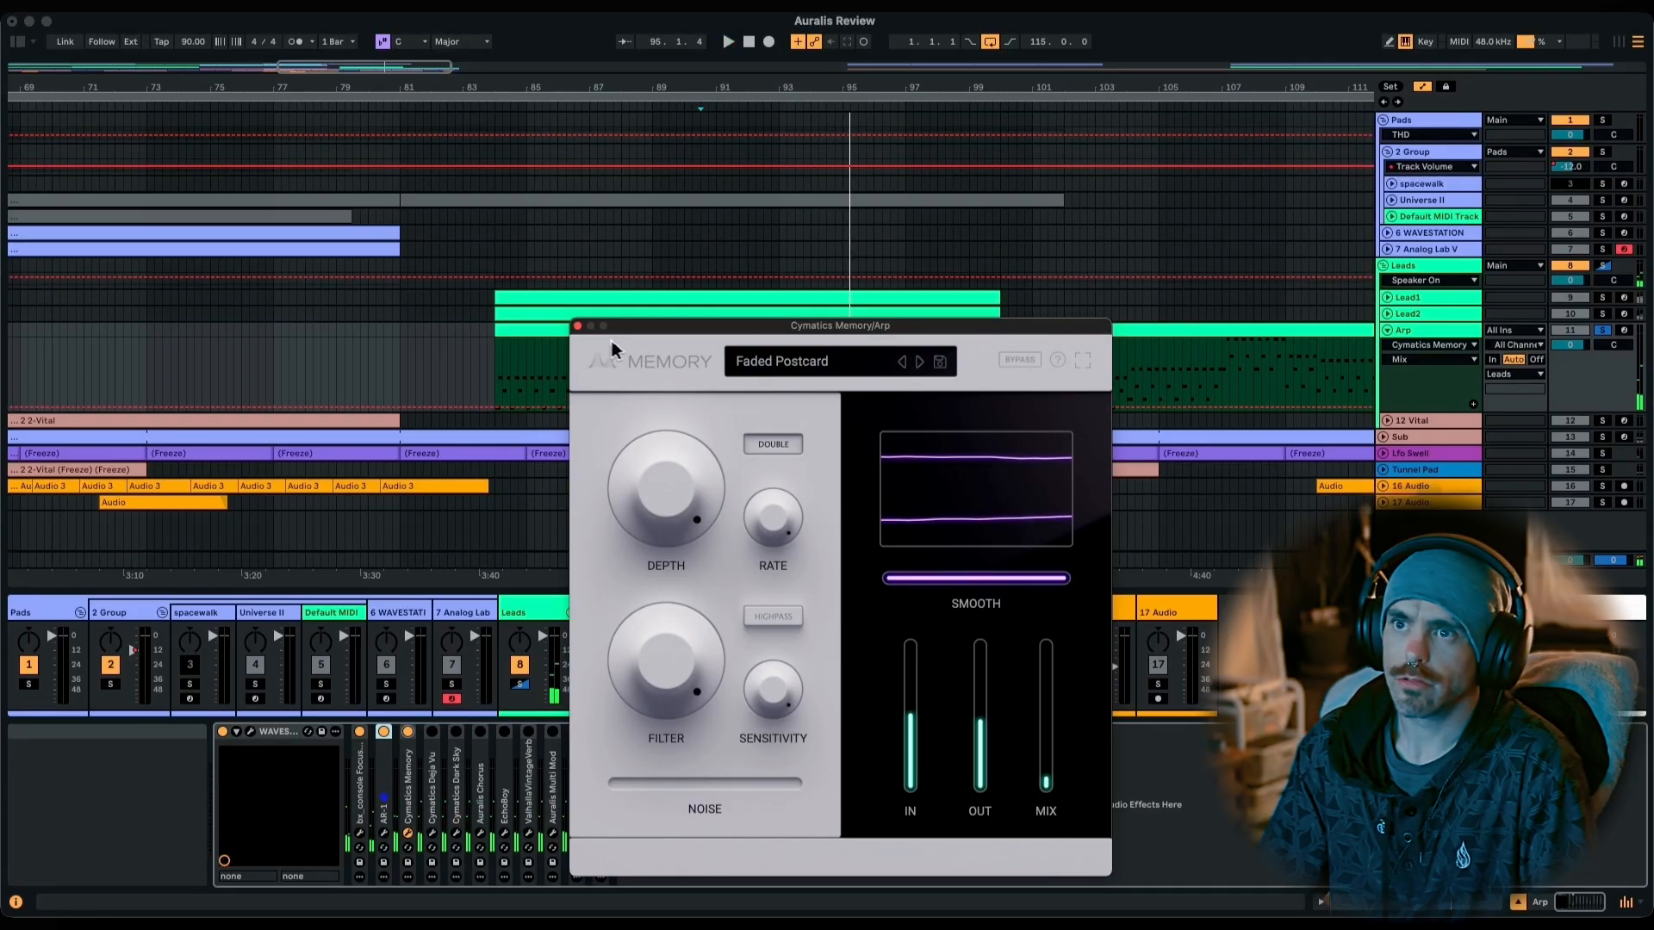
left_click(578, 326)
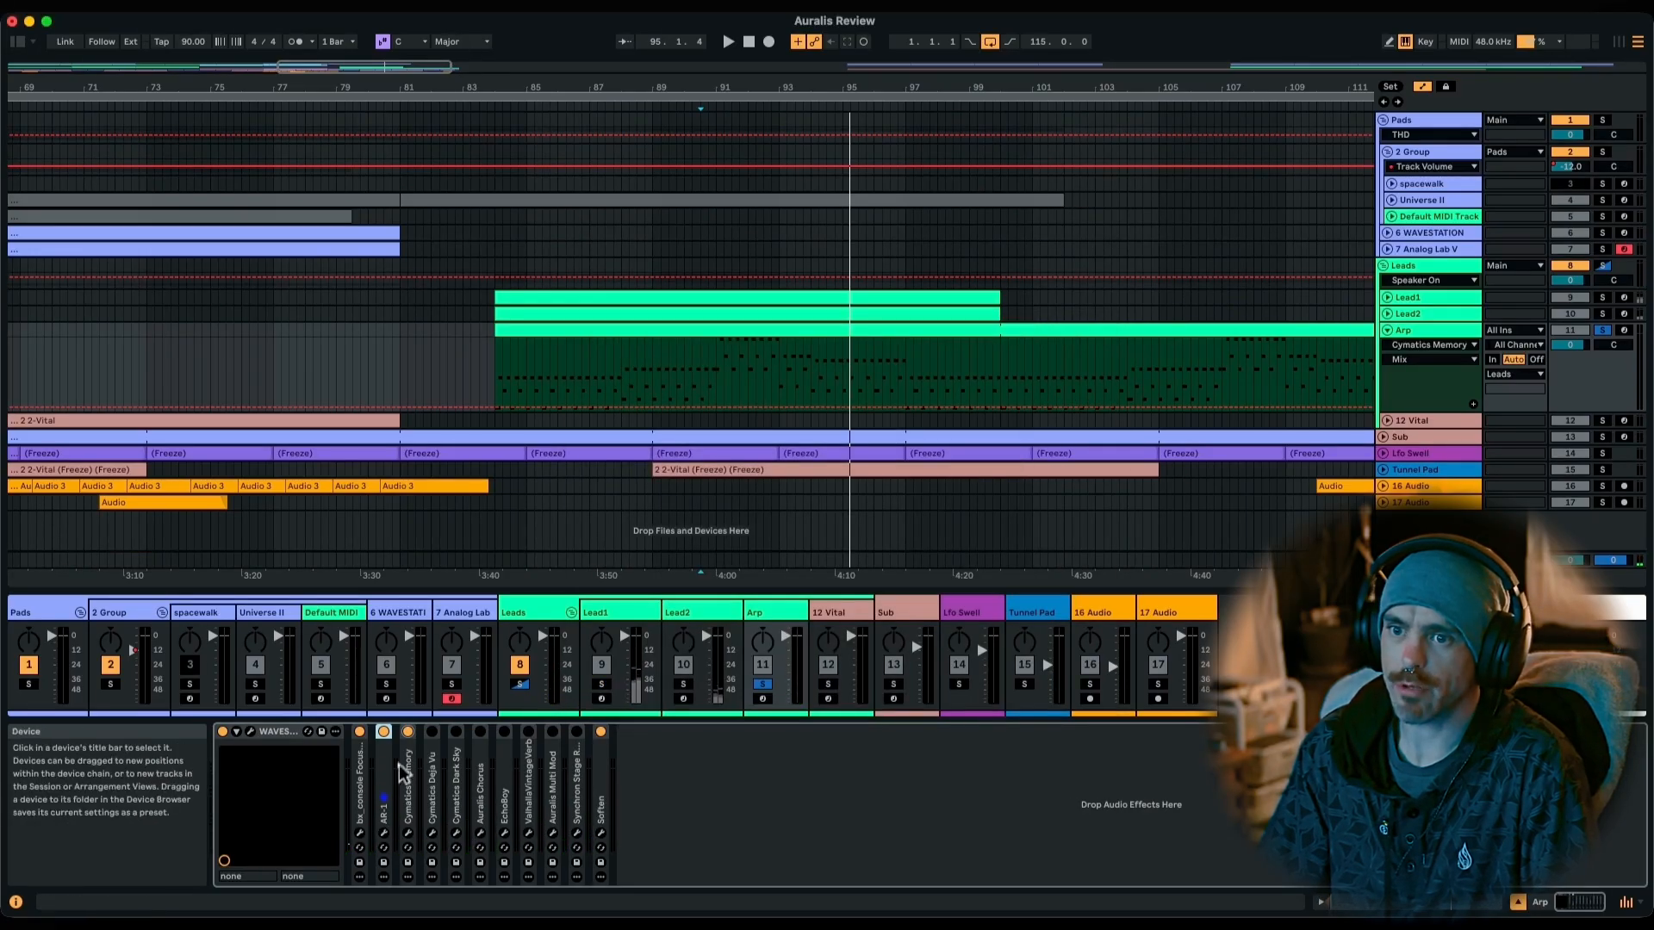
Activate Cymatics Deja Vu on the Arp, raise its Mix to 89% during playback, lower it again, and close its window.
left_click(432, 834)
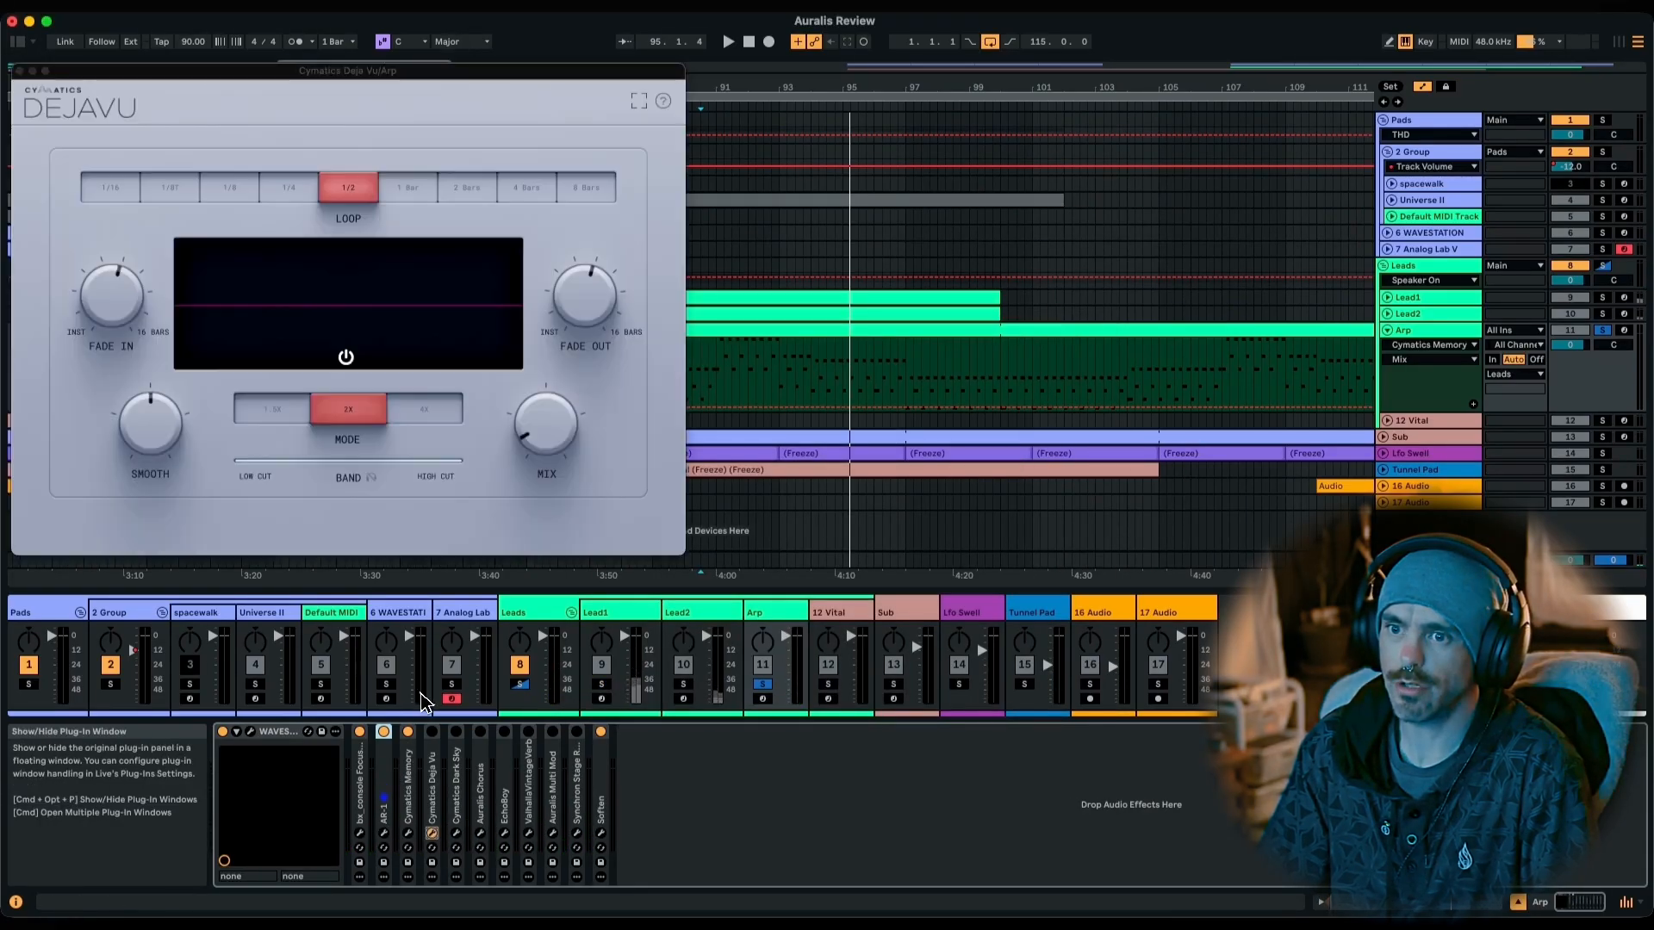
left_click(431, 732)
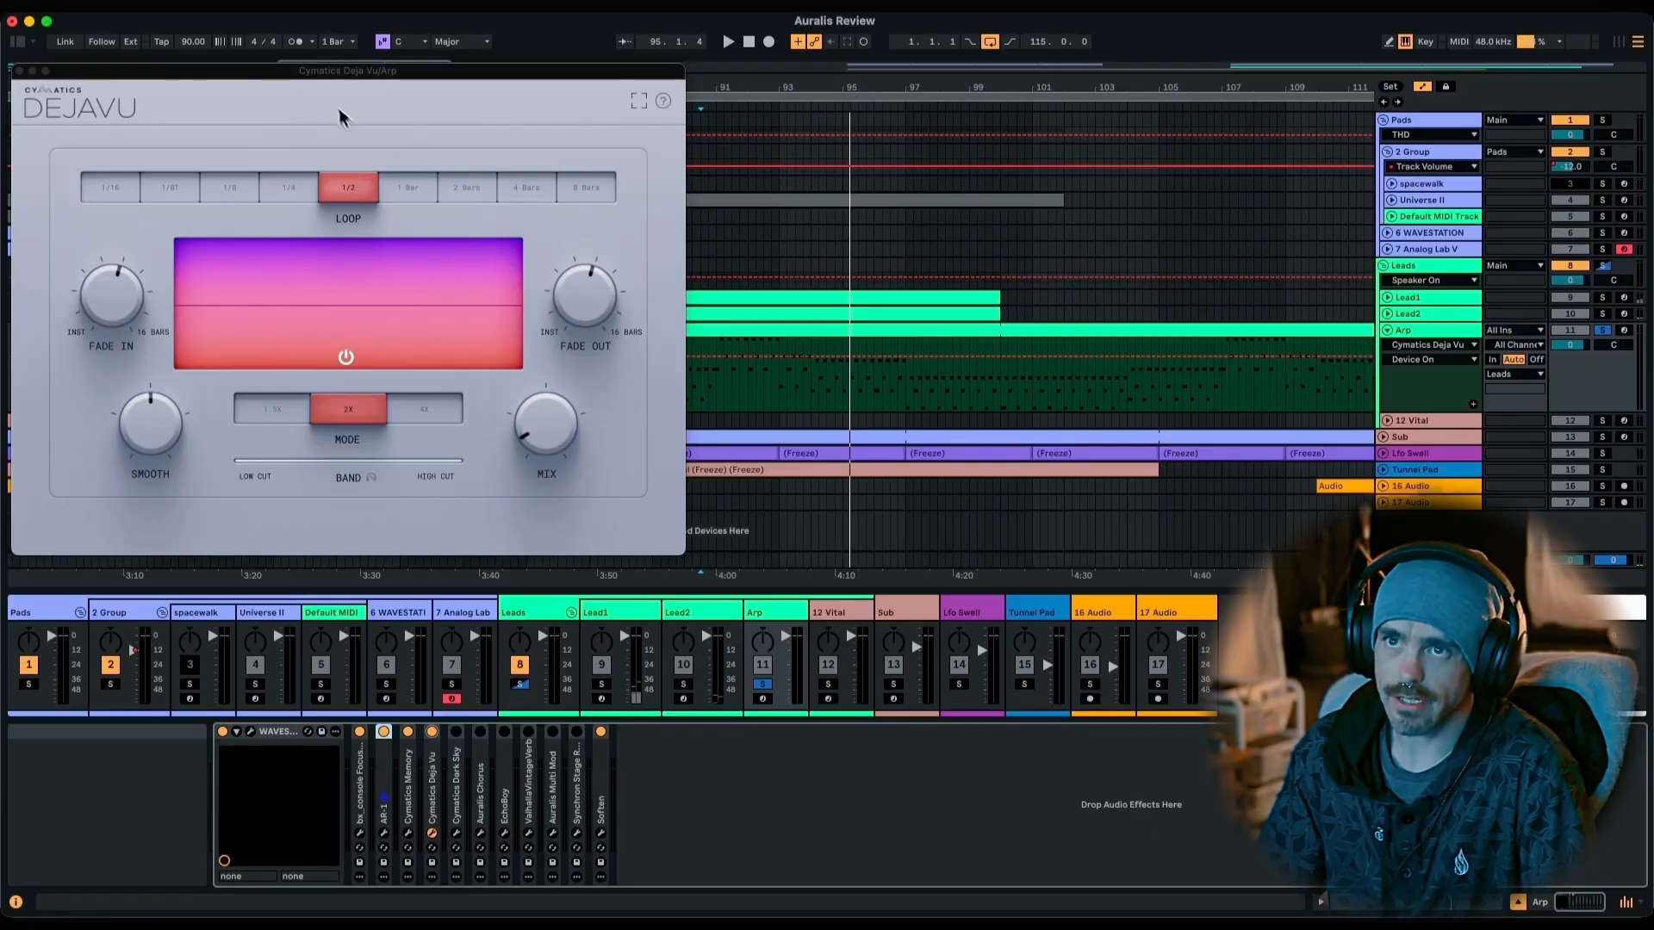
left_click_drag(343, 68, 775, 66)
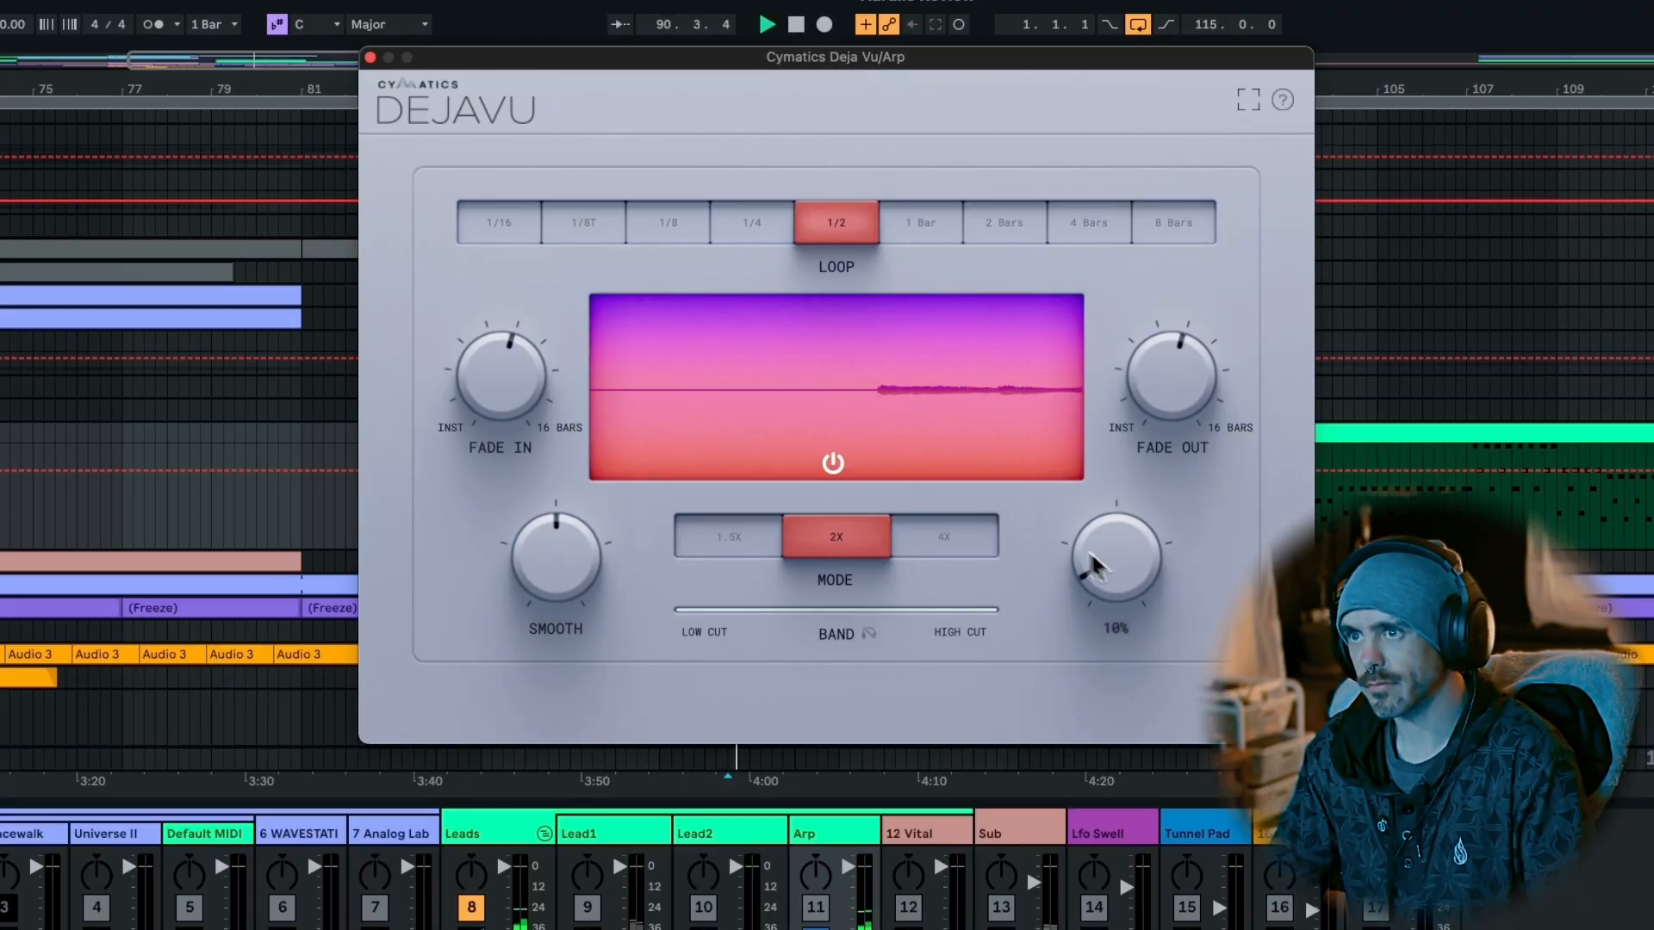
left_click_drag(1122, 572, 1161, 303)
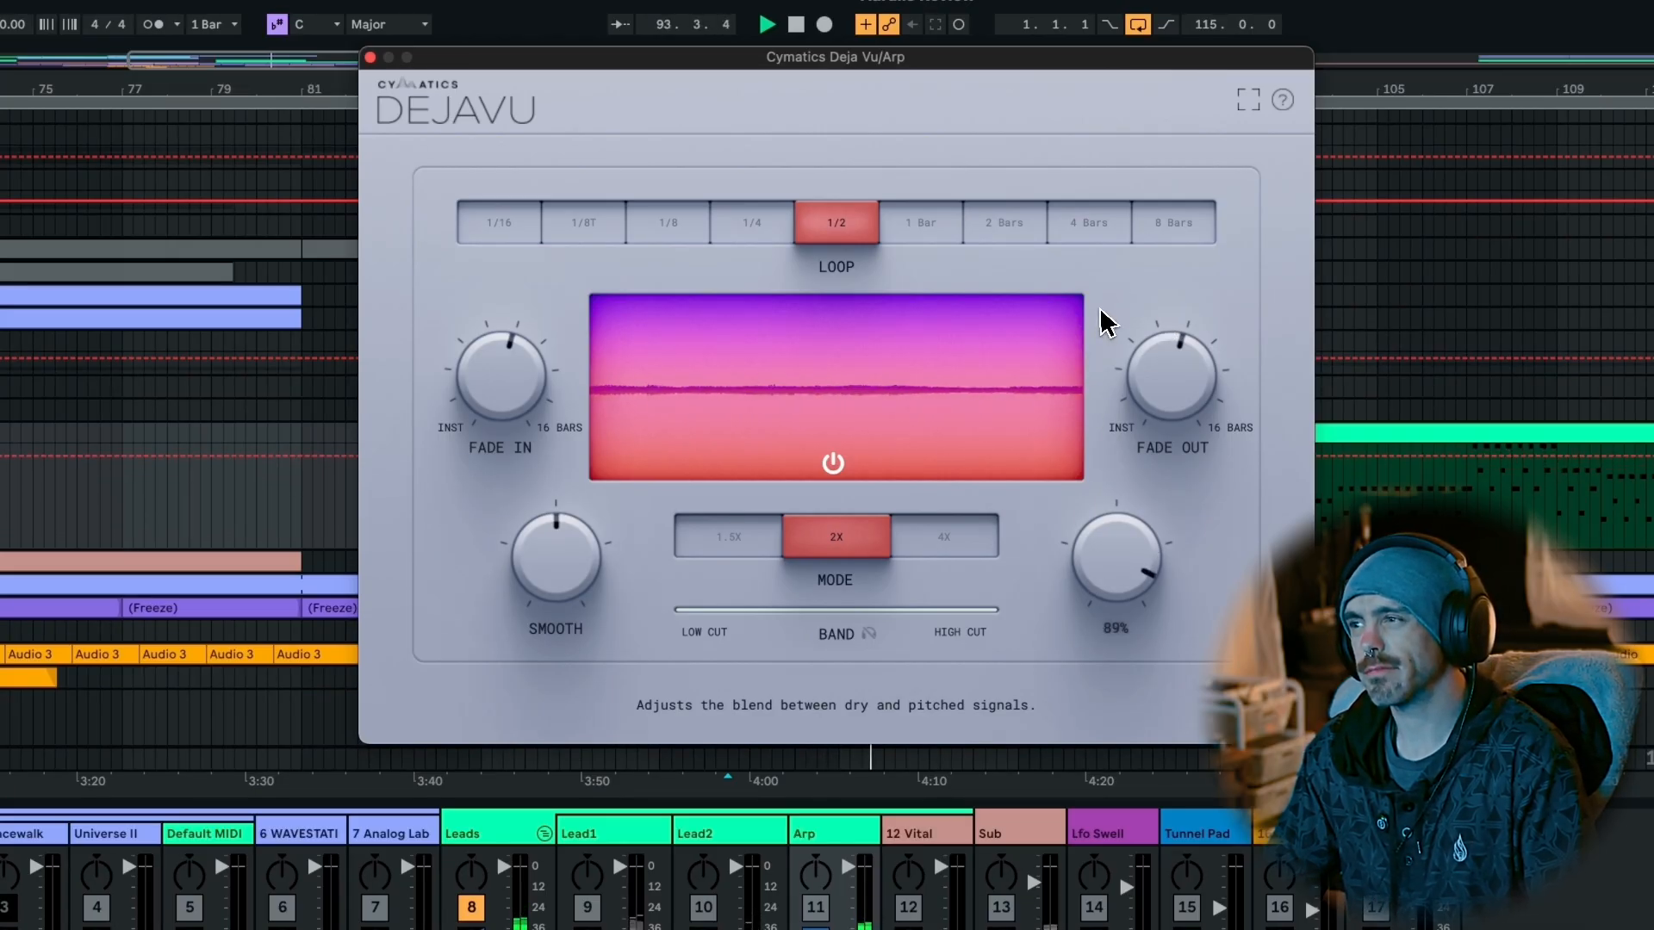
left_click_drag(1101, 310, 1120, 591)
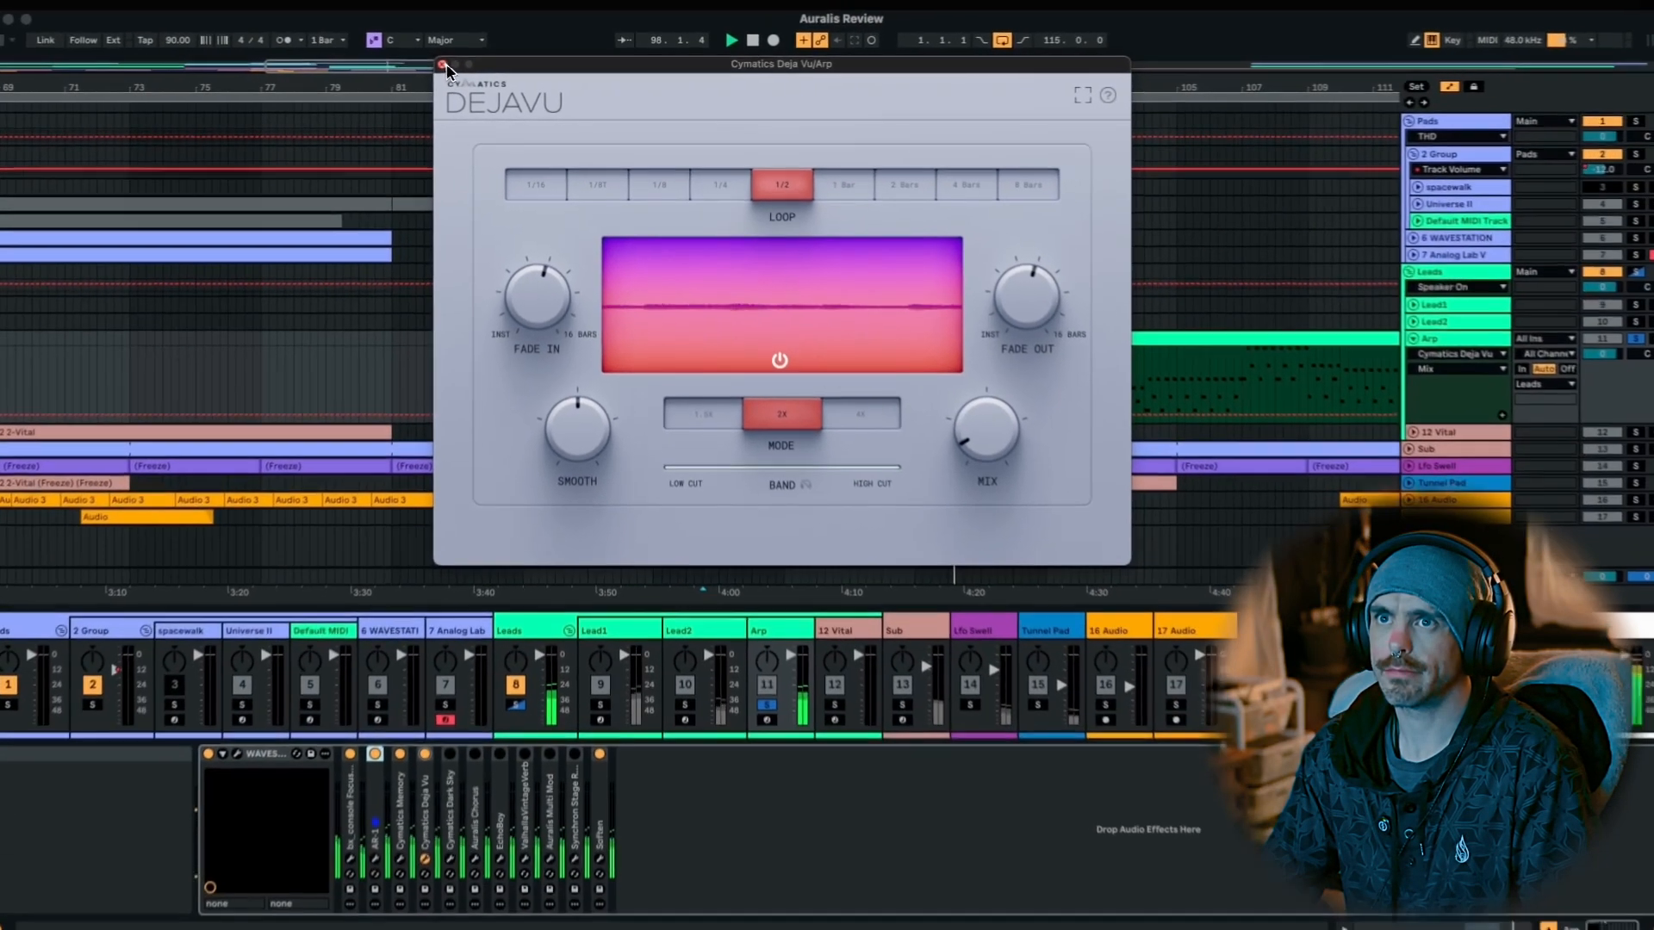
left_click(371, 57)
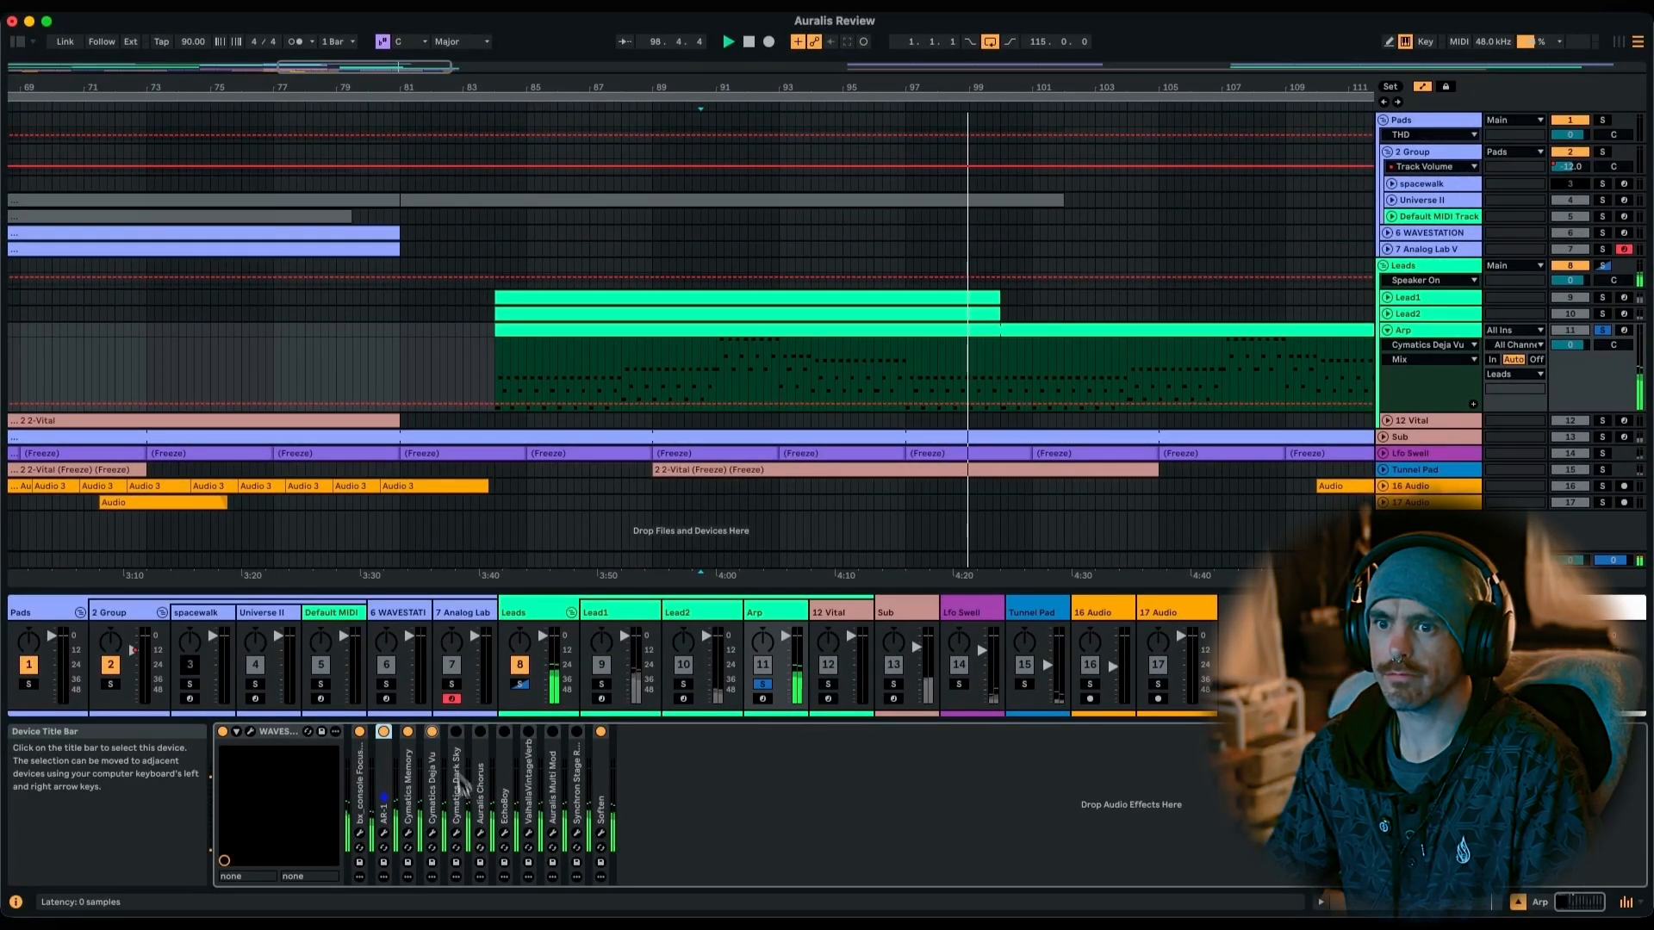
Activate Cymatics Dark Sky on the Arp, review its Dreamscape preset and close its window.
left_click(458, 829)
left_click(456, 831)
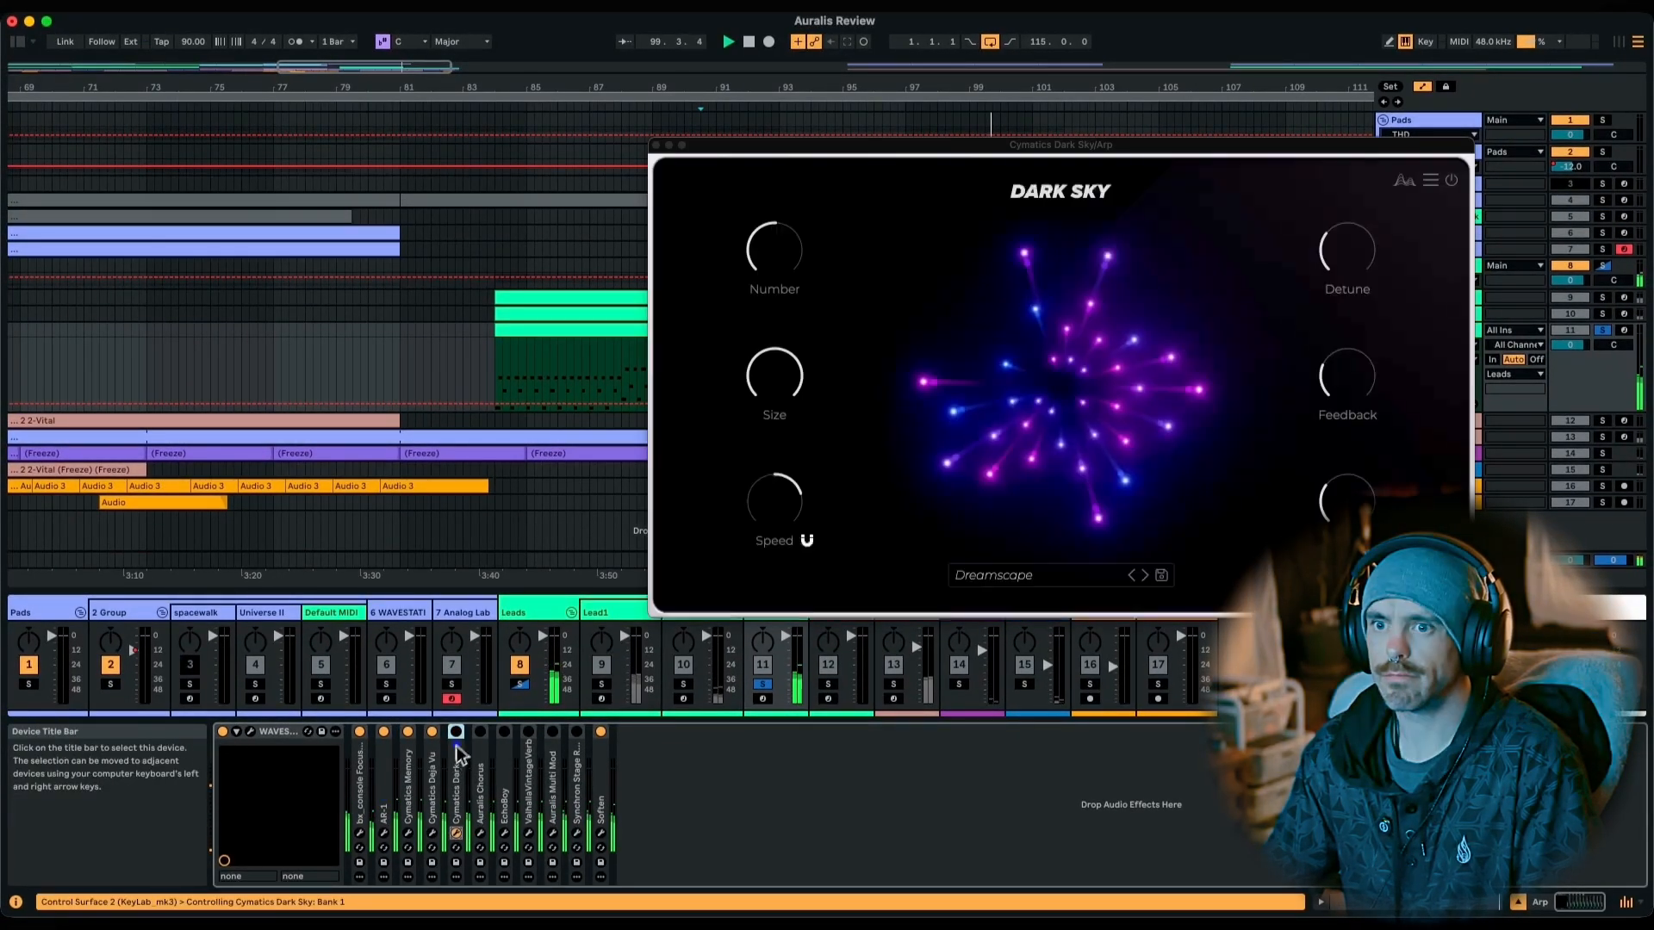
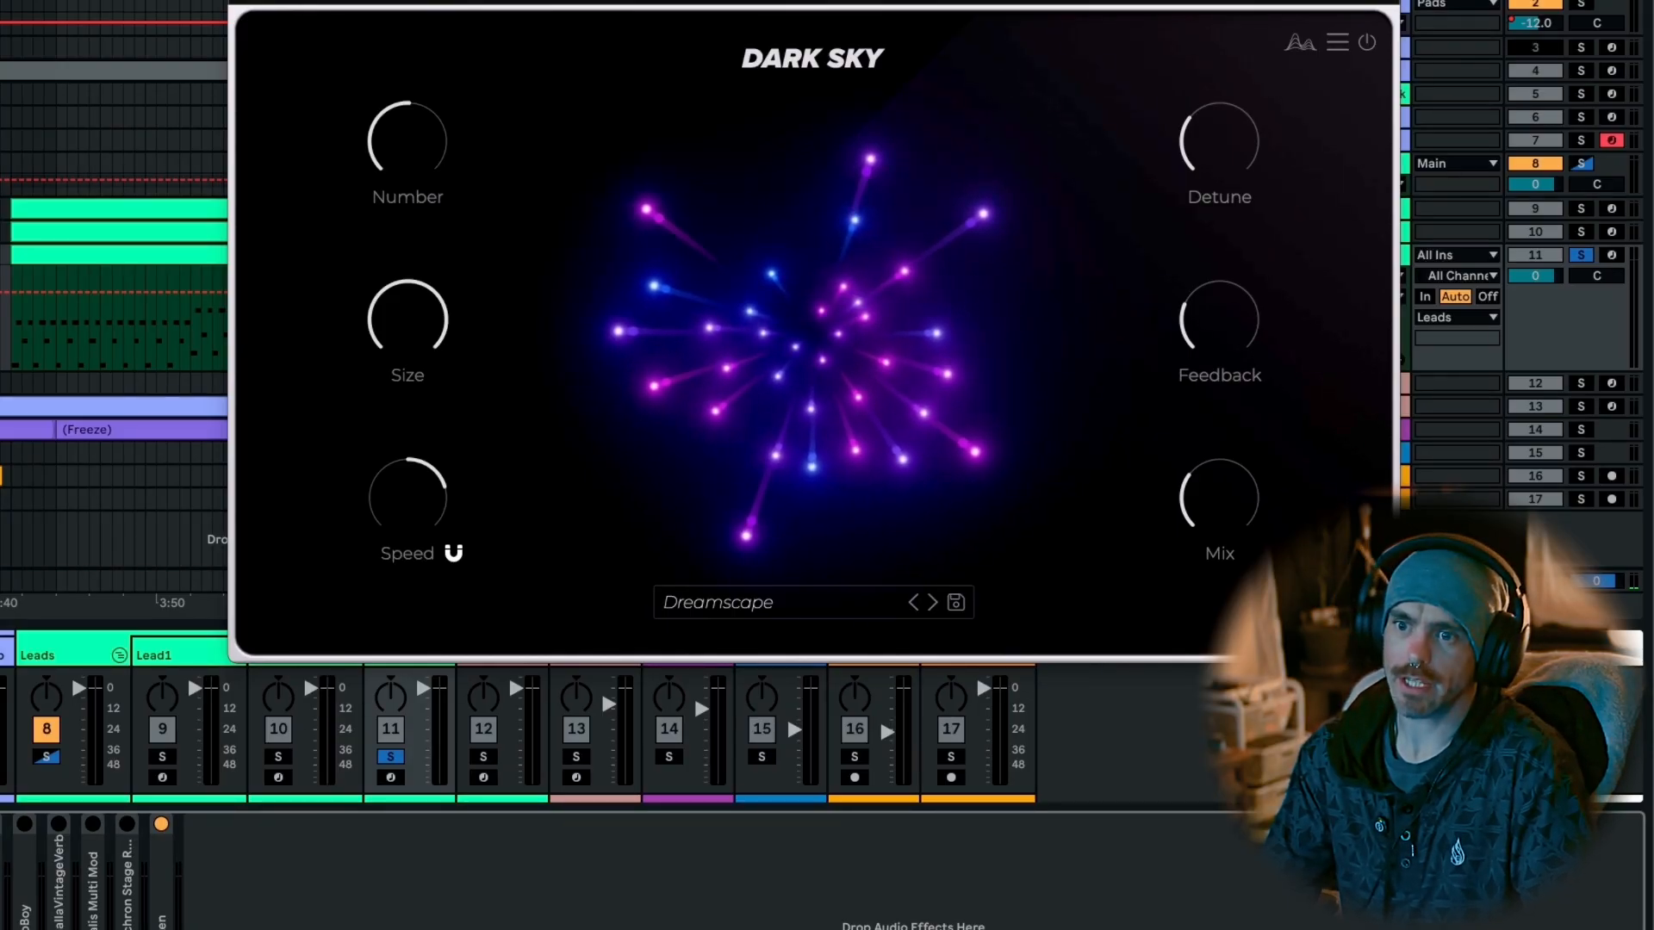
key("super+w")
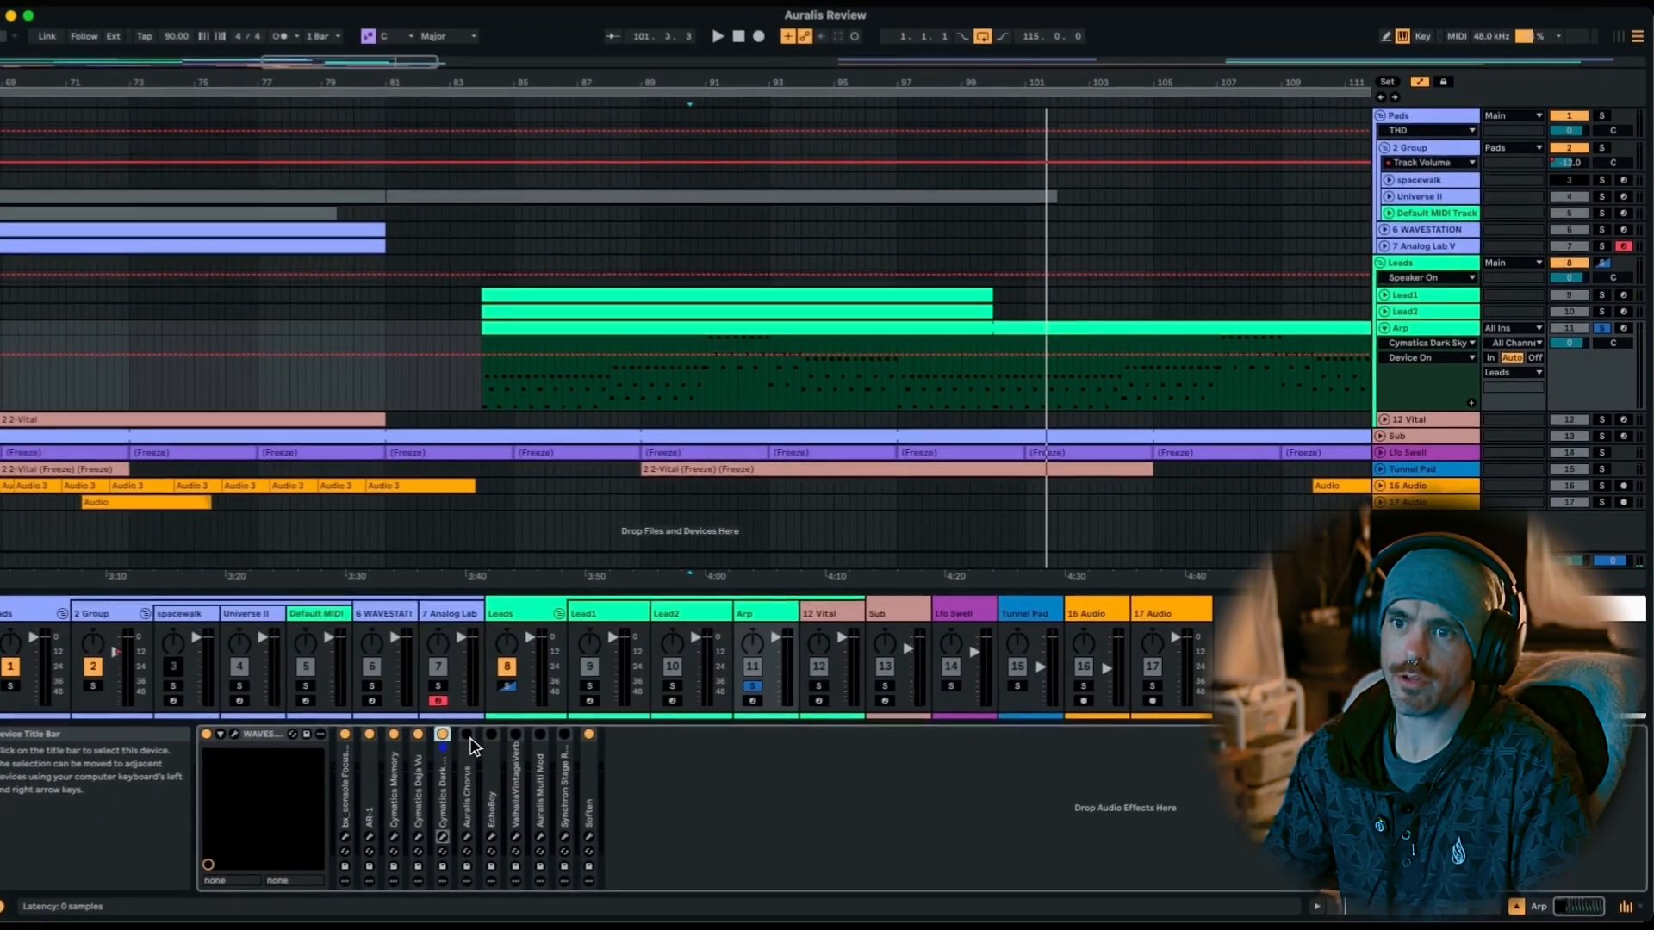
Activate Auralis Chorus on the Arp, raise its Mix to 100% during playback, undo that change and close its window.
left_click(467, 837)
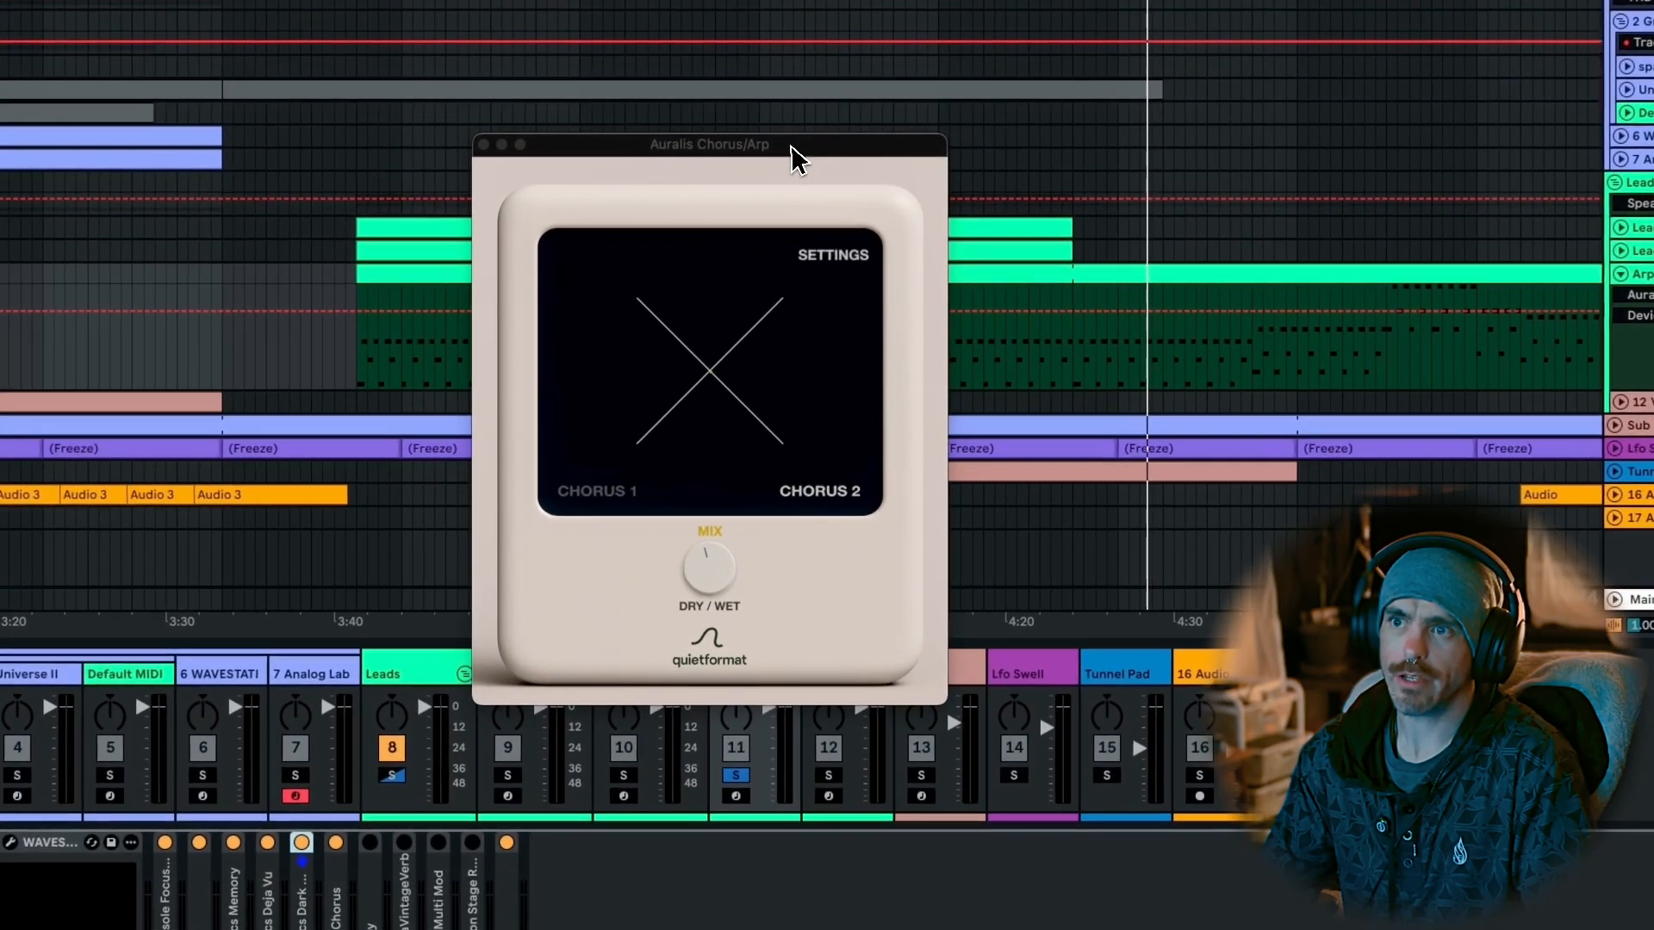
key("space")
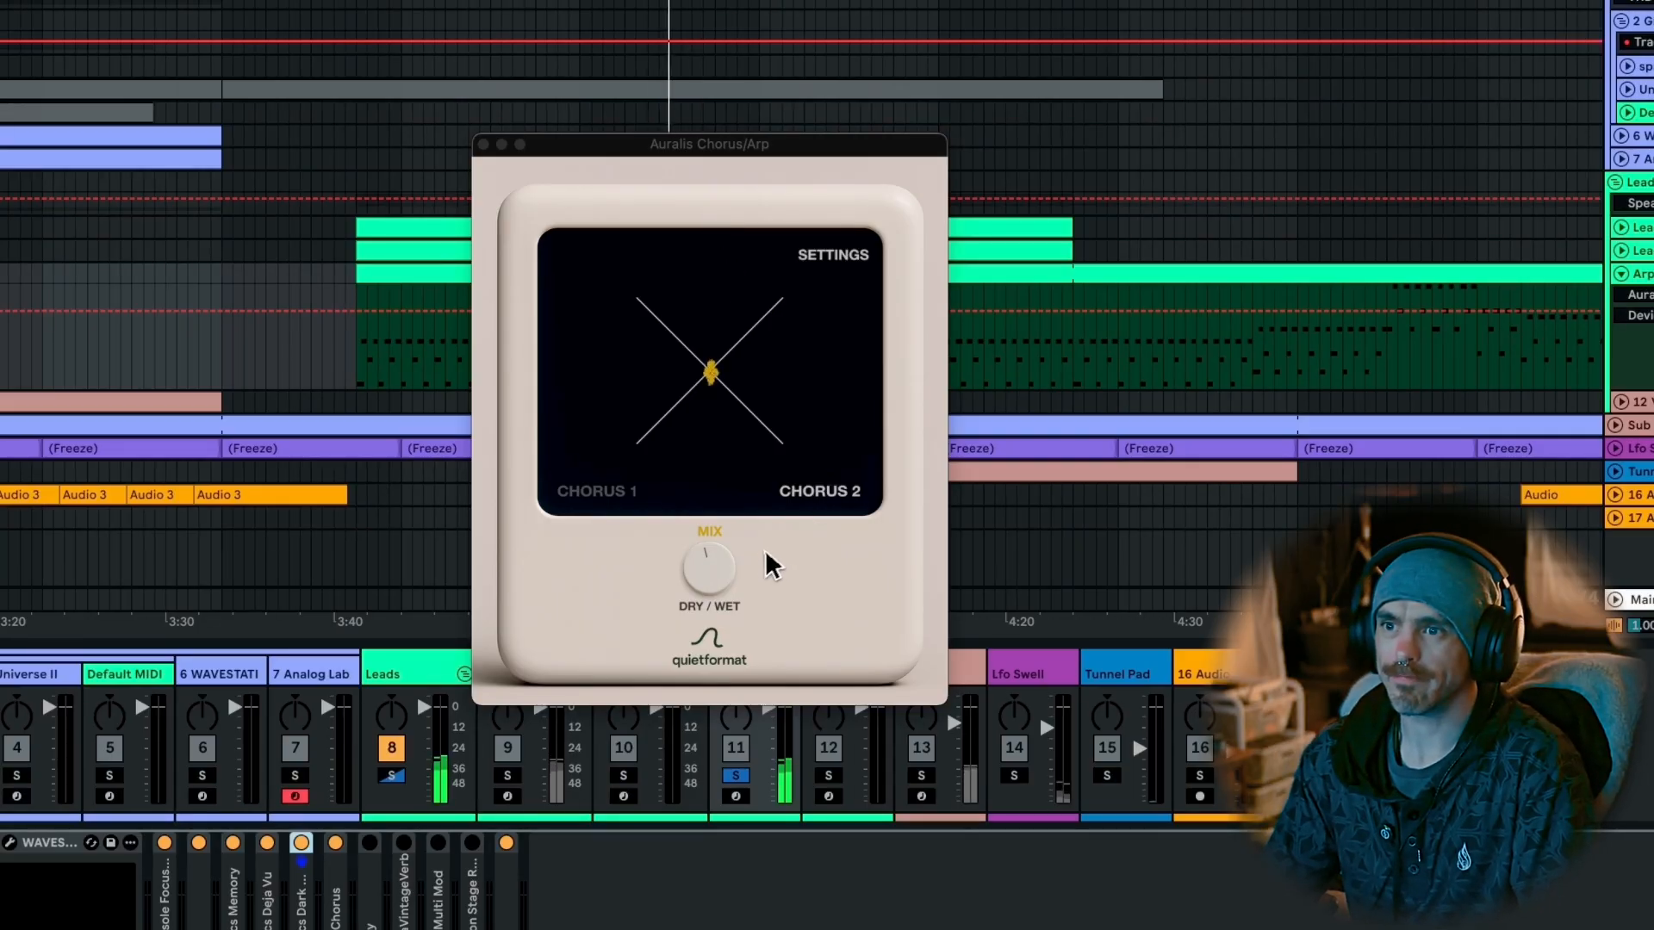
left_click(707, 573)
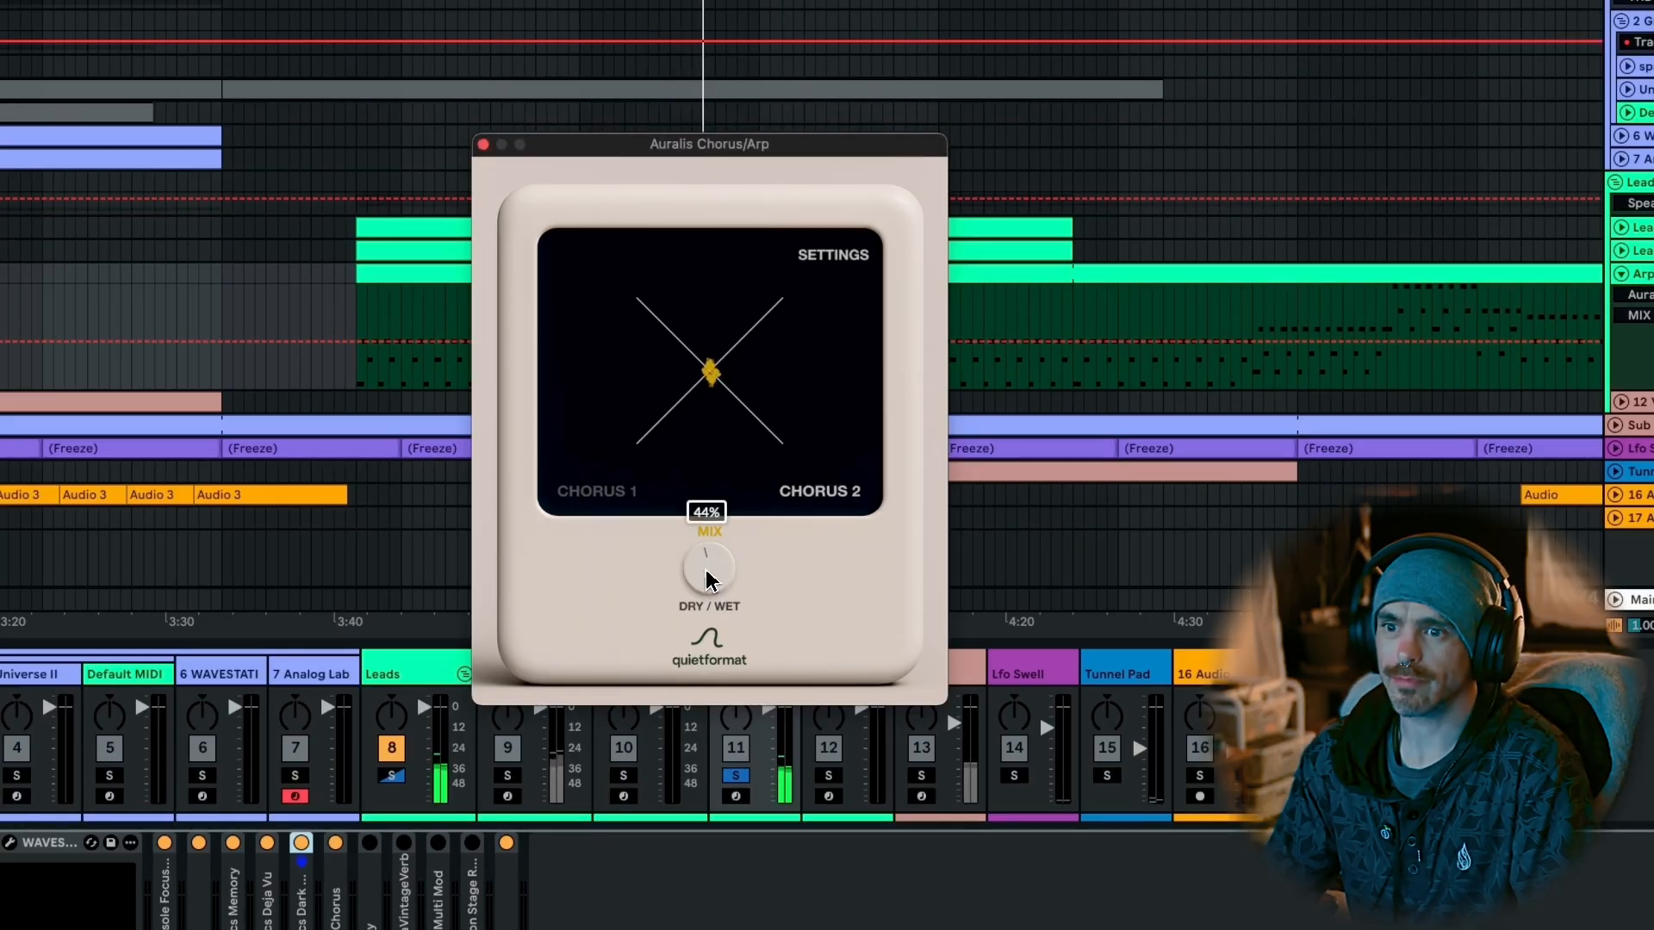
left_click_drag(707, 577, 708, 400)
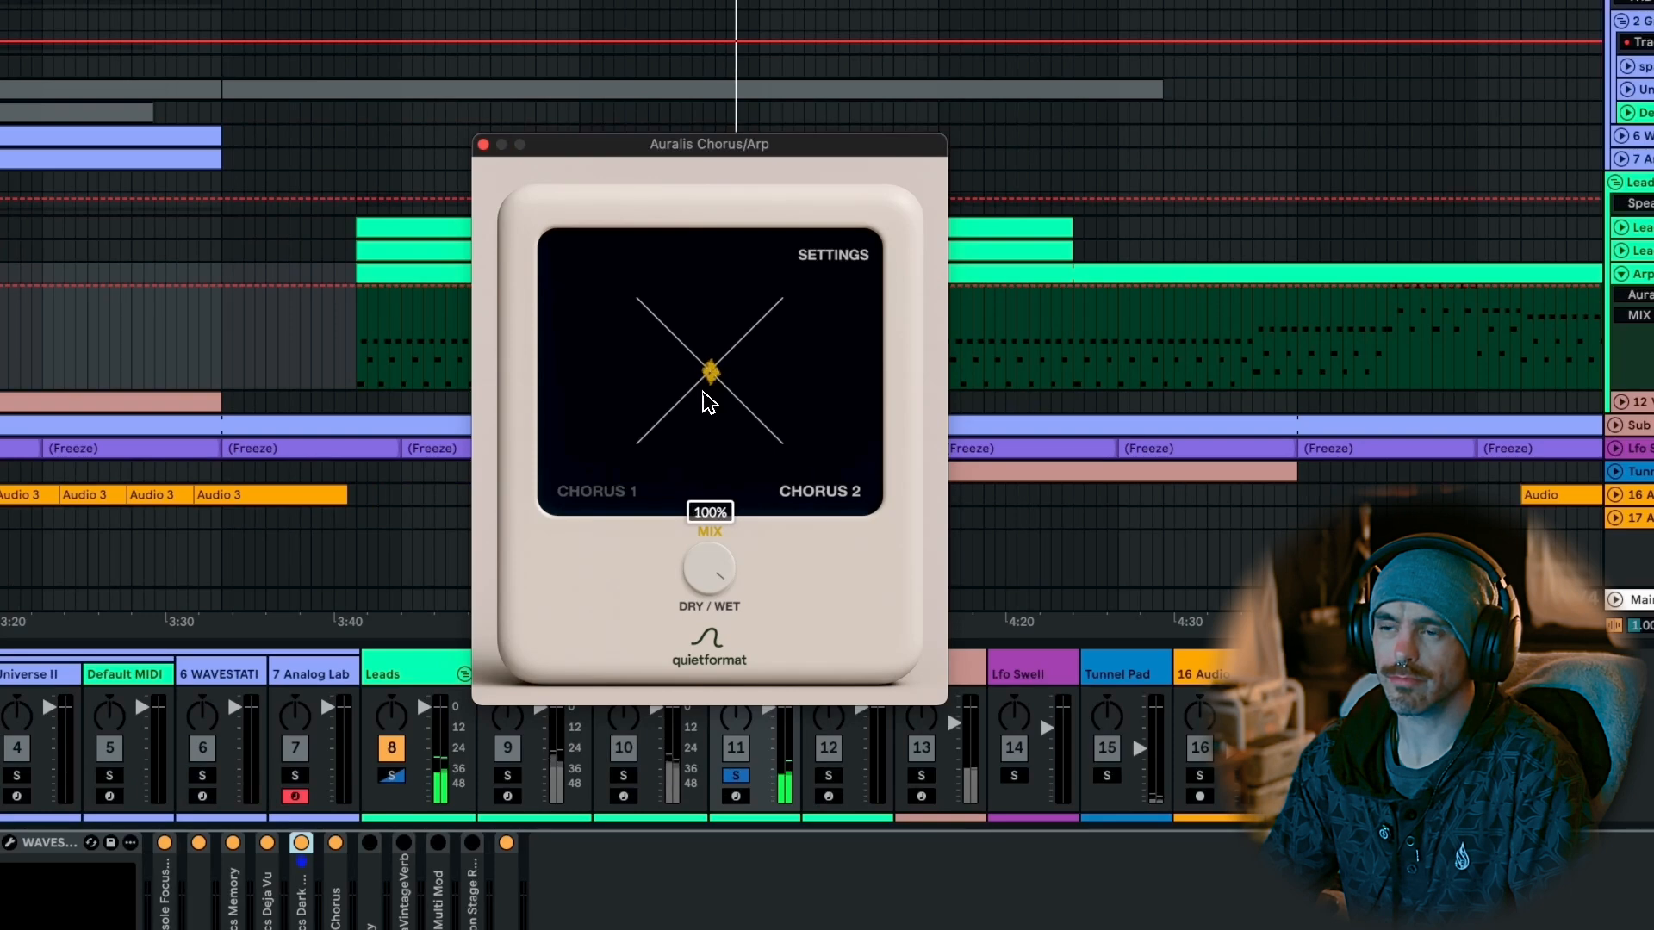
key("super+z")
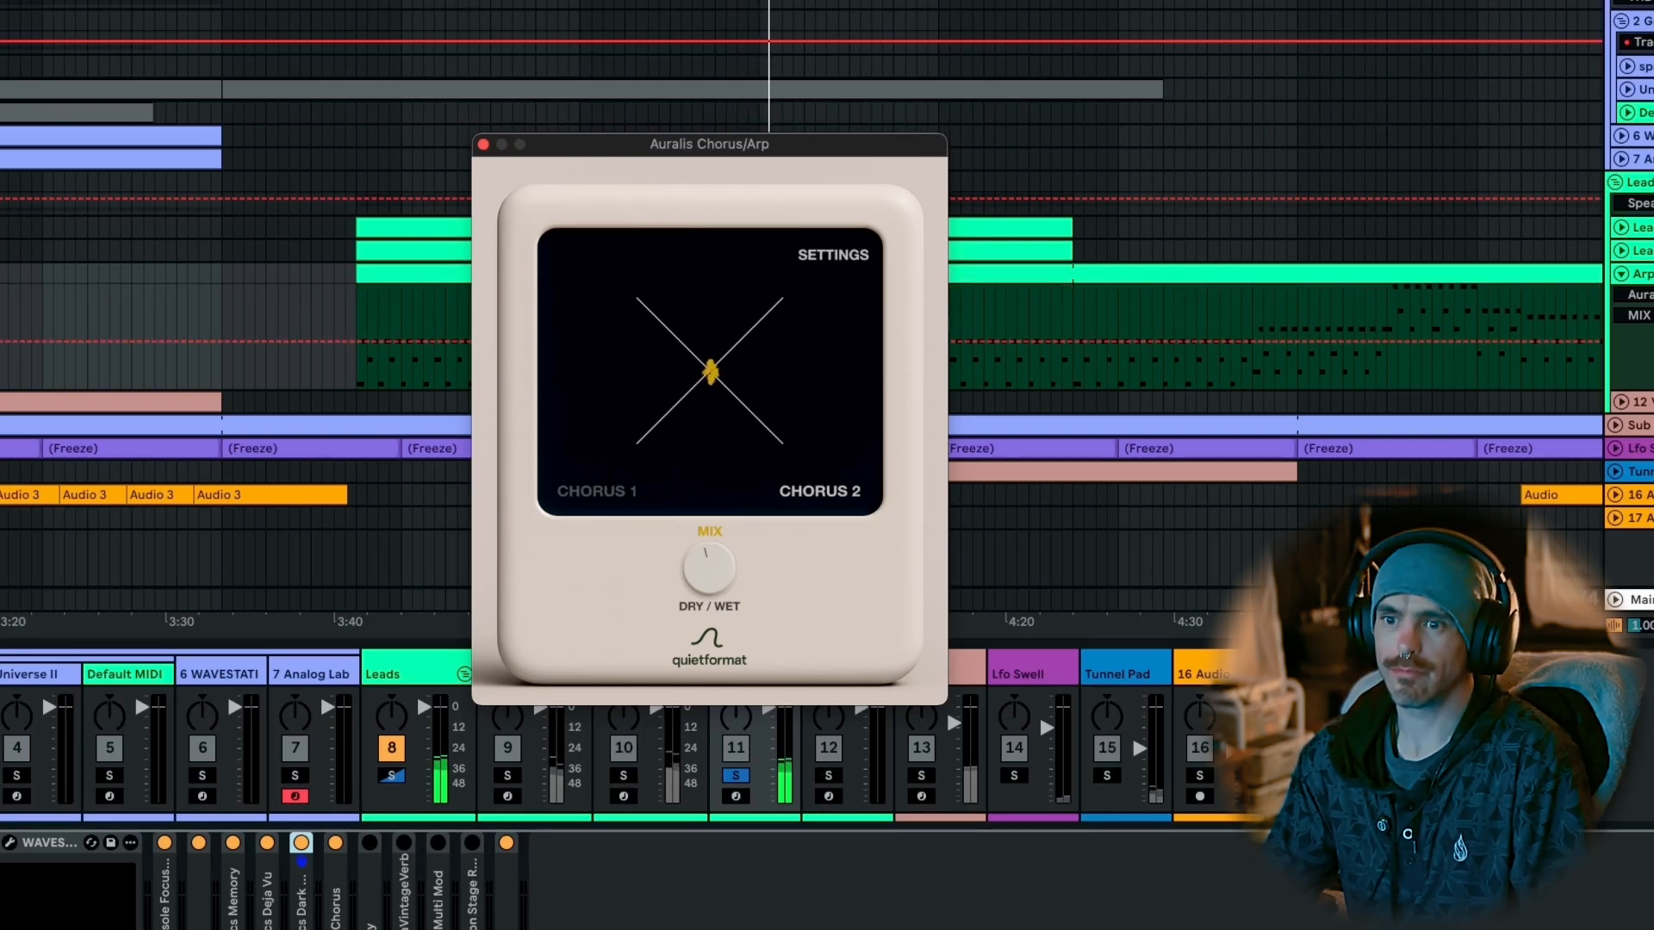
key("space")
key("super+w")
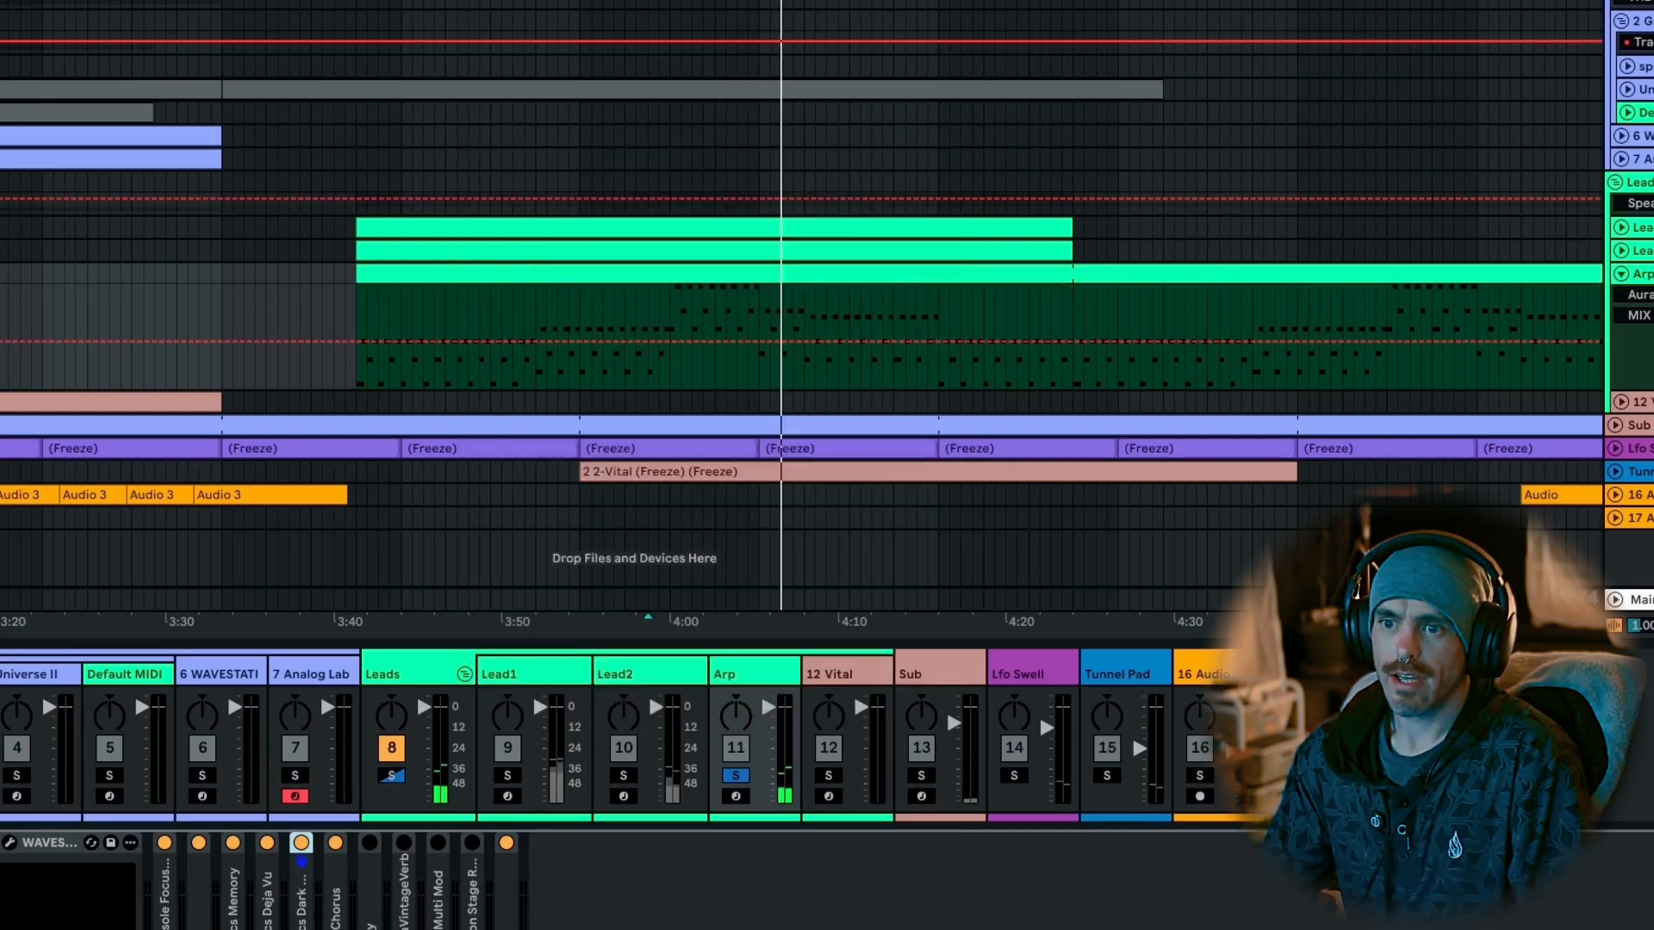
Activate EchoBoy with Chorus Trippleta on the Arp, audition its Mix amount, and move its window clear of the Arp's automation lane.
left_click(473, 870)
left_click(370, 842)
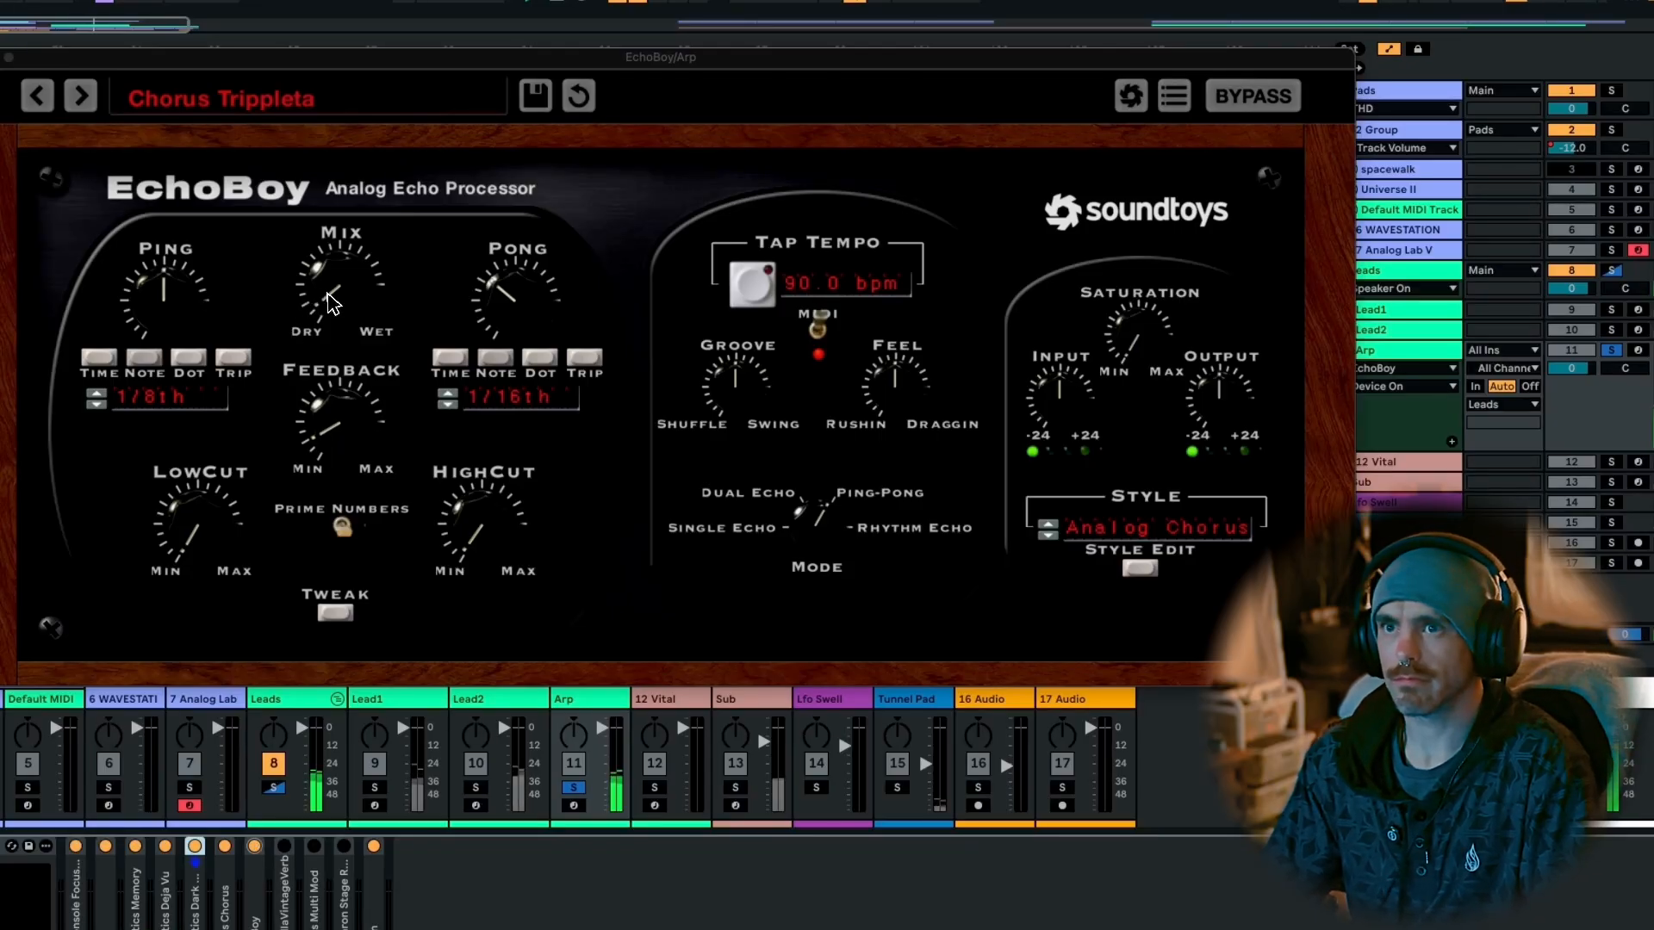
left_click_drag(332, 301, 353, 207)
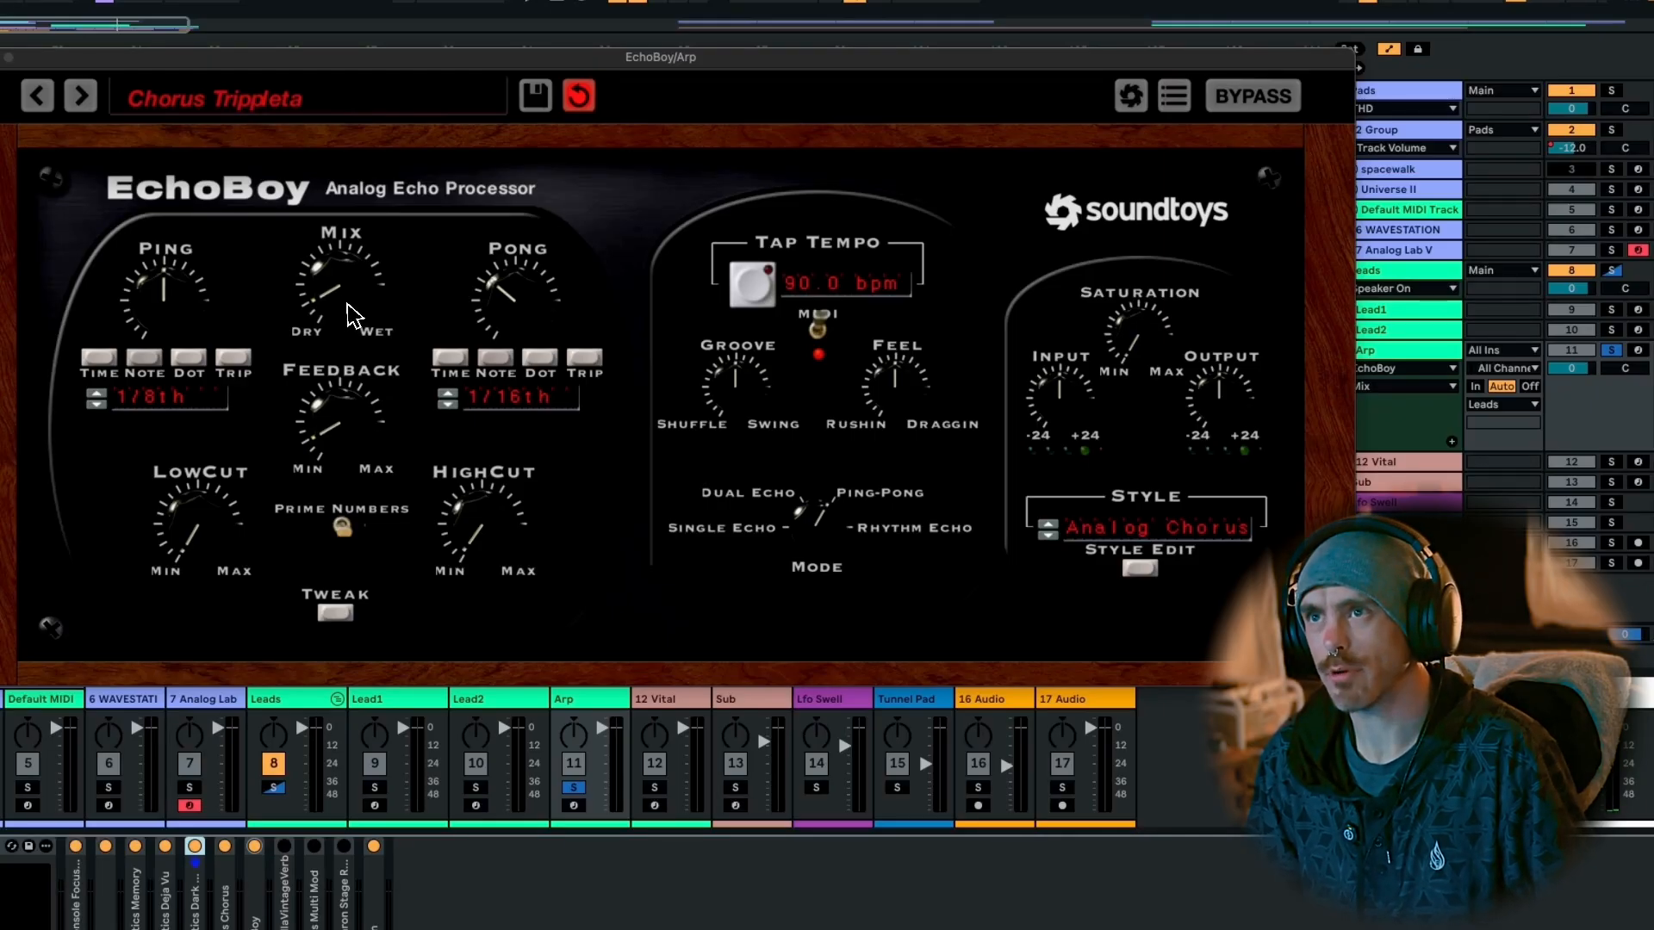
left_click_drag(418, 71, 483, 446)
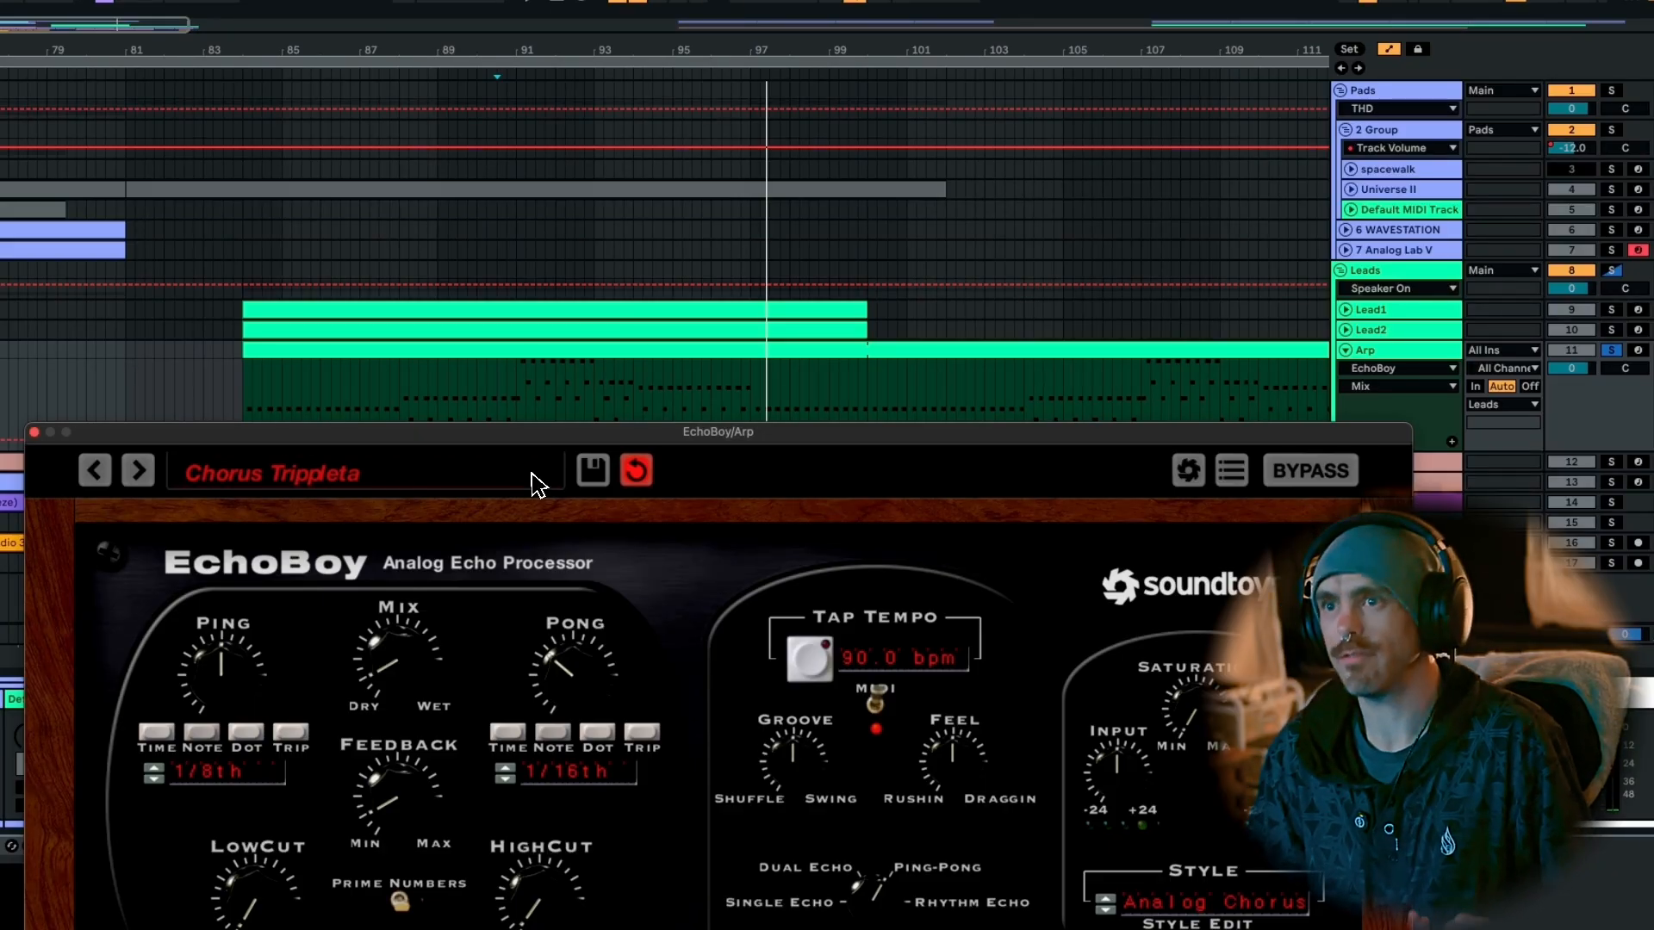
left_click_drag(520, 431, 554, 506)
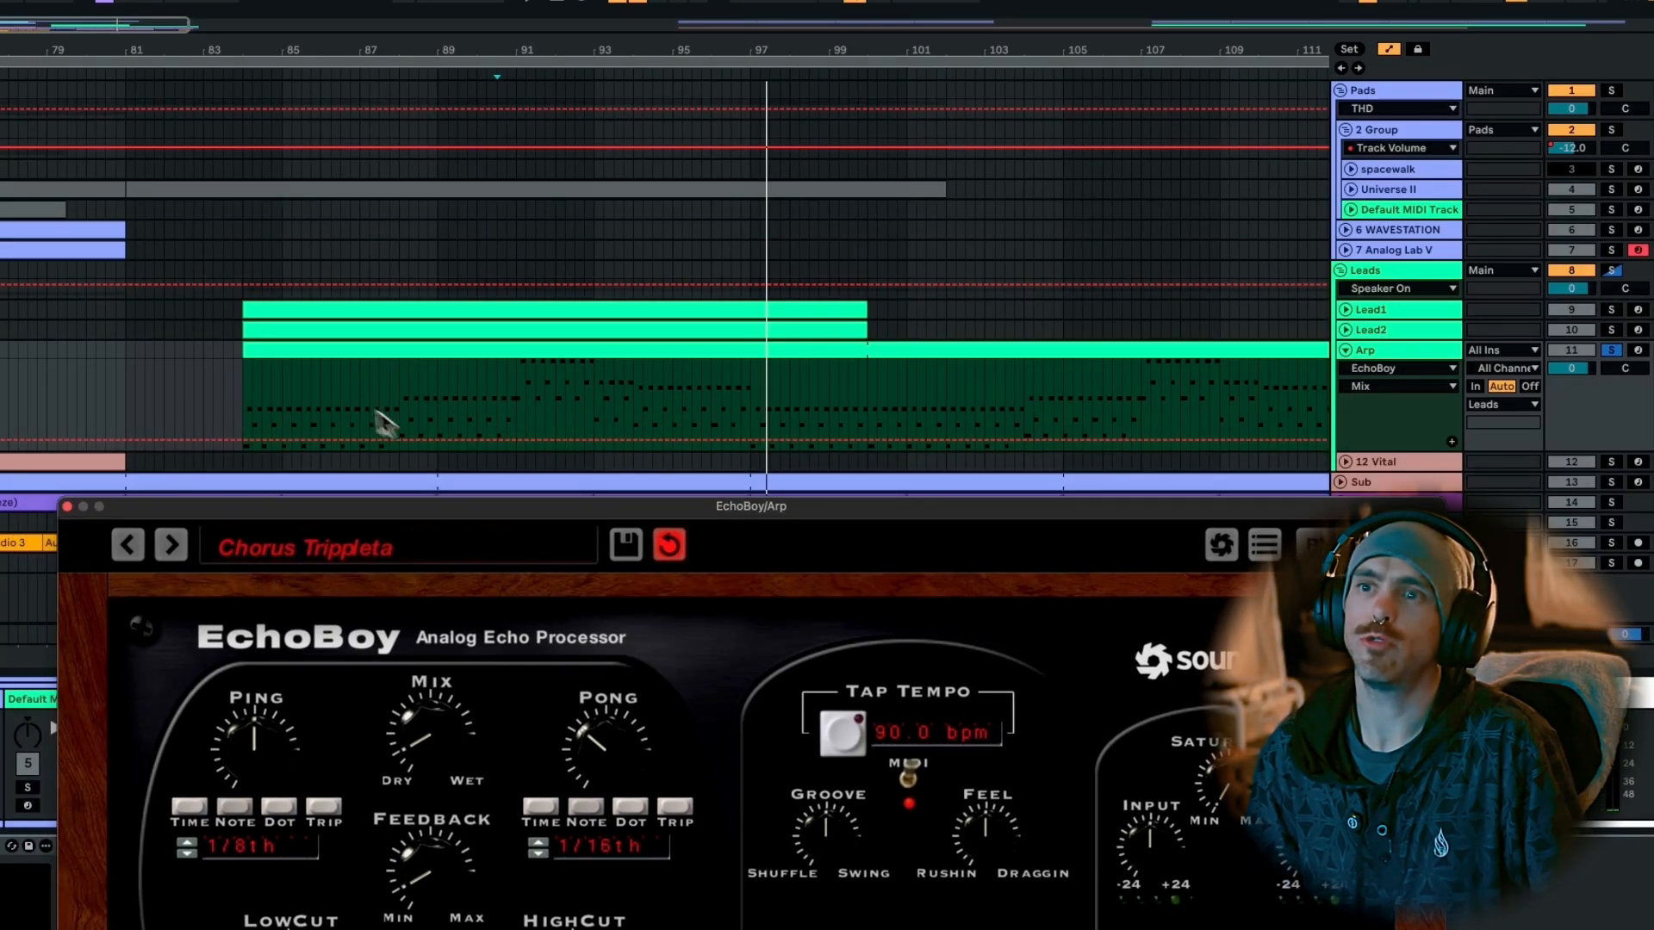
Play from the start of the Arp clip and draw two short peaks in the EchoBoy Mix automation, settling at 22.4% after the second.
left_click(245, 396)
key("space")
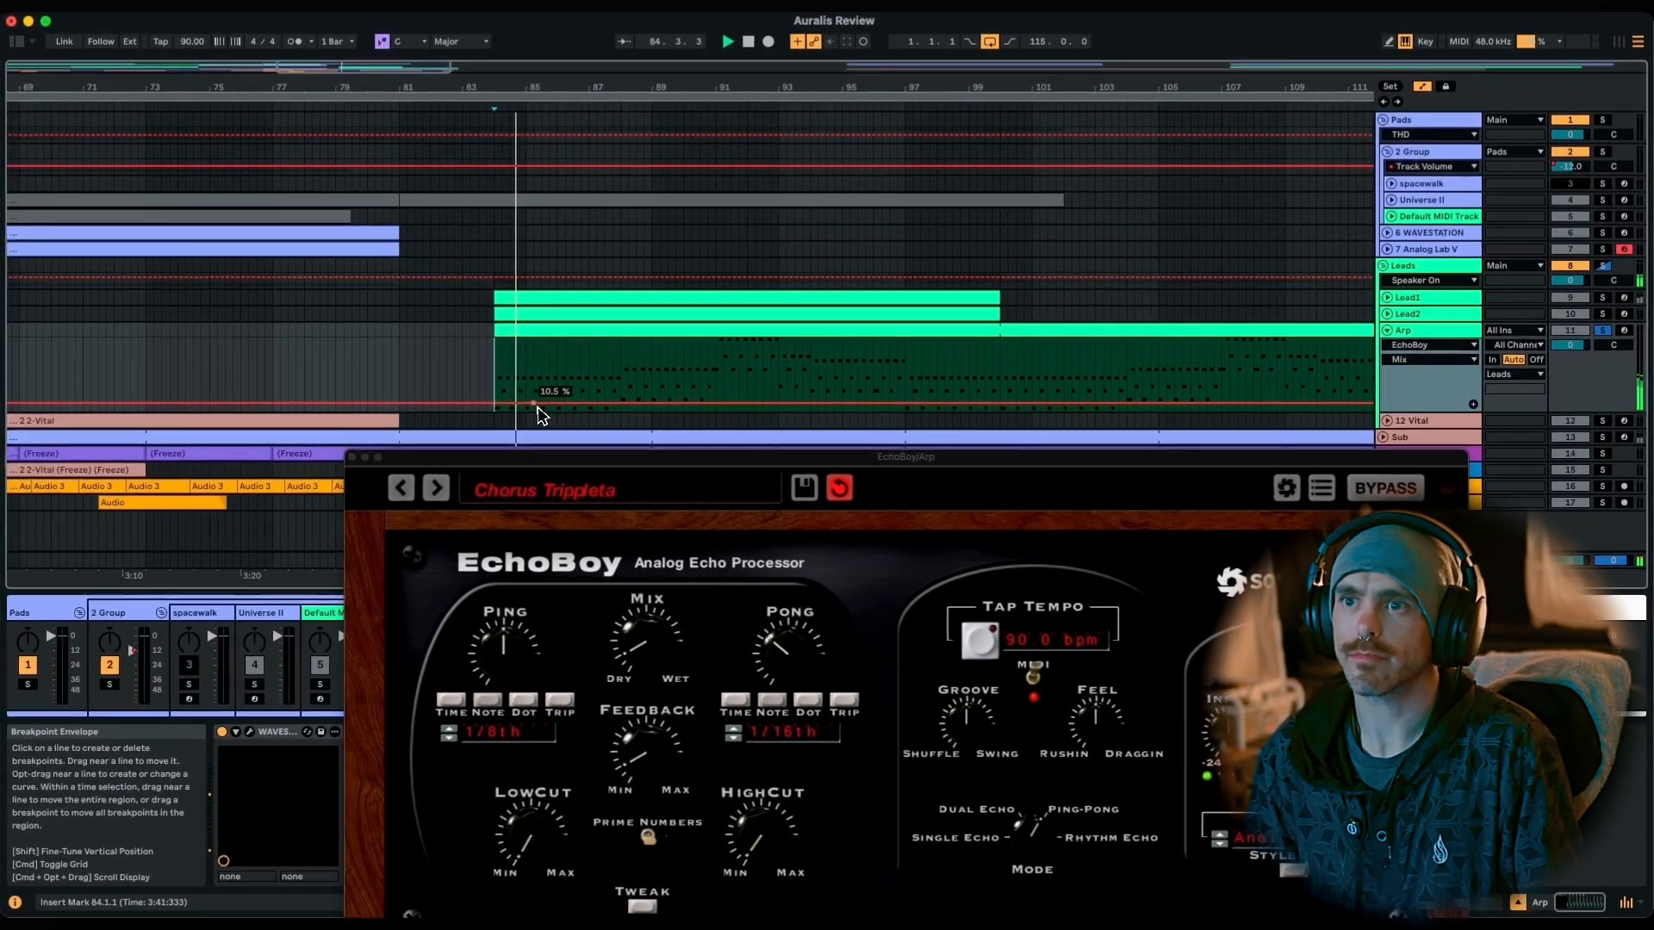
left_click(464, 415)
left_click_drag(473, 415, 456, 495)
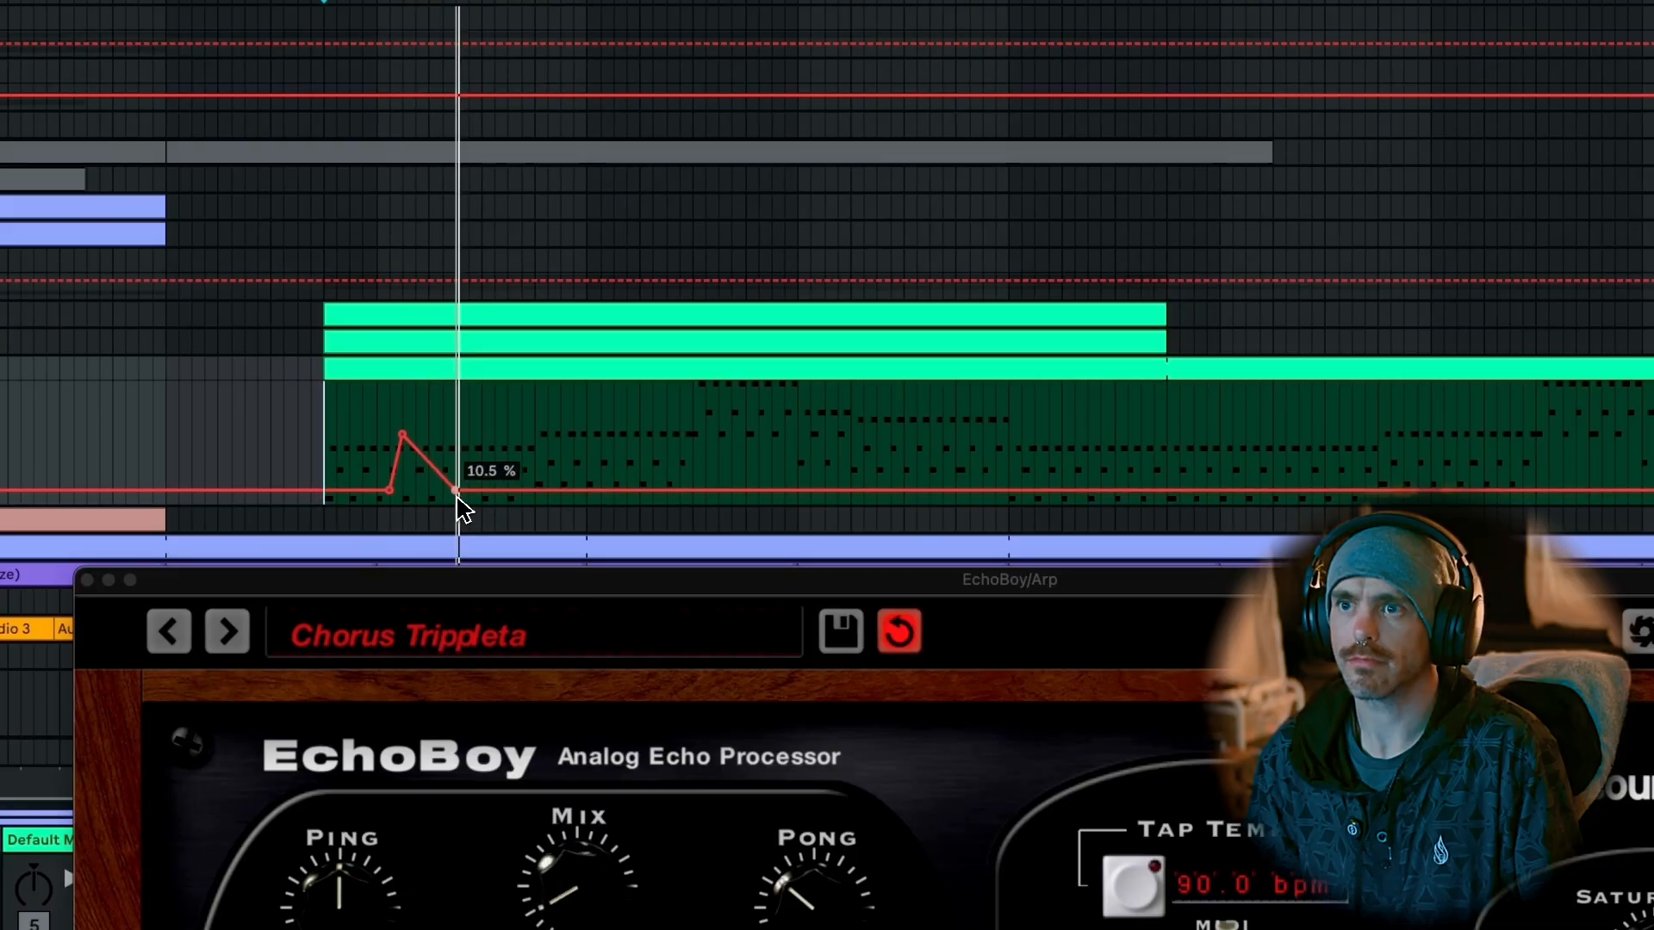
left_click(508, 490)
left_click(535, 490)
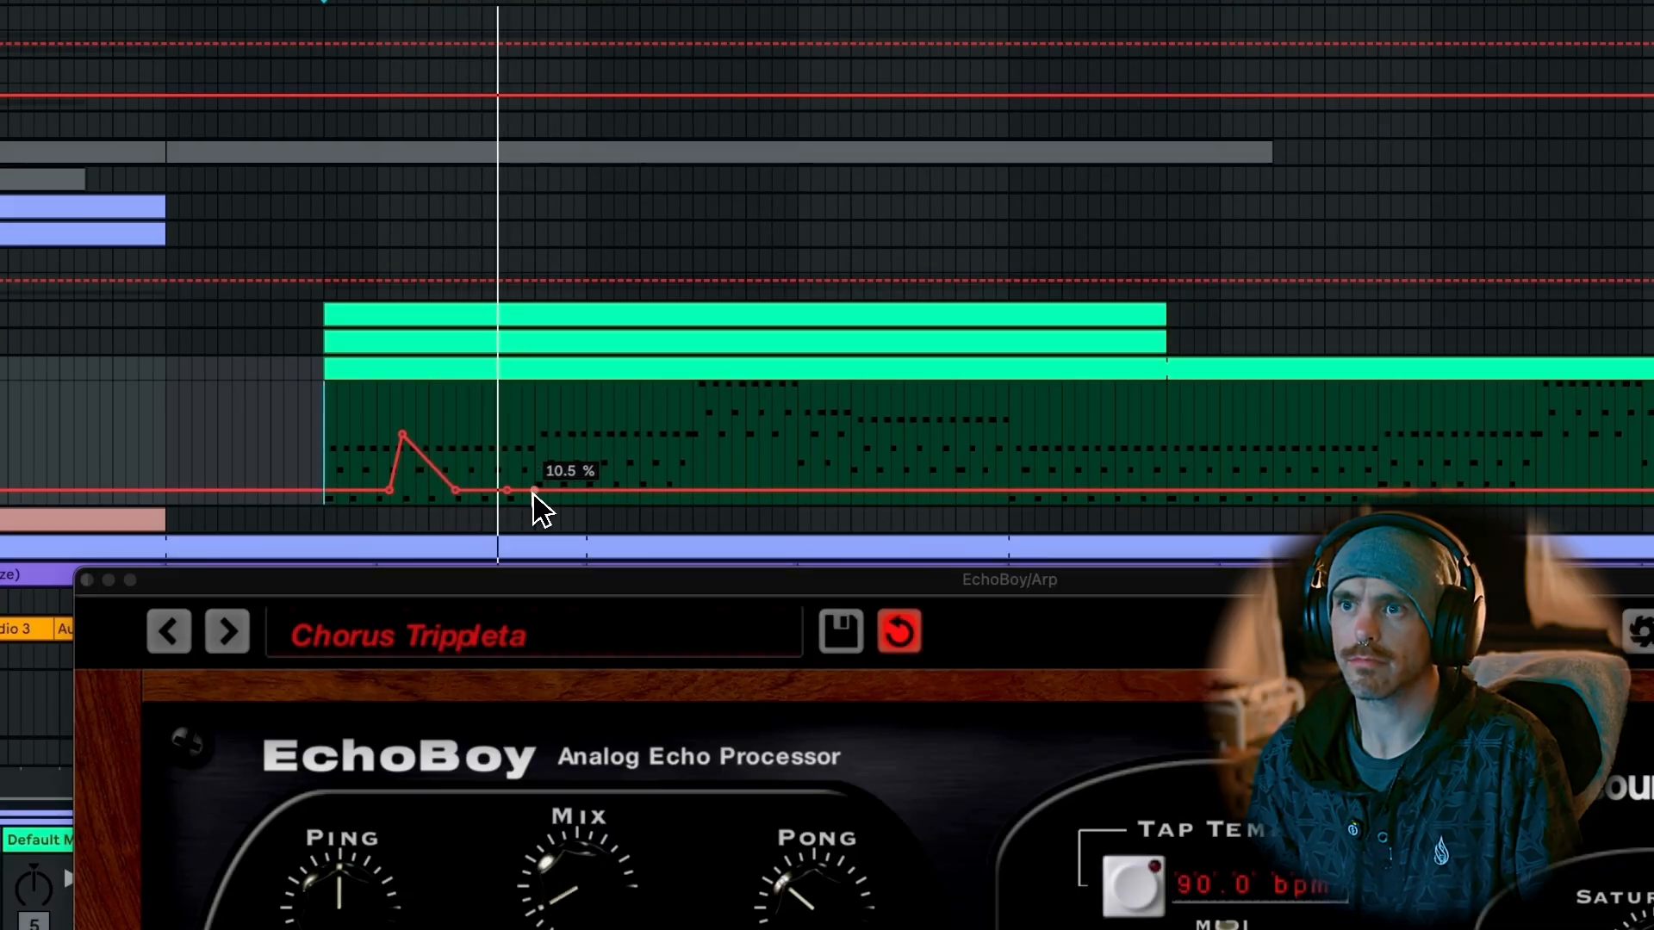
left_click(561, 490)
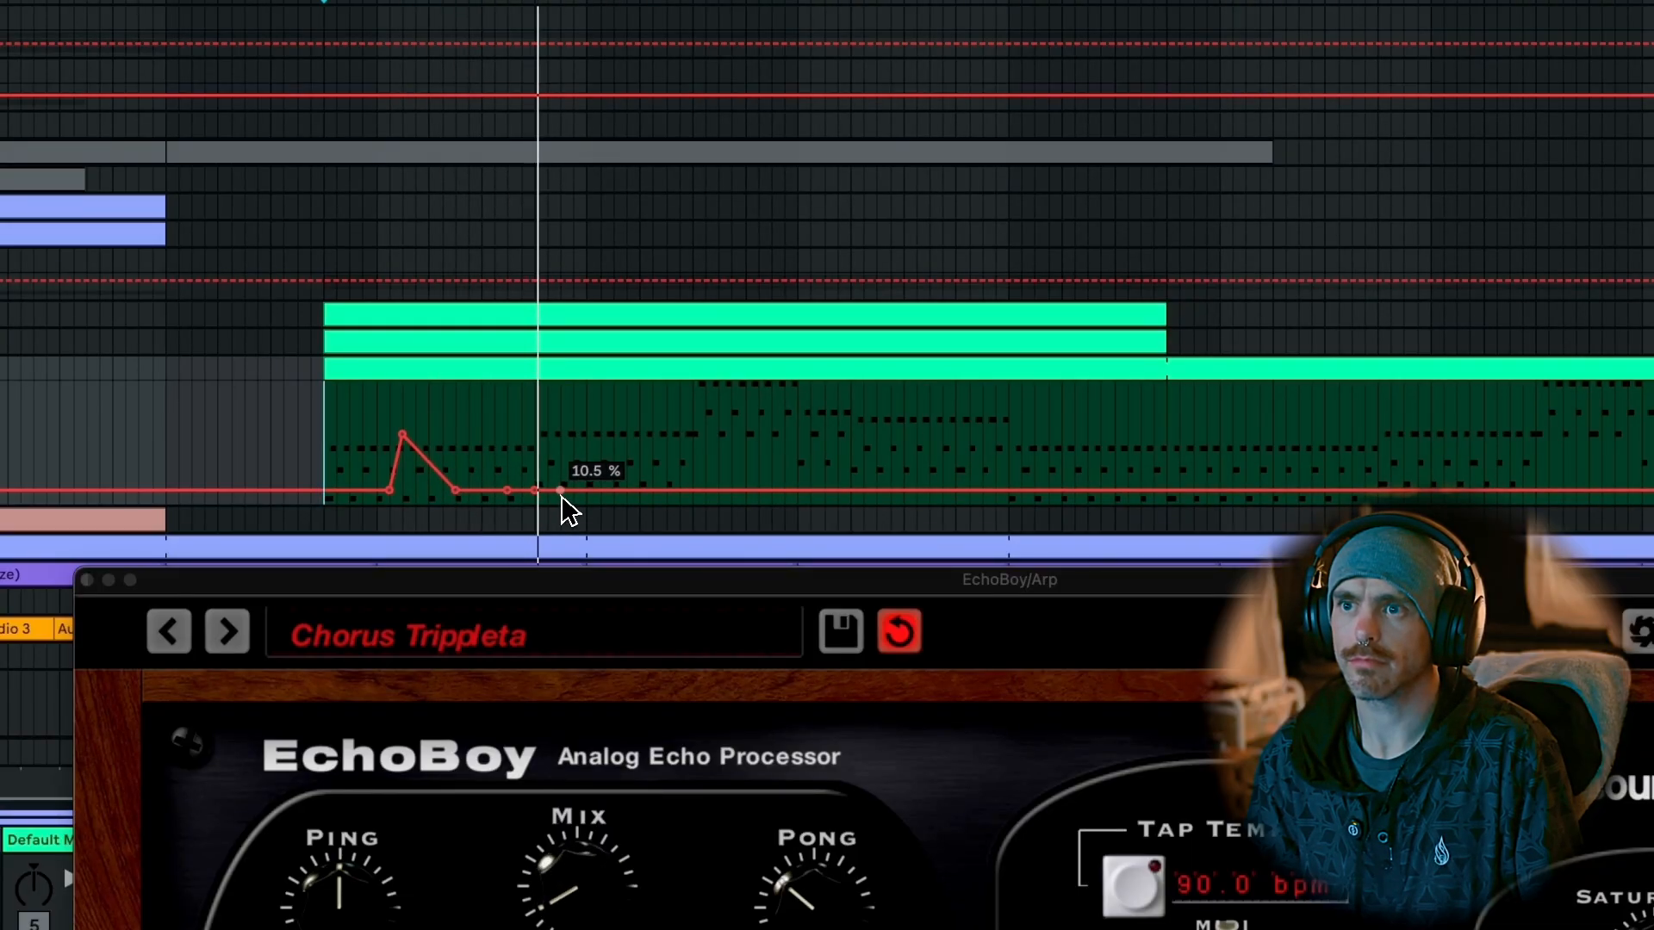
left_click_drag(562, 497, 574, 453)
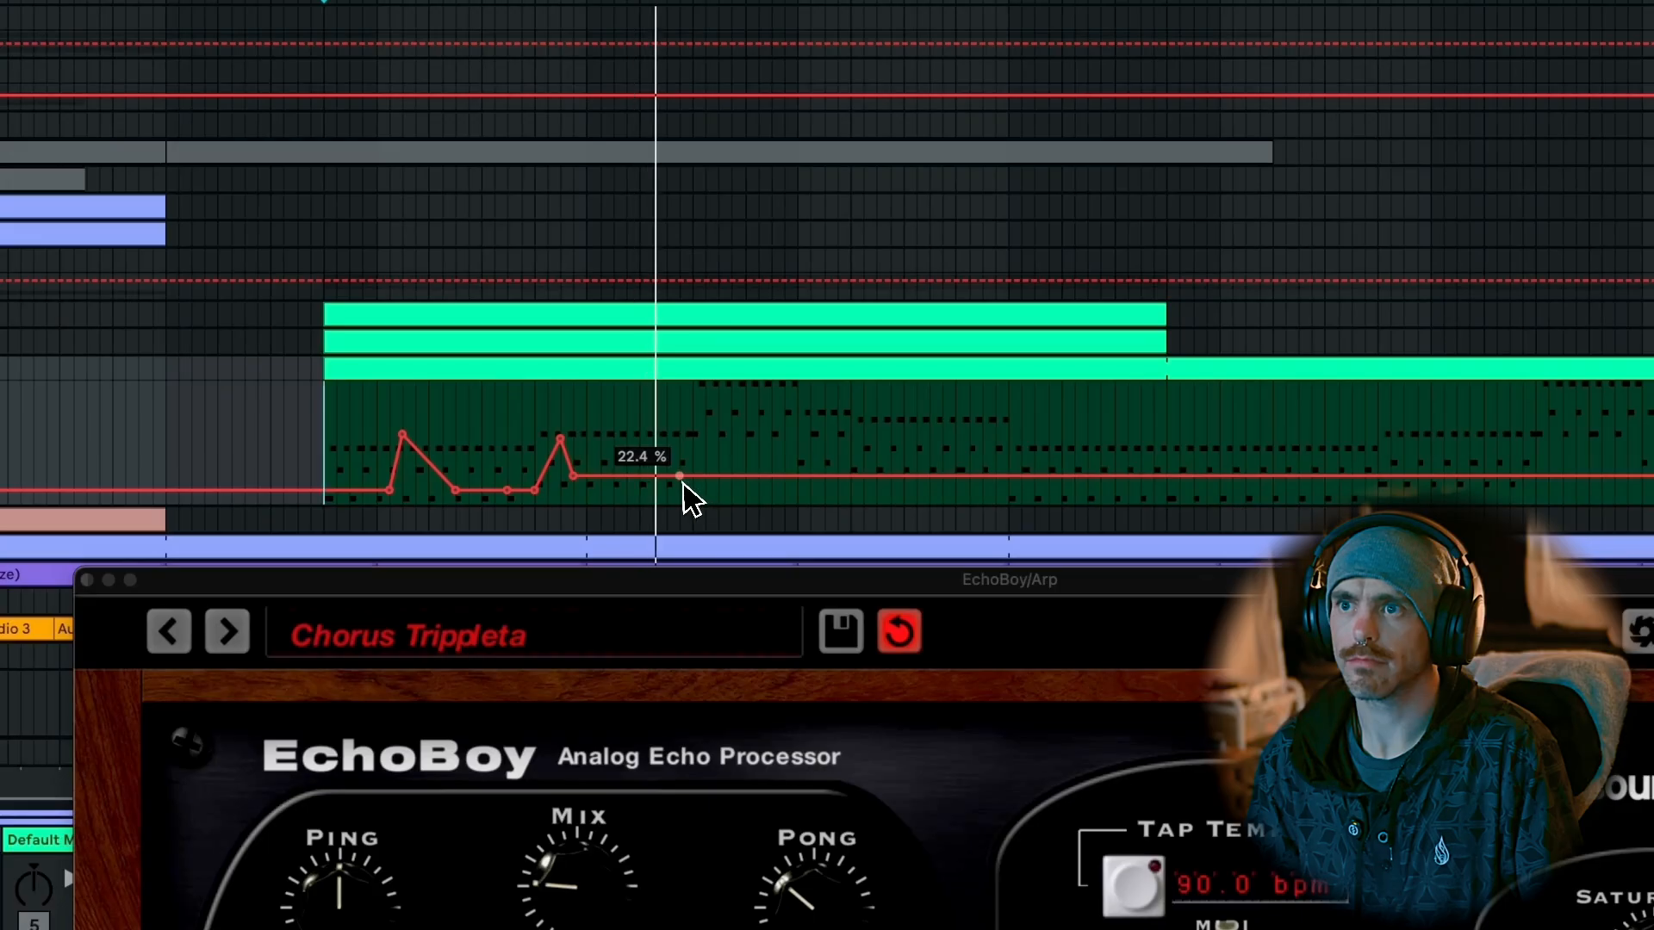
Shape a gradual rise in the EchoBoy Mix automation up to bar 97, followed by a sharp drop to 16.5%.
left_click_drag(699, 495, 696, 478)
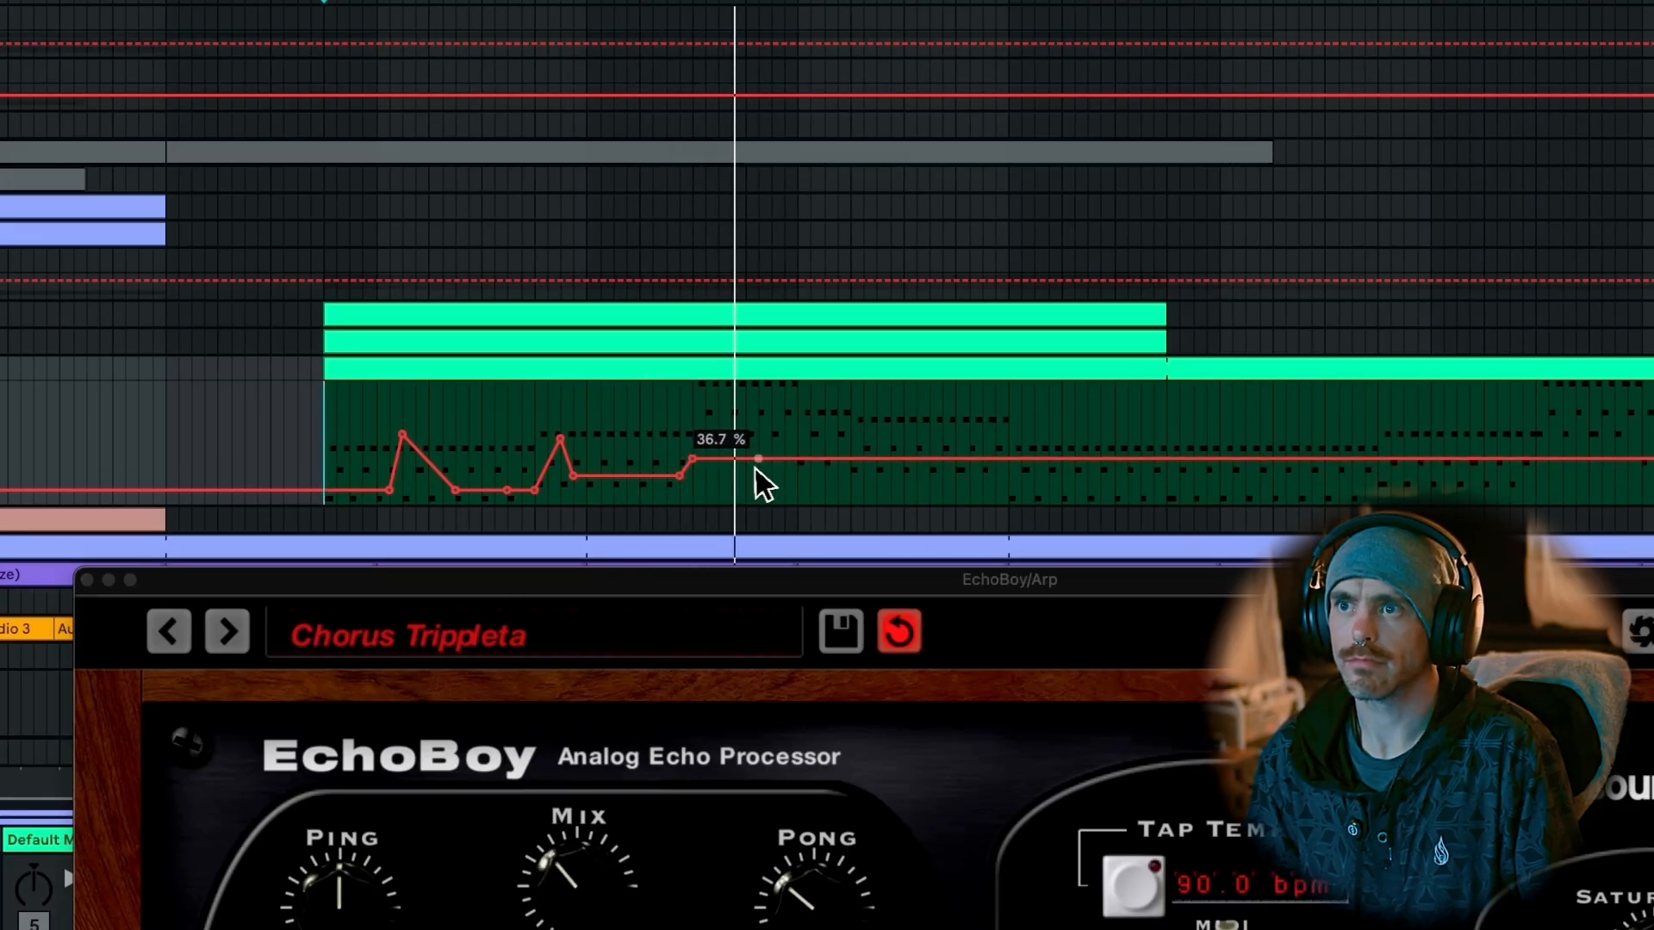
left_click_drag(725, 471, 994, 467)
left_click_drag(1006, 466, 1027, 463)
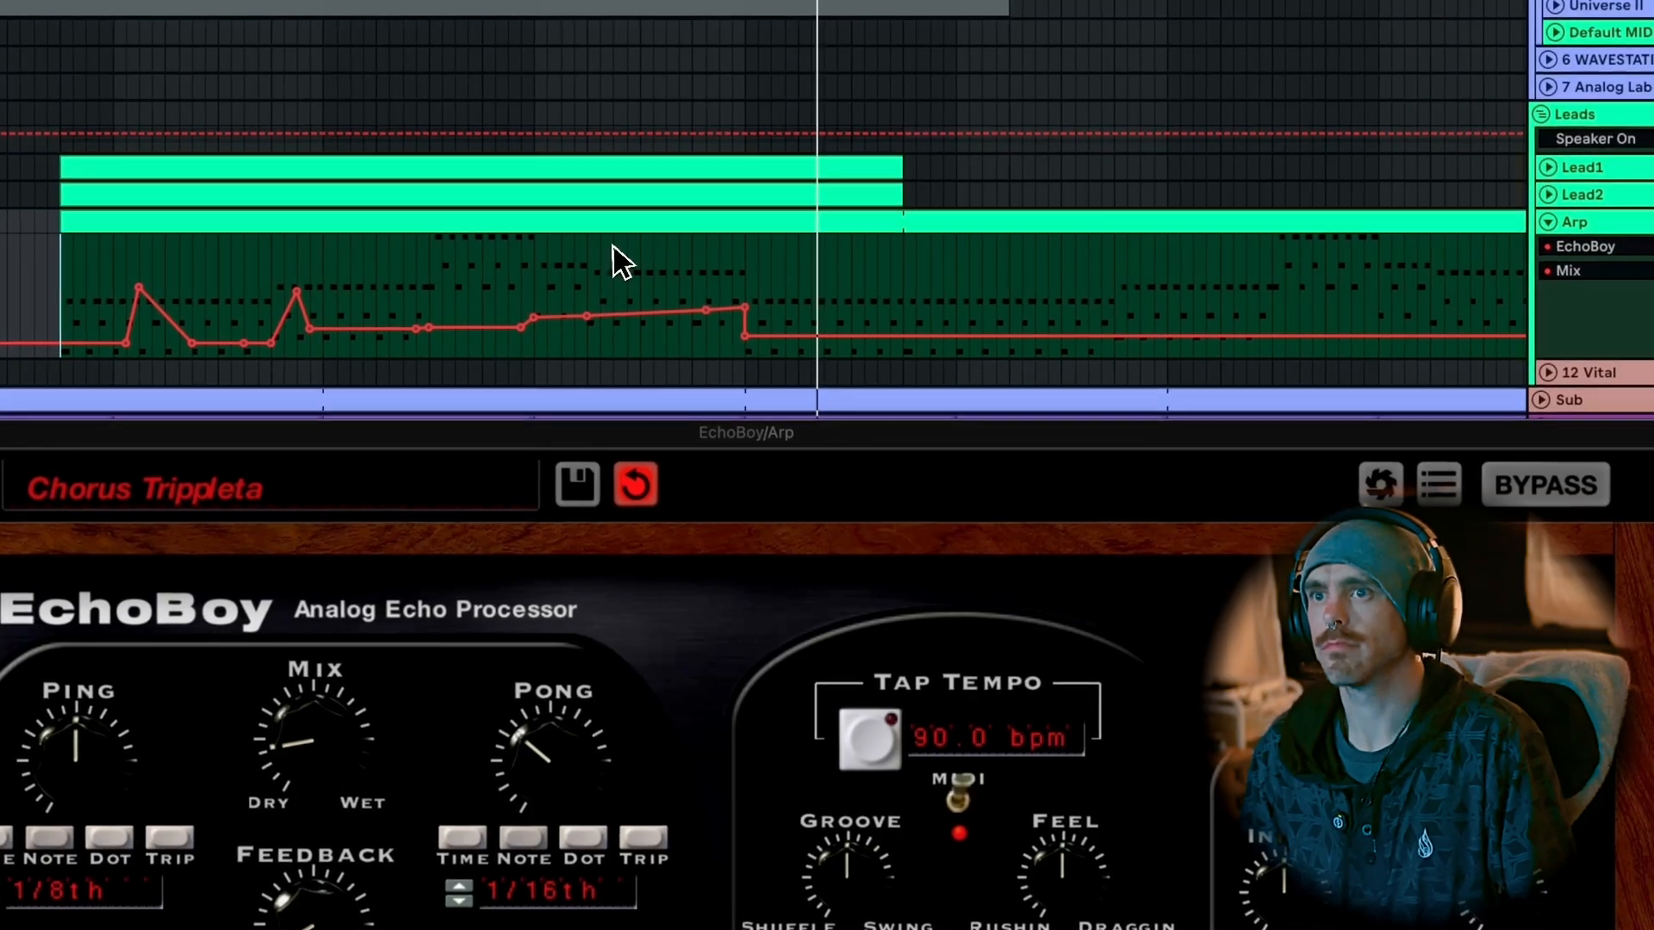
left_click_drag(586, 316, 711, 313)
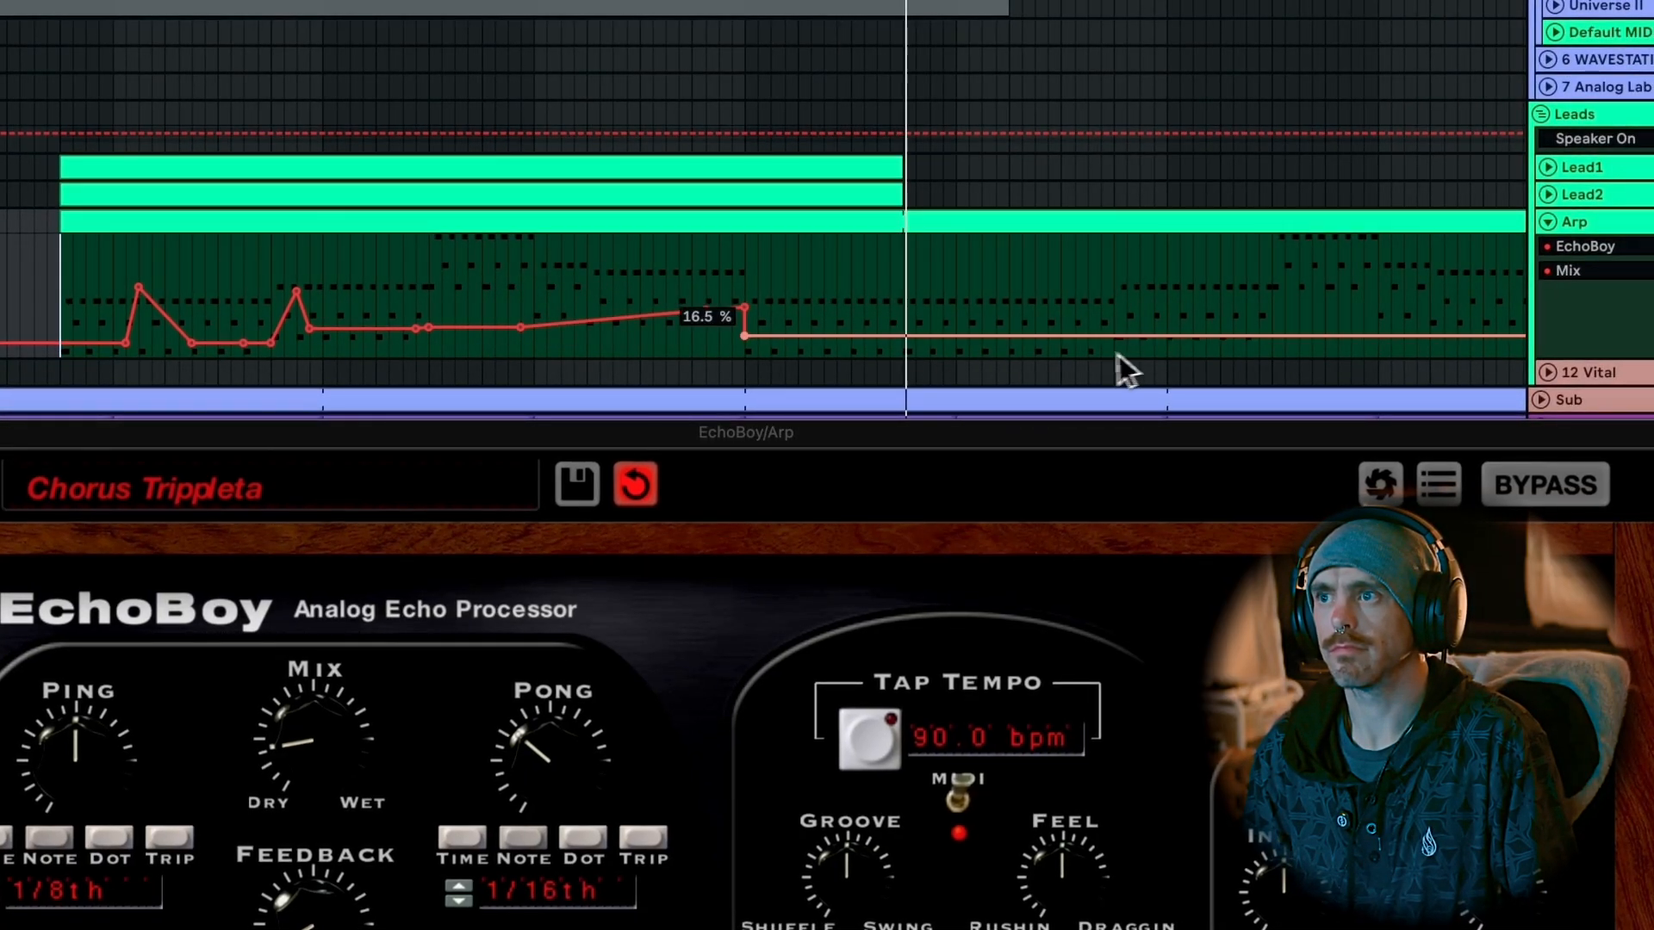
Continue the EchoBoy Mix automation from 16.5% up to 28.4%, with a rise to 91.5% at the end of the Arp clip.
left_click(1034, 335)
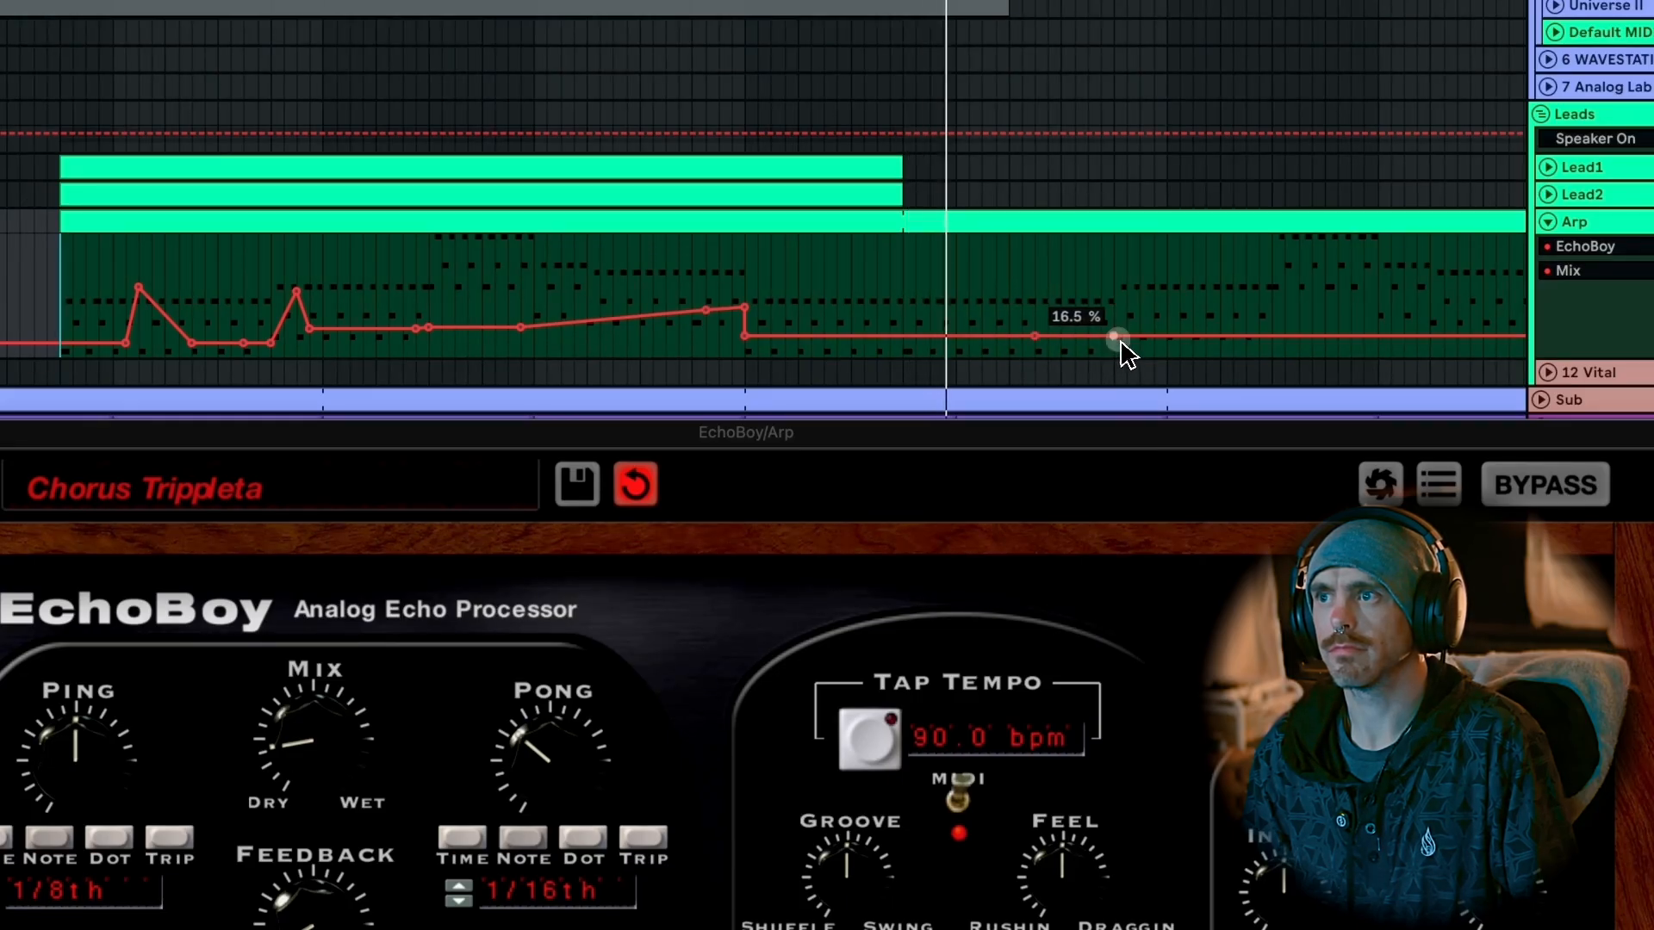
left_click_drag(1117, 339, 1118, 337)
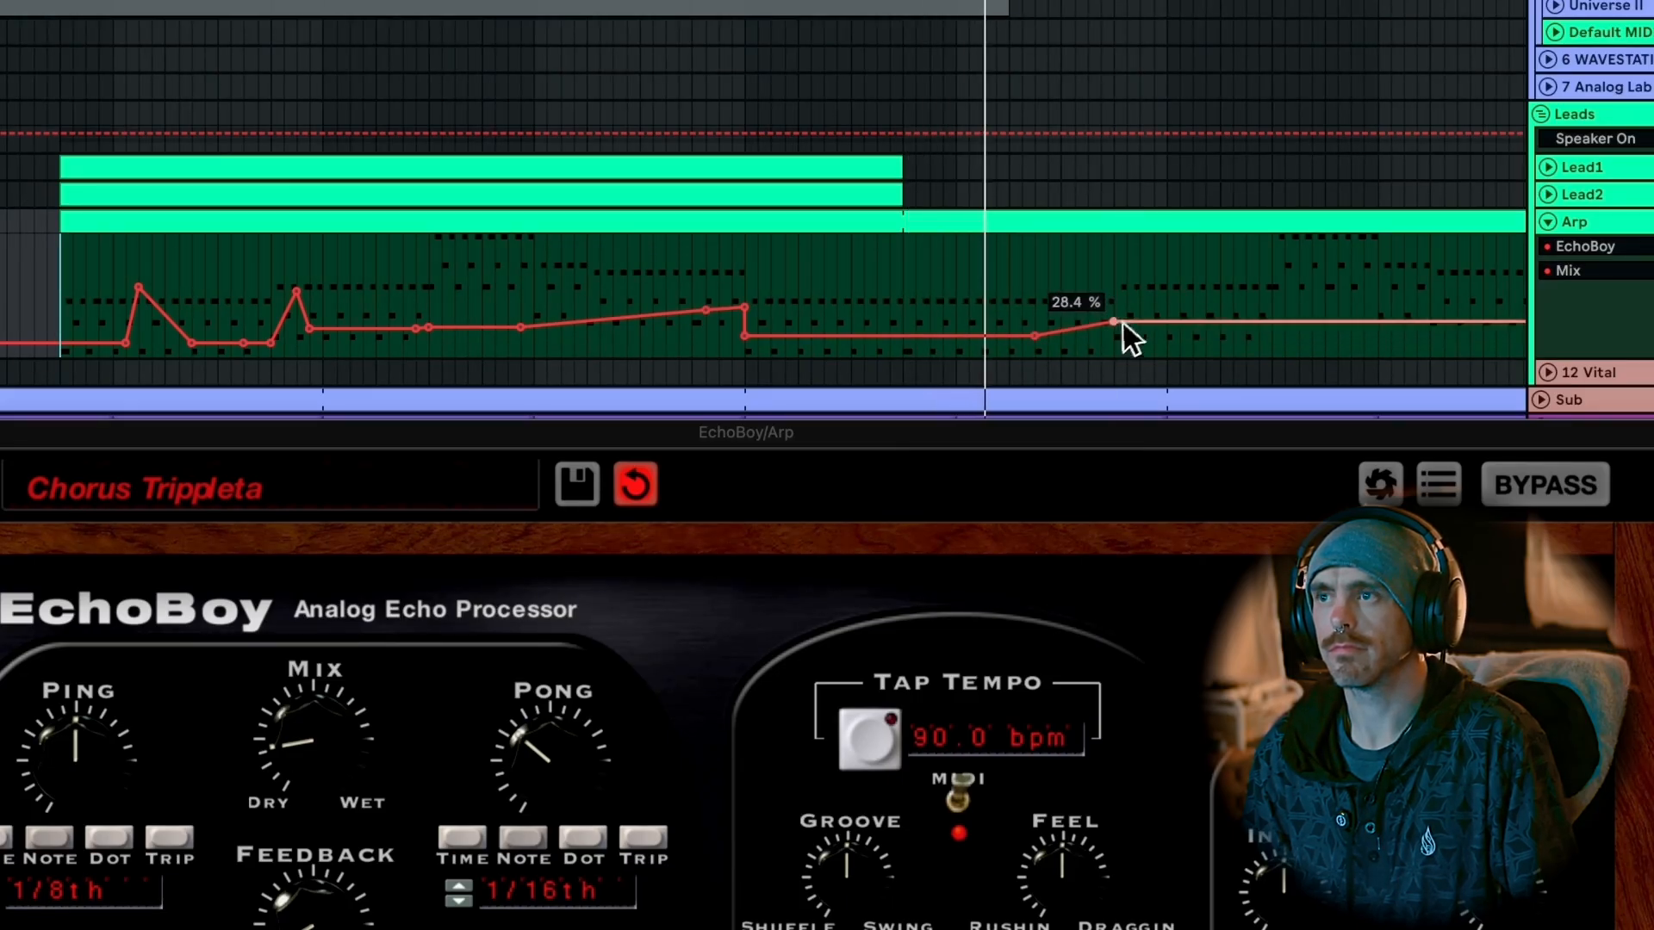
scroll(1189, 296, "right", 10)
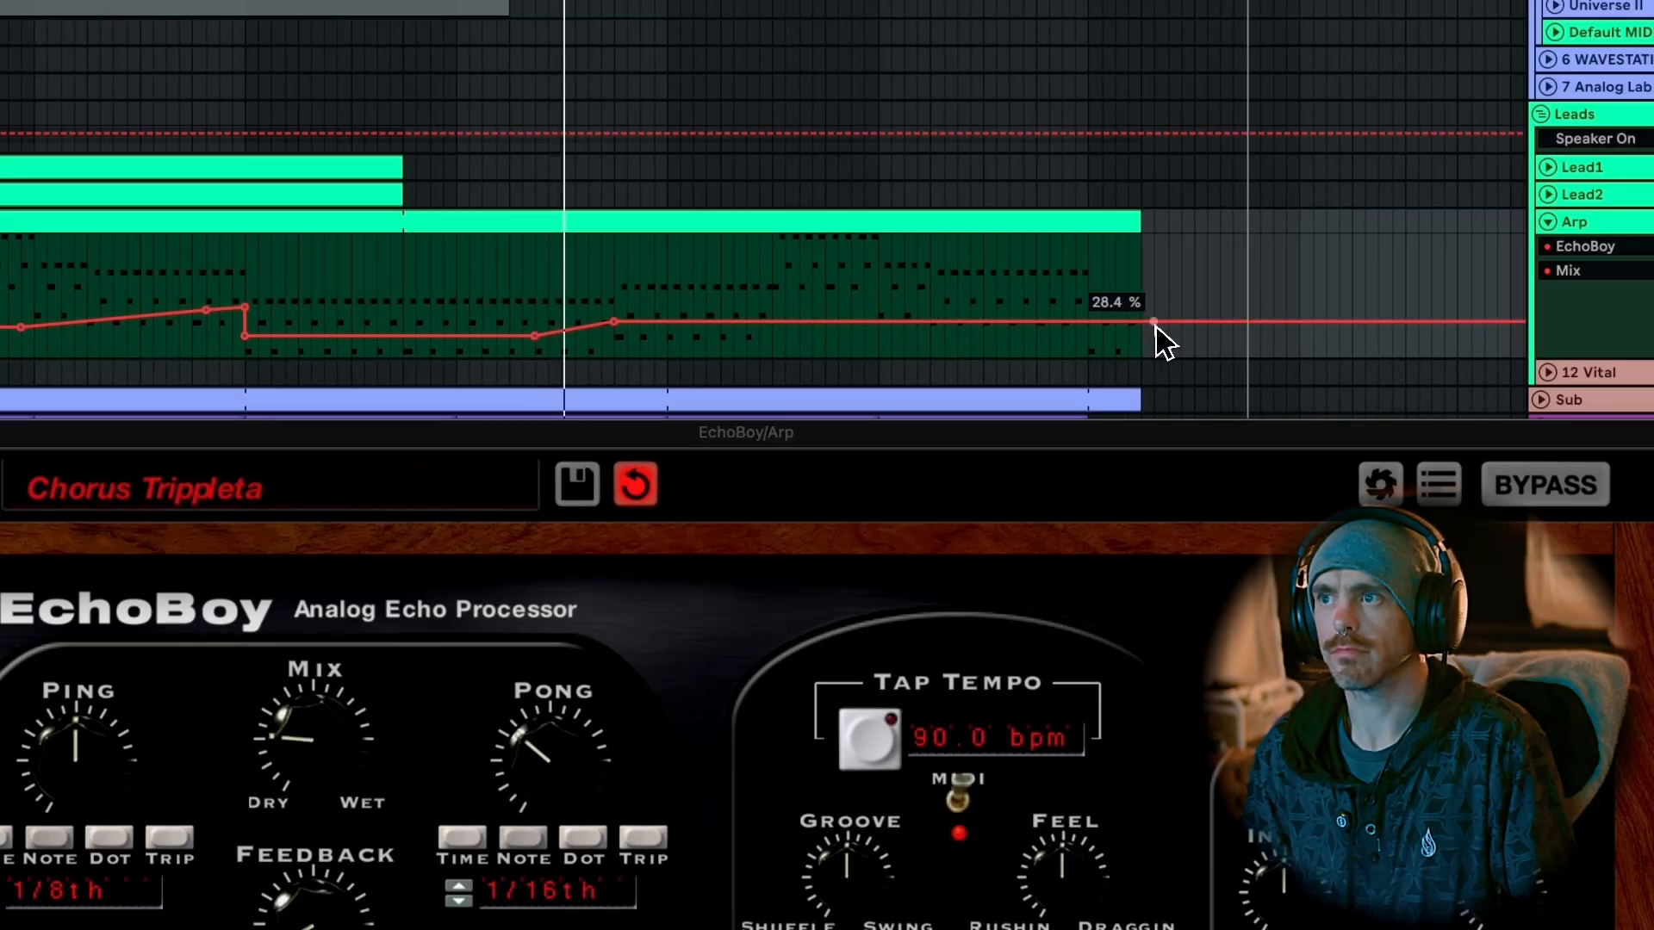
mouse_move(1148, 325)
left_mouse_down()
mouse_move(1148, 298)
mouse_move(1149, 322)
left_mouse_up()
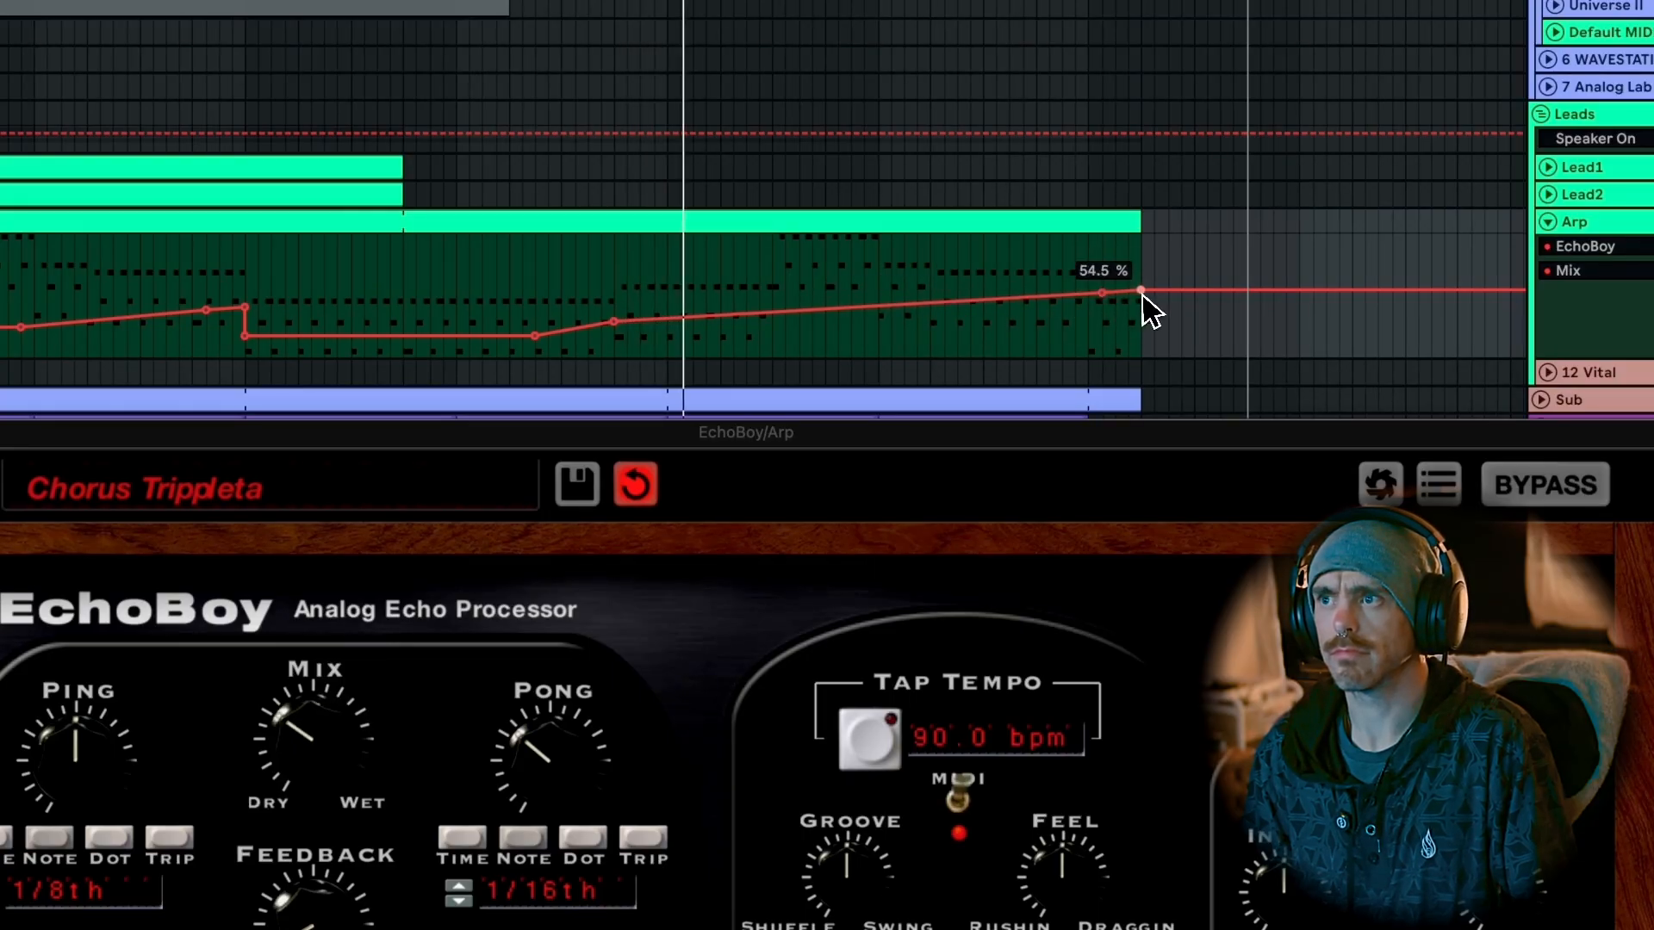
left_click_drag(1142, 291, 1142, 270)
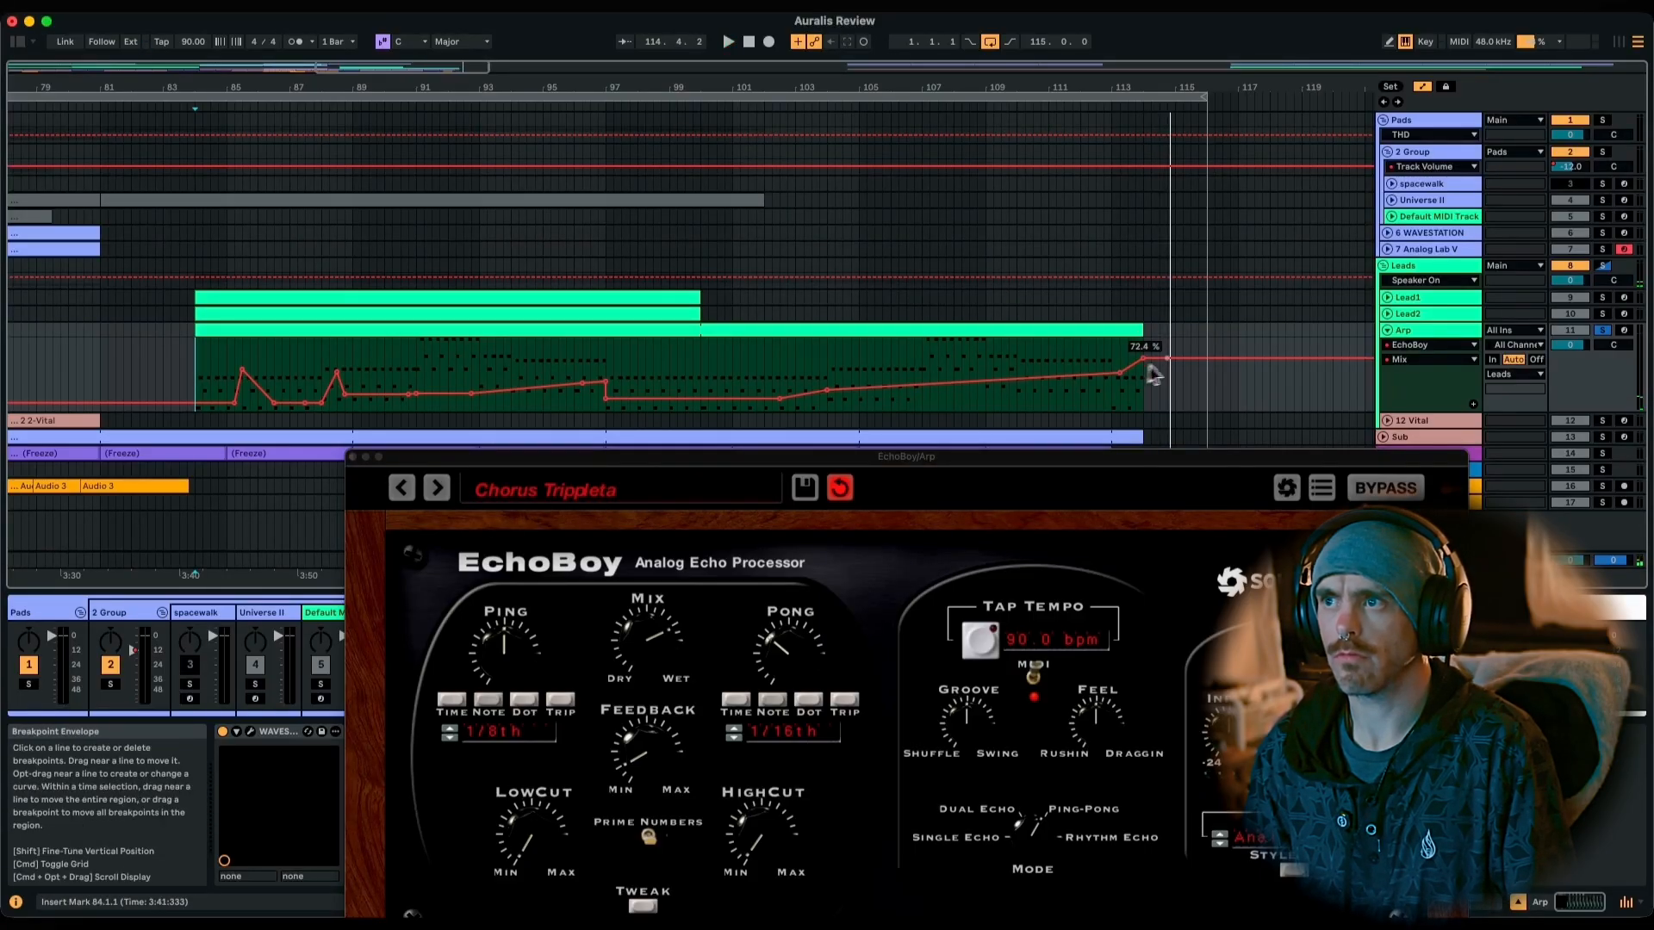
left_click_drag(1171, 372, 1171, 359)
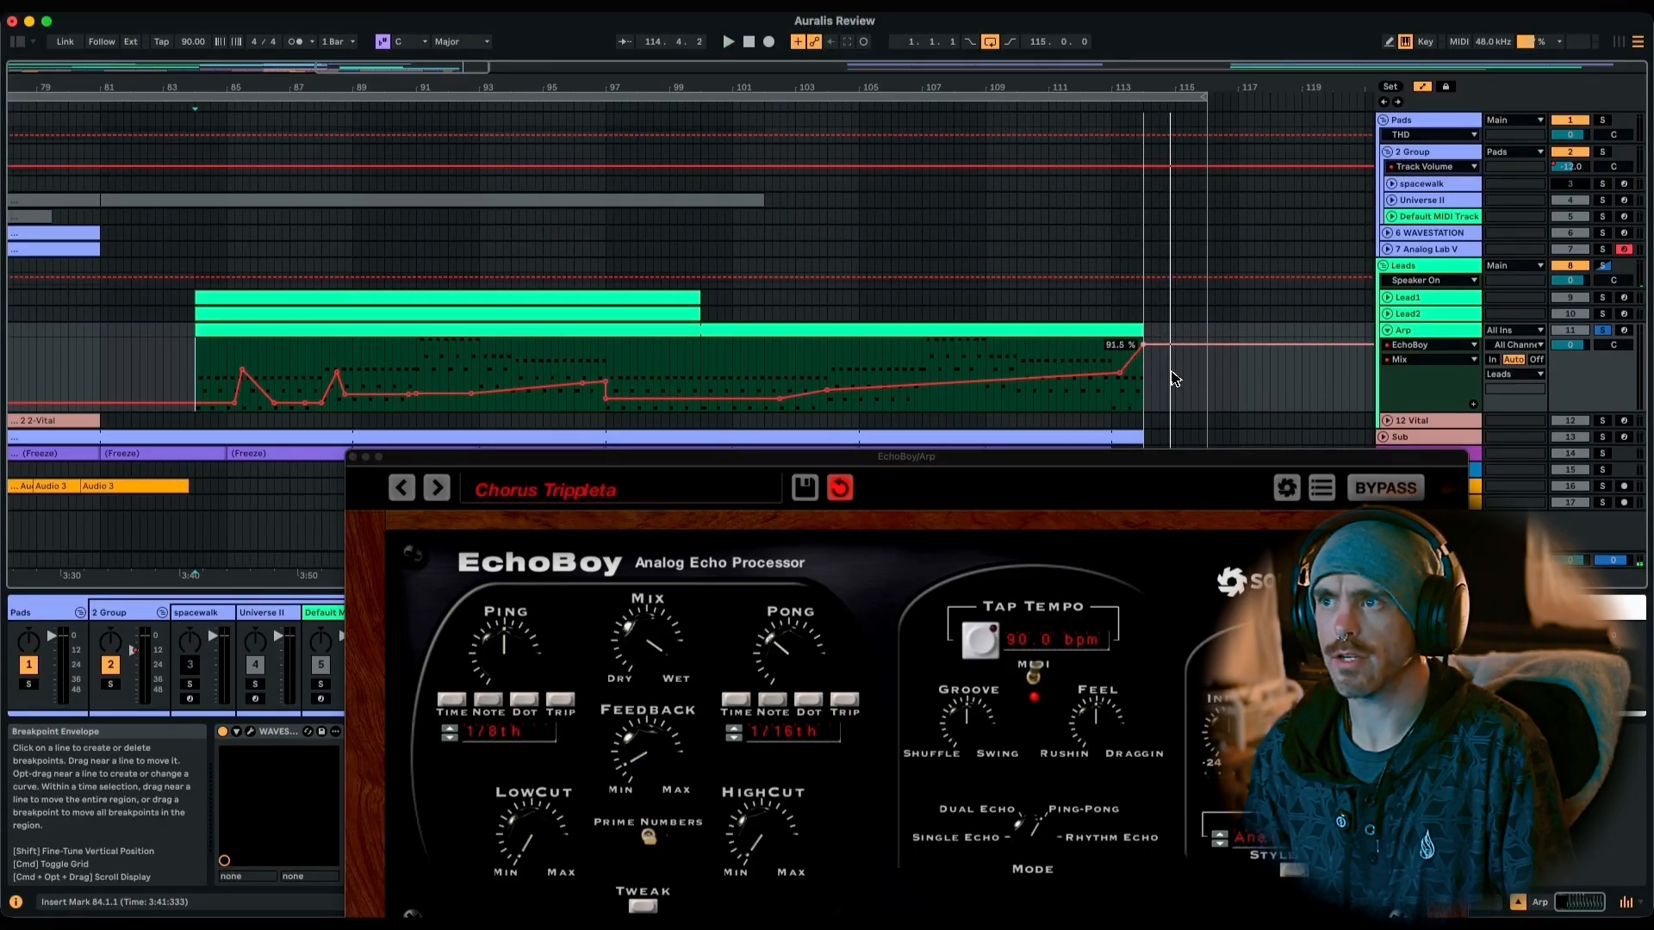
Play the last bar of the Arp clip to hear the automated echo tail, and close the EchoBoy window.
left_click(1115, 359)
key("space")
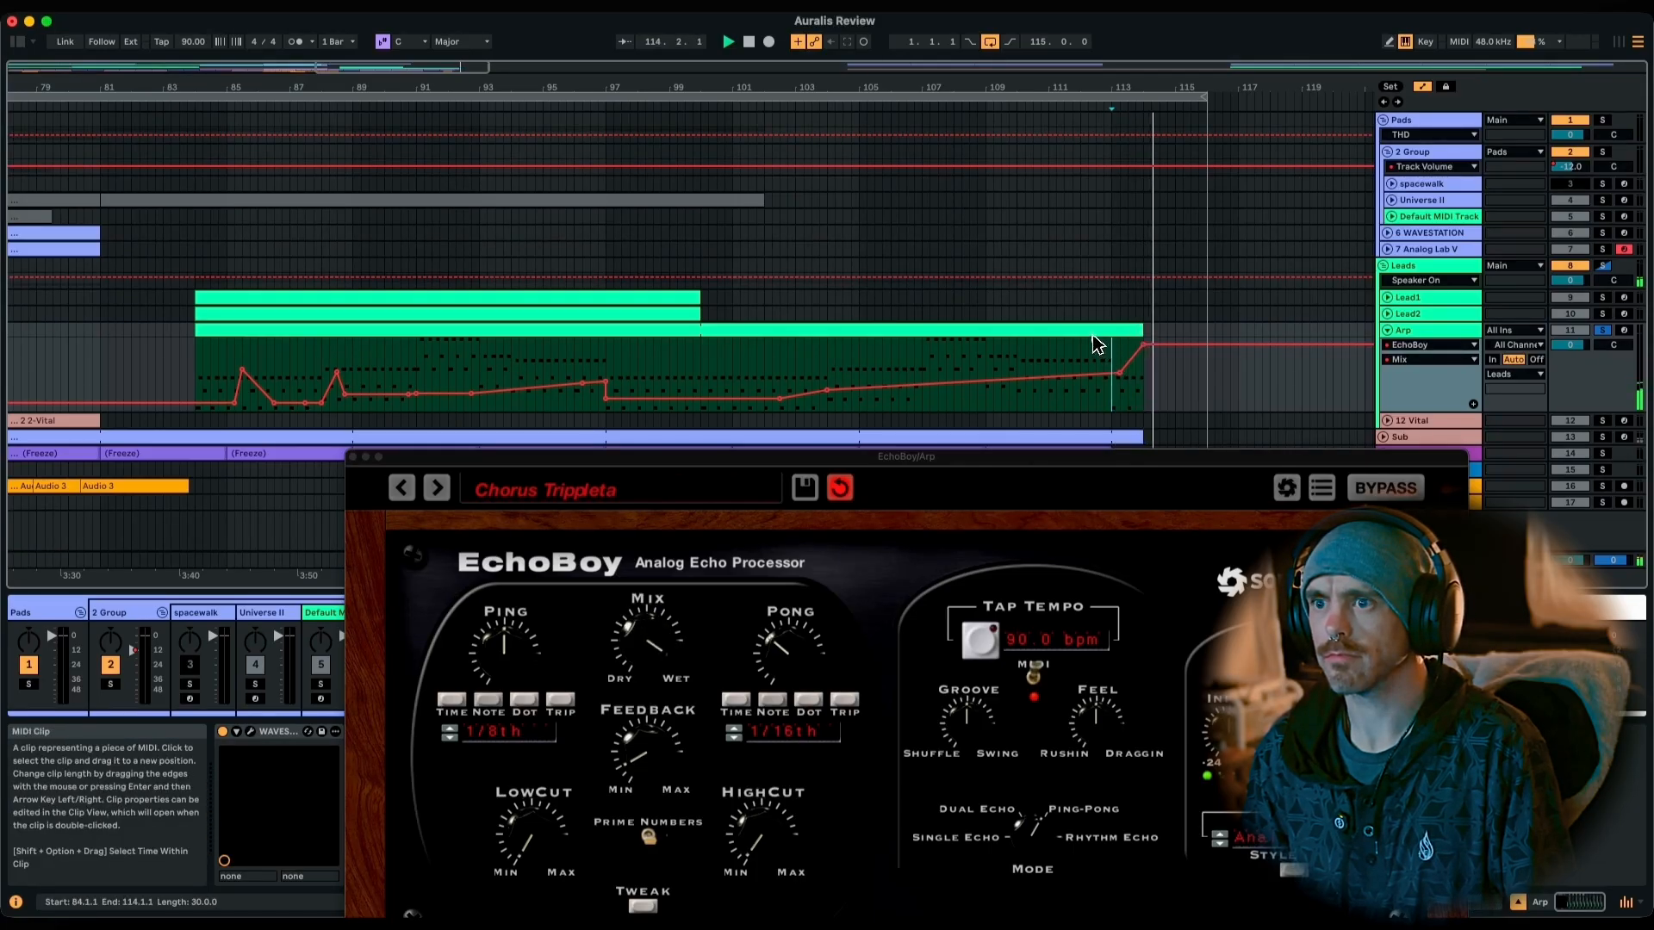
left_click(354, 458)
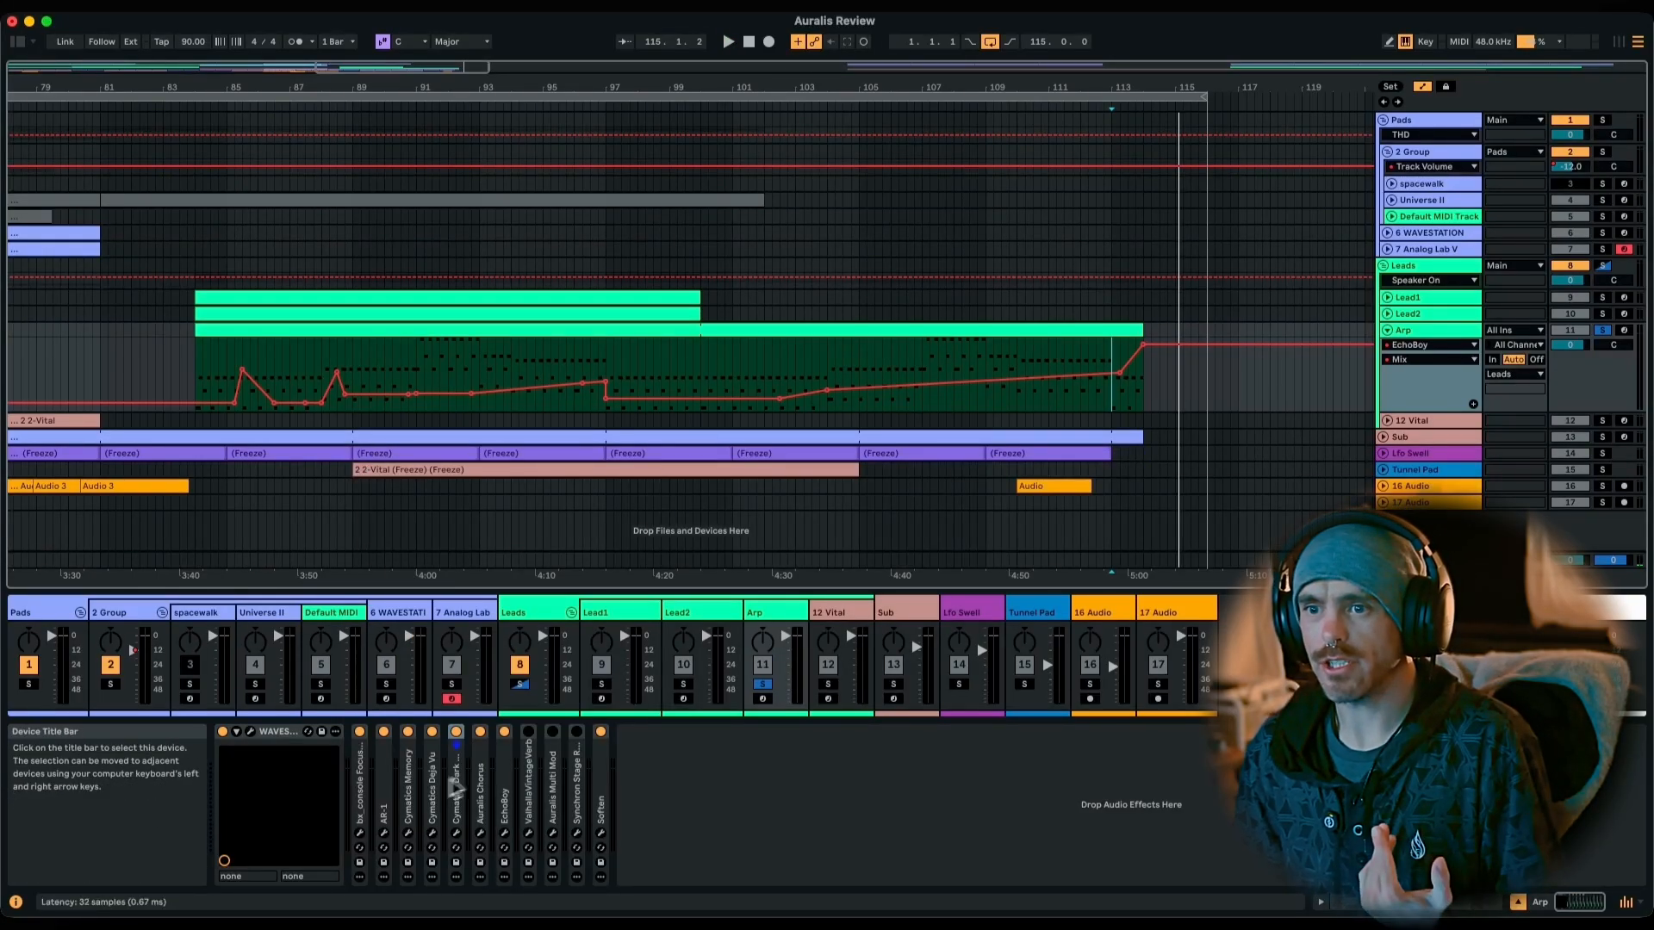
Activate ValhallaVintageVerb on the Arp, audition its Cathedral reverb over the clip's ending, and compare the sound with the effect toggled.
left_click(528, 833)
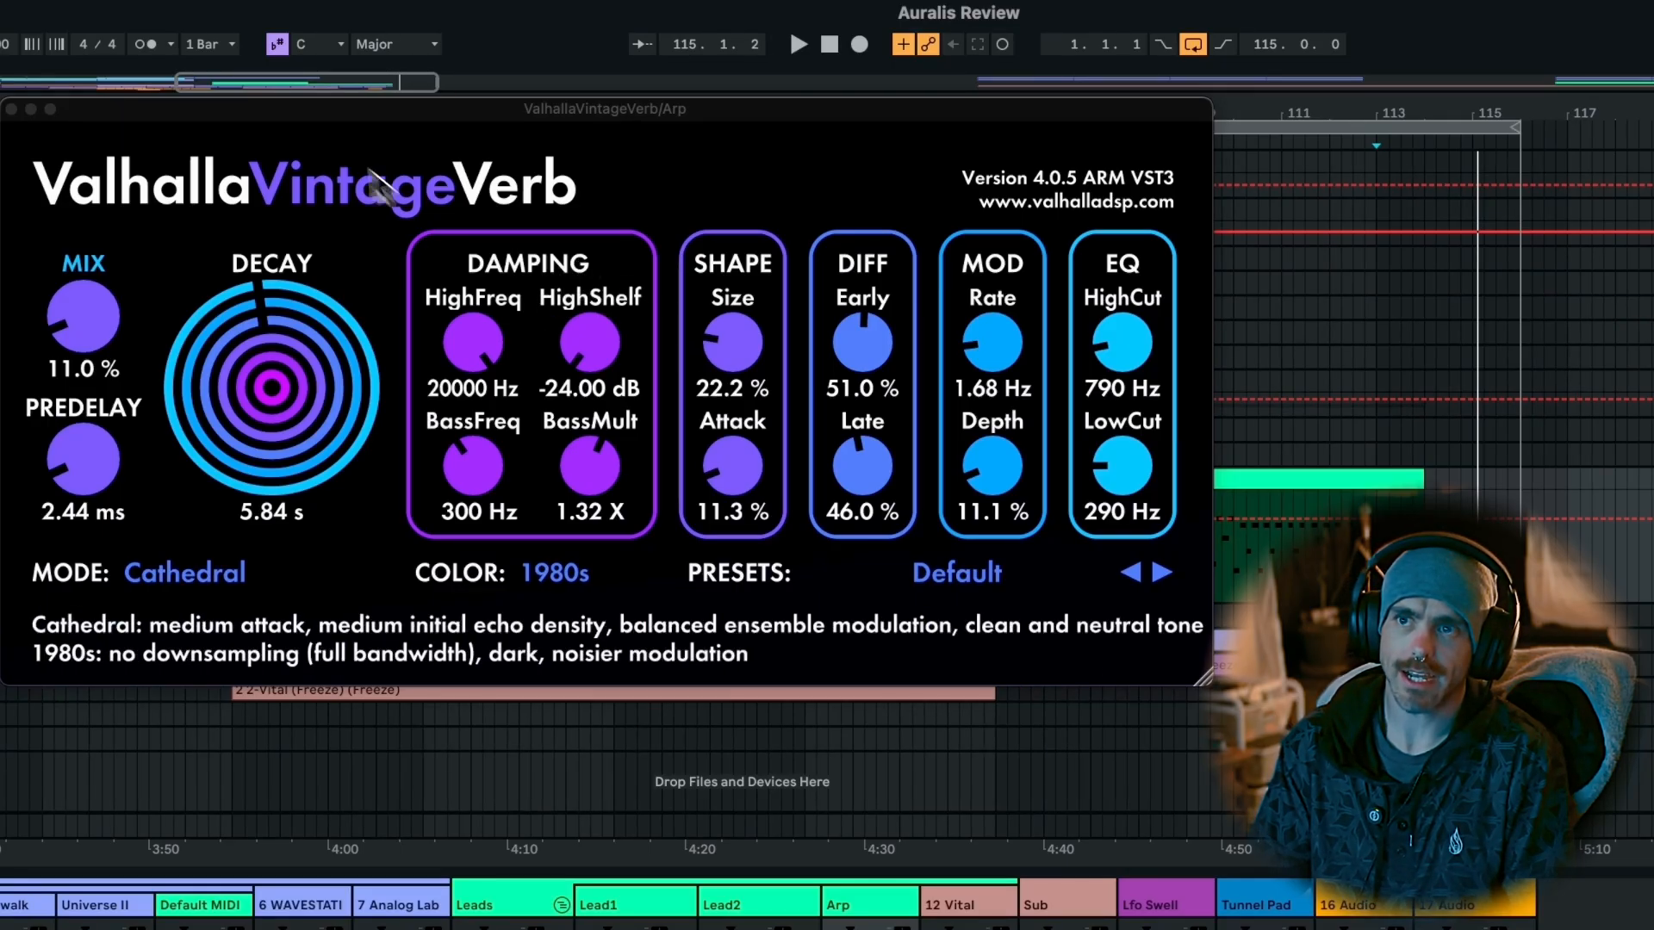
left_click_drag(287, 102, 566, 450)
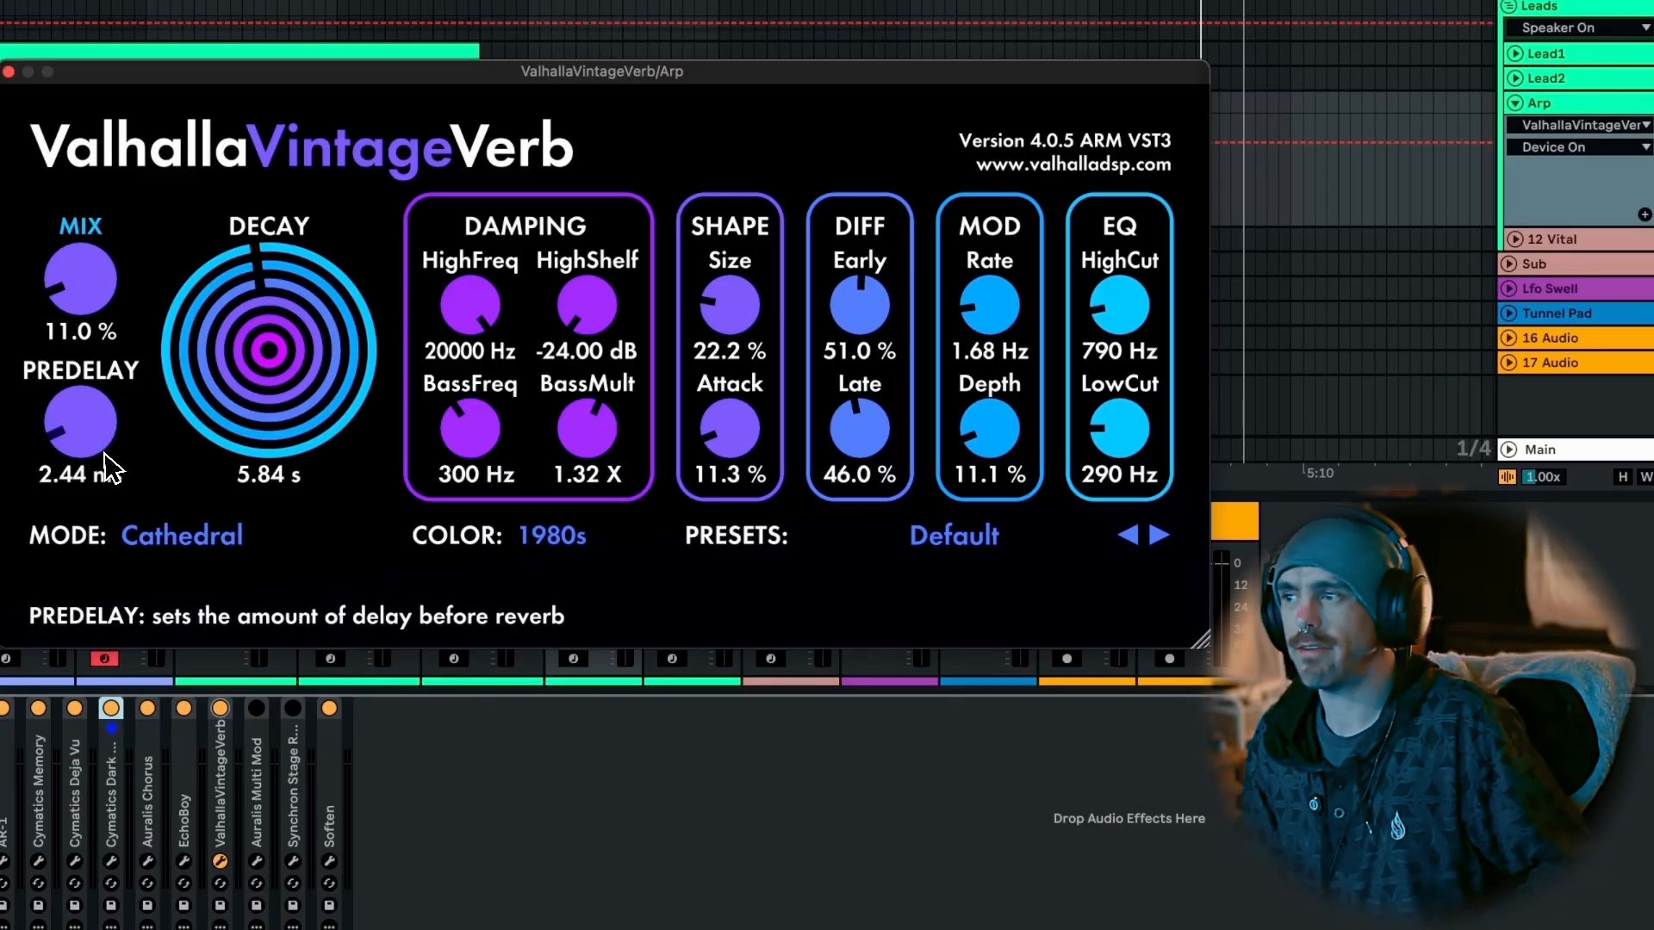
key("space")
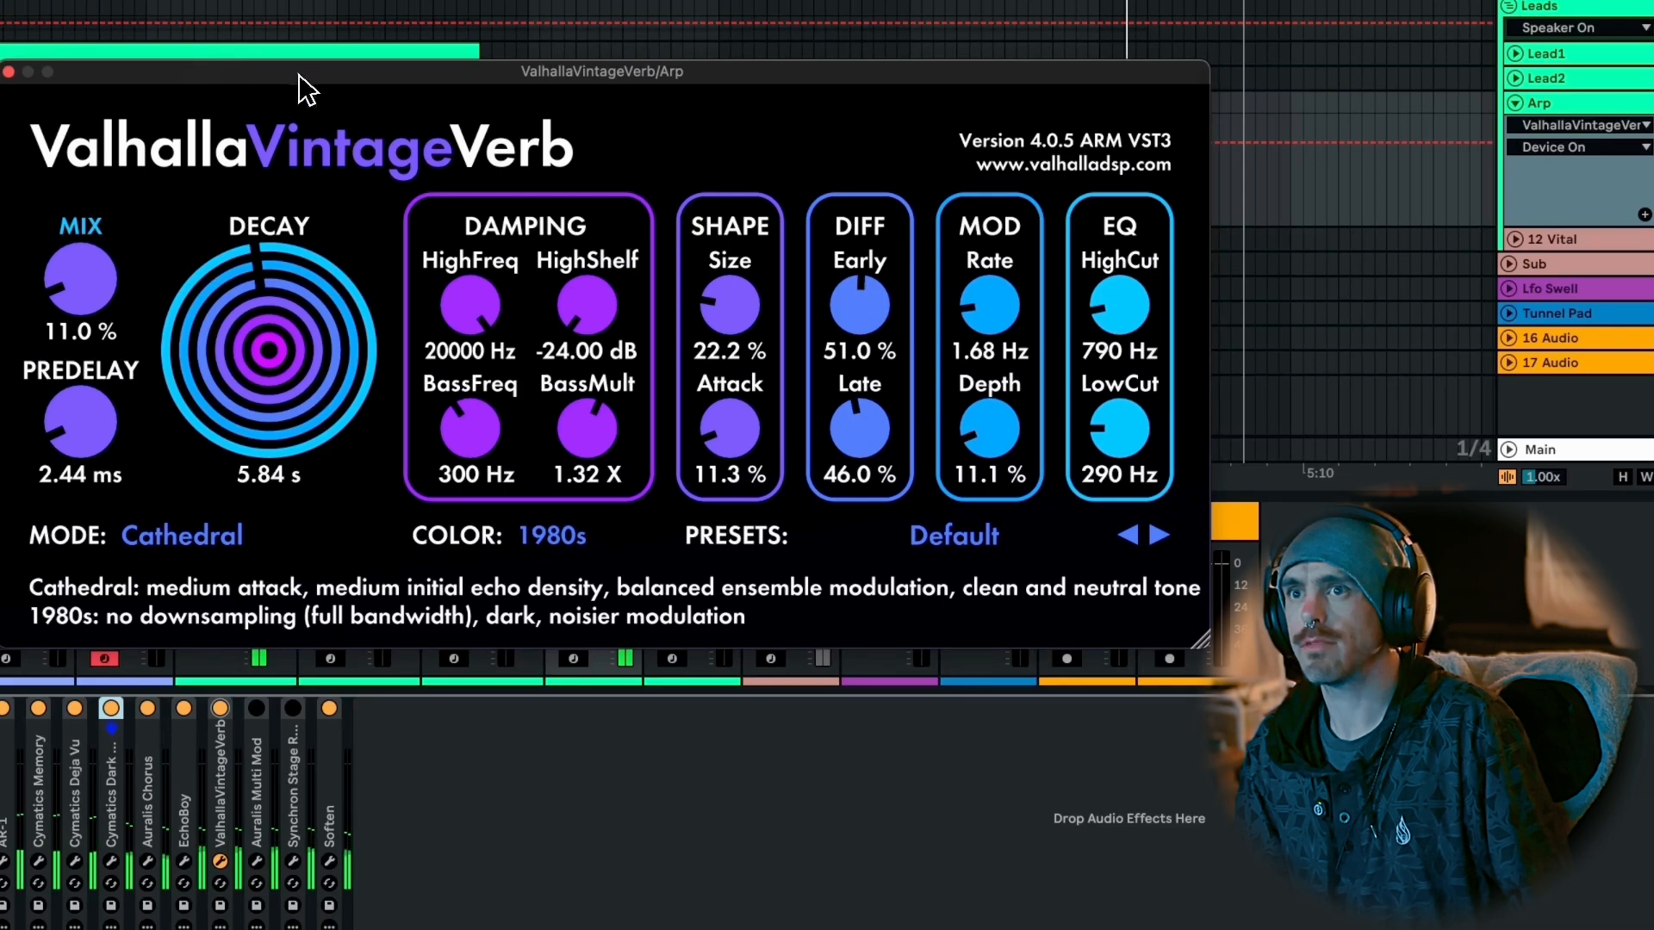
left_click_drag(299, 86, 625, 276)
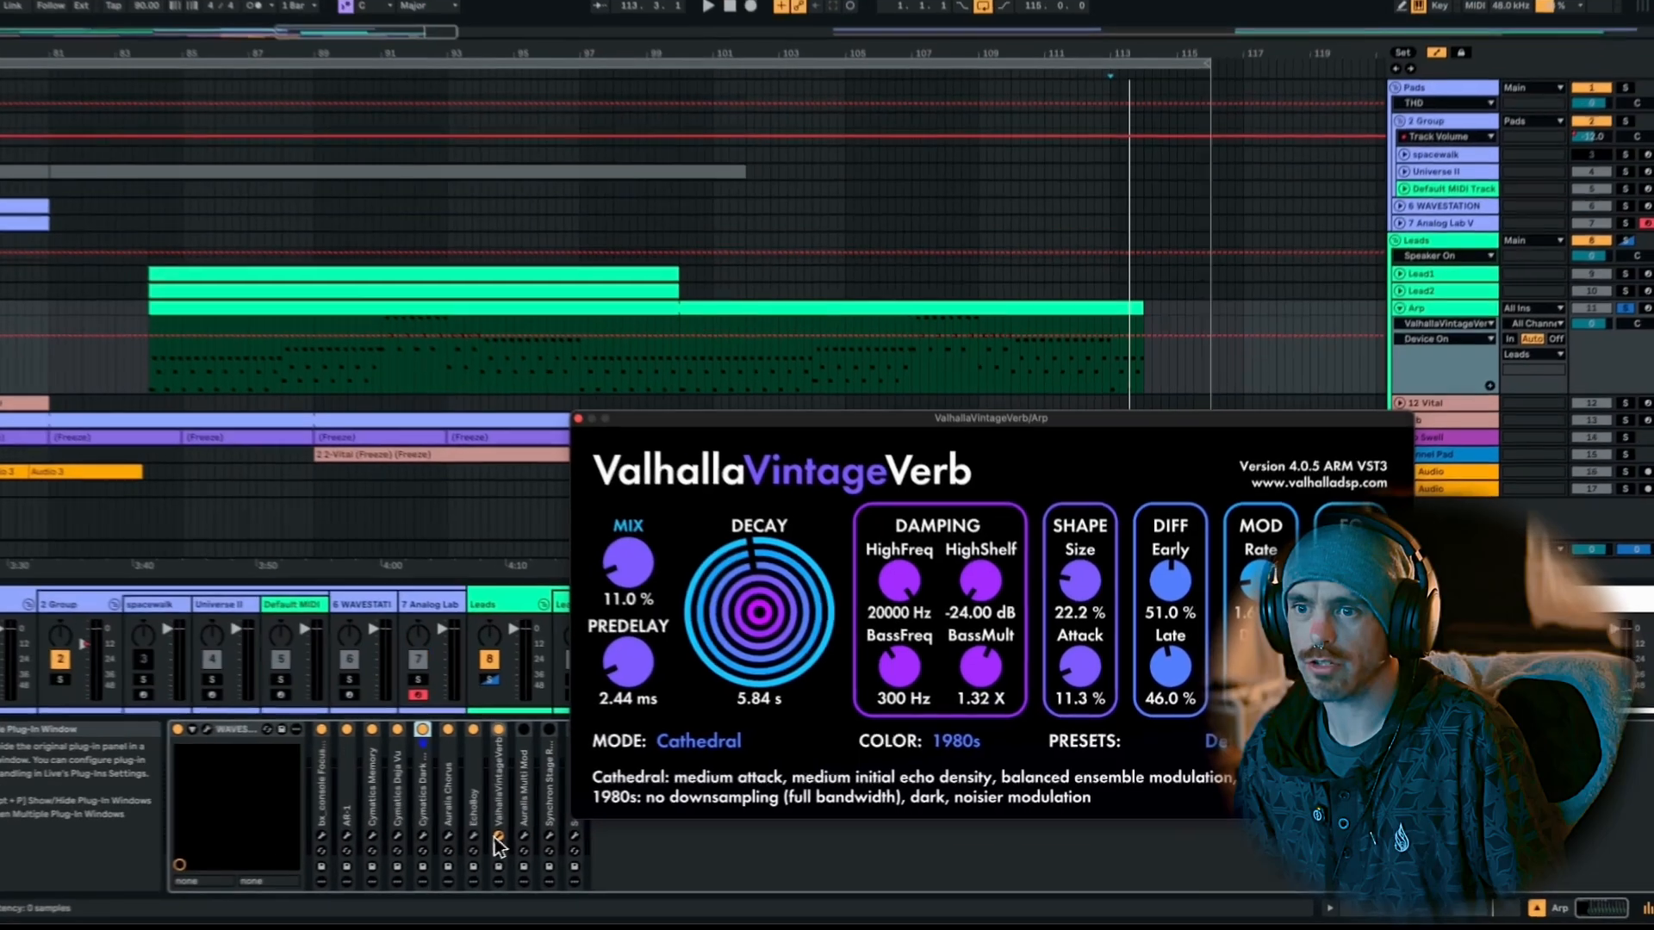
left_click(220, 861)
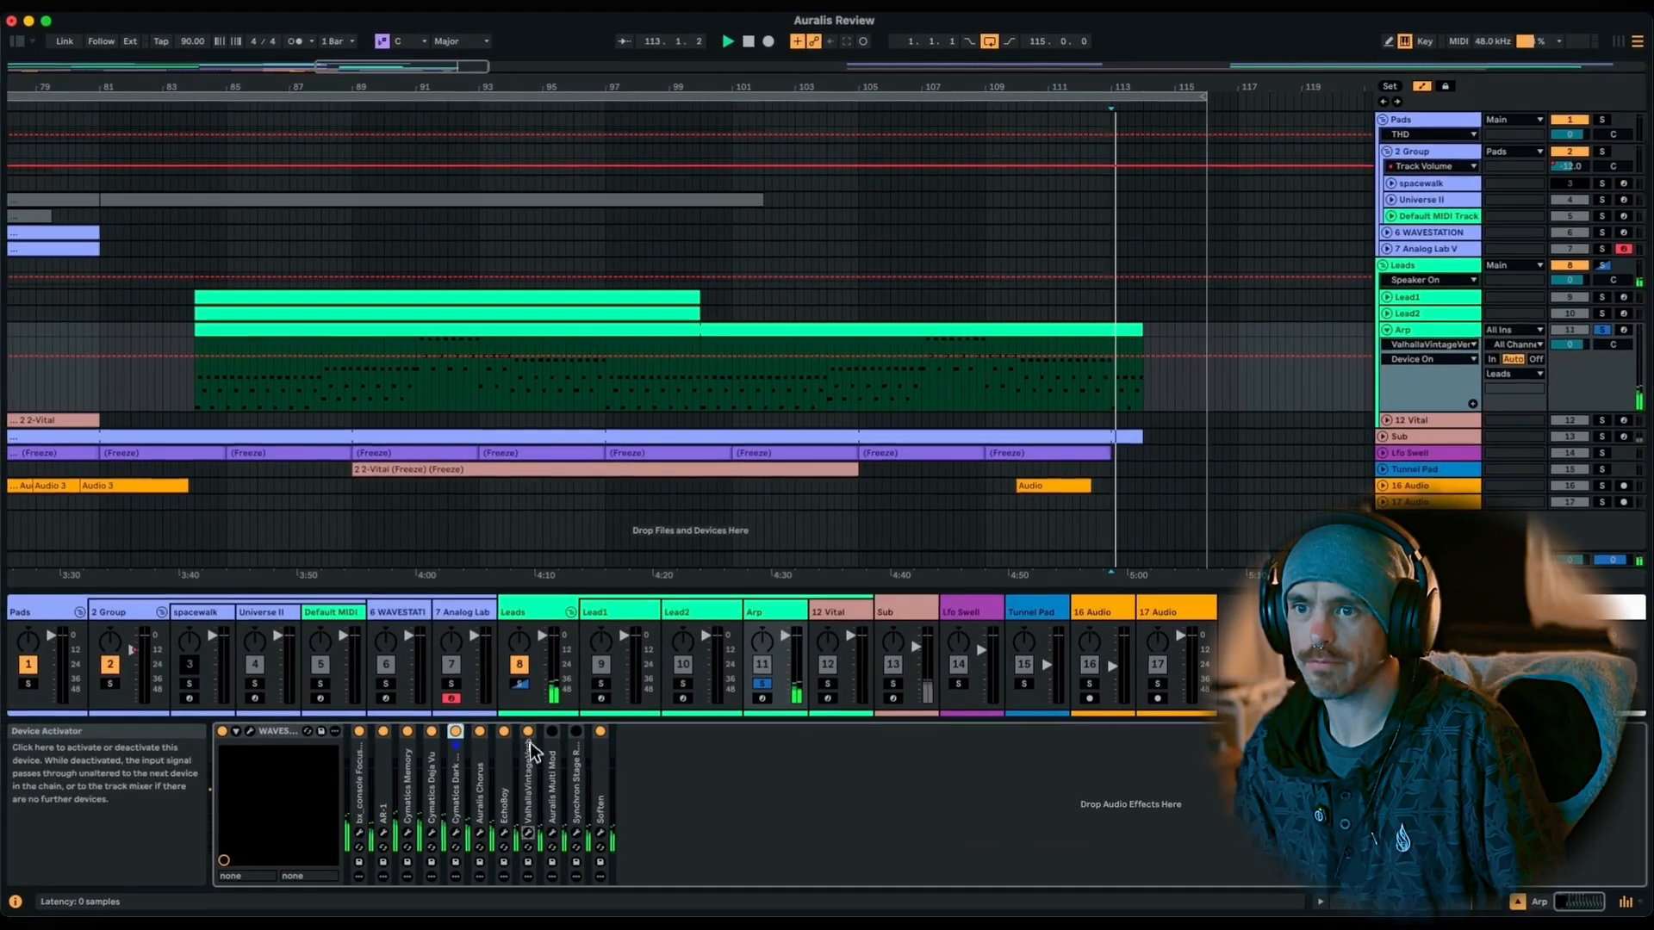
left_click(529, 735)
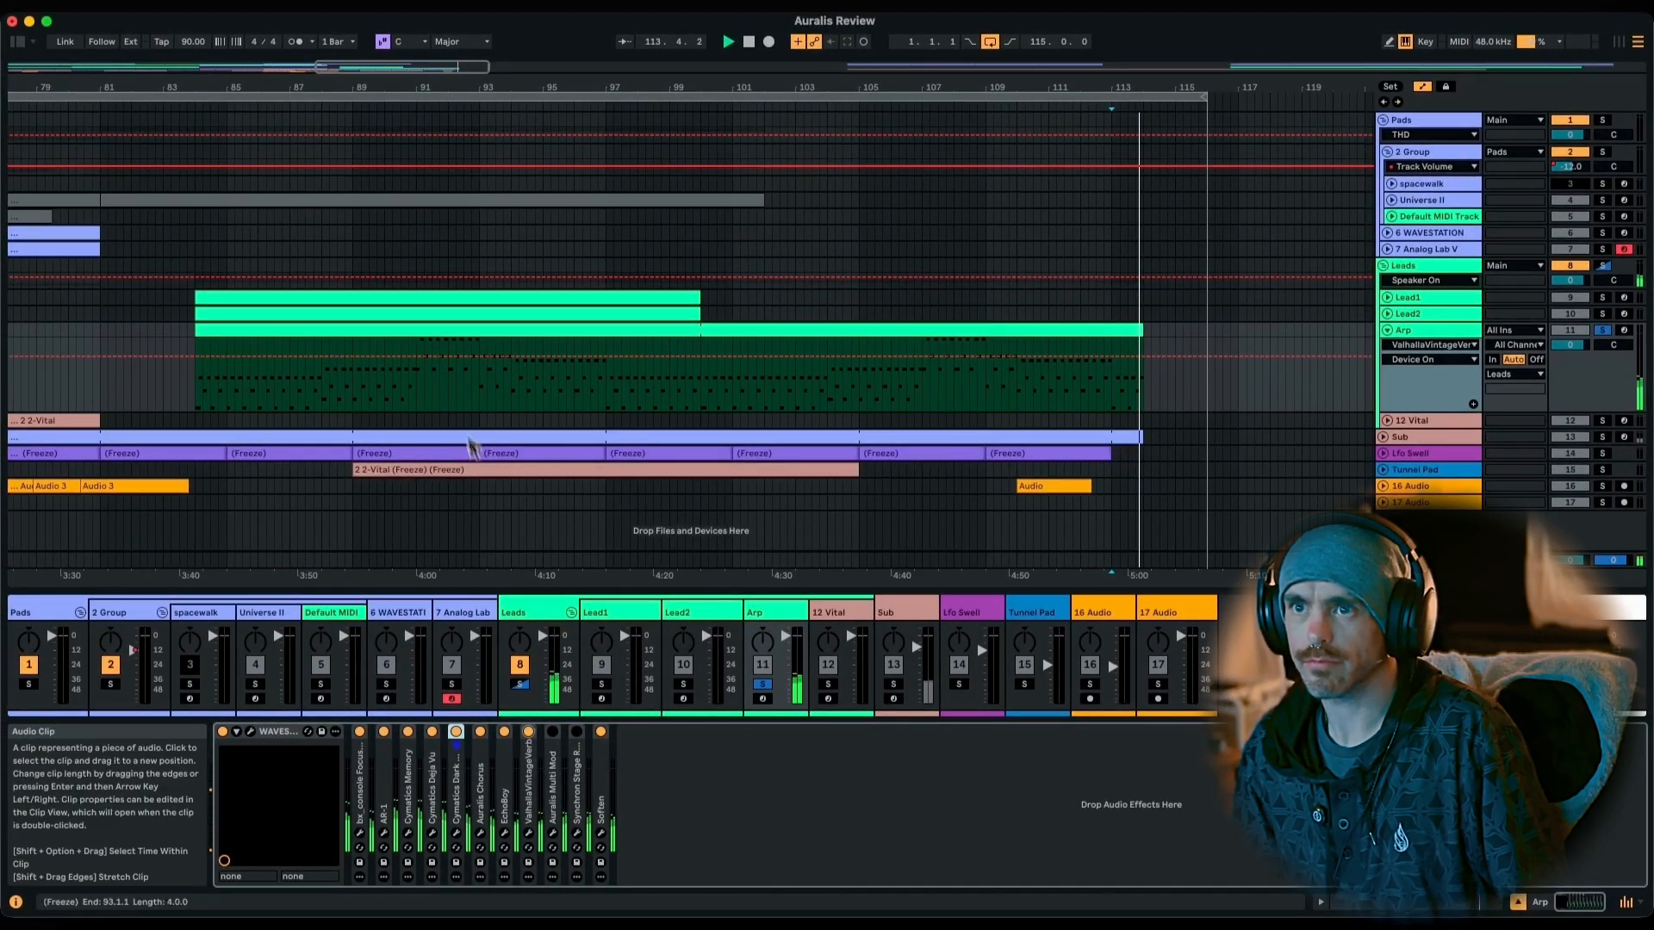
Audition the Arp from bar 92 with Auralis Multi Mod and Synchron Stage Reverb activated, viewing the Multi Mod window and closing it.
left_click(451, 385)
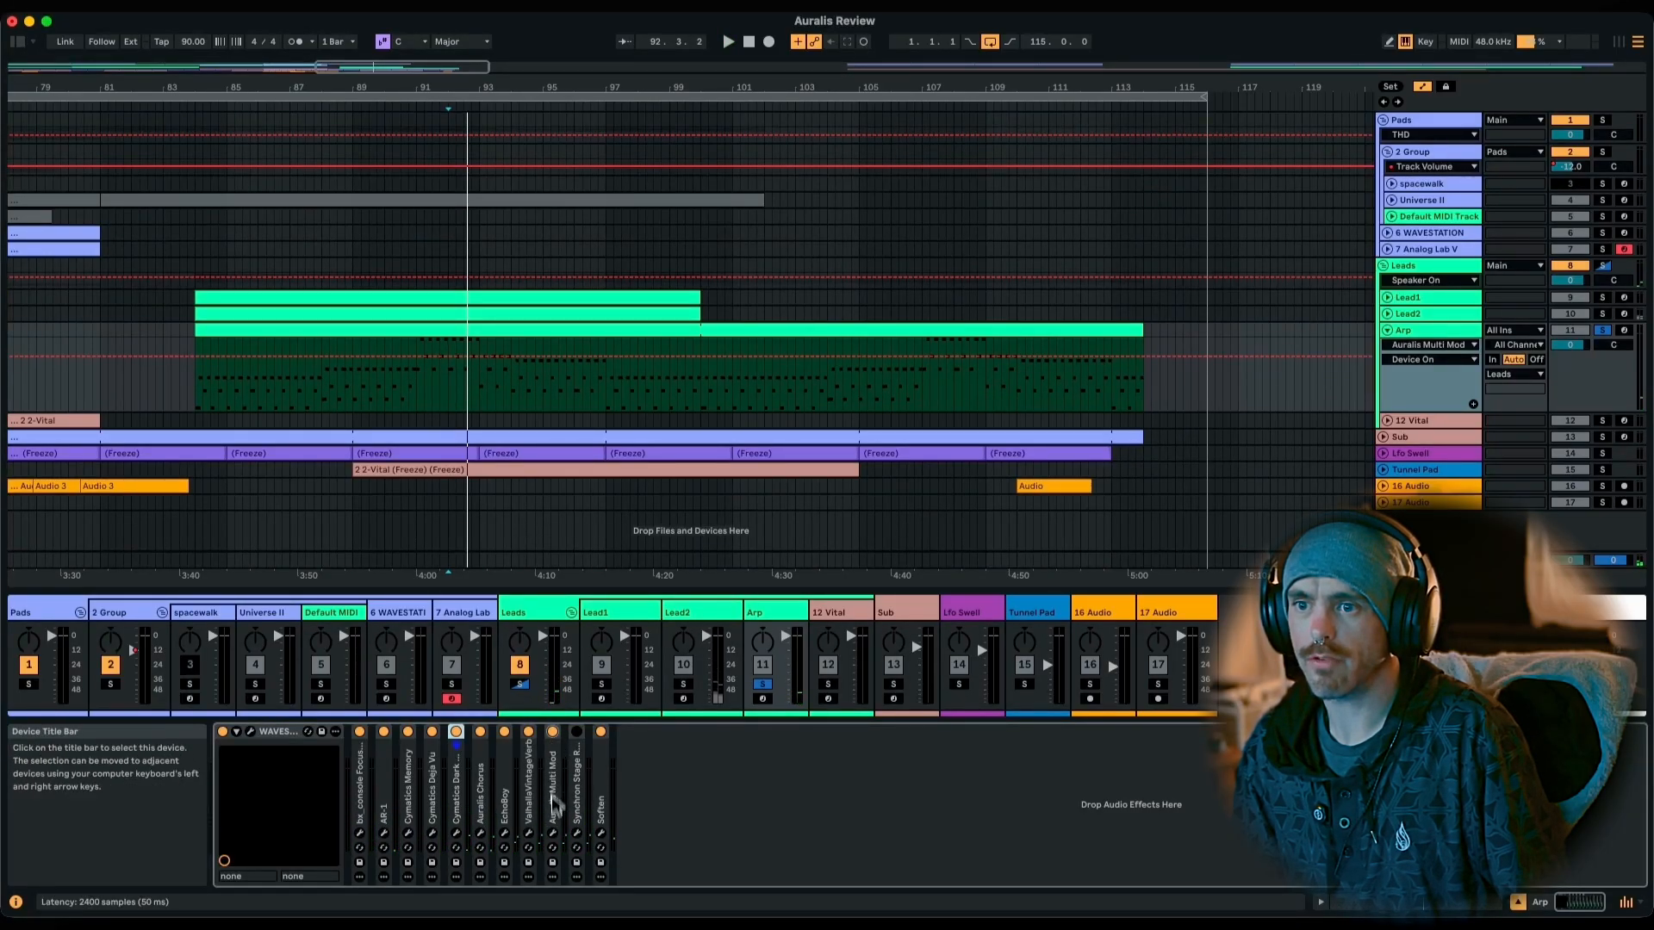
left_click(553, 832)
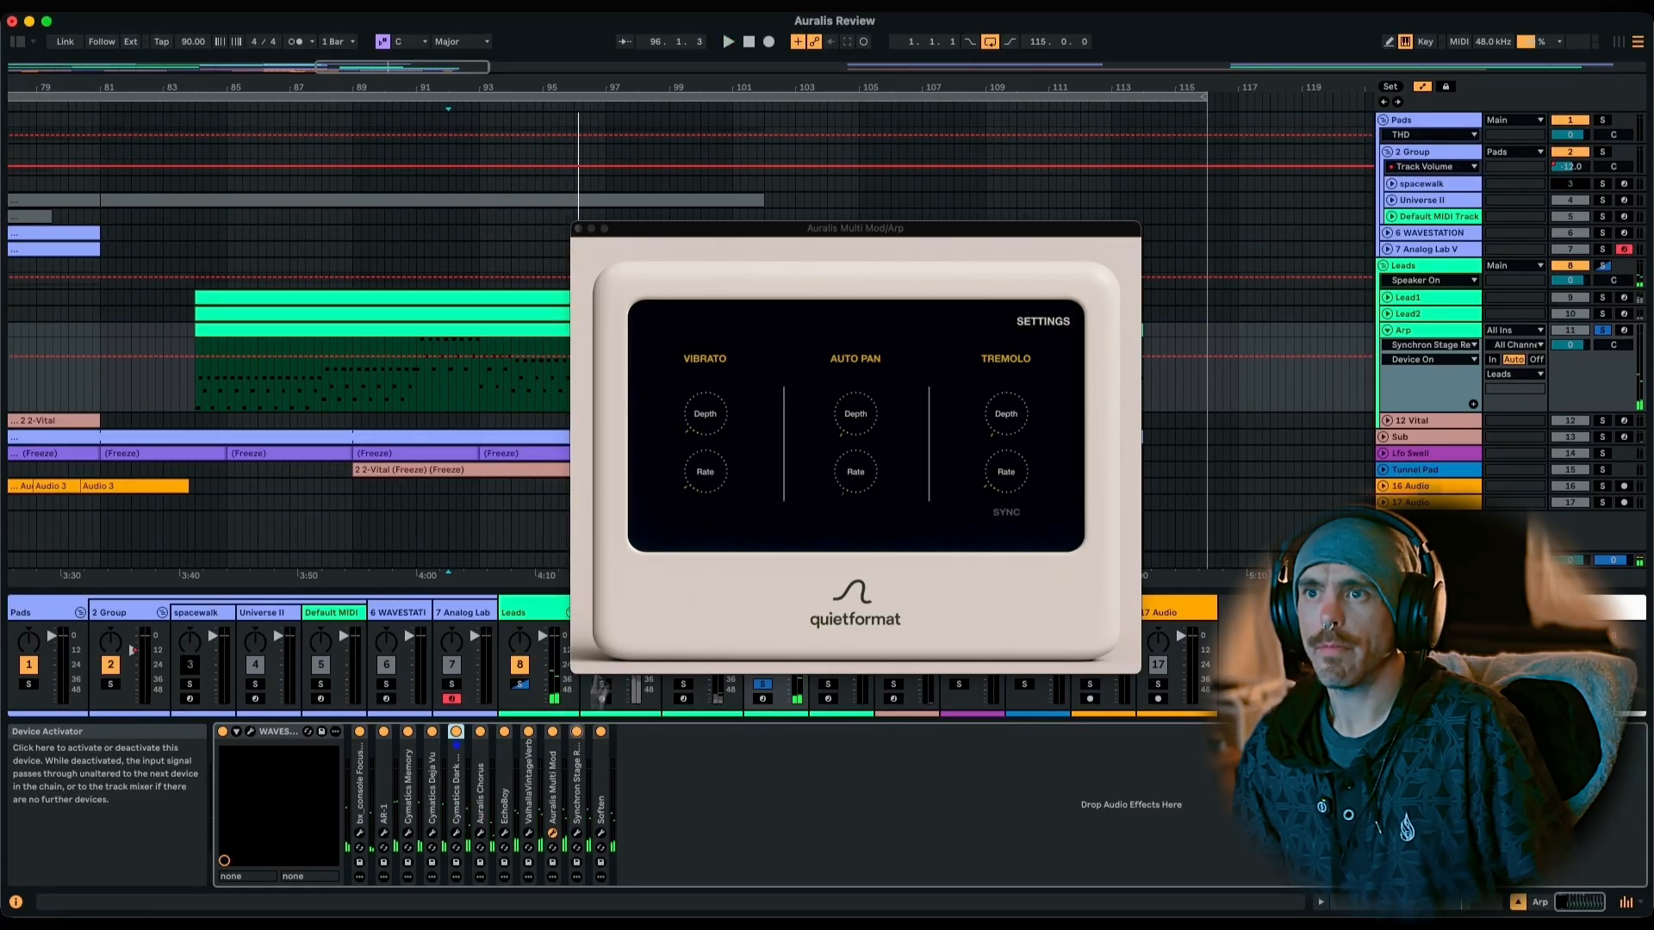
left_click(579, 228)
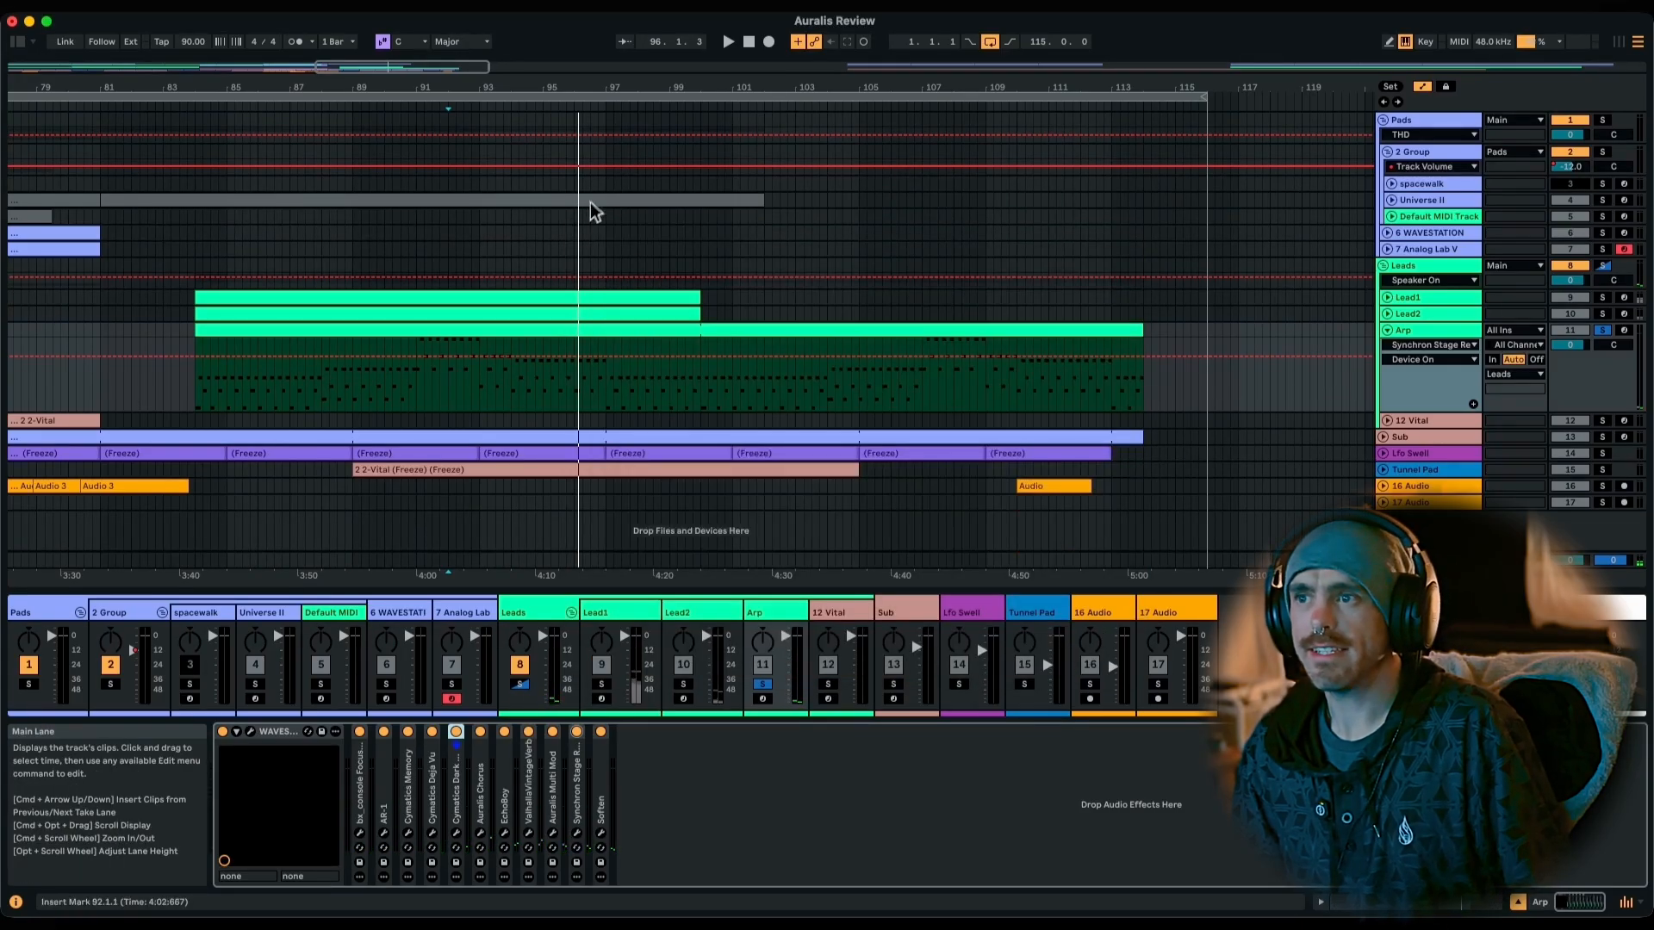
Unfold the 16 Audio track and enlarge its lane to show the Audio 3 clips between bars 65 and 83.
left_click_drag(940, 84, 940, 83)
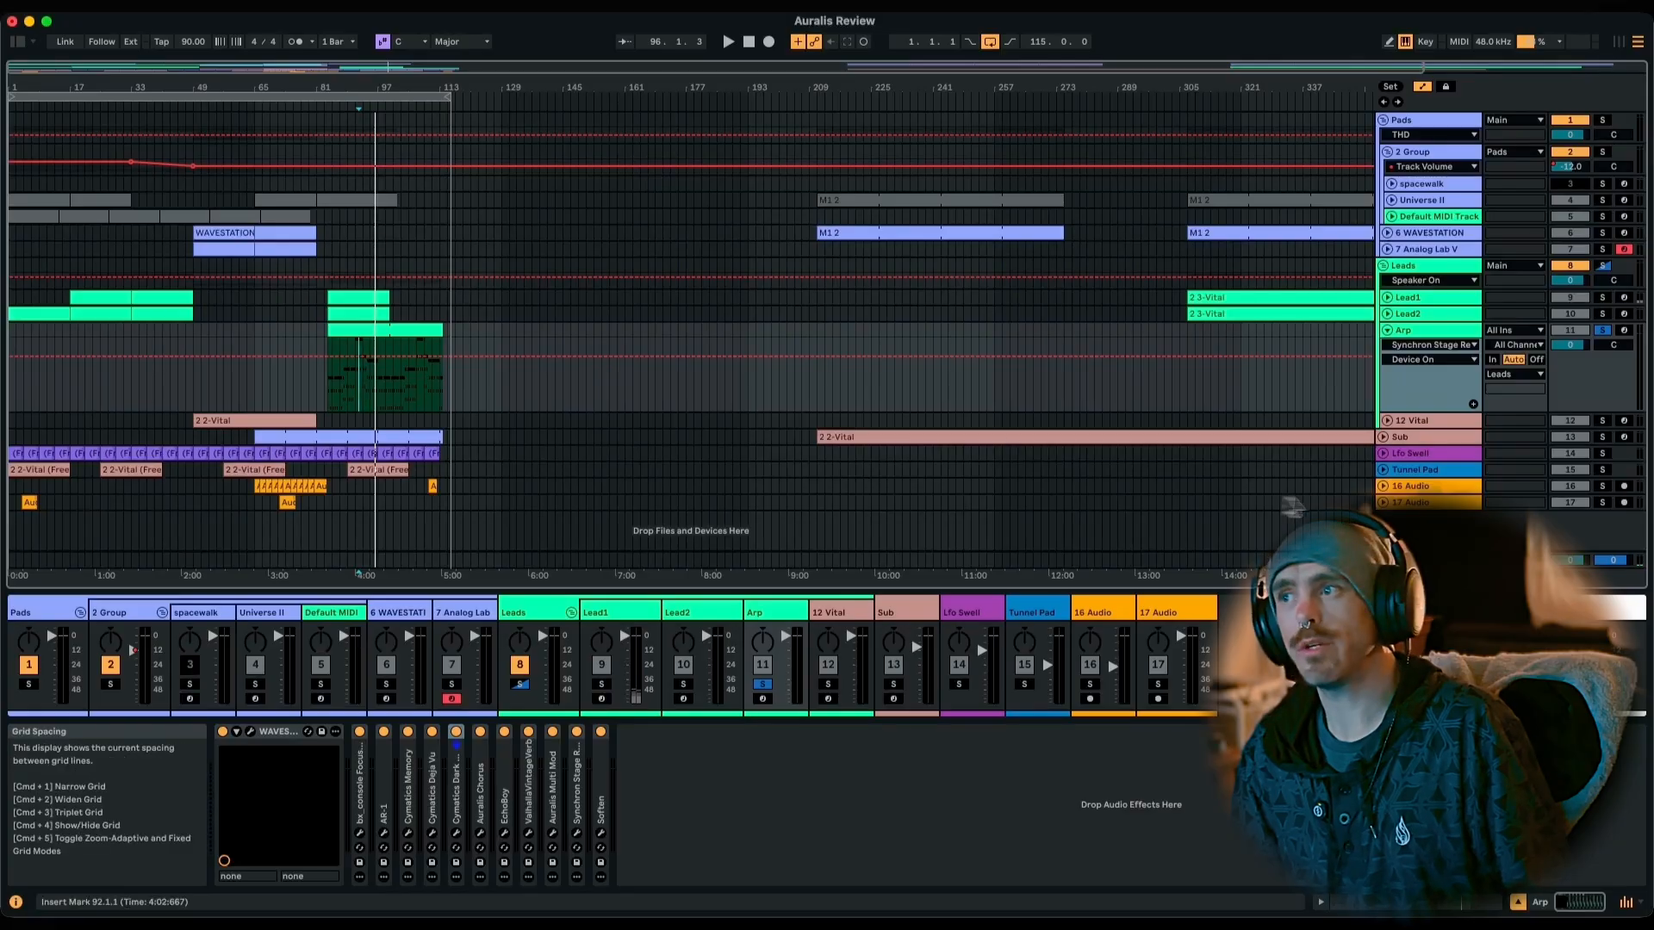
left_click(1468, 490)
left_click(1456, 506)
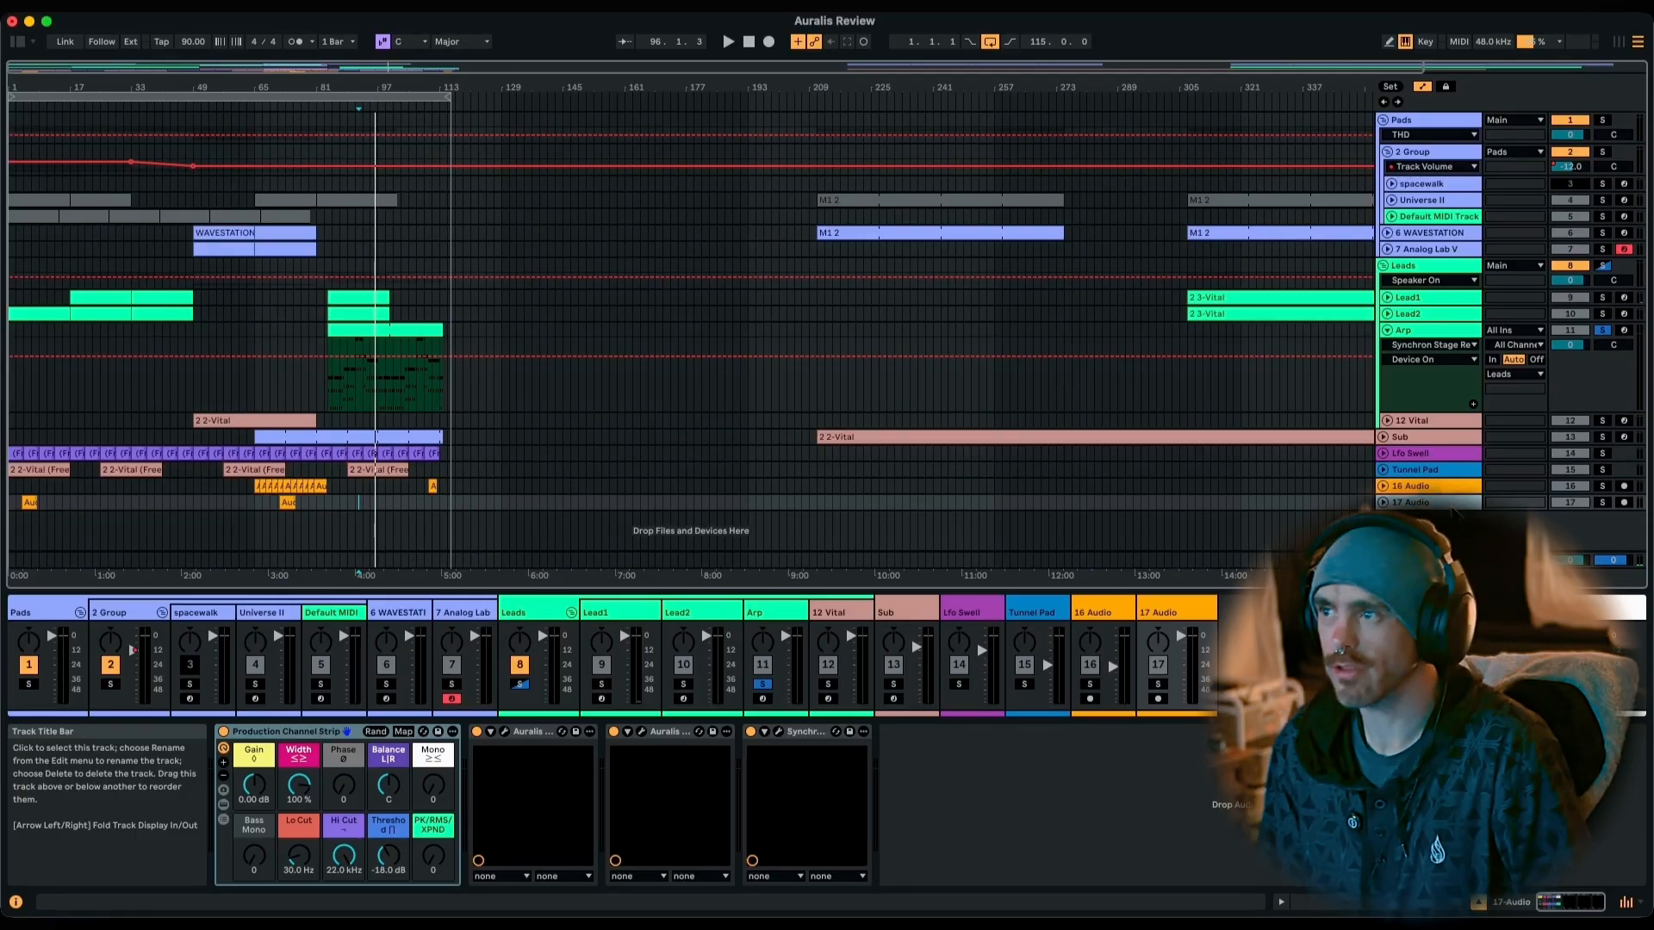
left_click(1384, 488)
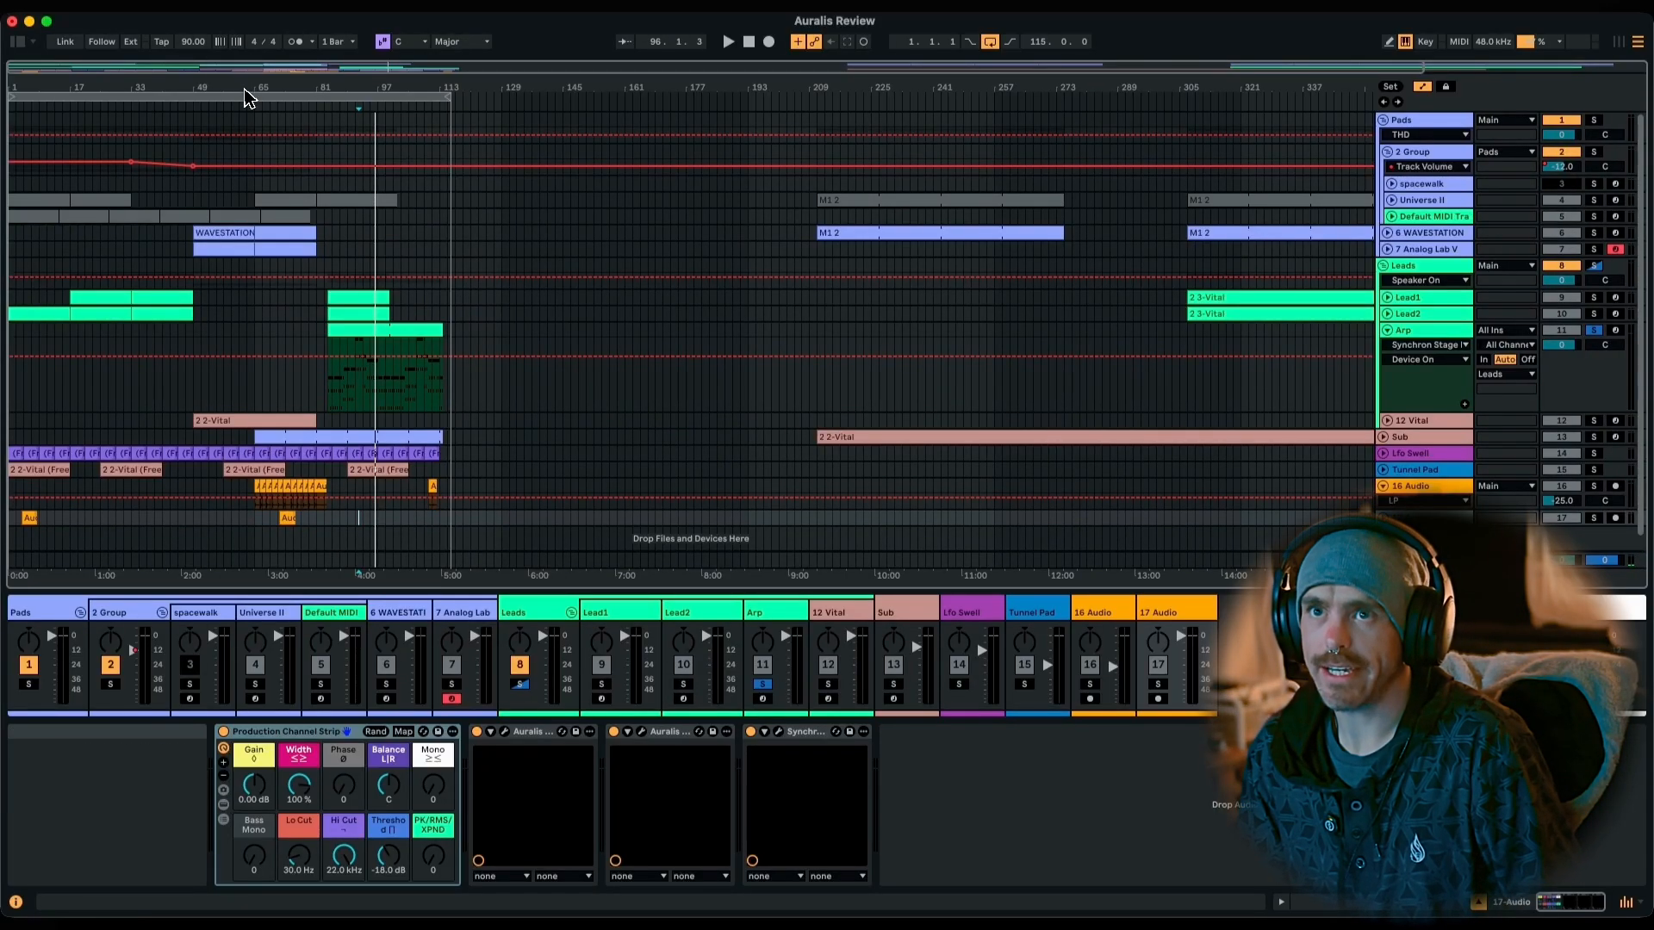
left_click_drag(246, 93, 246, 121)
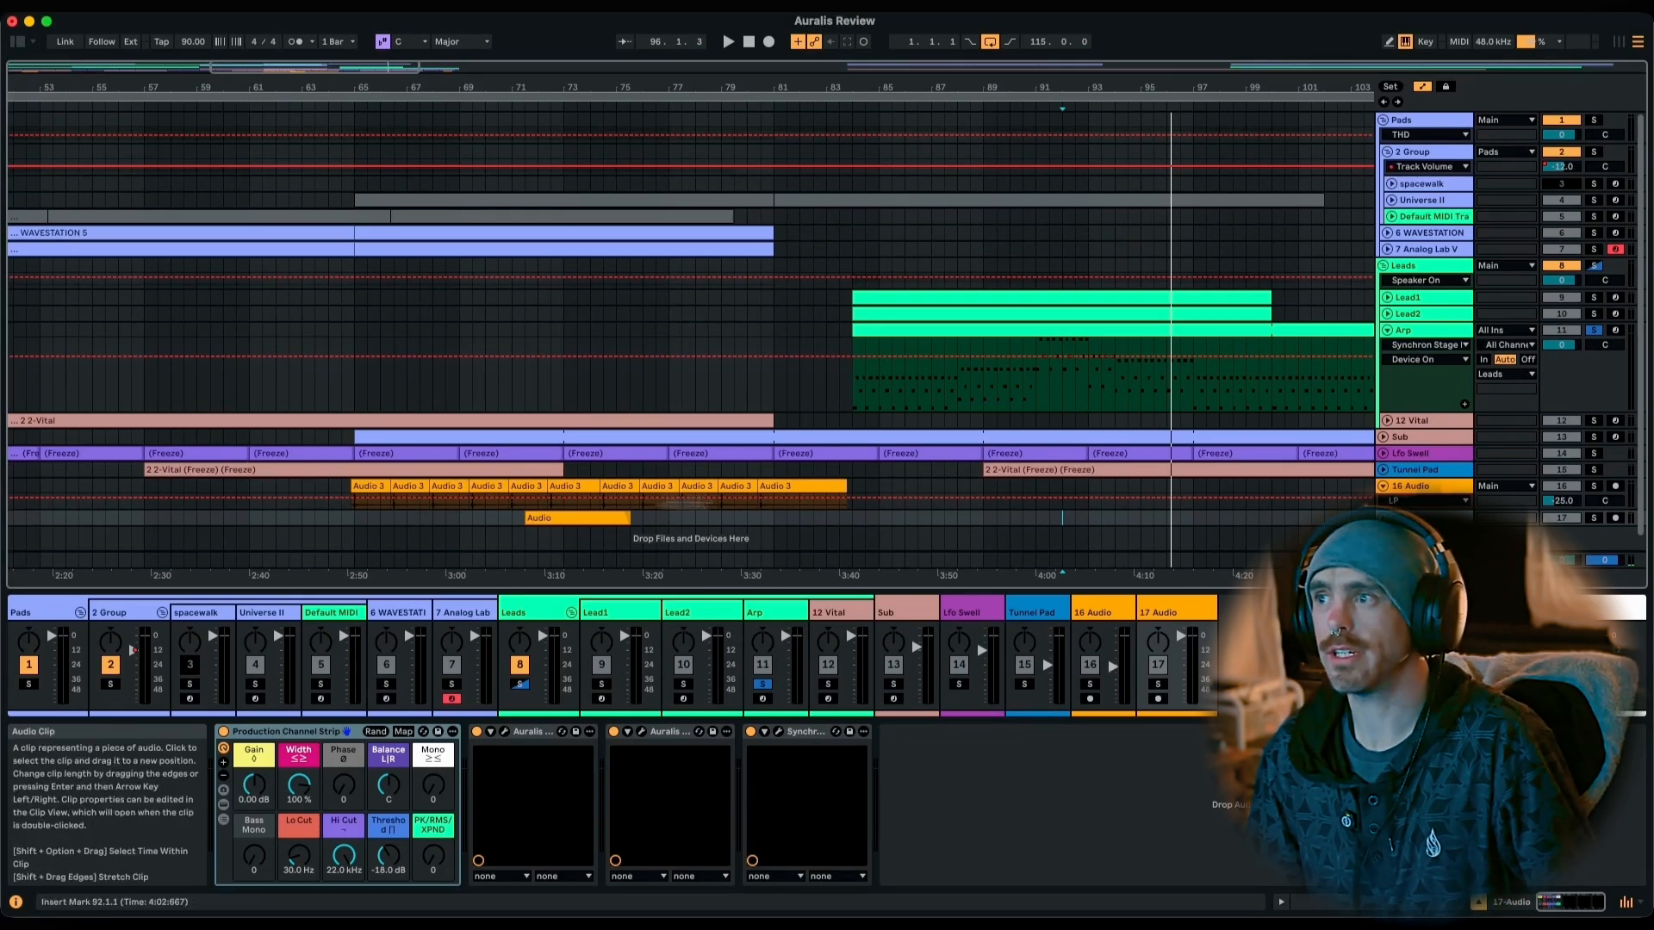
left_click_drag(1460, 509, 1460, 554)
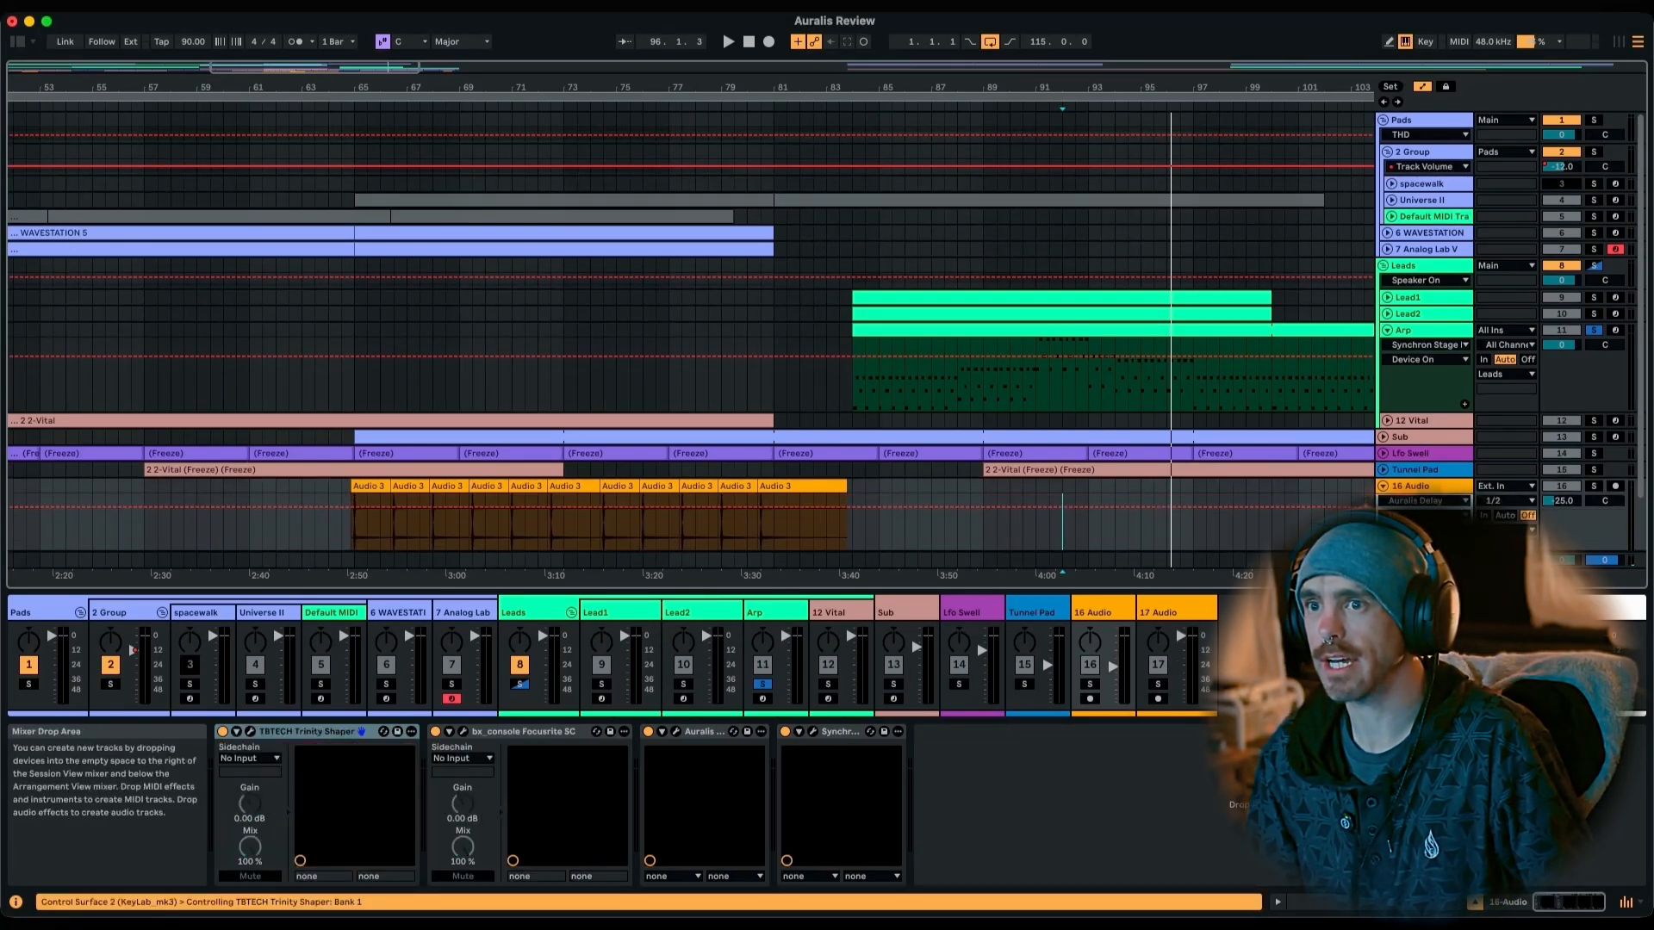
scroll(1218, 410, "down", 2)
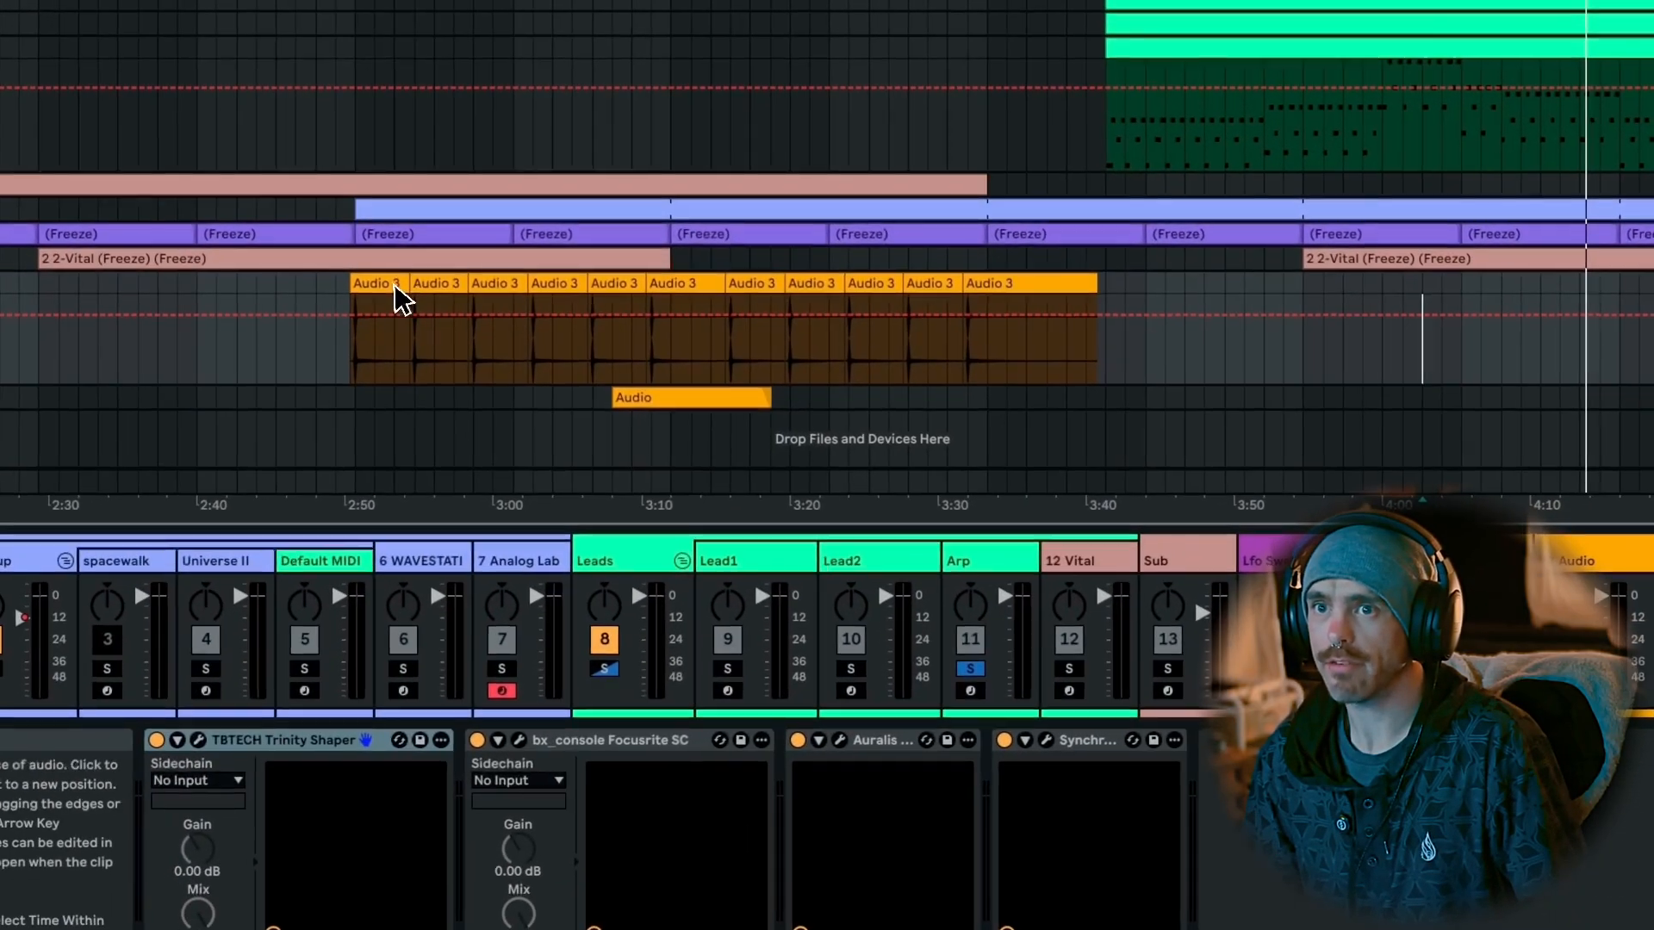
Select the first Audio 3 clip, solo the 16 Audio track, and play from that clip's start.
left_click(315, 336)
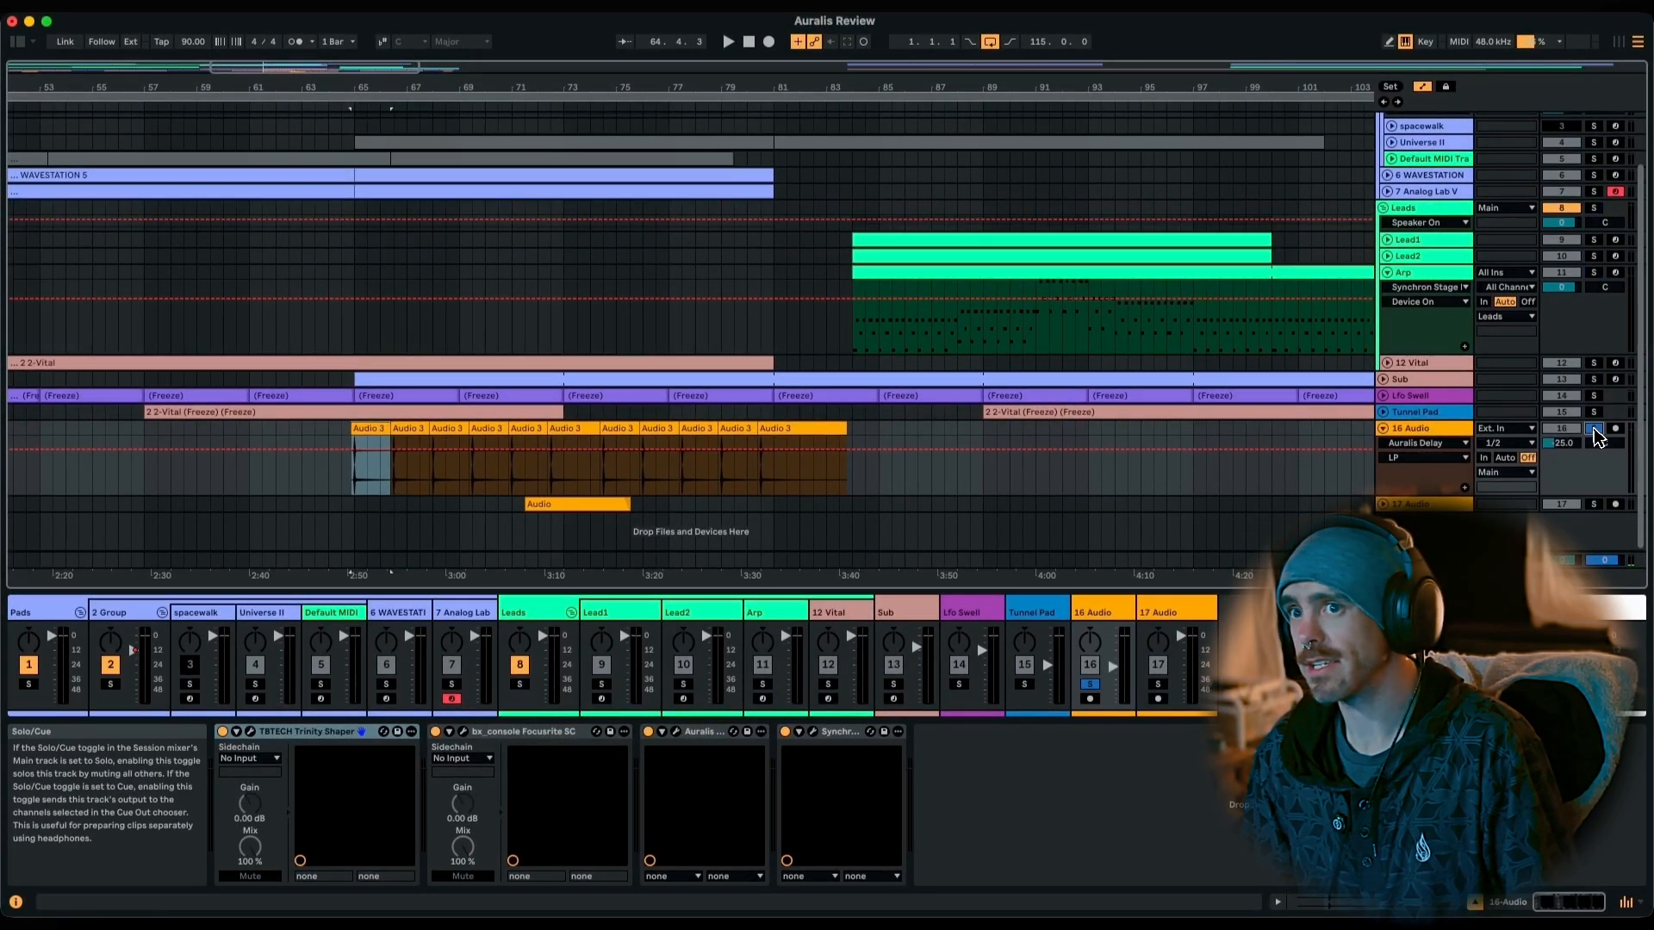
key("space")
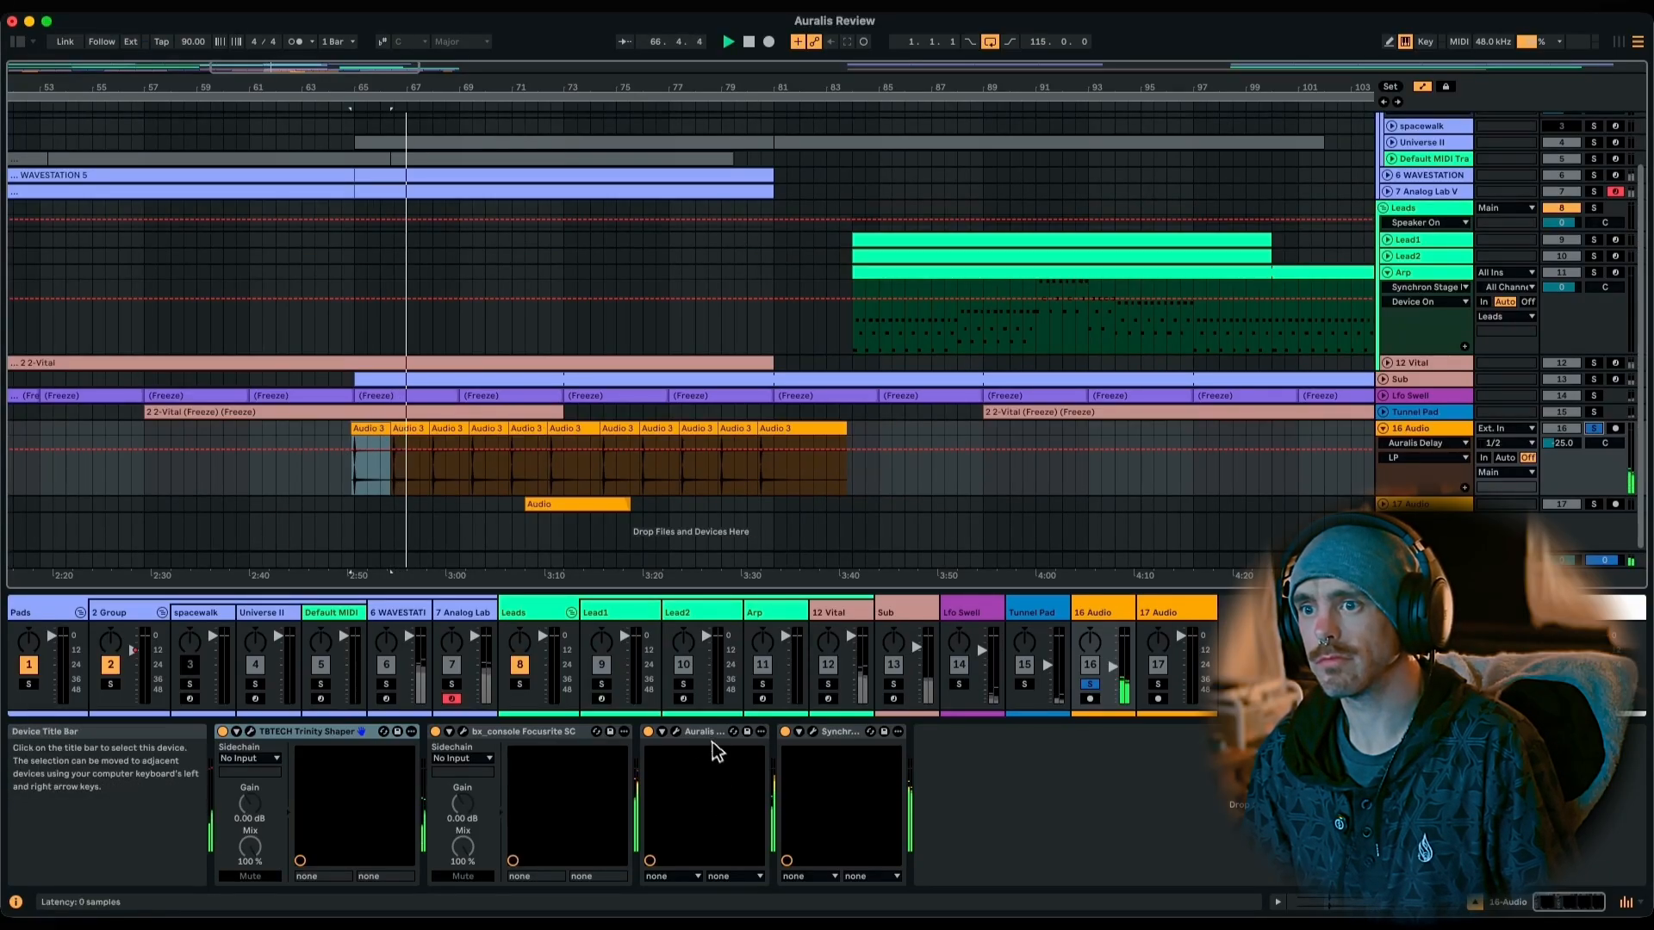
key("space")
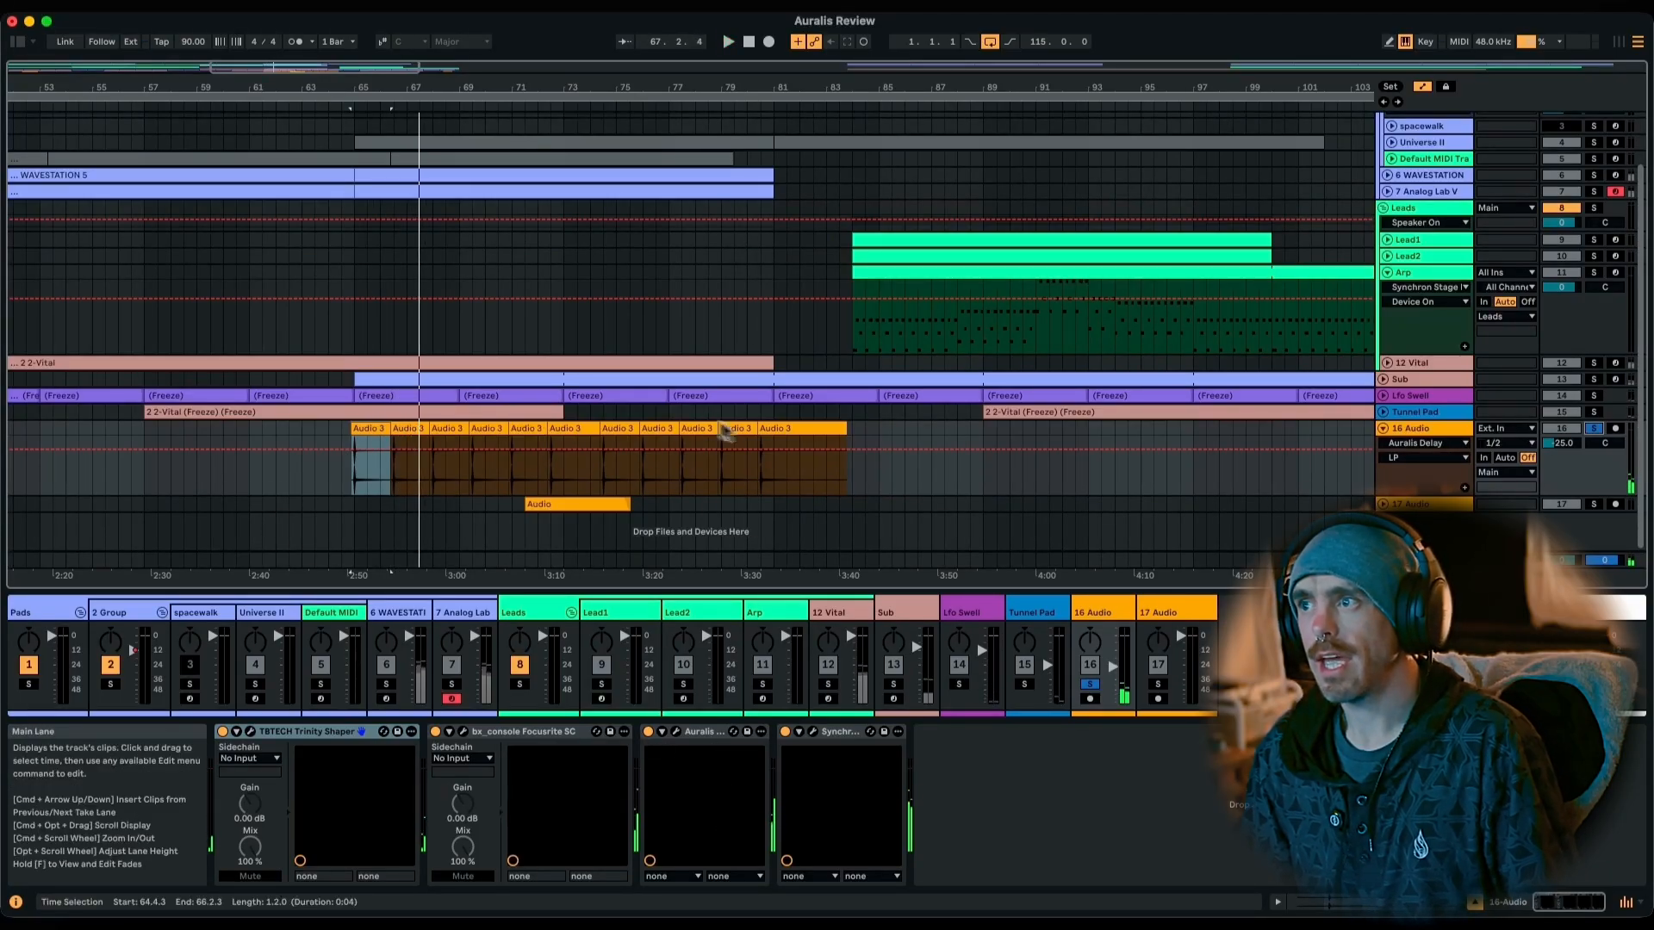
Enlarge the 17 Audio track's lane to show the waveform of its Audio clip.
scroll(948, 461, "down", 1)
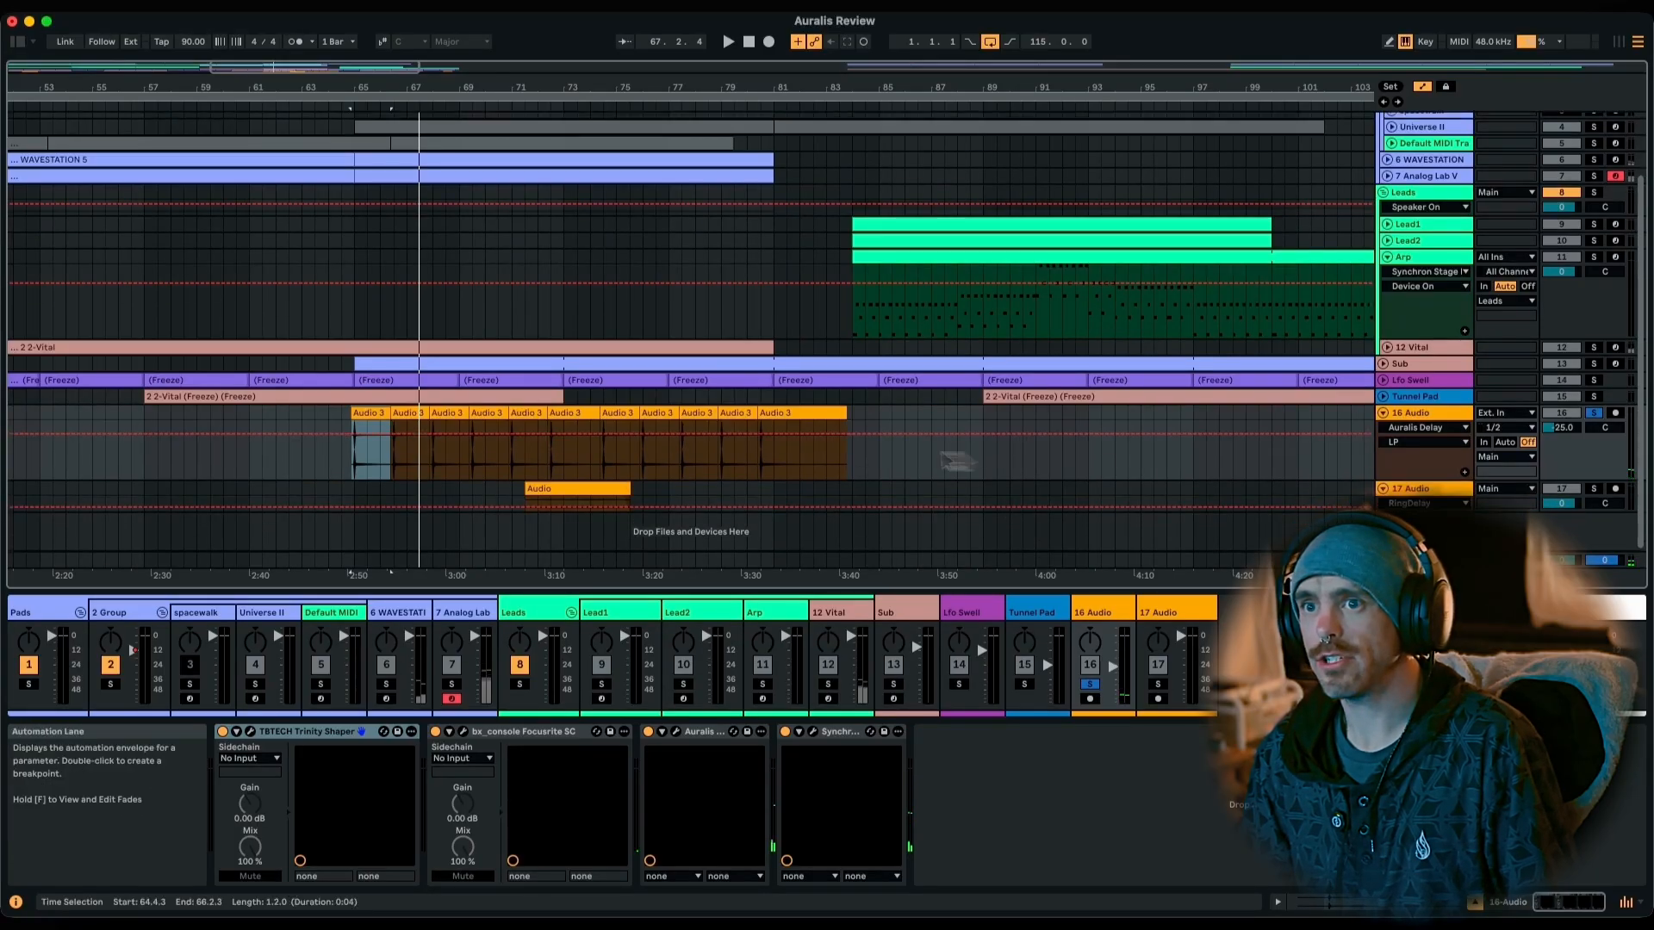
left_click_drag(1423, 512, 1423, 585)
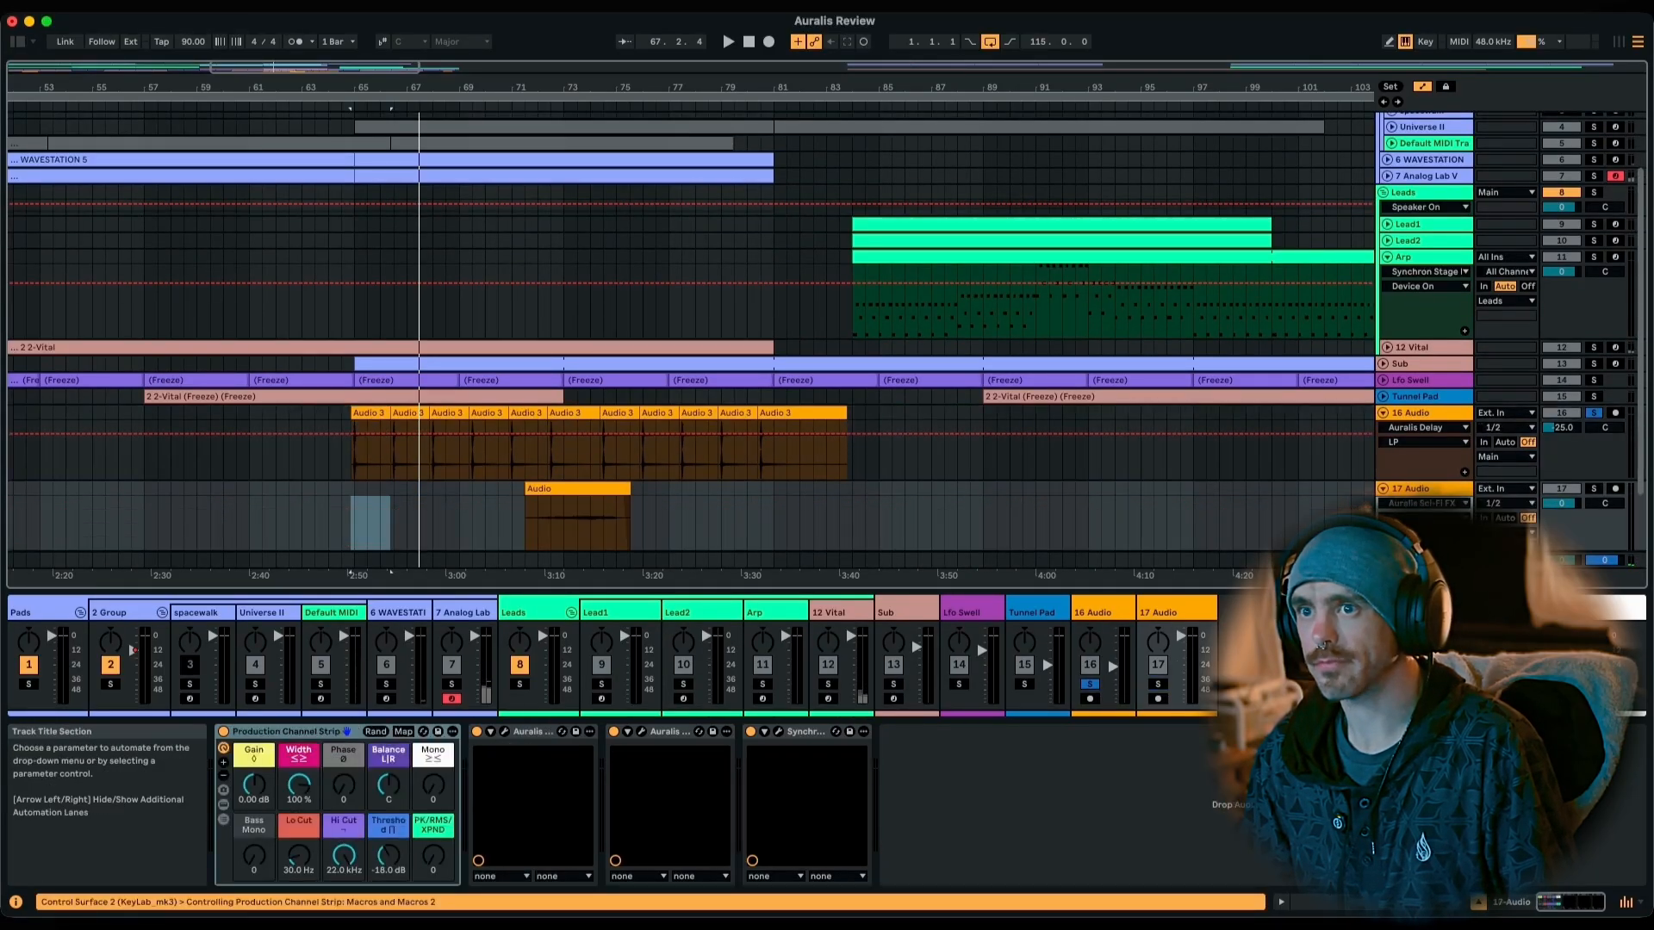
scroll(987, 440, "down", 3)
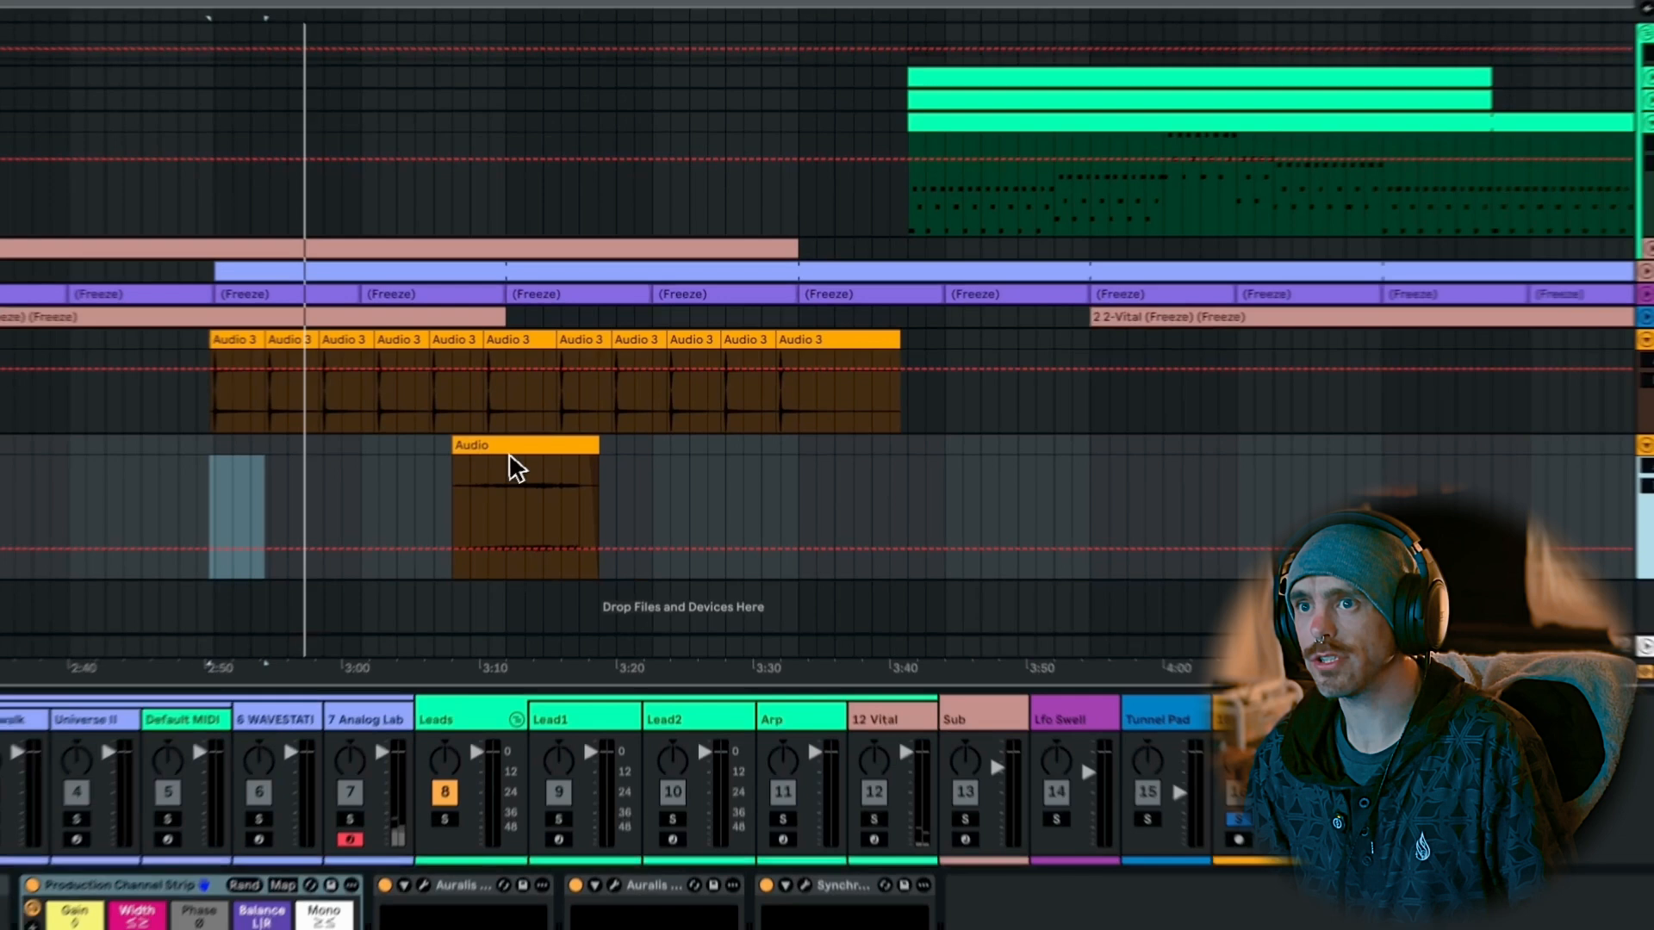
Select the Audio clip starting at bar 71, solo the 17 Audio track, and play part of the clip.
left_click(569, 426)
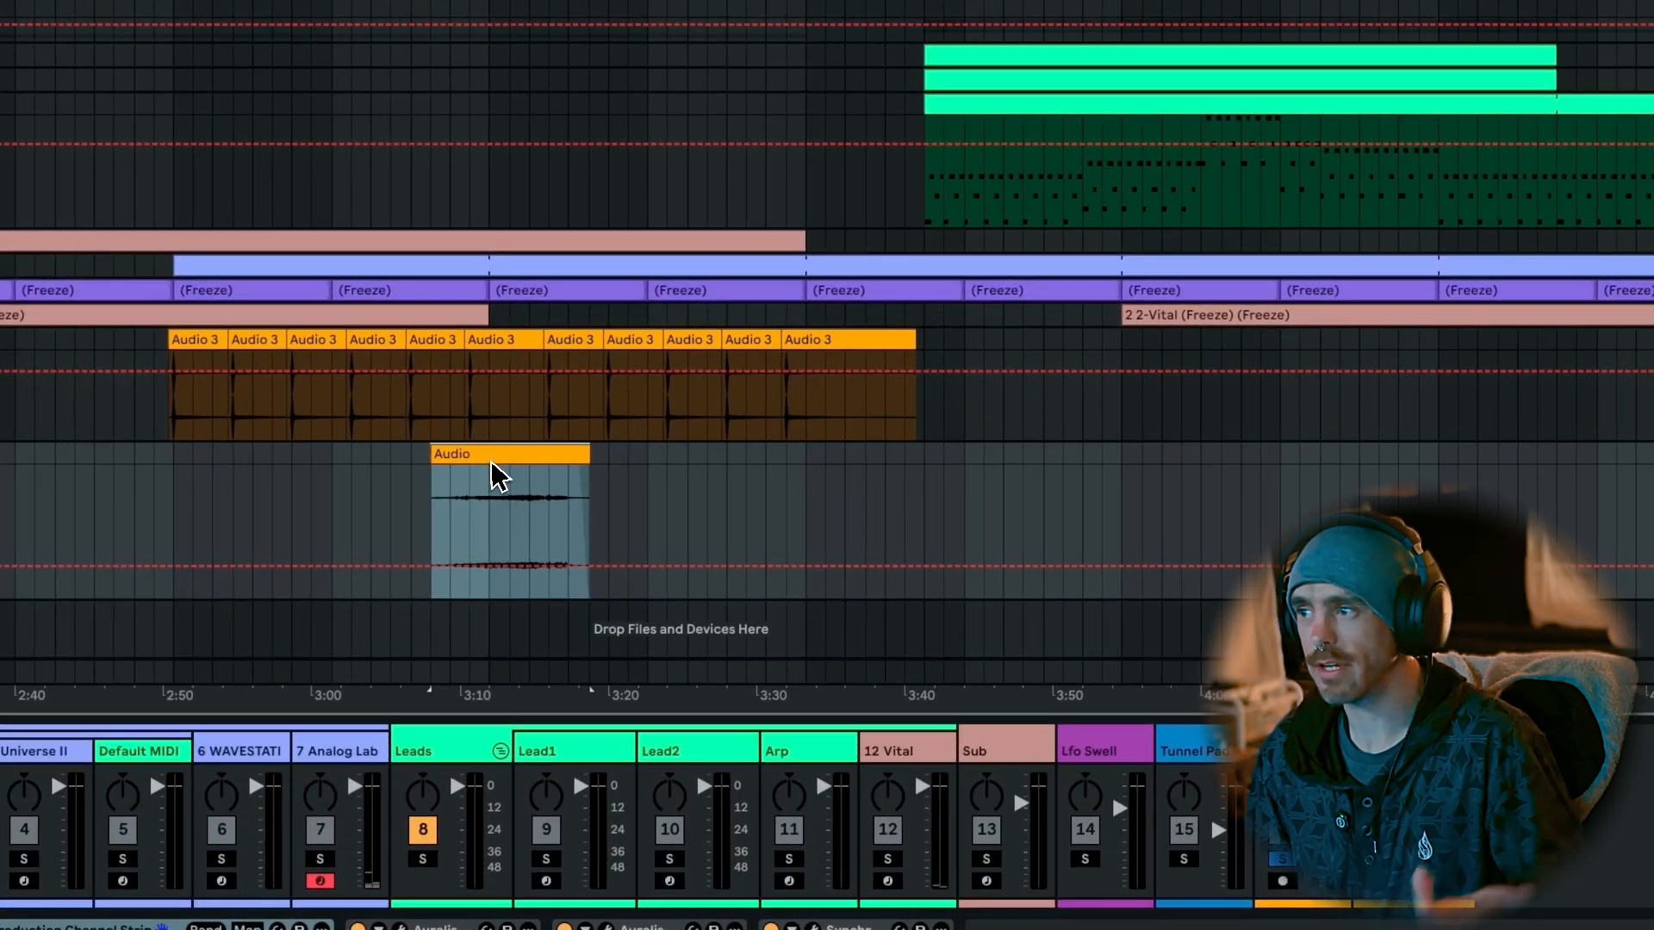
key("space")
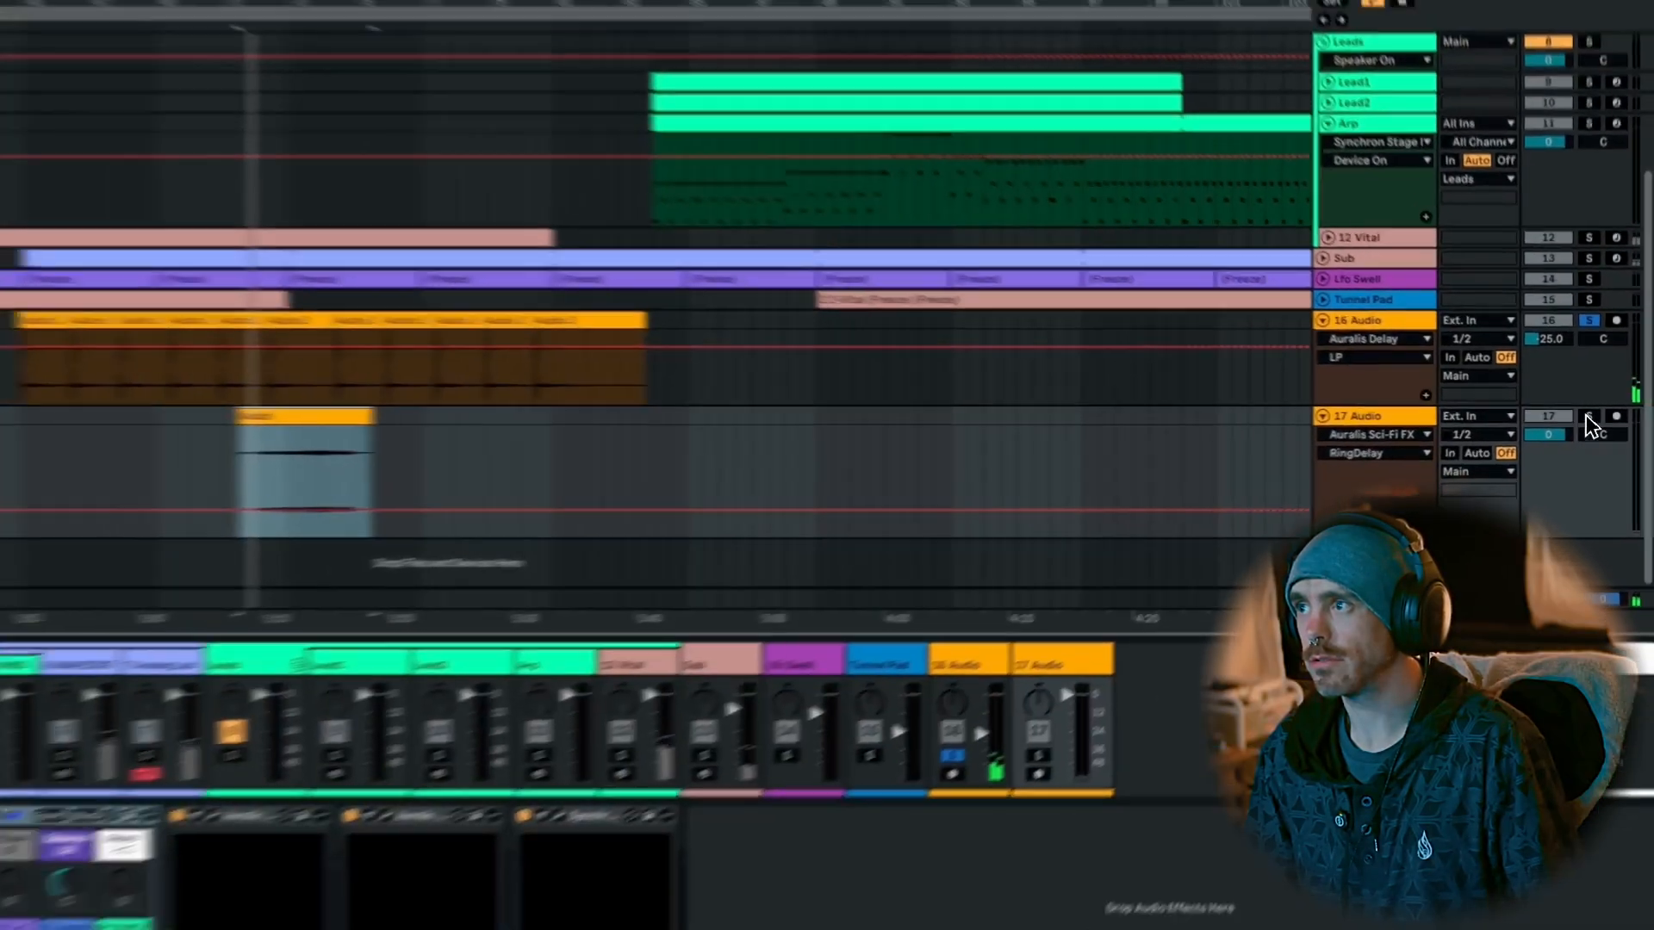
left_click(1589, 418)
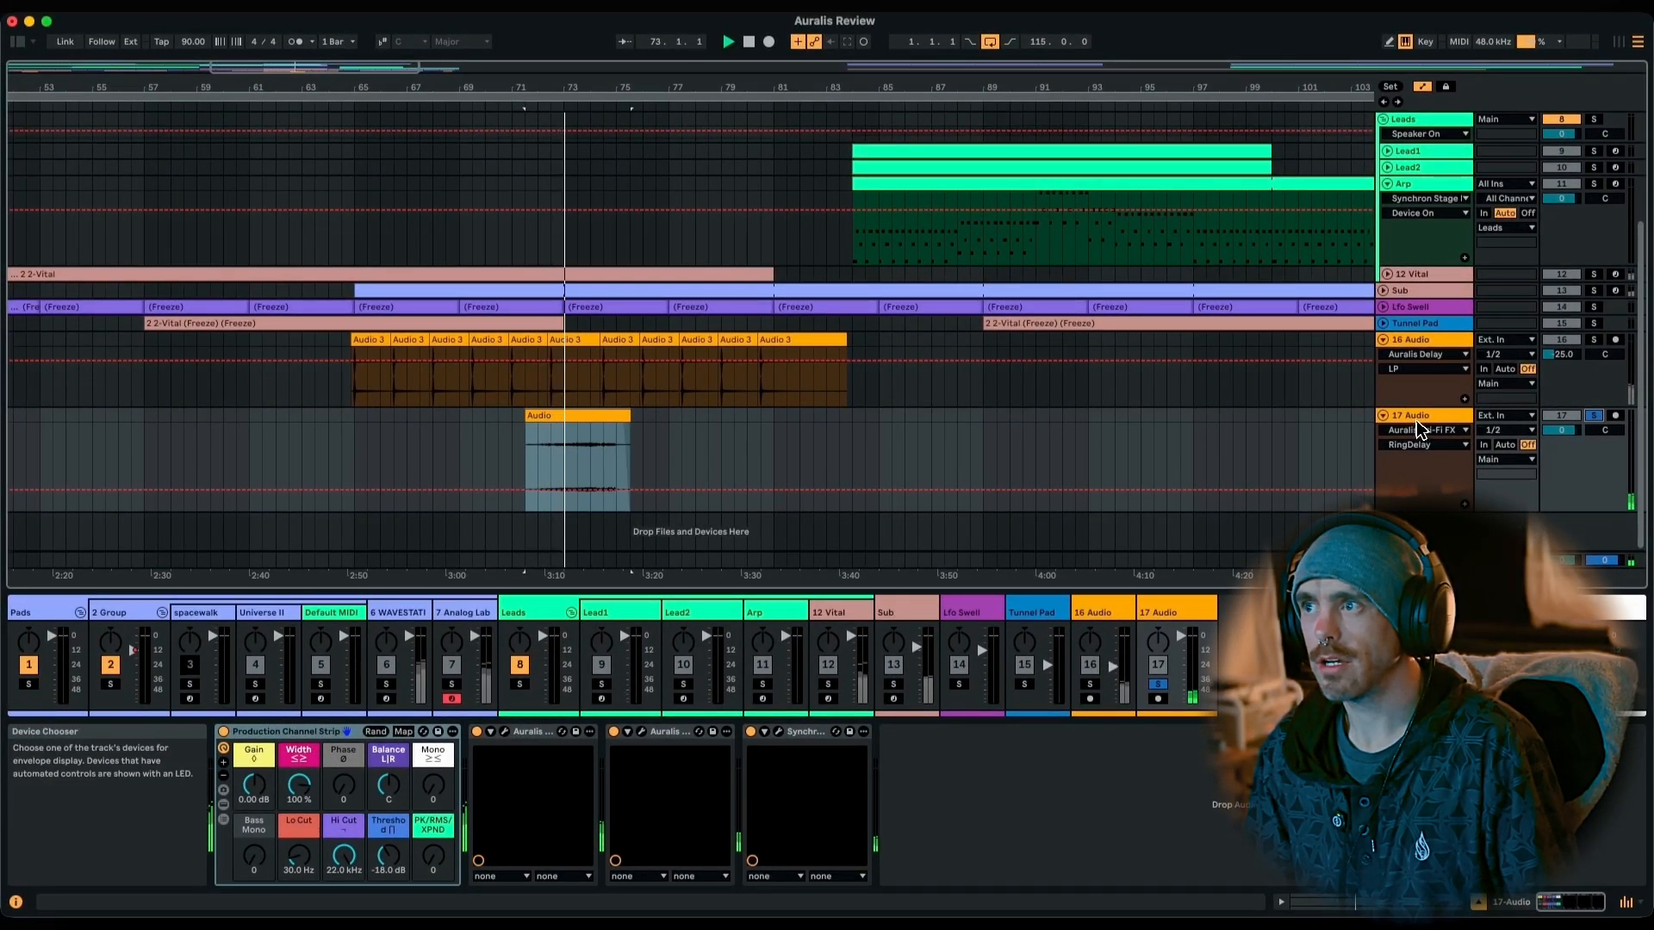
left_click(1416, 417)
key("space")
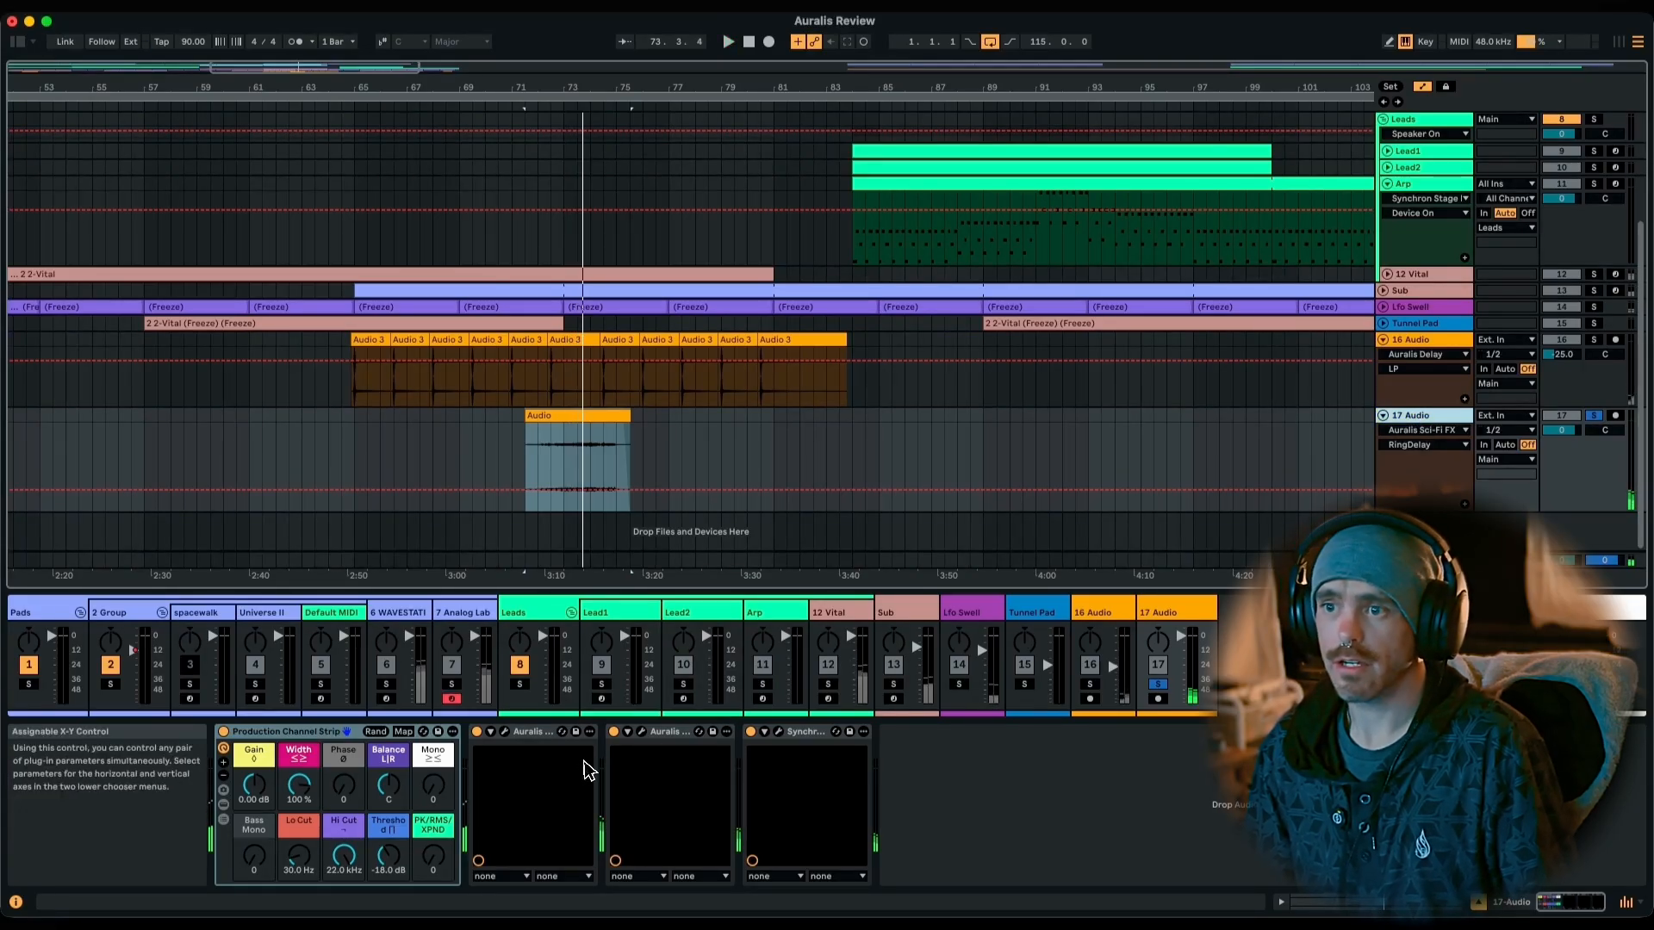
Open the Auralis Sci-Fi FX and Auralis Reverb windows on 17 Audio, and move the reverb window aside.
left_click(505, 731)
left_click(643, 732)
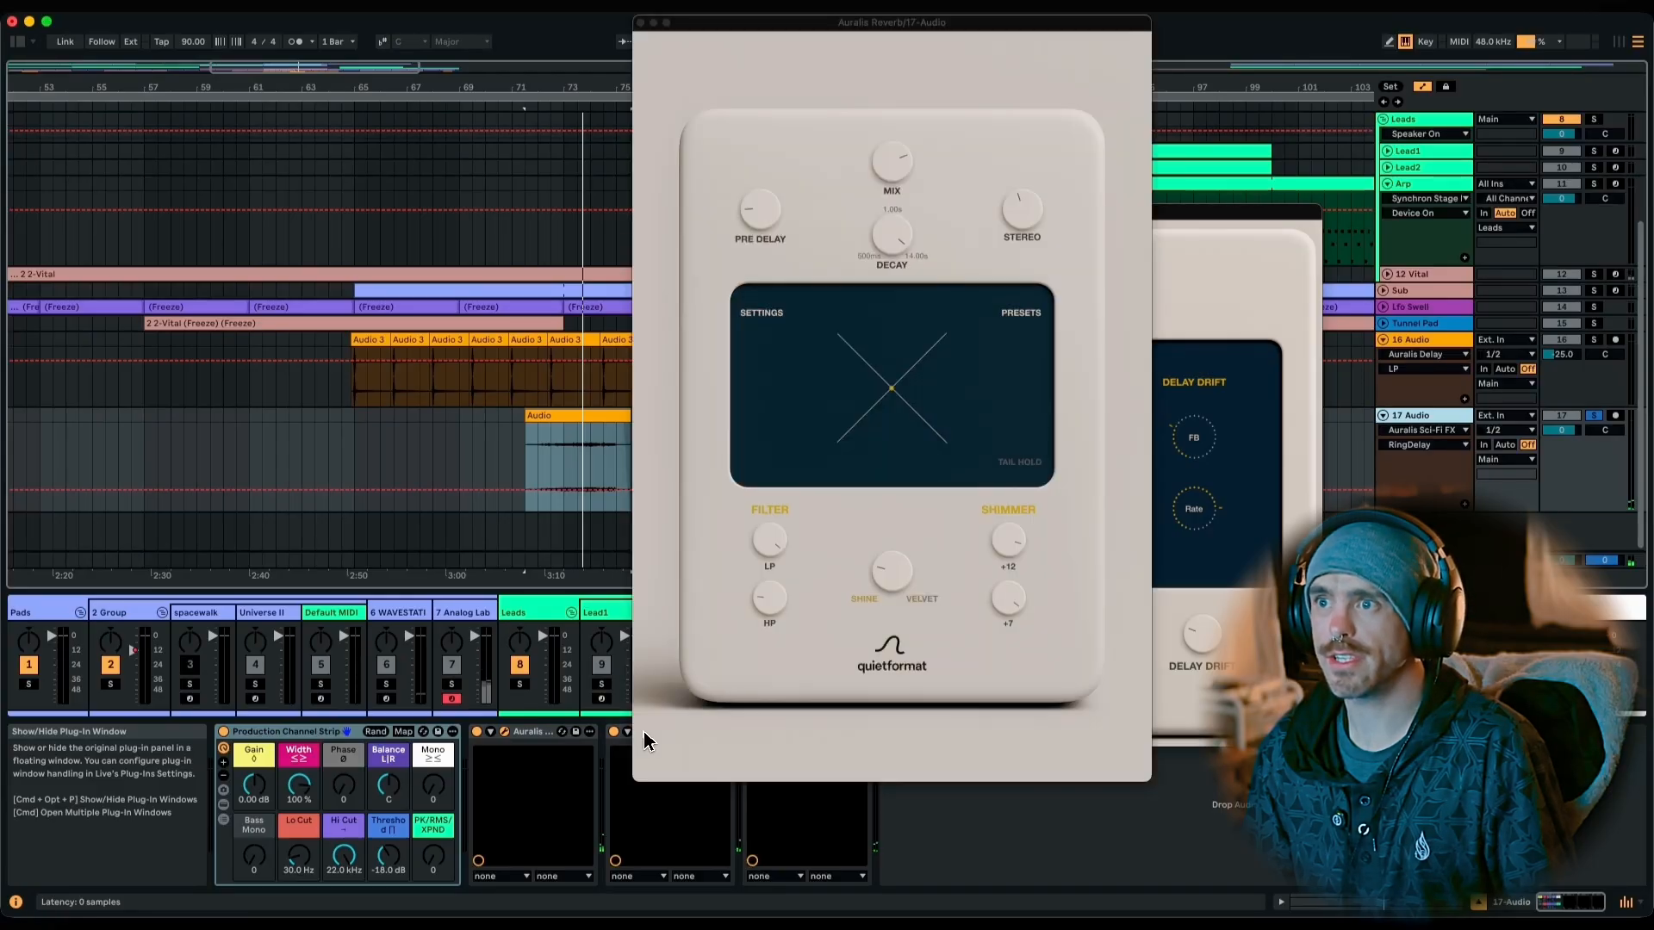
left_click_drag(939, 24, 1154, 39)
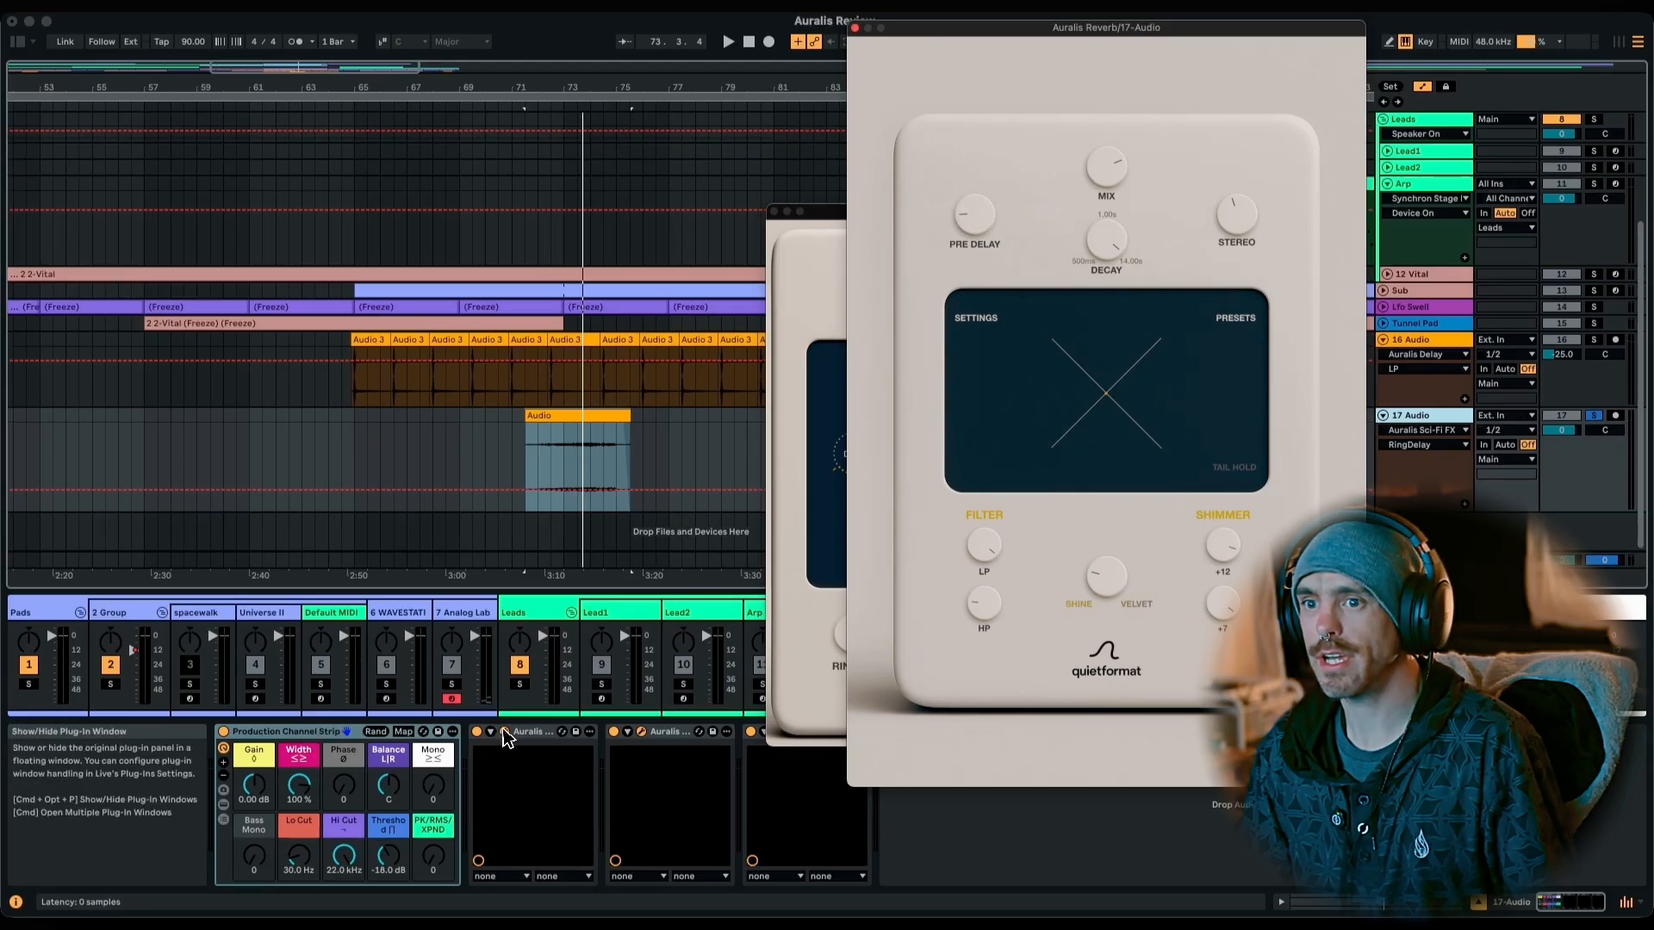
Bypass Auralis Sci-Fi FX and Auralis Reverb on 17 Audio, and play the selected clip dry.
left_click(476, 733)
left_click(614, 732)
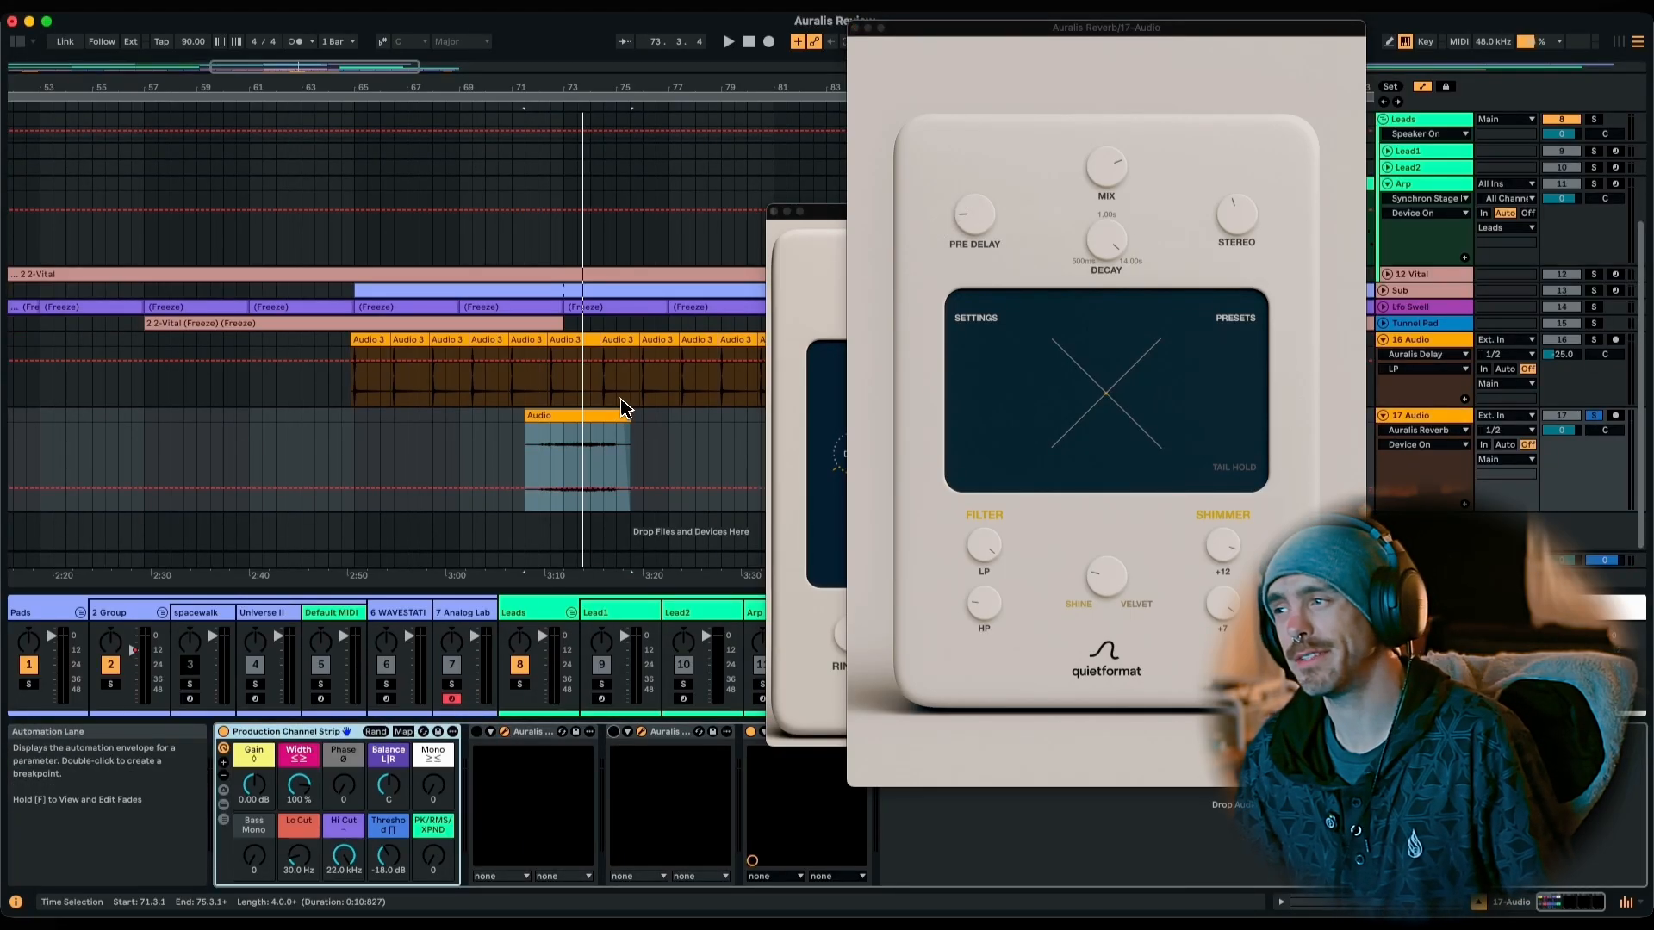
key("space")
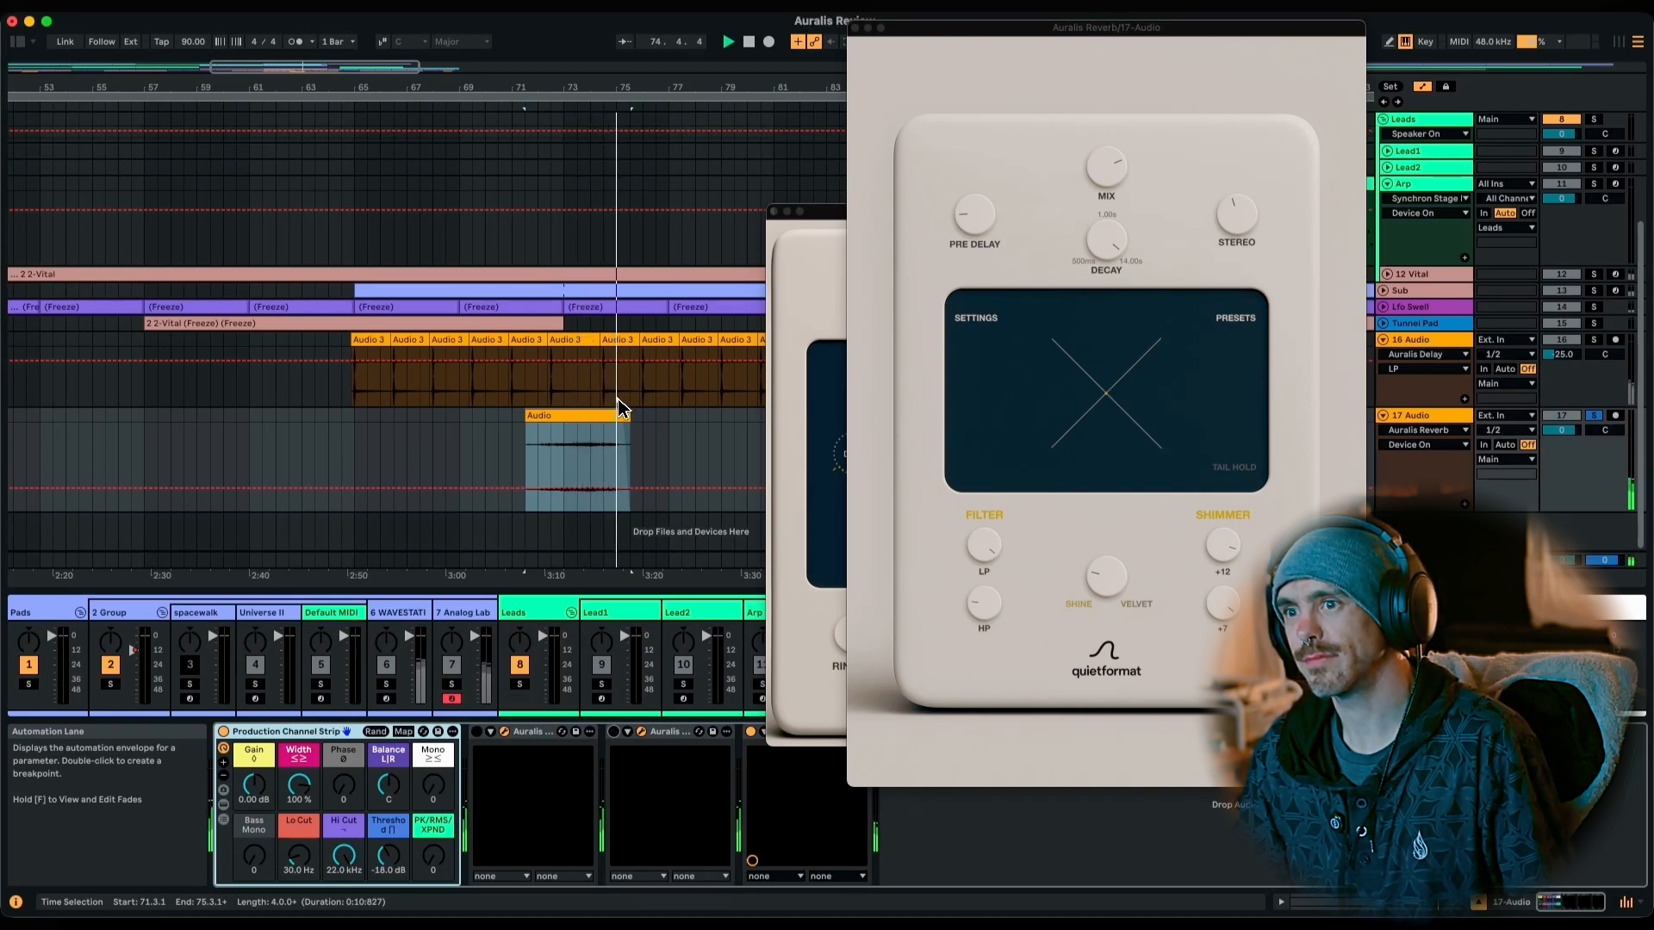
key("space")
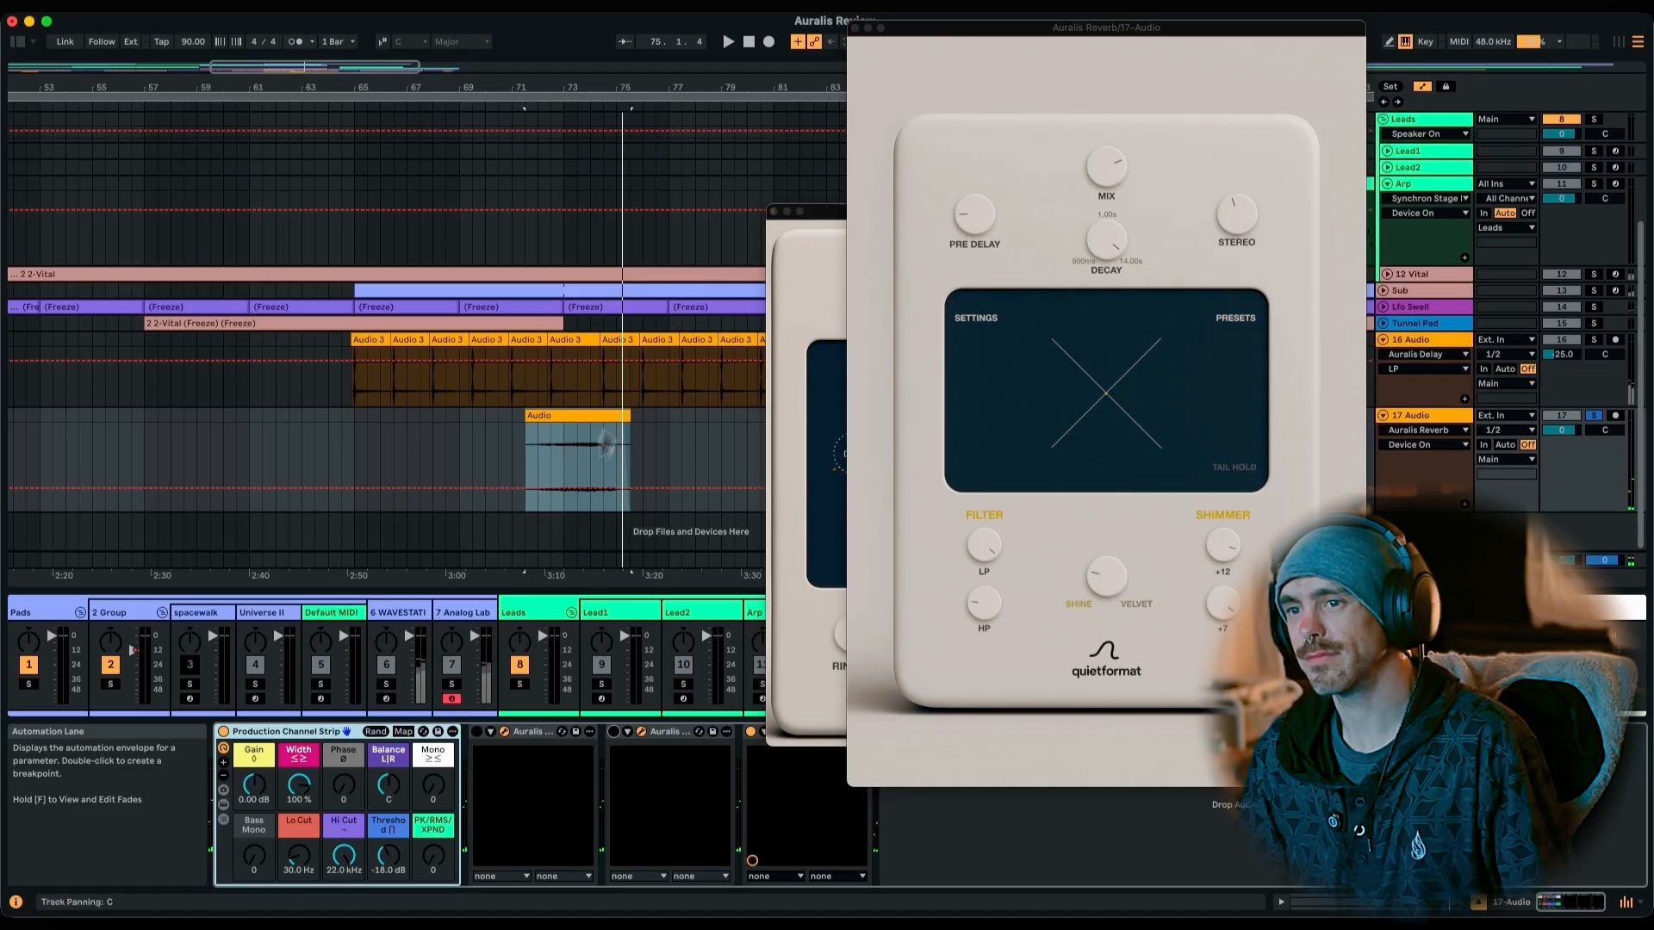
Reactivate Auralis Reverb and Auralis Sci-Fi FX, replay the clip with both effects, and close the plug-in windows.
left_click(615, 733)
left_click(477, 731)
key("space")
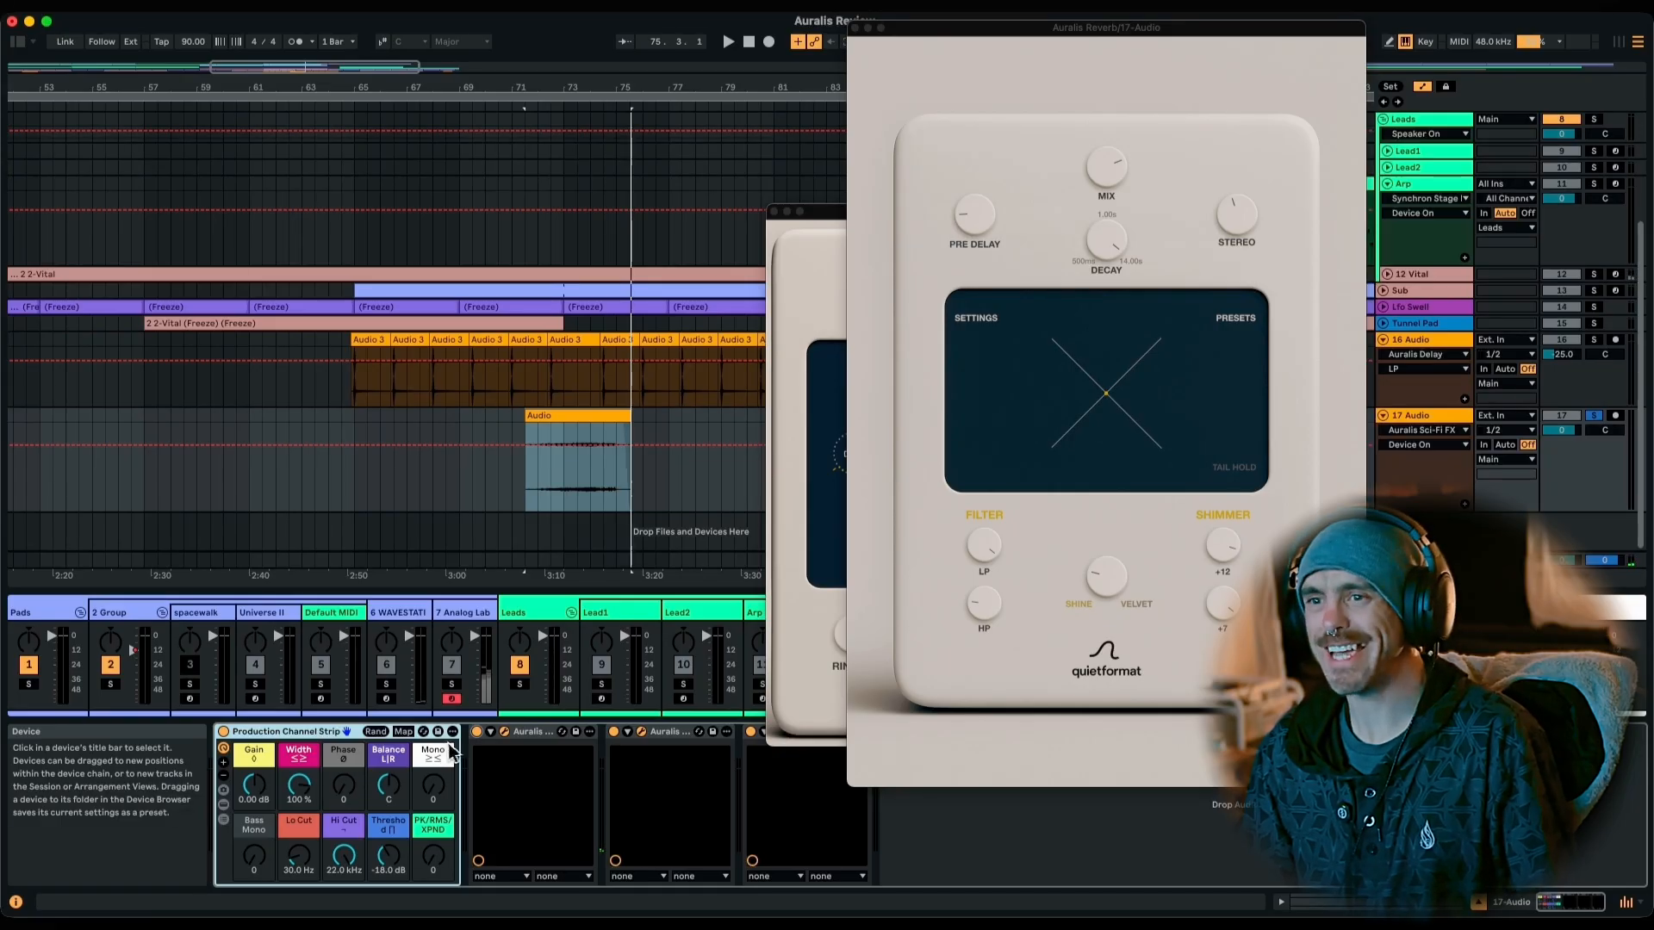
left_click(505, 731)
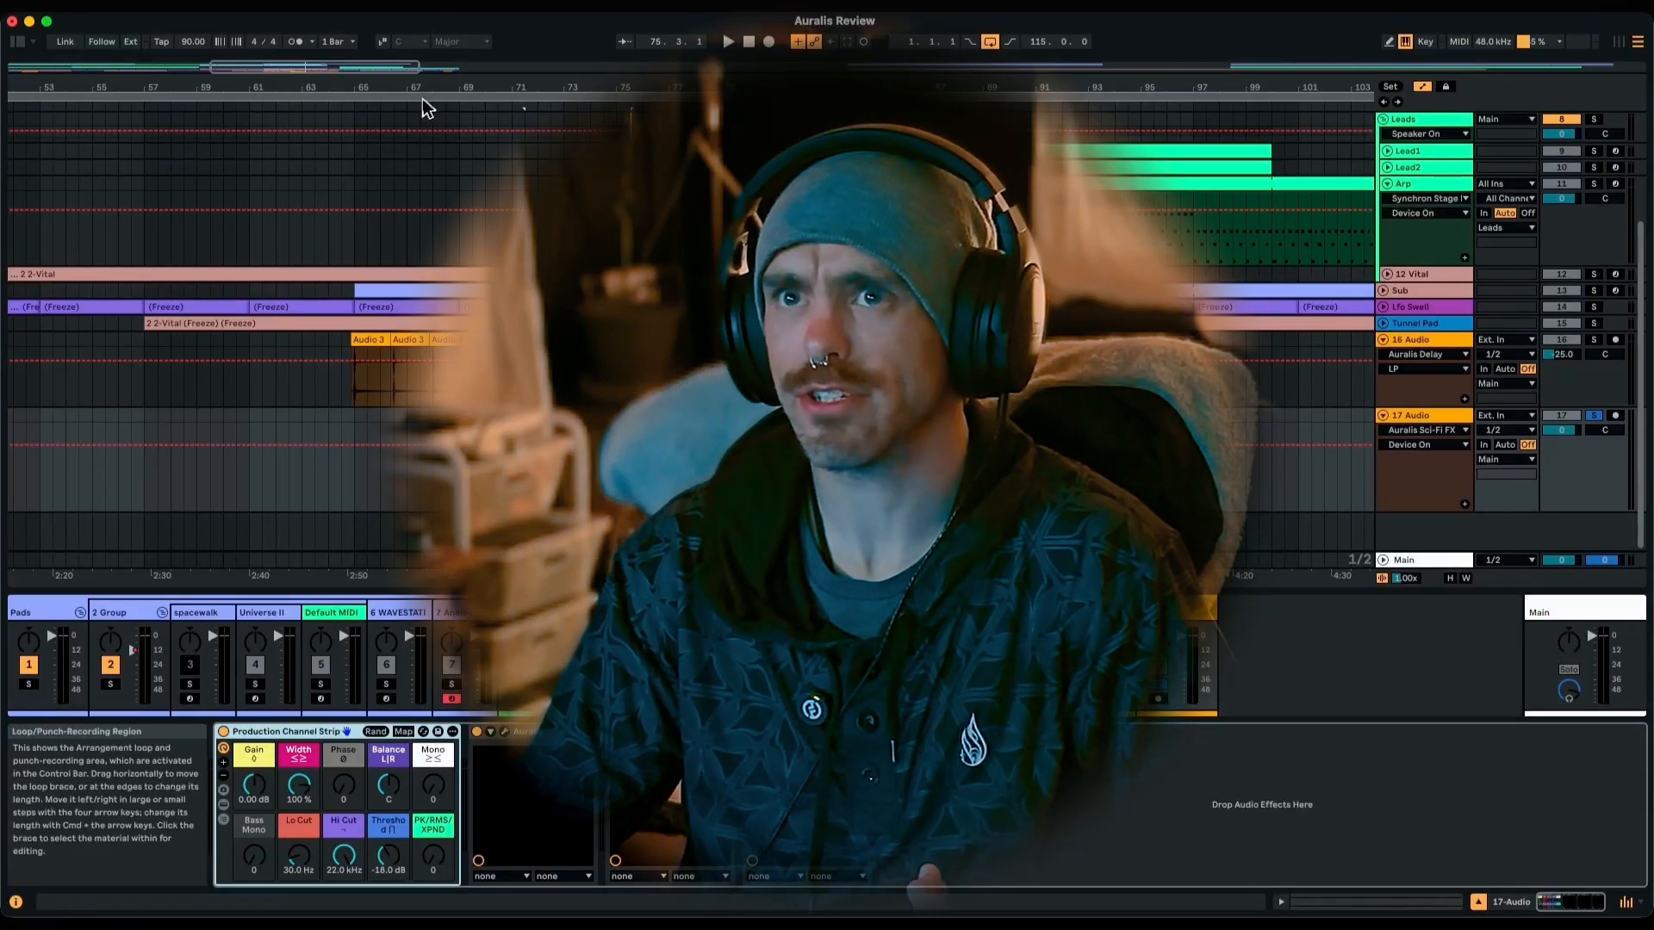
Show the whole arrangement from bar 1 and select the Universe II track to display its M1 device chain.
left_click_drag(427, 92, 396, 93)
scroll(211, 241, "up", 4)
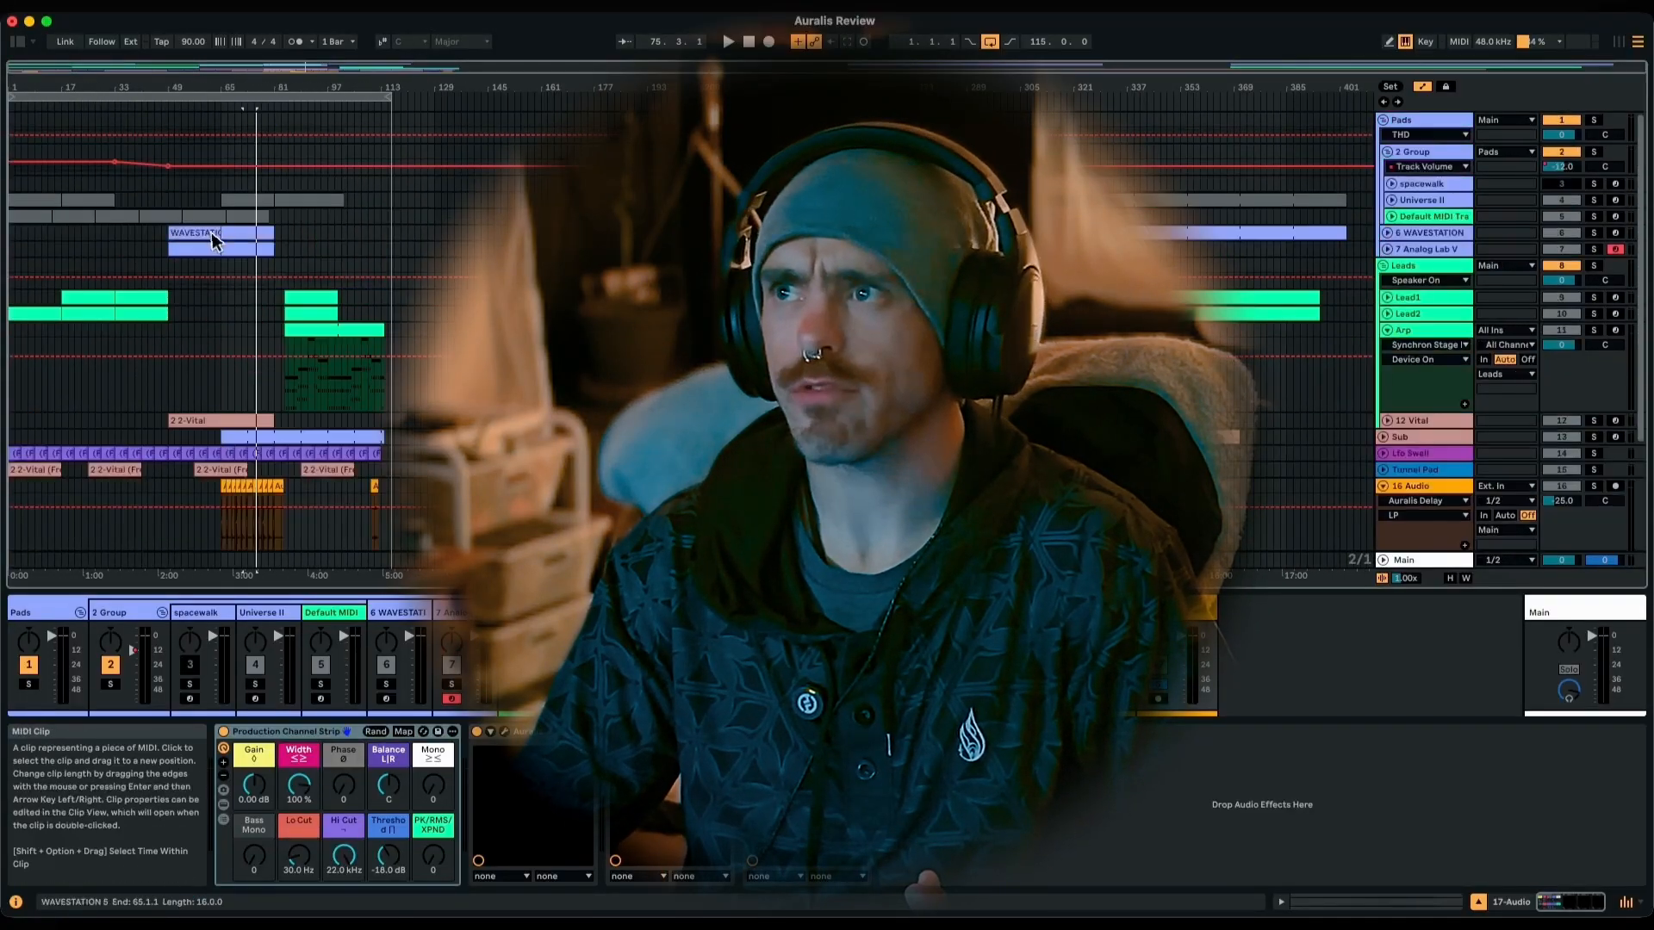
left_click(1436, 202)
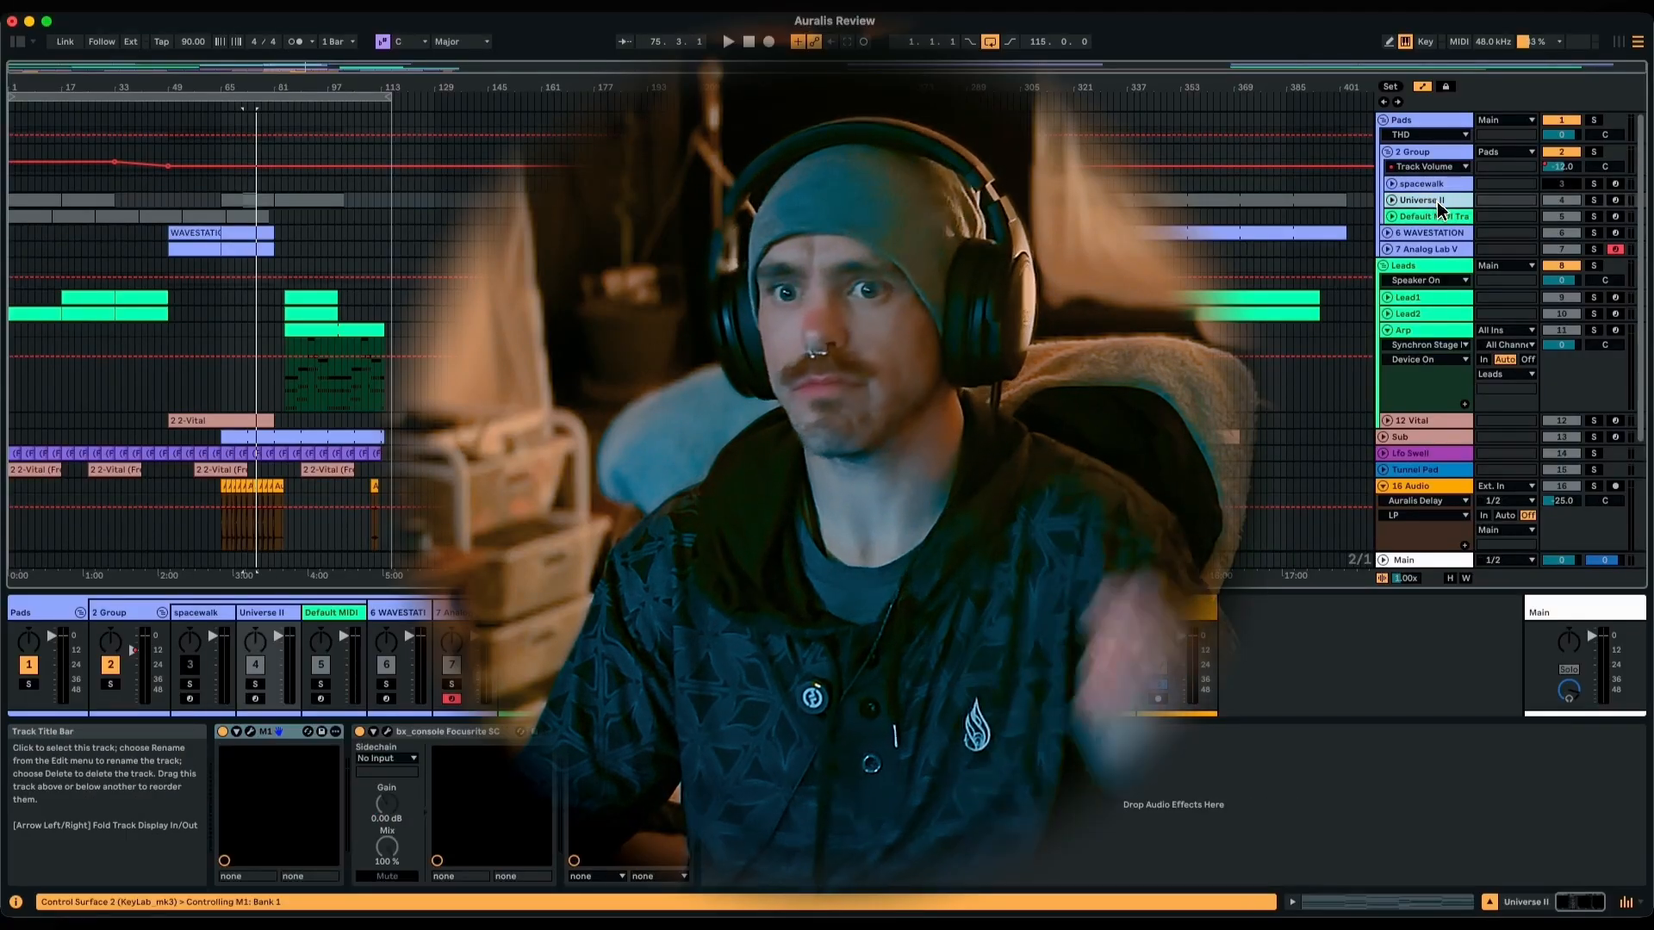